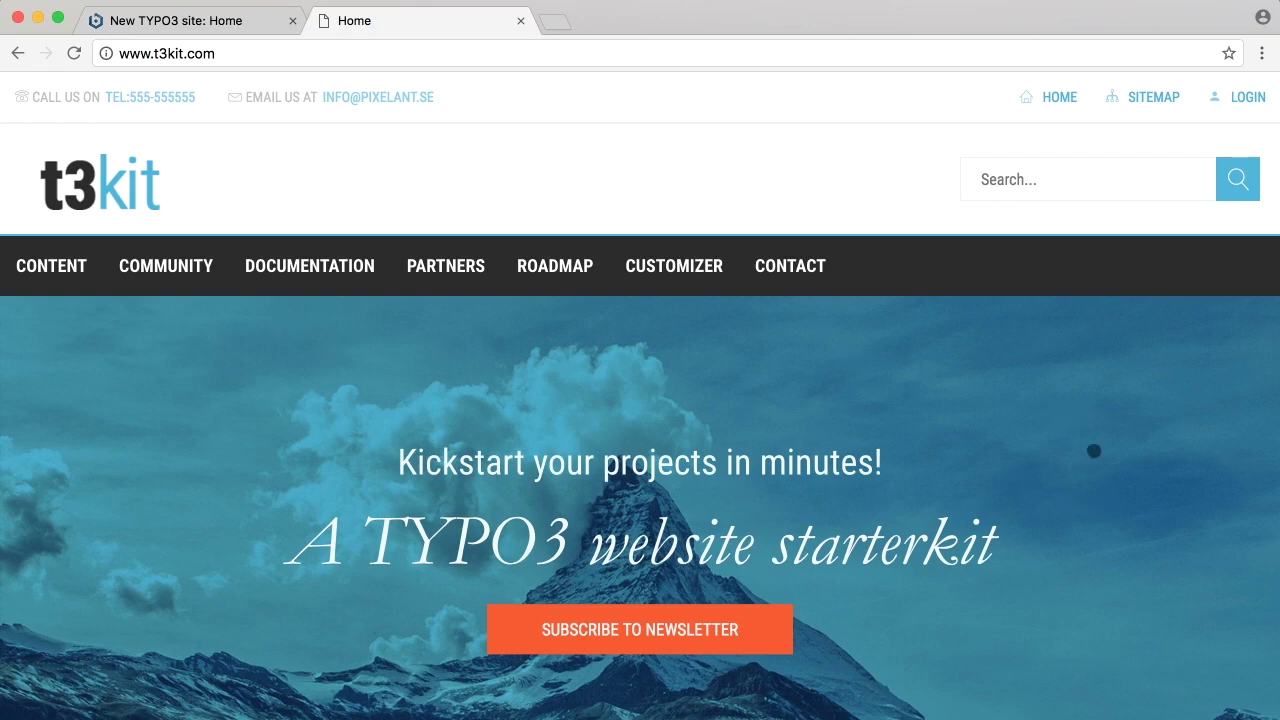
# Look through the whole t3kit homepage, from the hero banner past the feature sections and testimonials to the footer
pyautogui.scroll(-5, 1011, 402)
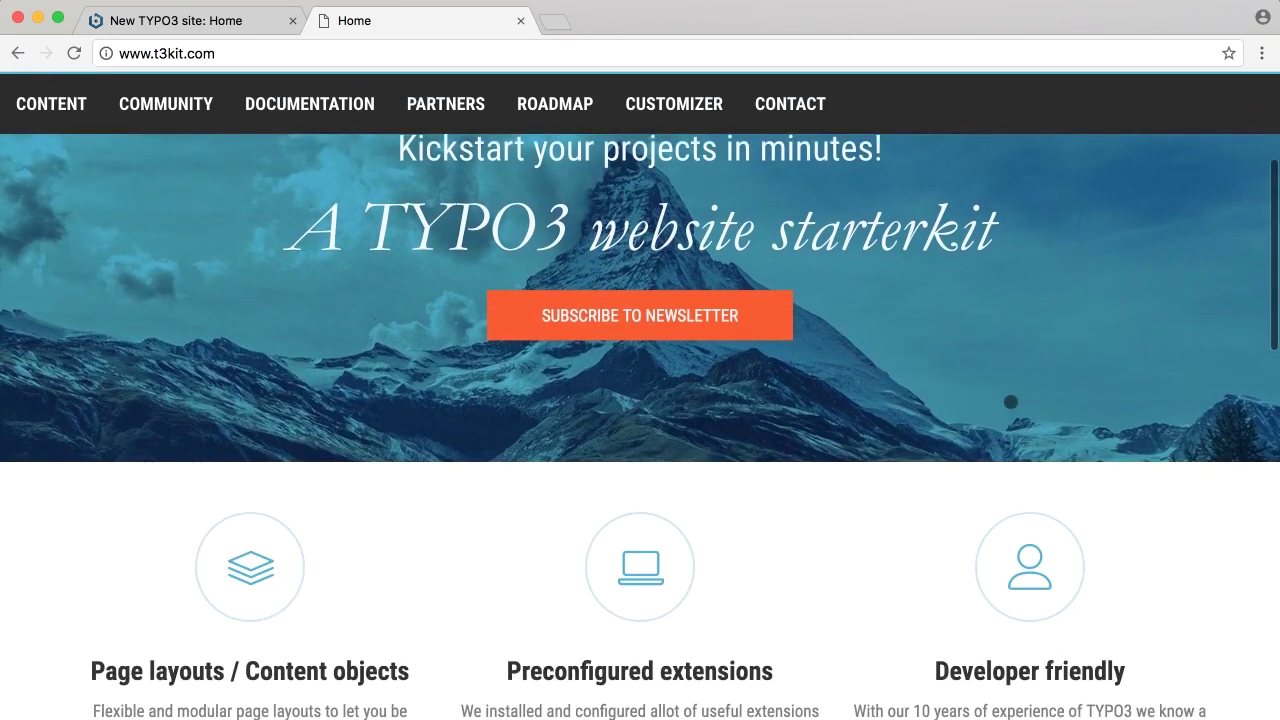
pyautogui.scroll(-3, 1011, 402)
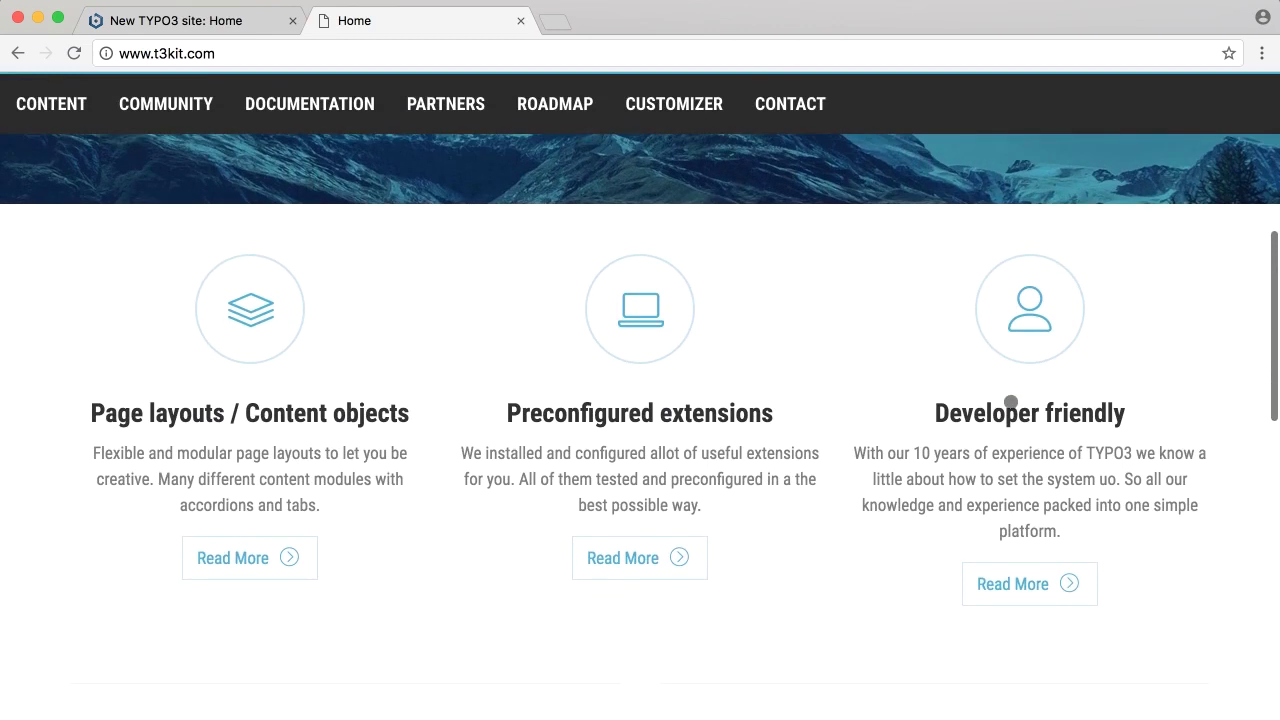
pyautogui.scroll(-1, 1148, 604)
pyautogui.scroll(-5, 1148, 604)
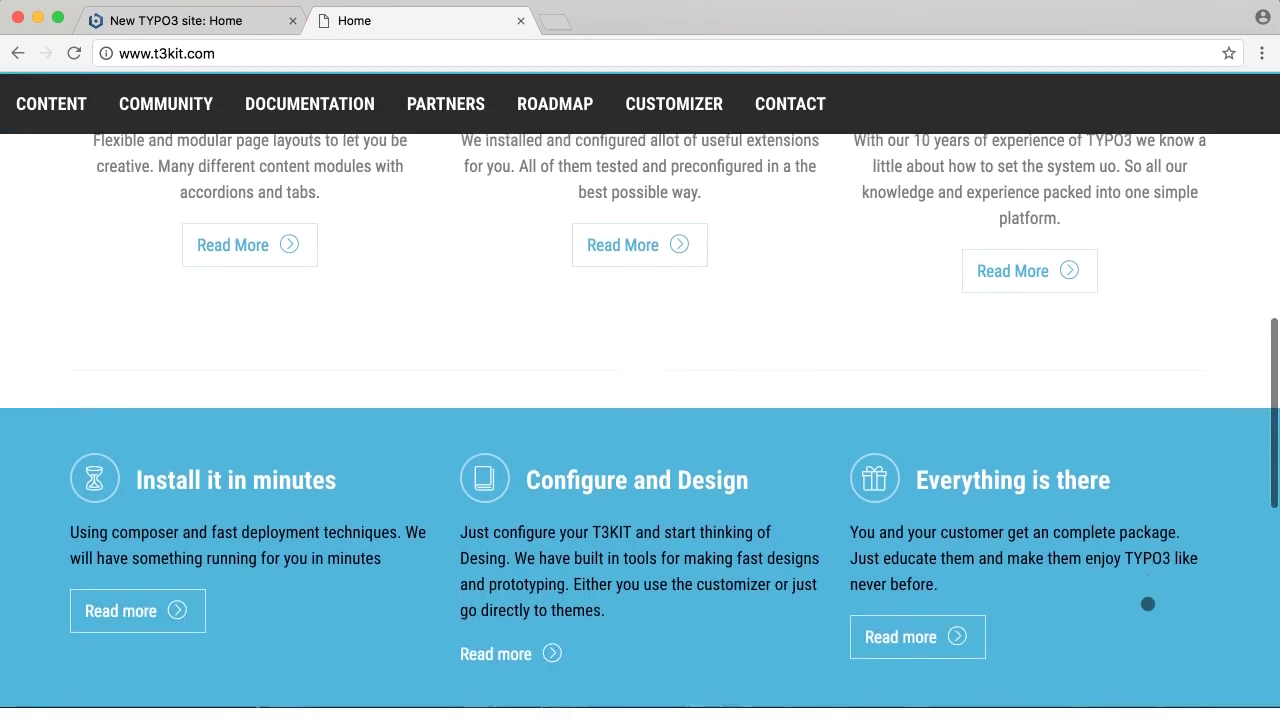
pyautogui.scroll(-5, 1148, 604)
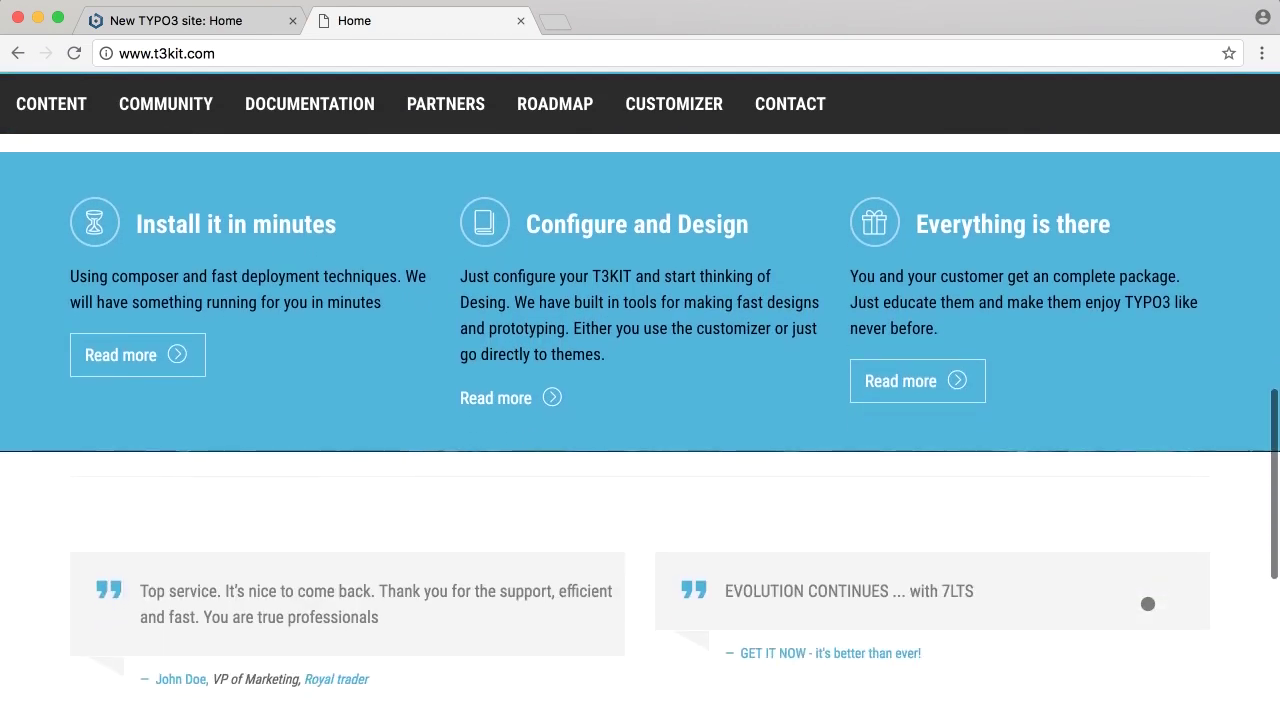
pyautogui.scroll(-3, 1148, 604)
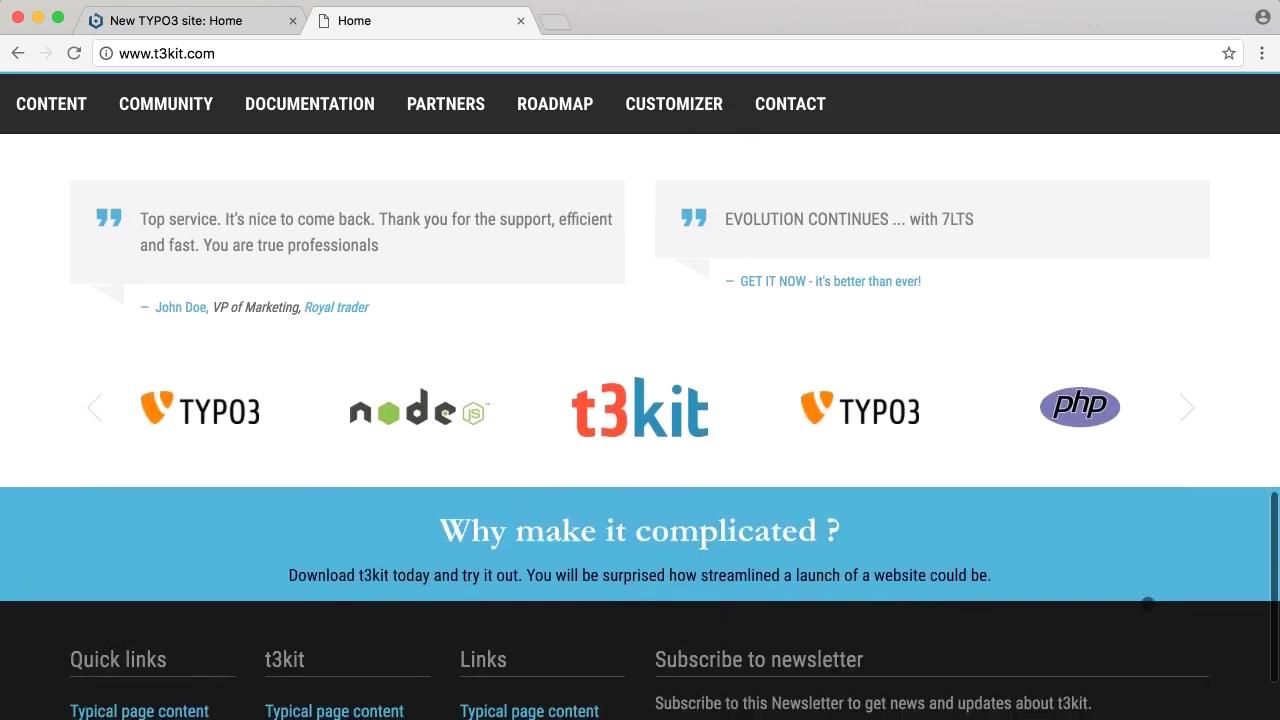
pyautogui.scroll(-3, 1148, 604)
pyautogui.scroll(3, 1148, 604)
pyautogui.scroll(8, 1148, 604)
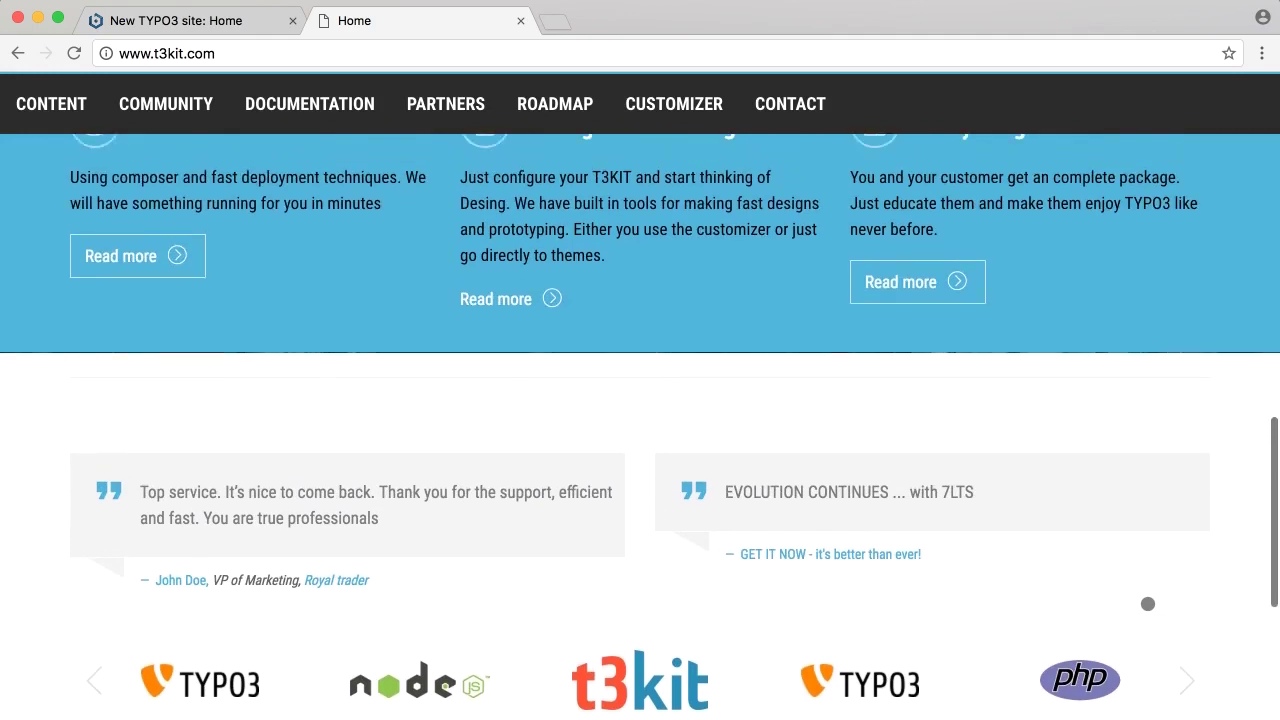
pyautogui.scroll(10, 1148, 604)
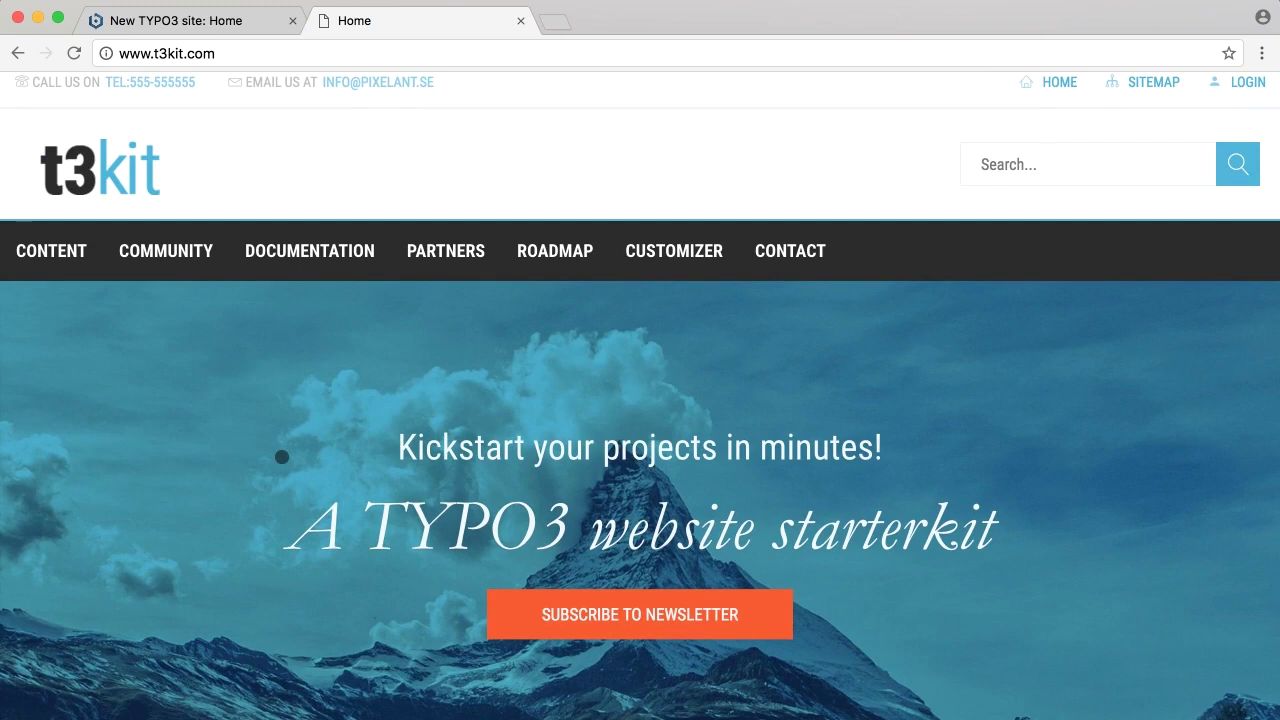
# Open the Headers page under Typical page content and view its sample header layouts
pyautogui.moveTo(53, 253)
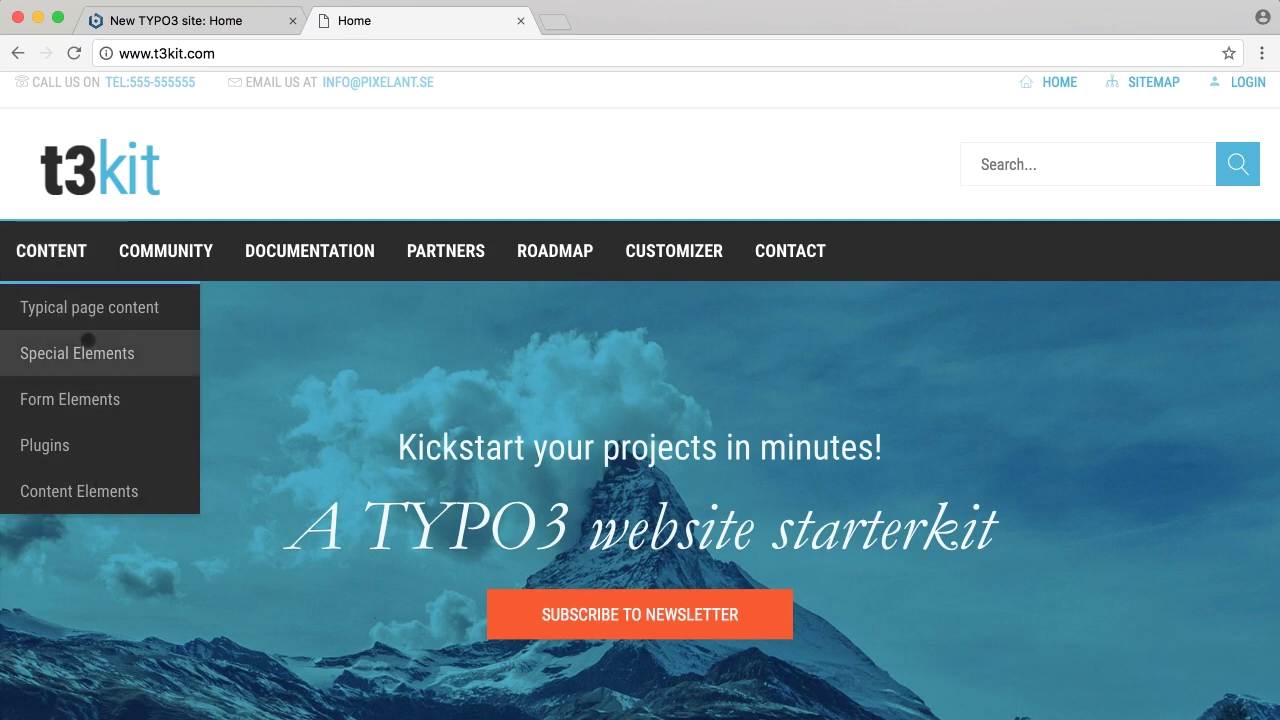
pyautogui.click(158, 326)
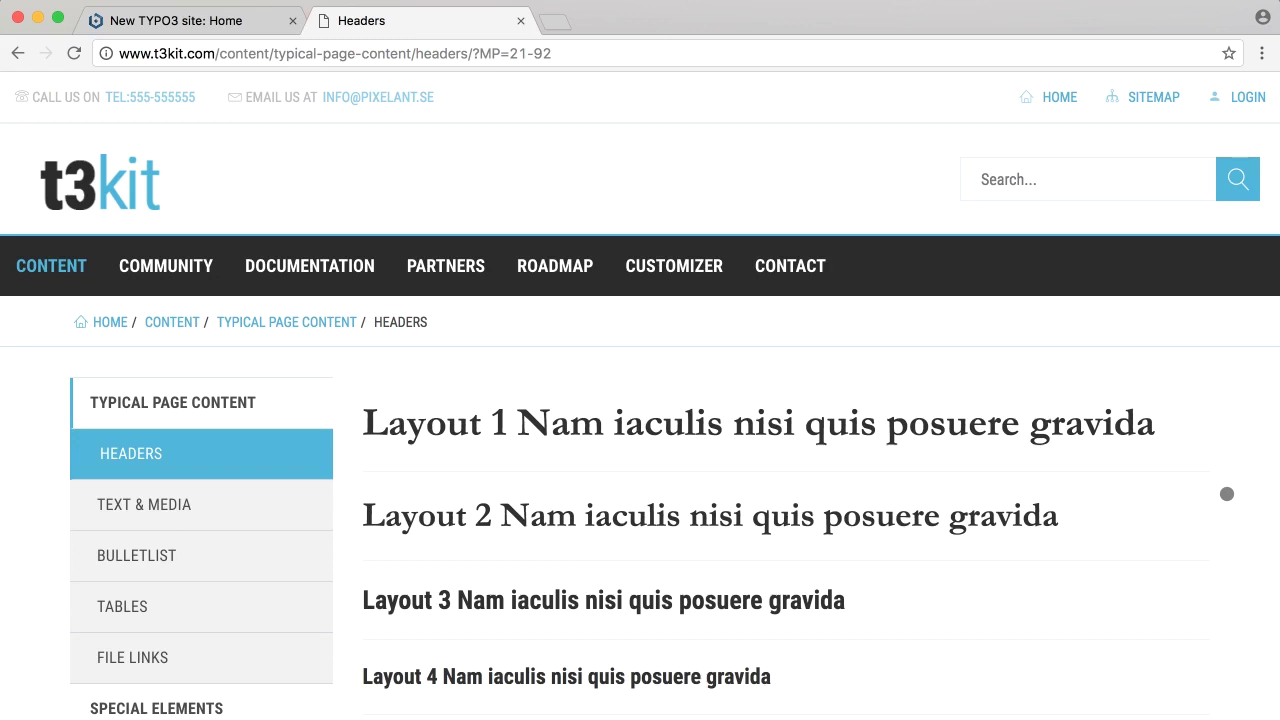
pyautogui.scroll(-3, 1227, 494)
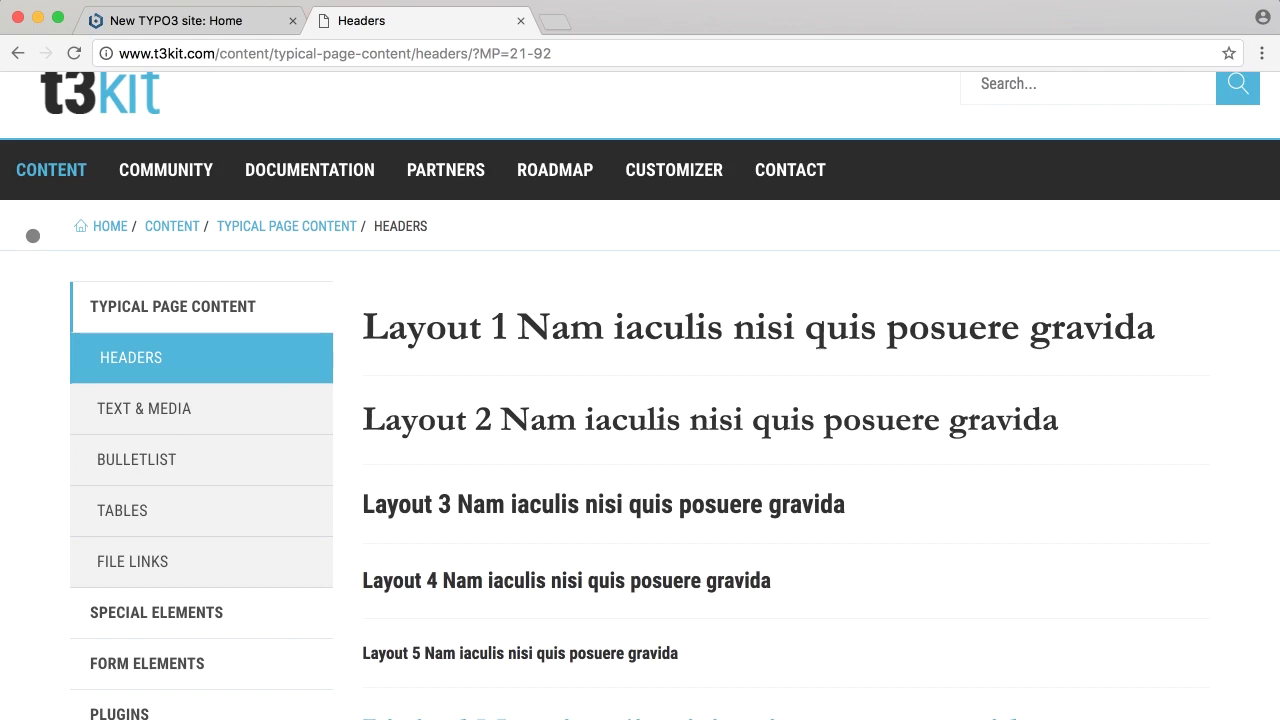
pyautogui.scroll(2, 33, 235)
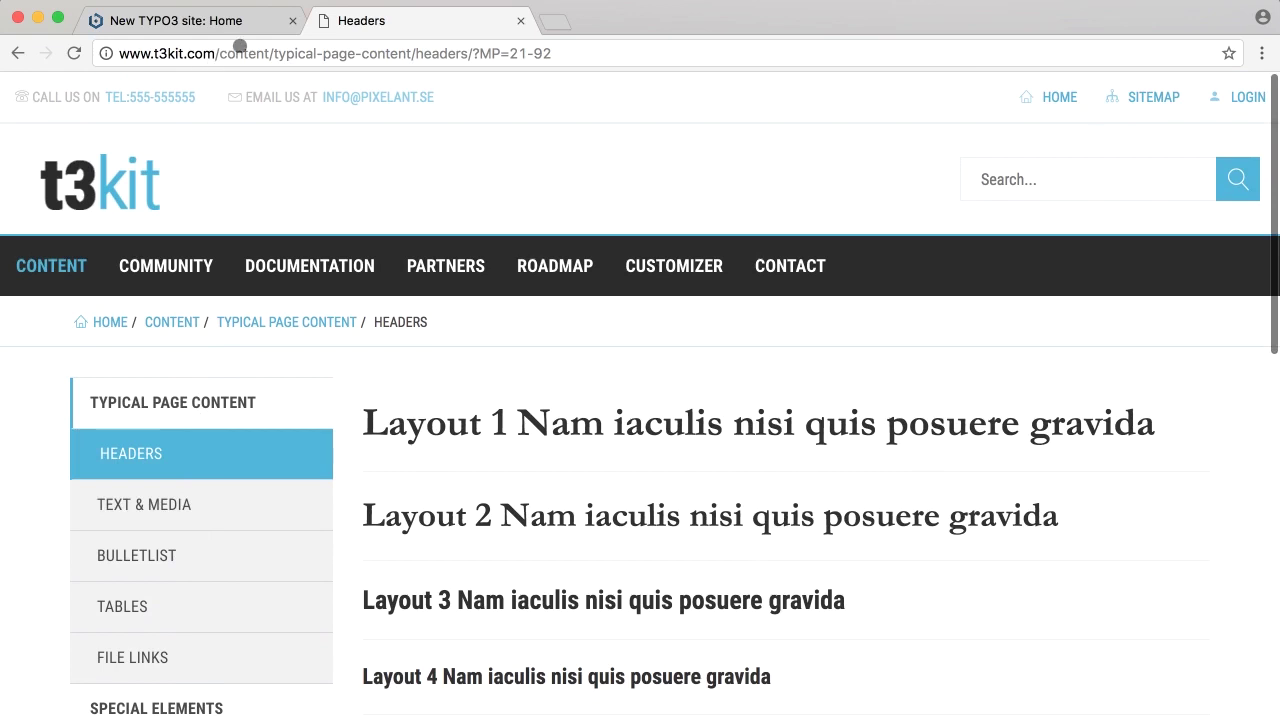
pyautogui.moveTo(216, 55); pyautogui.dragTo(63, 55)
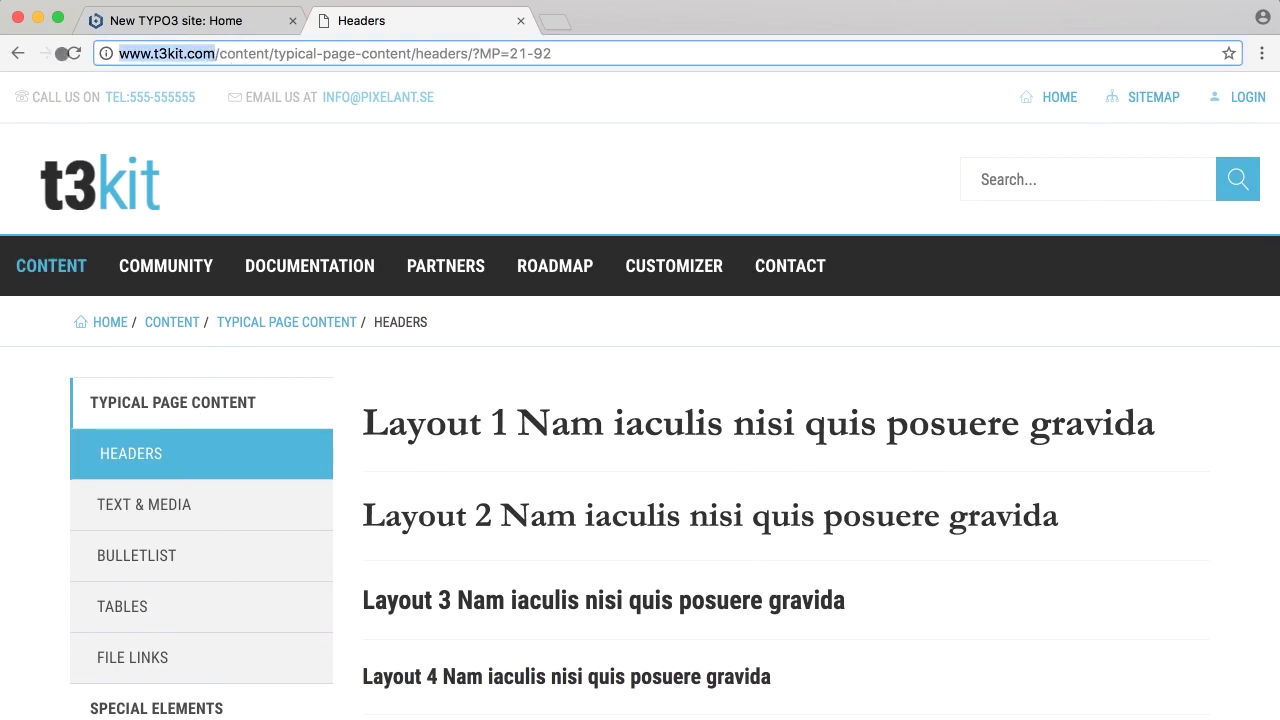
pyautogui.click(24, 452)
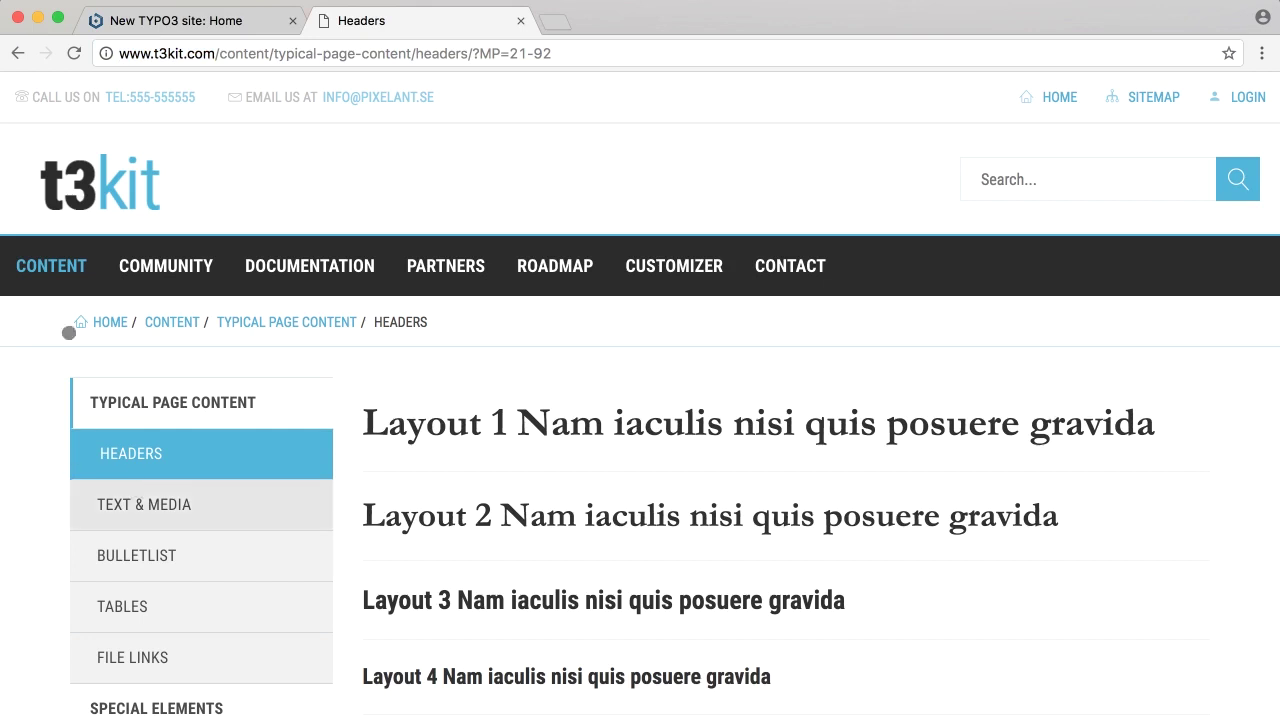
pyautogui.click(72, 181)
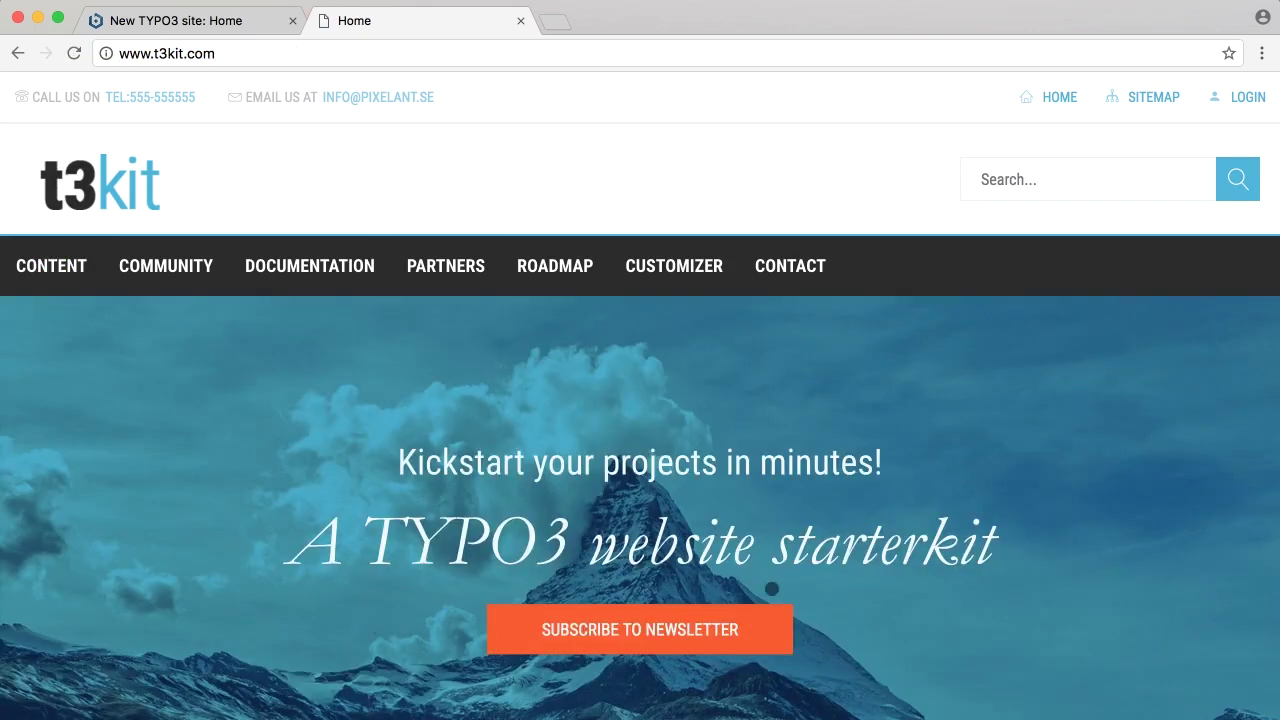
# Examine the homepage's hero banner, three feature columns, blue information band and testimonials
pyautogui.scroll(-2, 1160, 584)
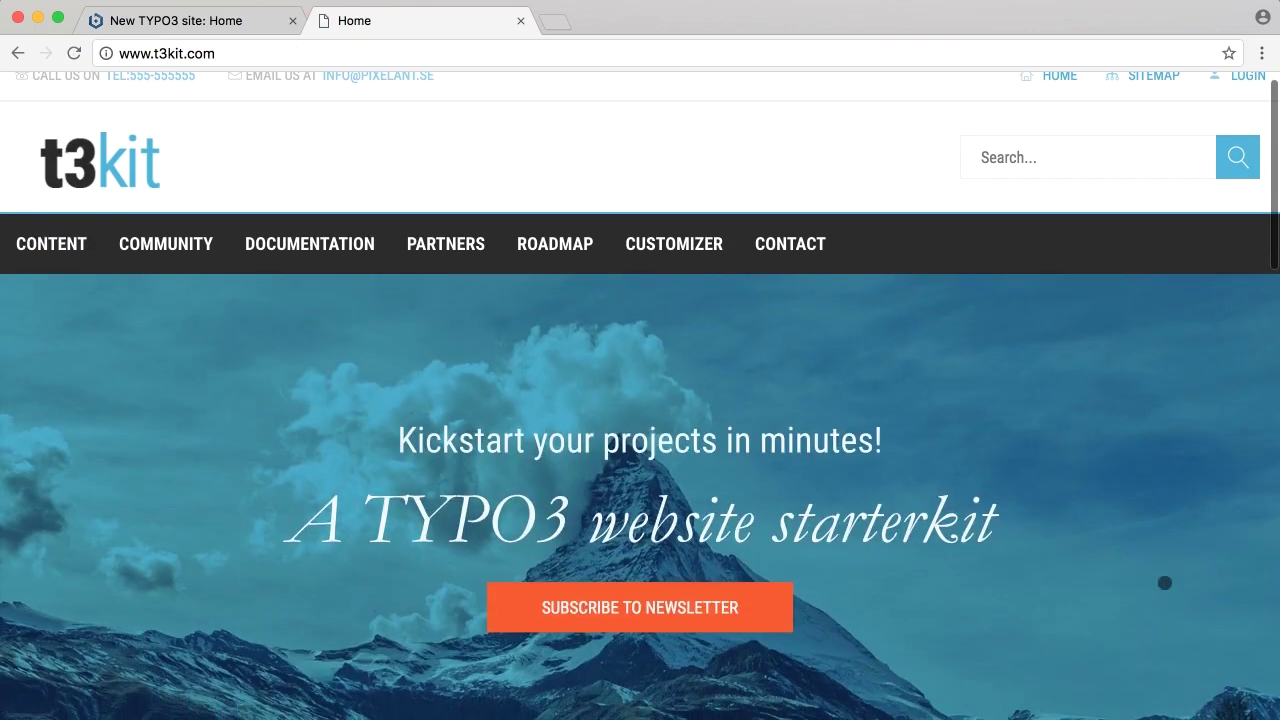
pyautogui.scroll(-4, 1165, 583)
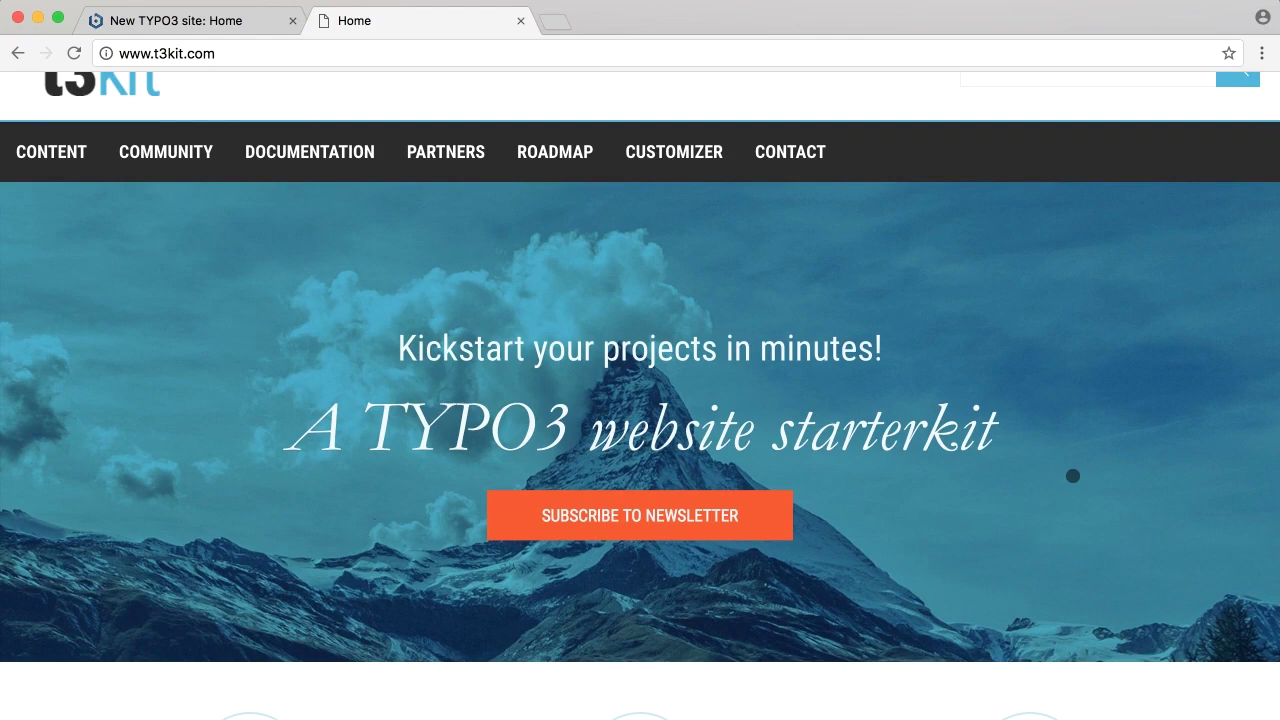
pyautogui.scroll(-15, 1073, 476)
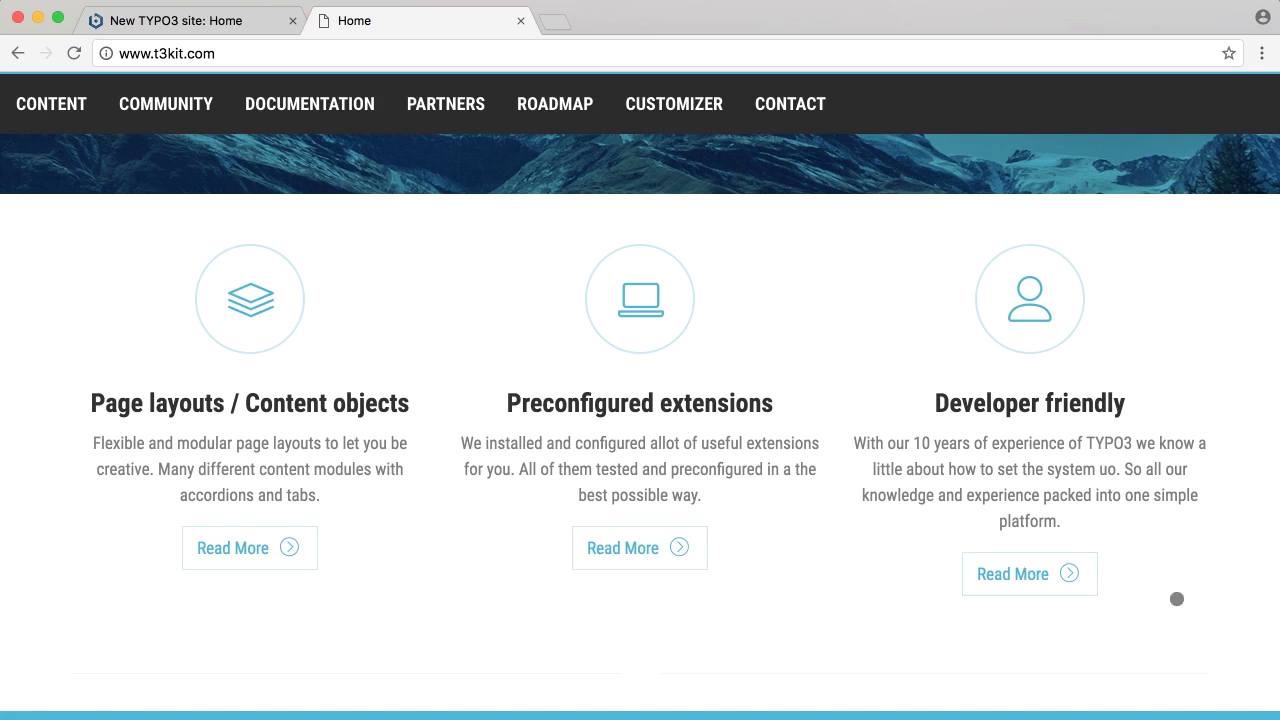
pyautogui.scroll(-15, 1178, 592)
pyautogui.scroll(-1, 1175, 584)
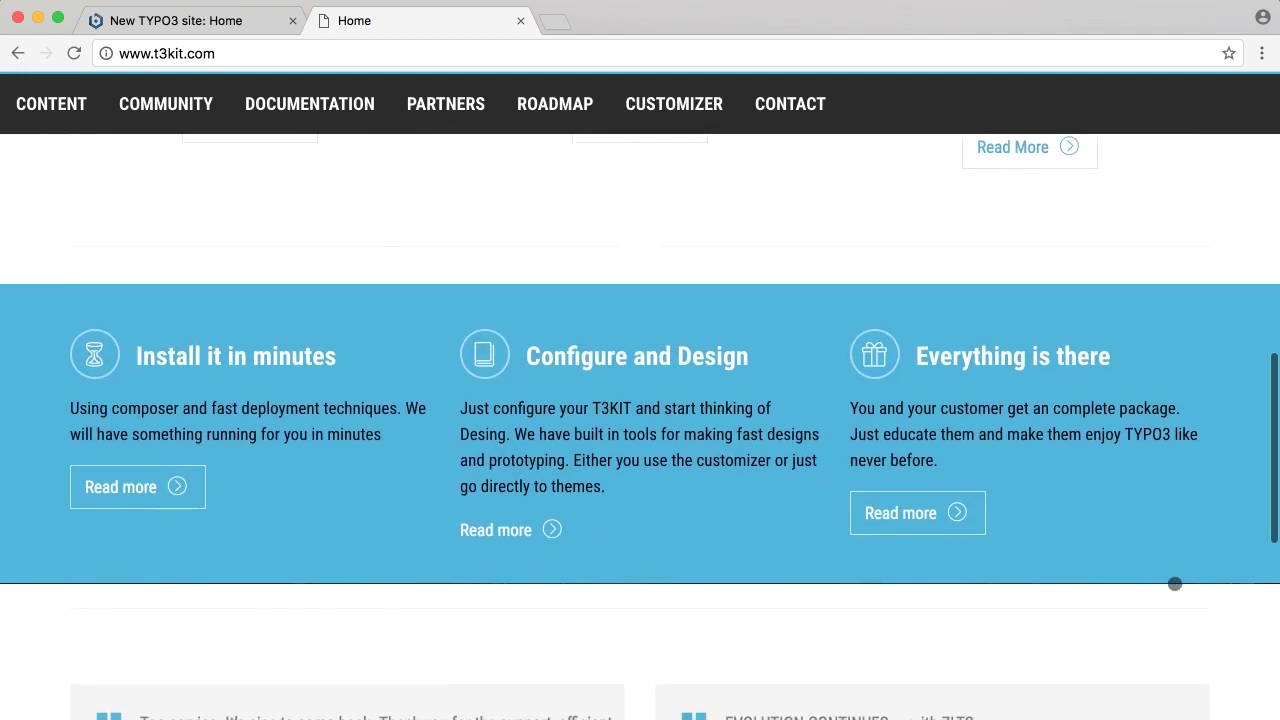
pyautogui.scroll(-1, 1175, 584)
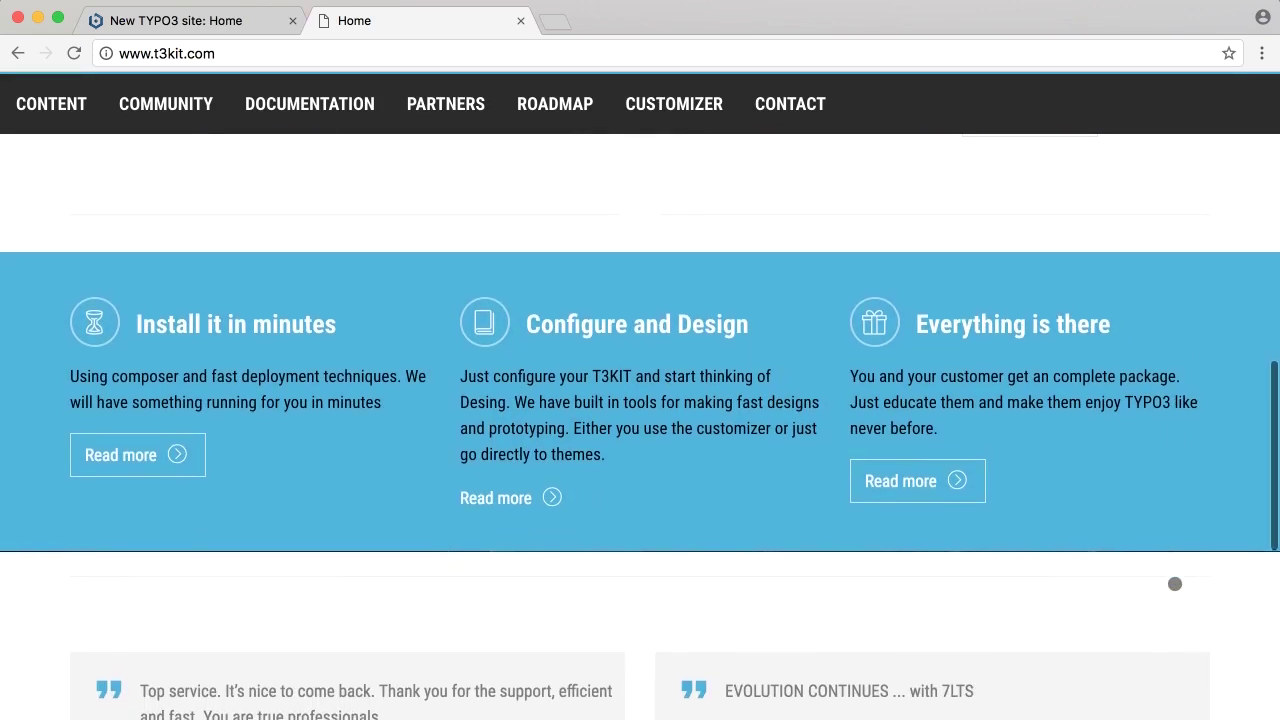
pyautogui.scroll(-1, 1175, 584)
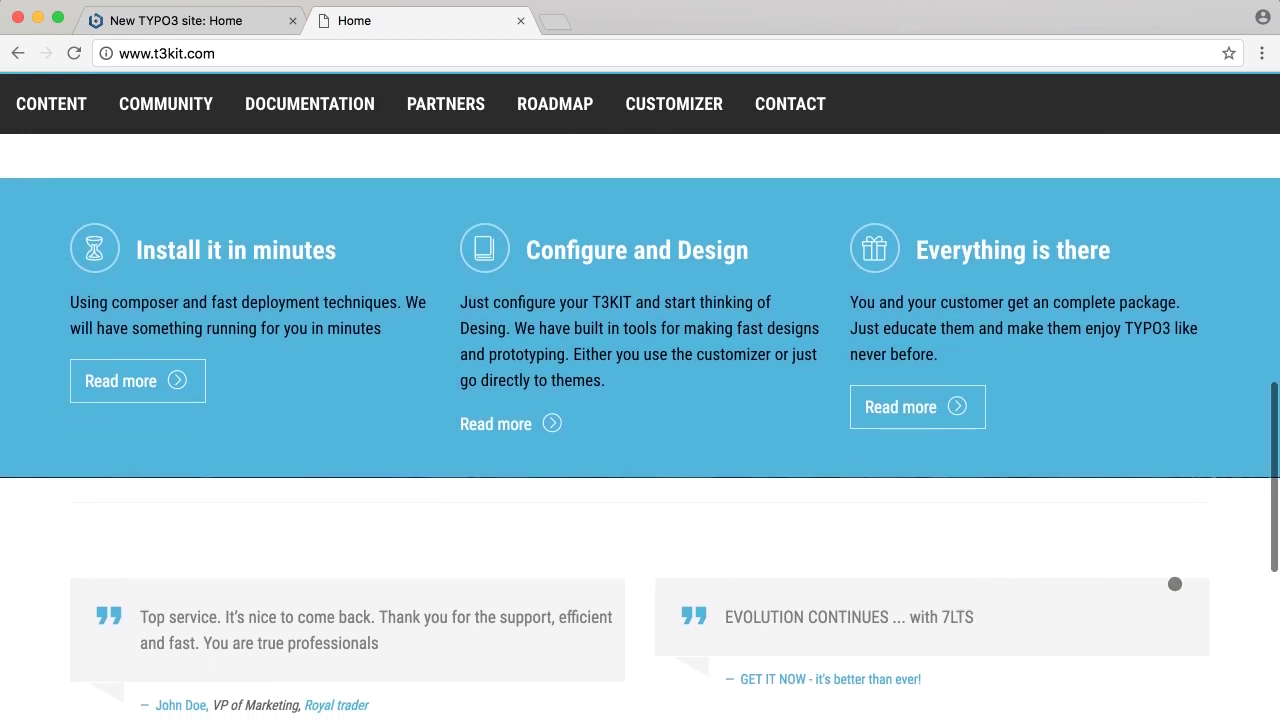
pyautogui.scroll(-5, 1175, 584)
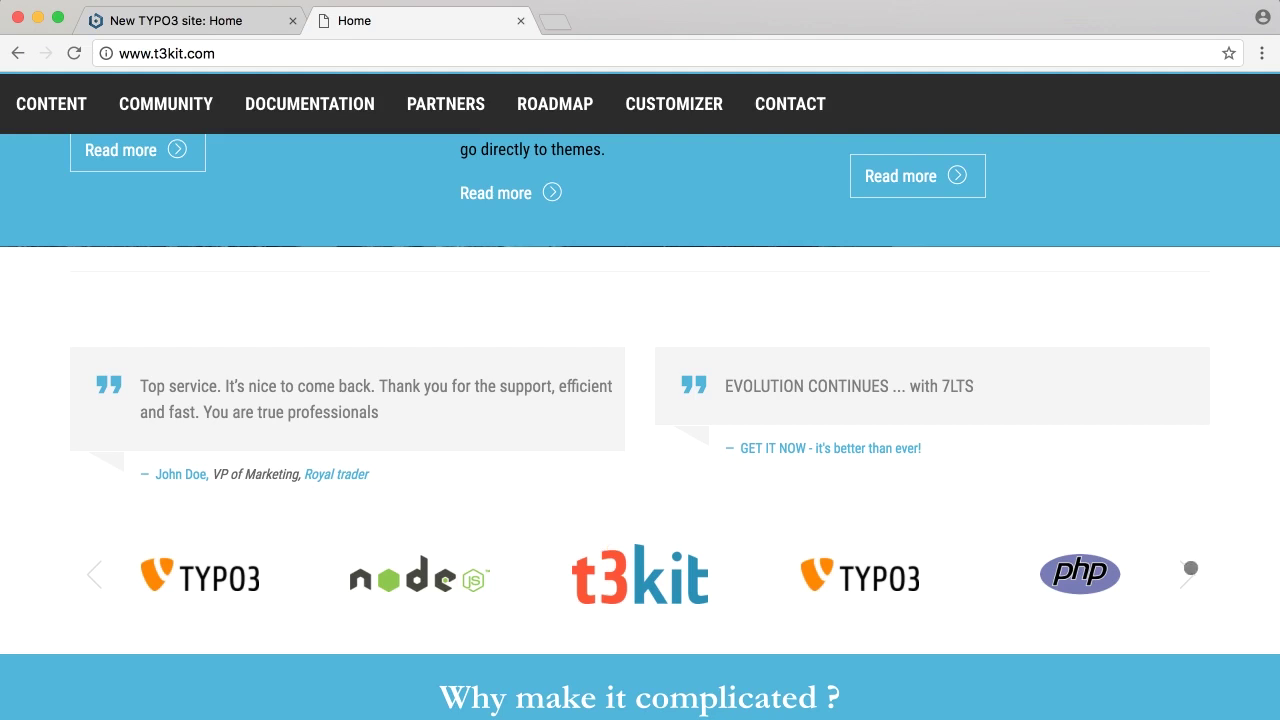
# Browse the logo carousel backwards and examine the footer's link columns and newsletter form
pyautogui.click(91, 577)
pyautogui.scroll(-3, 1187, 582)
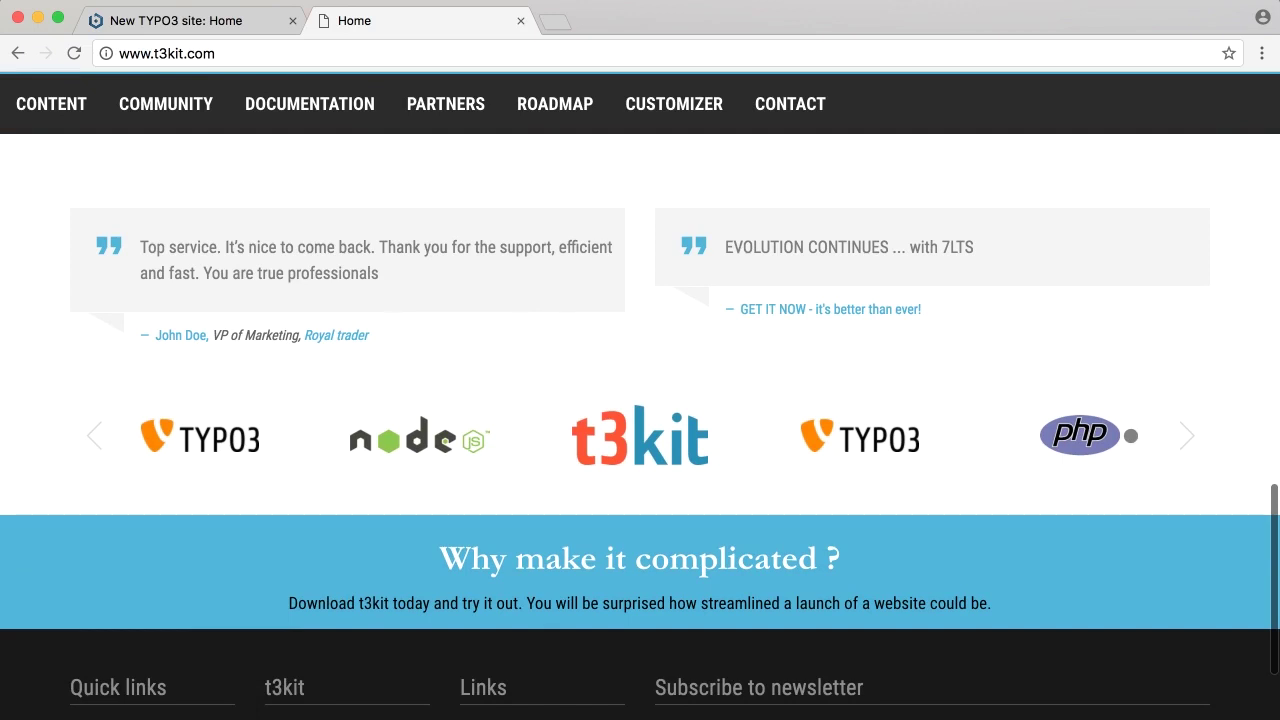
pyautogui.scroll(-2, 825, 597)
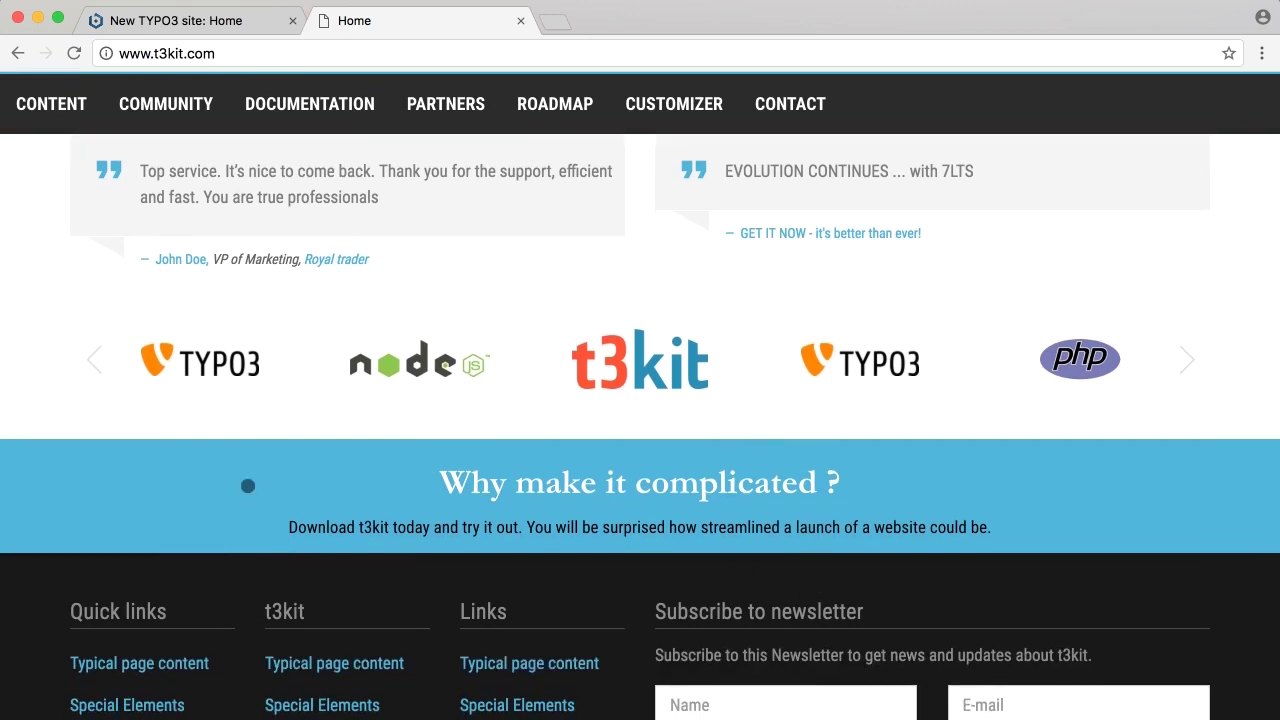
pyautogui.scroll(-5, 651, 536)
pyautogui.scroll(5, 651, 536)
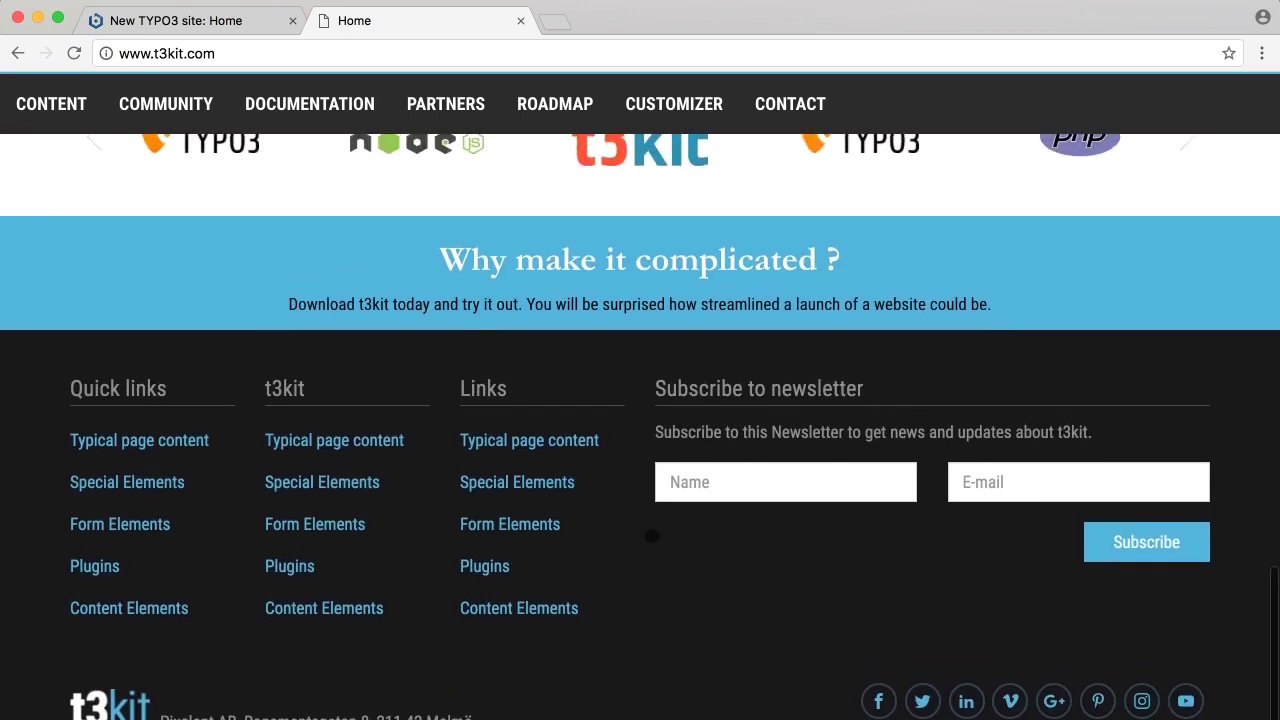
pyautogui.scroll(8, 651, 536)
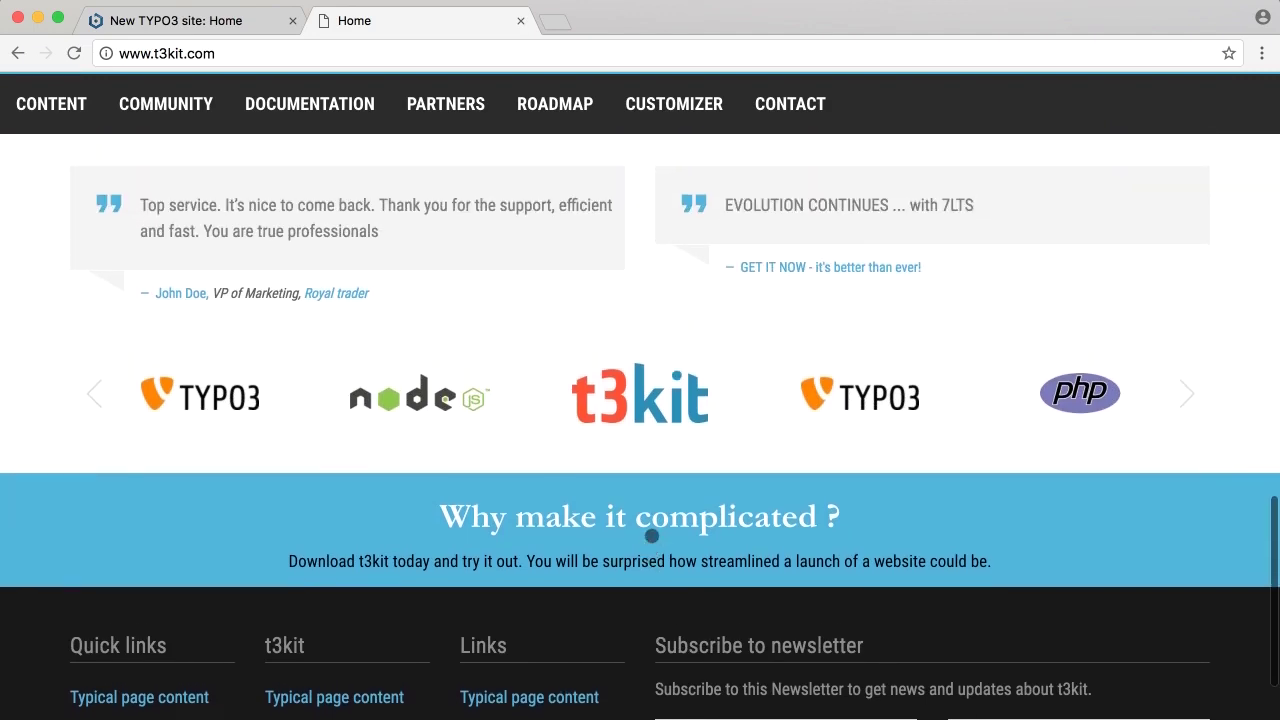
pyautogui.scroll(10, 651, 536)
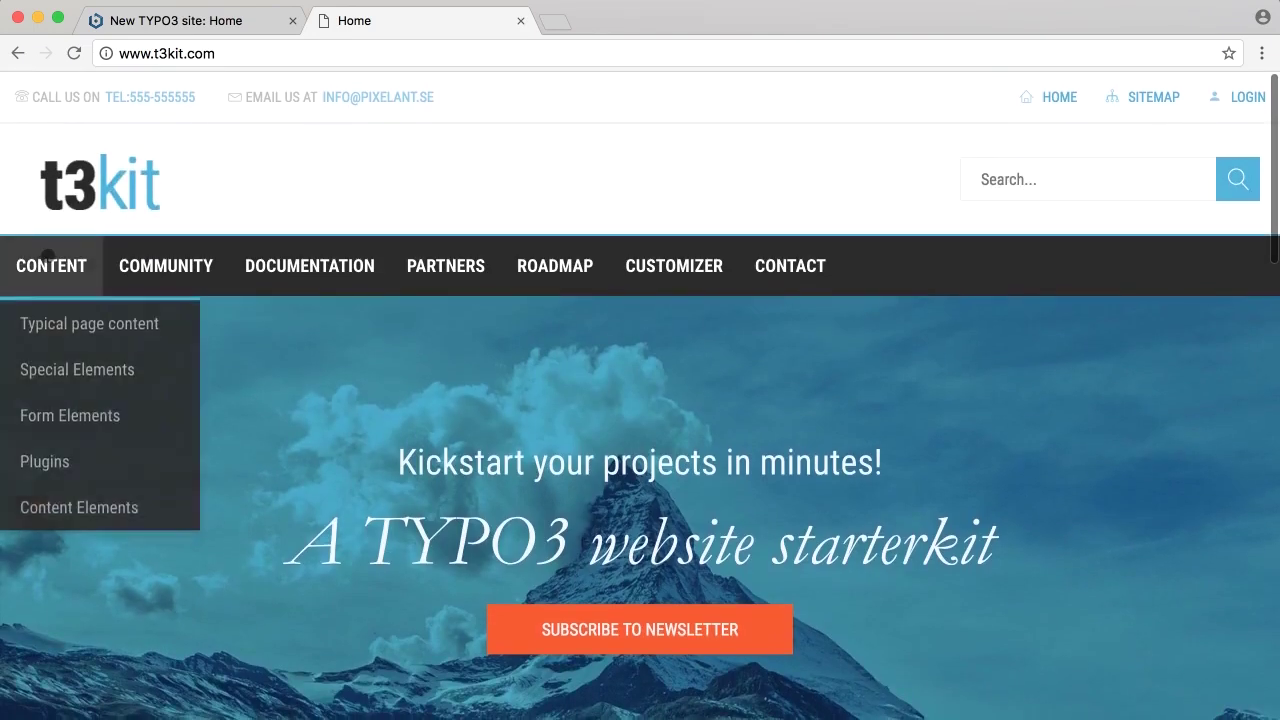
# Open the site's Customizer page and look over its image slider and content element pictures
pyautogui.click(711, 280)
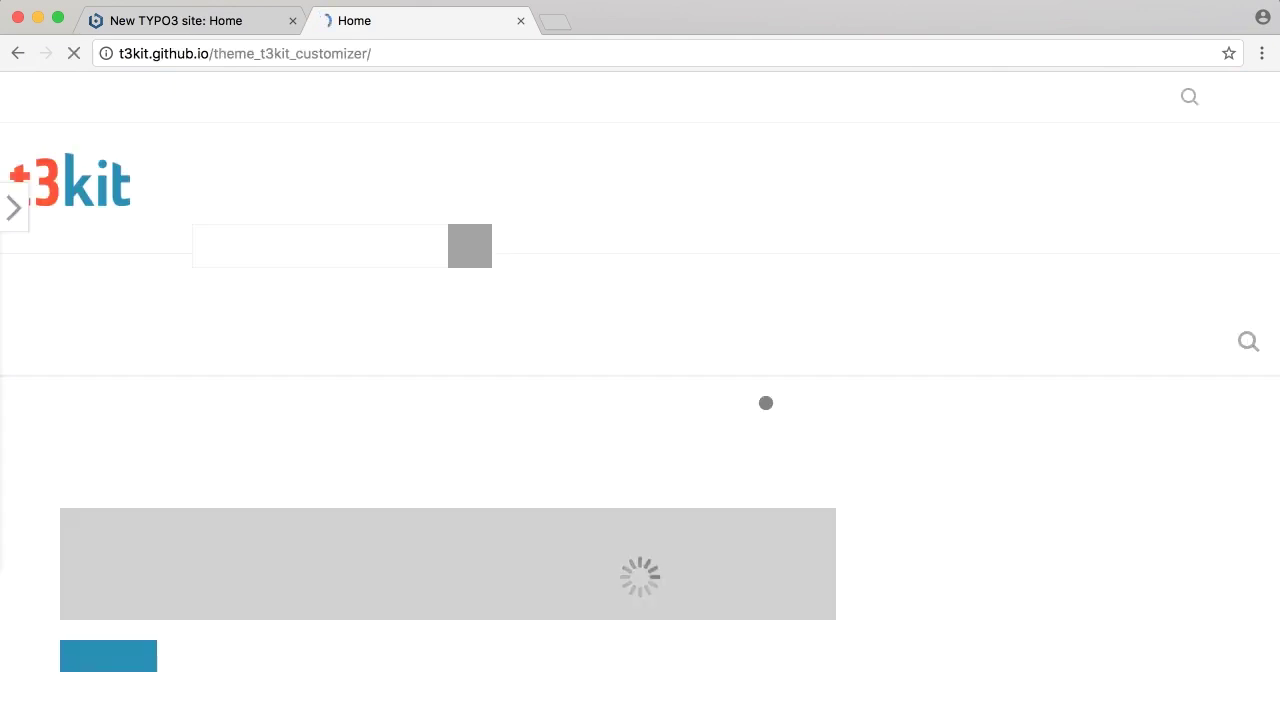
pyautogui.scroll(-10, 731, 501)
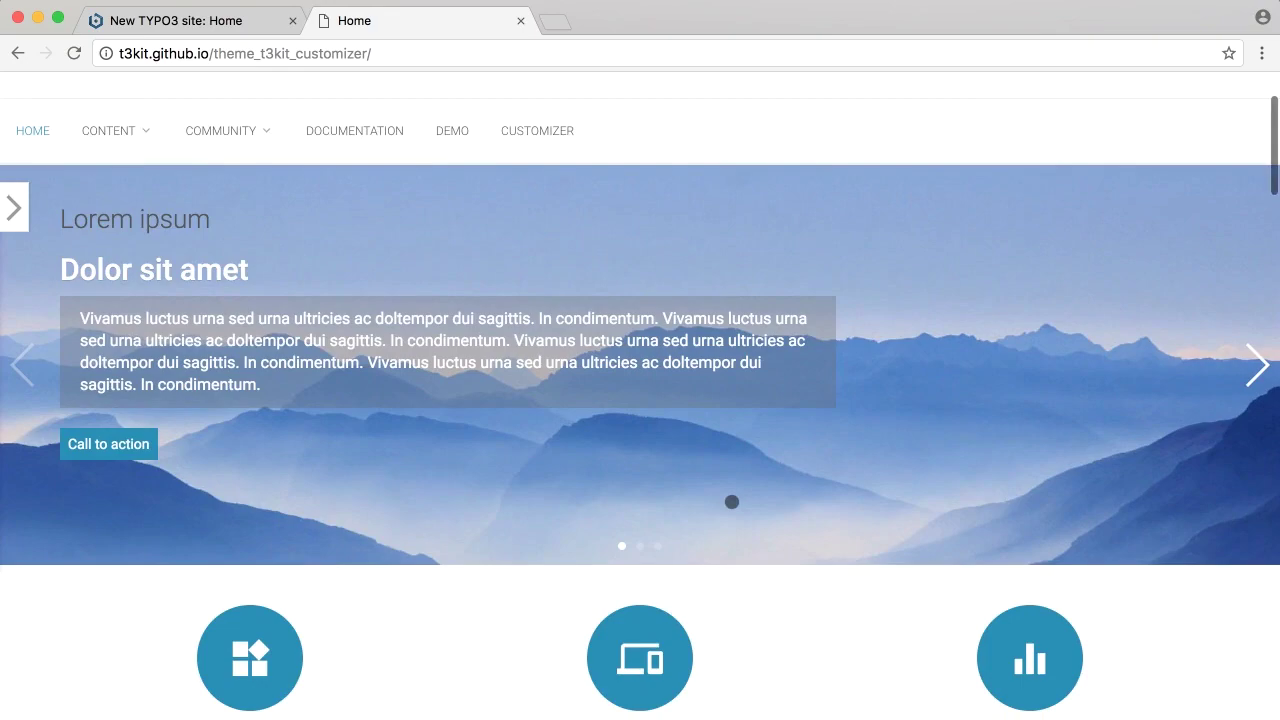
pyautogui.scroll(-10, 731, 501)
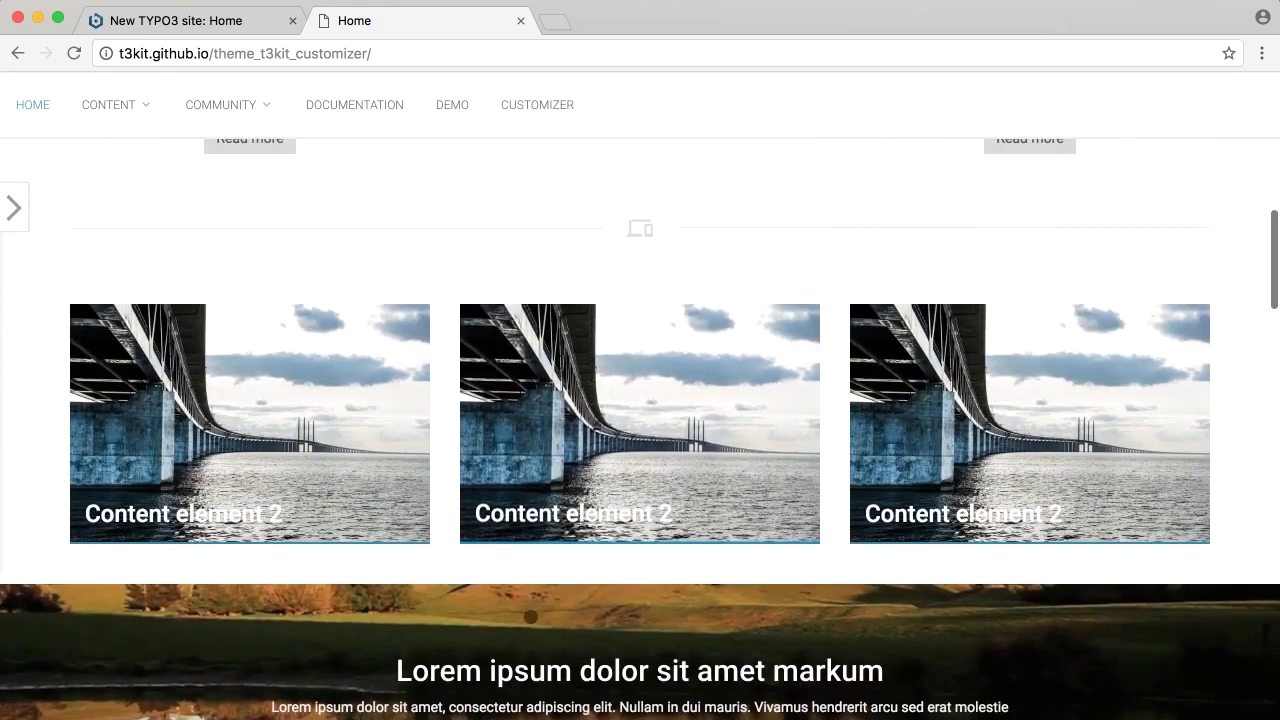
# Examine the Customizer page's video background section and the three-column content elements below it
pyautogui.scroll(3, 640, 430)
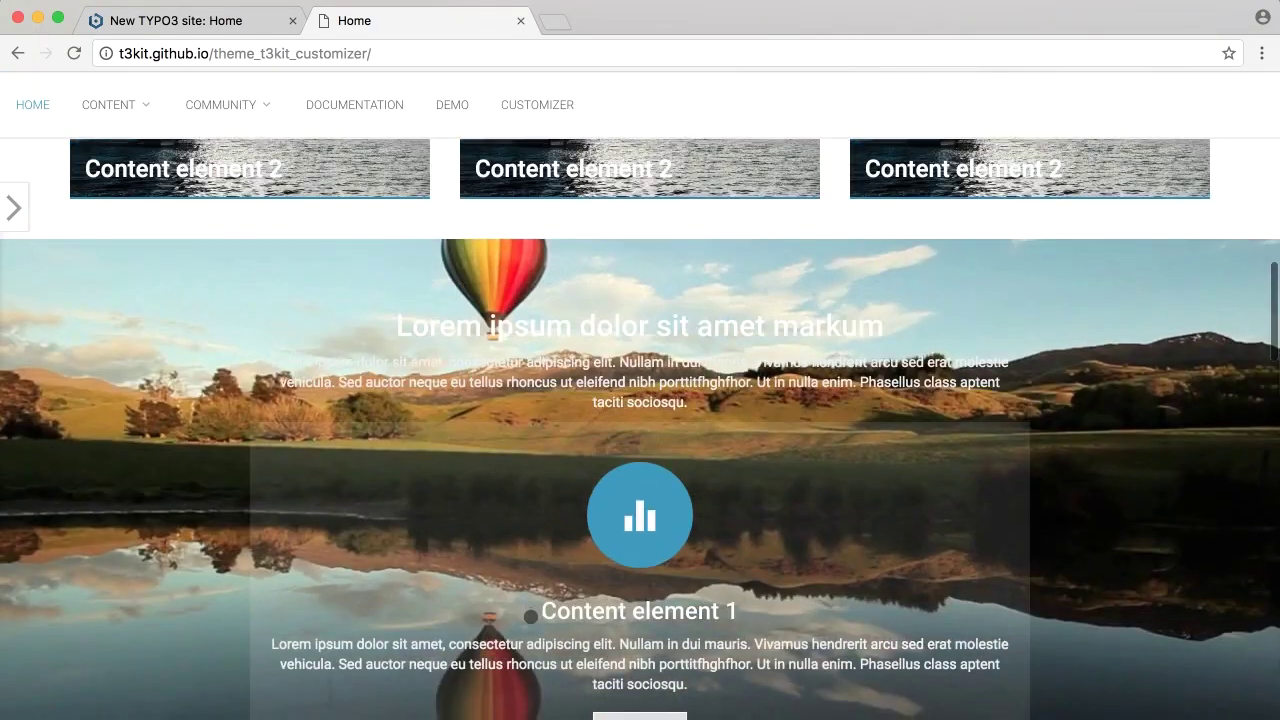
pyautogui.scroll(-3, 640, 430)
pyautogui.scroll(-1, 640, 430)
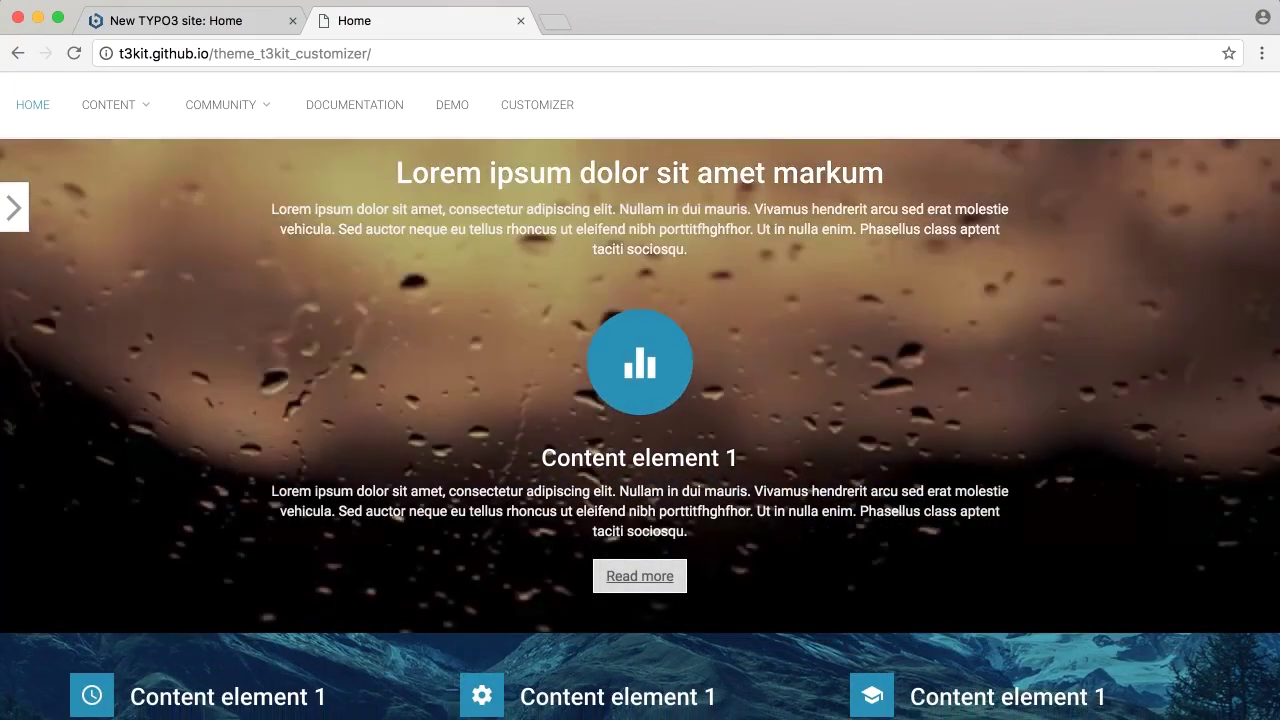
pyautogui.scroll(5, 640, 430)
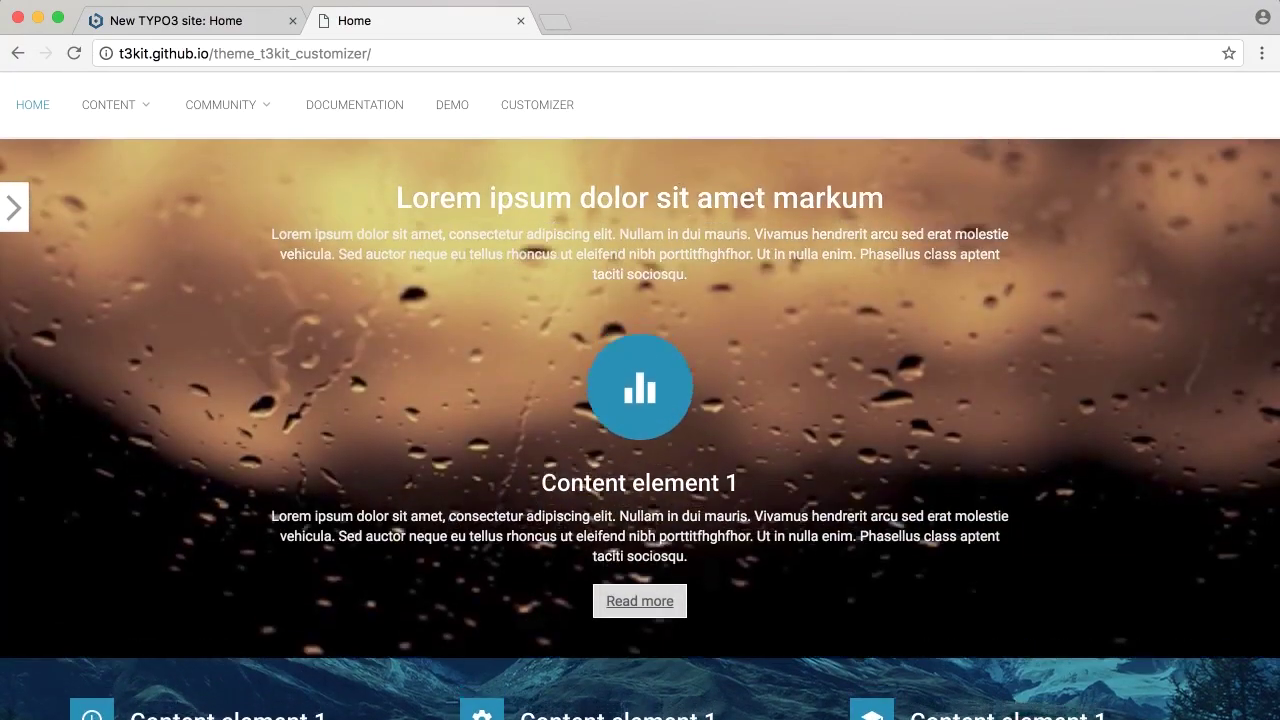
pyautogui.scroll(-1, 640, 430)
pyautogui.scroll(-4, 640, 430)
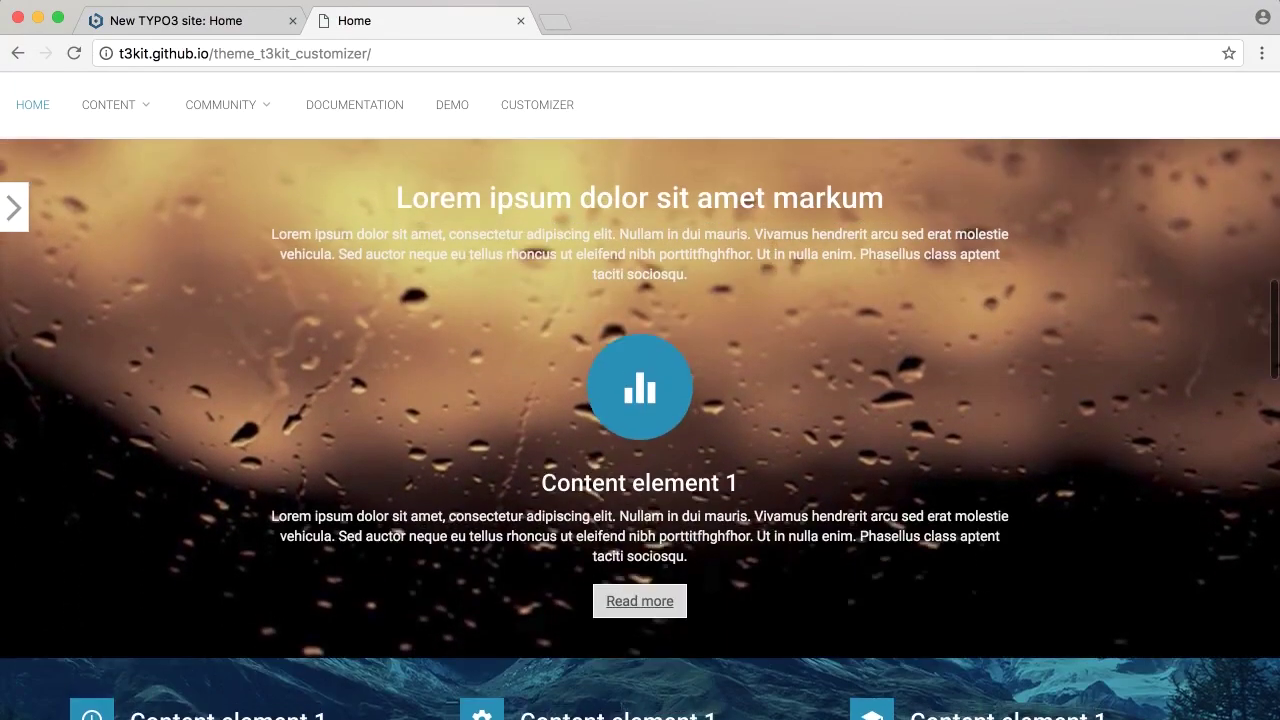
pyautogui.scroll(-3, 640, 430)
pyautogui.scroll(-1, 640, 430)
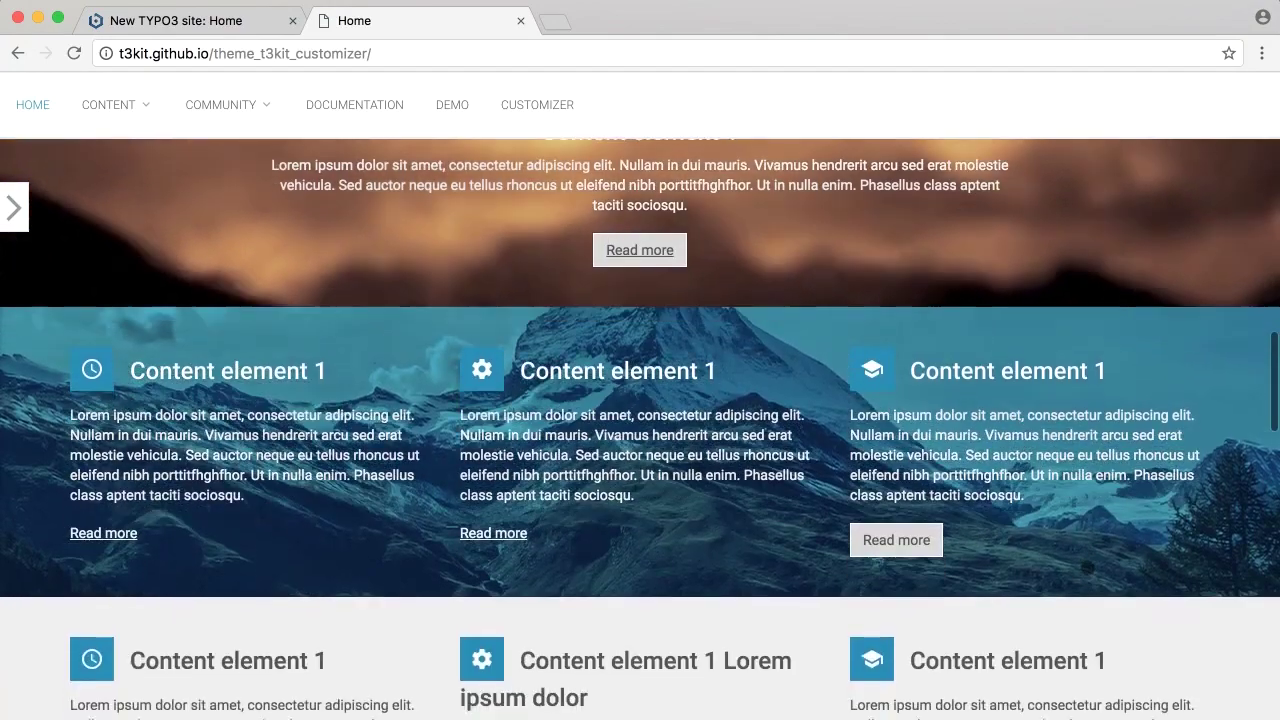
pyautogui.scroll(5, 640, 430)
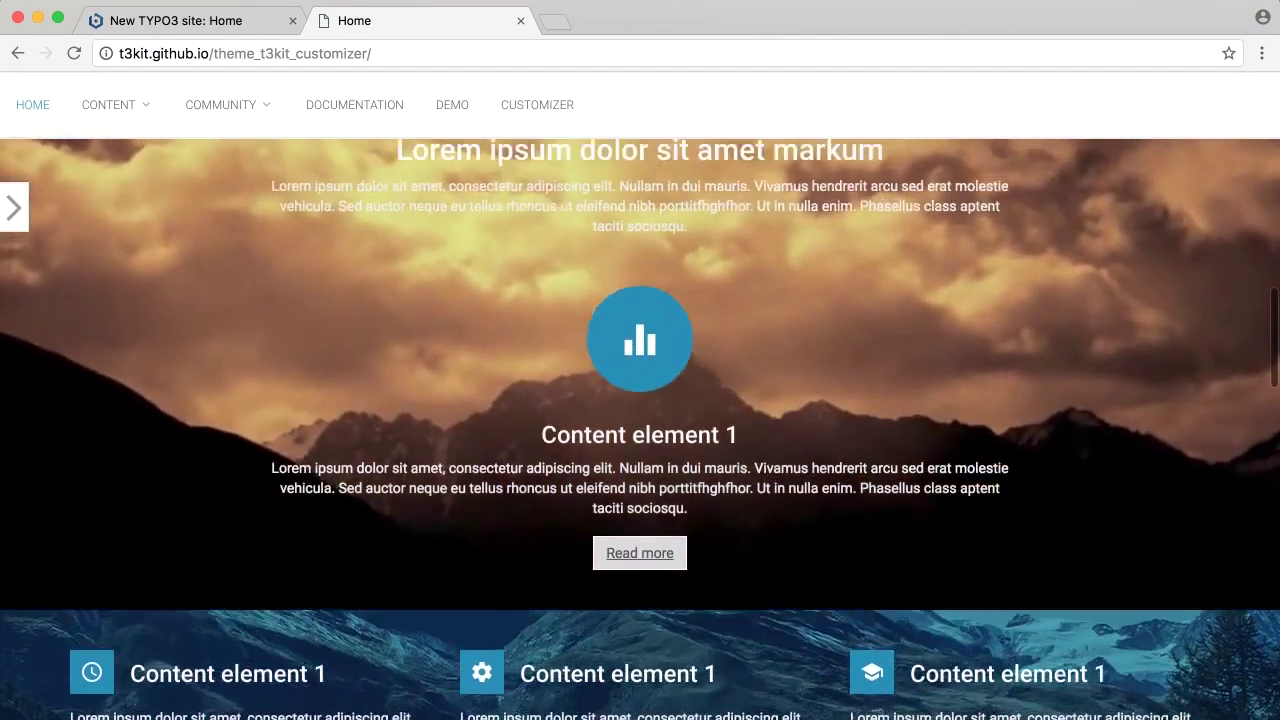
# Open the theme customizer settings and set the Main-color to orange #F78907
pyautogui.scroll(6, 640, 430)
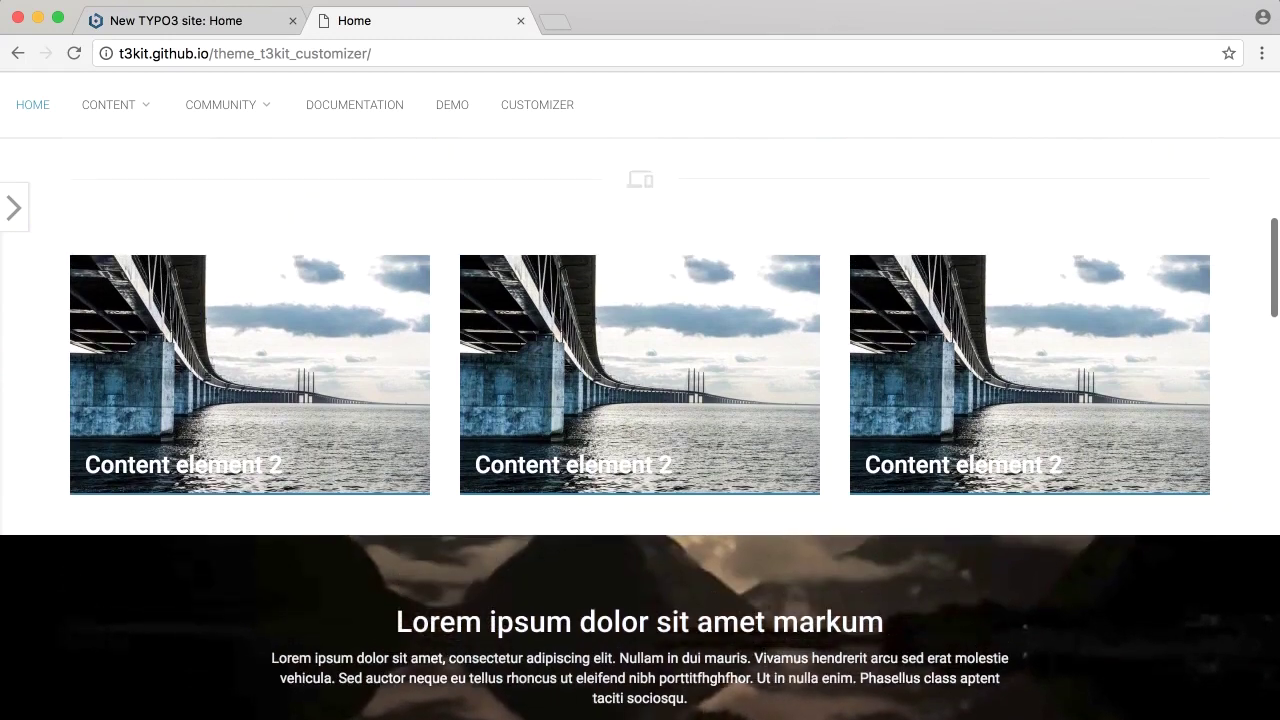
pyautogui.scroll(10, 1088, 568)
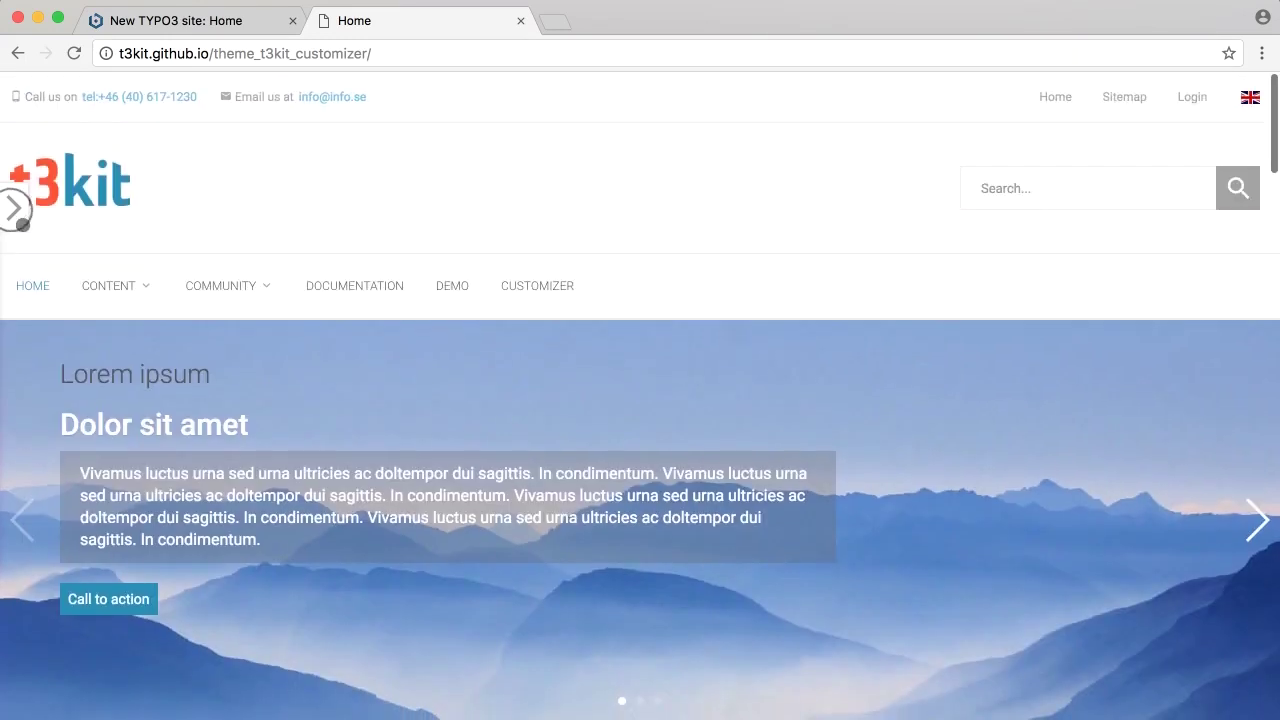
pyautogui.click(12, 208)
pyautogui.click(228, 287)
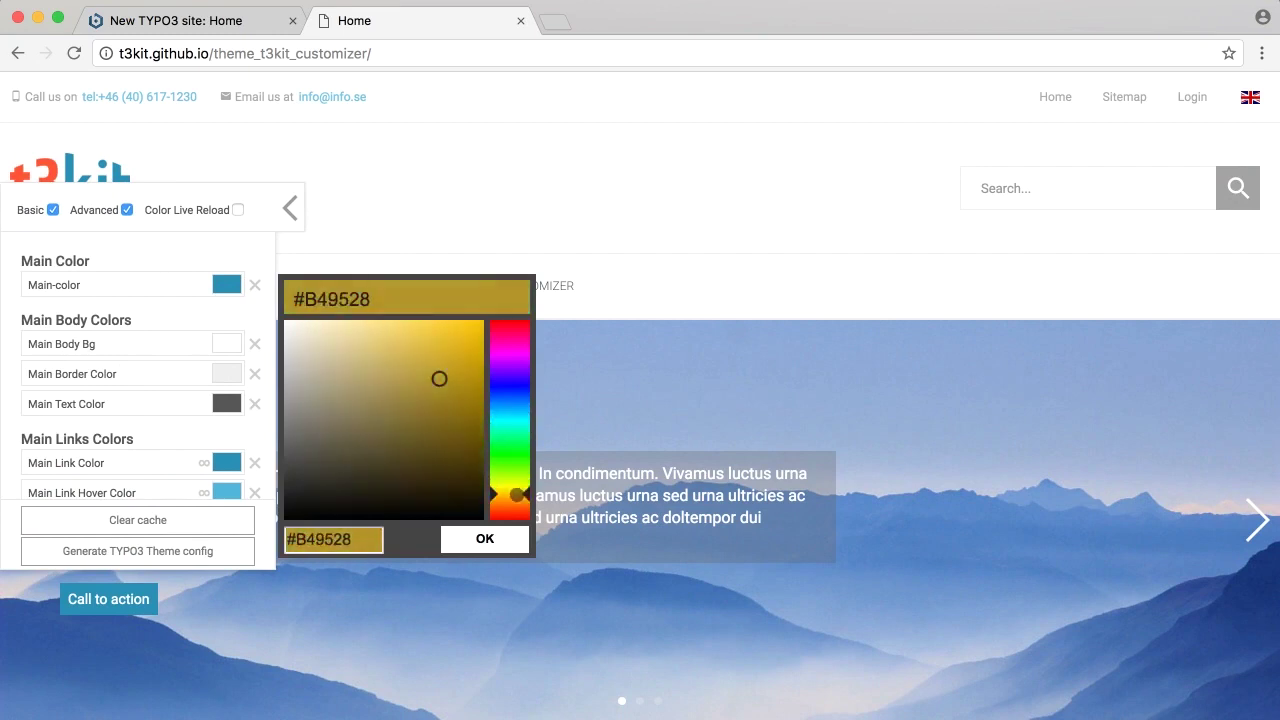
pyautogui.moveTo(514, 500); pyautogui.dragTo(514, 502)
pyautogui.moveTo(440, 379); pyautogui.dragTo(477, 326)
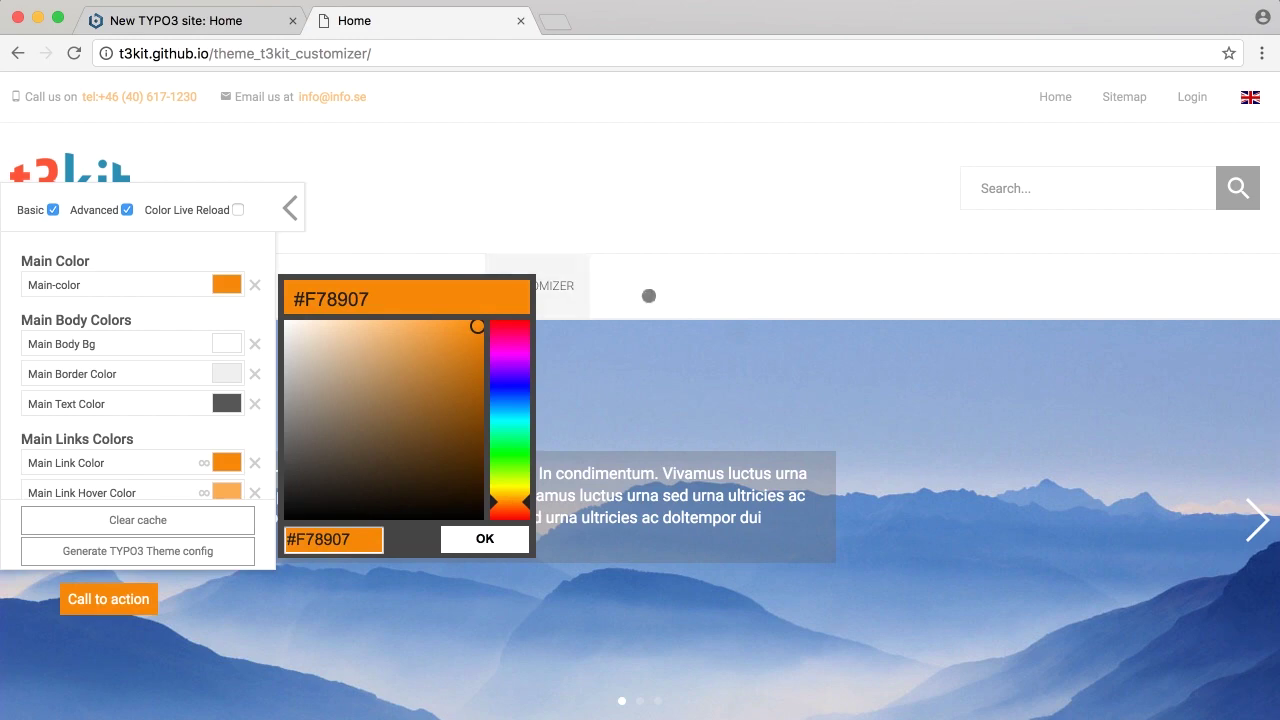
pyautogui.click(682, 303)
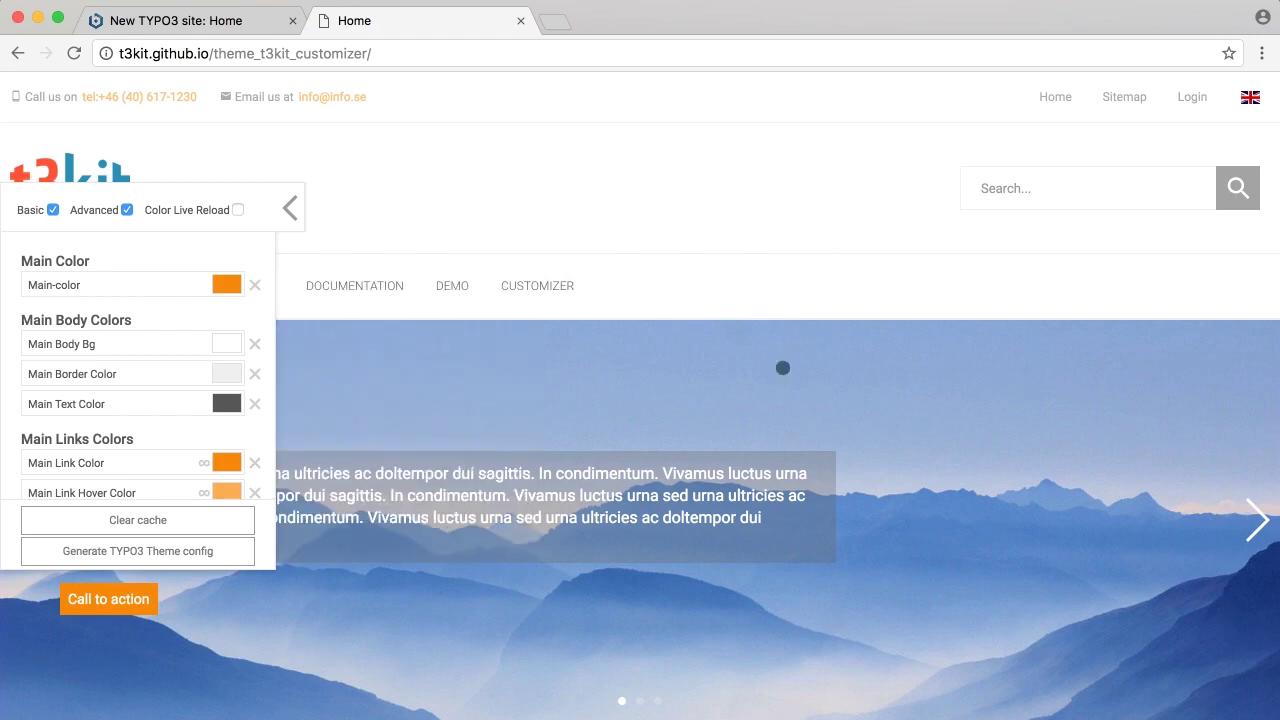
# Check the new main color down the page, and set the Main Body Bg color to light grey #DFDFDF
pyautogui.scroll(-10, 813, 400)
pyautogui.scroll(-8, 813, 369)
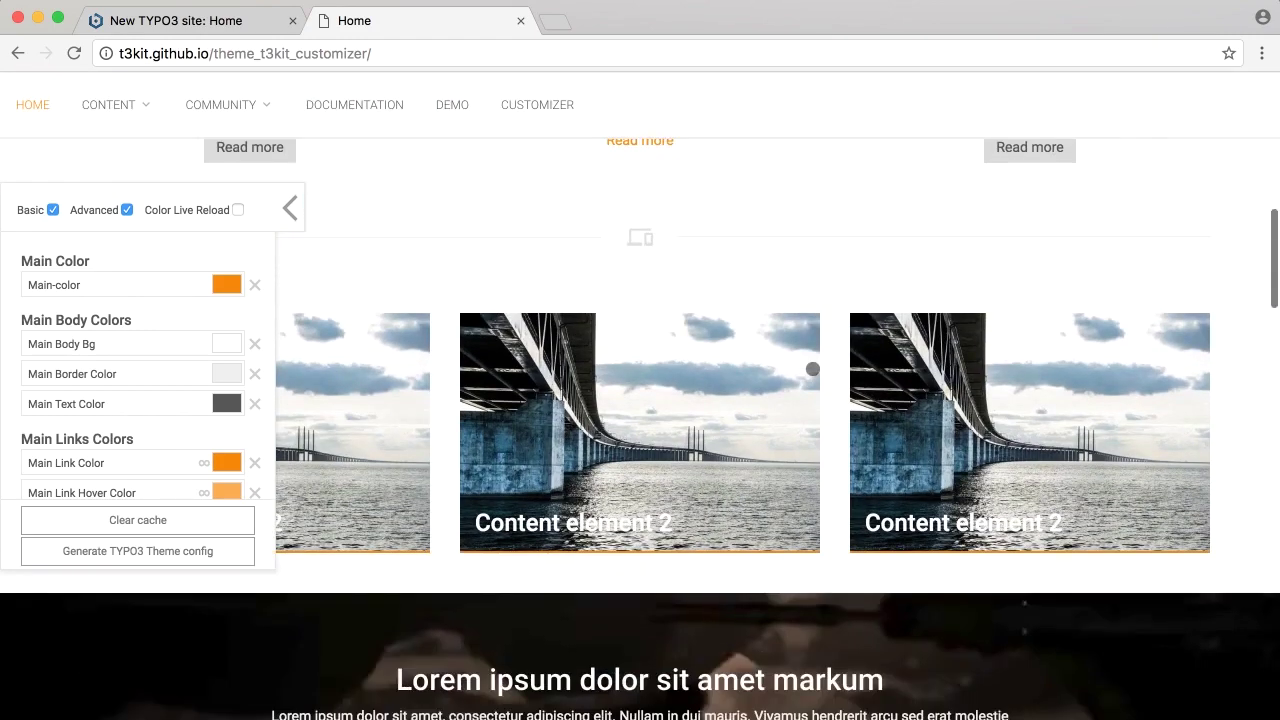
pyautogui.scroll(-3, 813, 370)
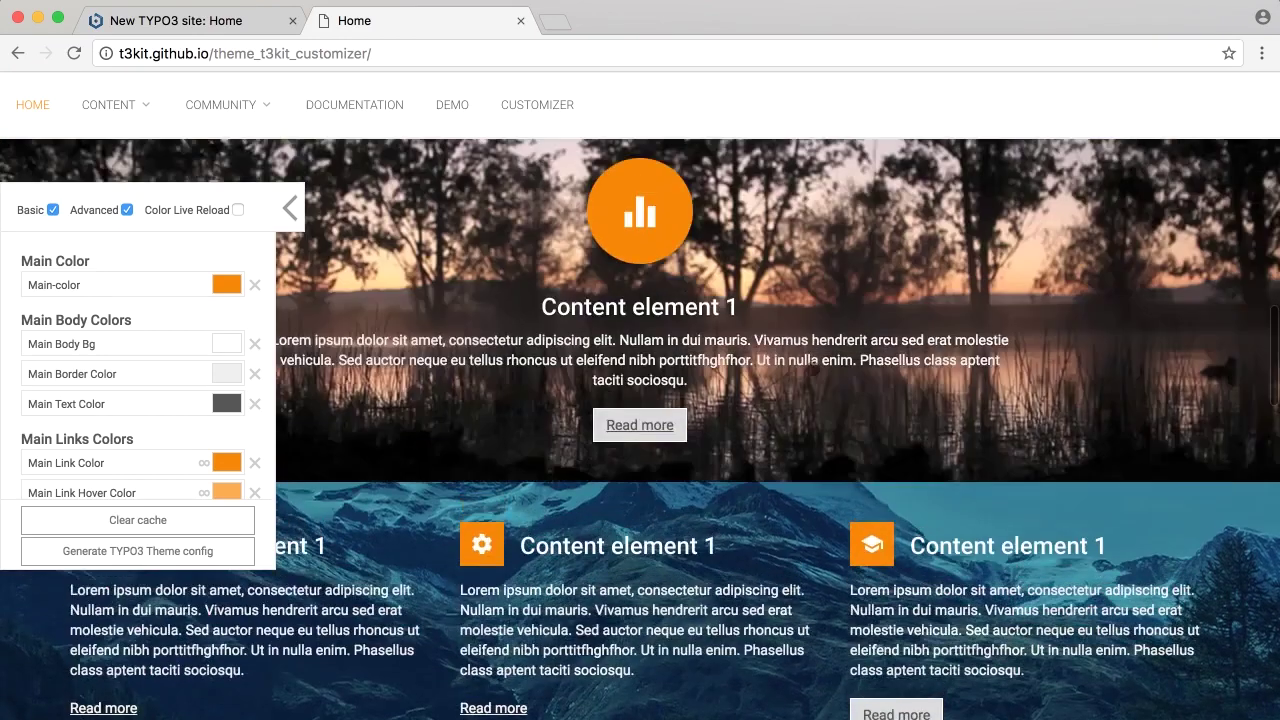
pyautogui.scroll(20, 800, 370)
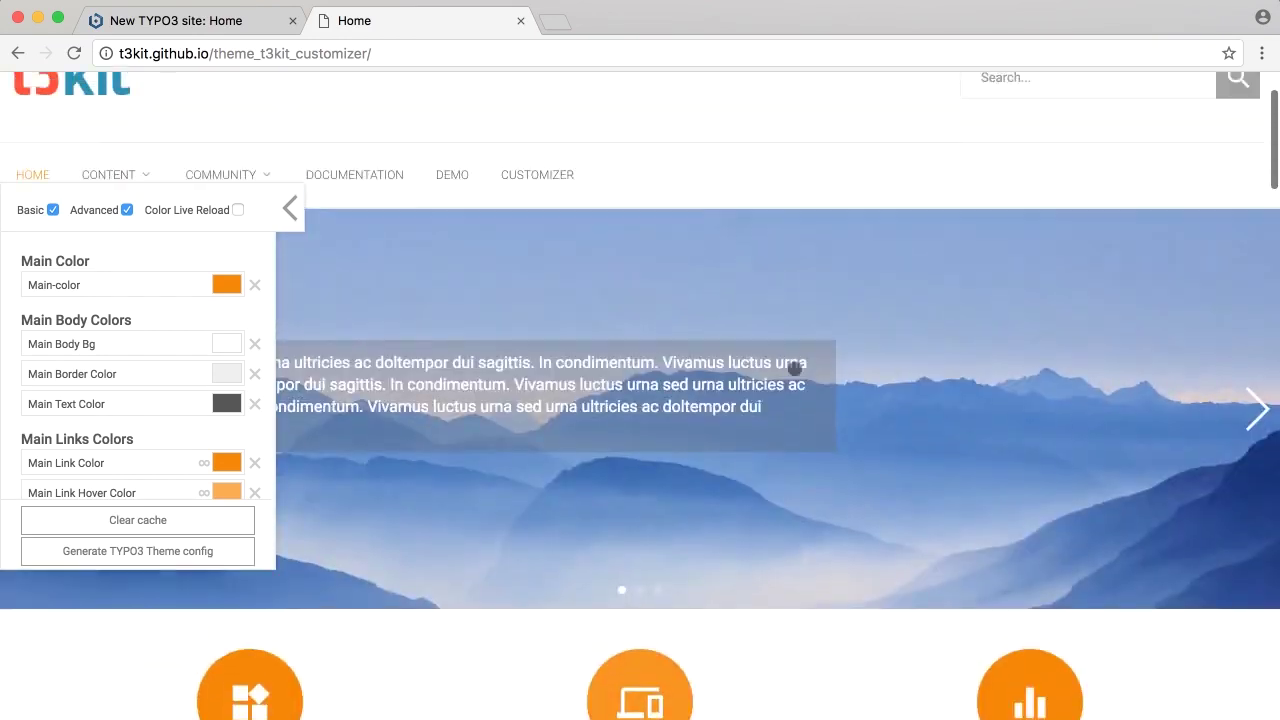
pyautogui.click(227, 344)
pyautogui.click(373, 416)
pyautogui.moveTo(263, 416)
pyautogui.mouseDown()
pyautogui.moveTo(248, 449)
pyautogui.moveTo(272, 411)
pyautogui.moveTo(240, 405)
pyautogui.mouseUp()
pyautogui.click(483, 598)
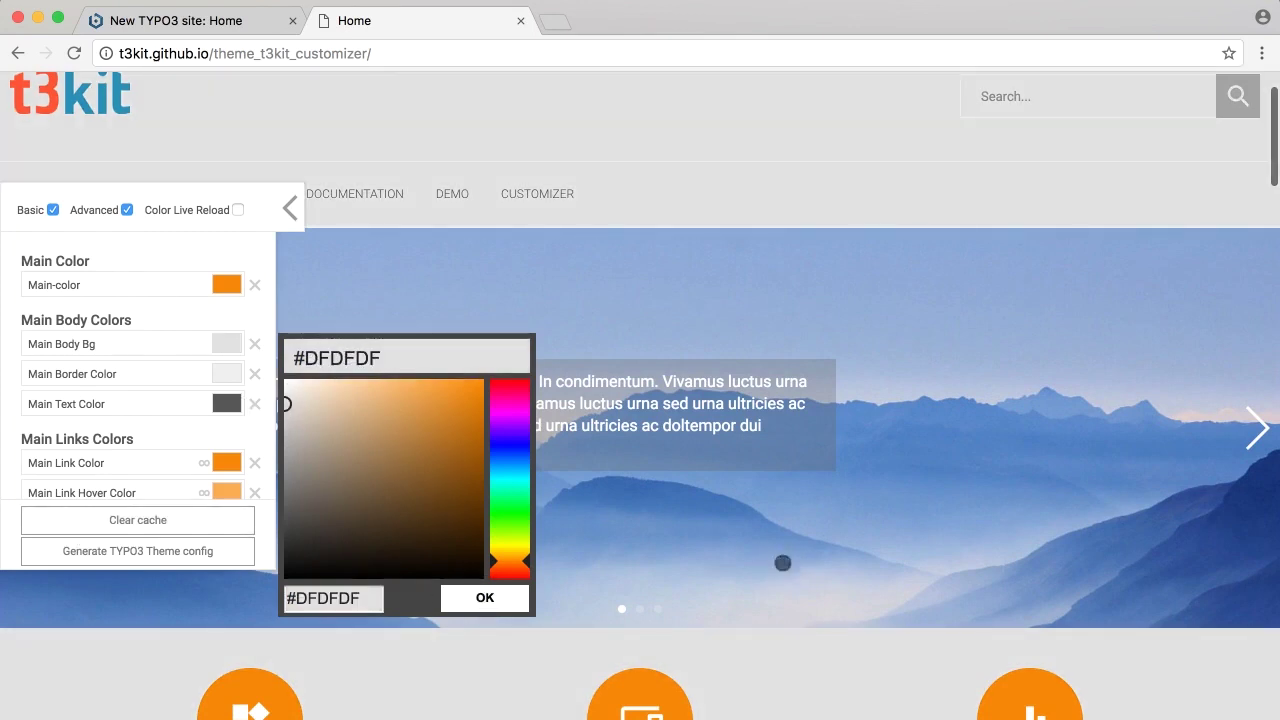
pyautogui.click(783, 563)
# Generate the TYPO3 theme config, copy its constants to the clipboard and close the dialog
pyautogui.click(102, 541)
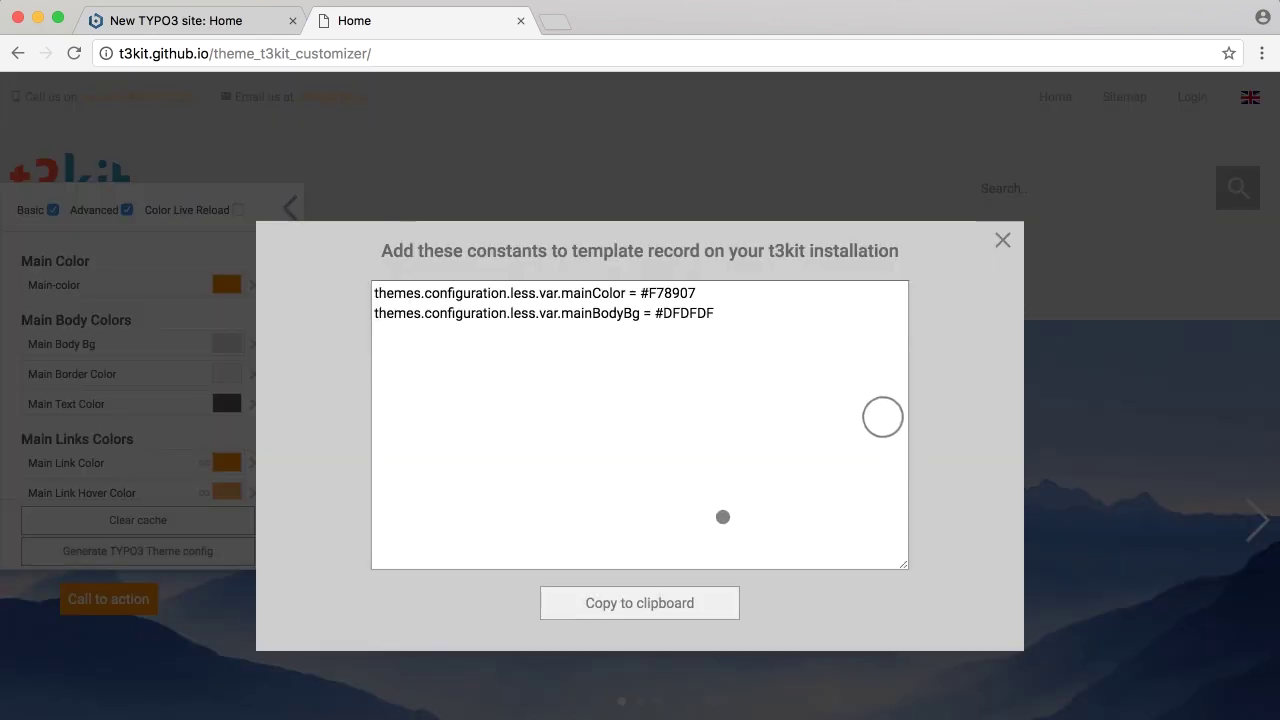
pyautogui.click(883, 417)
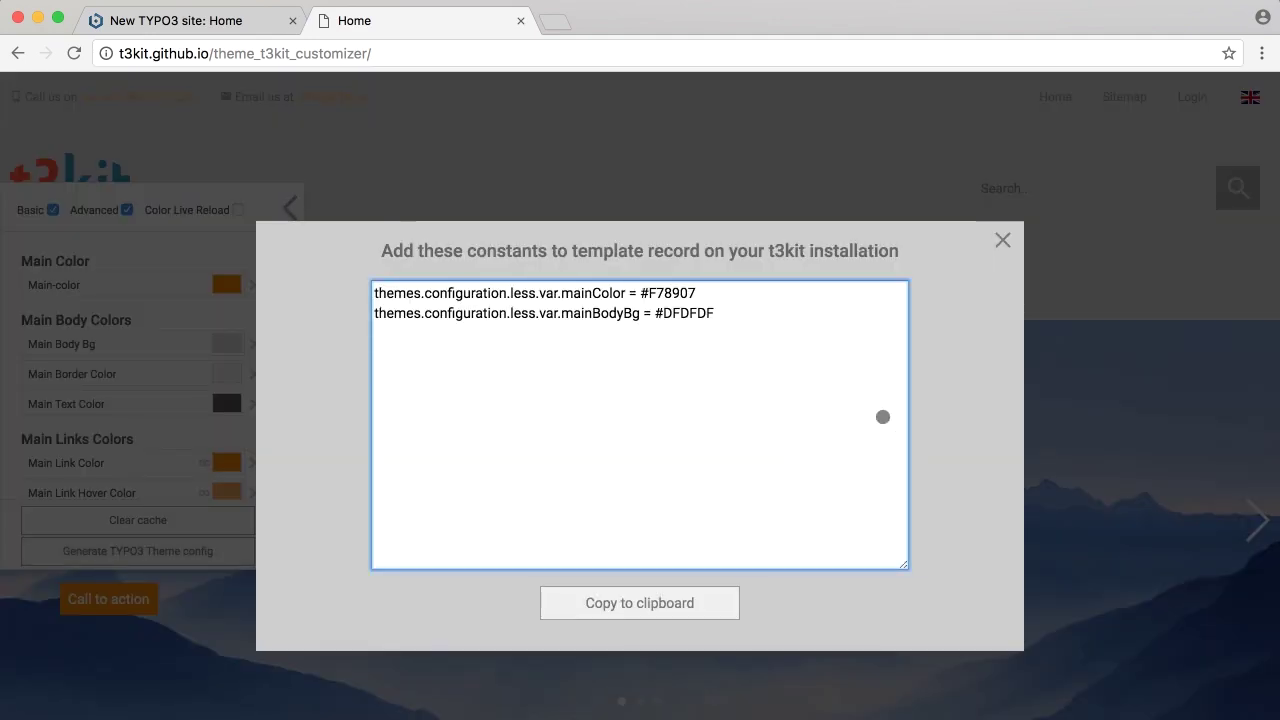
pyautogui.click(663, 606)
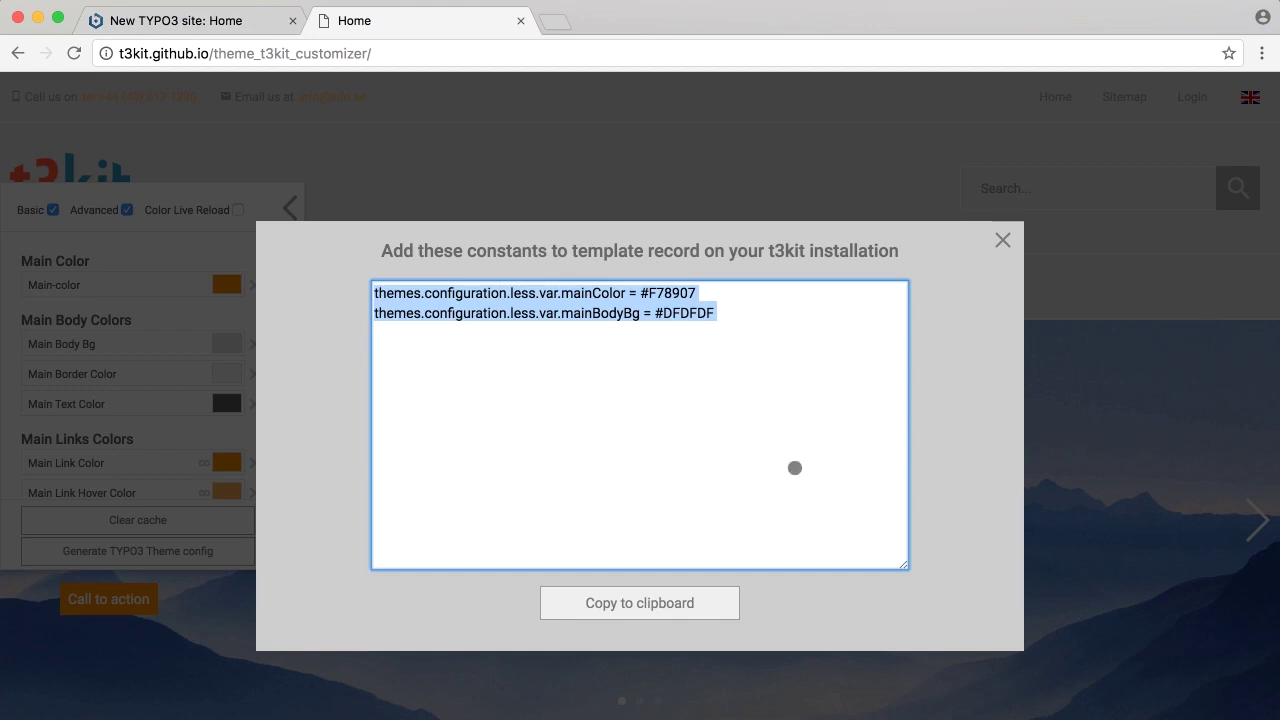
pyautogui.click(795, 467)
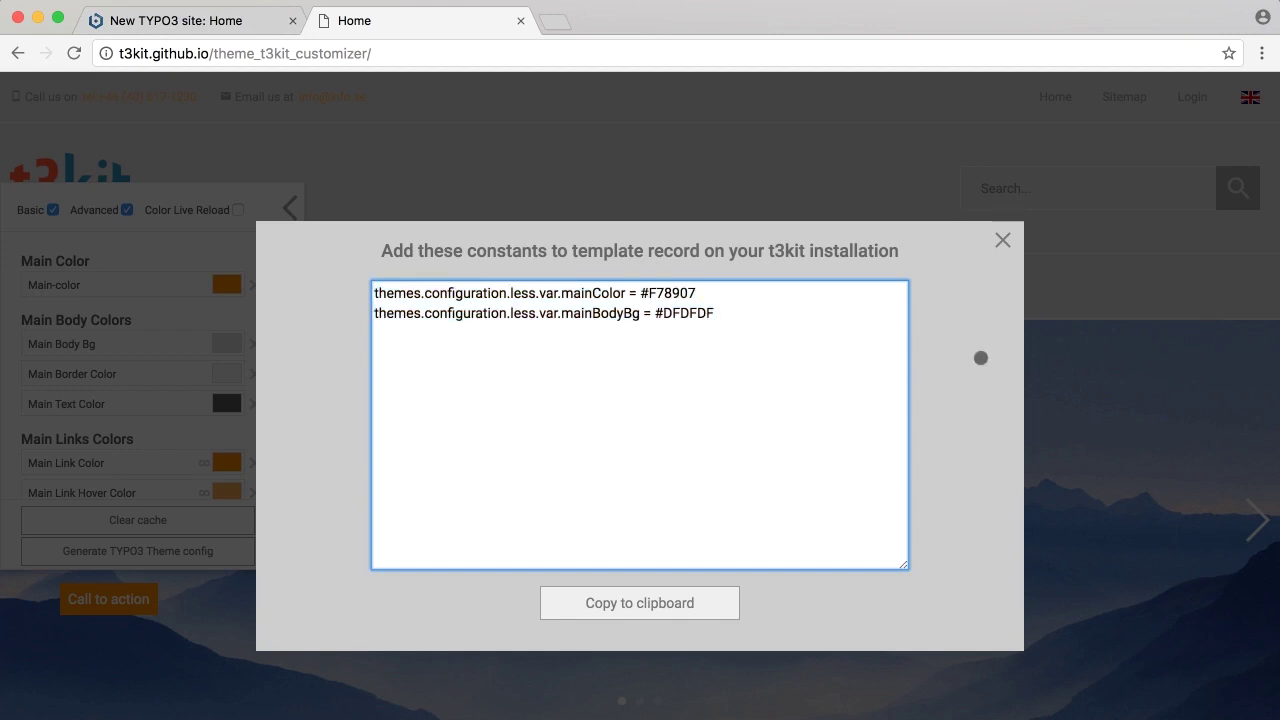
pyautogui.click(981, 357)
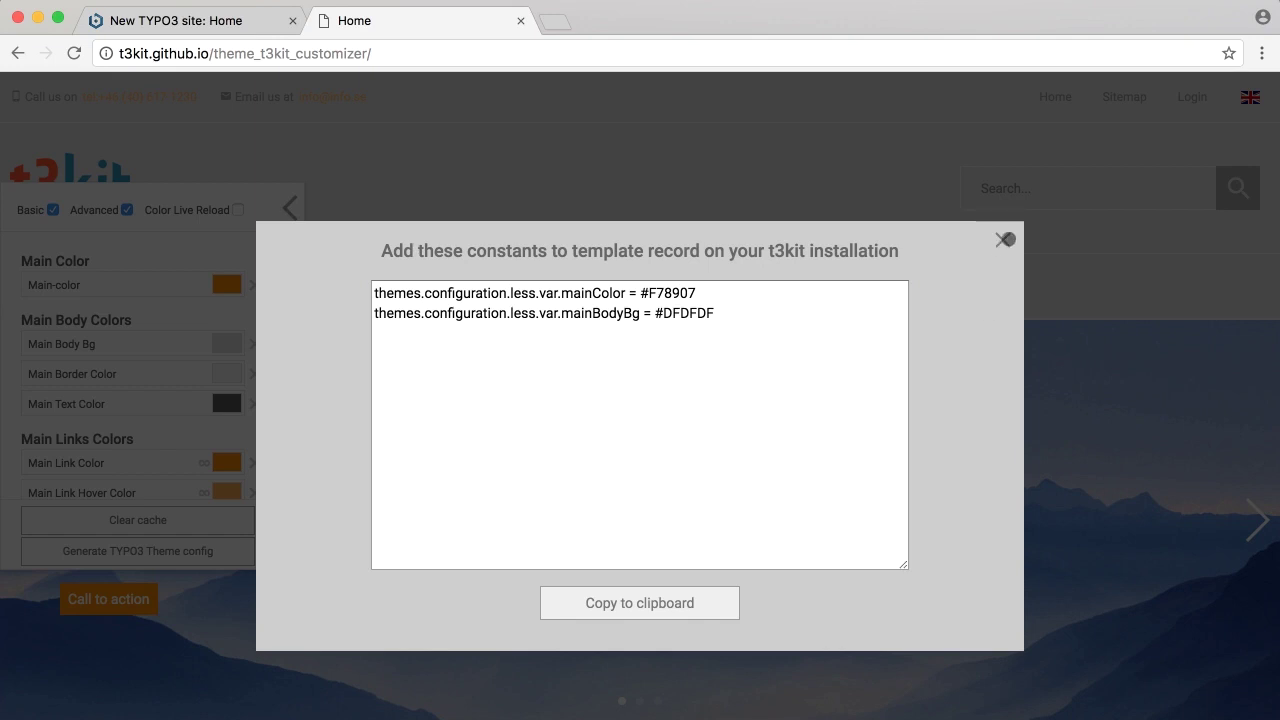
pyautogui.click(1001, 239)
# Examine the recolored header, image slider and first row of content elements
pyautogui.scroll(-8, 711, 376)
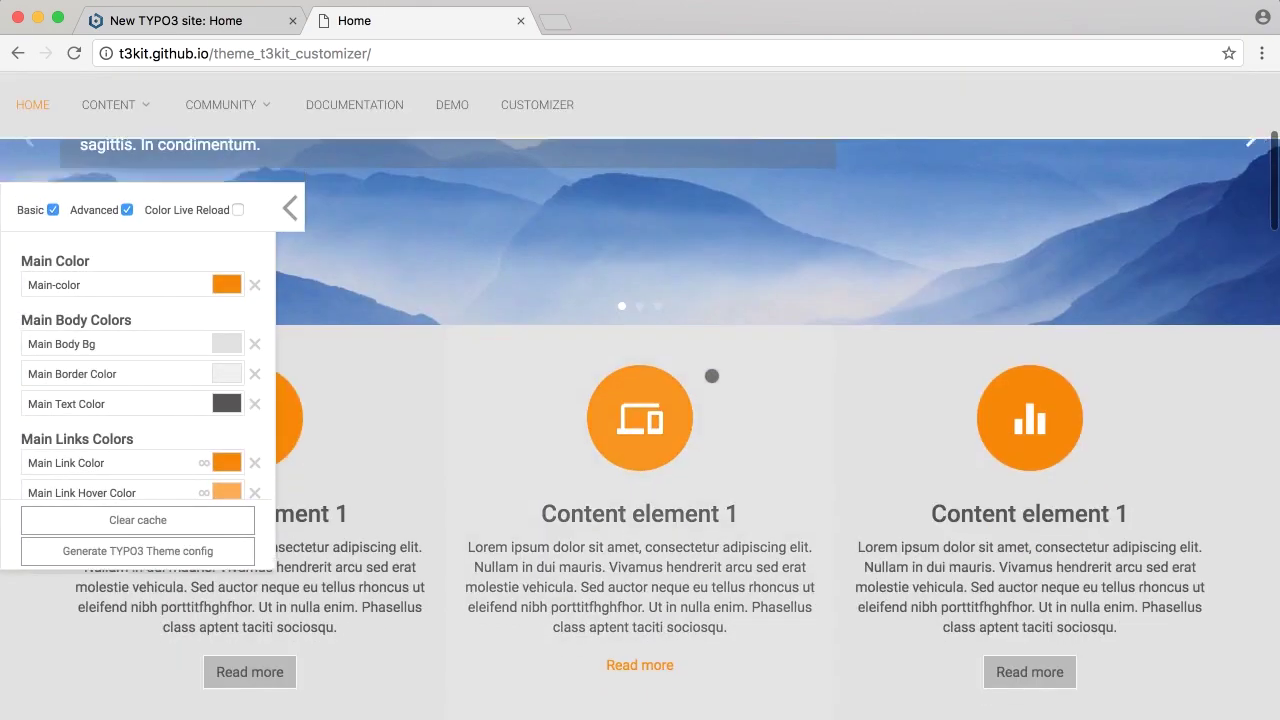
pyautogui.scroll(2, 711, 376)
pyautogui.scroll(-2, 108, 428)
pyautogui.scroll(4, 110, 427)
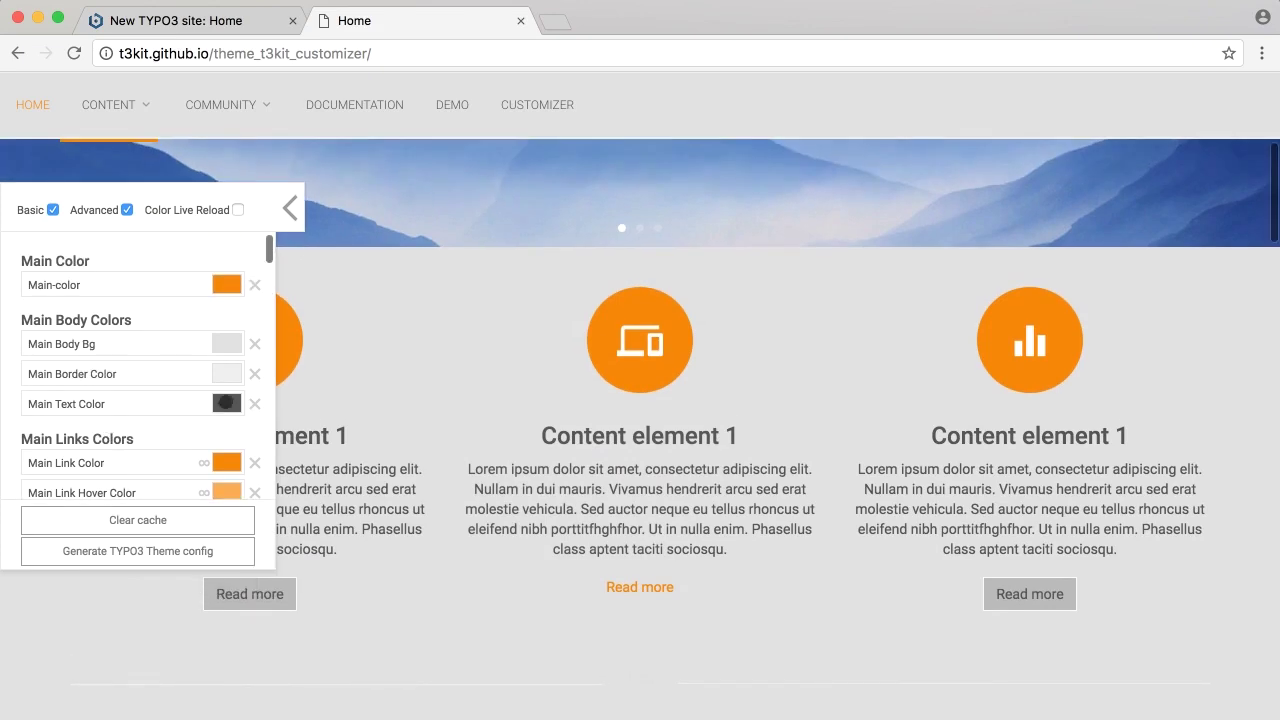
pyautogui.scroll(5, 497, 443)
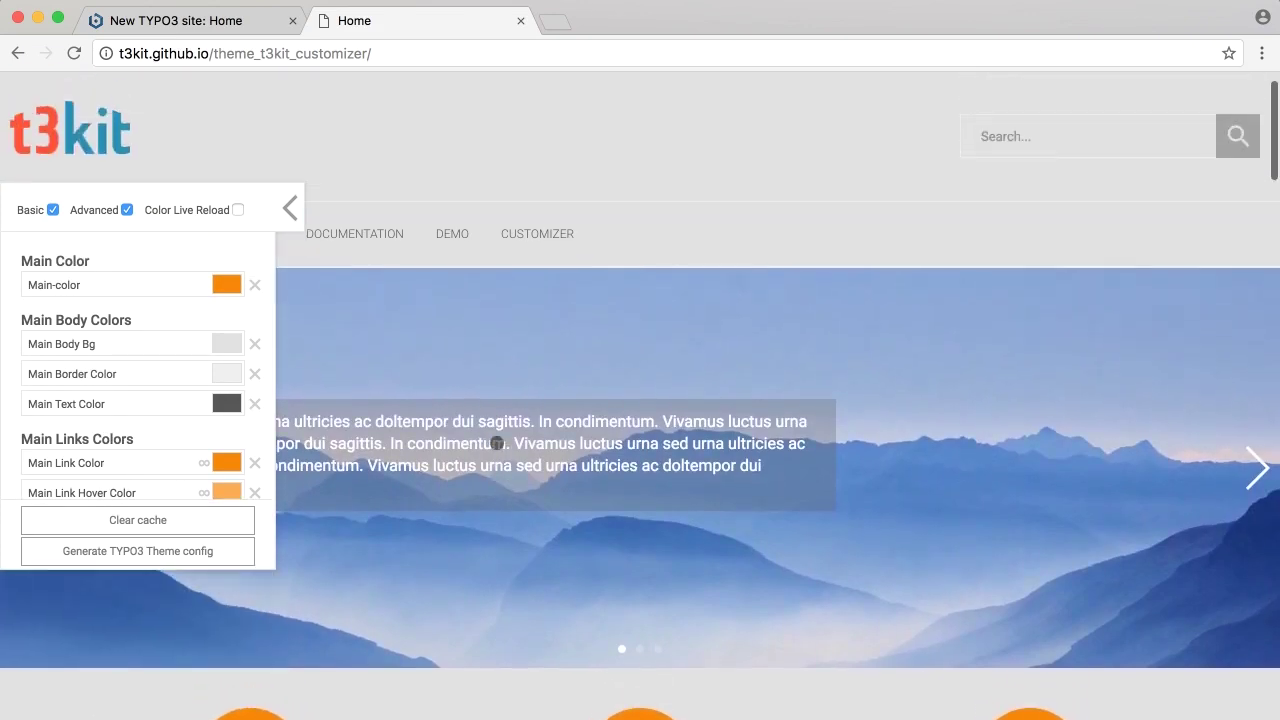
pyautogui.scroll(2, 495, 443)
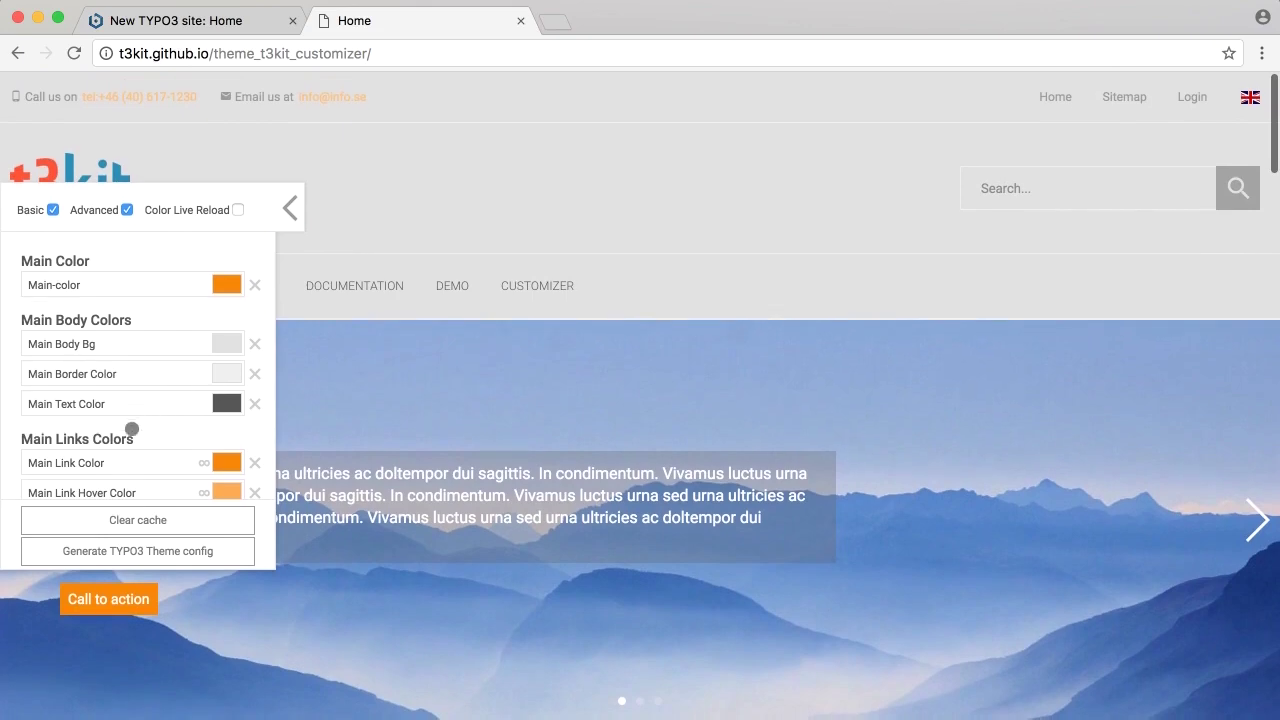
# Look over the customizer's footer and logo settings, and examine the page from the footer up to the icon content elements
pyautogui.scroll(-6, 132, 429)
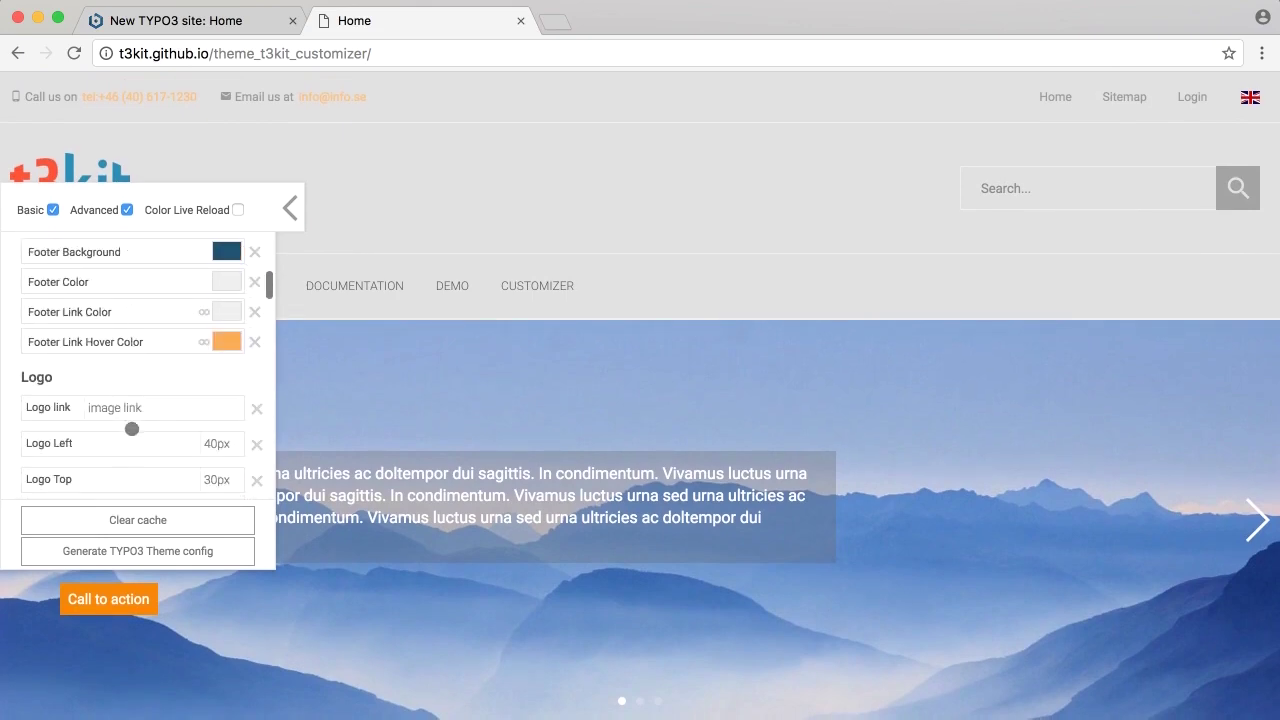
pyautogui.scroll(-15, 563, 529)
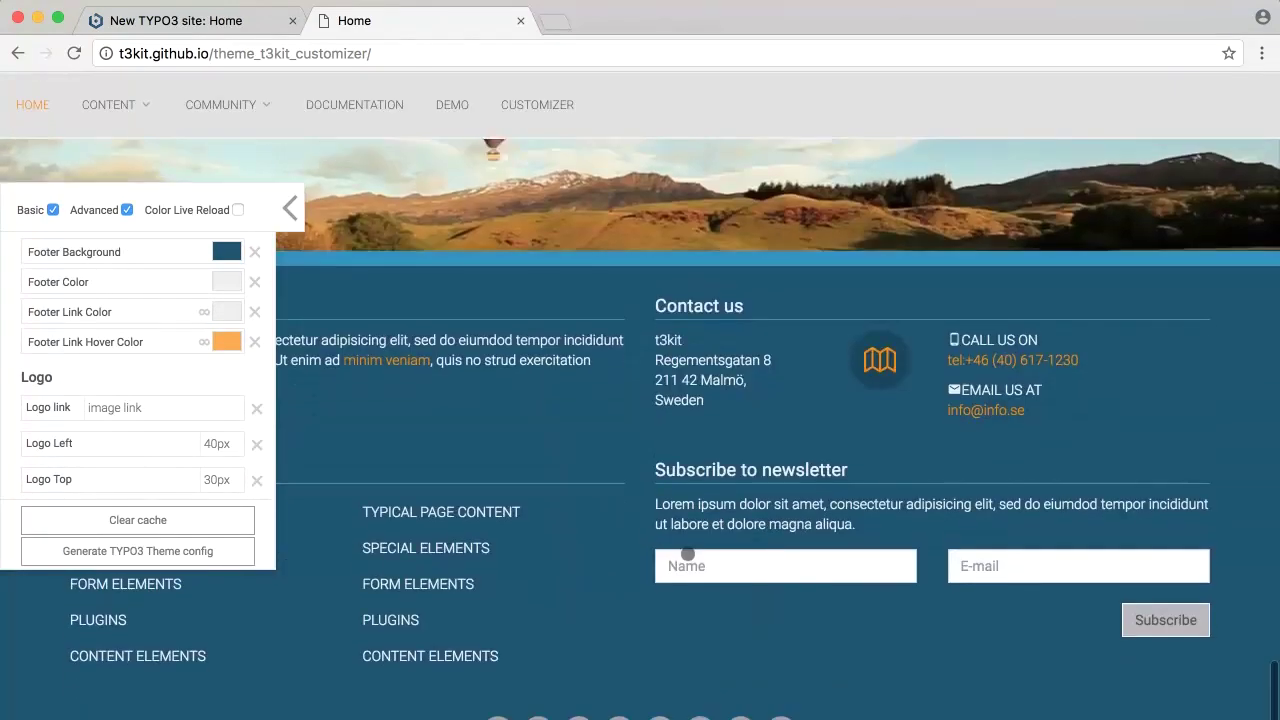
pyautogui.scroll(6, 688, 552)
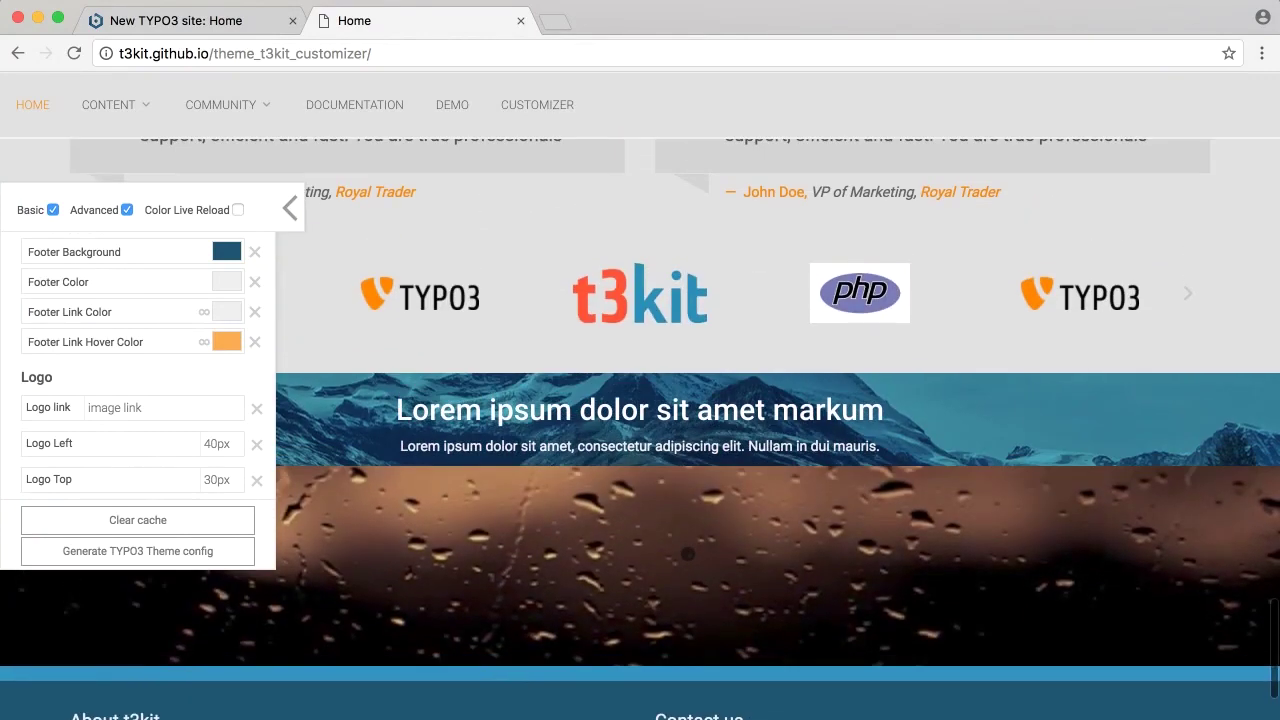
pyautogui.scroll(5, 688, 553)
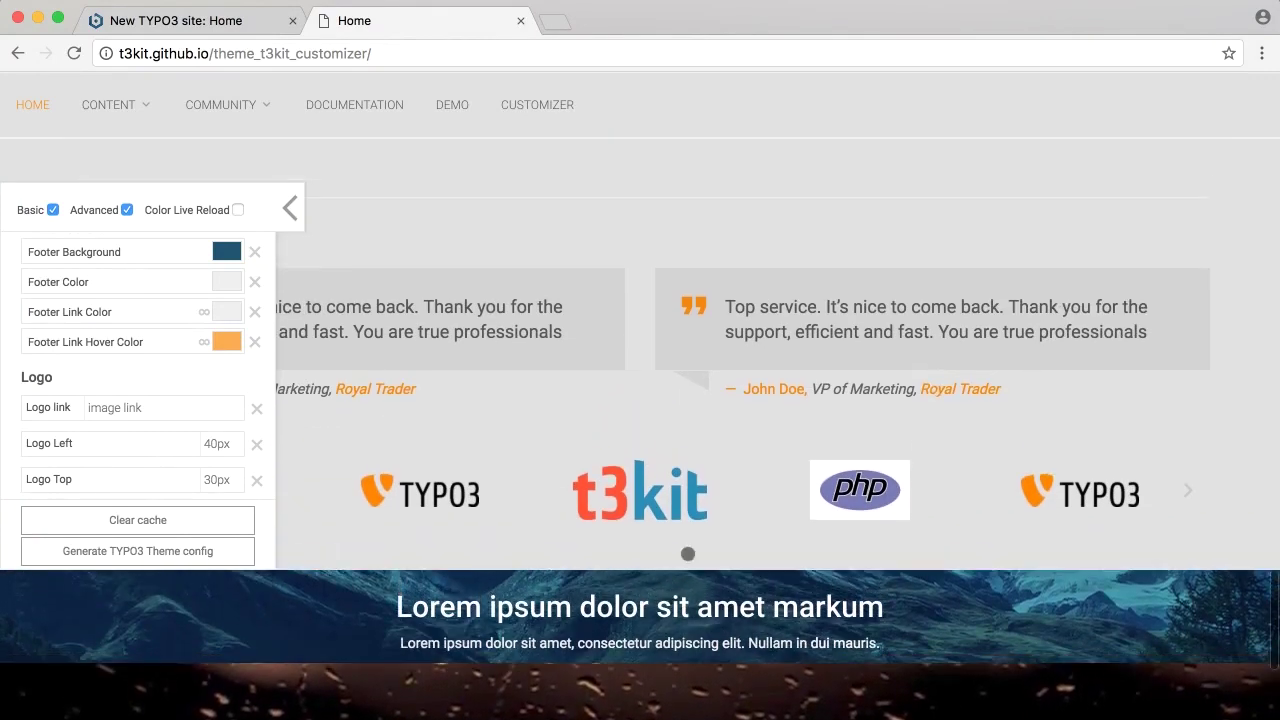
pyautogui.scroll(5, 688, 552)
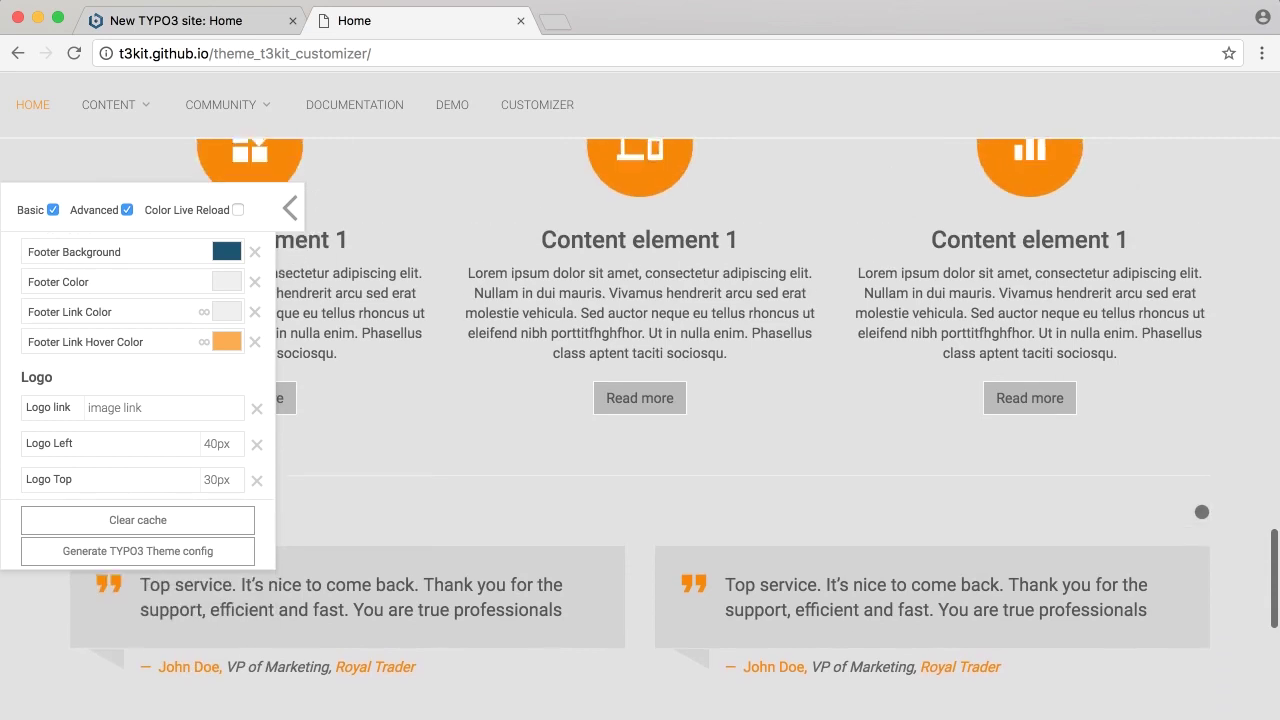
pyautogui.scroll(4, 1229, 432)
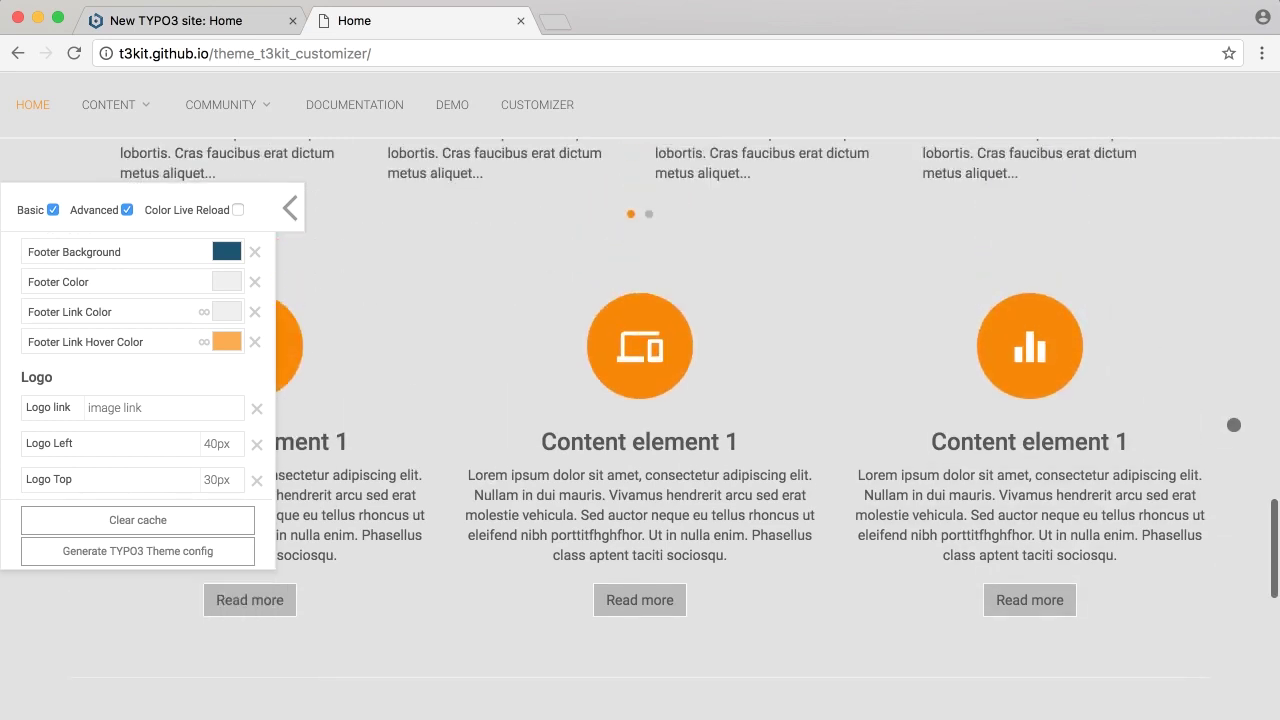
pyautogui.scroll(6, 1234, 425)
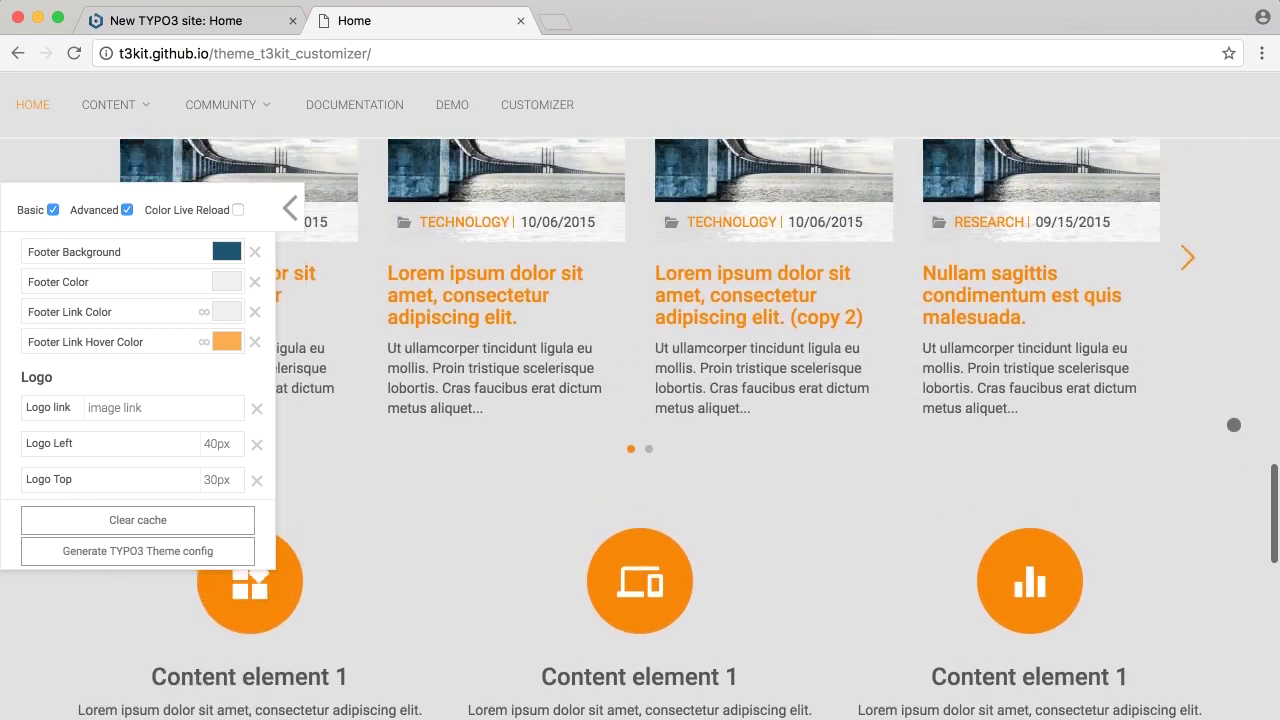
pyautogui.scroll(3, 1234, 425)
pyautogui.scroll(7, 1215, 452)
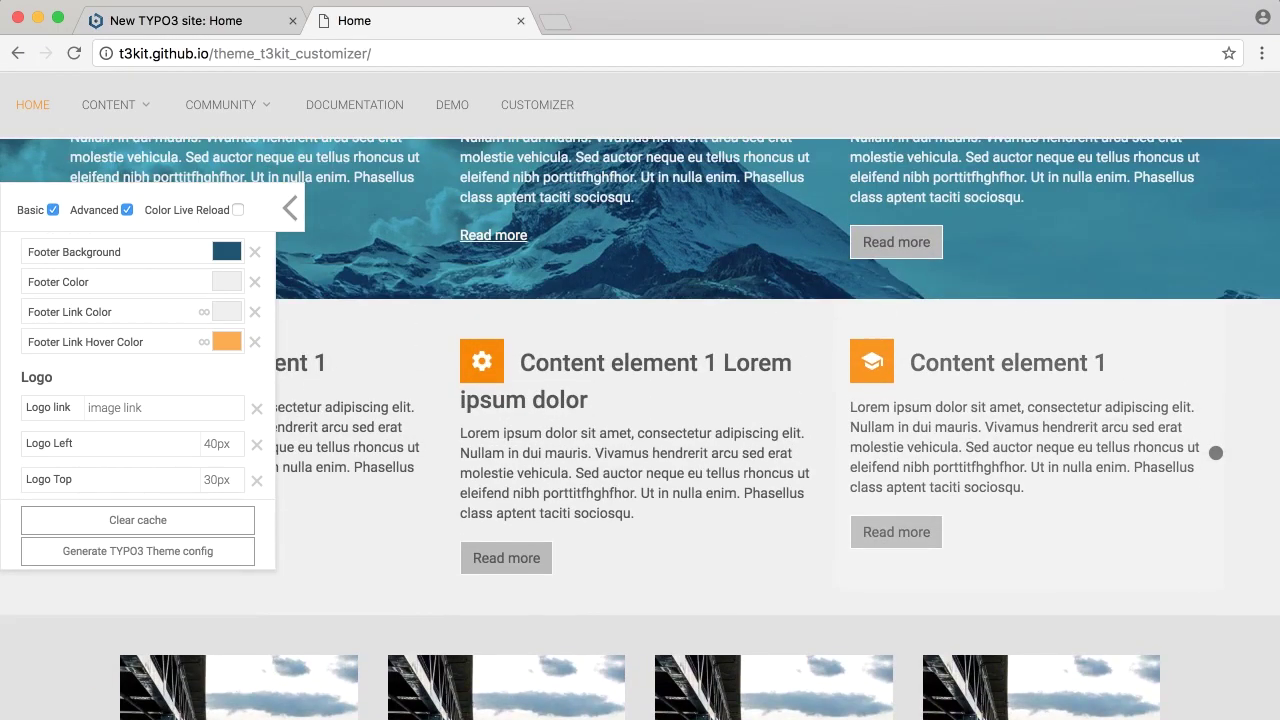
# Collapse the customizer settings and open the Typical Page Content page
pyautogui.click(290, 208)
pyautogui.scroll(3, 323, 517)
pyautogui.scroll(5, 323, 517)
pyautogui.moveTo(110, 104)
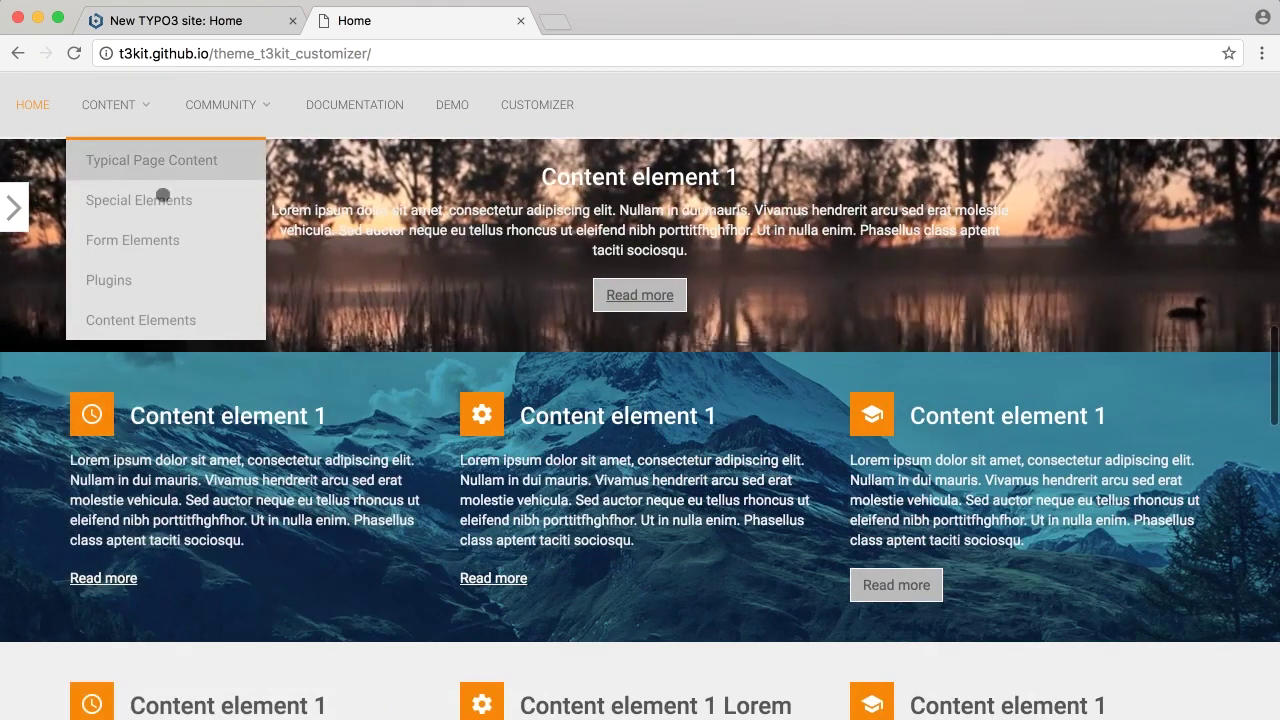
pyautogui.click(172, 166)
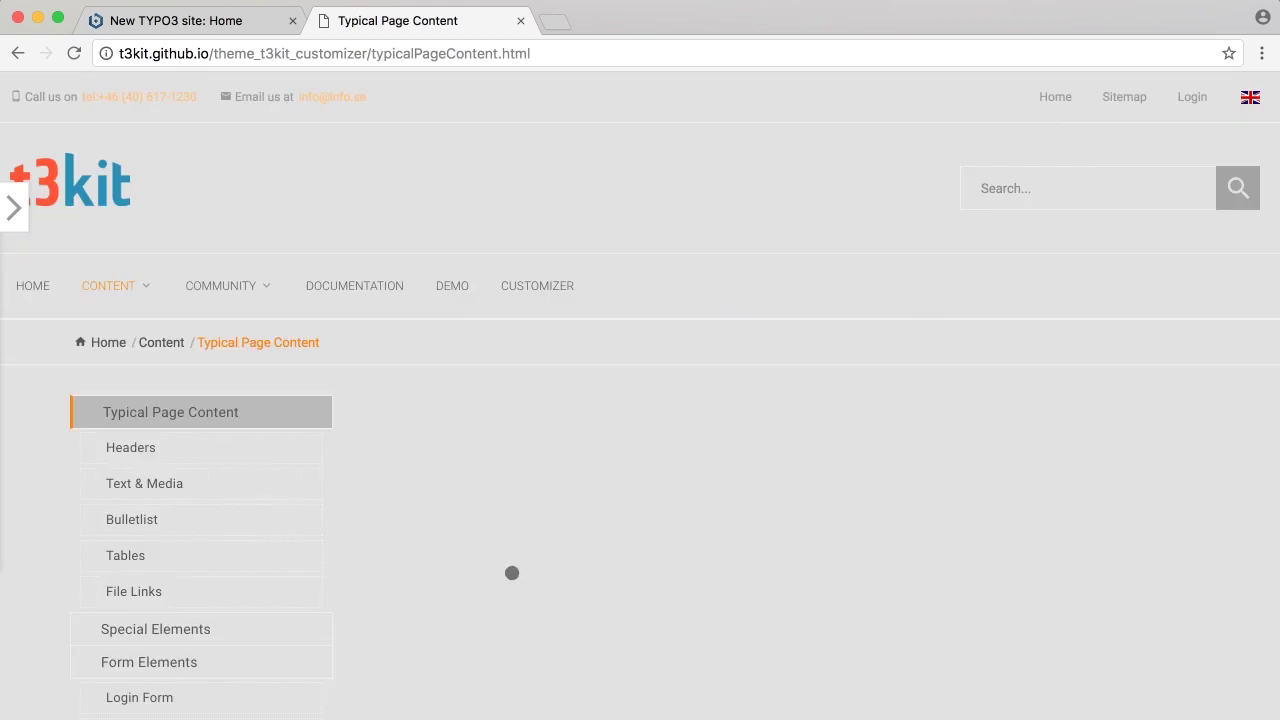
# Look through the content page links, open the News plugin page and examine its article list and category menus
pyautogui.scroll(-5, 496, 543)
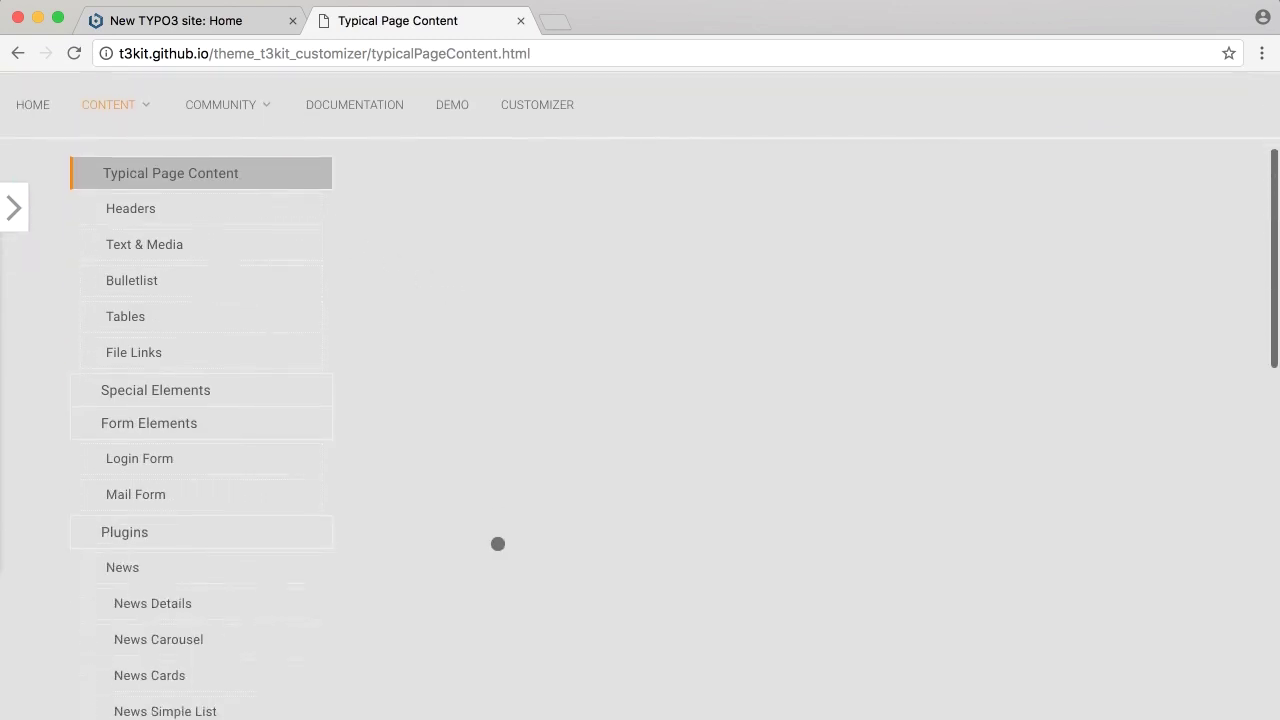
pyautogui.scroll(-3, 283, 646)
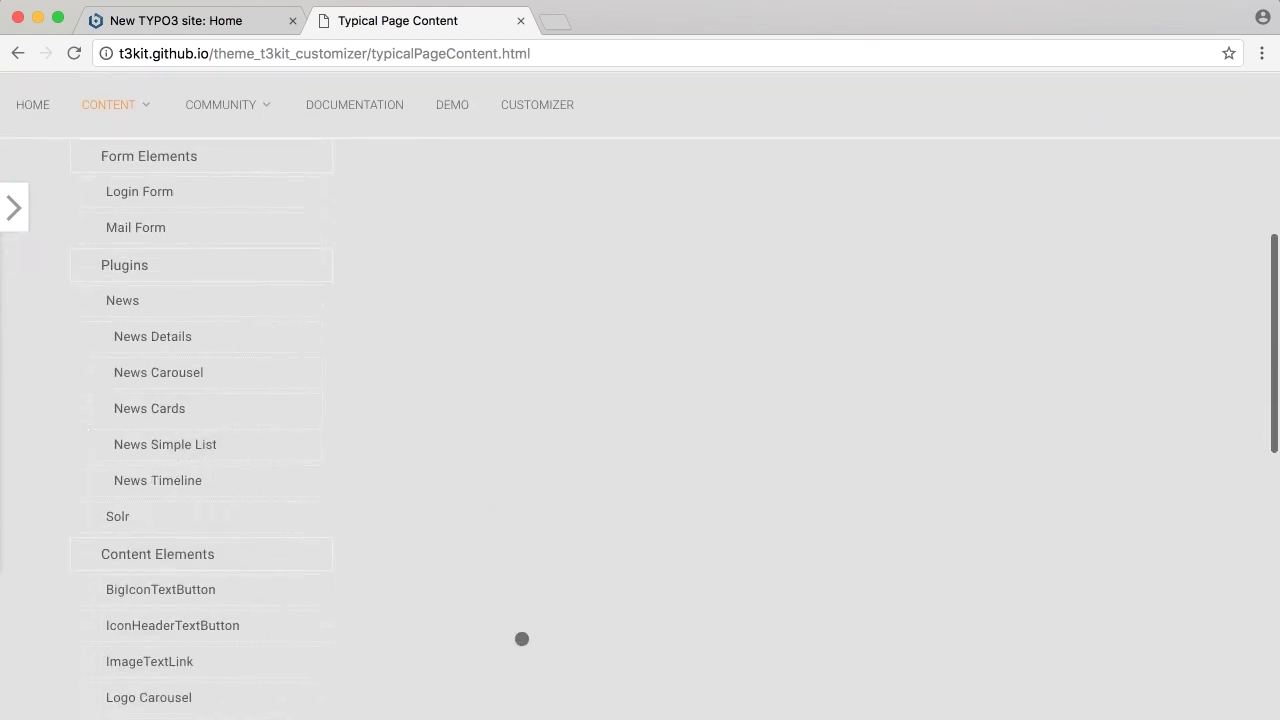
pyautogui.scroll(4, 379, 323)
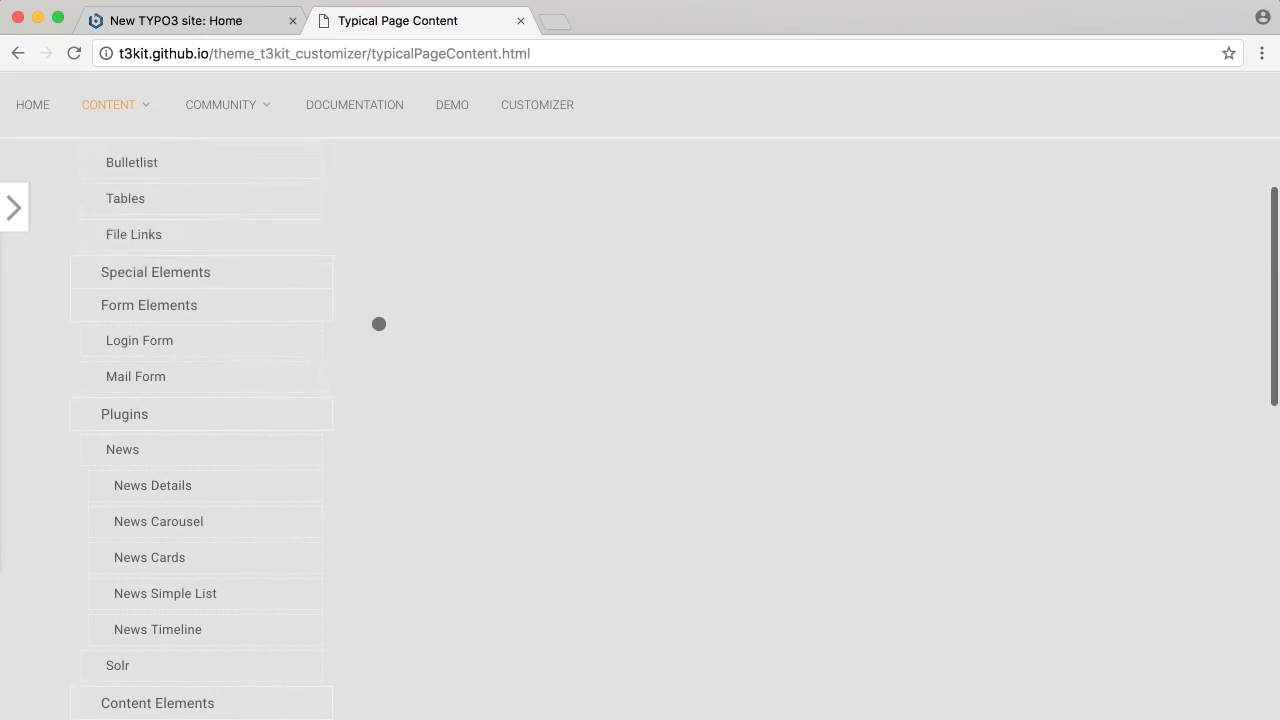
pyautogui.scroll(-4, 379, 323)
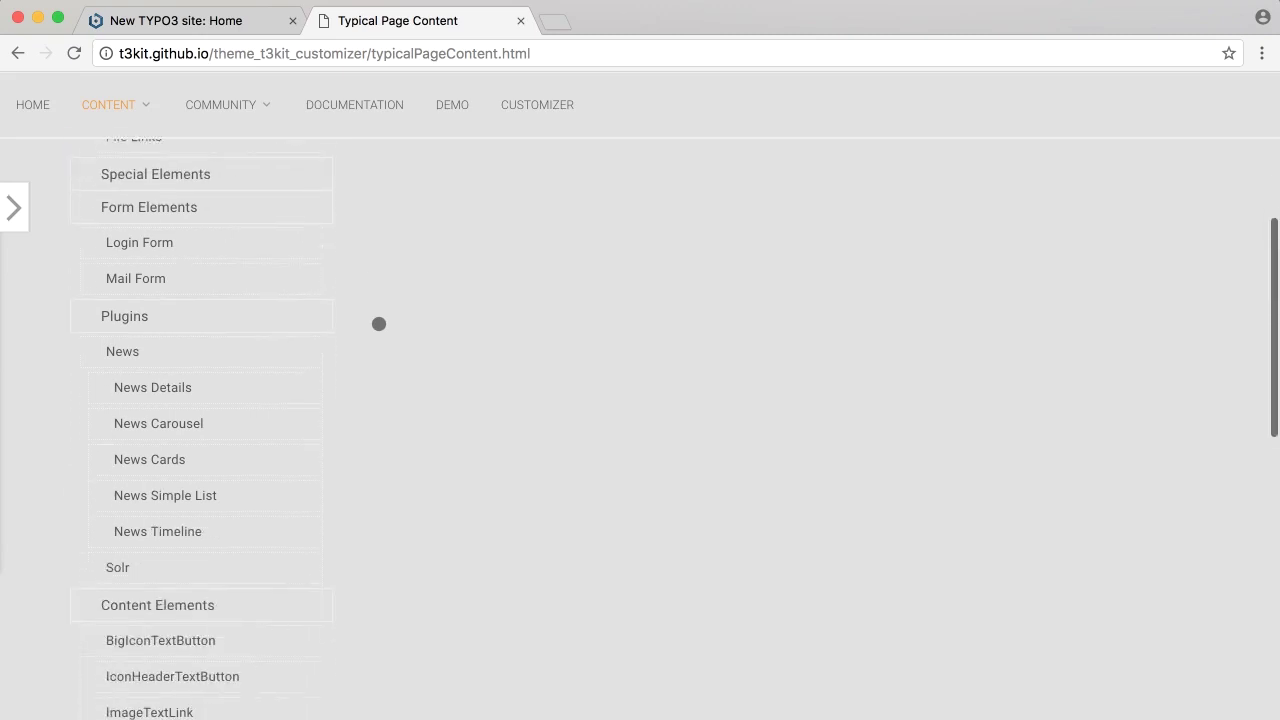
pyautogui.click(141, 359)
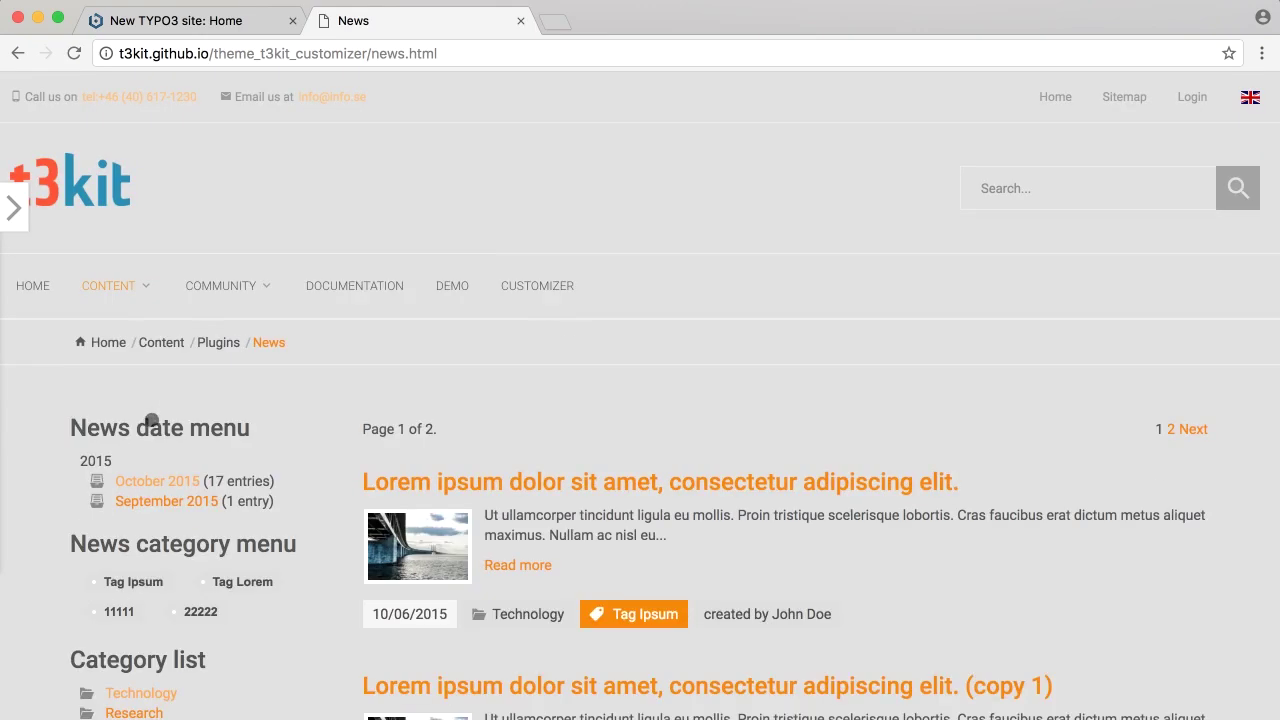
pyautogui.scroll(-5, 600, 478)
pyautogui.scroll(-1, 640, 430)
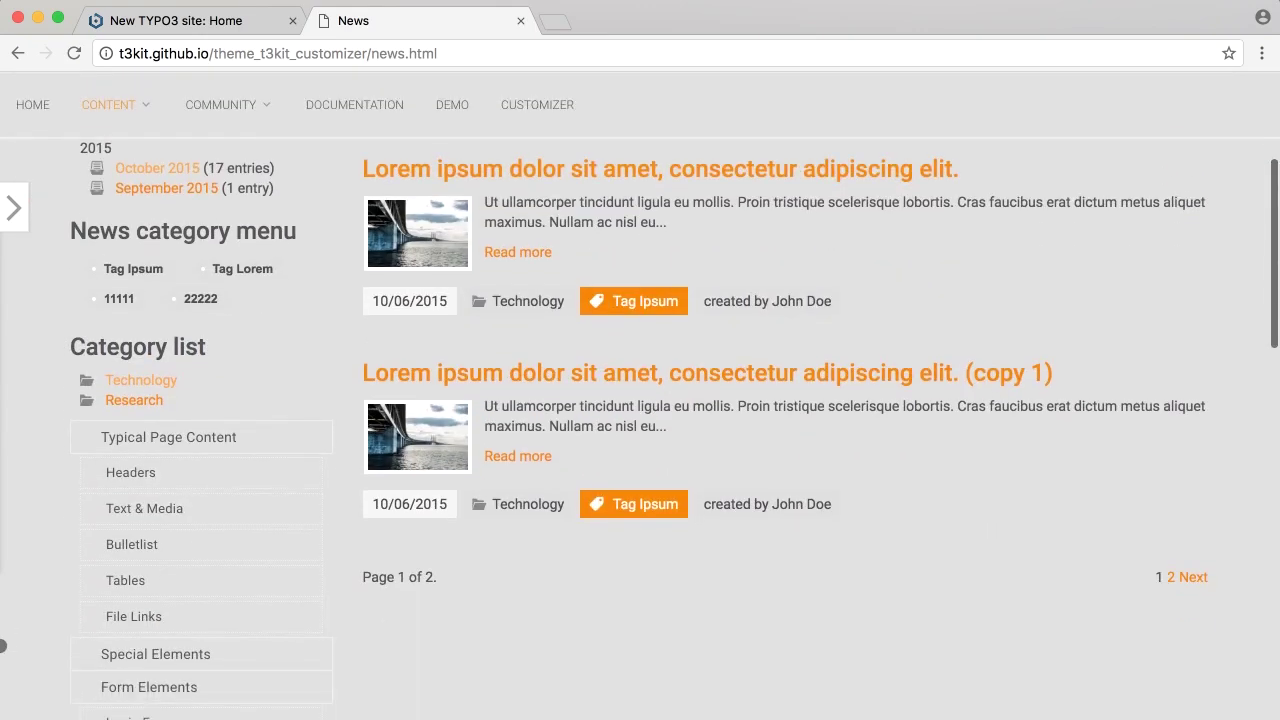
pyautogui.scroll(1, 745, 604)
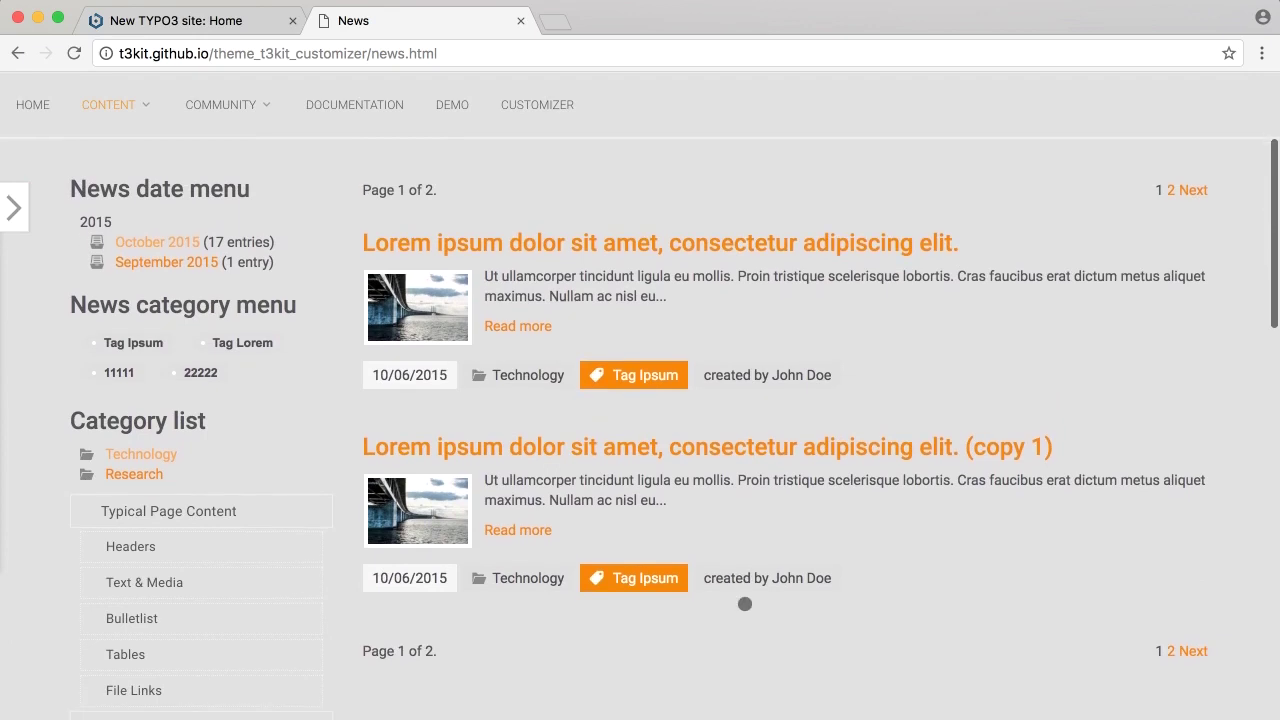
# Try the Tag Ipsum category link and the October 2015 date link, returning to the News page after each
pyautogui.scroll(-2, 745, 604)
pyautogui.scroll(2, 371, 517)
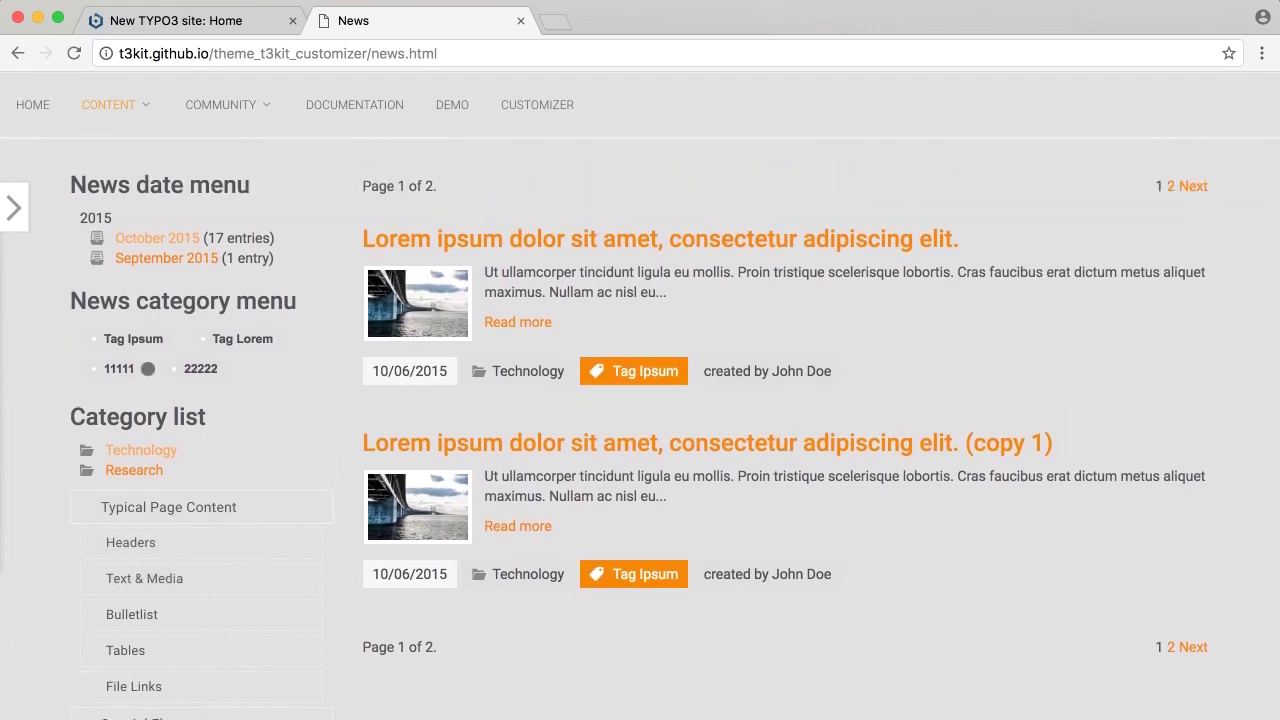
pyautogui.click(110, 336)
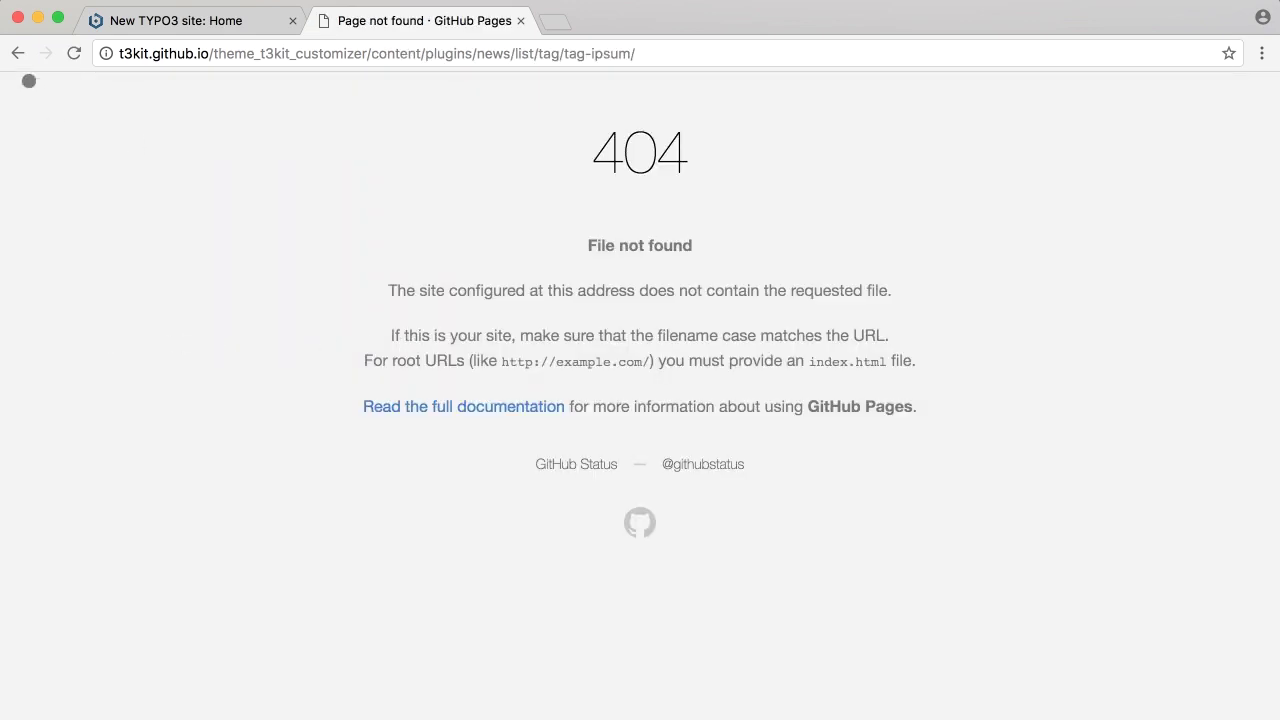
pyautogui.click(16, 54)
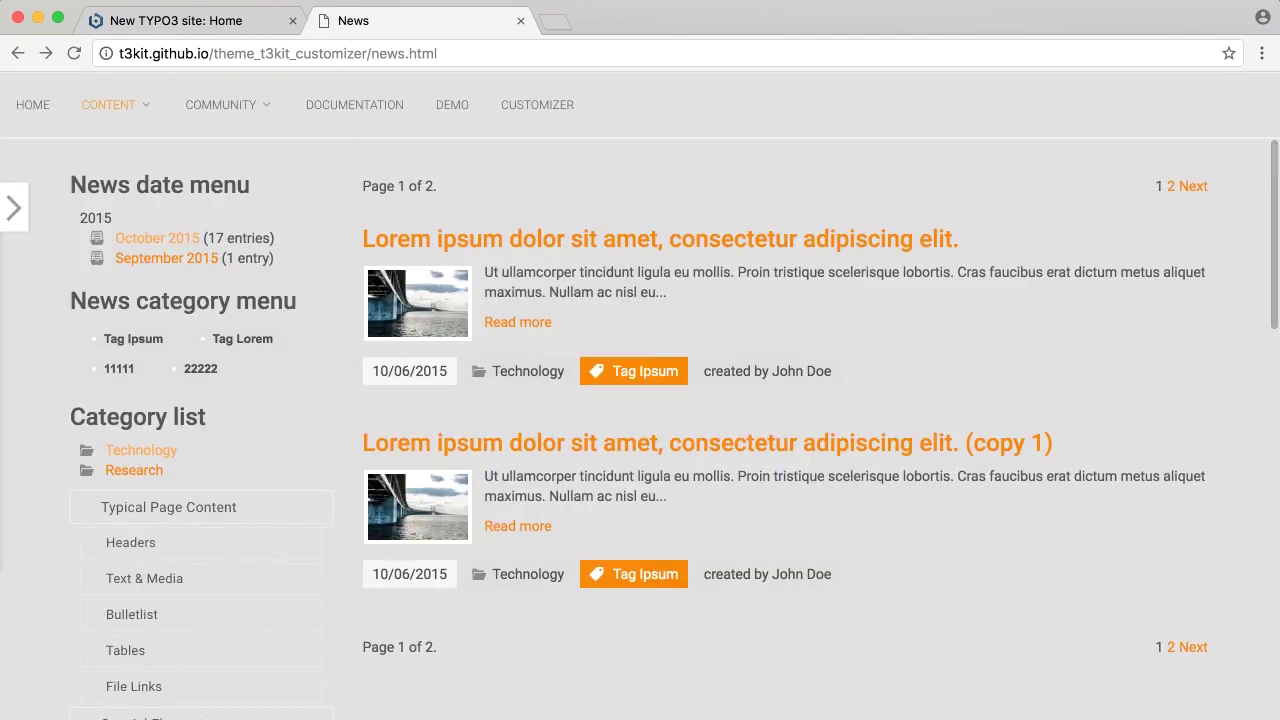
pyautogui.click(172, 237)
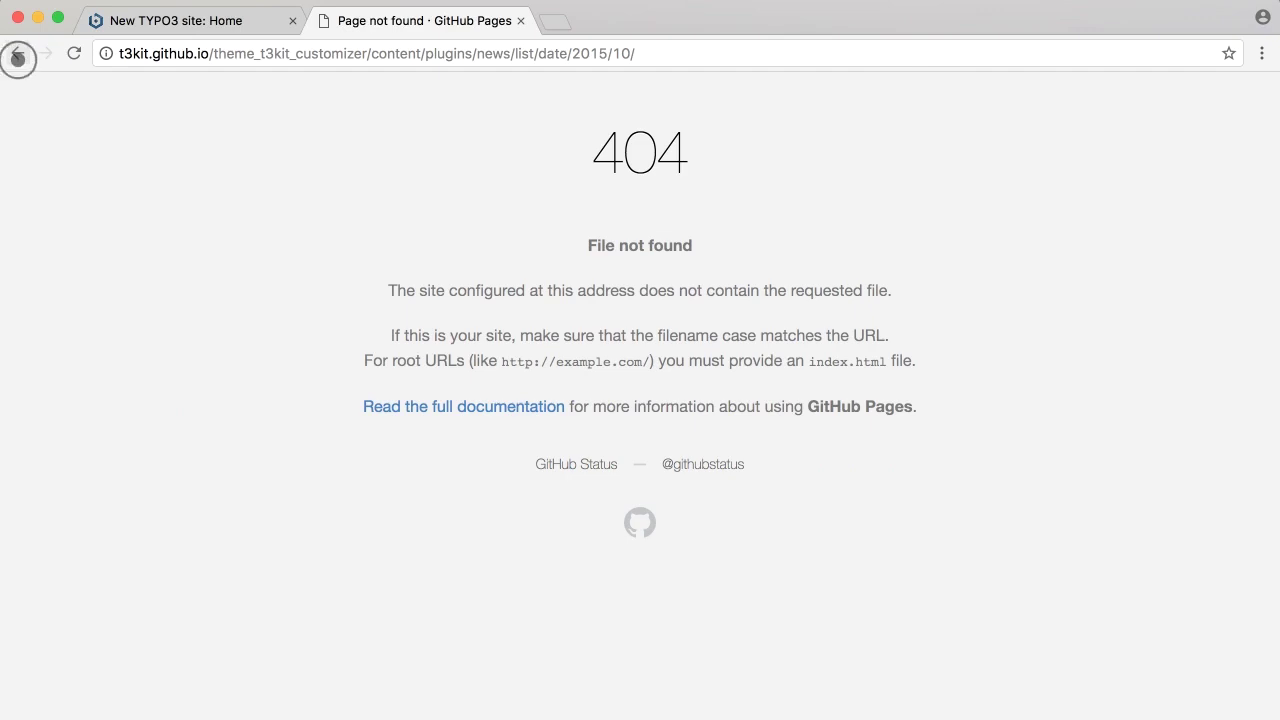
pyautogui.click(17, 57)
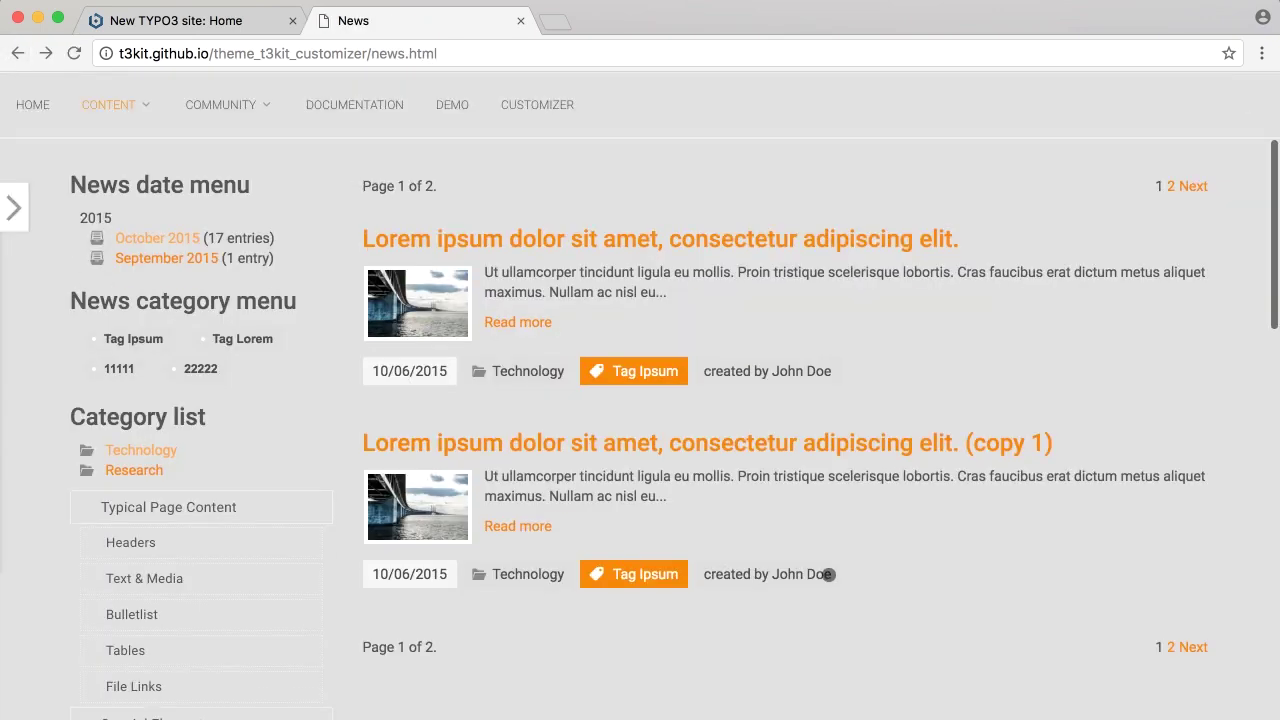
# Open the News Carousel page and move its article carousel forward to the second set and back
pyautogui.scroll(-3, 819, 636)
pyautogui.scroll(-5, 819, 636)
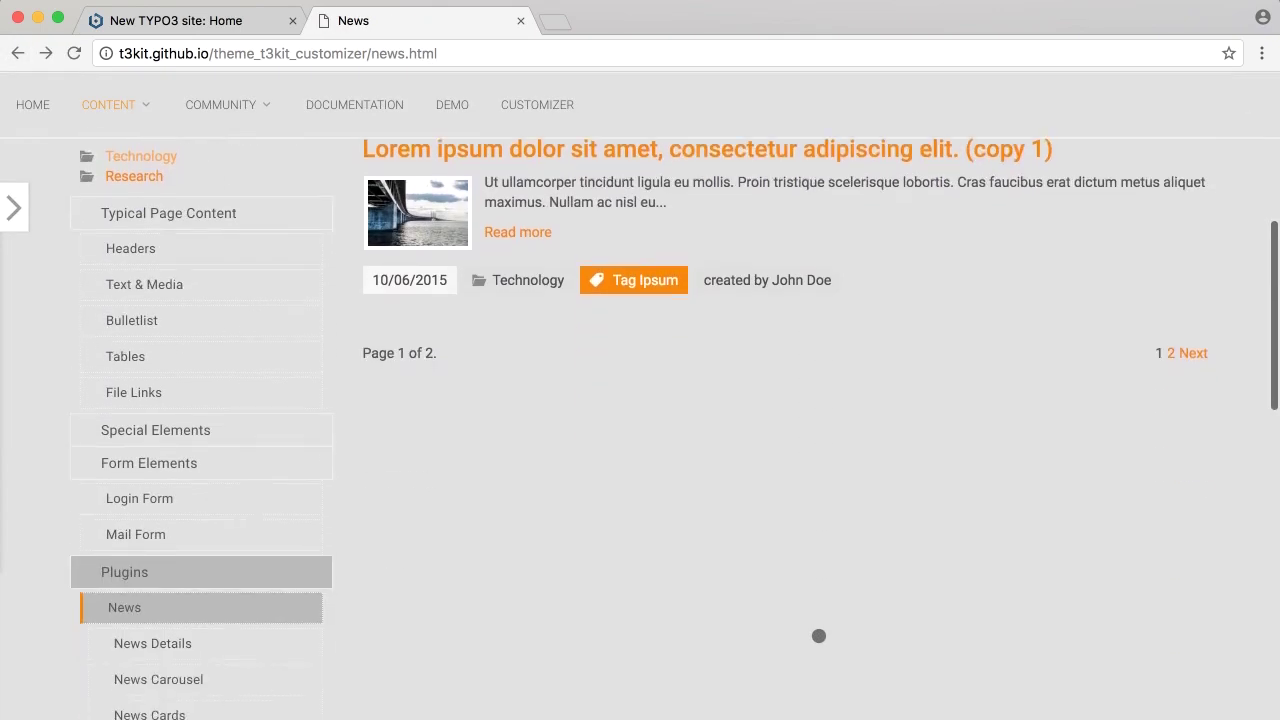
pyautogui.click(145, 528)
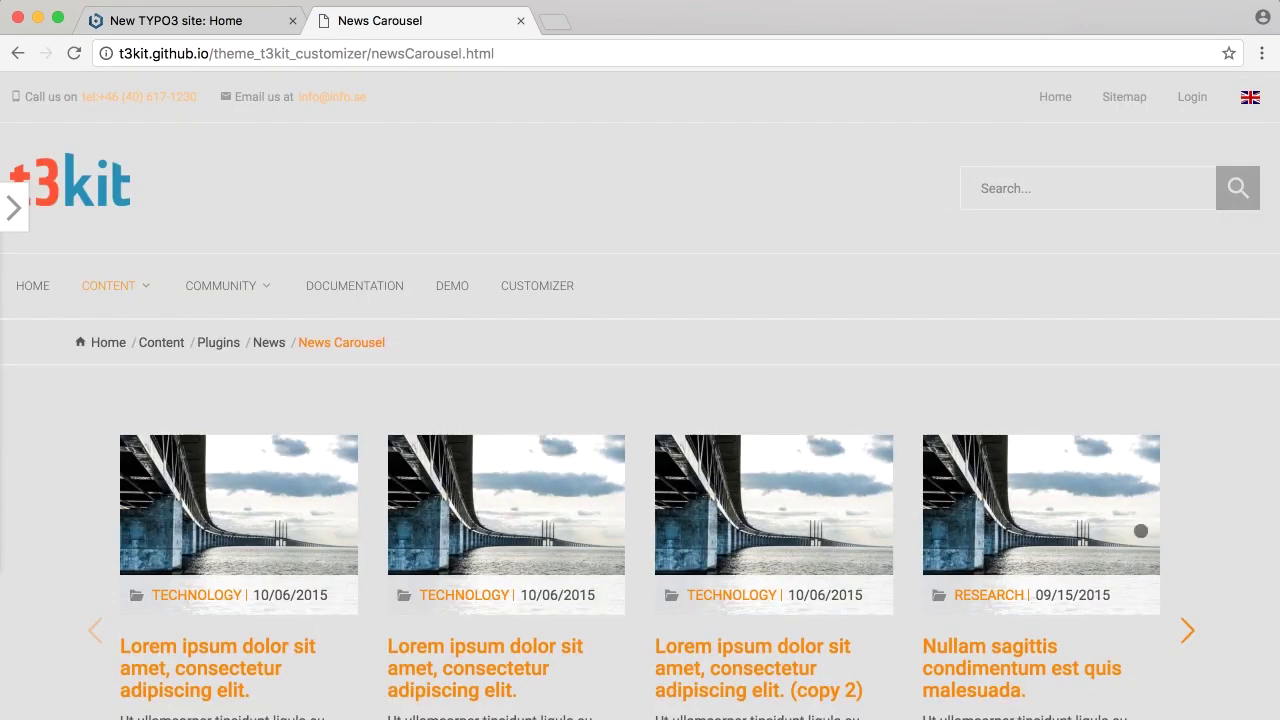
pyautogui.scroll(-3, 1219, 494)
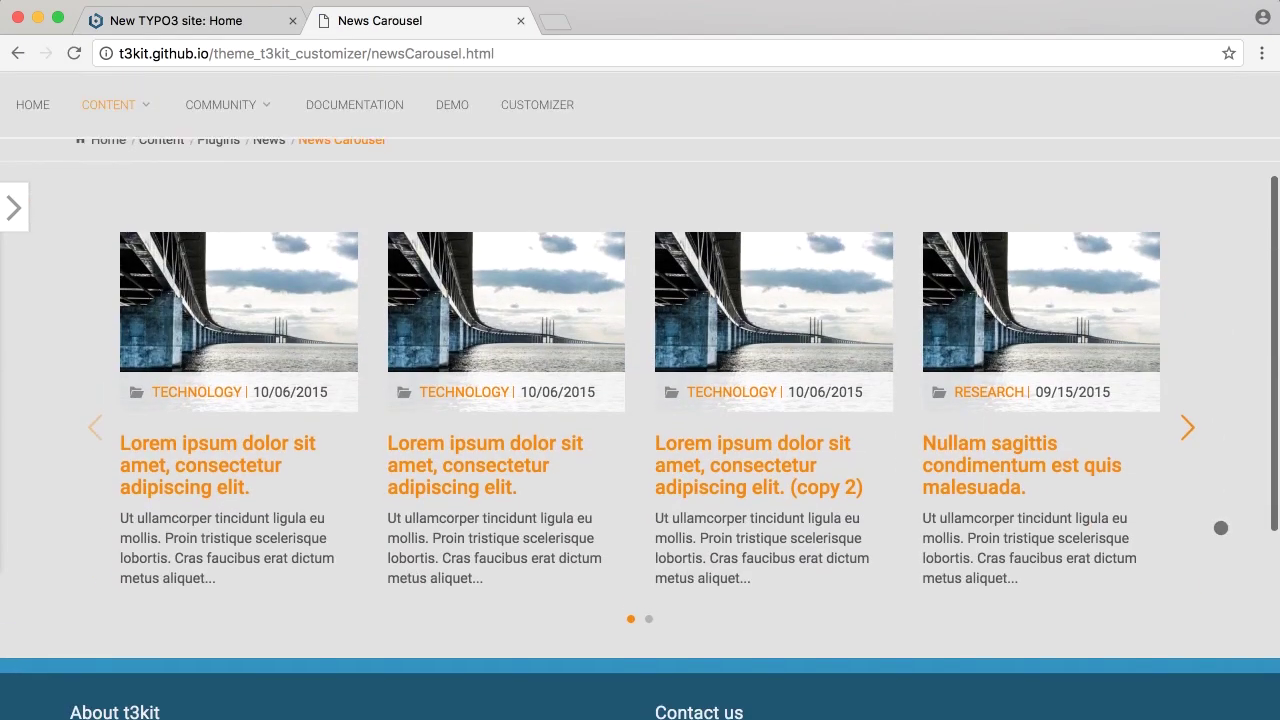
pyautogui.click(1185, 427)
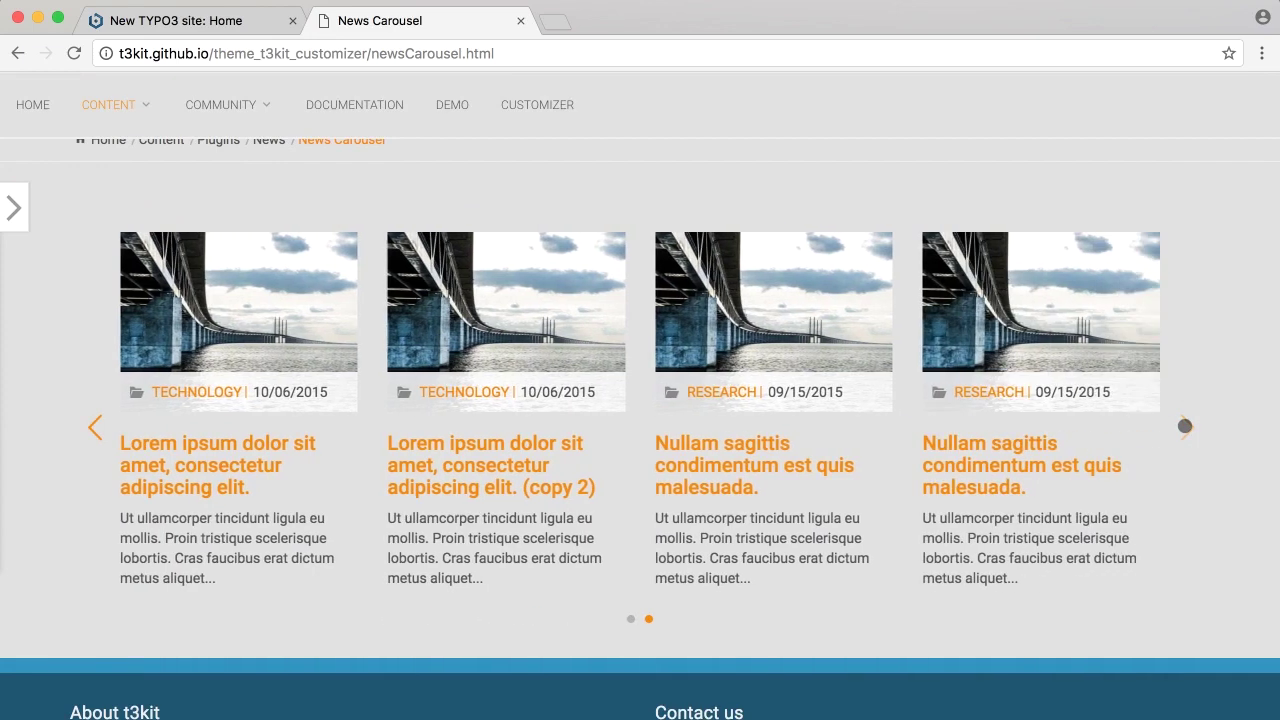
pyautogui.click(89, 430)
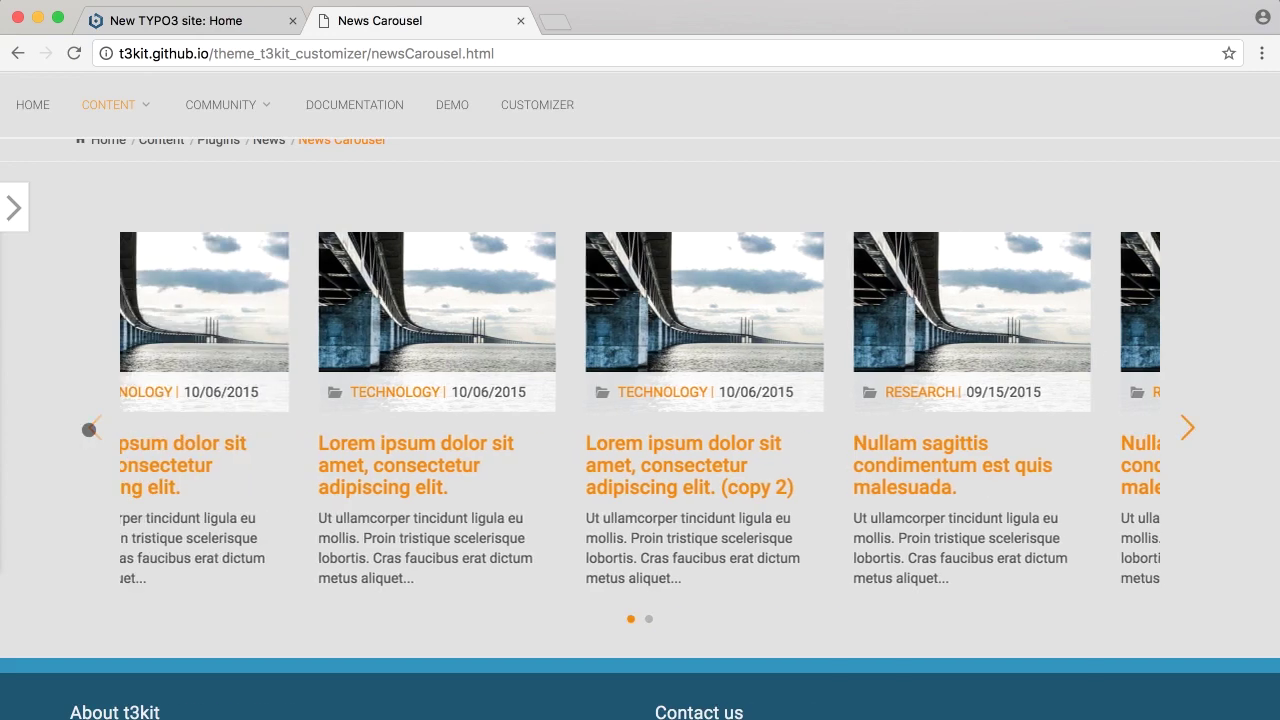
pyautogui.scroll(2, 86, 429)
pyautogui.moveTo(228, 171)
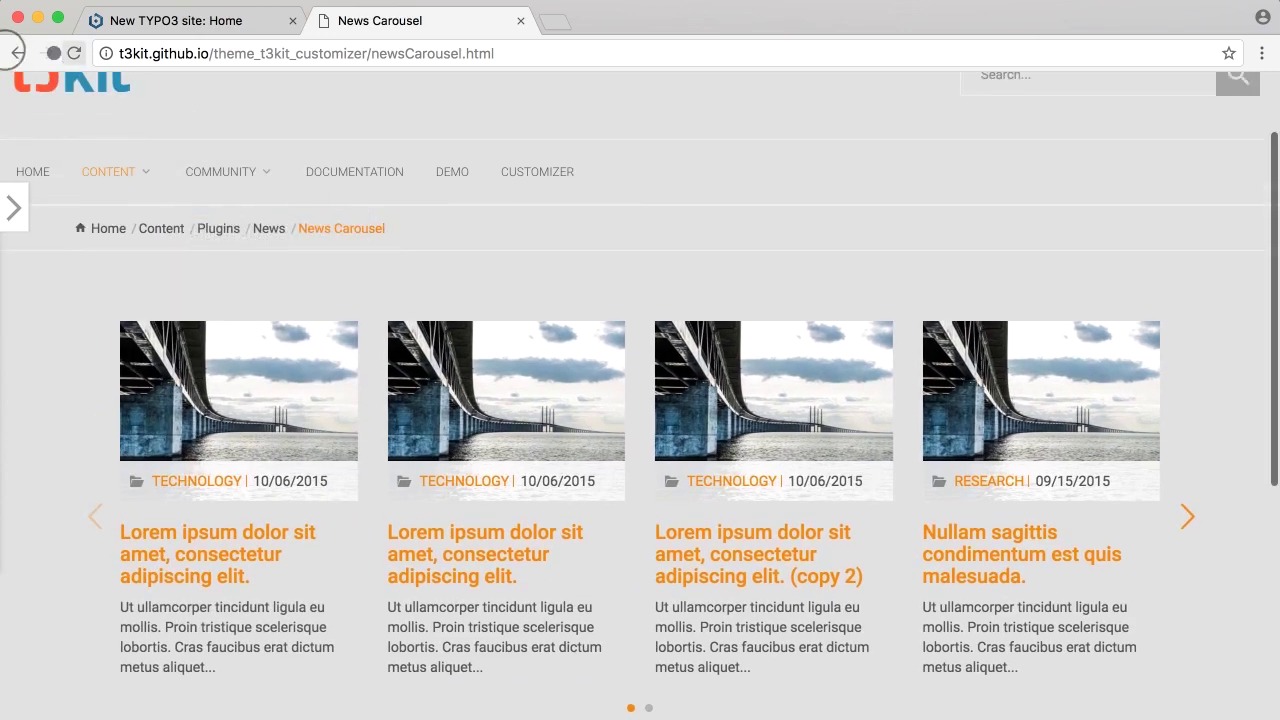
# Return to the News page, open the News Timeline page and examine its dated entries down to the footer and back
pyautogui.click(17, 53)
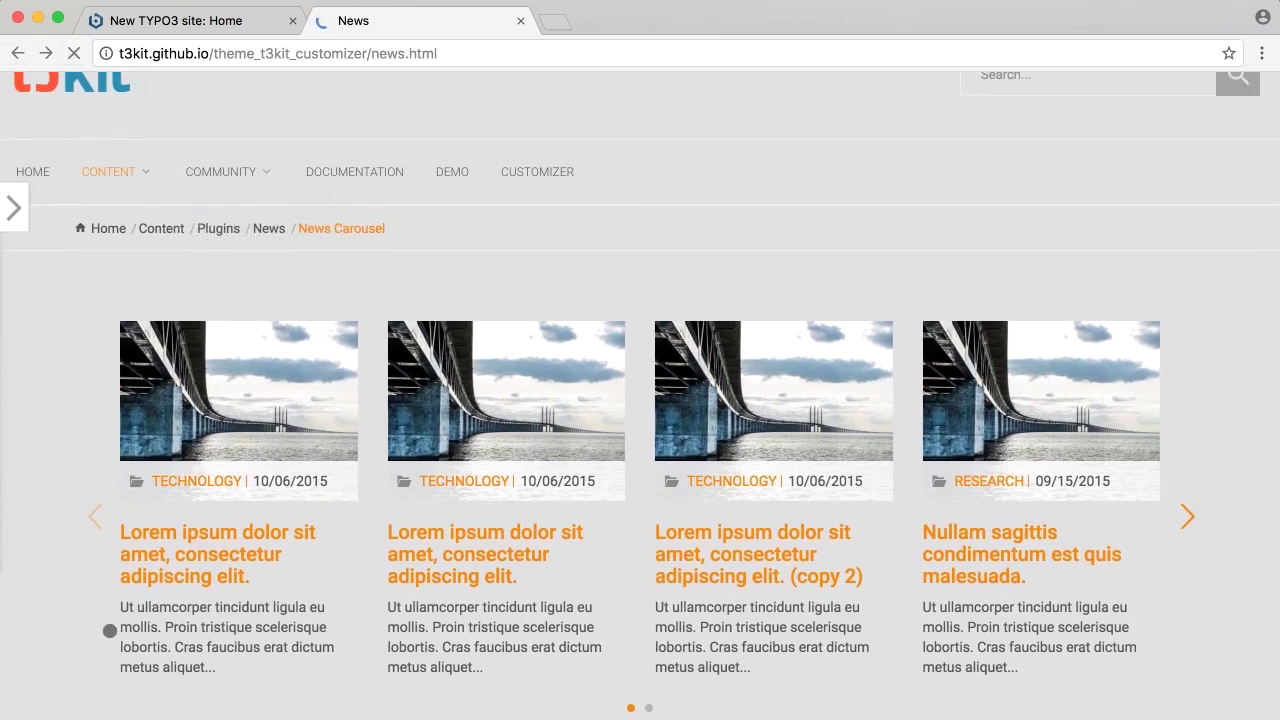
pyautogui.scroll(-2, 151, 657)
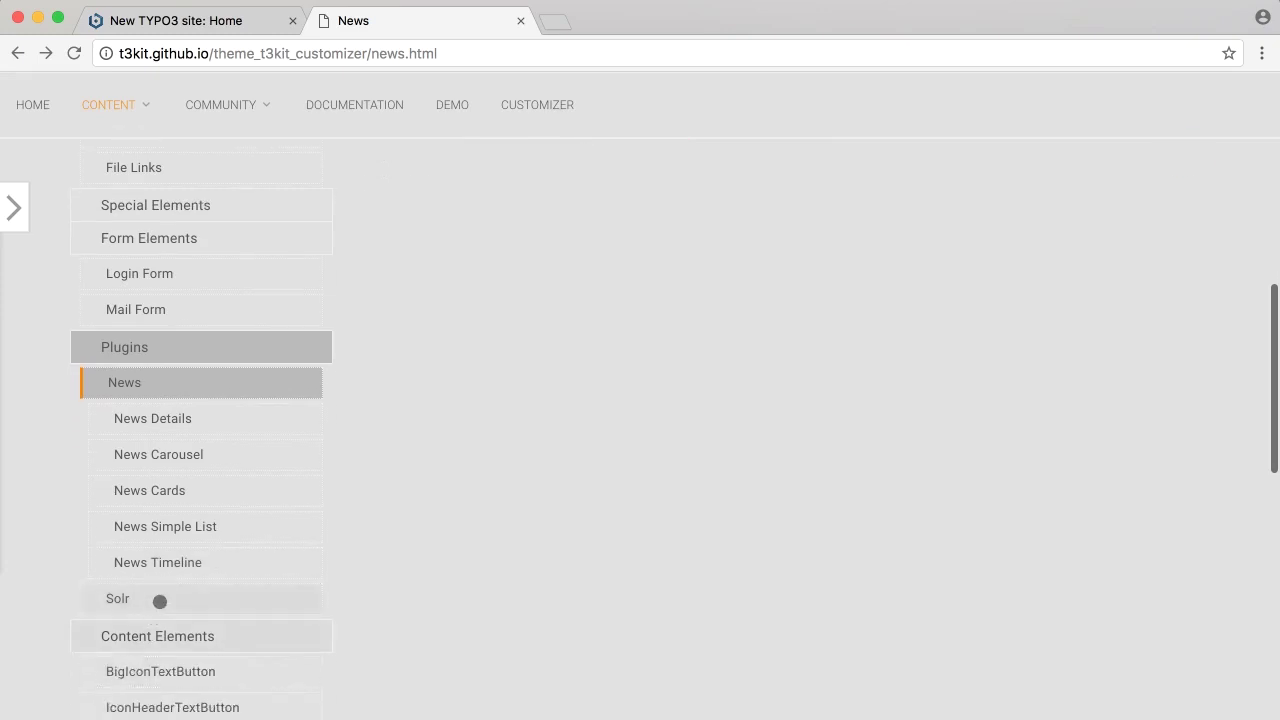
pyautogui.click(166, 567)
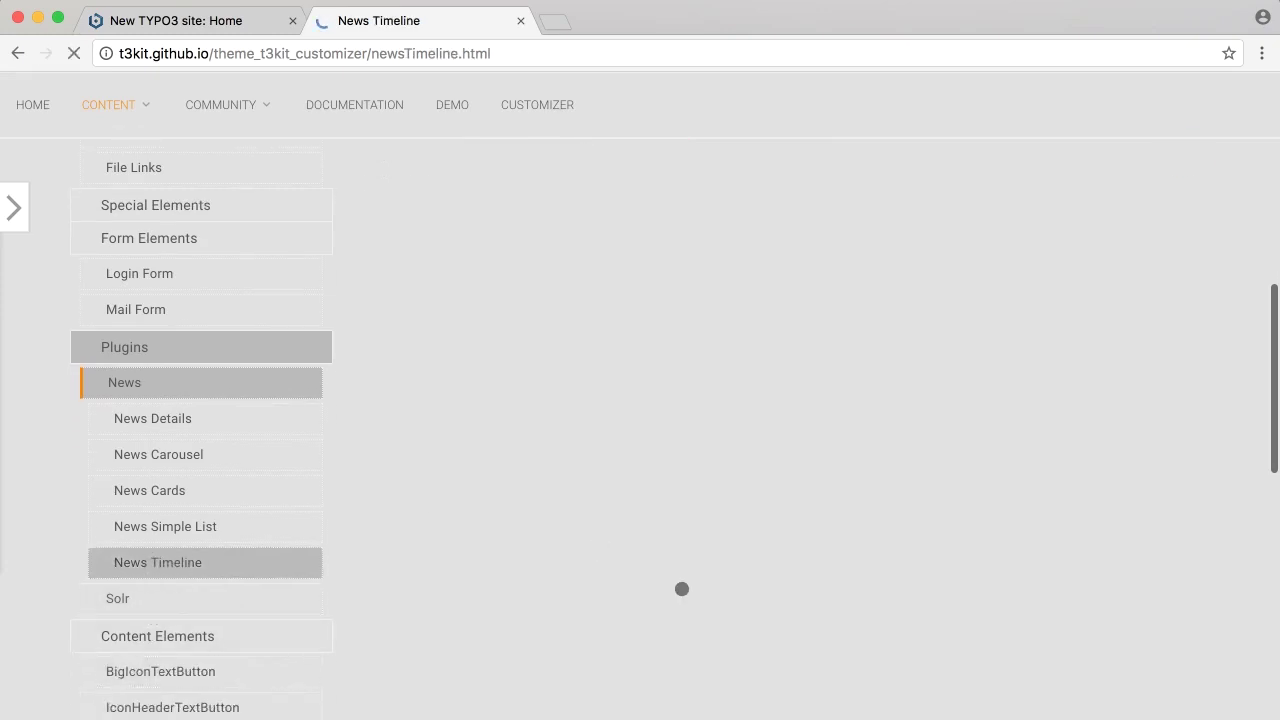
pyautogui.scroll(-7, 1076, 562)
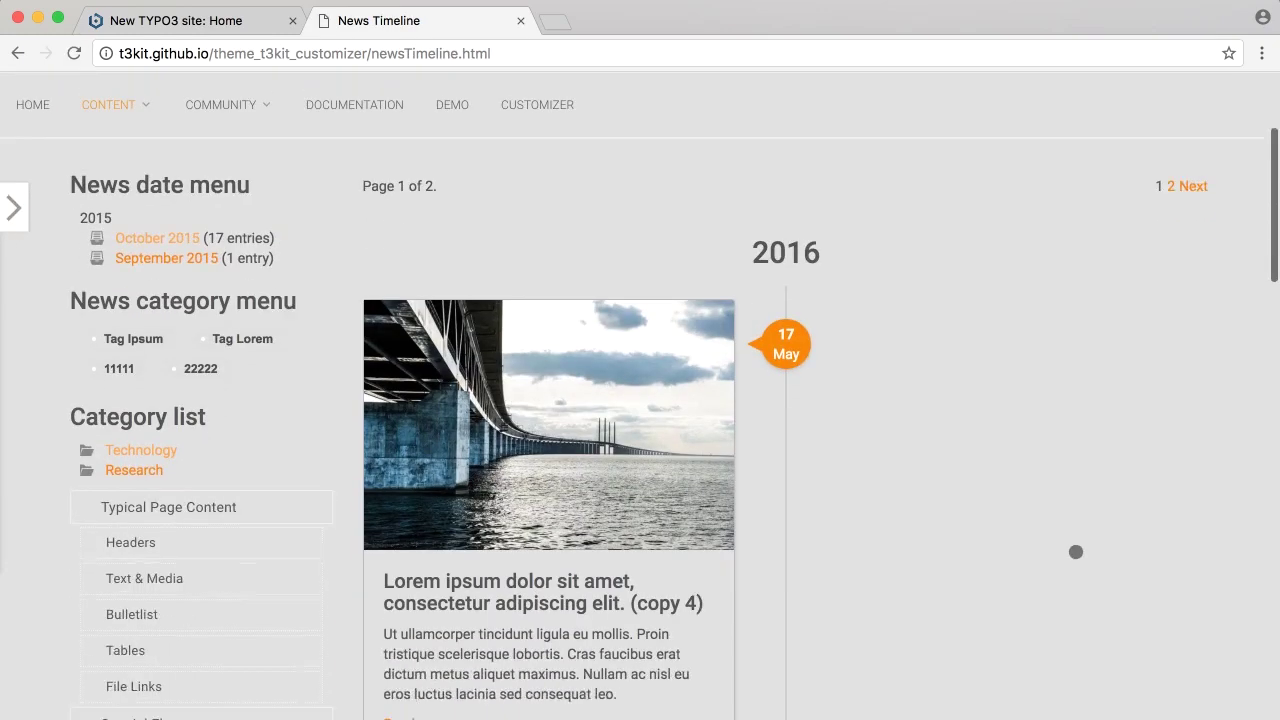
pyautogui.scroll(-5, 1076, 535)
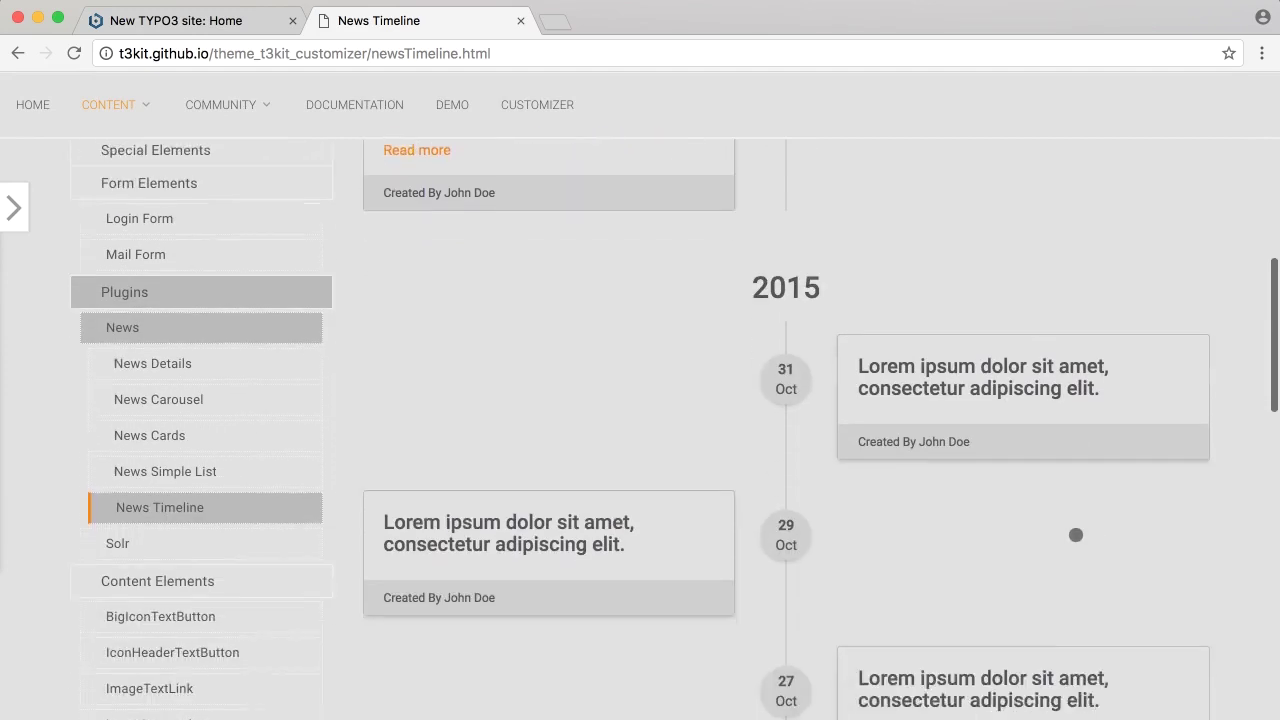
pyautogui.scroll(-1, 1076, 535)
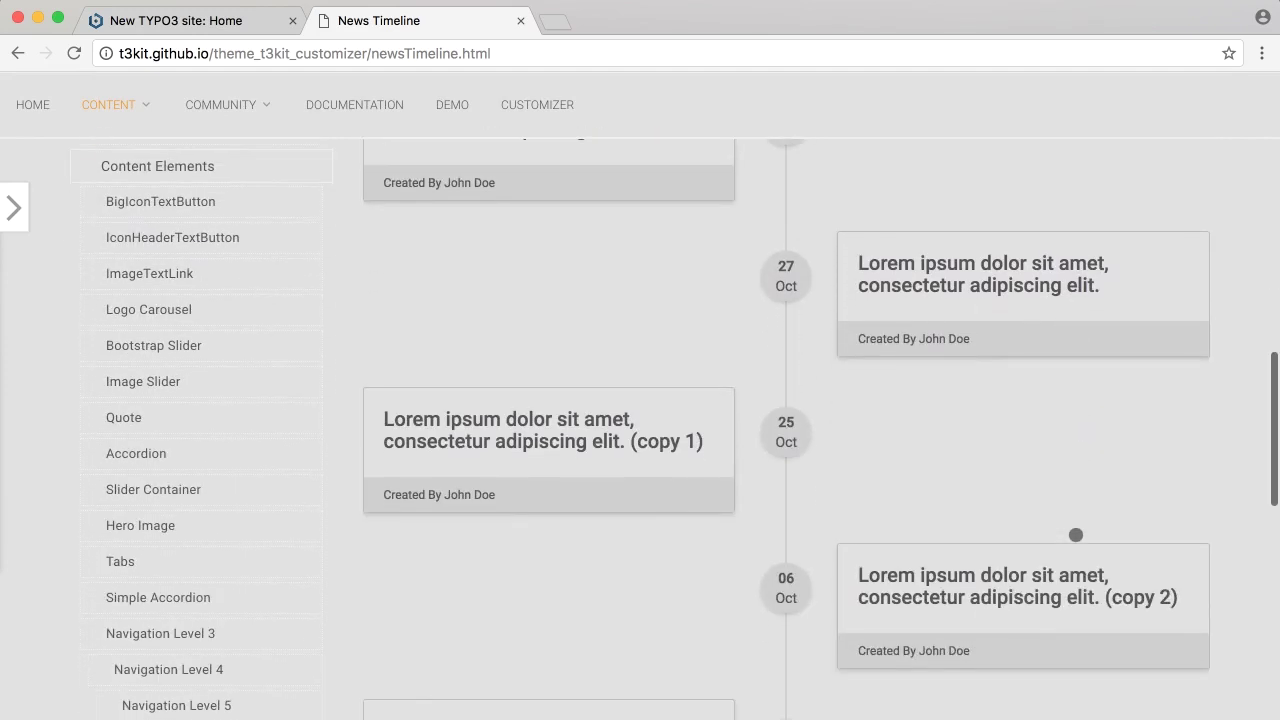
pyautogui.scroll(-8, 1076, 535)
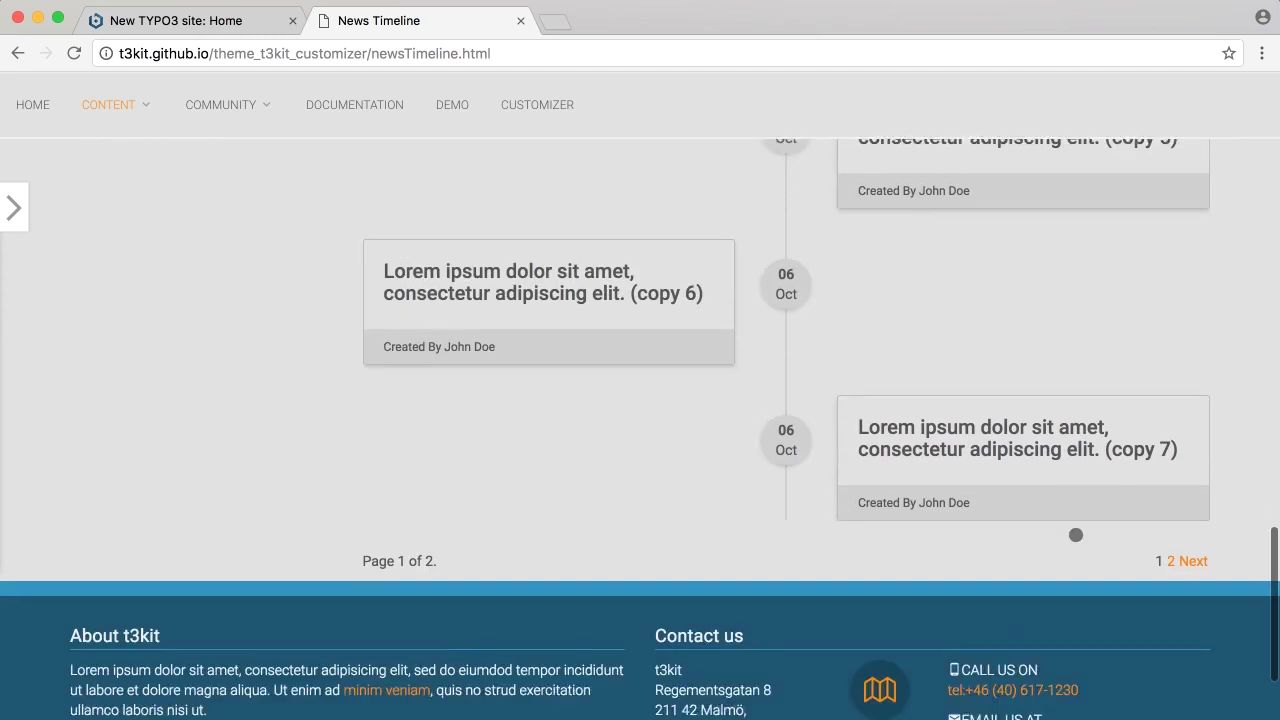
pyautogui.scroll(3, 1076, 535)
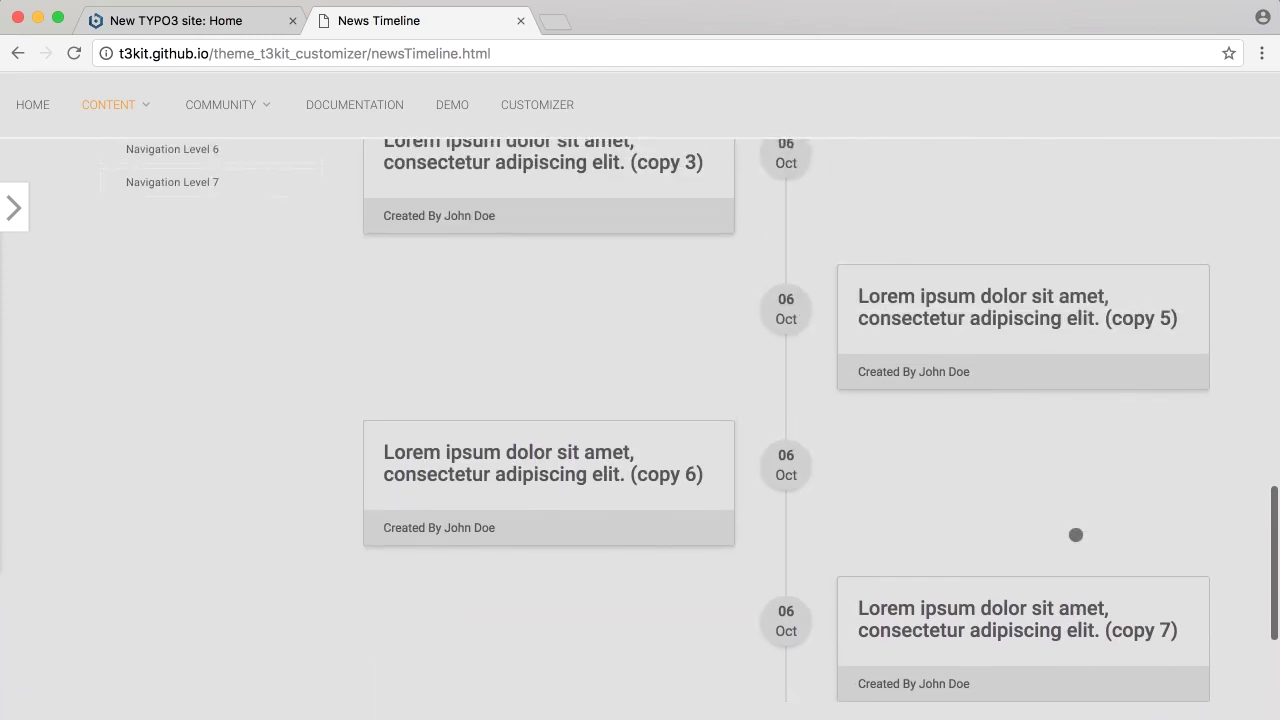
pyautogui.scroll(8, 1076, 535)
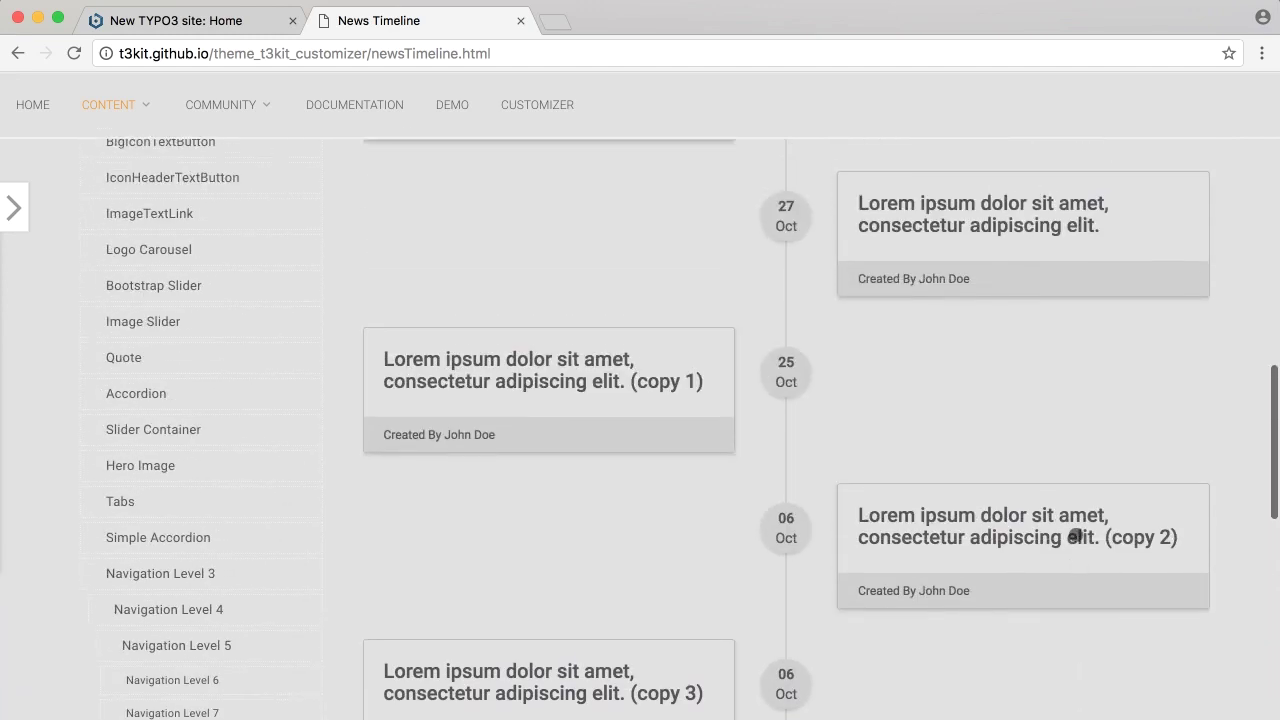
pyautogui.scroll(6, 1076, 535)
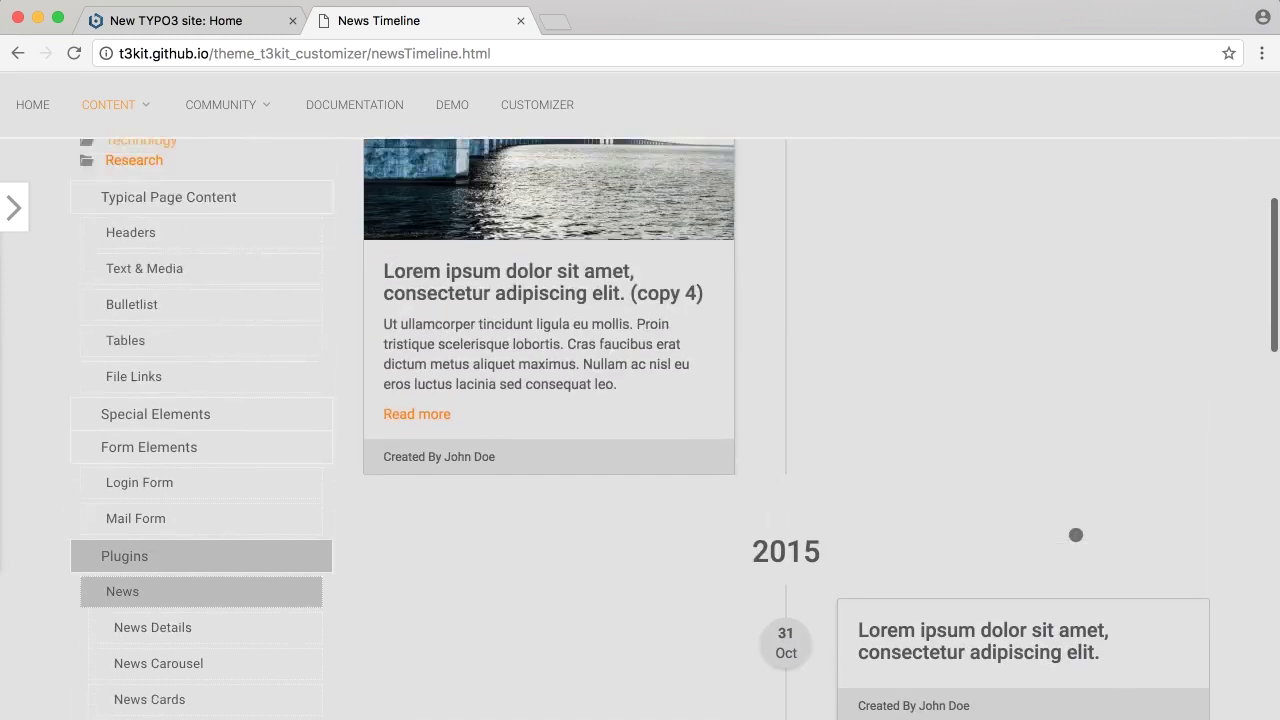
pyautogui.scroll(4, 1076, 535)
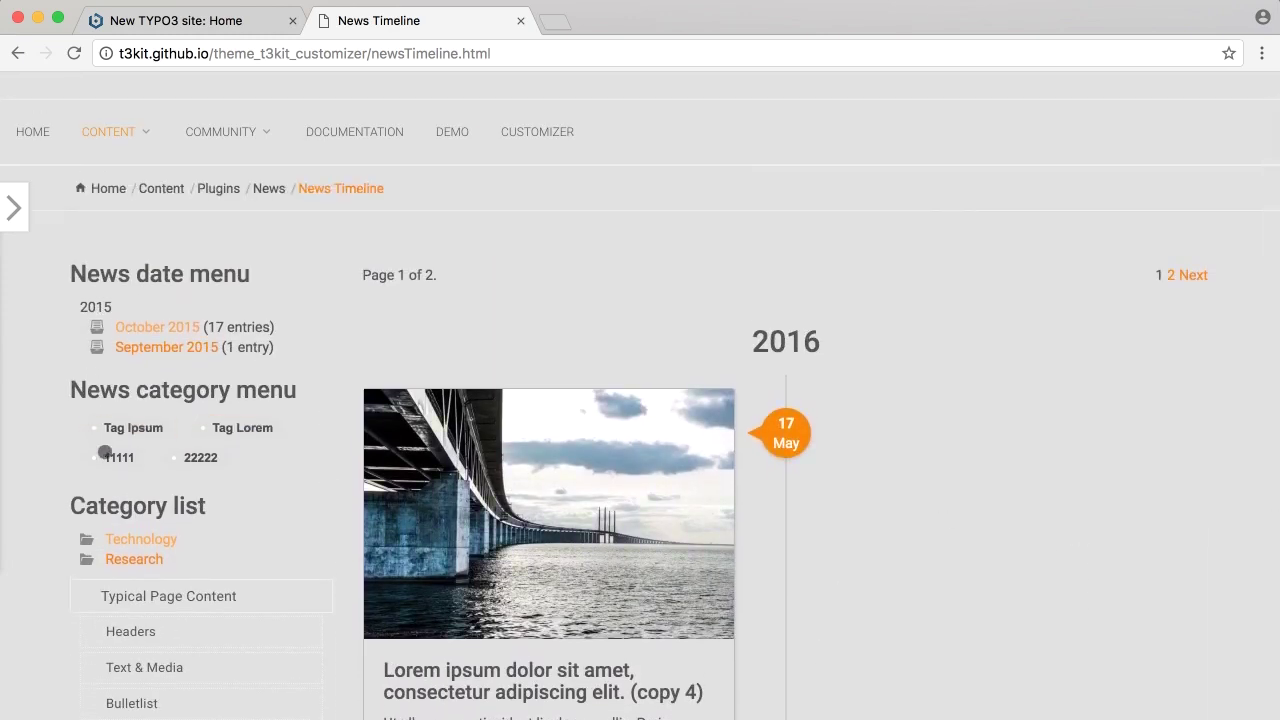
# Look through the side navigation from the page content and plugin links to the content elements and nested navigation levels
pyautogui.scroll(-4, 106, 520)
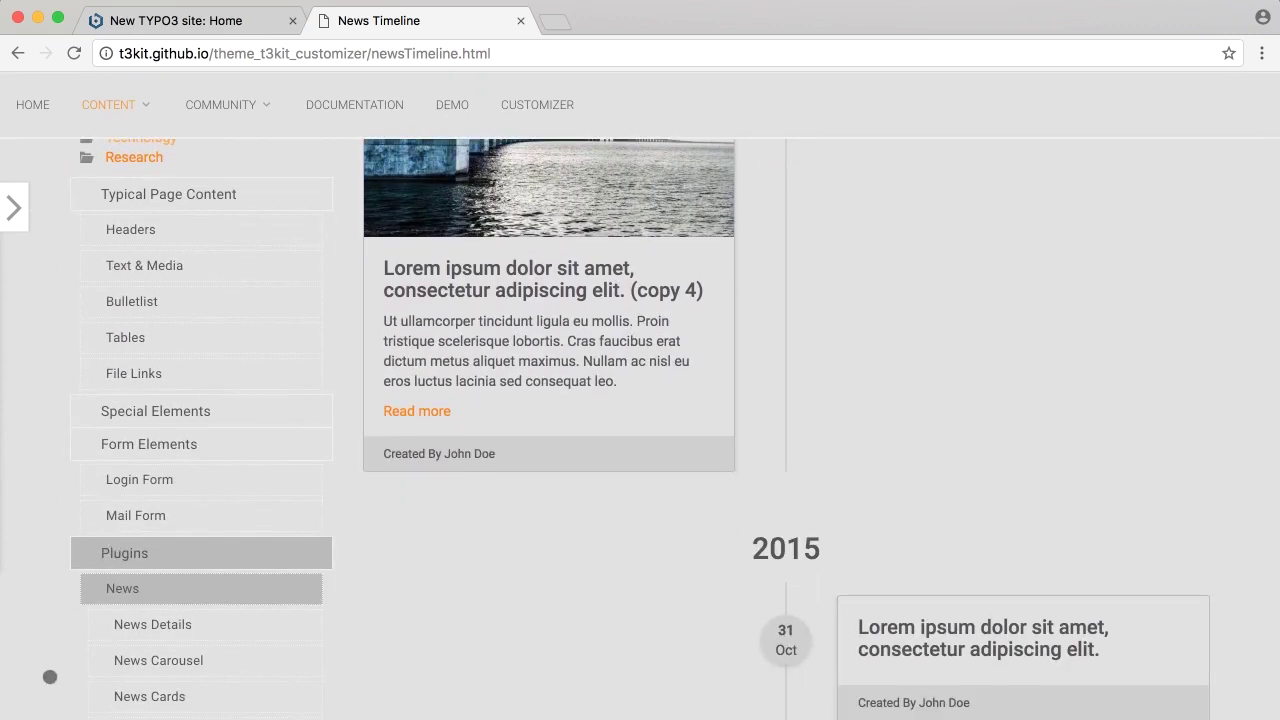
pyautogui.scroll(-3, 143, 578)
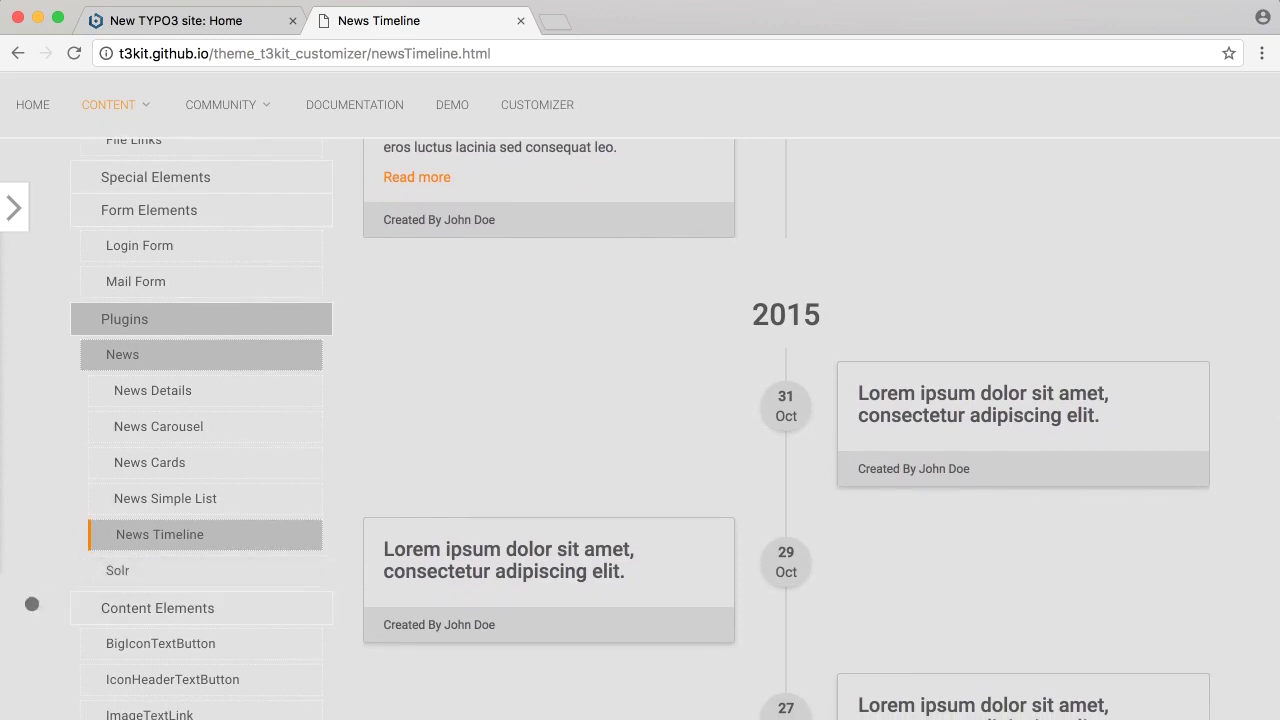
pyautogui.scroll(-2, 32, 604)
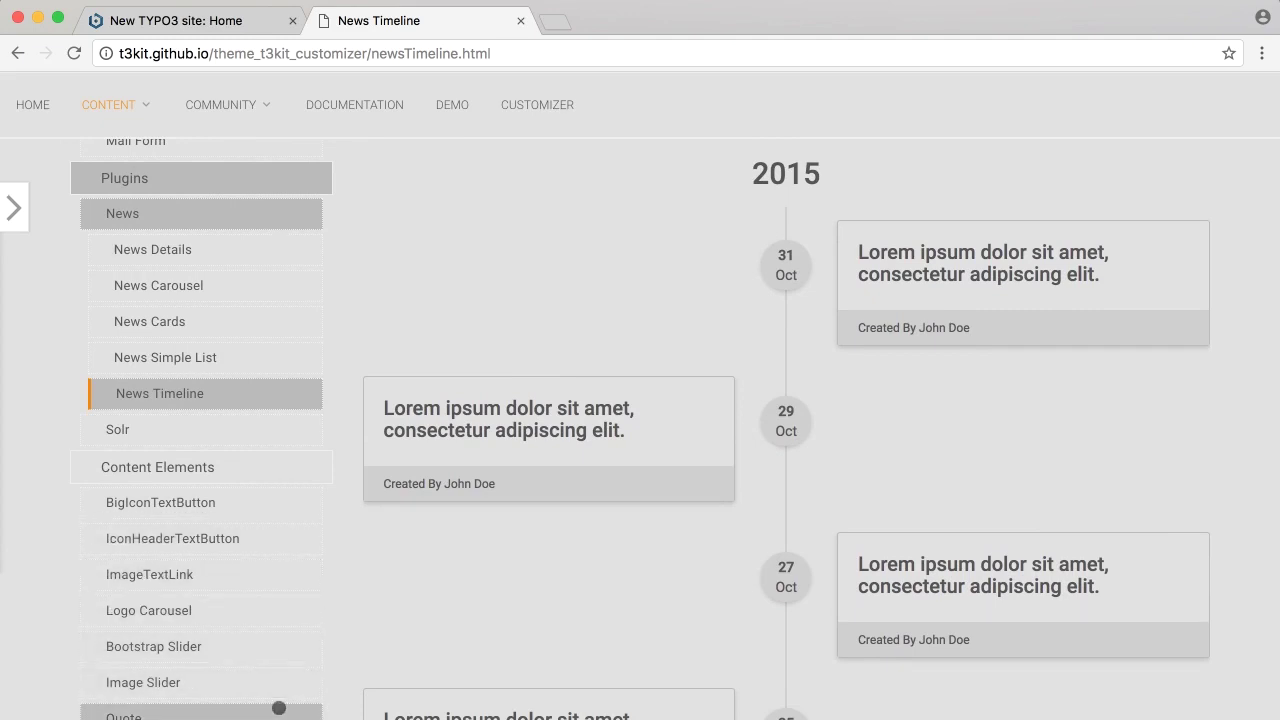
pyautogui.scroll(-5, 279, 708)
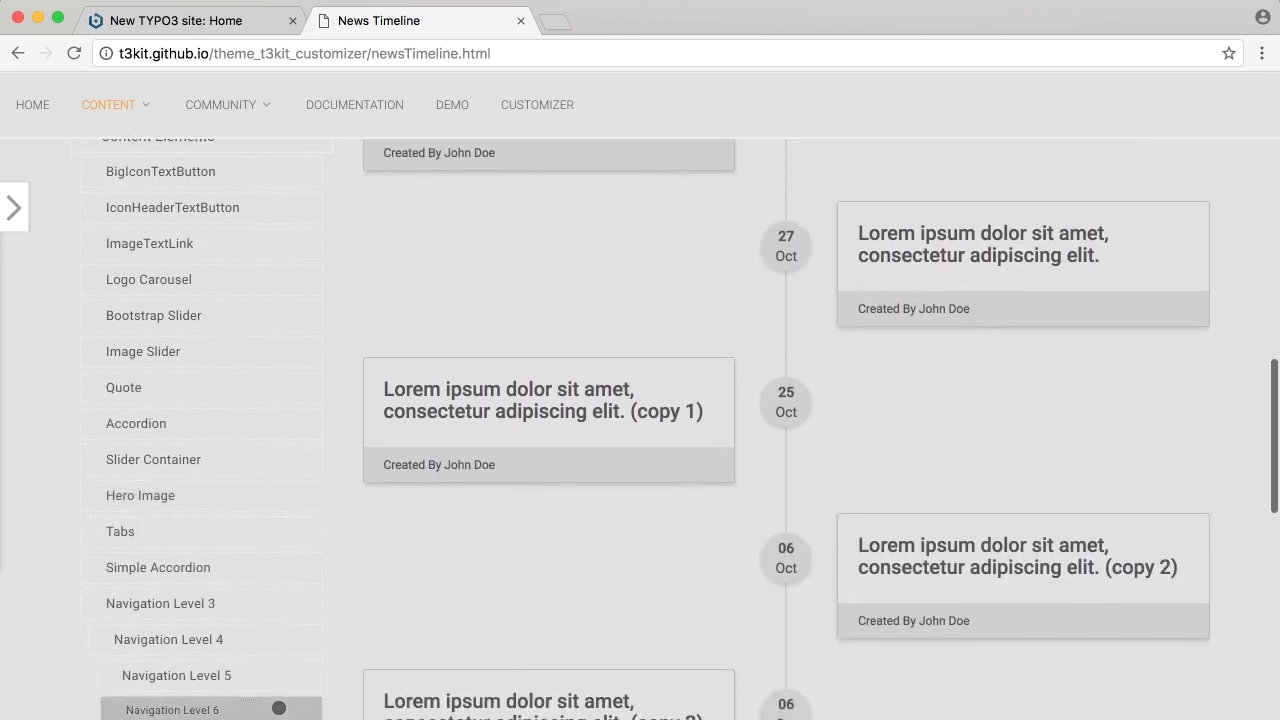
pyautogui.scroll(-2, 279, 708)
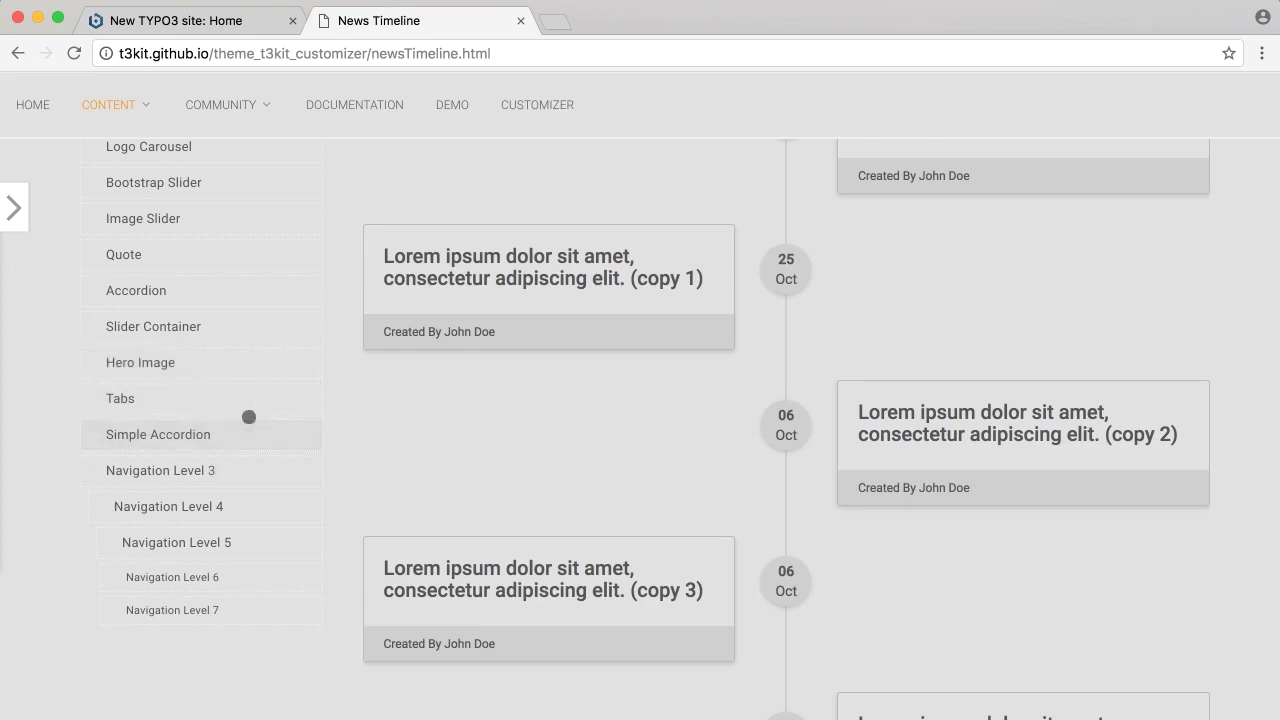
pyautogui.scroll(-2, 54, 569)
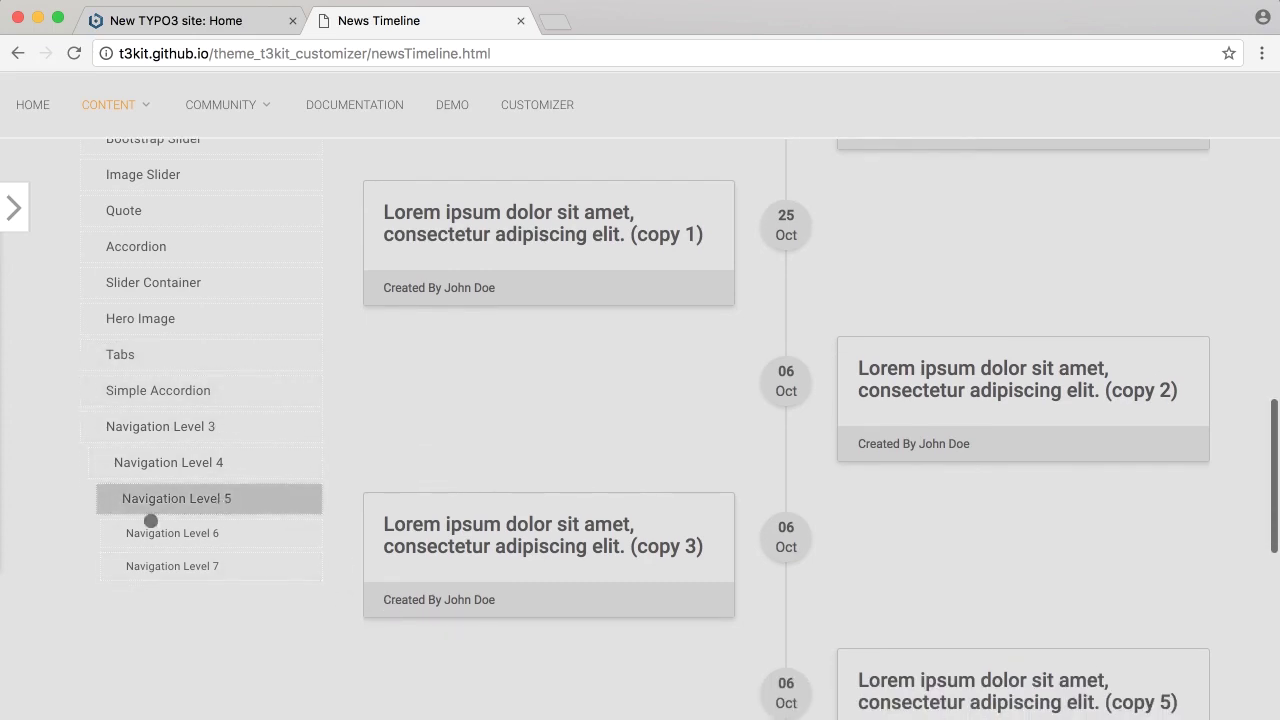
pyautogui.scroll(3, 12, 570)
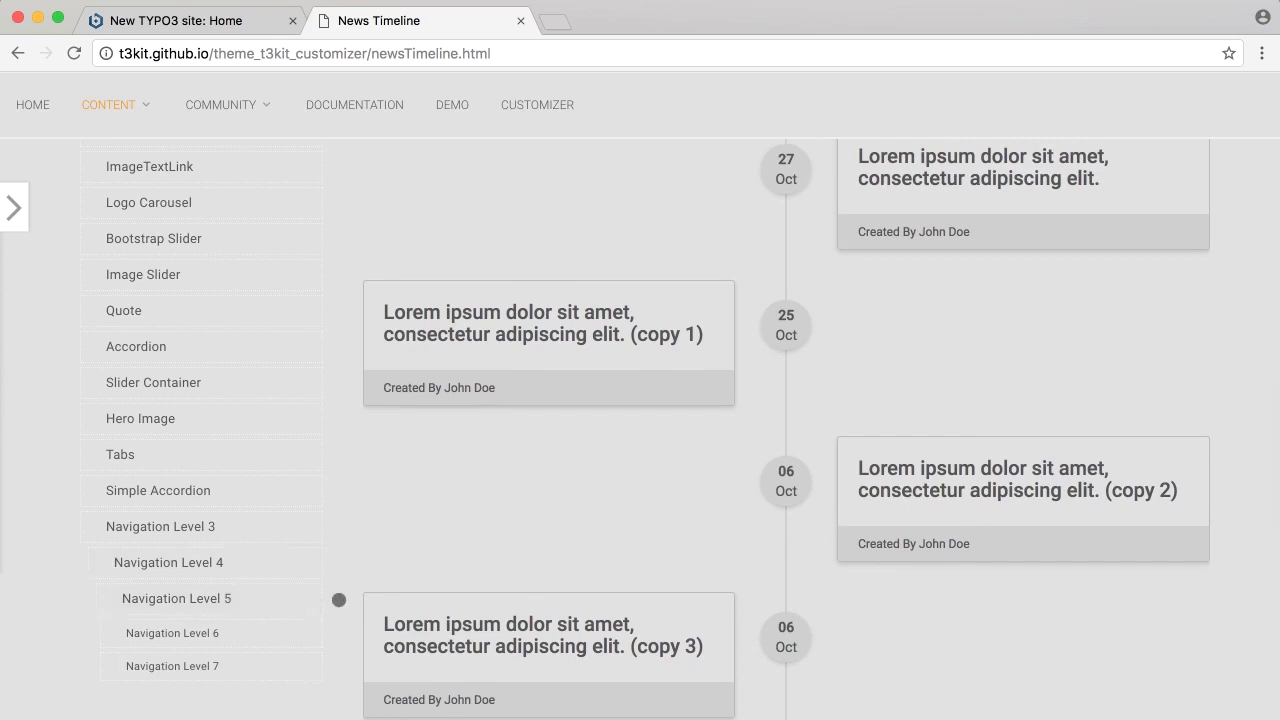
pyautogui.scroll(5, 323, 619)
pyautogui.scroll(5, 206, 294)
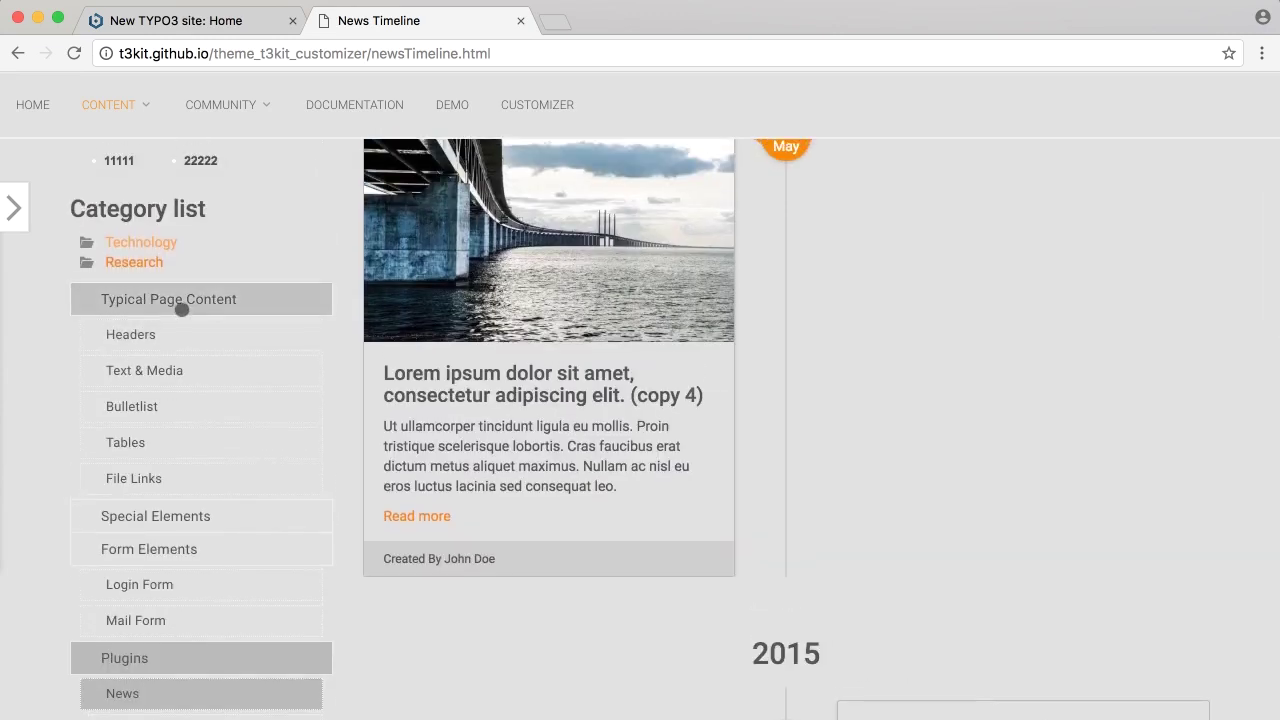
# Open the Text & Media page and examine its image placement samples down to the "In text, left" section
pyautogui.click(160, 371)
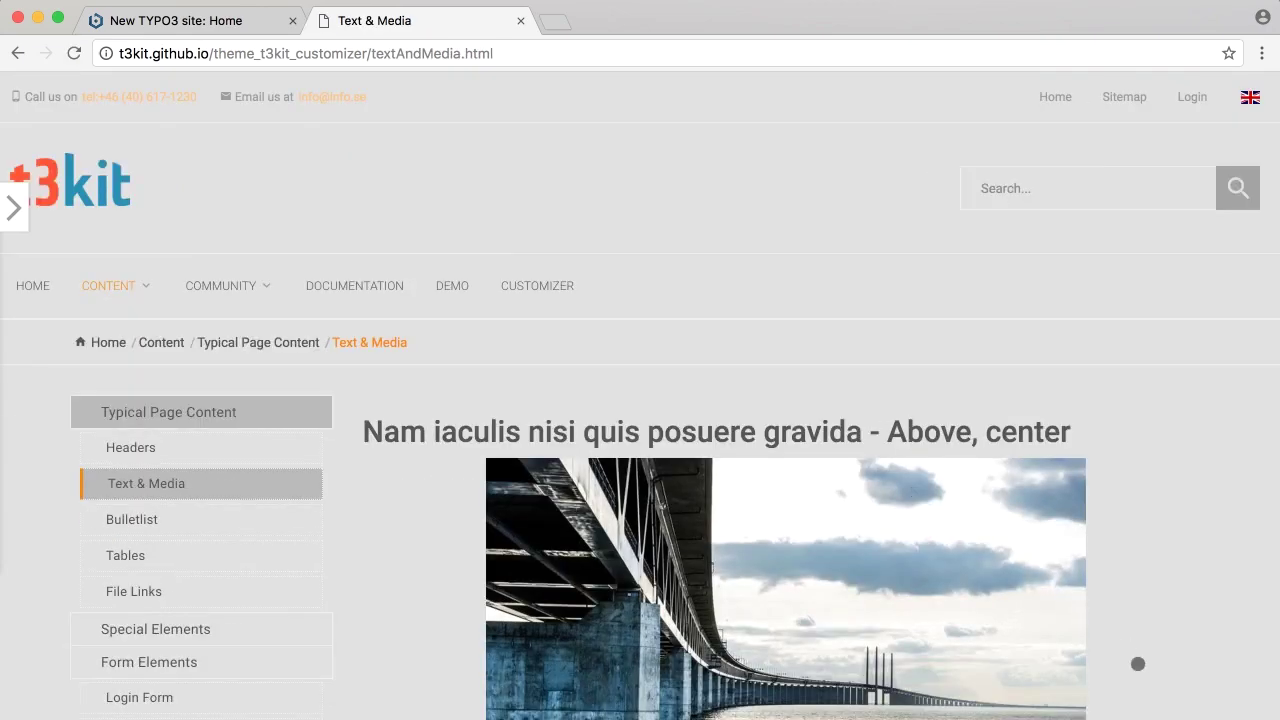
pyautogui.scroll(-3, 1137, 663)
pyautogui.scroll(-3, 1137, 663)
pyautogui.rightClick(1137, 663)
pyautogui.click(1207, 634)
pyautogui.scroll(-10, 1207, 634)
pyautogui.scroll(-7, 1207, 634)
pyautogui.scroll(-4, 1207, 634)
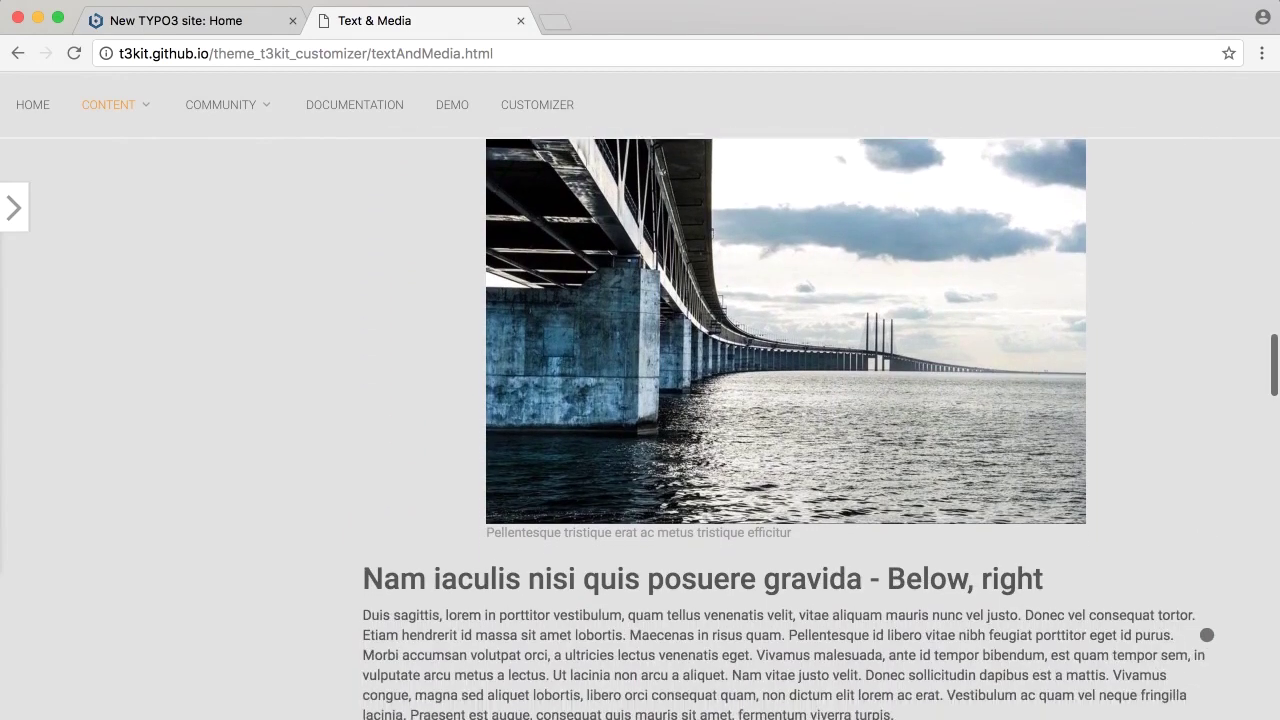
pyautogui.scroll(-4, 1207, 634)
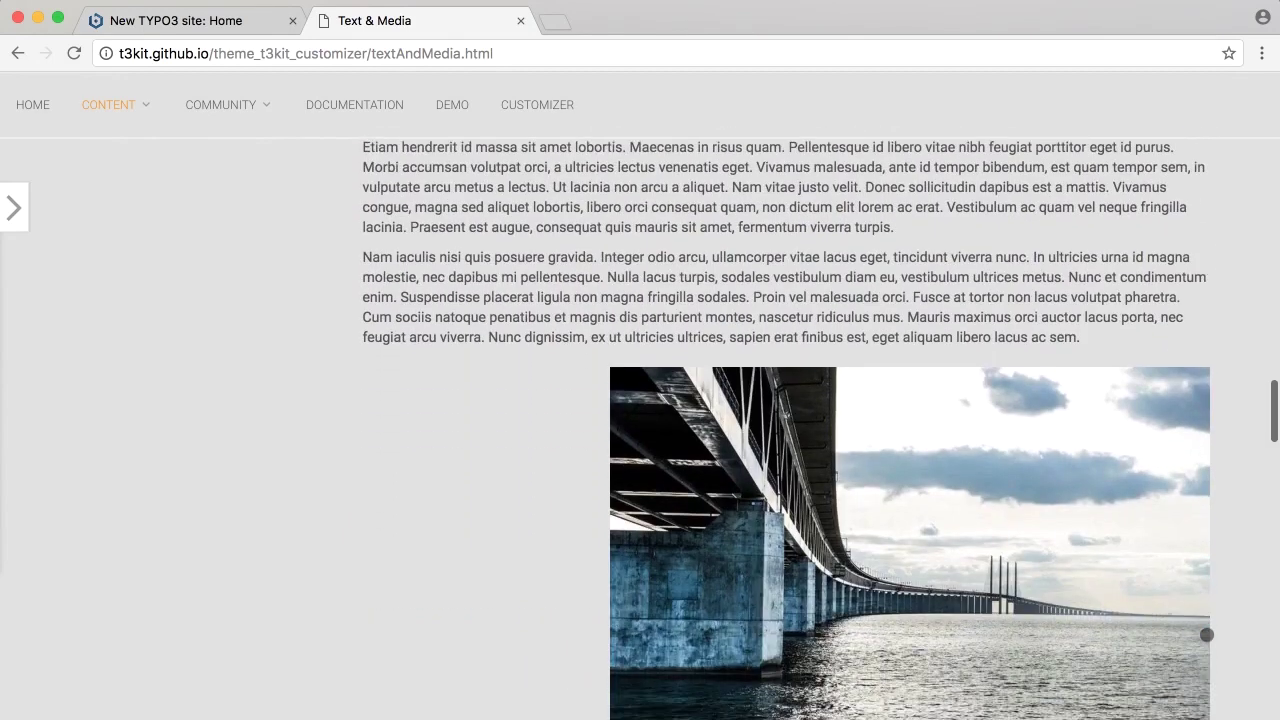
pyautogui.scroll(-2, 1207, 634)
pyautogui.scroll(-4, 1207, 634)
pyautogui.scroll(-3, 1207, 634)
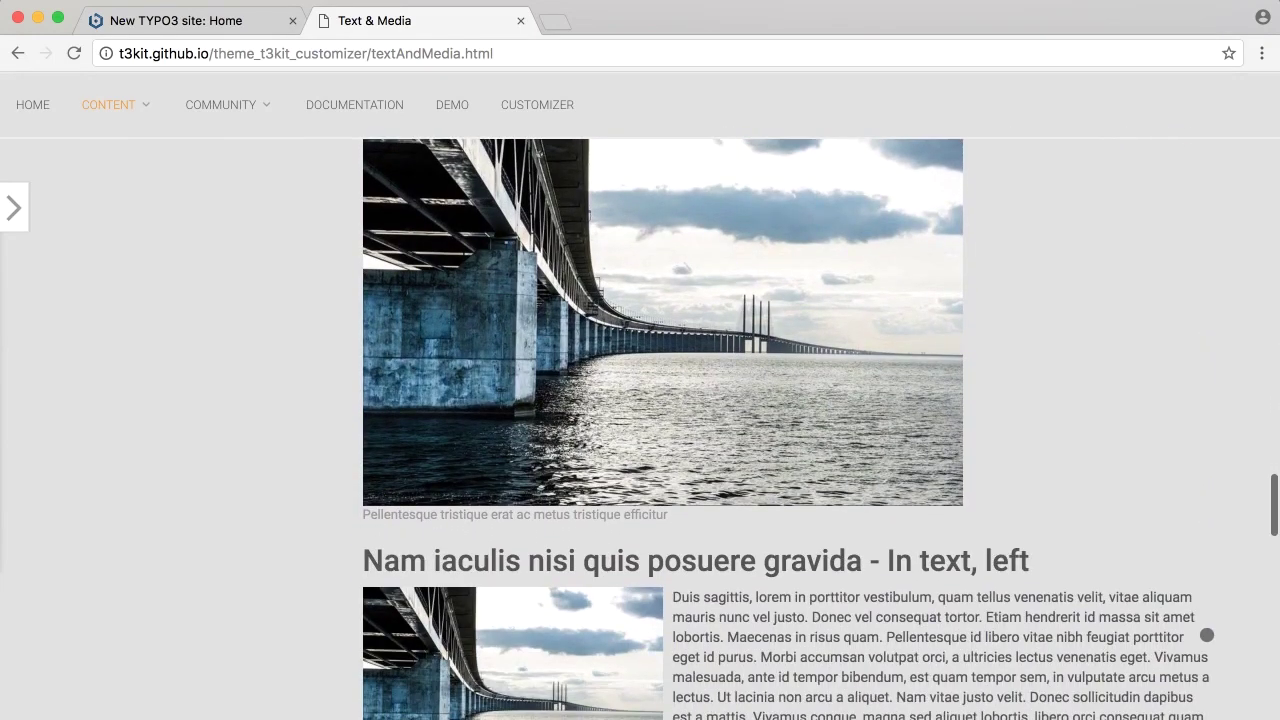
pyautogui.scroll(-1, 1207, 634)
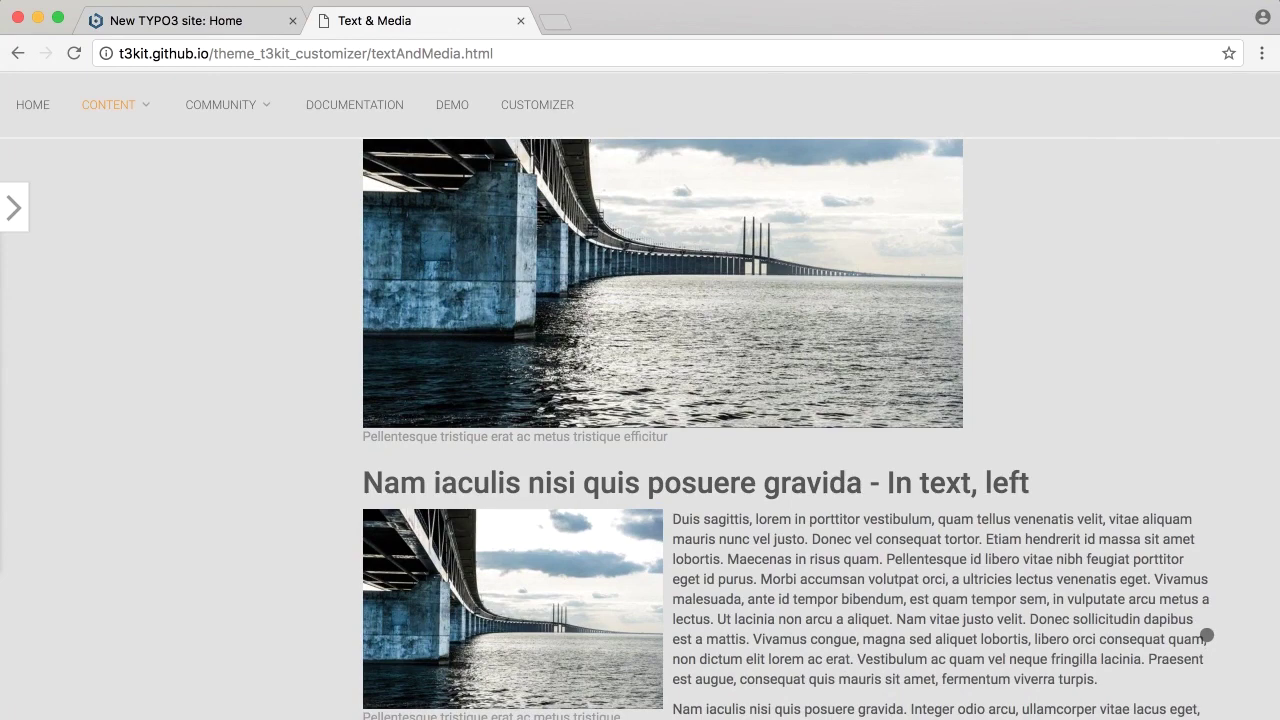
# Examine the remaining "In text" and "Beside text" image placement samples, then return to the Home page
pyautogui.scroll(-4, 1207, 634)
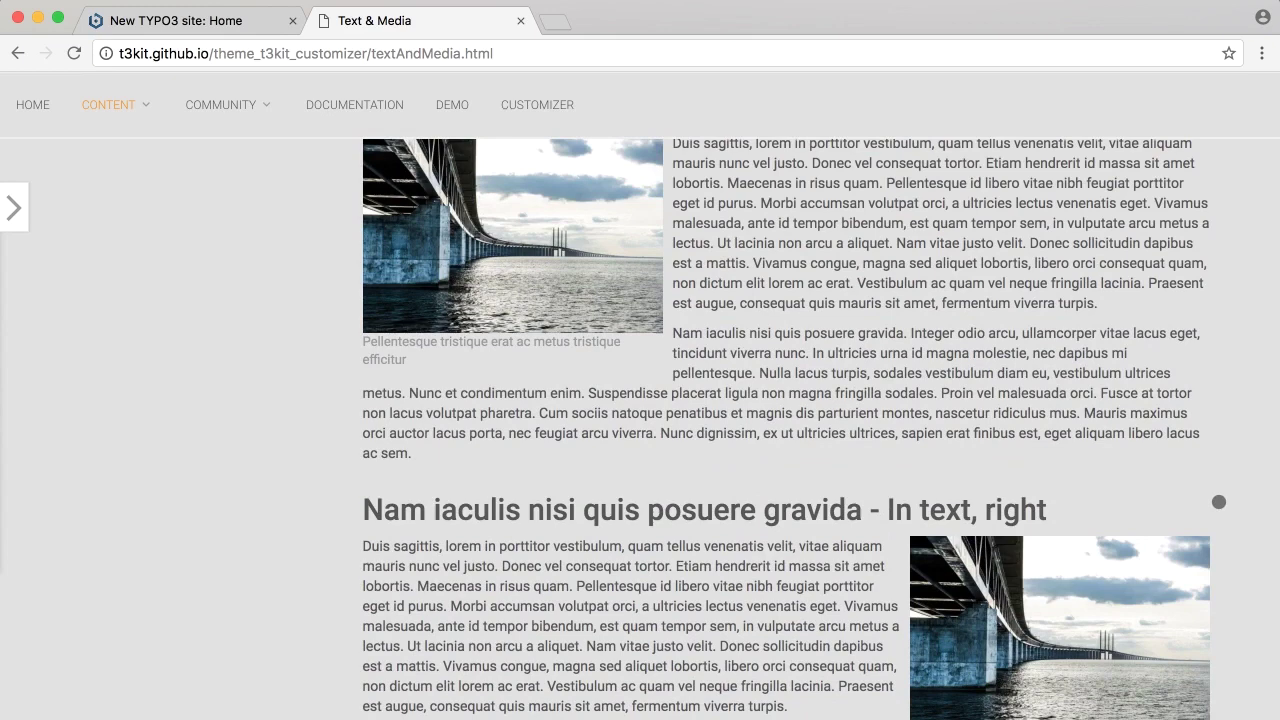
pyautogui.scroll(-5, 1218, 502)
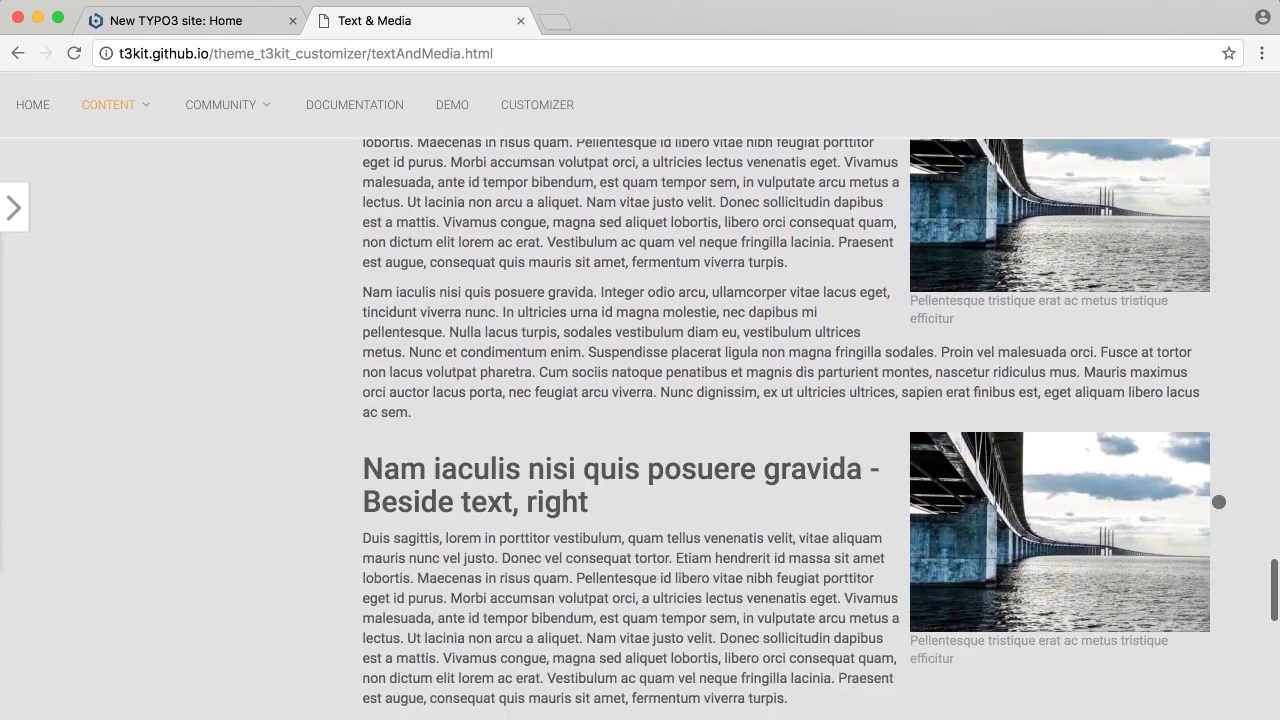
pyautogui.scroll(-5, 1218, 502)
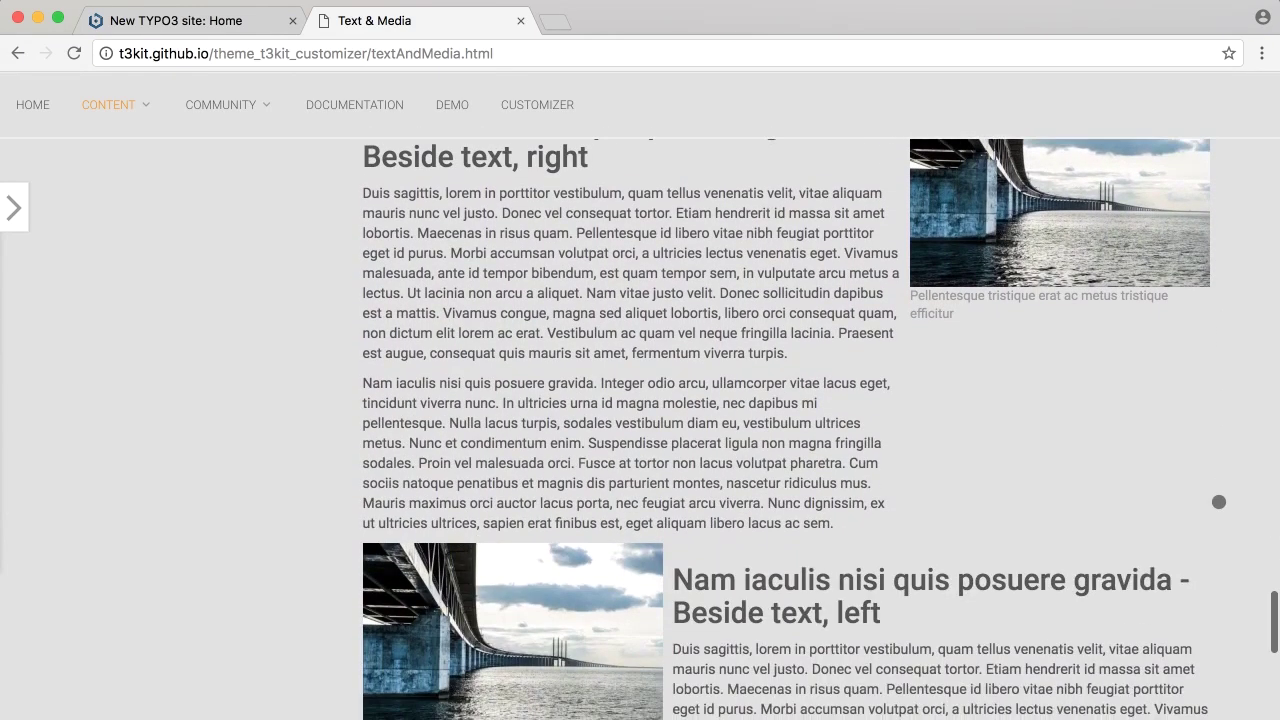
pyautogui.scroll(-2, 1218, 502)
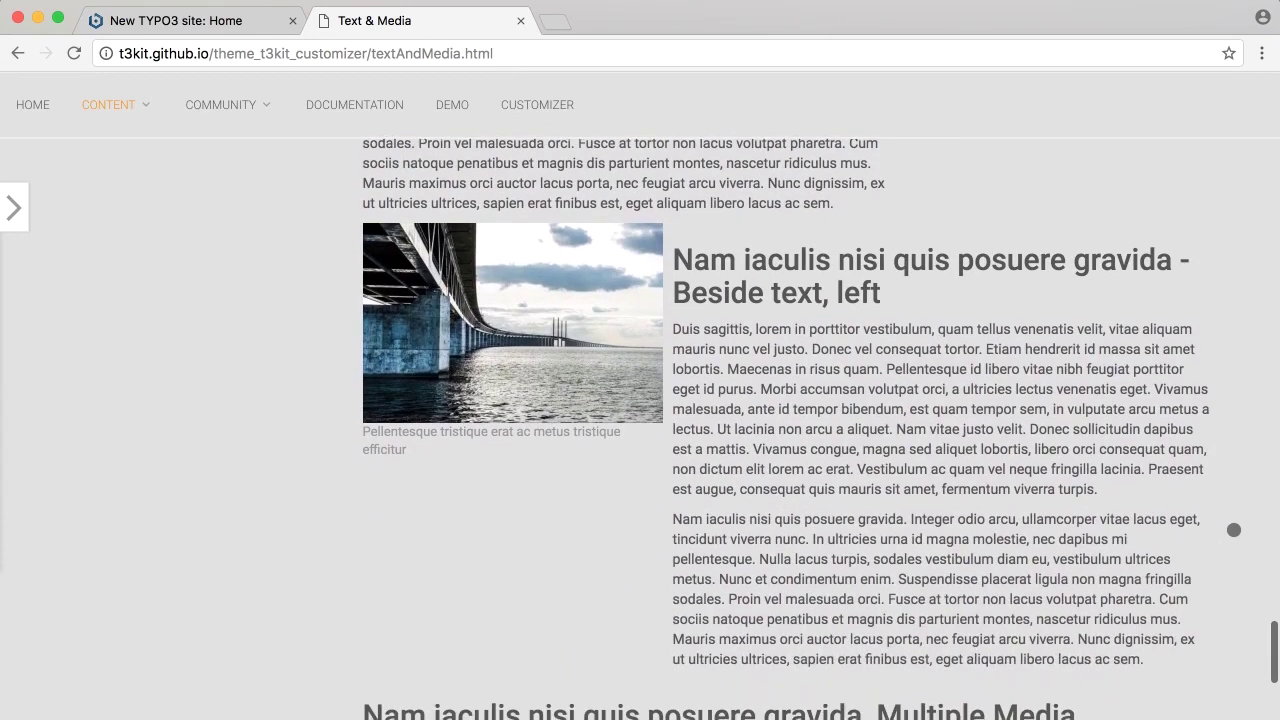
pyautogui.click(21, 104)
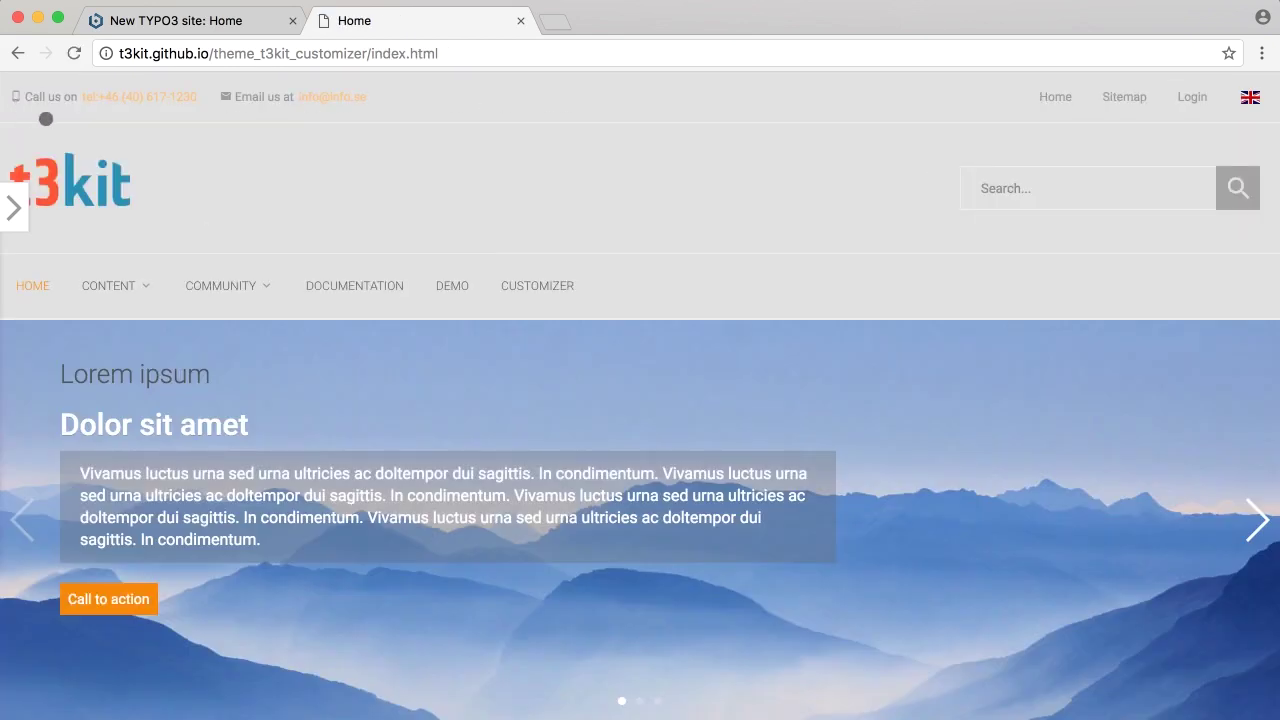
# Open t3kit.com in a new browser tab
pyautogui.click(548, 18)
pyautogui.write('t3kit.com')
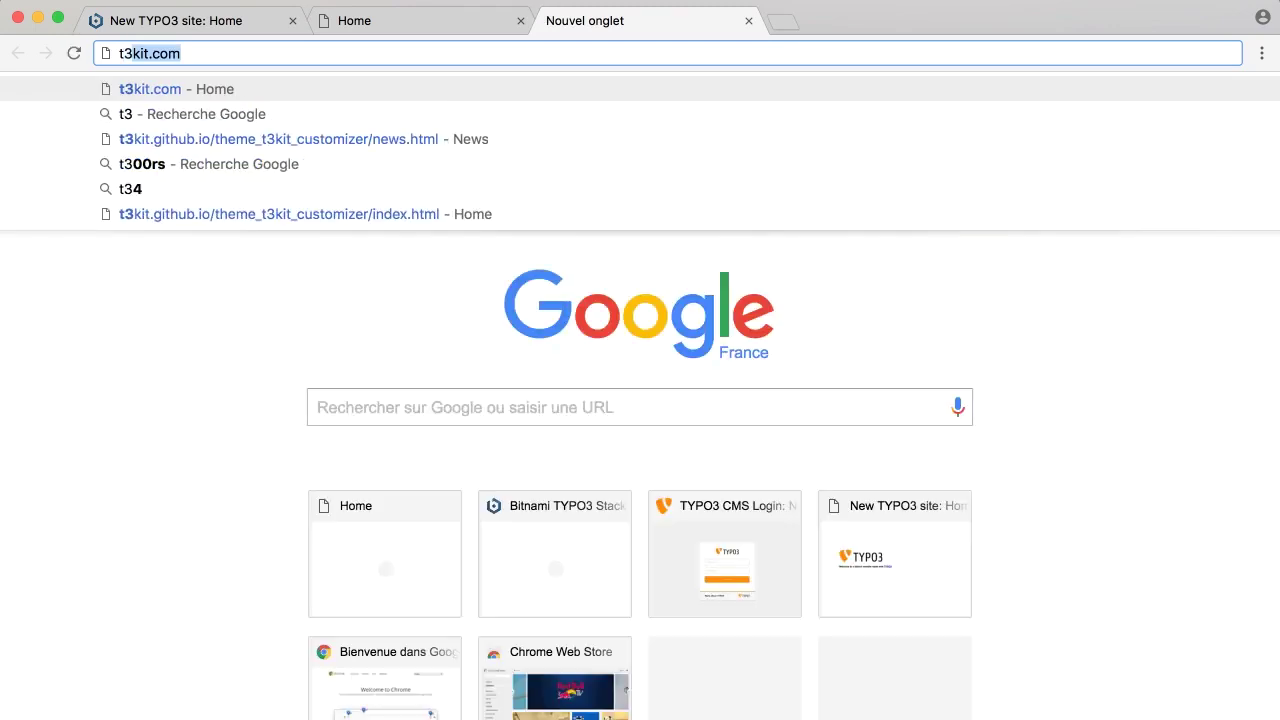
pyautogui.press('Return')
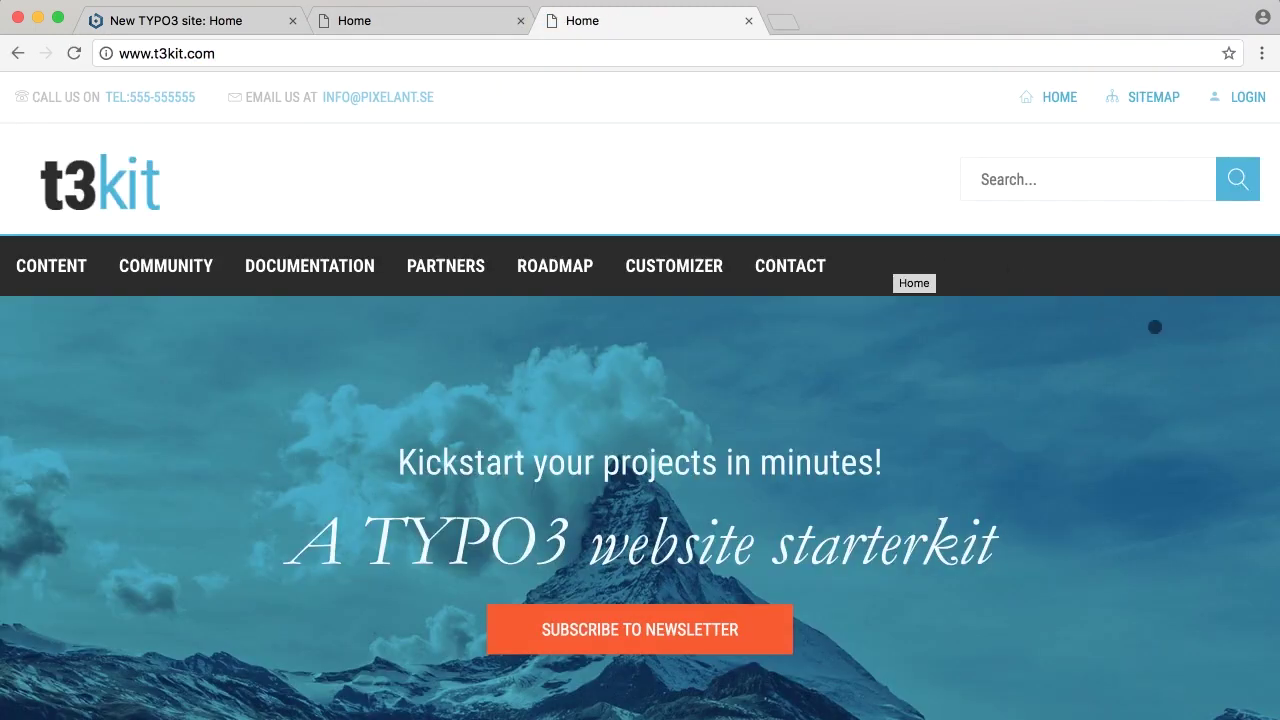
# Examine the t3kit.com home page from its banner and feature blocks to the testimonials and logos, and return to its beginning
pyautogui.scroll(-3, 1143, 495)
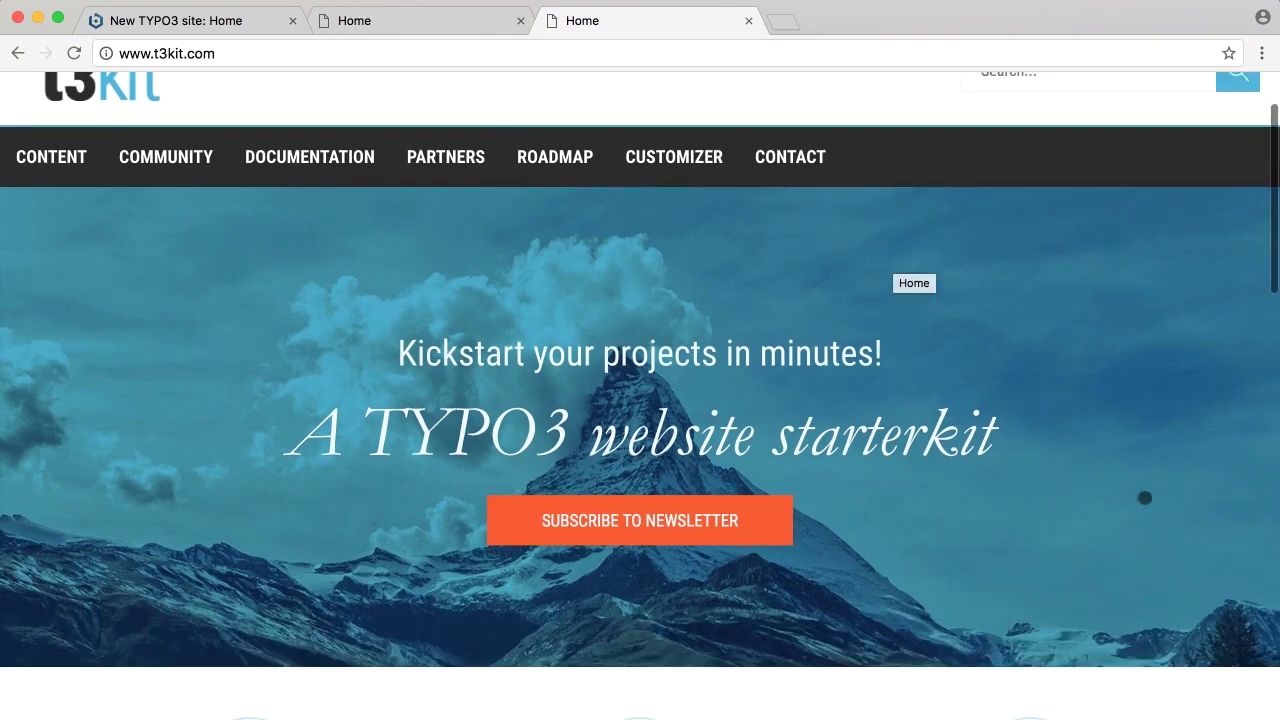
pyautogui.scroll(-2, 1145, 497)
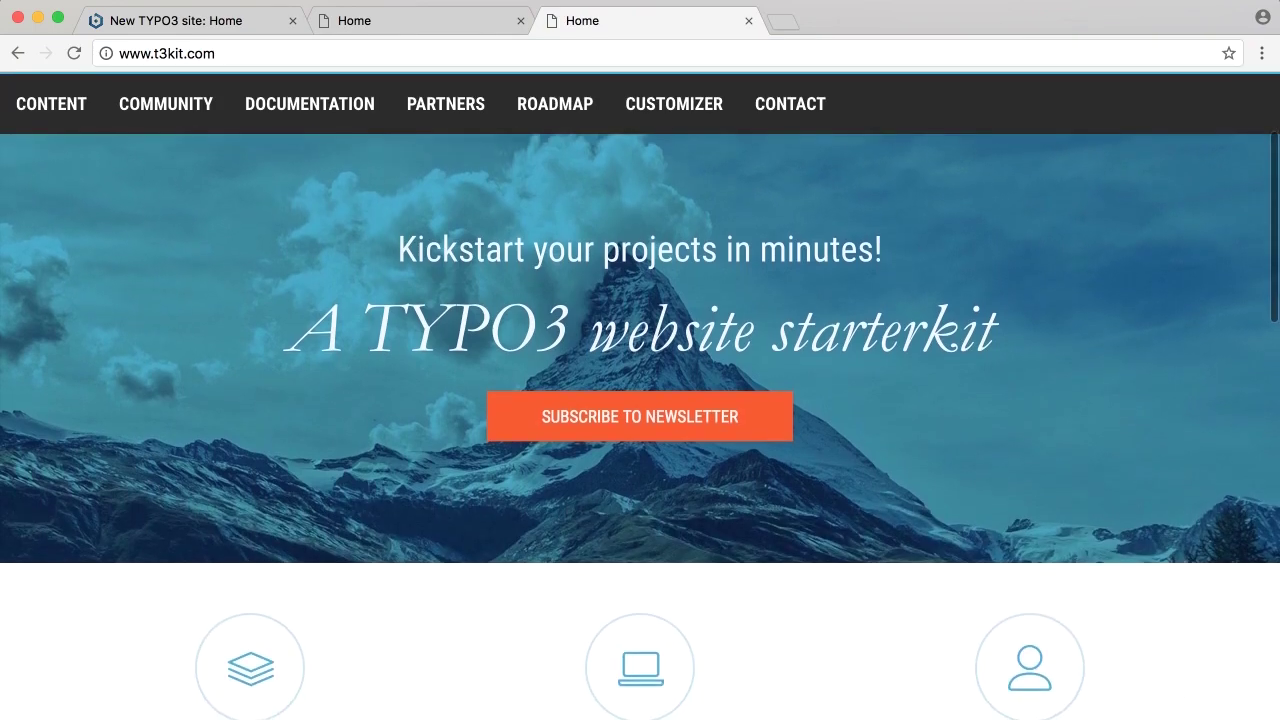
pyautogui.scroll(-5, 640, 426)
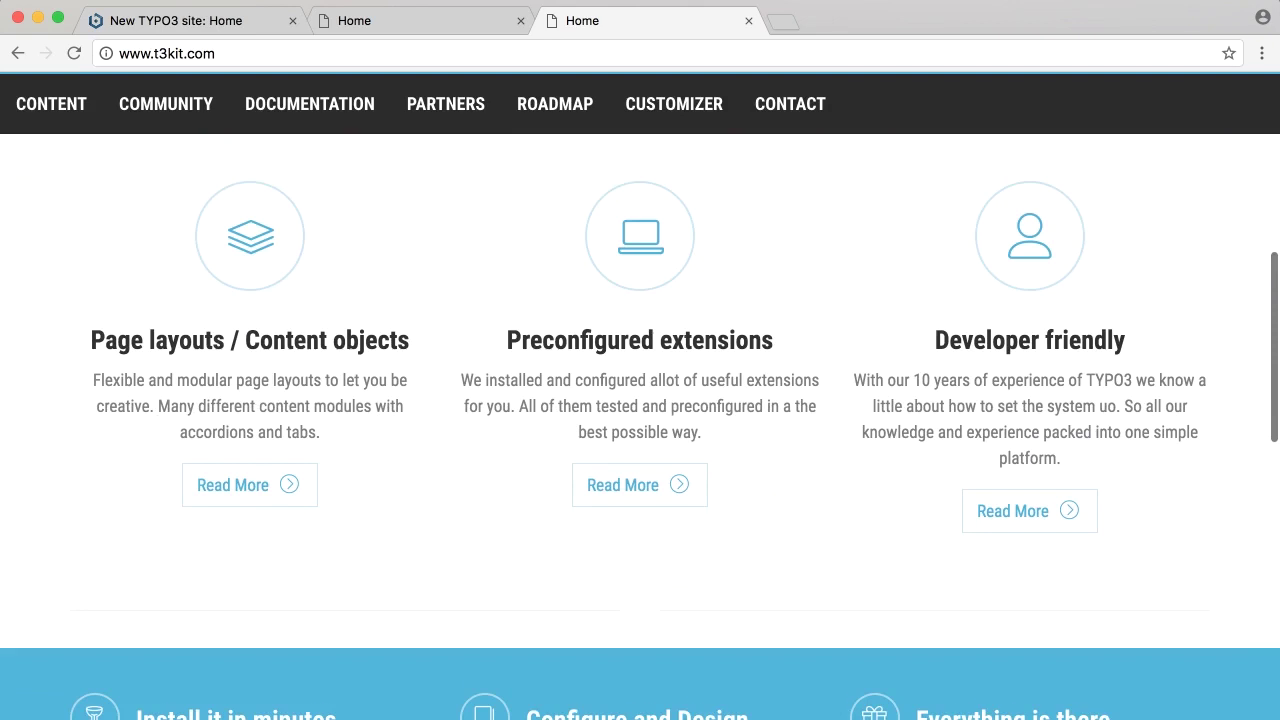
pyautogui.scroll(-1, 640, 426)
pyautogui.scroll(-1, 640, 443)
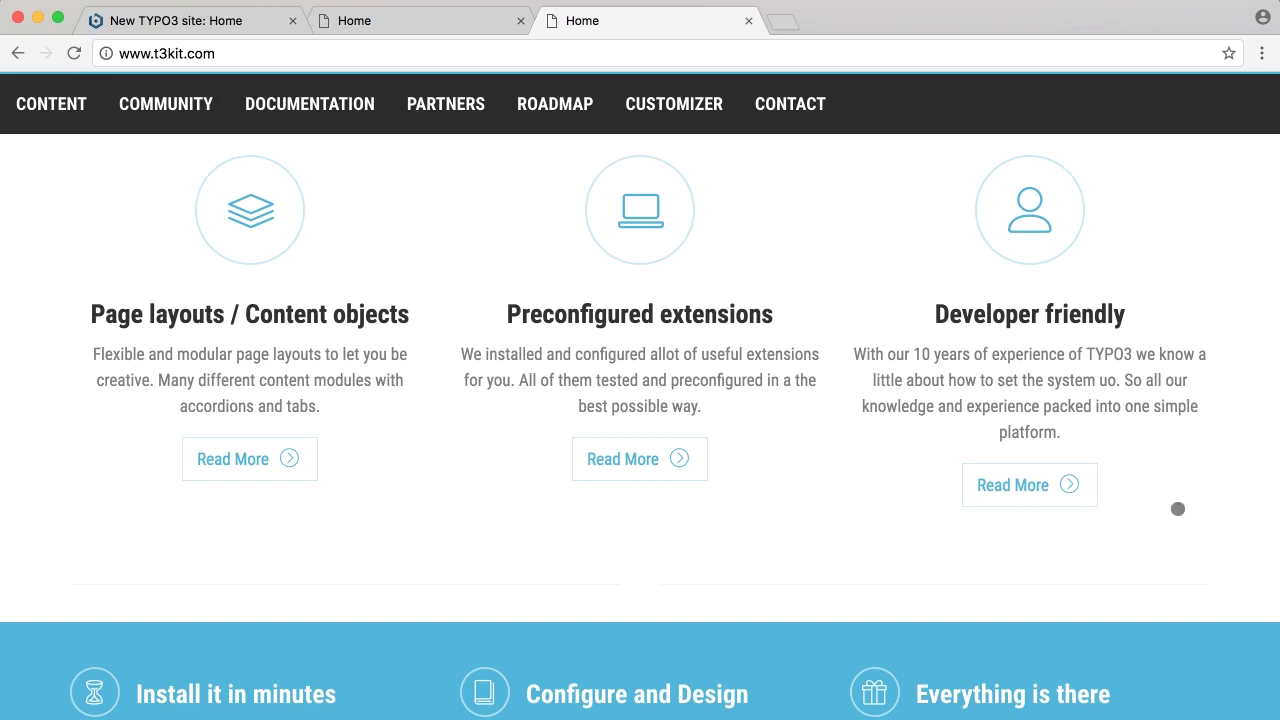
pyautogui.scroll(-4, 1178, 509)
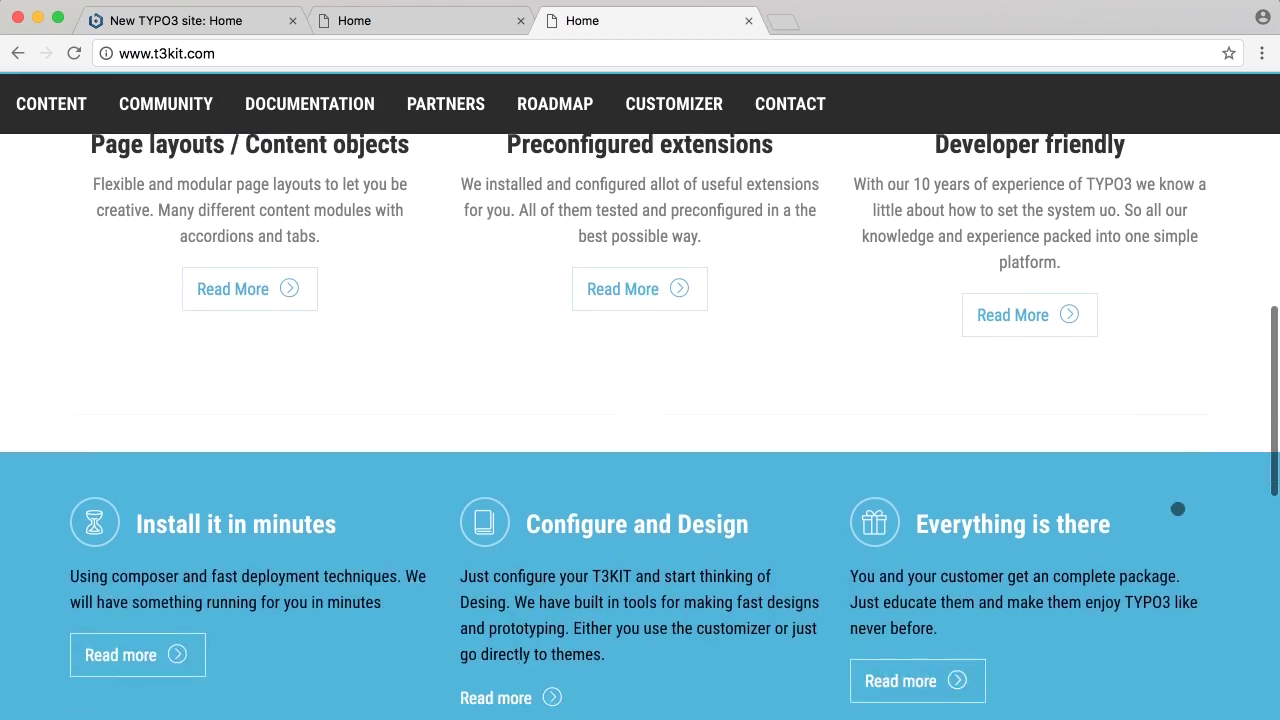
pyautogui.scroll(-8, 1181, 599)
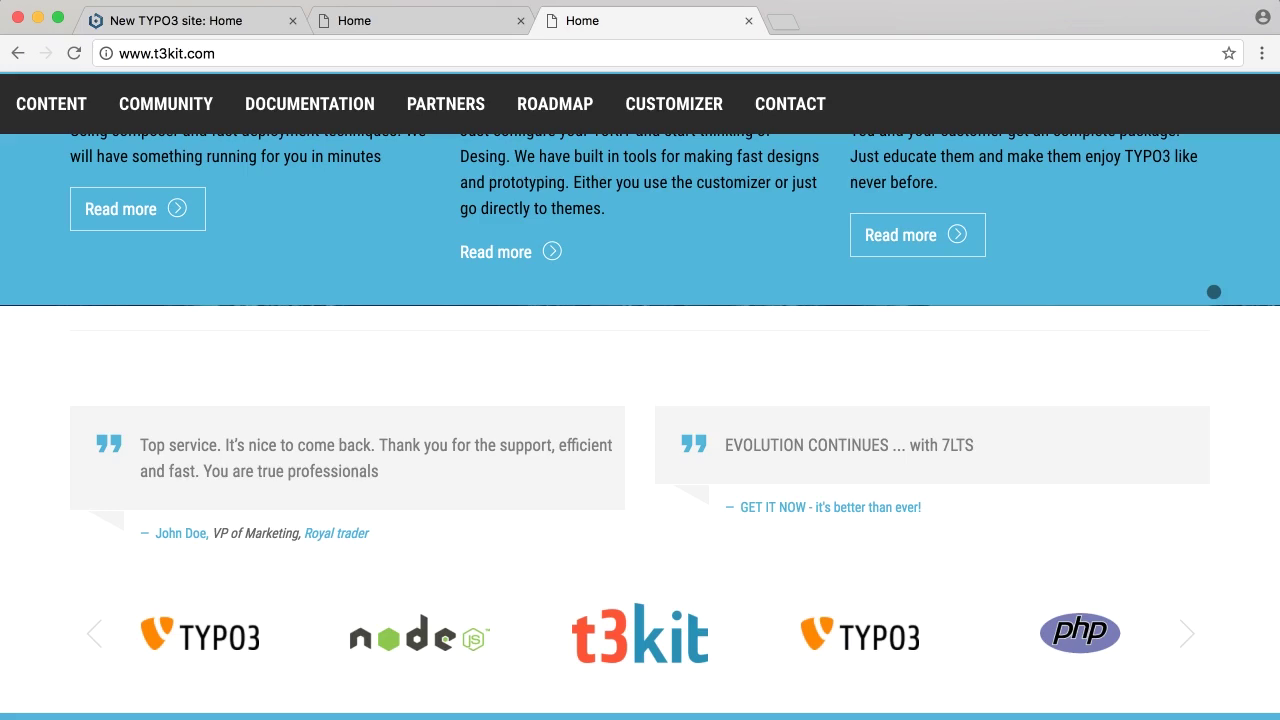
pyautogui.scroll(13, 1214, 292)
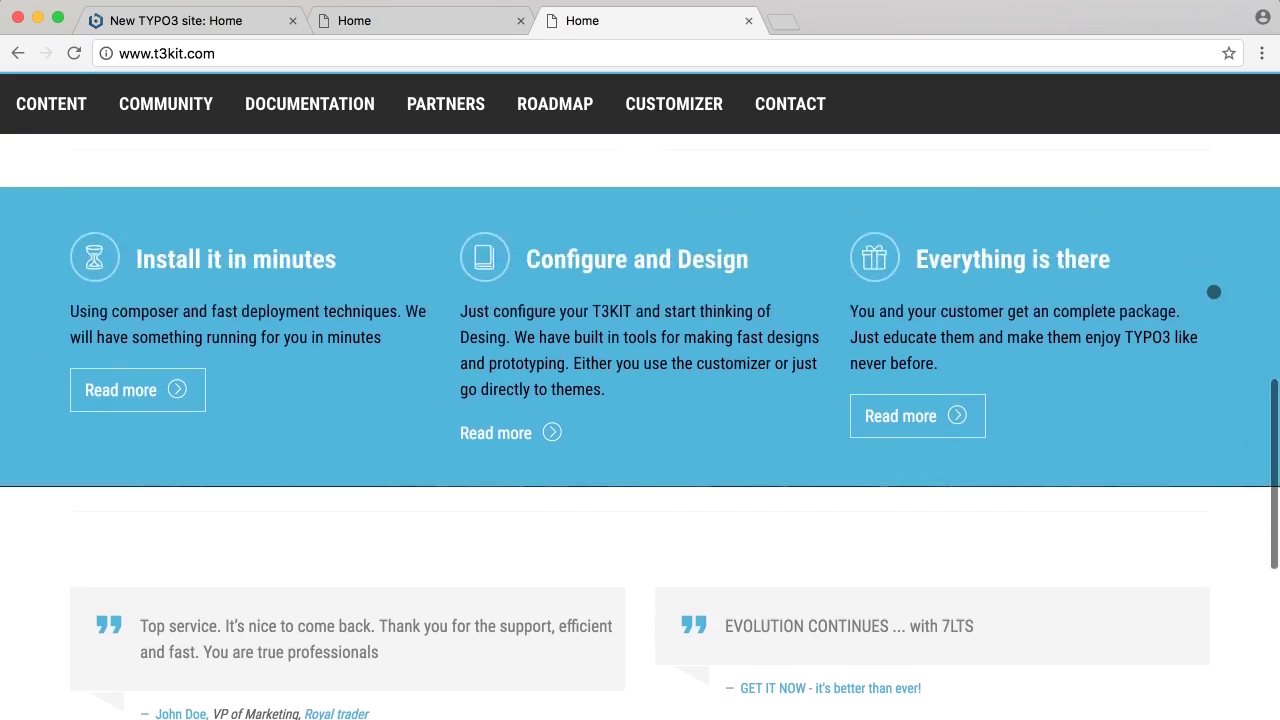
pyautogui.scroll(10, 1214, 292)
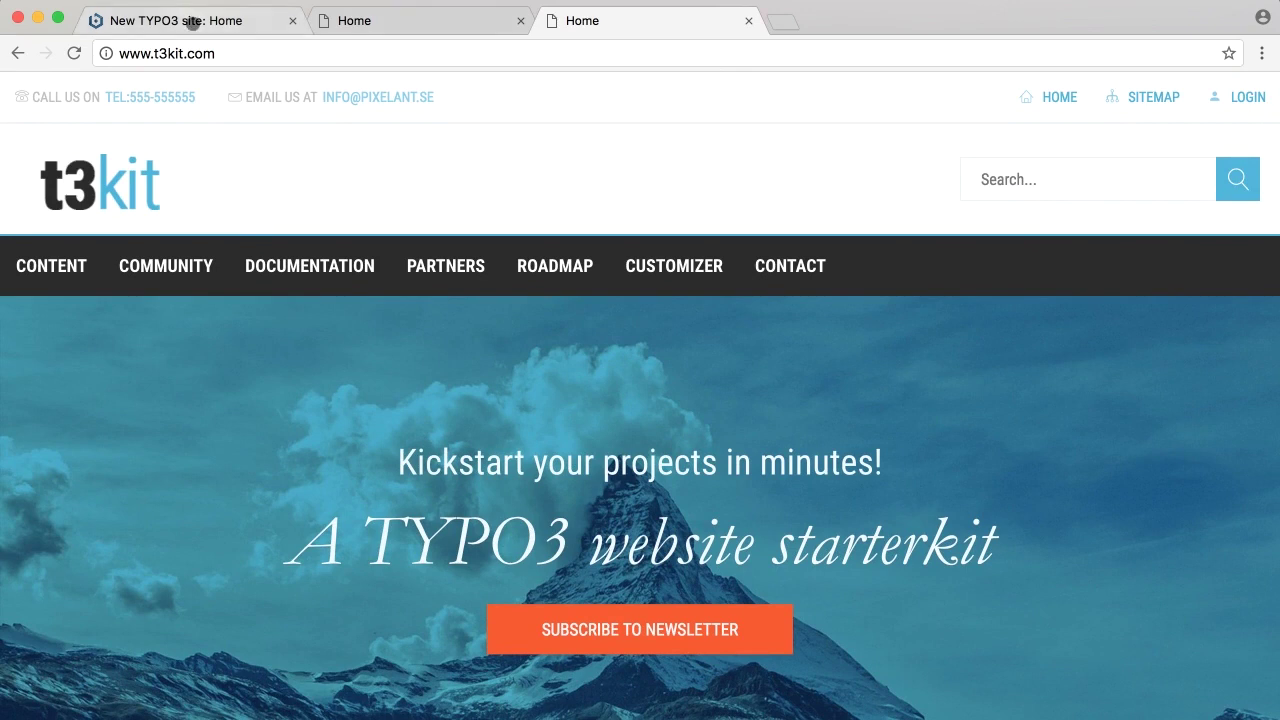
# View the local TYPO3 default site, then open bitnami.com in a new browser tab
pyautogui.click(192, 22)
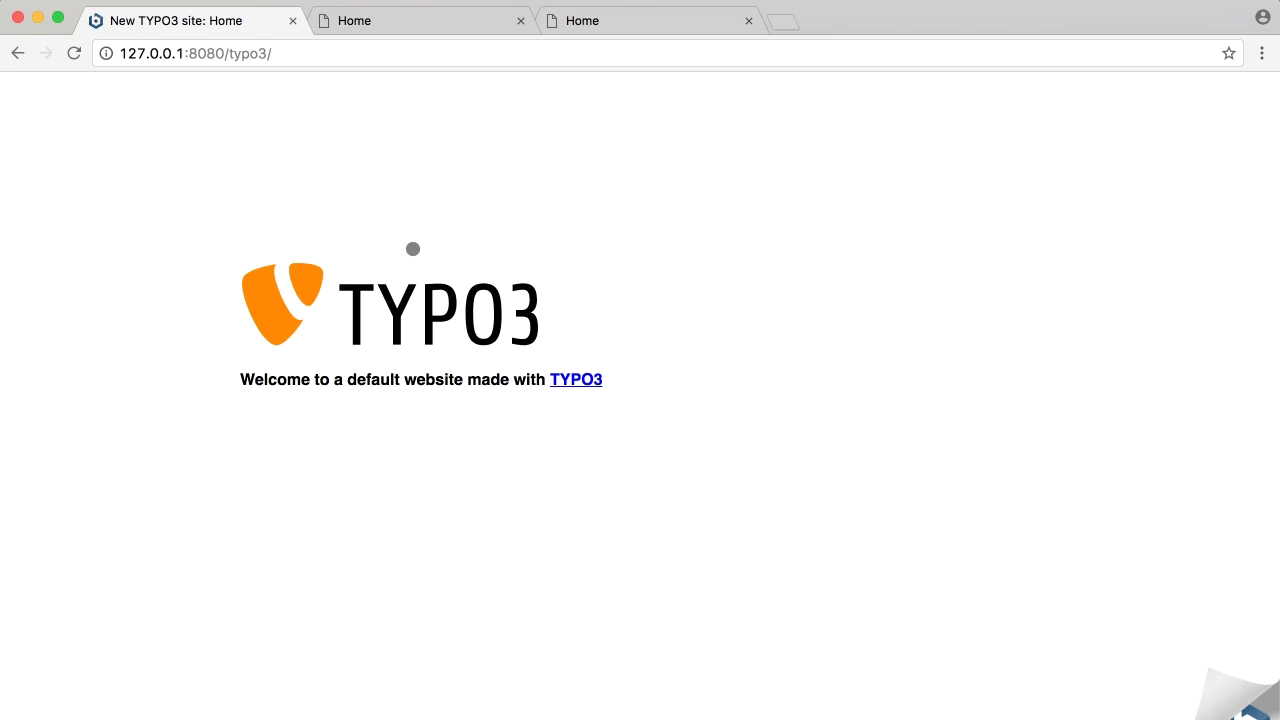
pyautogui.press('super+t')
pyautogui.write('bitna')
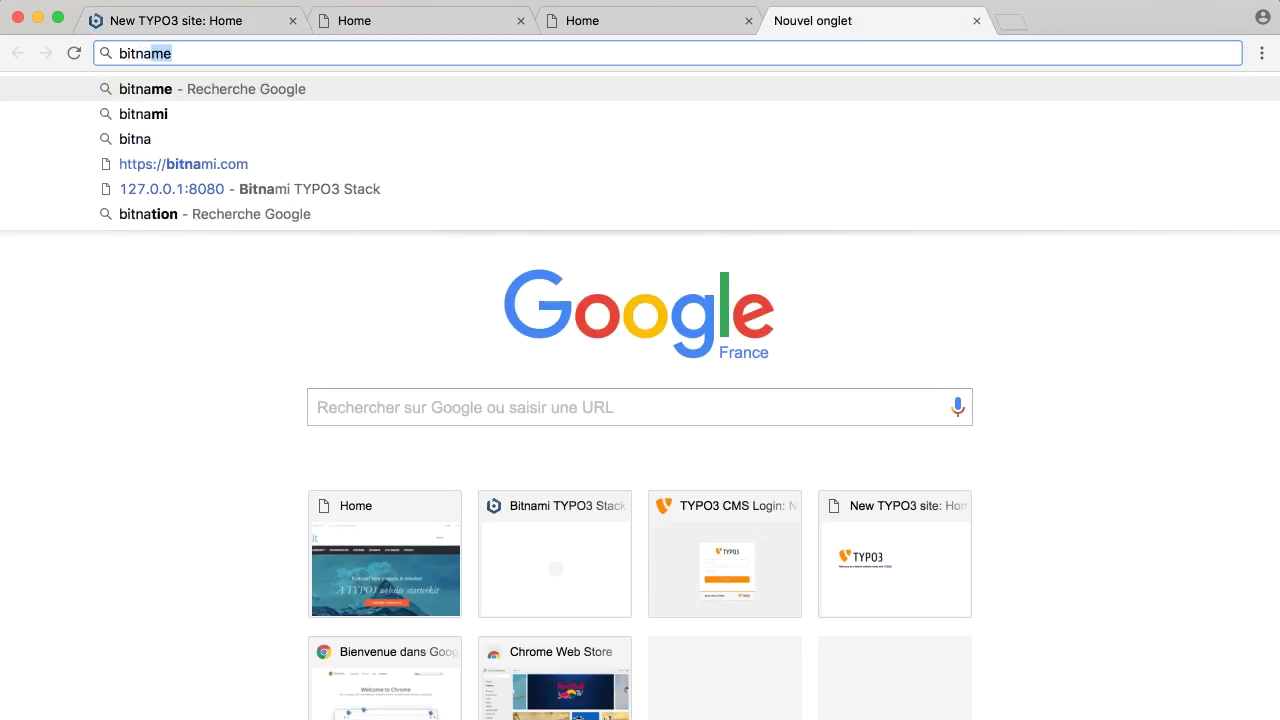
pyautogui.press('Down')
pyautogui.press('Down')
pyautogui.press('Down')
pyautogui.press('Return')
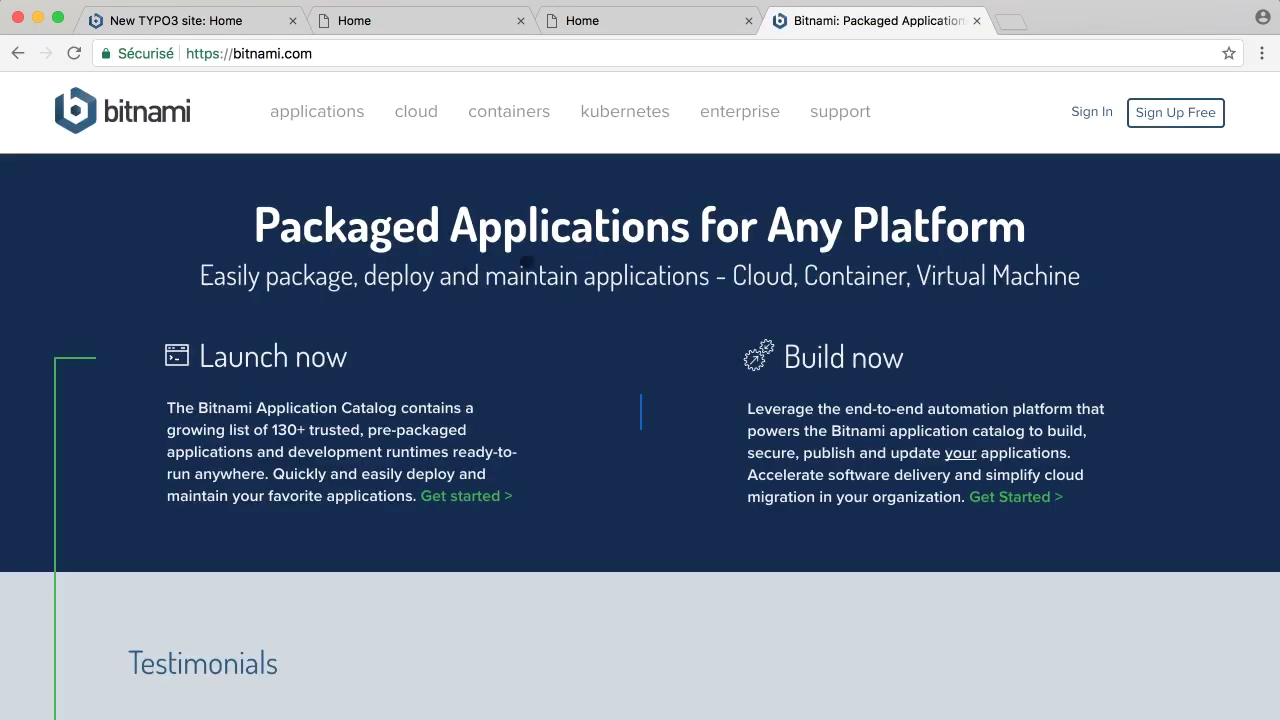
# Search Bitnami's application catalog for "typo3" and open the TYPO3 stack page
pyautogui.scroll(-1, 583, 380)
pyautogui.click(314, 114)
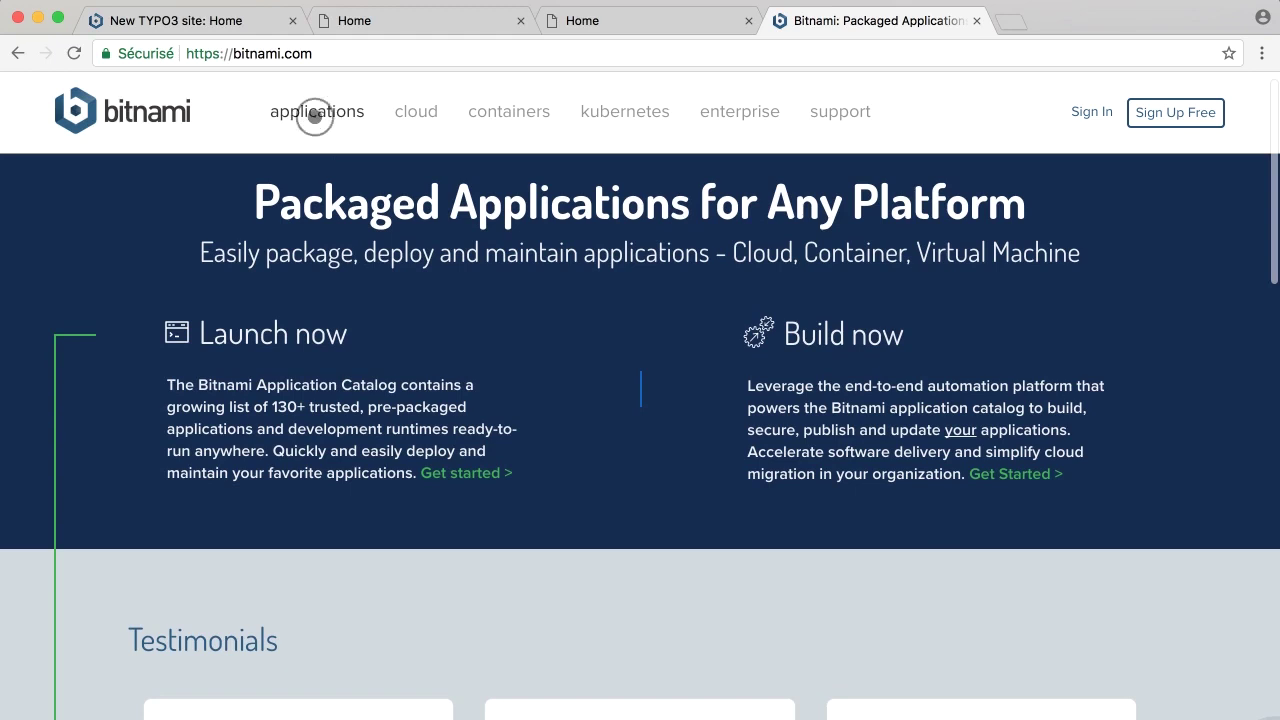
pyautogui.click(325, 472)
pyautogui.write('typo3')
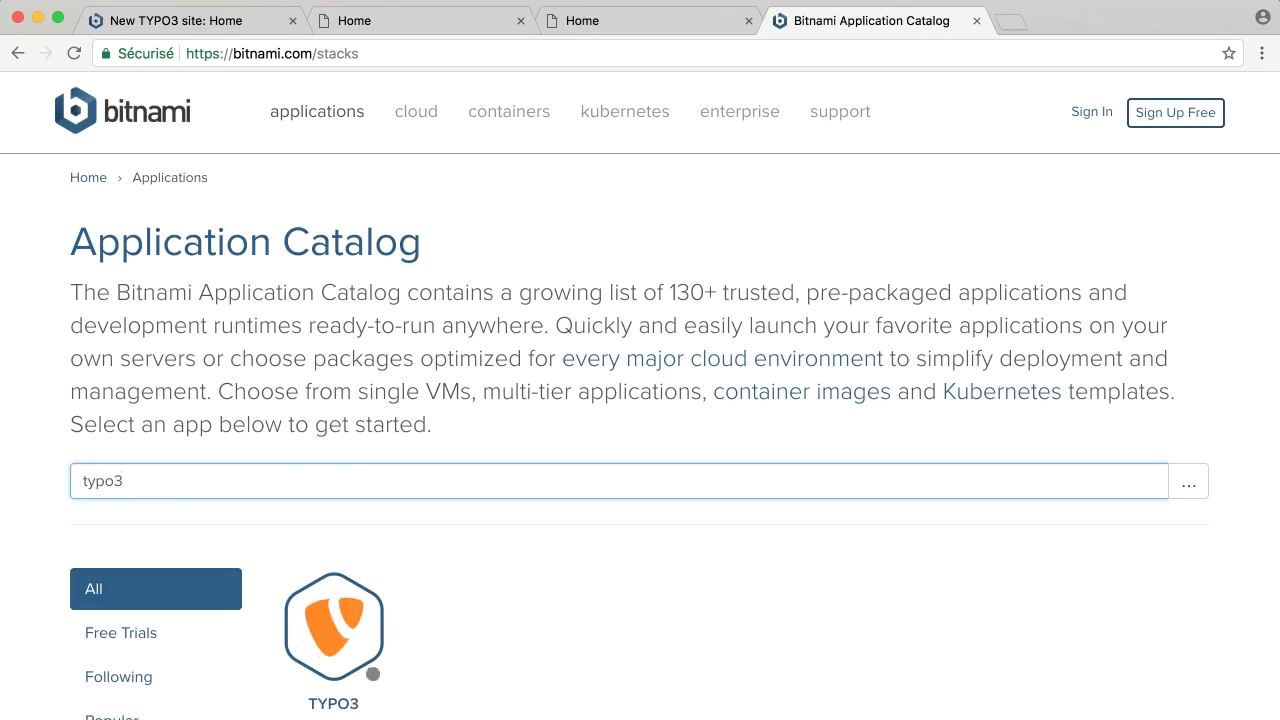
pyautogui.scroll(-3, 640, 400)
pyautogui.click(331, 345)
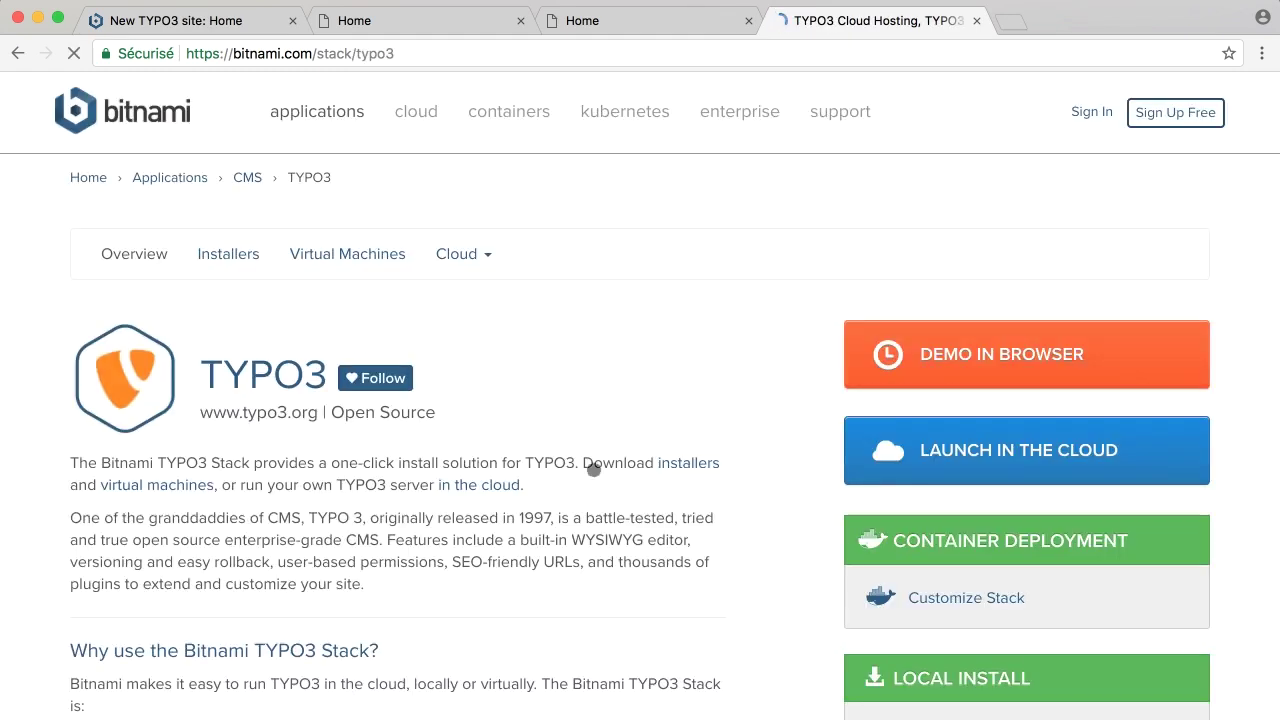
# Start downloading the TYPO3 8.7.4-1 OS X installer without signing in, and use the downloaded file's options
pyautogui.scroll(-3, 605, 488)
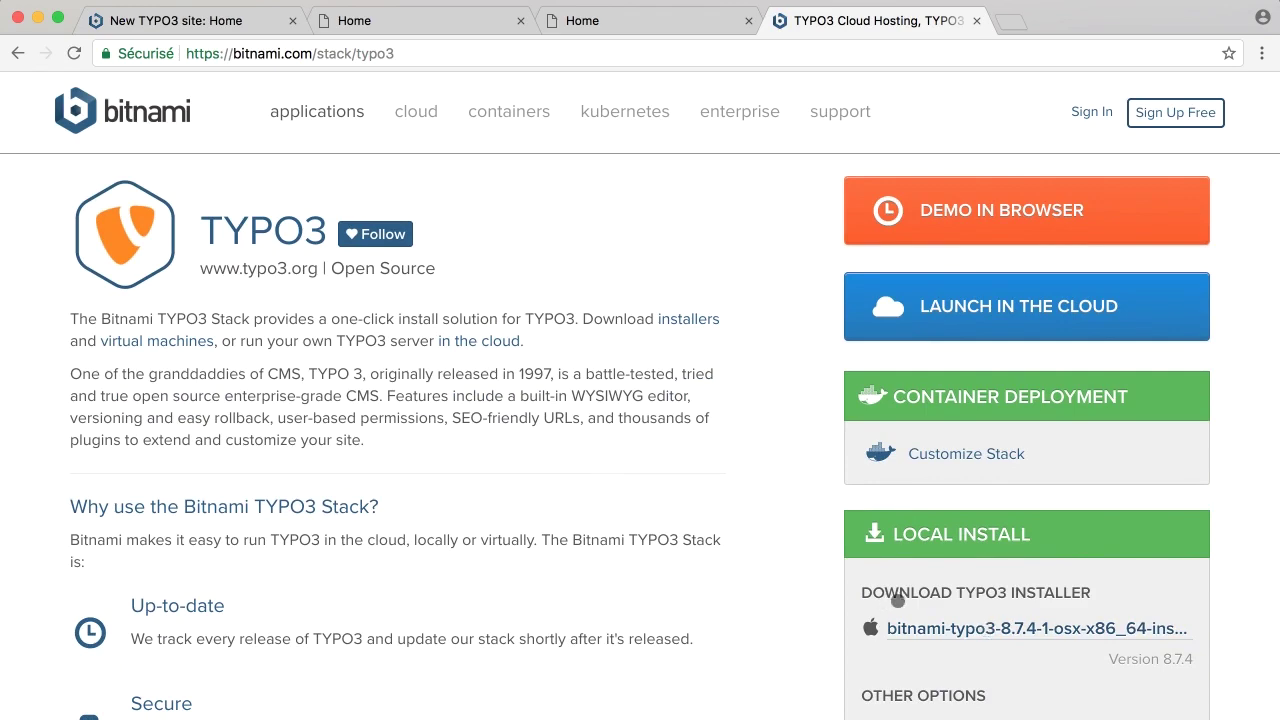
pyautogui.click(910, 625)
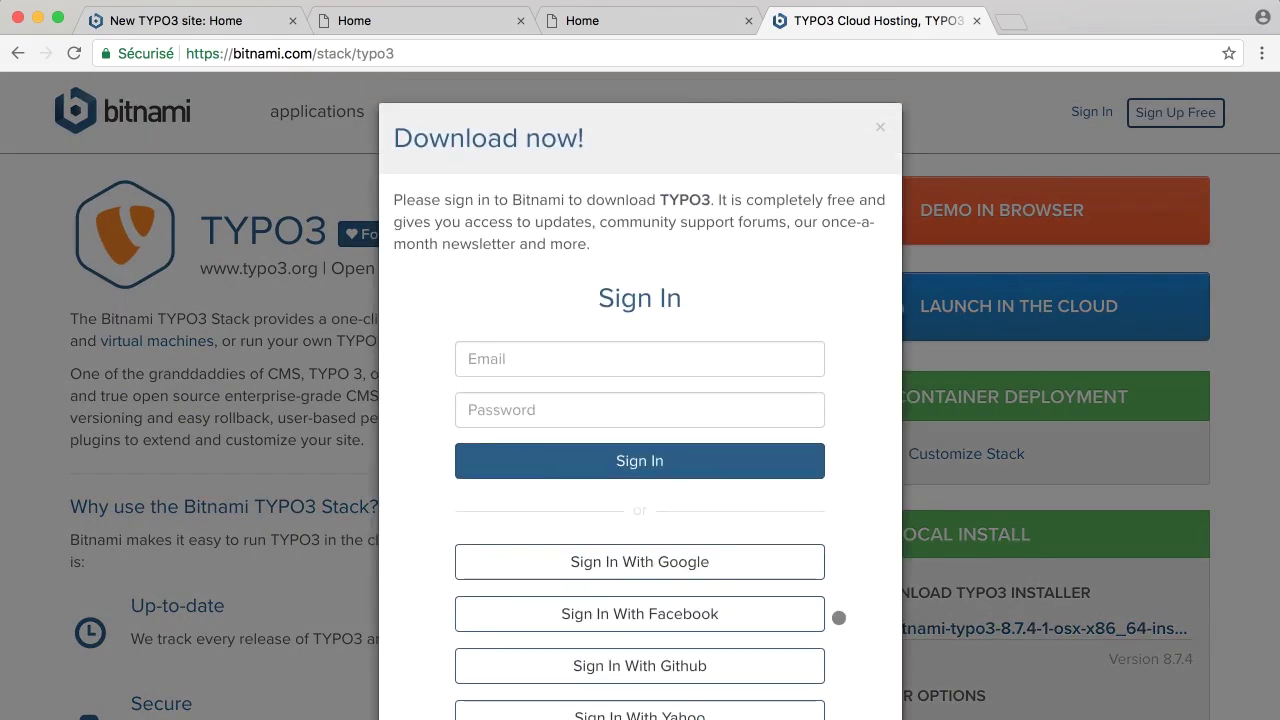
pyautogui.scroll(-2, 837, 614)
pyautogui.click(648, 704)
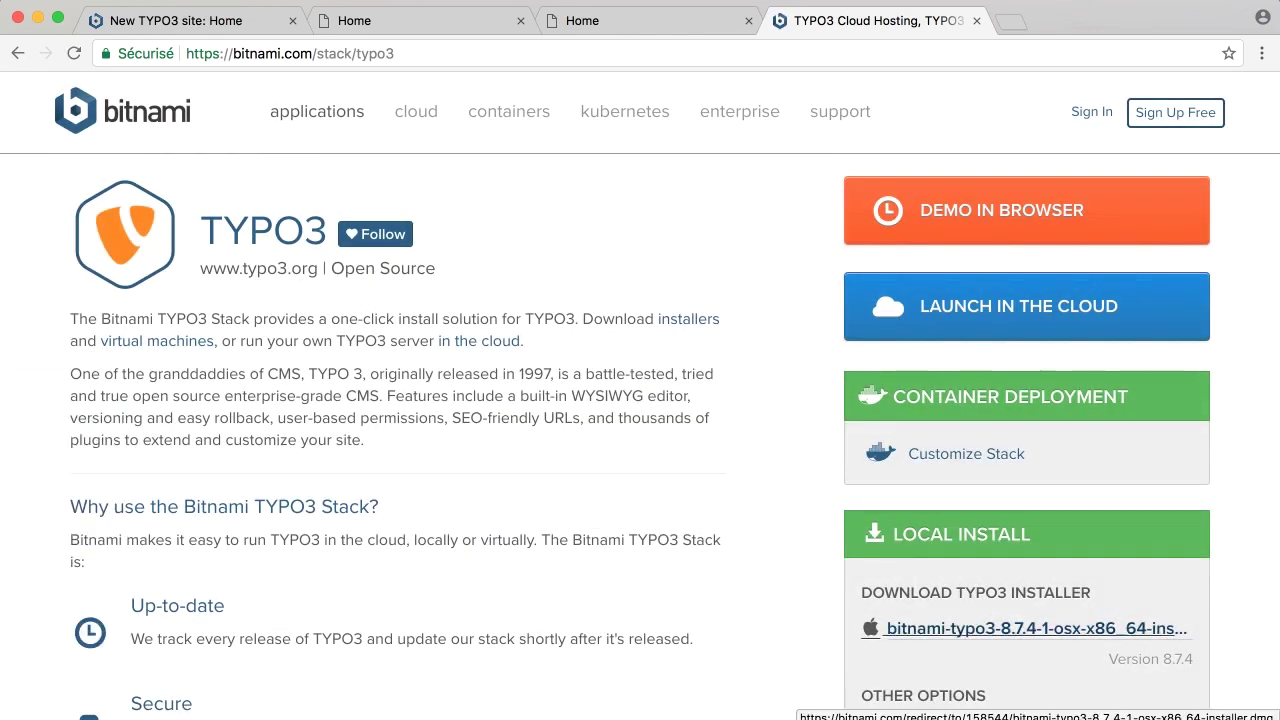
pyautogui.rightClick(198, 716)
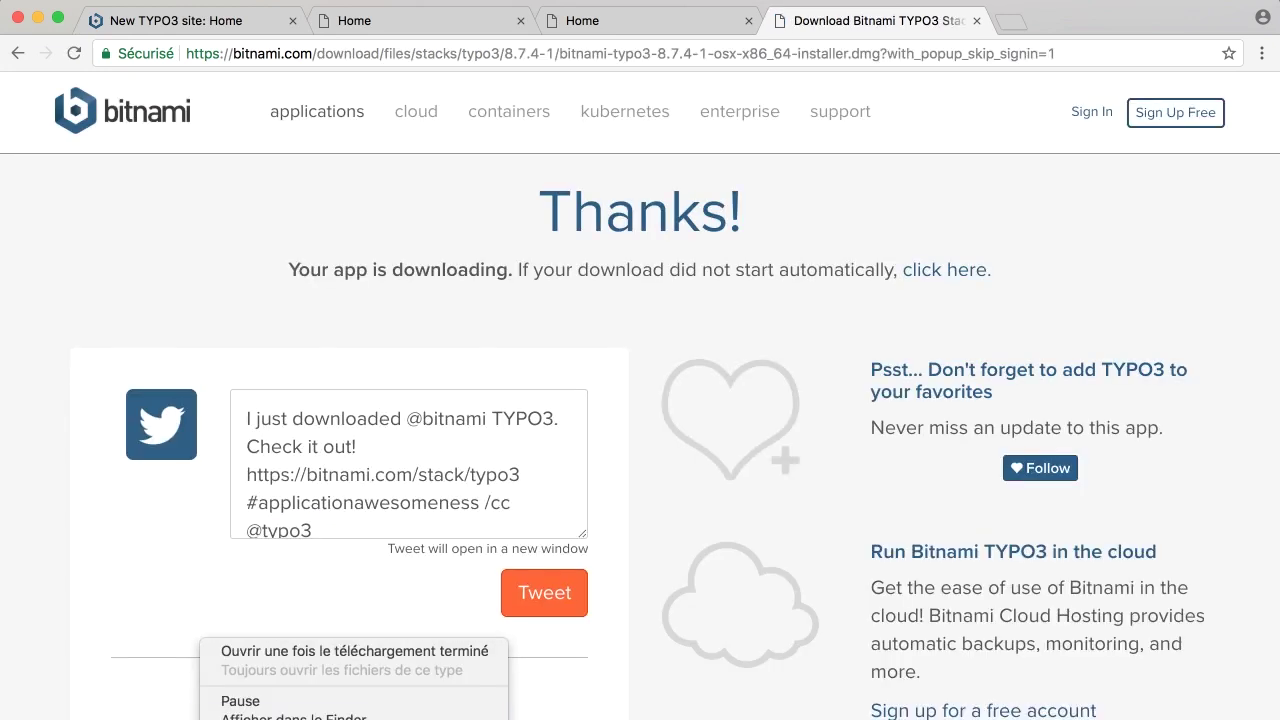
pyautogui.click(337, 712)
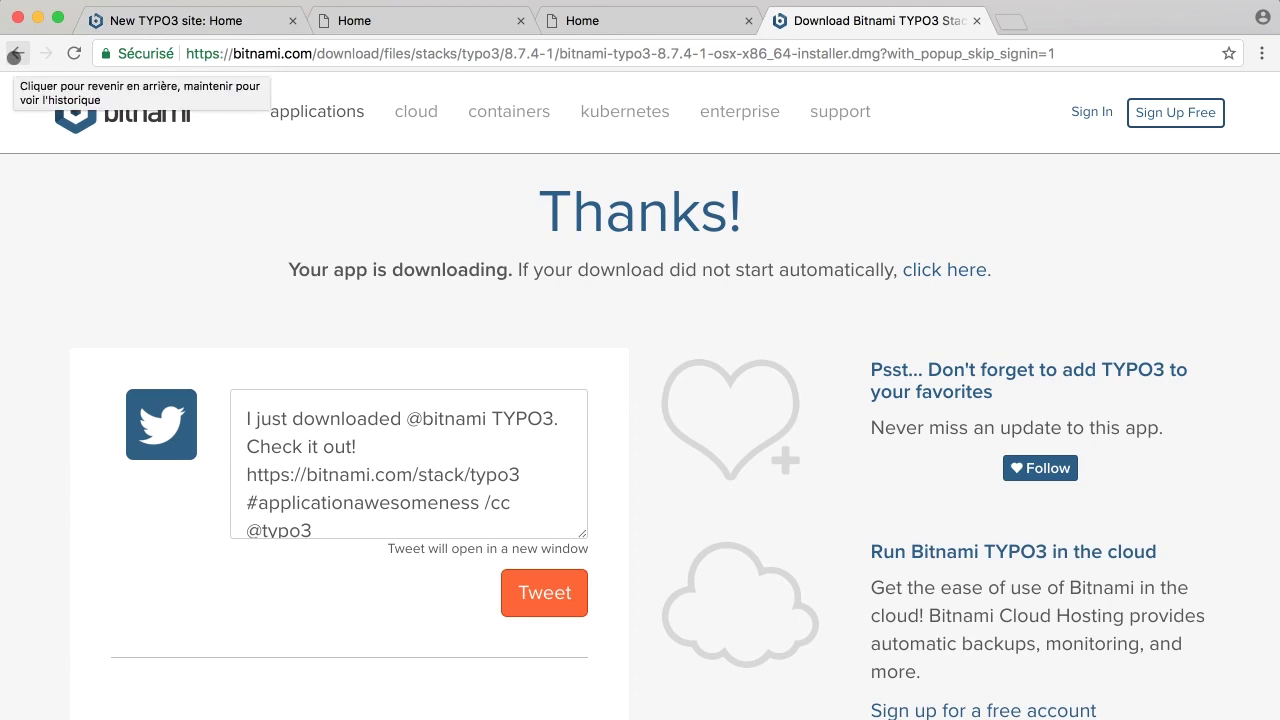
# Go back to the TYPO3 stack page, review its install options, close it and switch to the local TYPO3 site
pyautogui.click(14, 55)
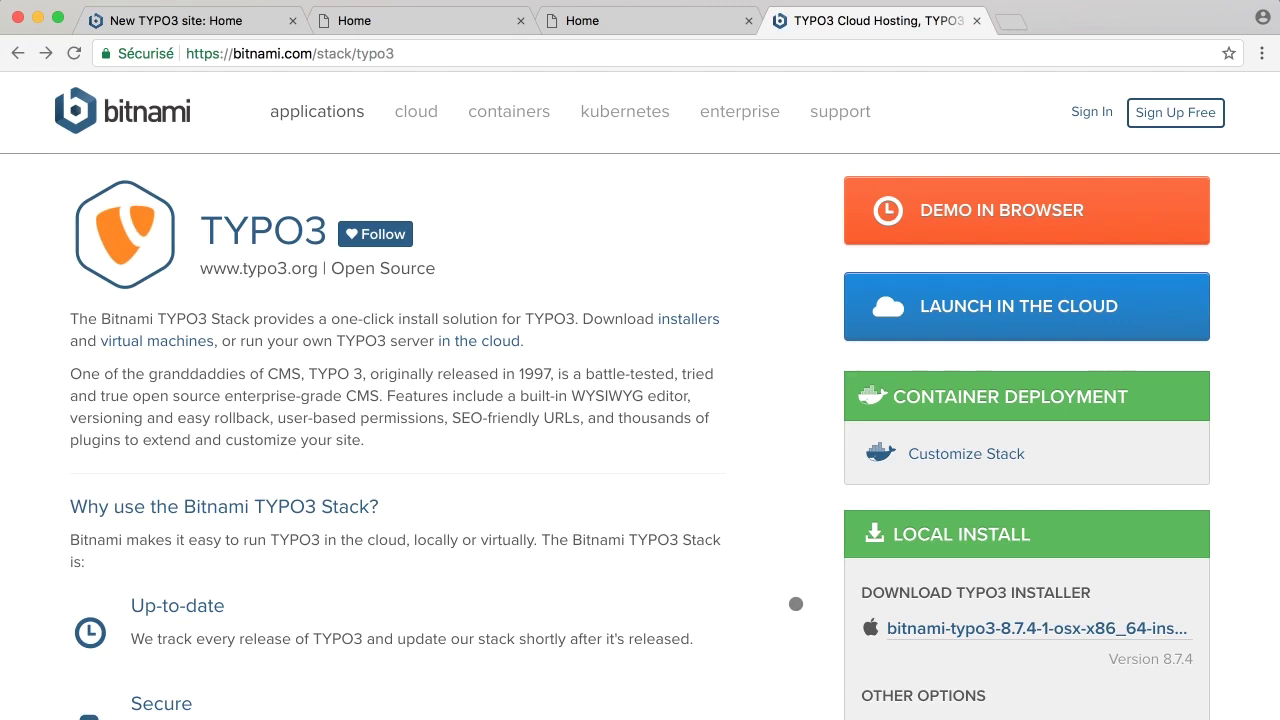
pyautogui.scroll(-3, 796, 604)
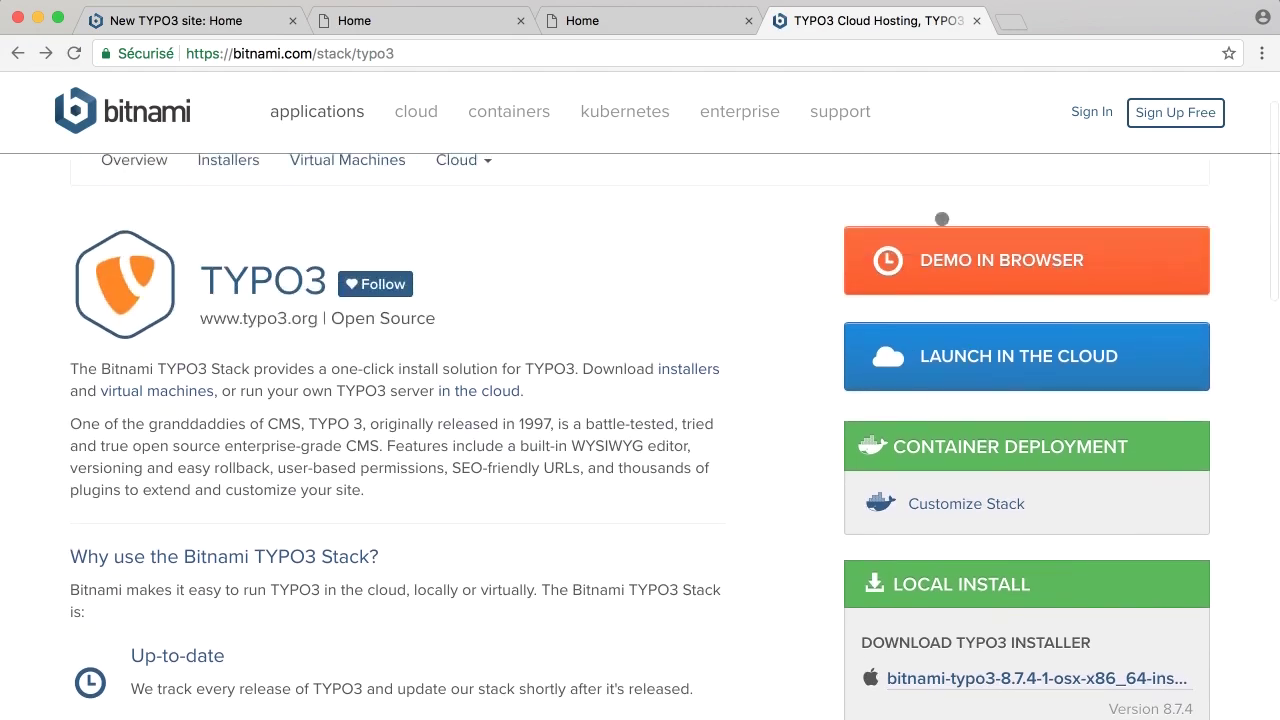
pyautogui.click(976, 20)
pyautogui.click(243, 20)
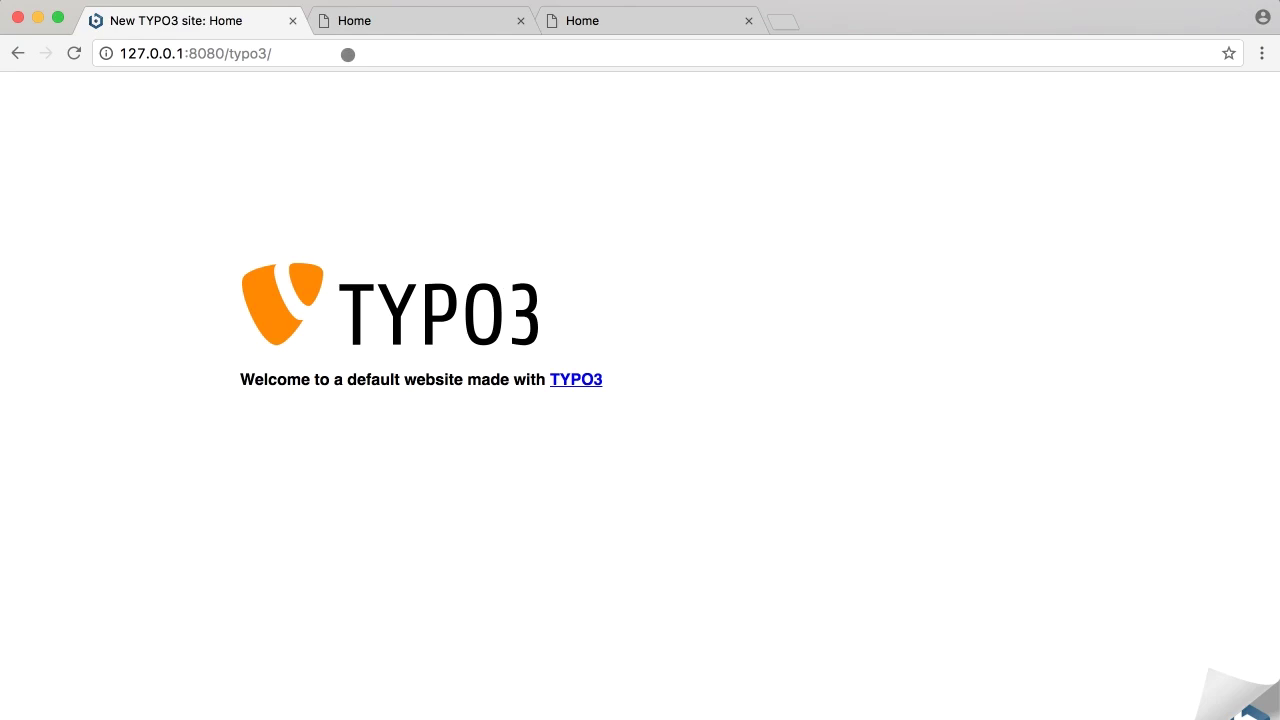
# Open the TYPO3 backend of the local site by adding a second typo3 folder to the address
pyautogui.click(348, 54)
pyautogui.press('Right')
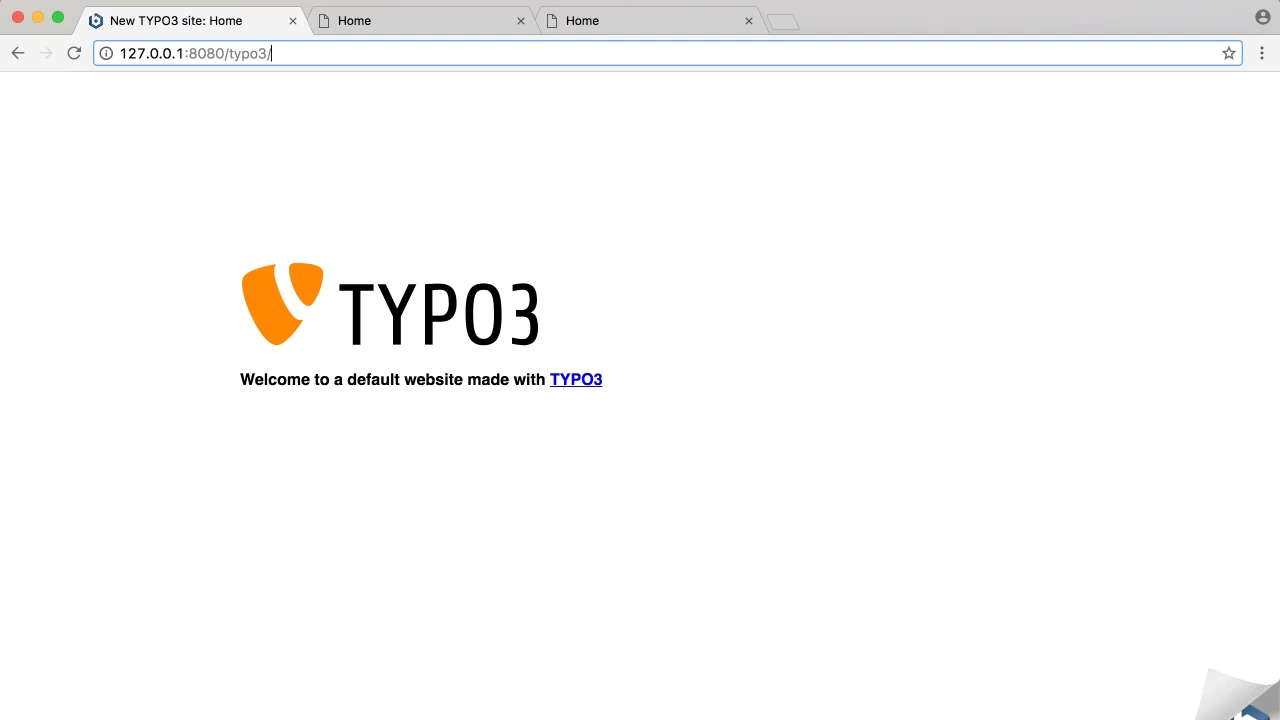
pyautogui.write('ty')
pyautogui.press('Down')
pyautogui.press('Return')
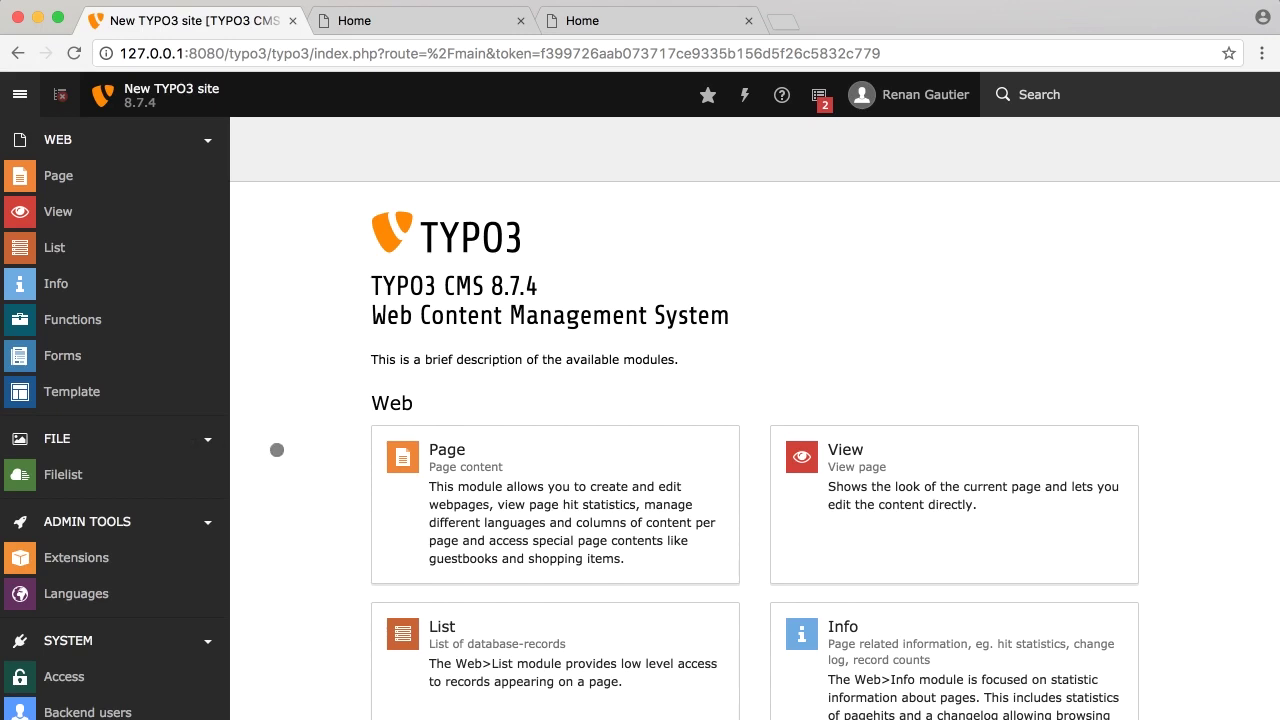
# Open the Page module and show the Home page's frontend in a new tab
pyautogui.scroll(-1, 326, 474)
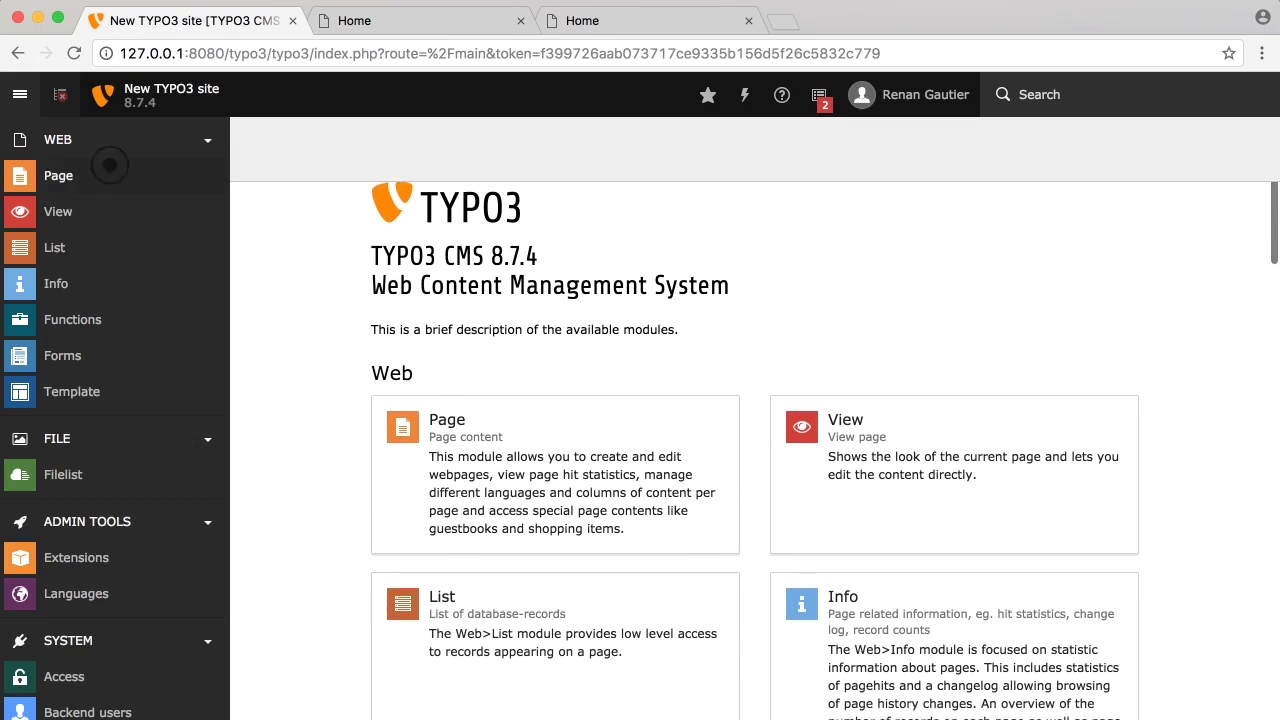
pyautogui.click(110, 170)
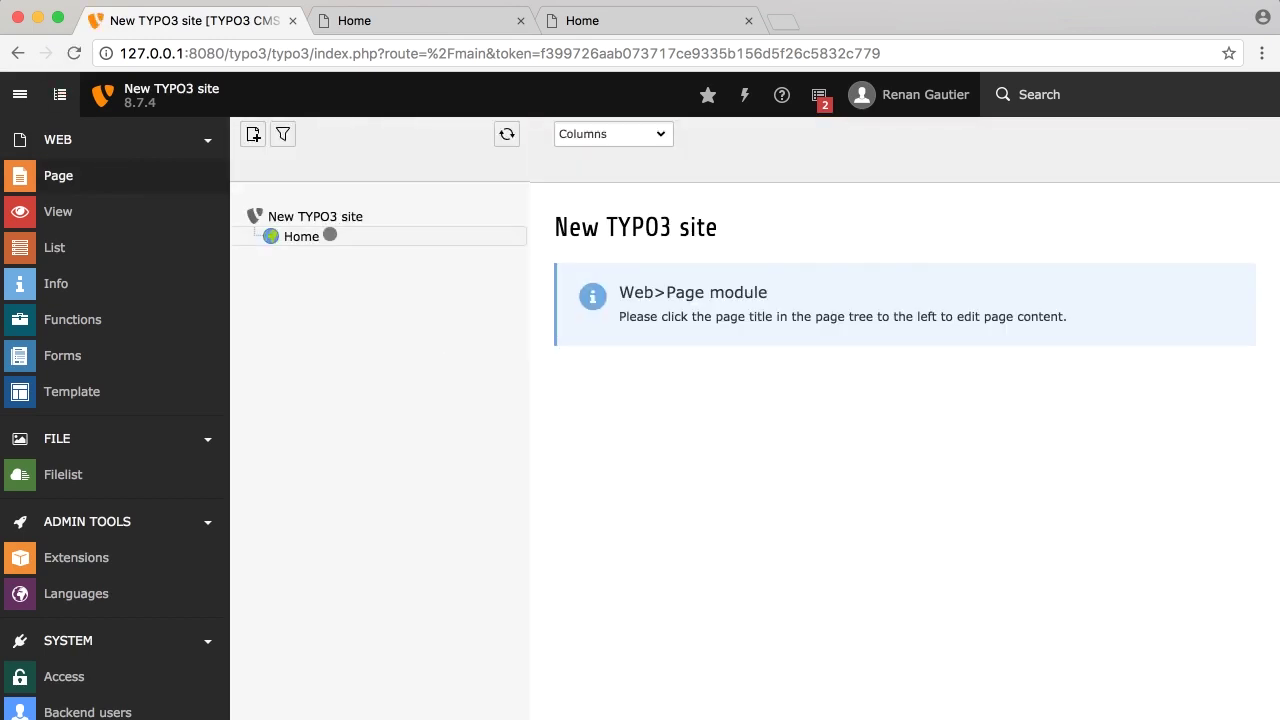
pyautogui.rightClick(330, 235)
pyautogui.click(360, 248)
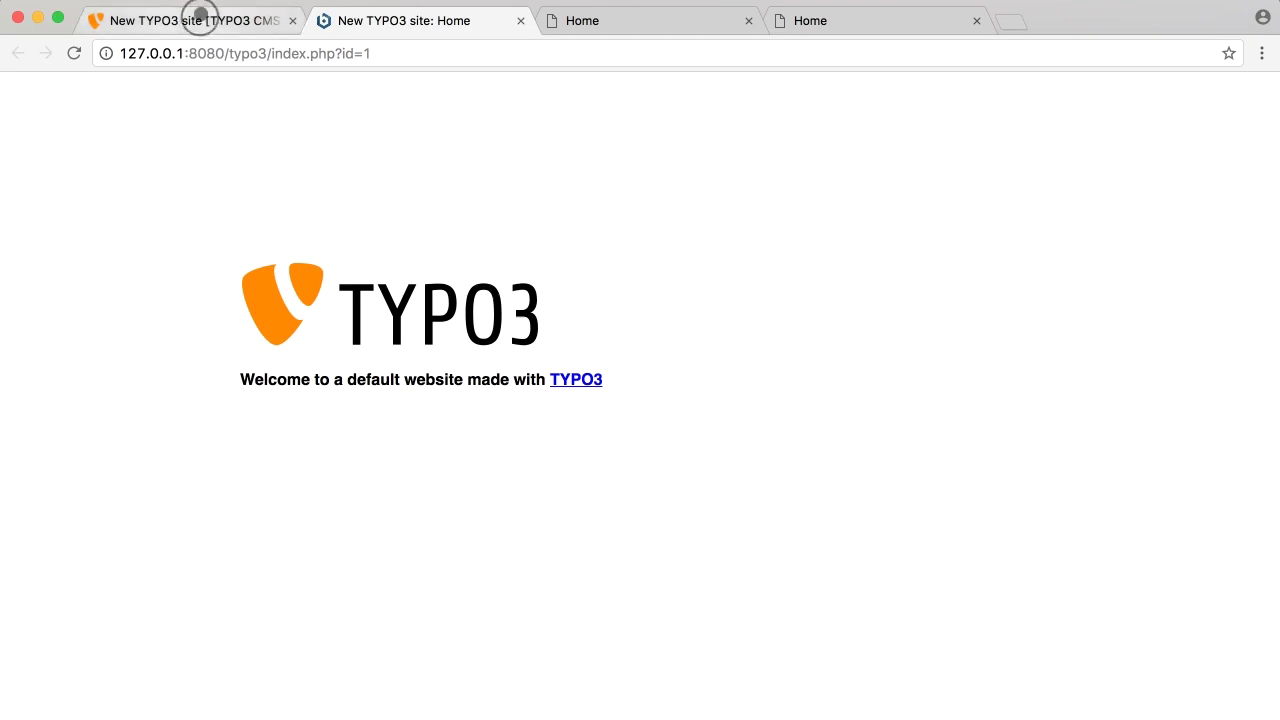
# Return to the TYPO3 backend, open the Extensions module and switch it to Get preconfigured distribution
pyautogui.click(198, 20)
pyautogui.scroll(-3, 104, 633)
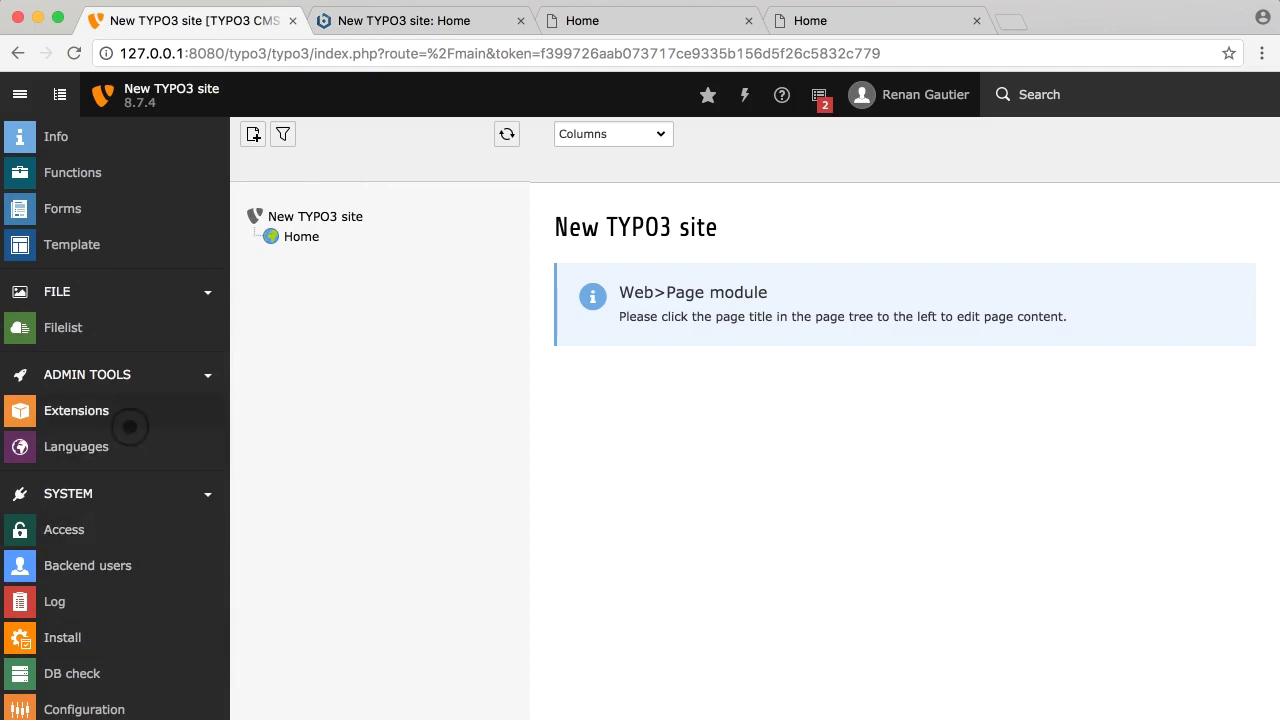
pyautogui.click(128, 424)
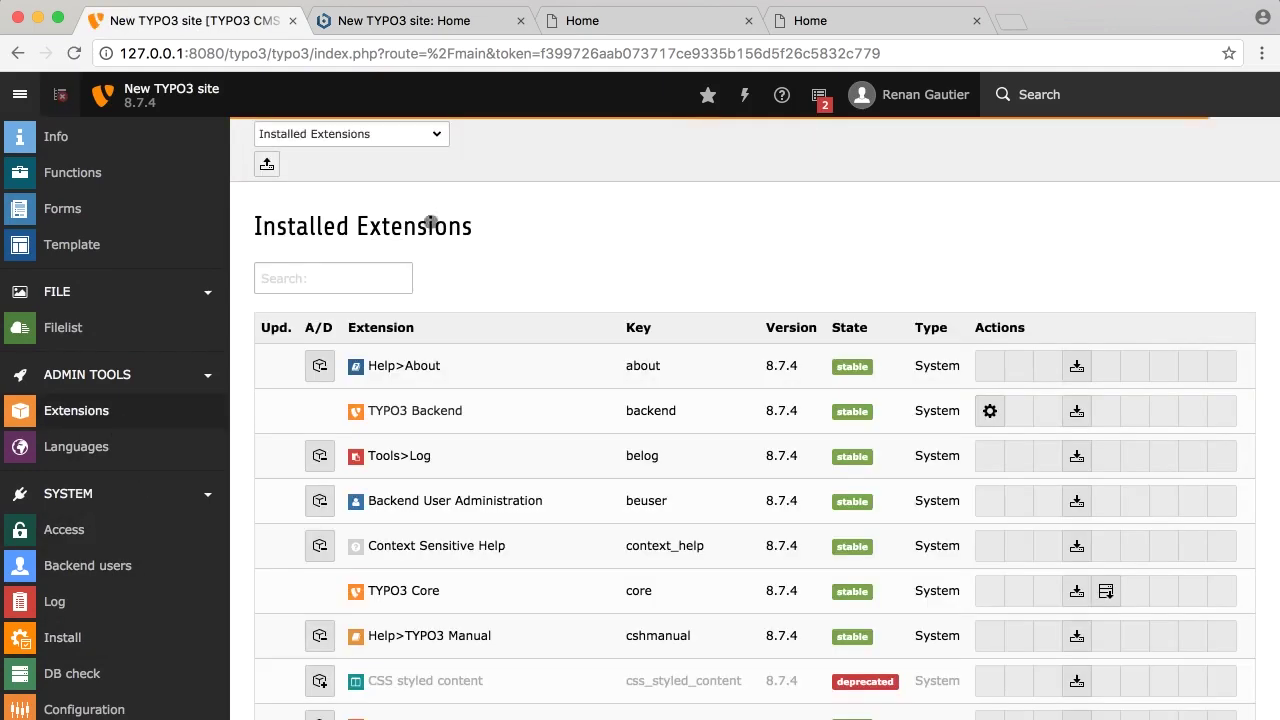
pyautogui.click(389, 132)
pyautogui.click(372, 165)
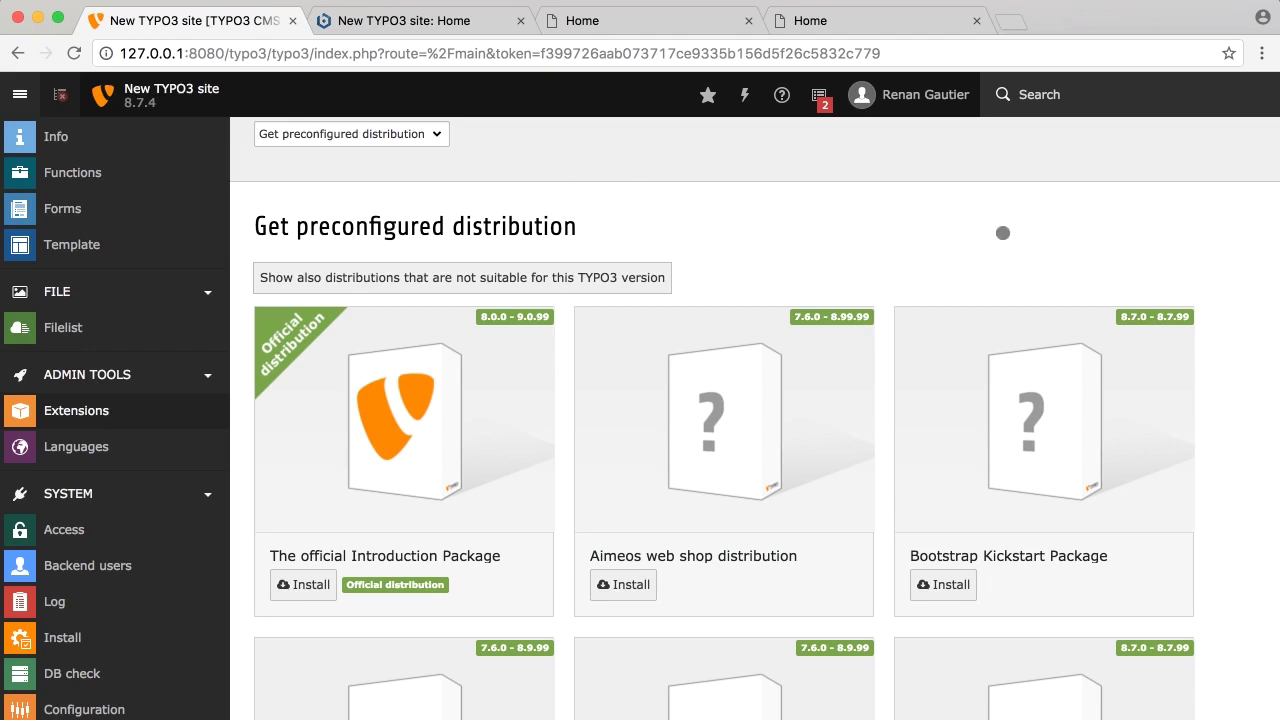
# Look through the available preconfigured distributions, checking the details of the Threeme Distribution and its website address
pyautogui.scroll(-2, 1150, 271)
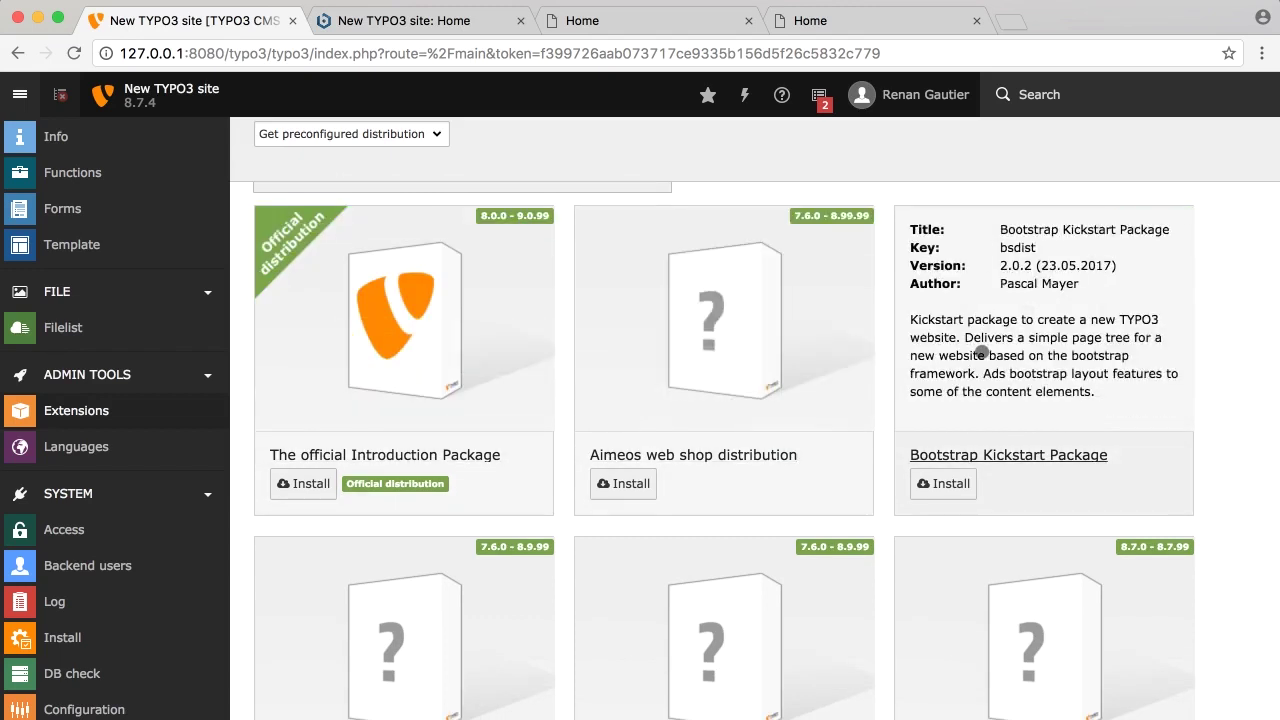
pyautogui.scroll(-2, 1000, 350)
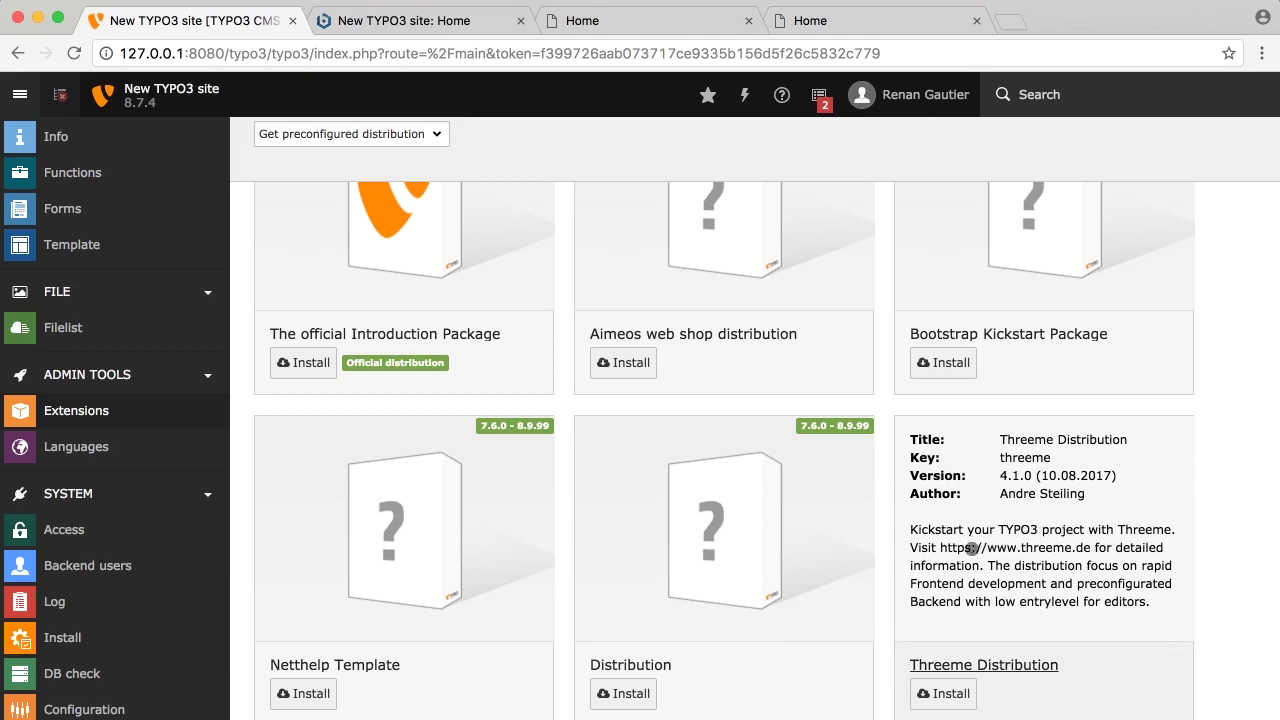
pyautogui.click(940, 546)
pyautogui.moveTo(940, 546); pyautogui.dragTo(1087, 547)
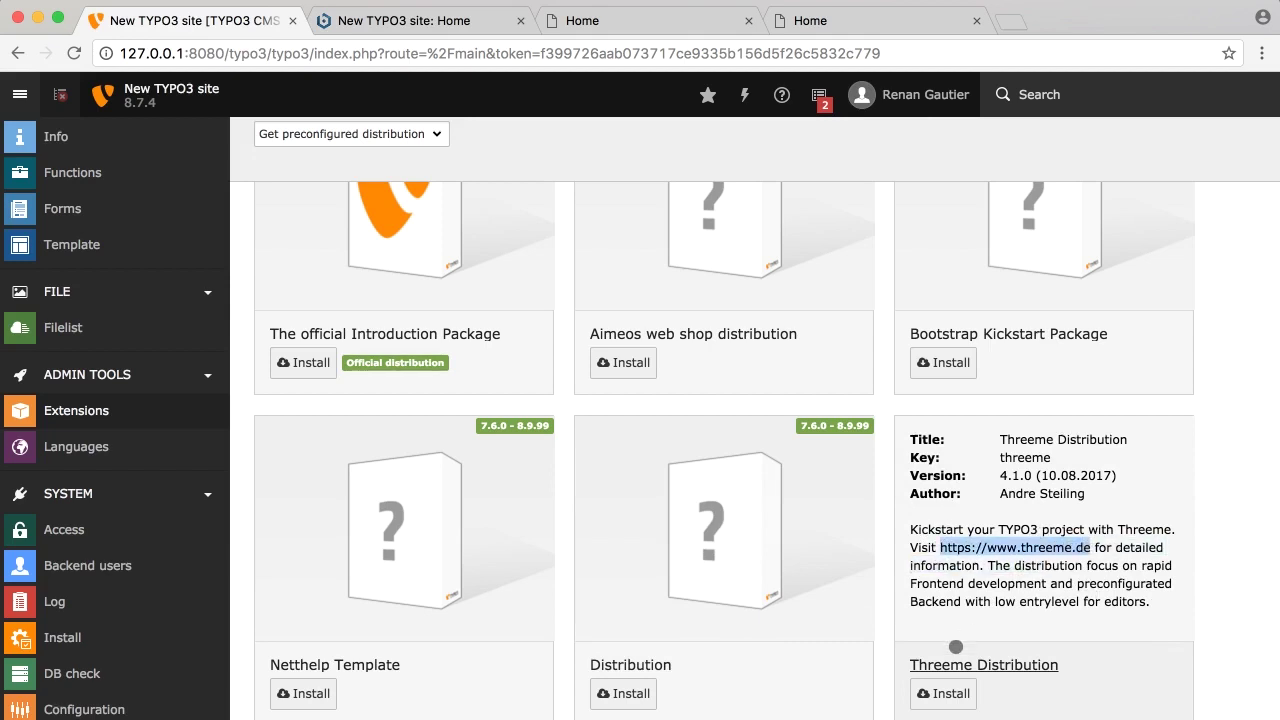
pyautogui.click(1003, 578)
pyautogui.moveTo(664, 595)
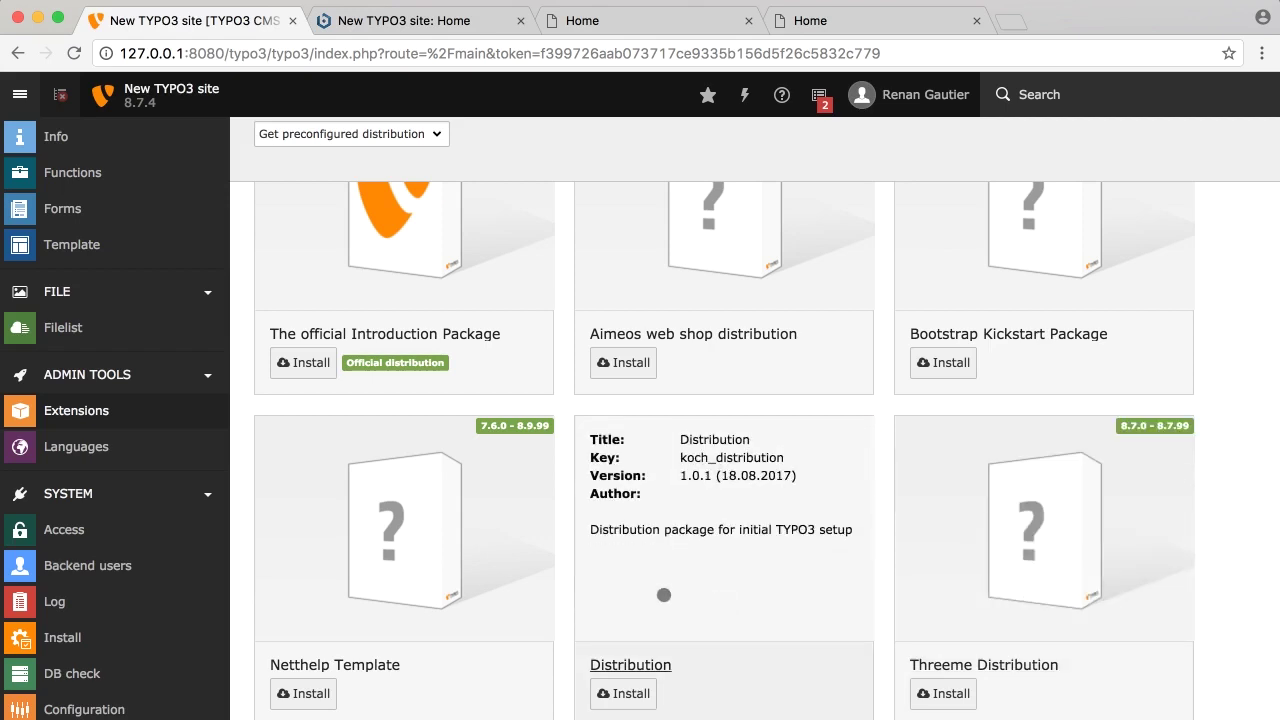
pyautogui.scroll(3, 480, 532)
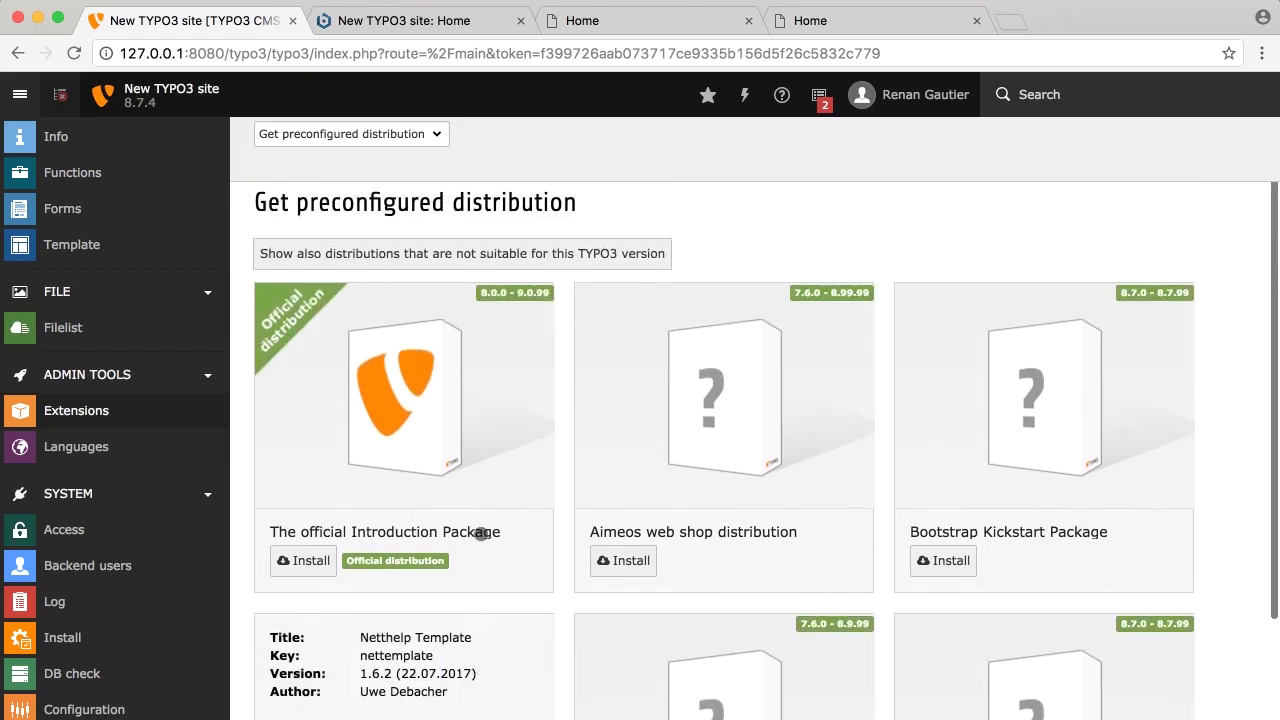
# Switch the extension manager to Get Extensions and search for t3kit
pyautogui.click(338, 134)
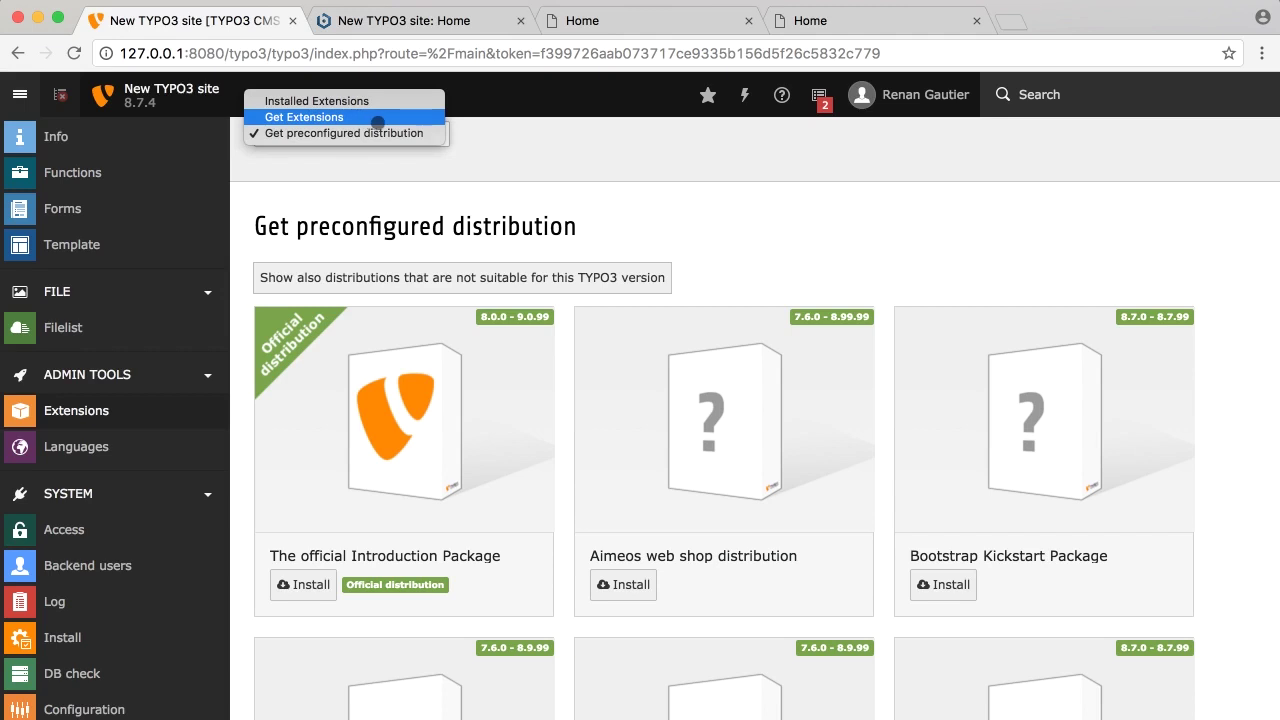
pyautogui.click(372, 118)
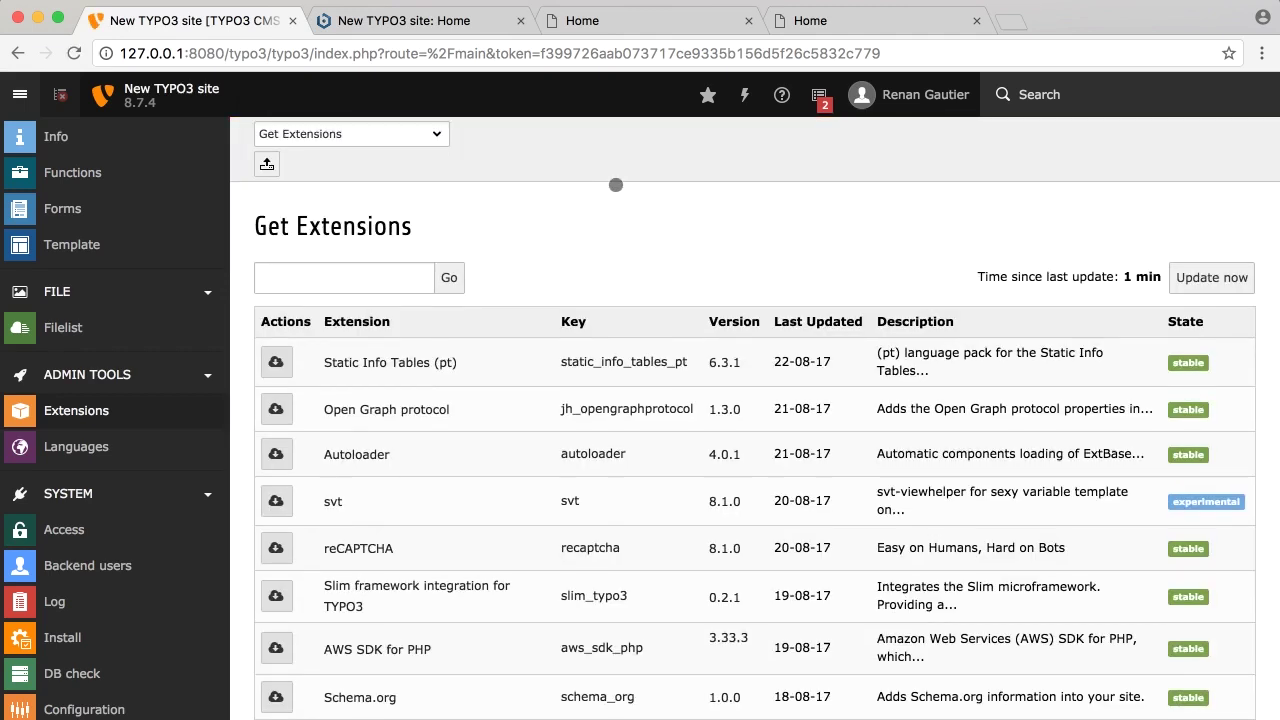
pyautogui.click(366, 272)
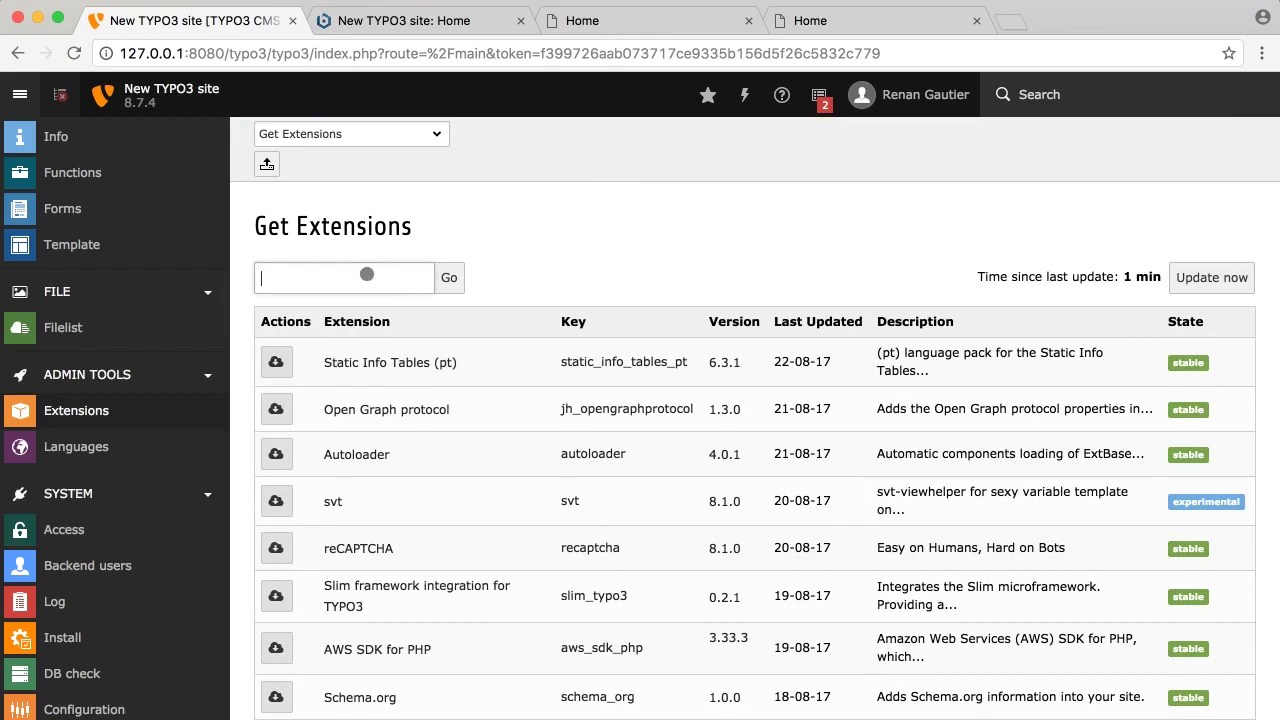
pyautogui.write('t3kit')
pyautogui.press('Return')
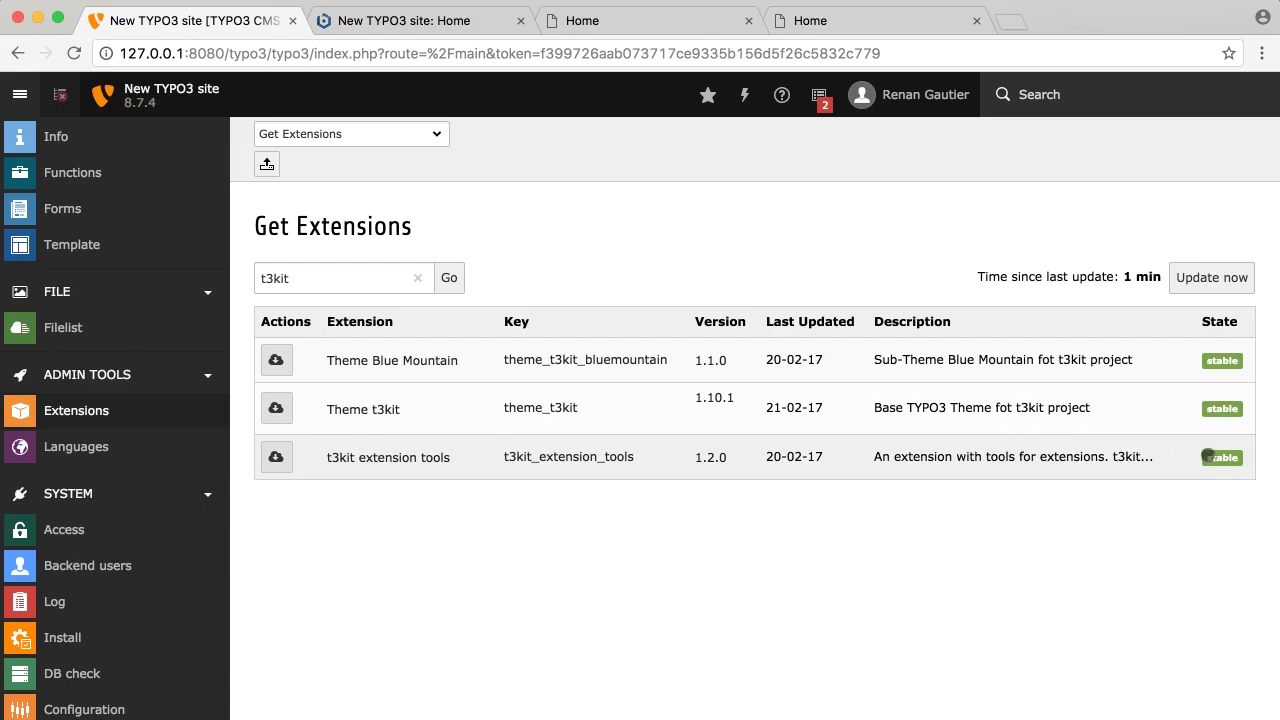
# Try to install the Theme t3kit extension with its dependencies resolved automatically, and read through the dependency report
pyautogui.click(274, 406)
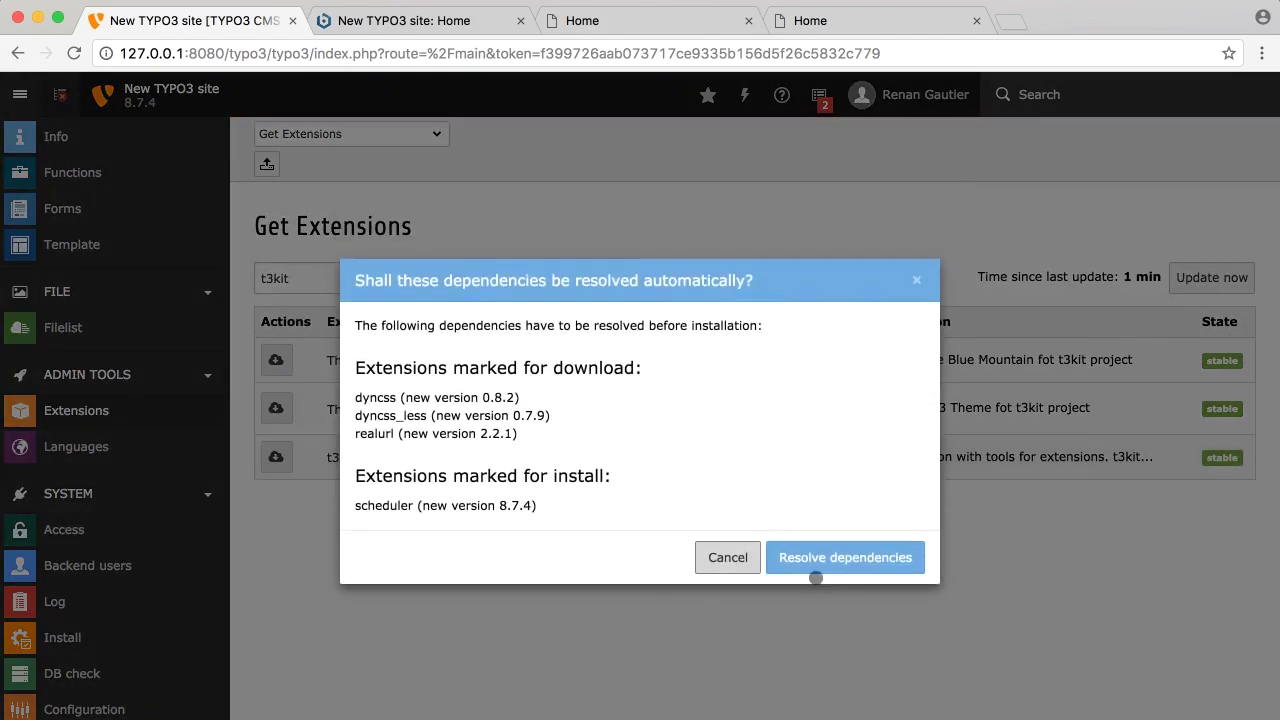
pyautogui.click(821, 562)
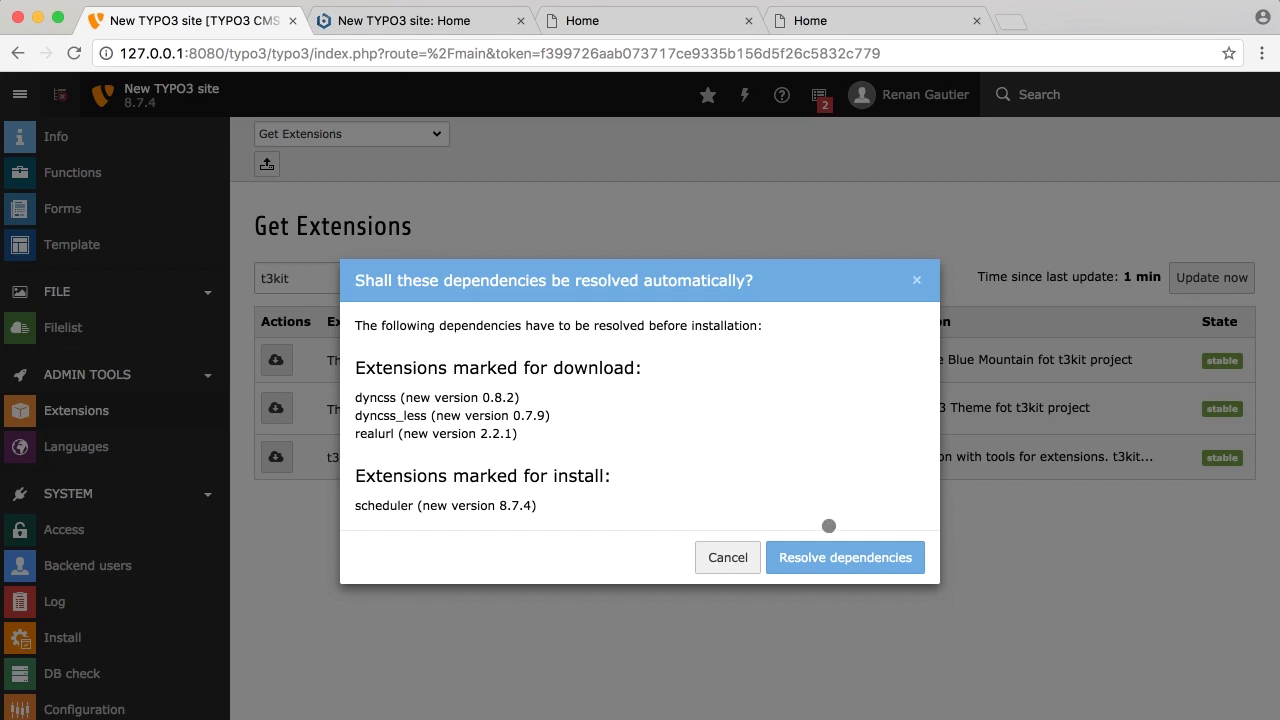
pyautogui.click(826, 557)
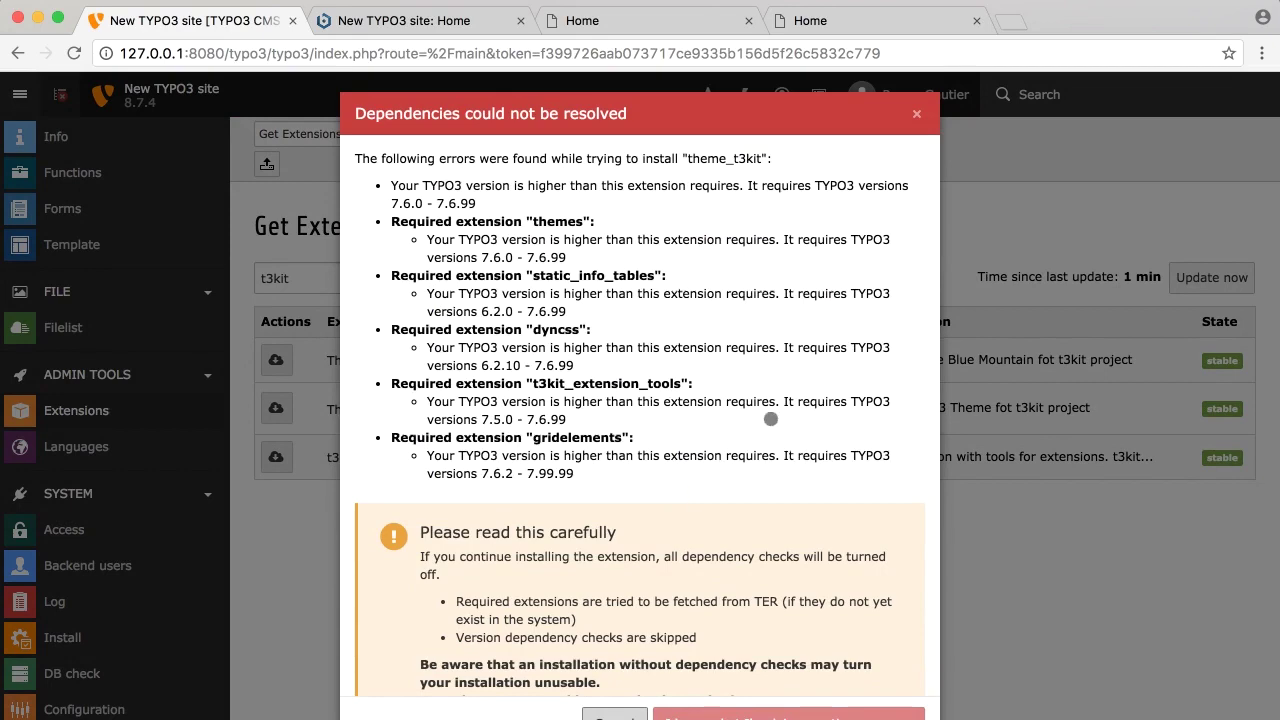
pyautogui.scroll(-1, 785, 428)
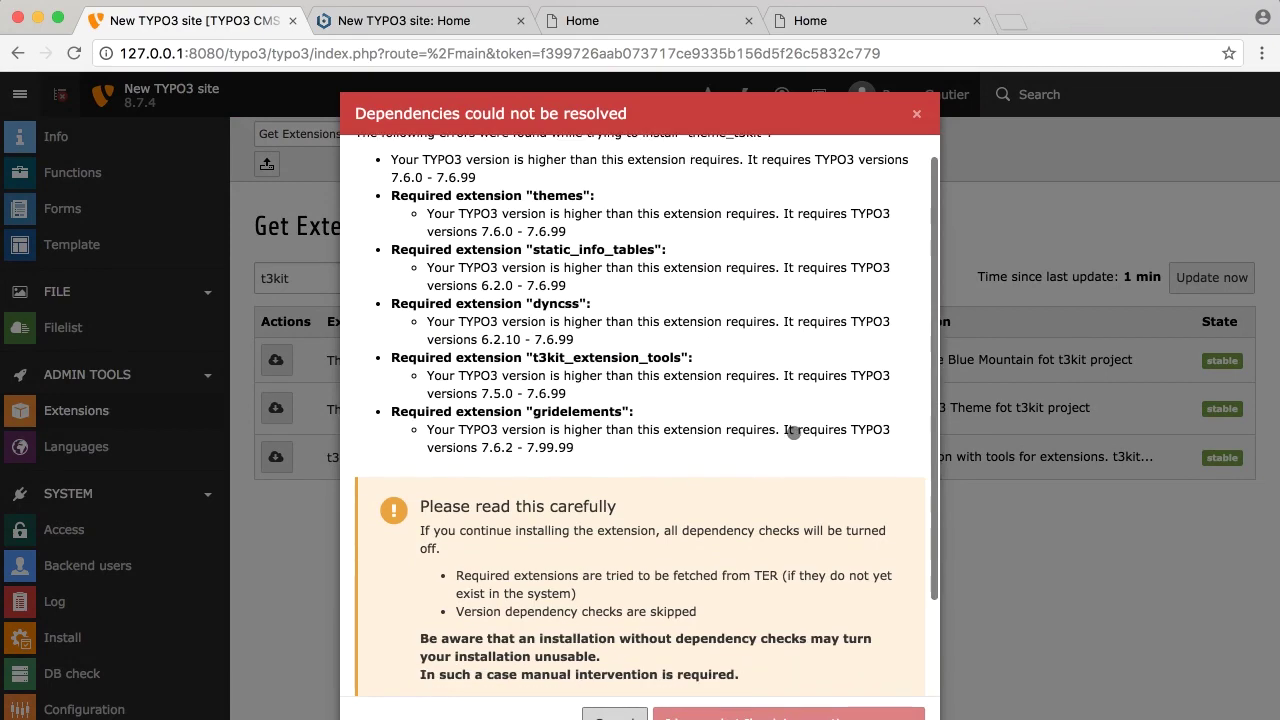
pyautogui.scroll(1, 793, 432)
pyautogui.scroll(1, 793, 432)
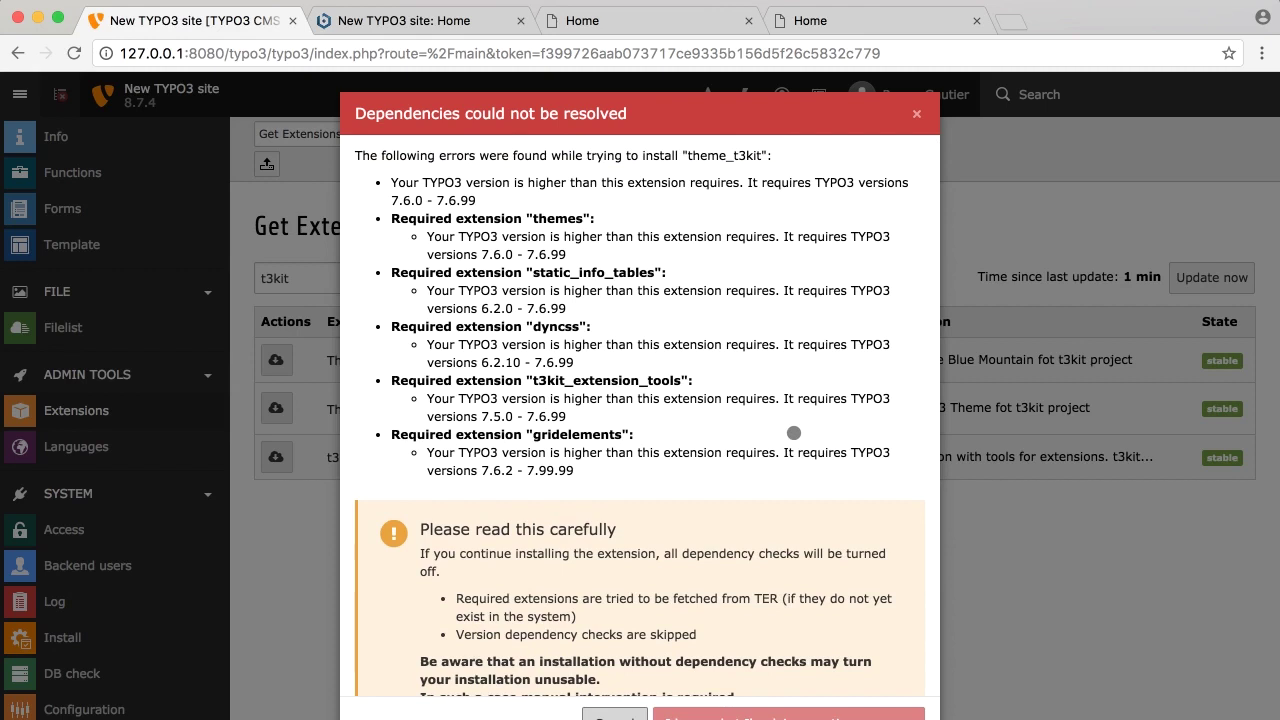
pyautogui.scroll(1, 793, 432)
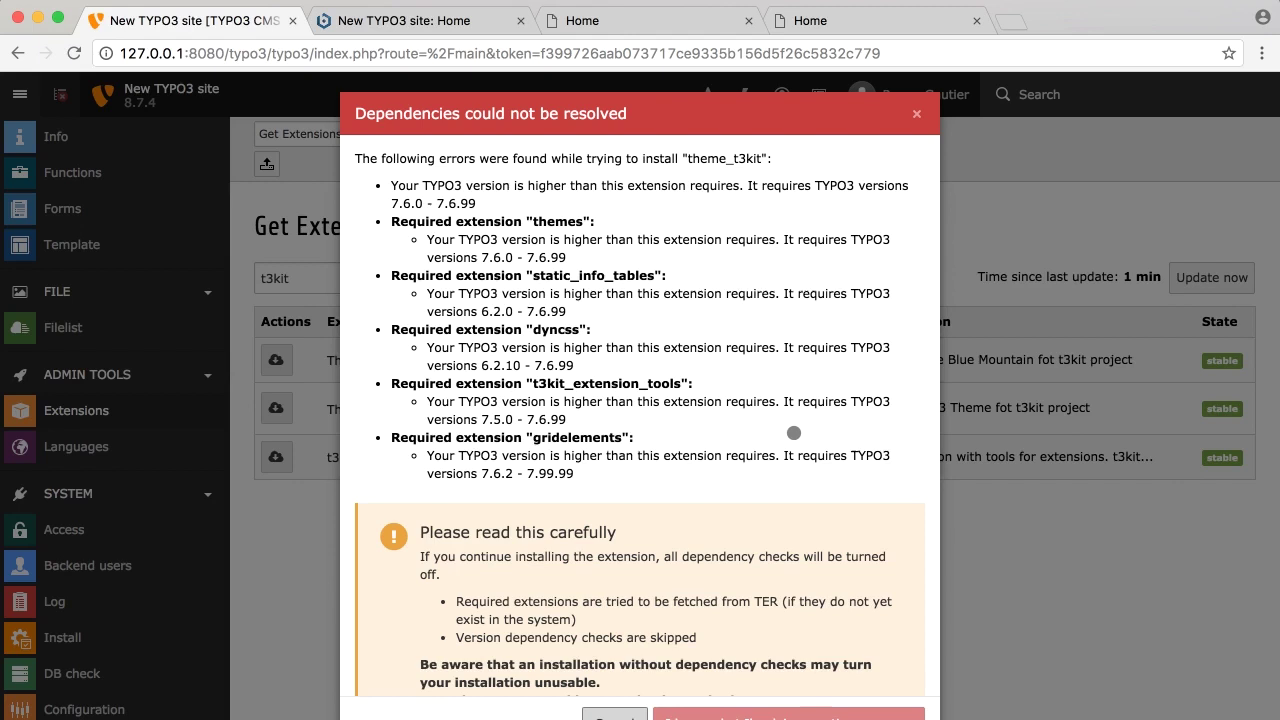
pyautogui.scroll(-5, 793, 433)
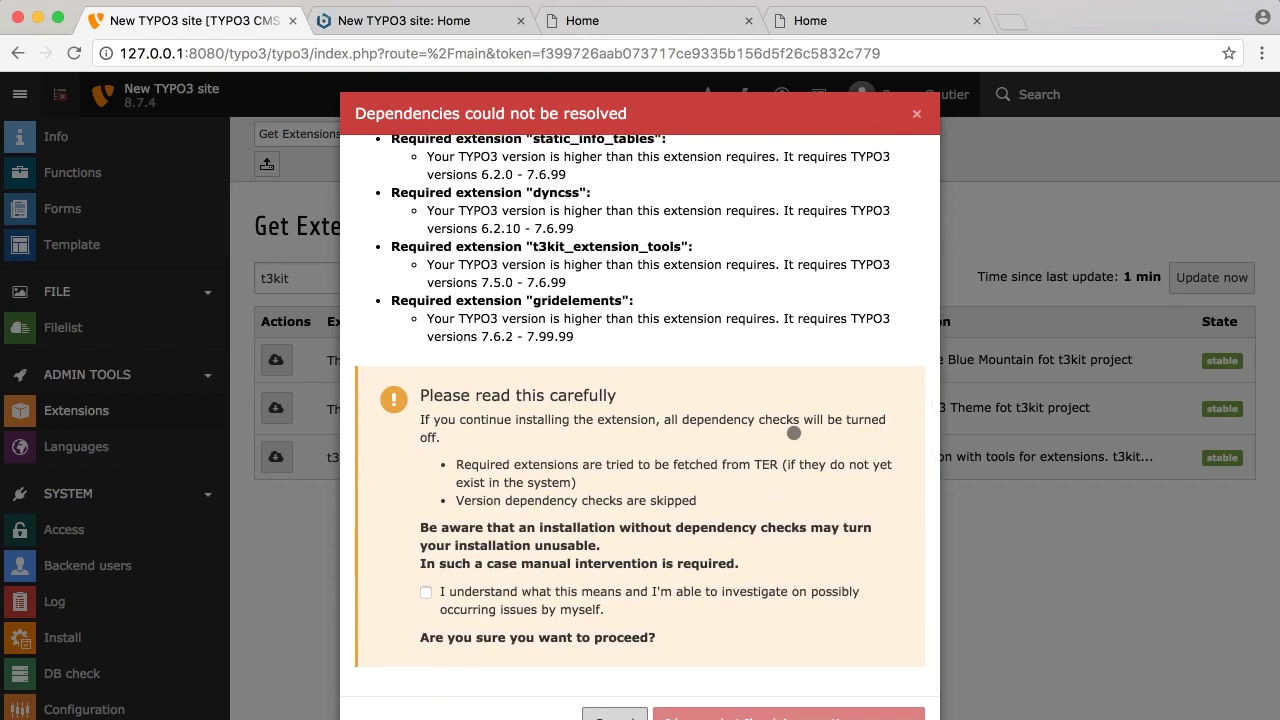
pyautogui.scroll(5, 793, 433)
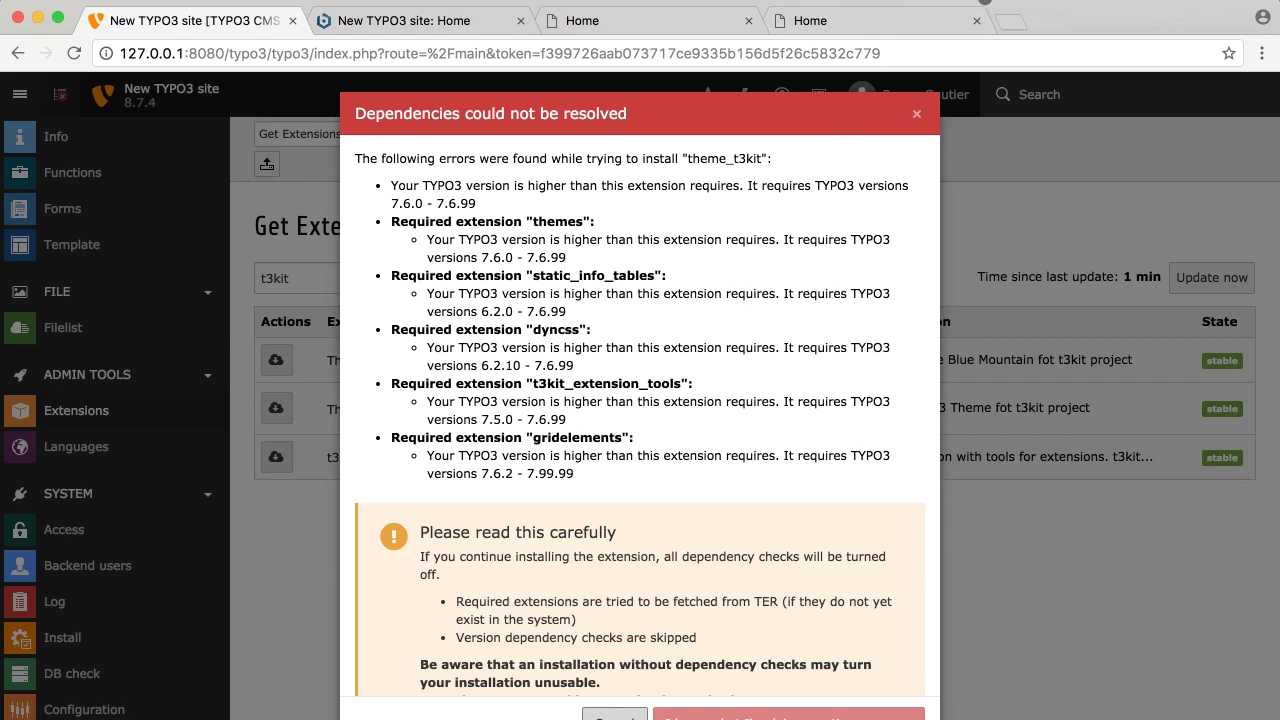
# Open github.com in a new browser tab and search it for theme
pyautogui.click(1008, 20)
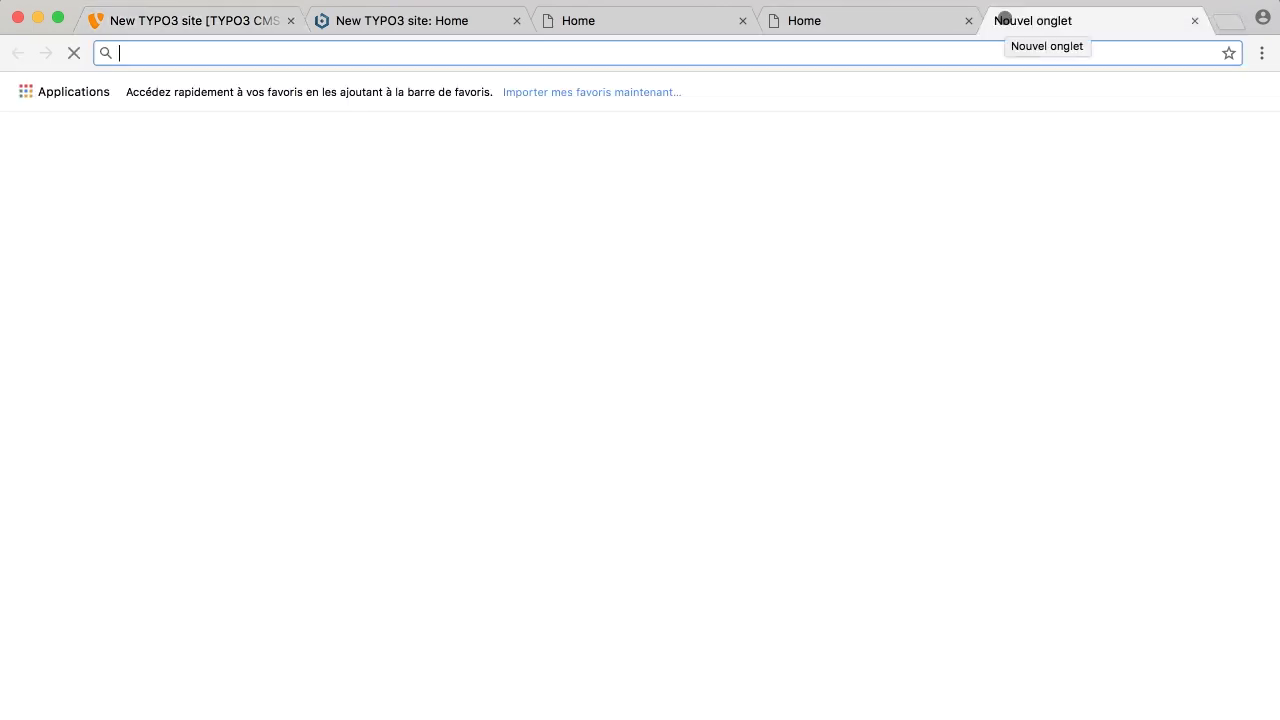
pyautogui.write('github.com')
pyautogui.press('Return')
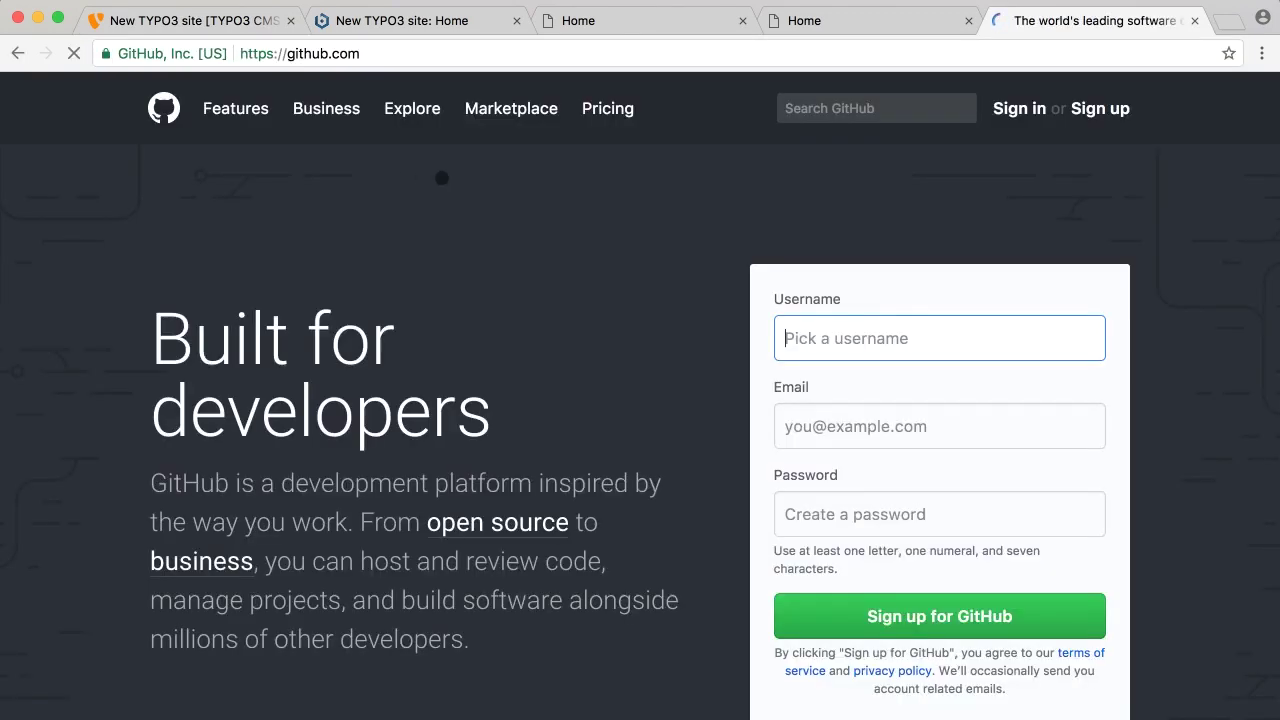
pyautogui.click(832, 110)
pyautogui.write('t3')
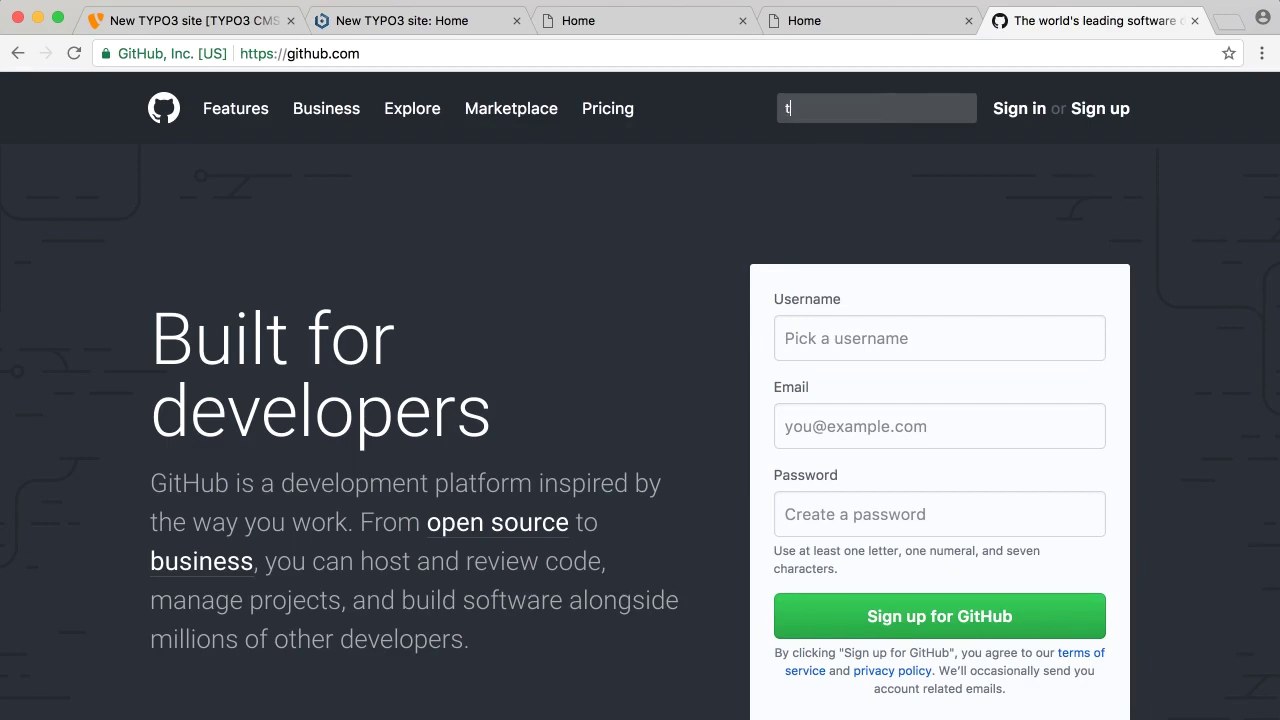
pyautogui.press('BackSpace')
pyautogui.write('hm')
pyautogui.press('BackSpace')
pyautogui.press('BackSpace')
pyautogui.write('heme')
pyautogui.press('Return')
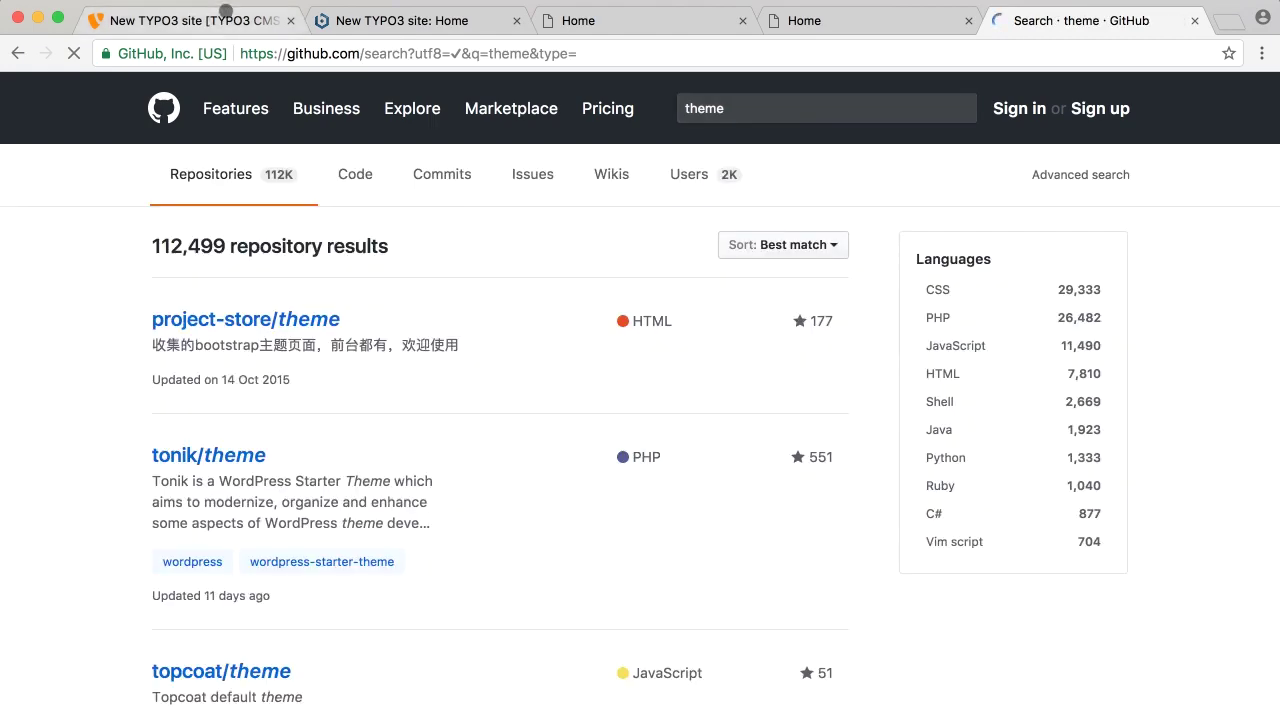
# Check the required extension's name in the TYPO3 dependency report and change the GitHub search to themes
pyautogui.click(226, 12)
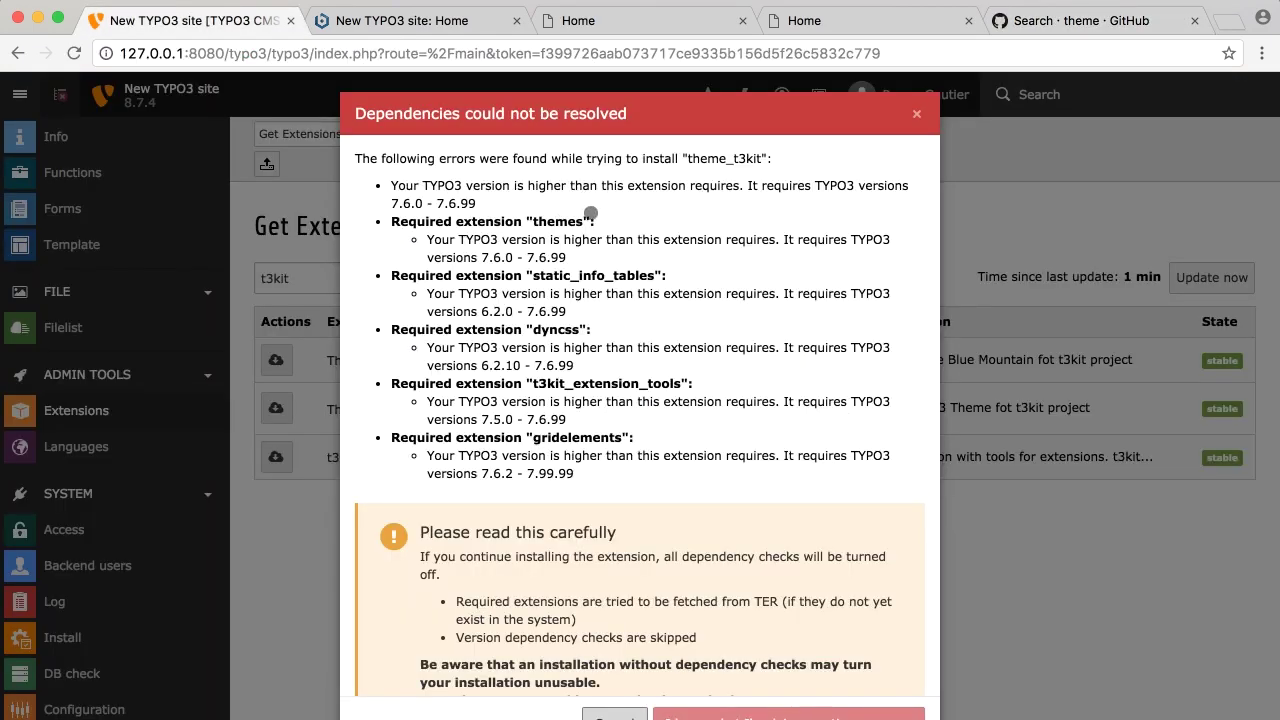
pyautogui.click(1088, 20)
pyautogui.click(770, 108)
pyautogui.write('s')
pyautogui.press('Return')
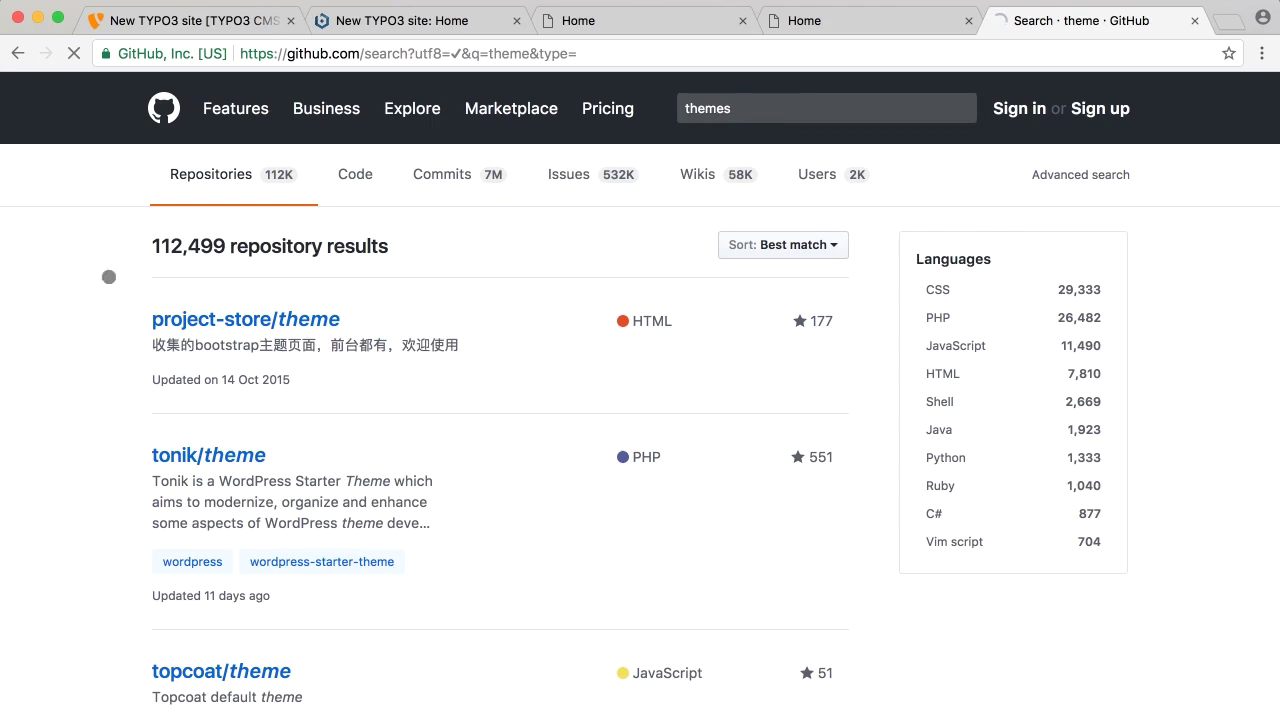
# Refine the GitHub search to typo3 themes and open the typo3-themes/themes repository
pyautogui.click(684, 108)
pyautogui.write('typo3')
pyautogui.press('Return')
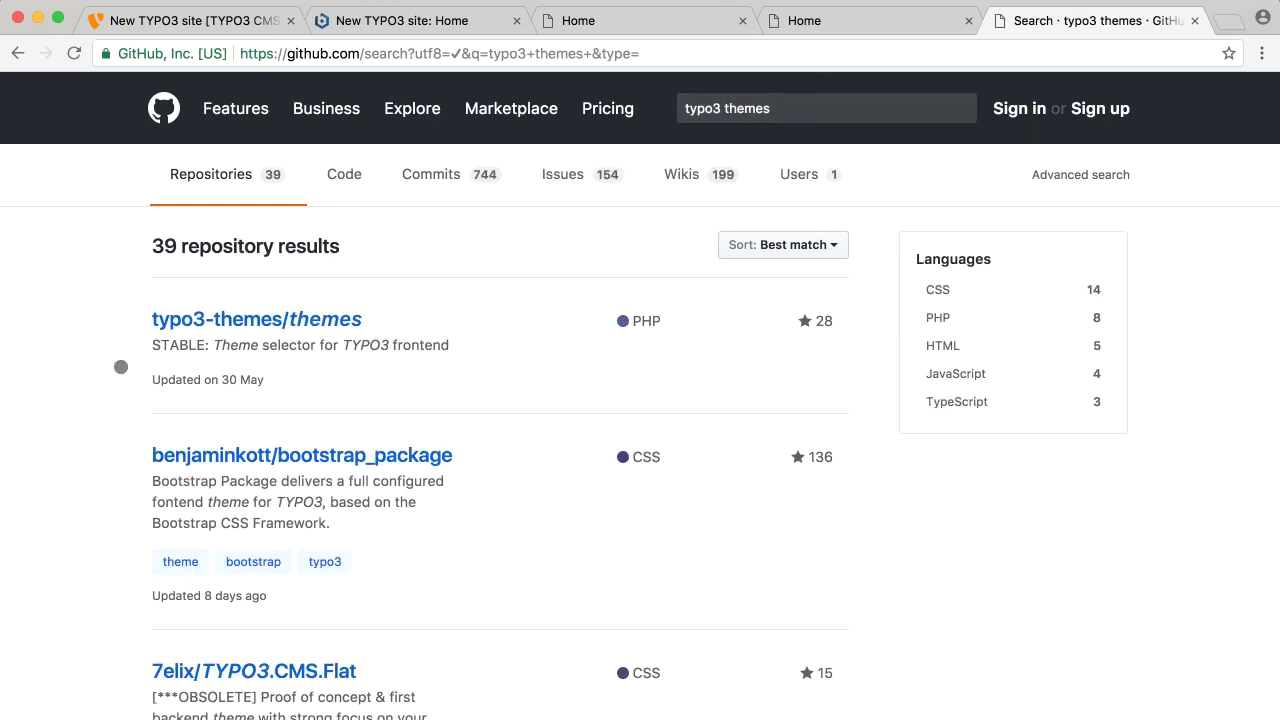
pyautogui.click(240, 320)
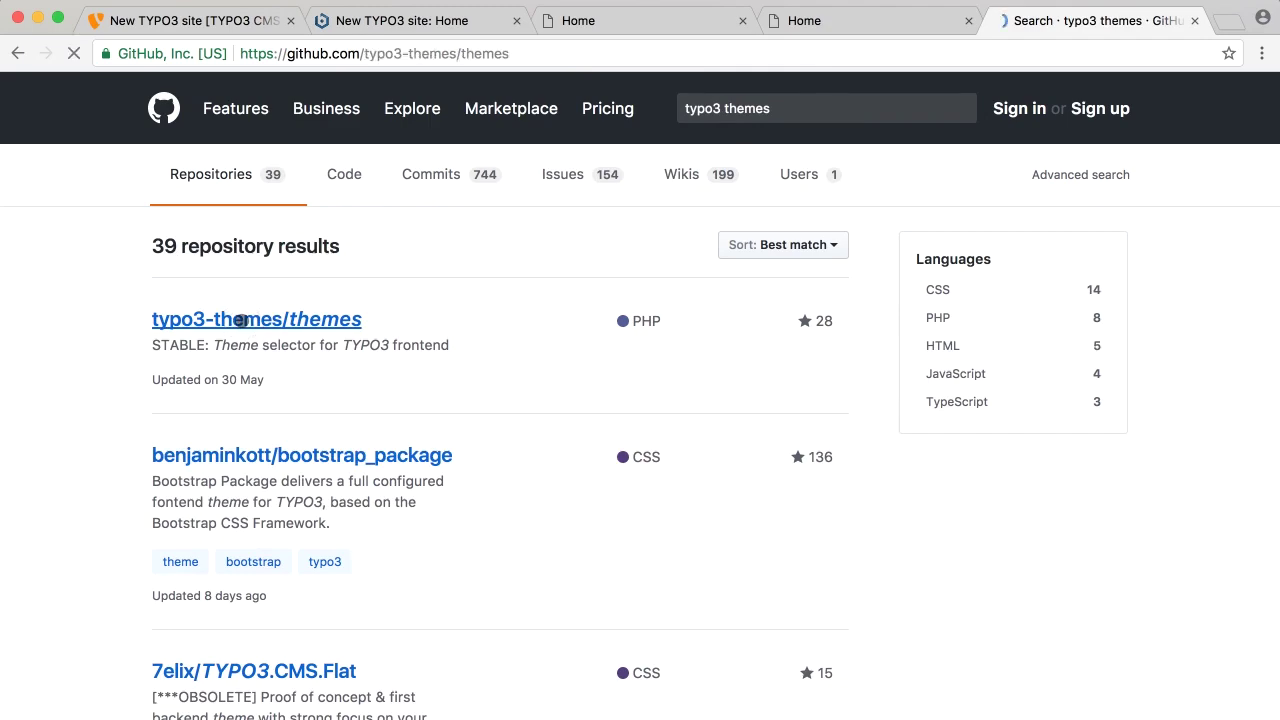
# Examine the repository's file list and its available branches, then close the branch list without switching from master
pyautogui.scroll(-5, 381, 481)
pyautogui.scroll(-2, 381, 481)
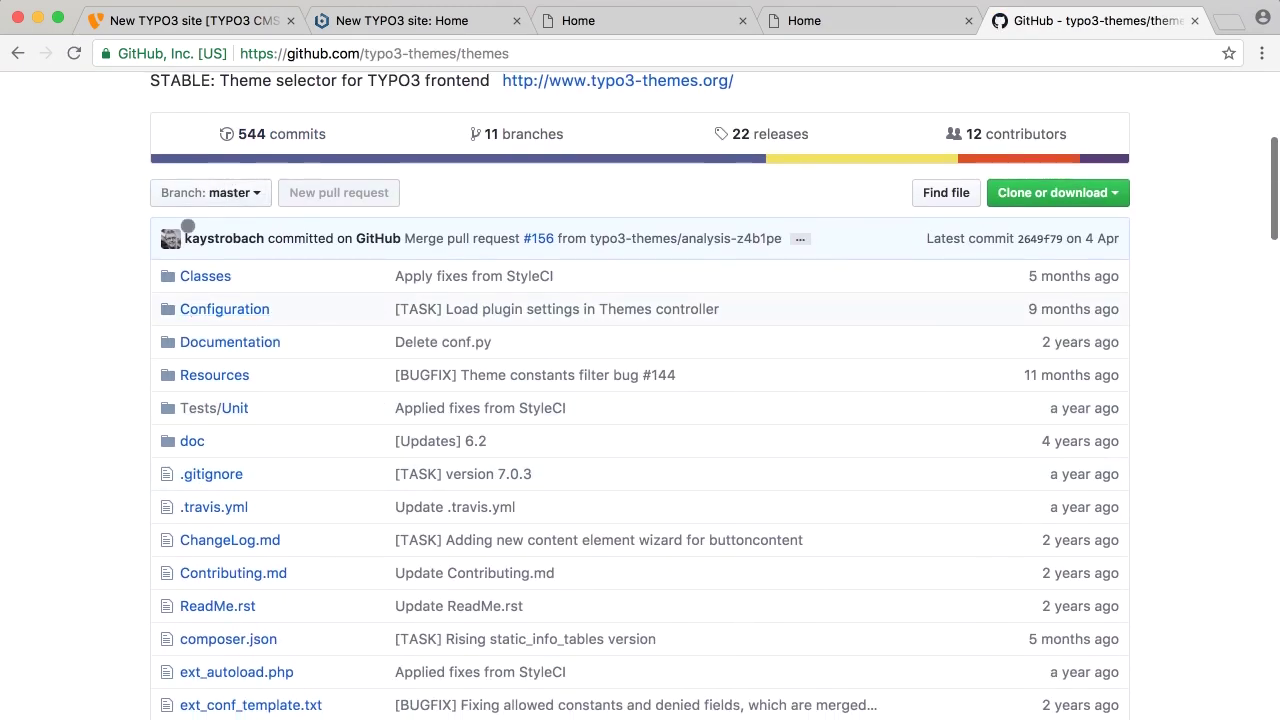
pyautogui.scroll(-2, 105, 421)
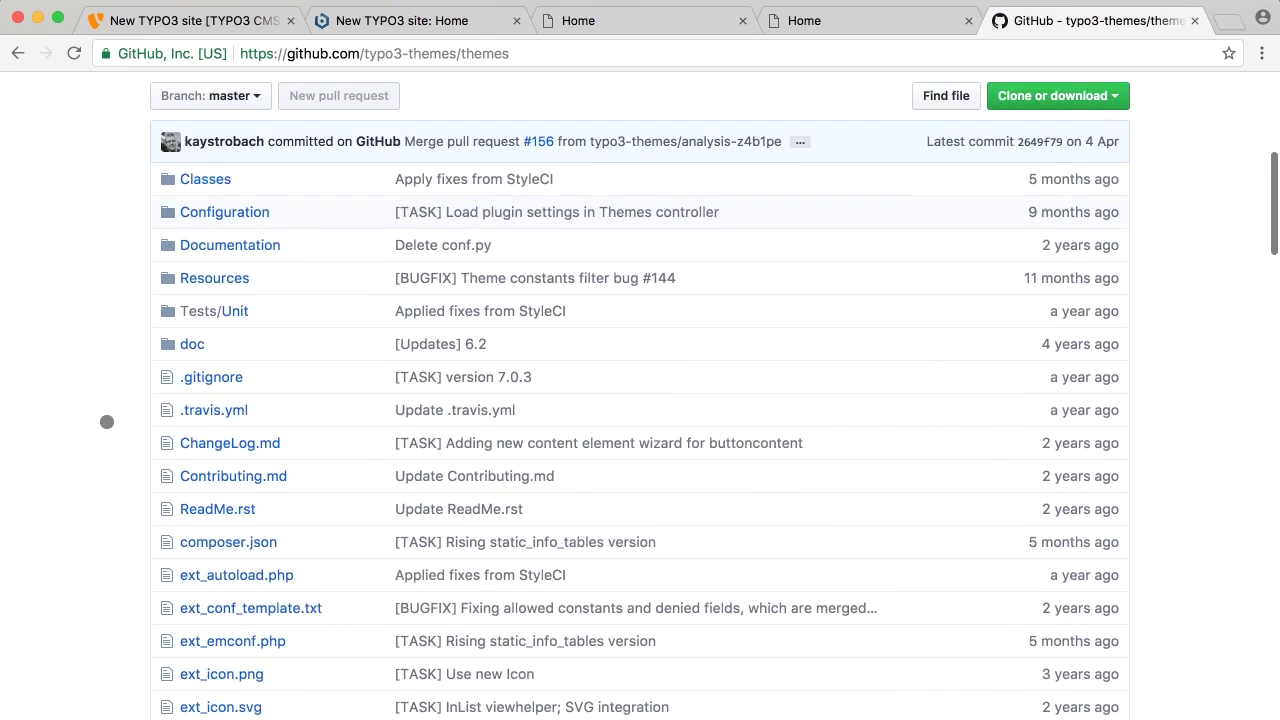
pyautogui.scroll(1, 107, 421)
pyautogui.click(238, 133)
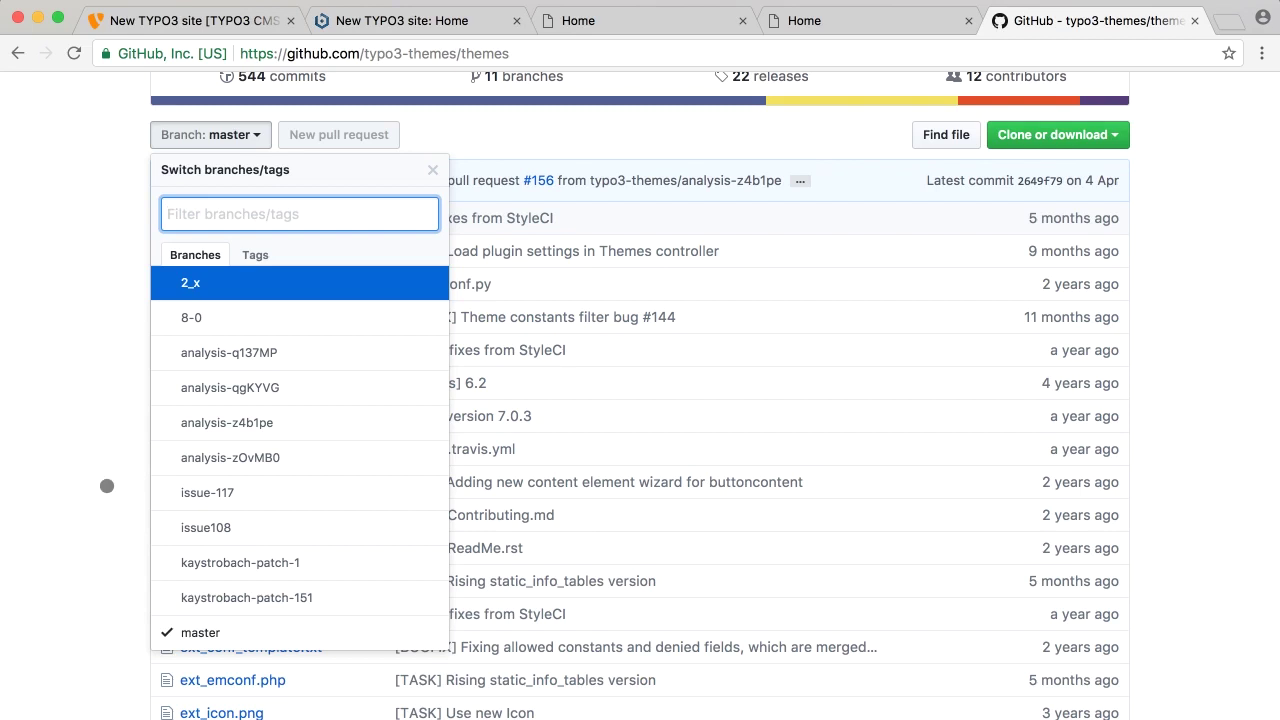
pyautogui.press('Down')
pyautogui.press('Down')
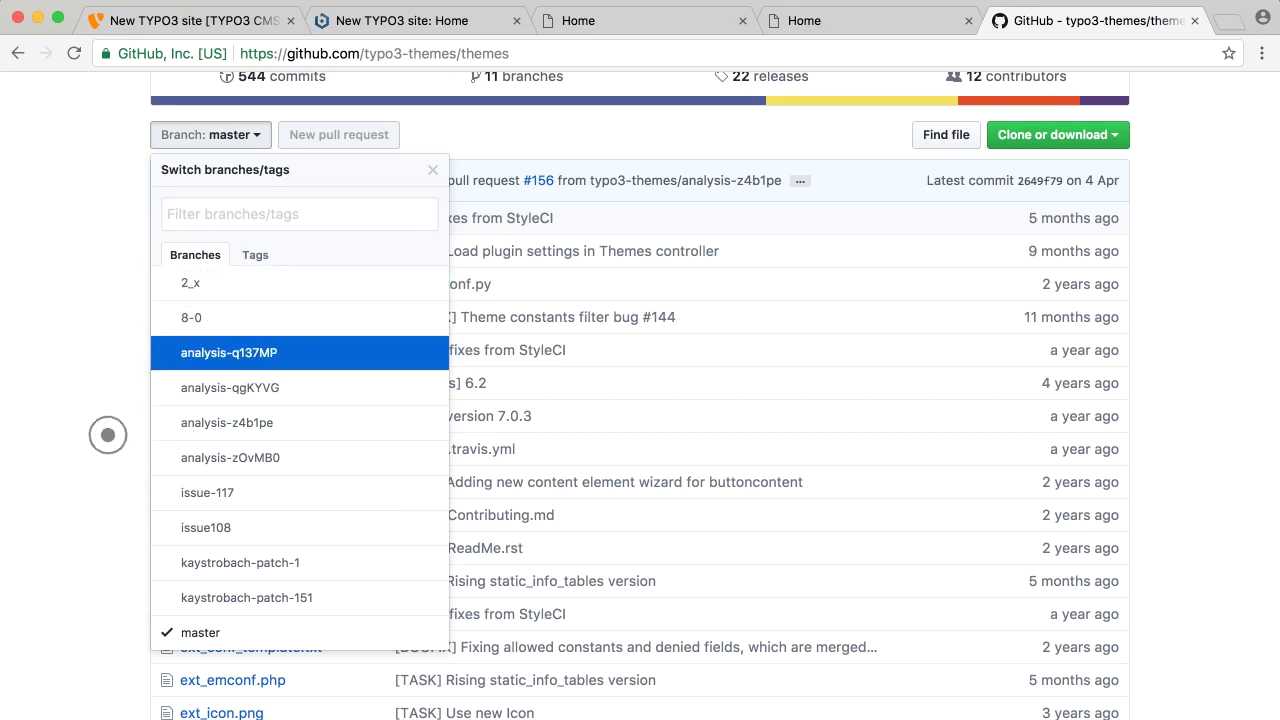
pyautogui.click(103, 431)
# Open the repository's ext_emconf.php file and view its version and TYPO3 dependency constraints
pyautogui.scroll(-4, 103, 431)
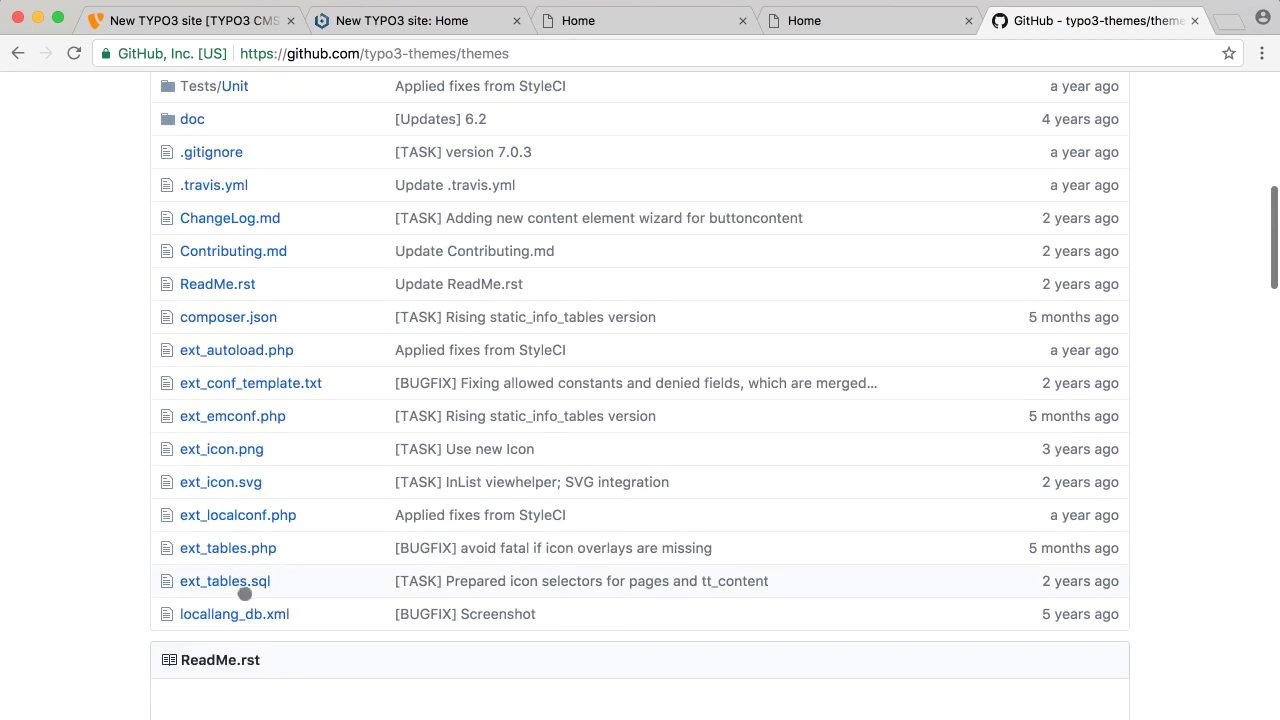
pyautogui.click(220, 416)
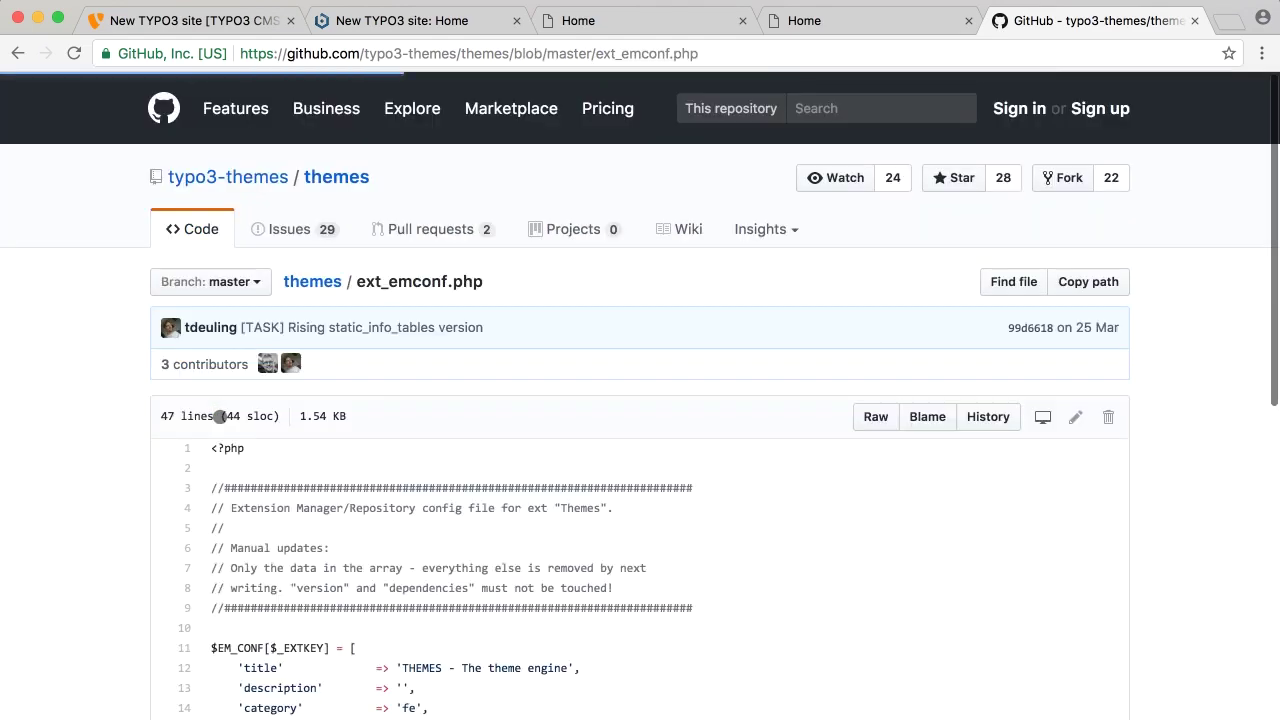
pyautogui.scroll(-5, 55, 560)
pyautogui.scroll(-2, 55, 560)
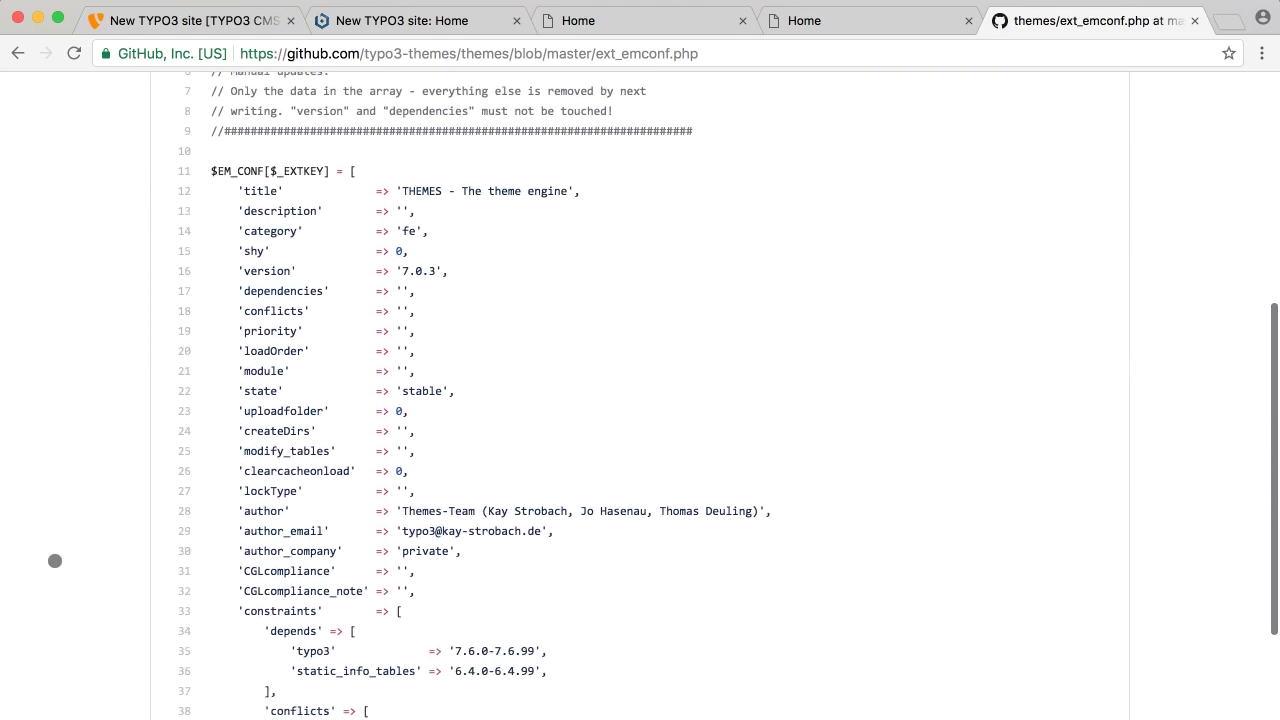
# Check the dependency constraints in master's ext_emconf.php and switch the themes repository to the 8-0 branch
pyautogui.scroll(-3, 55, 560)
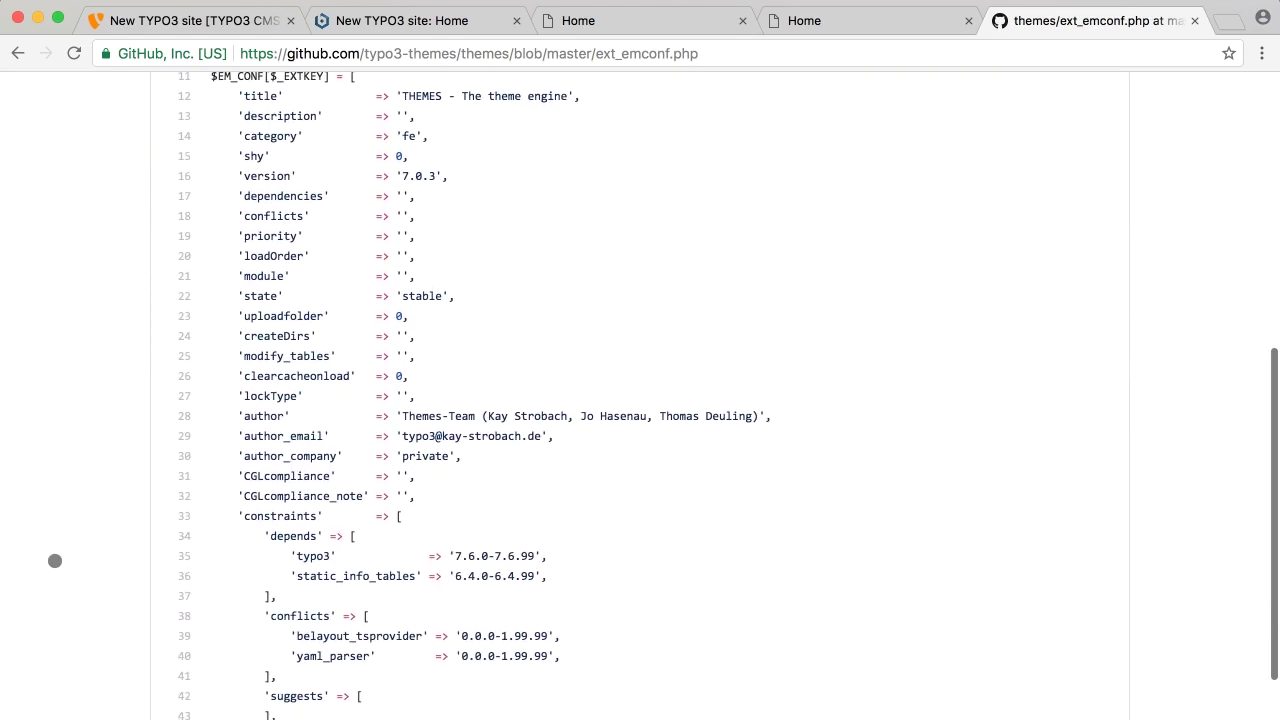
pyautogui.scroll(-2, 55, 560)
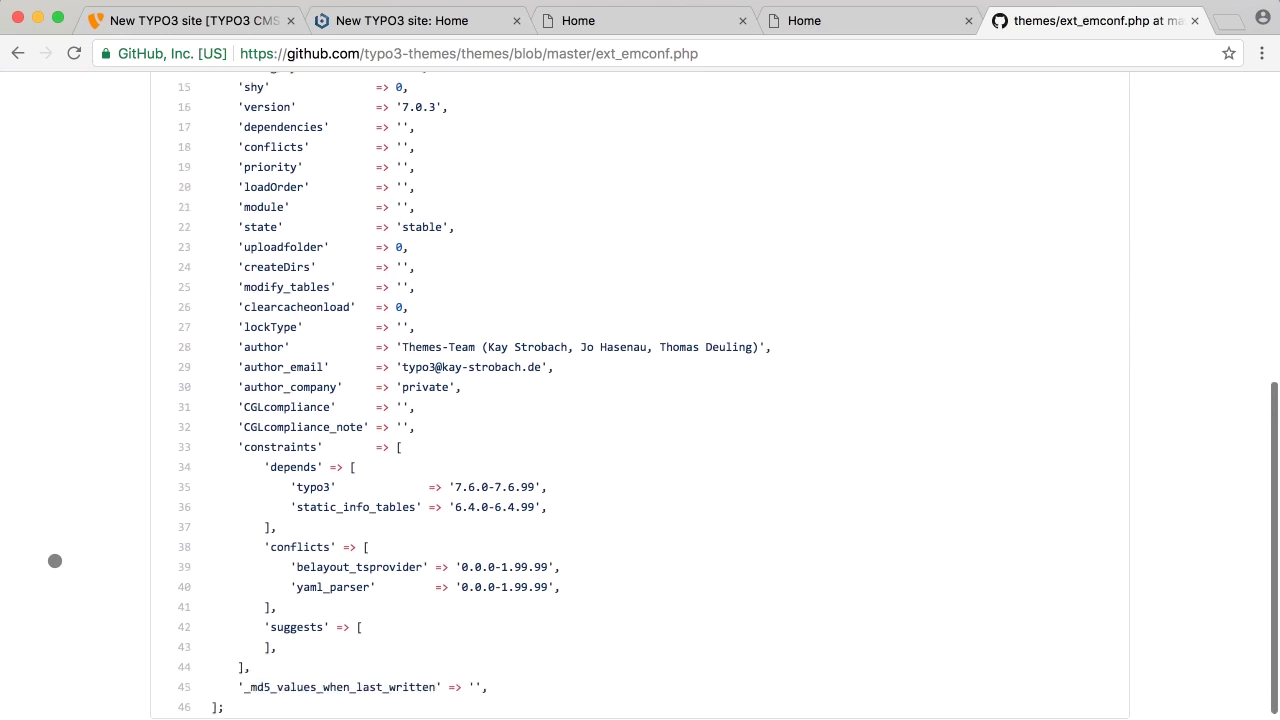
pyautogui.scroll(1, 55, 560)
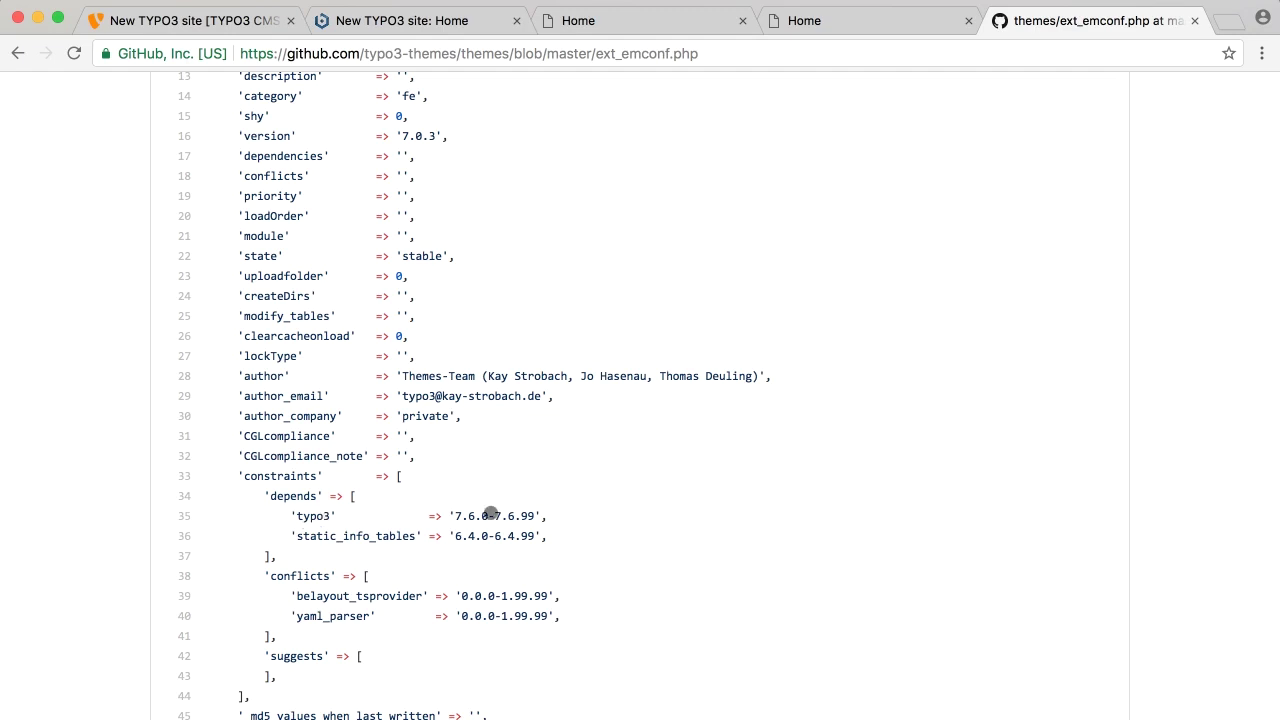
pyautogui.scroll(1, 149, 166)
pyautogui.click(17, 53)
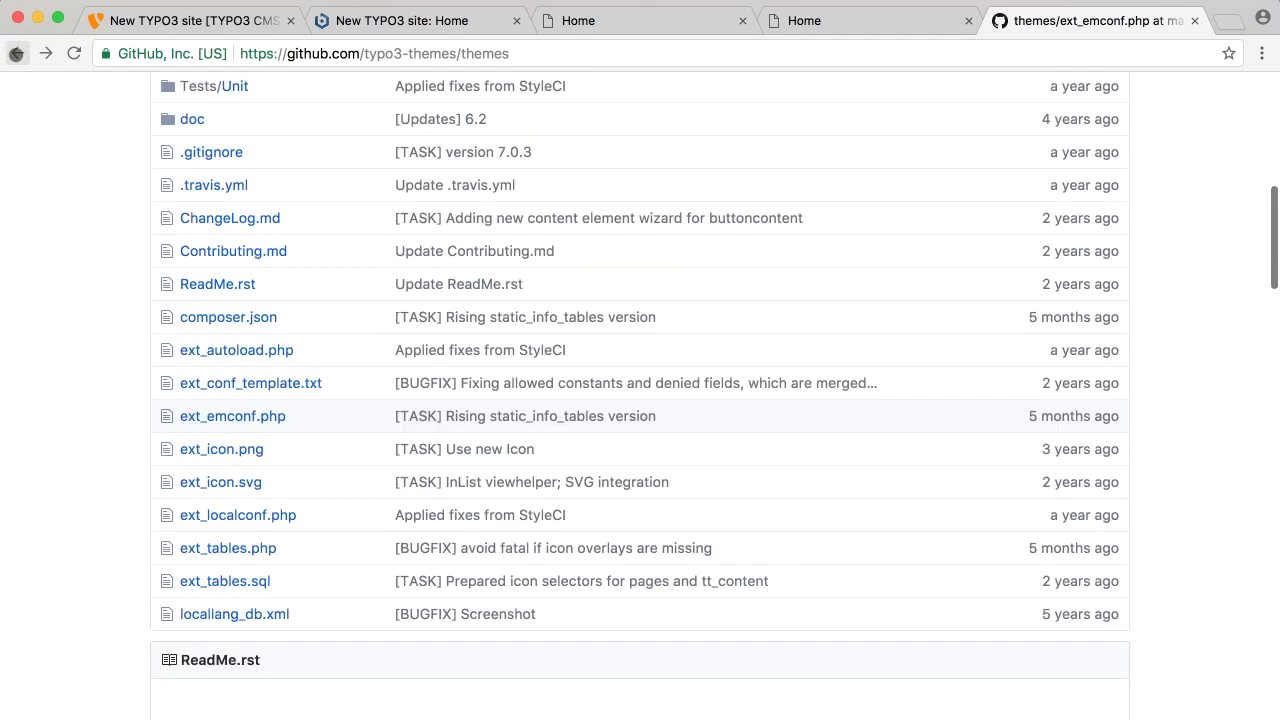
pyautogui.click(227, 232)
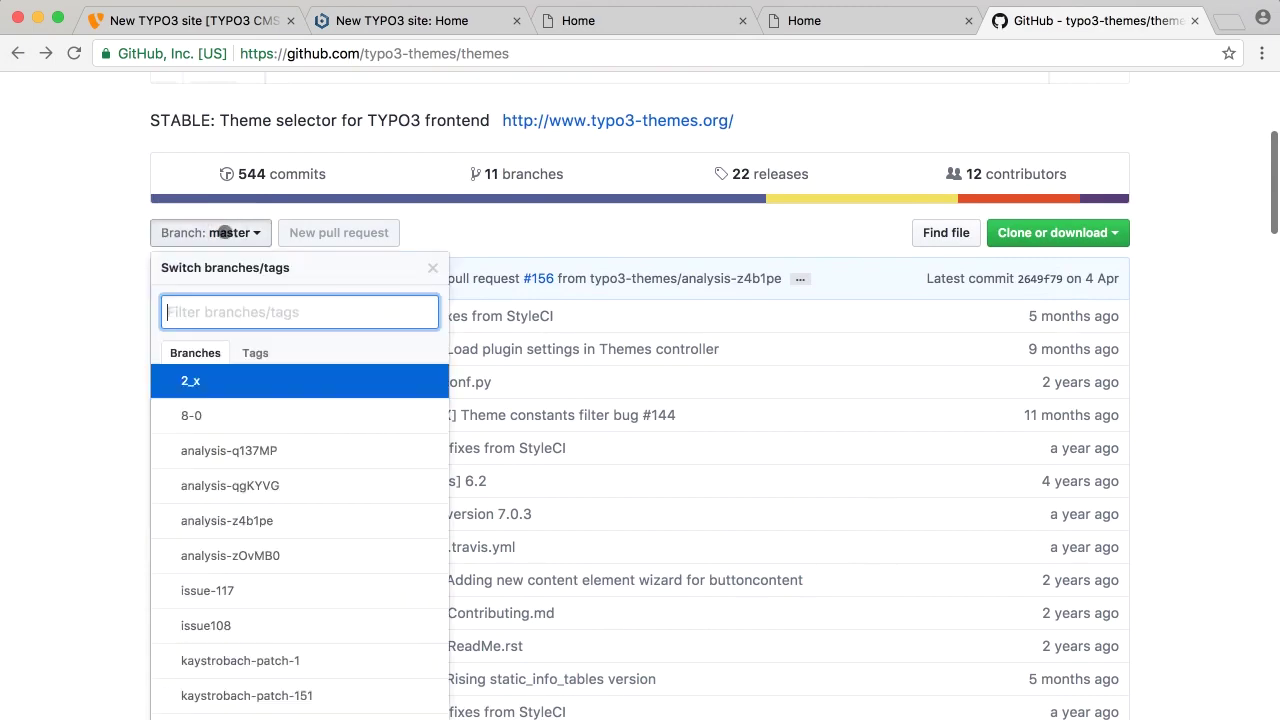
pyautogui.click(158, 410)
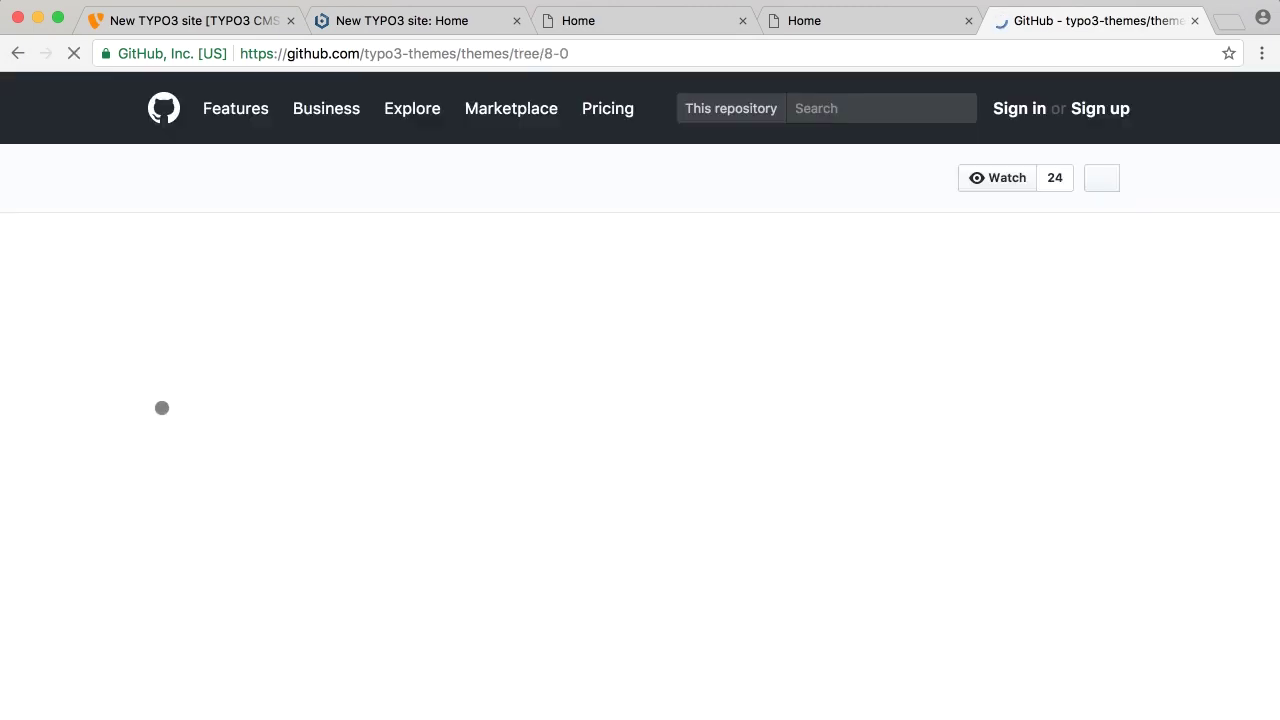
# Open ext_emconf.php in the 8-0 branch and examine its TYPO3 version constraint
pyautogui.scroll(-8, 92, 664)
pyautogui.scroll(-6, 92, 664)
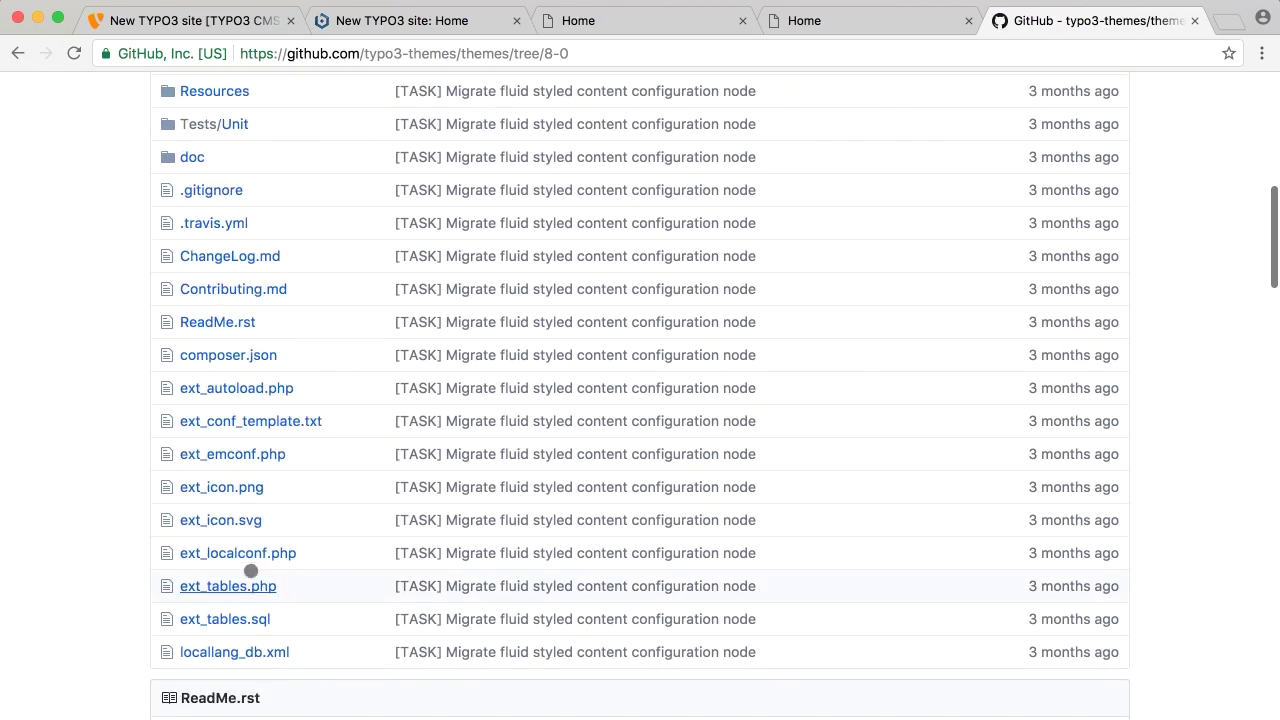
pyautogui.click(220, 454)
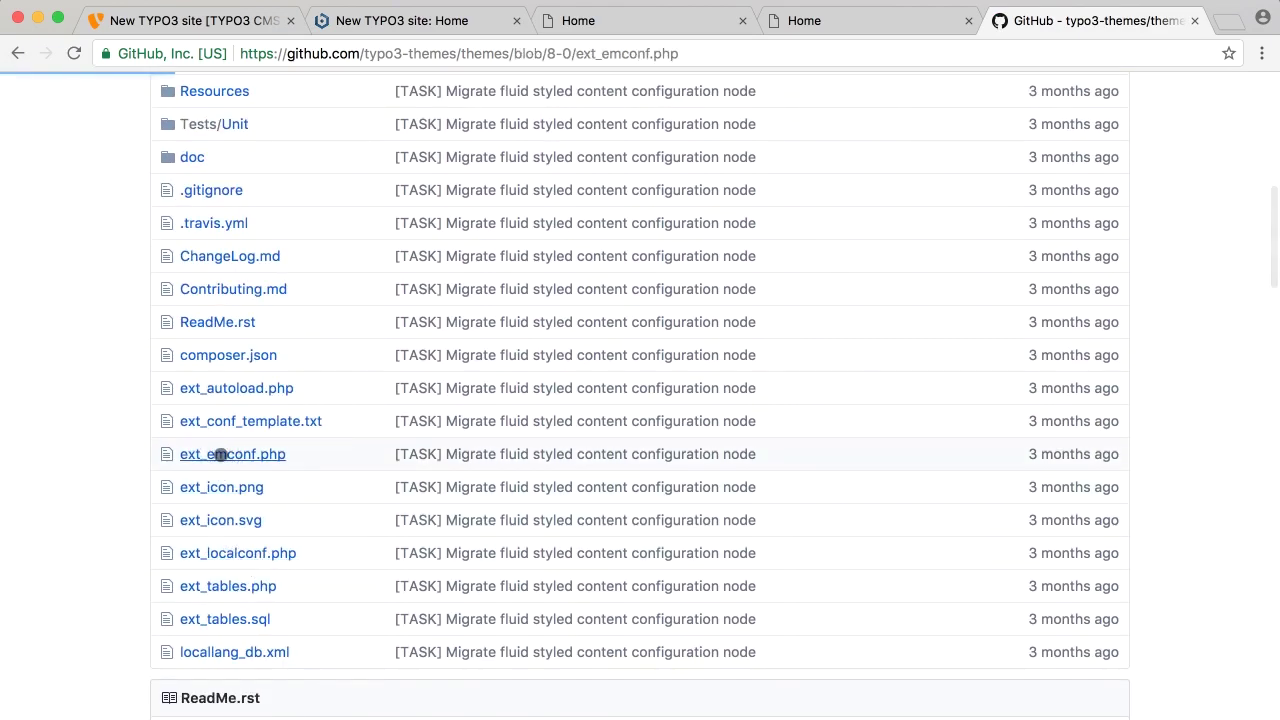
pyautogui.scroll(-10, 98, 587)
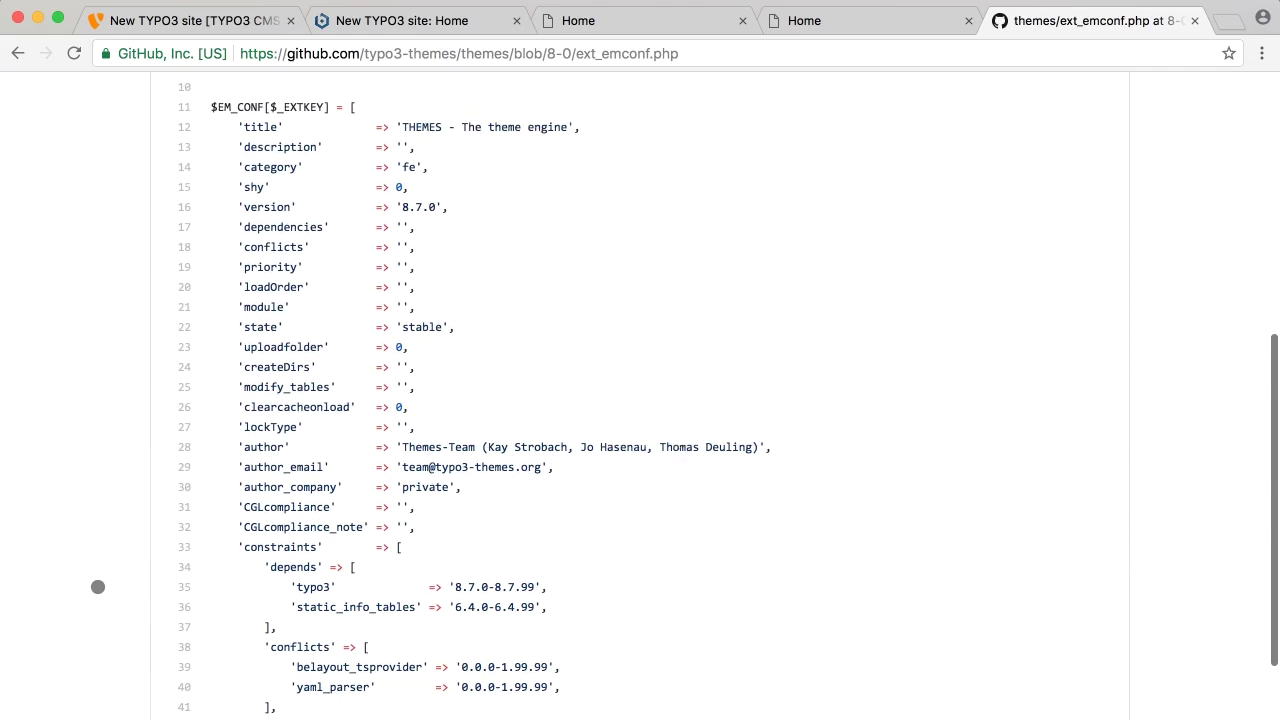
pyautogui.scroll(-2, 98, 587)
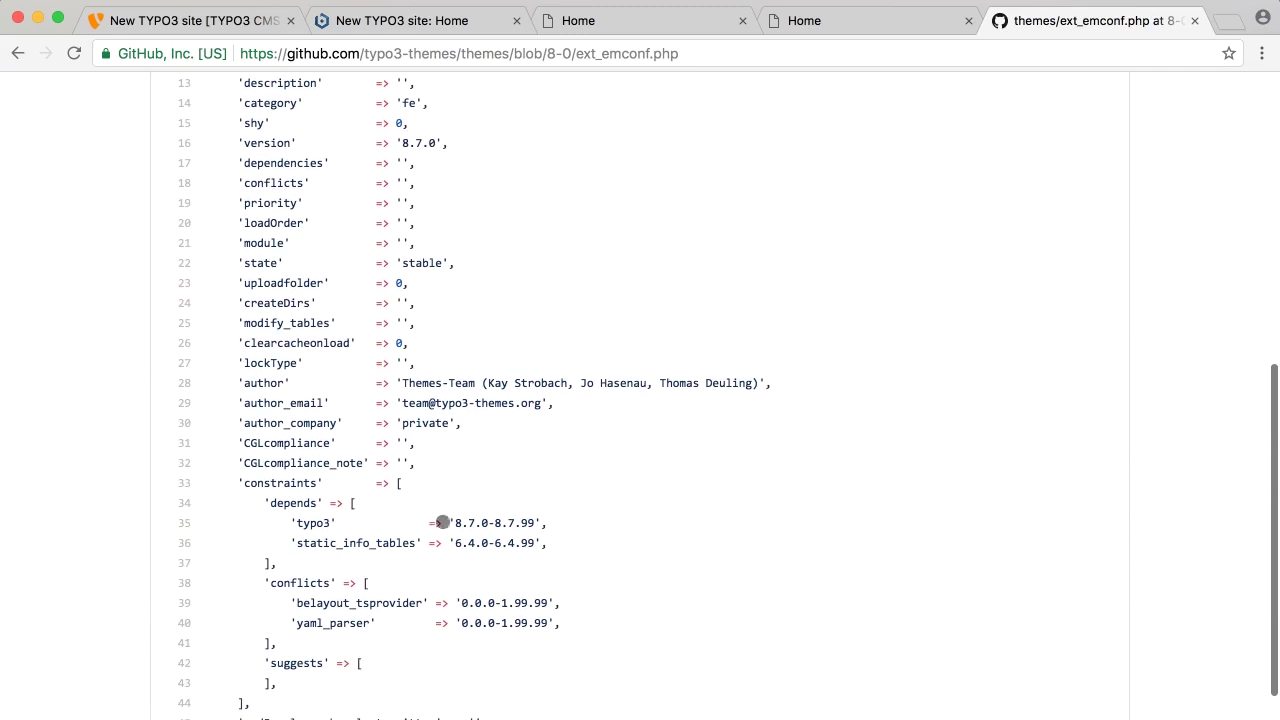
# Return to the 8-0 branch's file list and download the branch as a ZIP archive
pyautogui.scroll(10, 740, 508)
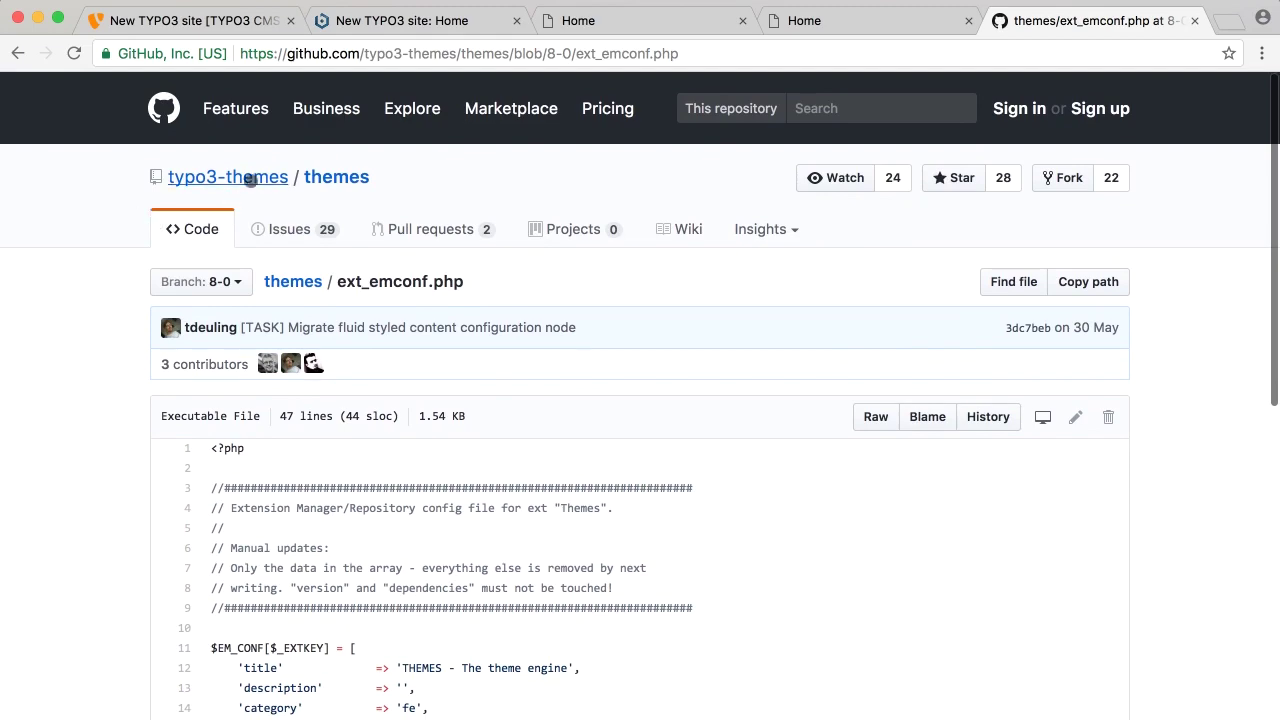
pyautogui.click(294, 284)
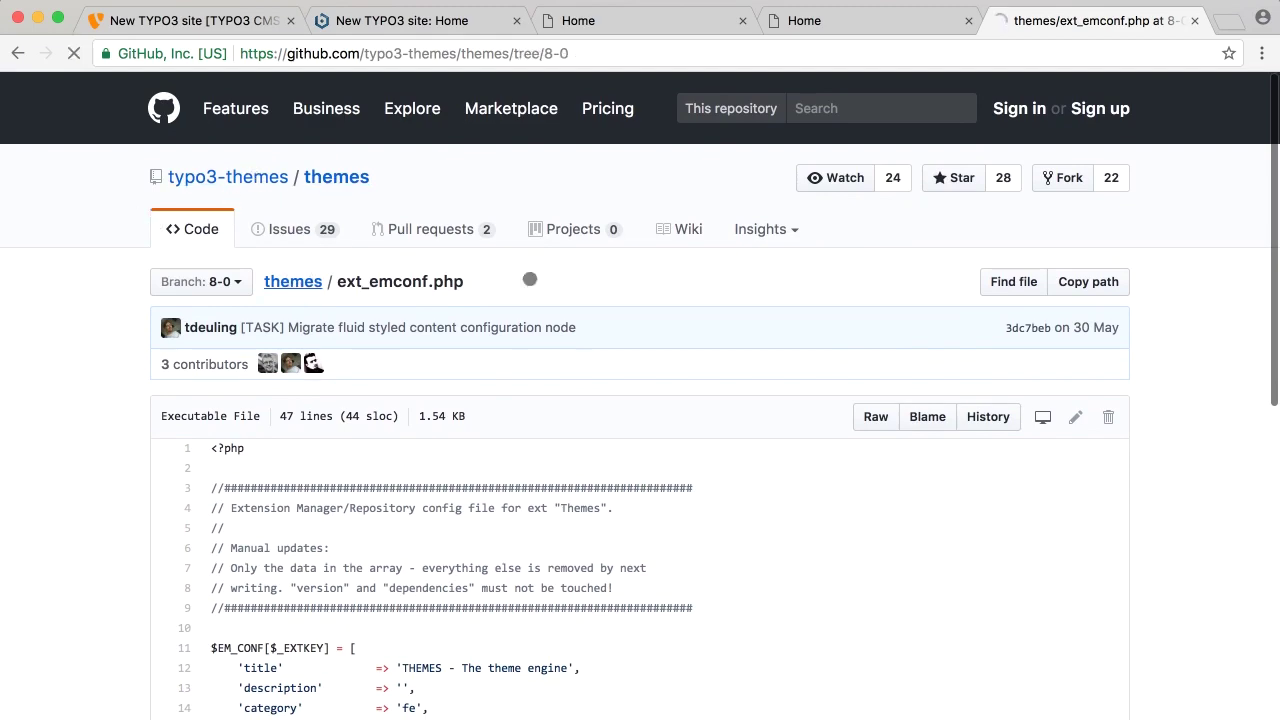
pyautogui.scroll(-5, 1071, 414)
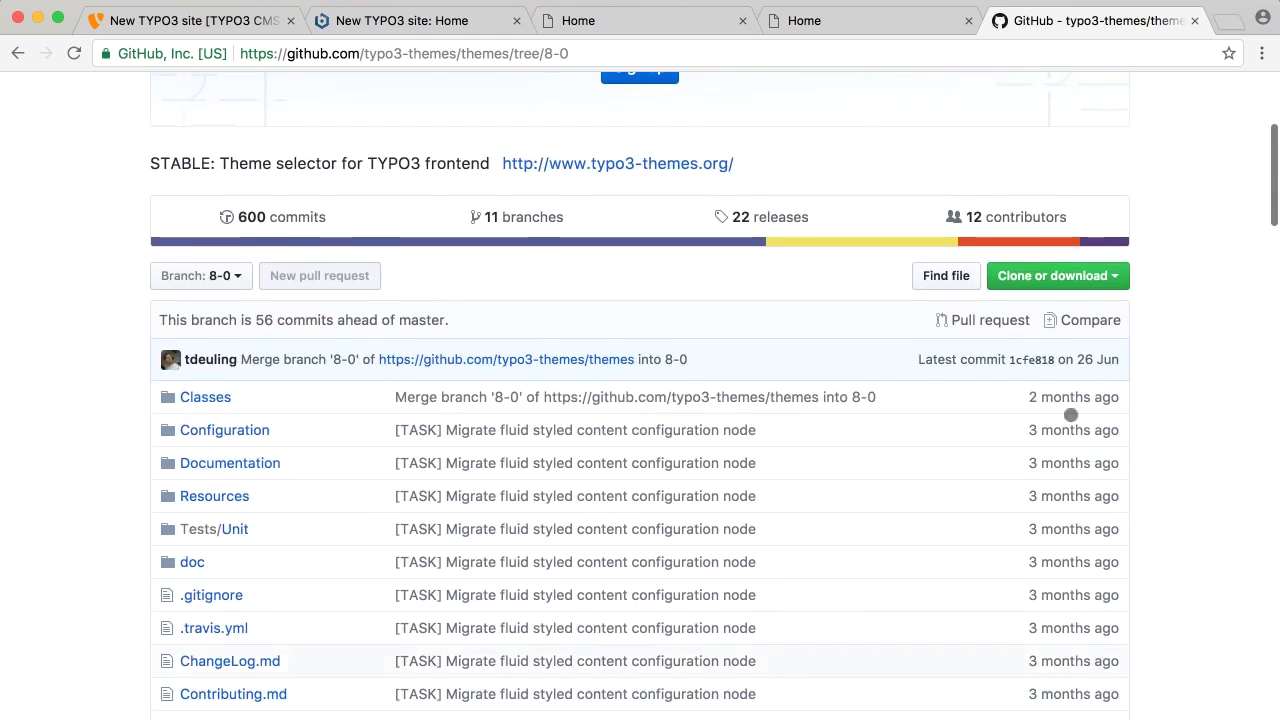
pyautogui.click(1106, 277)
pyautogui.click(1025, 433)
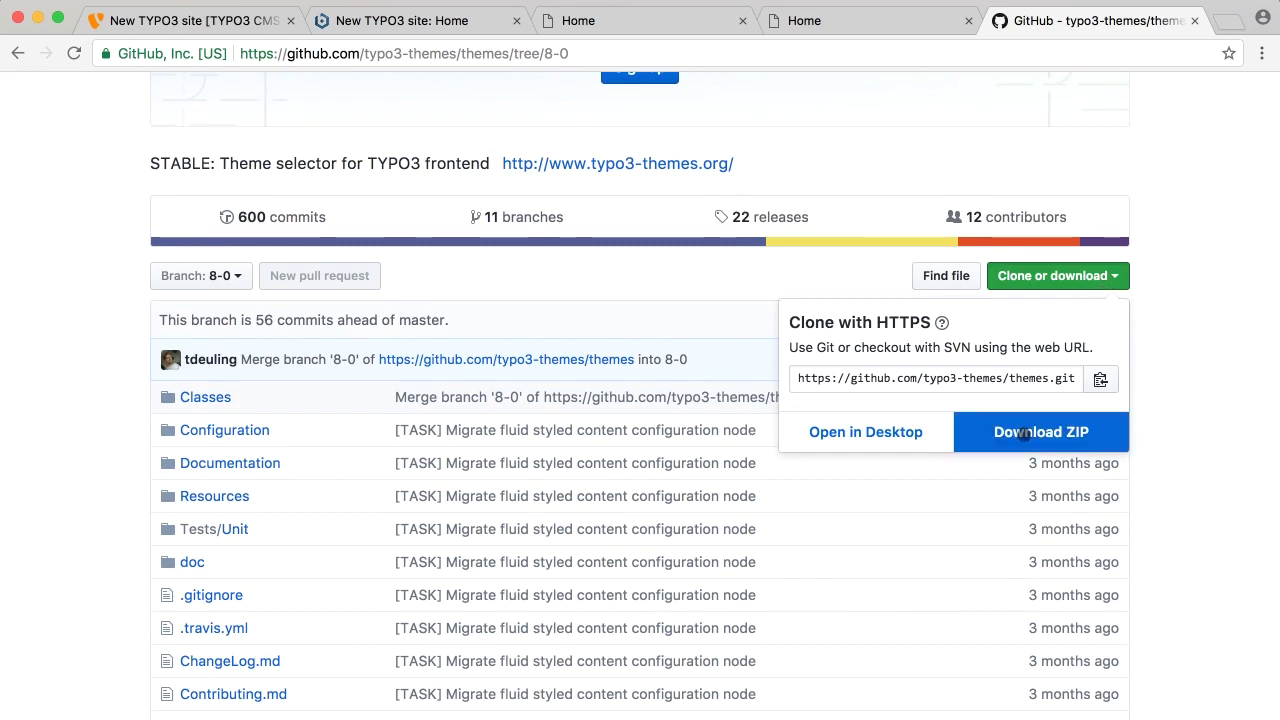
pyautogui.click(1085, 433)
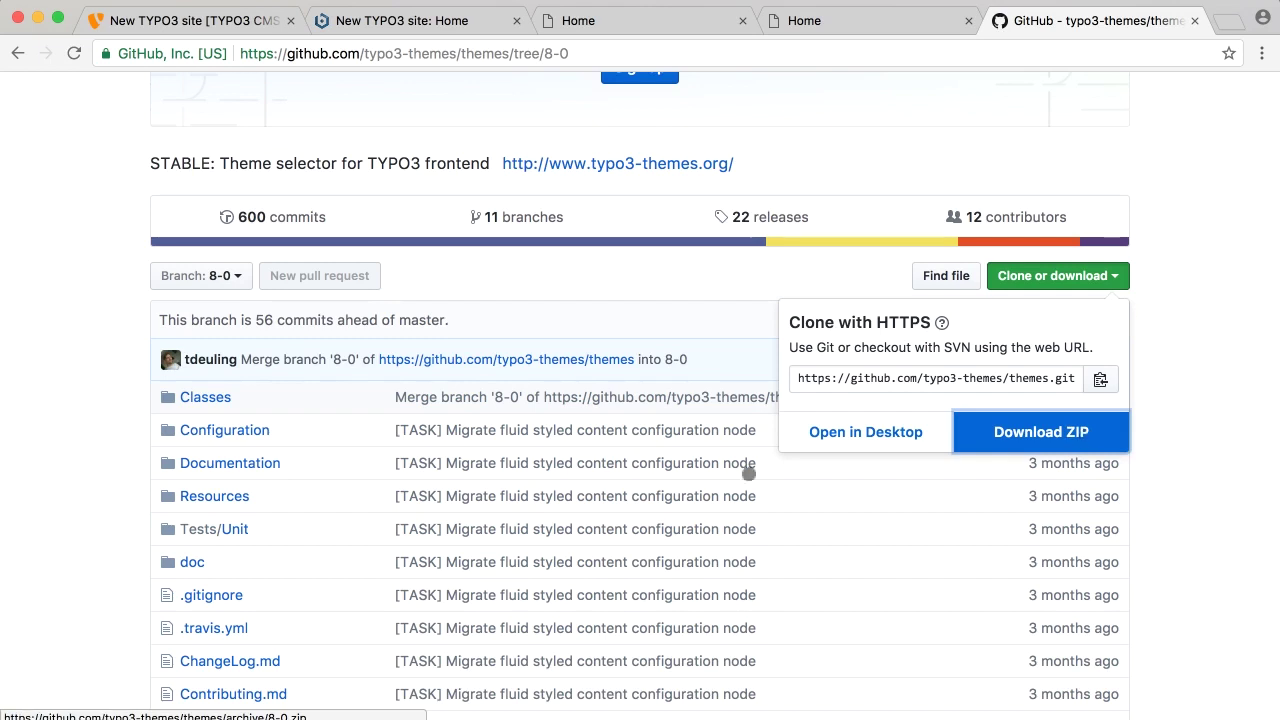
# Show the downloaded themes-8-0.zip in Finder and return to the browser
pyautogui.click(286, 717)
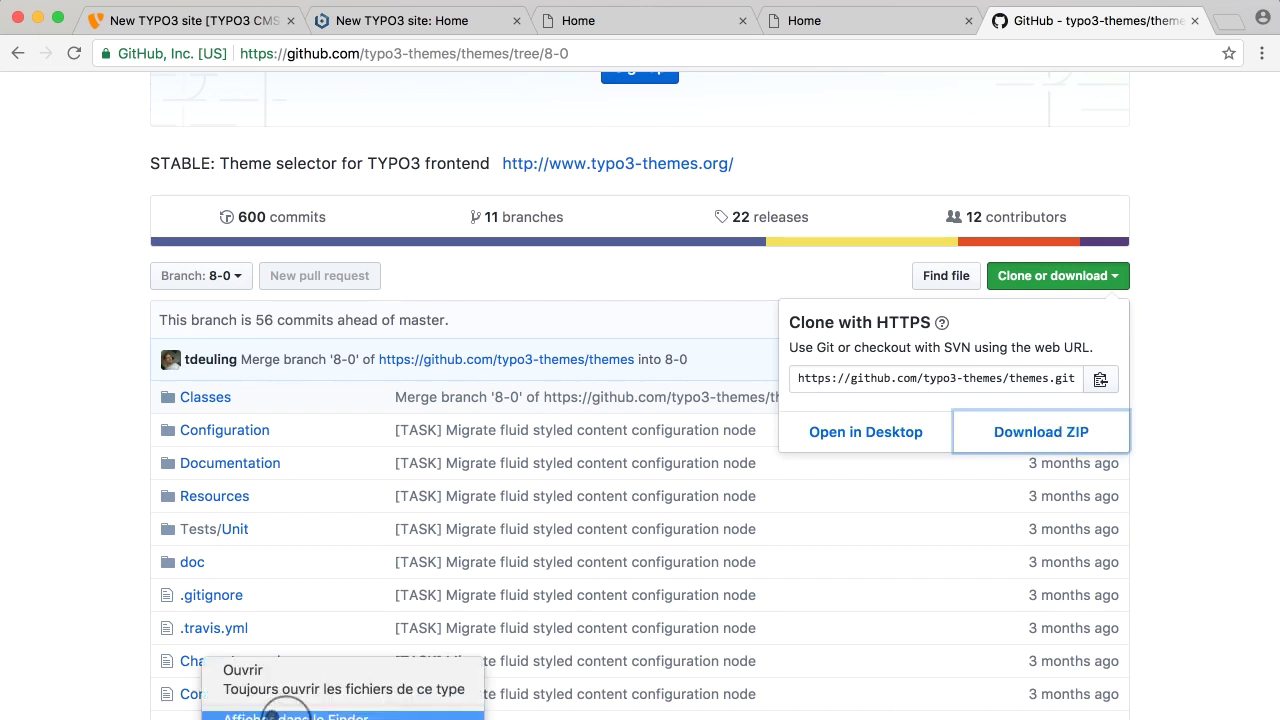
pyautogui.click(286, 712)
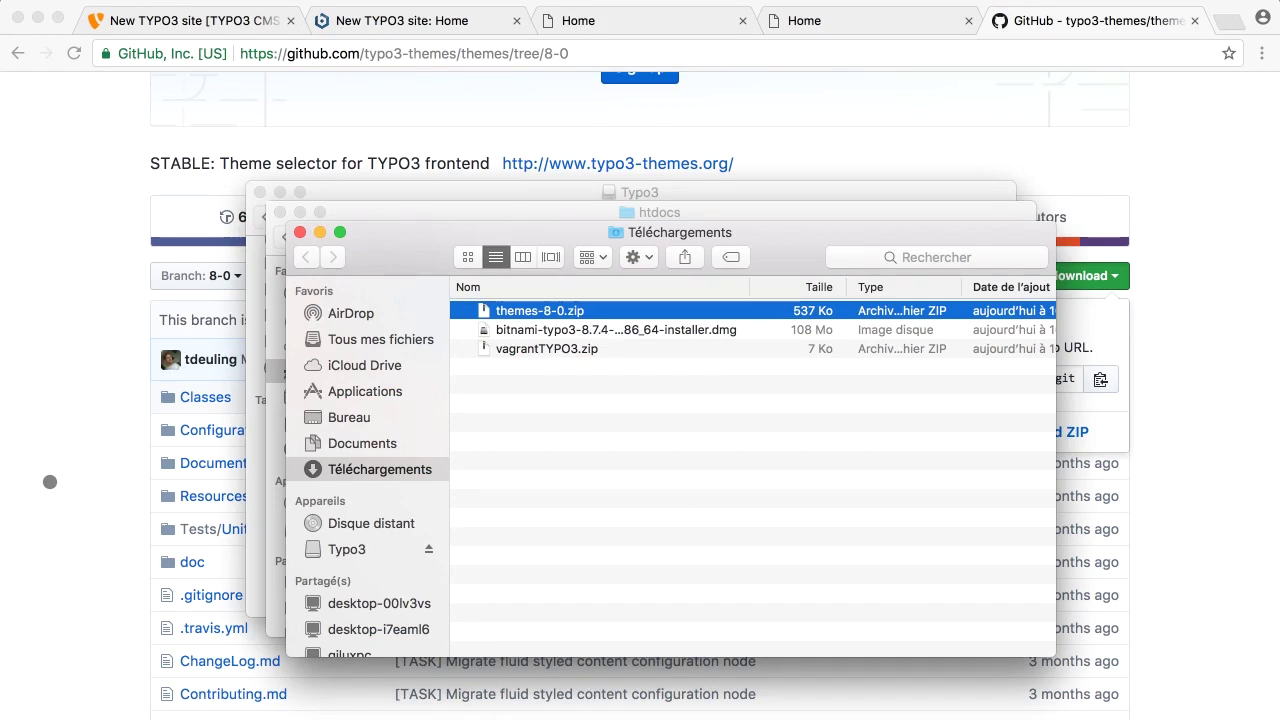
pyautogui.click(60, 442)
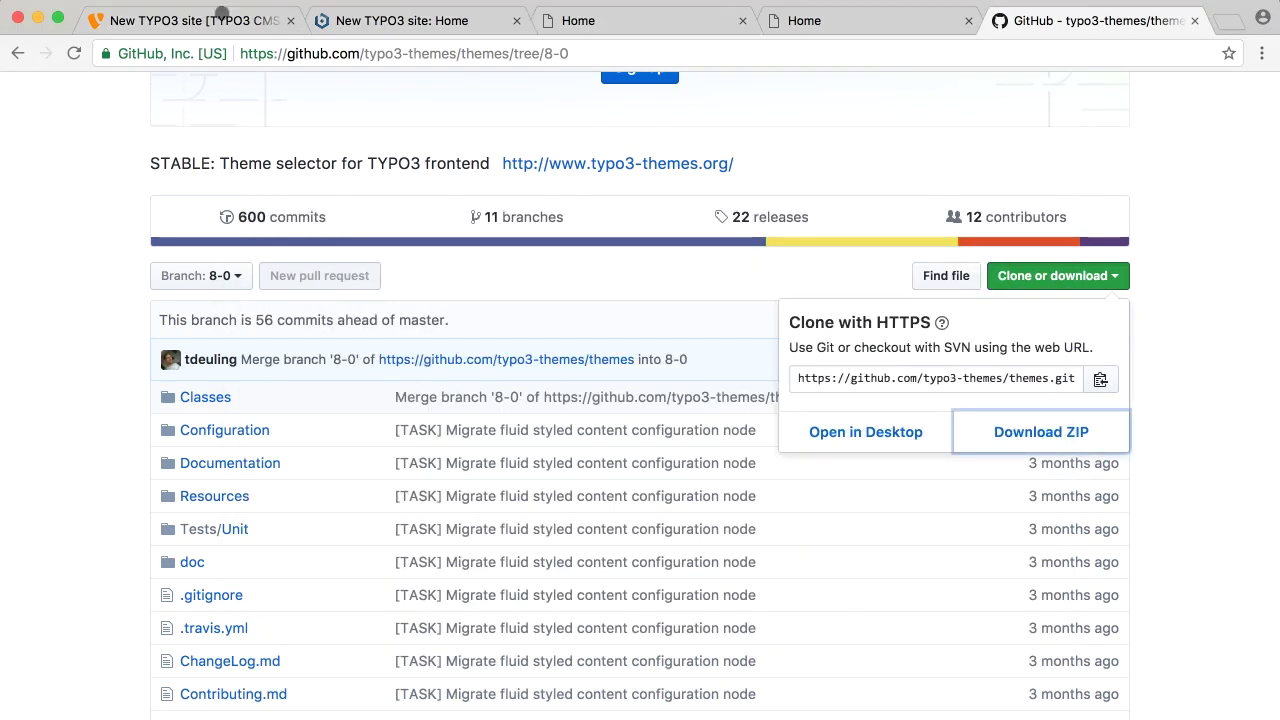
# Review static_info_tables in the TYPO3 backend's dependency report and copy the required extension name dyncss
pyautogui.click(208, 20)
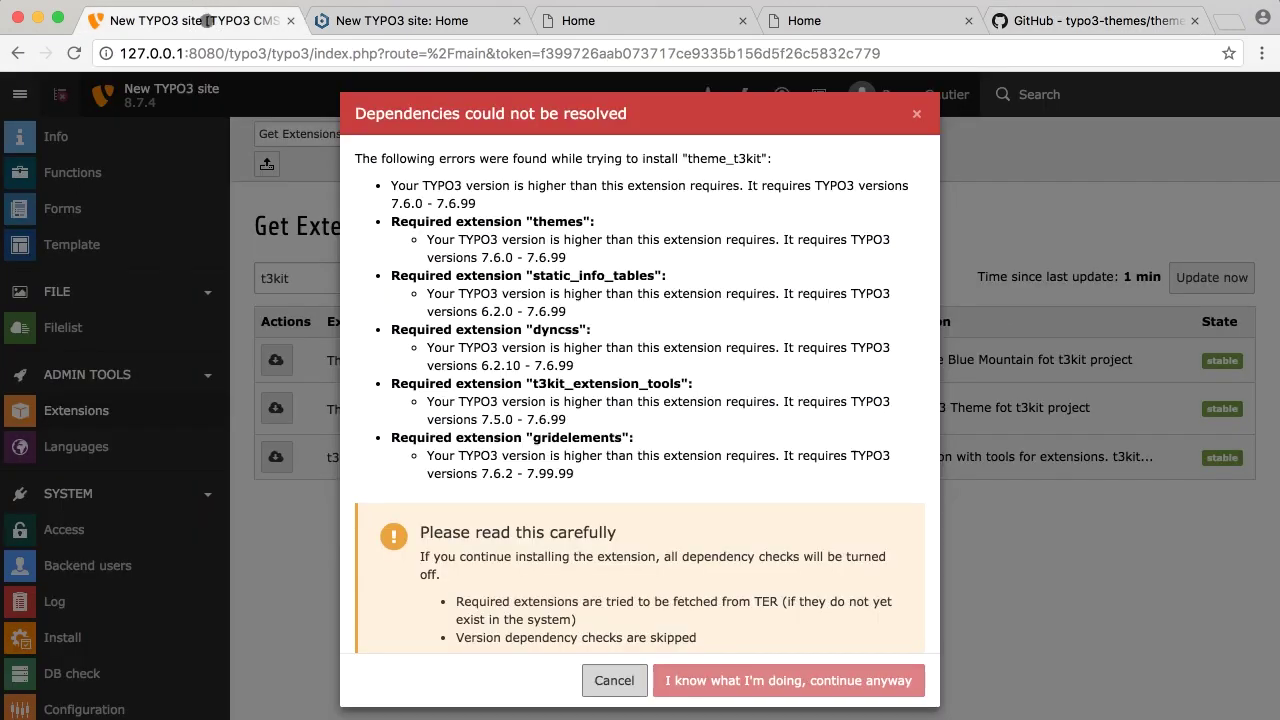
pyautogui.doubleClick(590, 275)
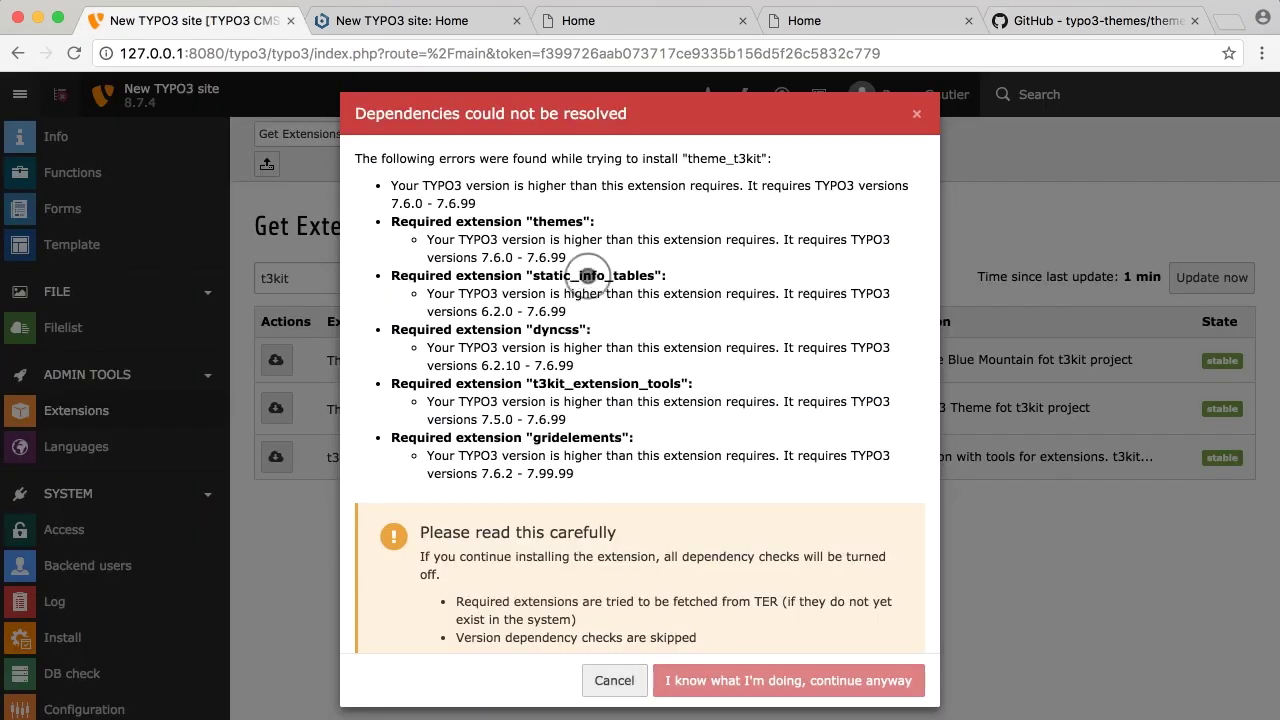
pyautogui.click(707, 319)
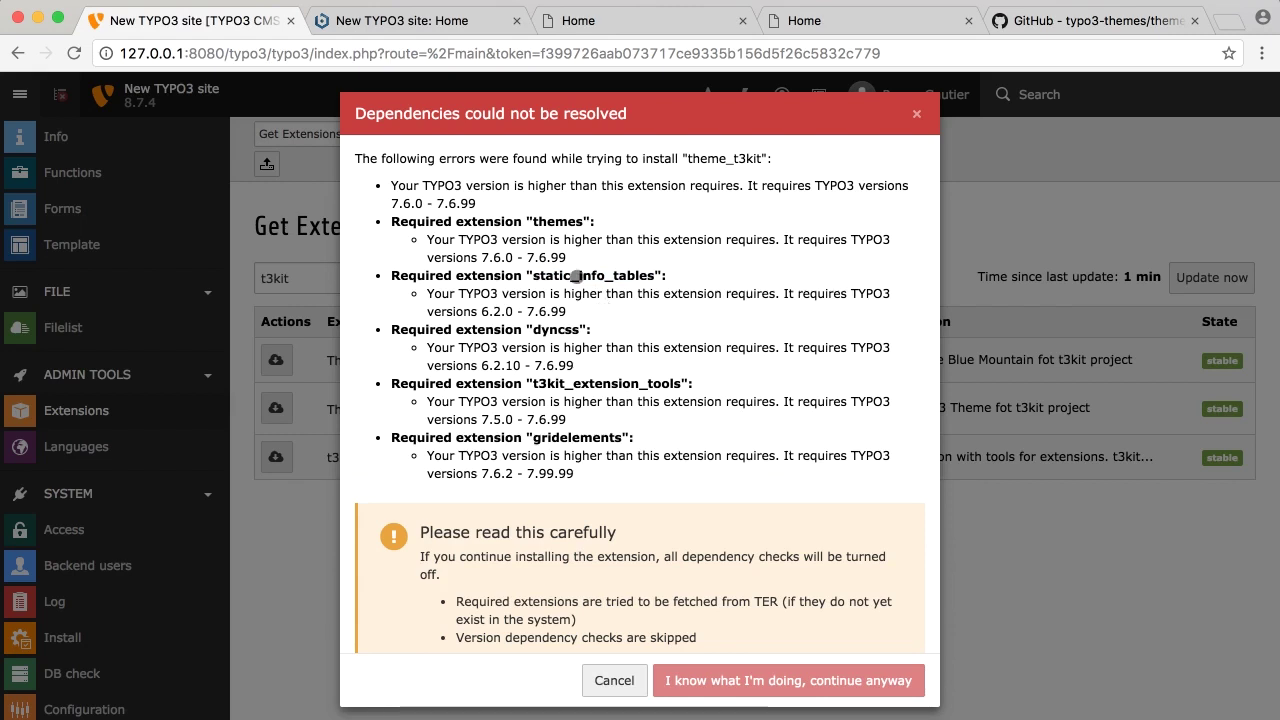
pyautogui.doubleClick(575, 275)
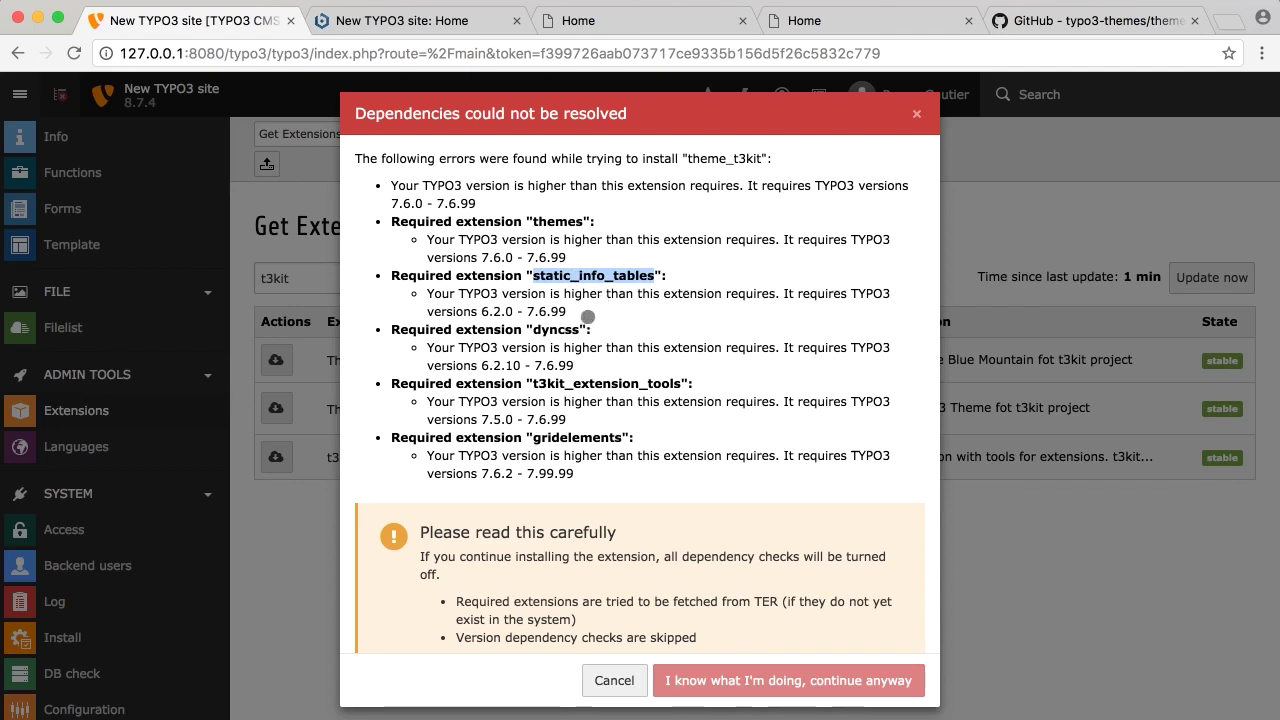
pyautogui.click(564, 327)
pyautogui.doubleClick(564, 327)
pyautogui.press('super+c')
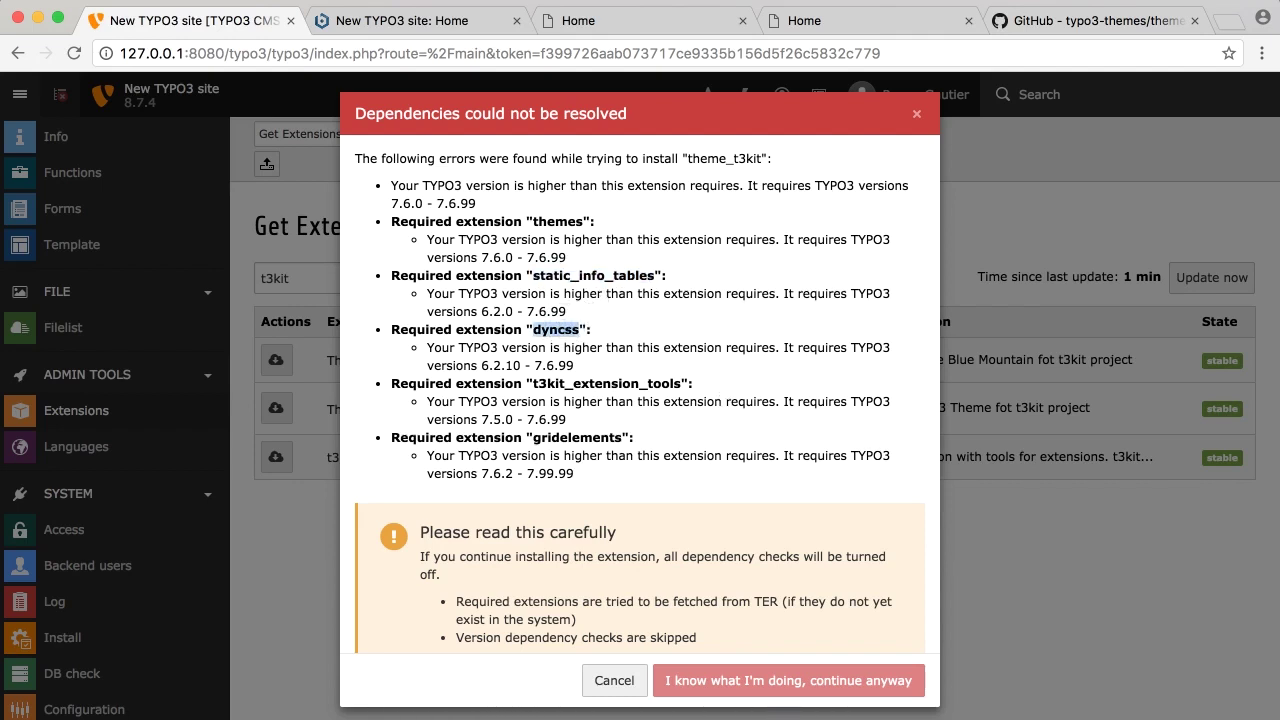
# Search the typo3-themes/themes repository on GitHub for dyncss
pyautogui.click(1085, 20)
pyautogui.scroll(5, 450, 147)
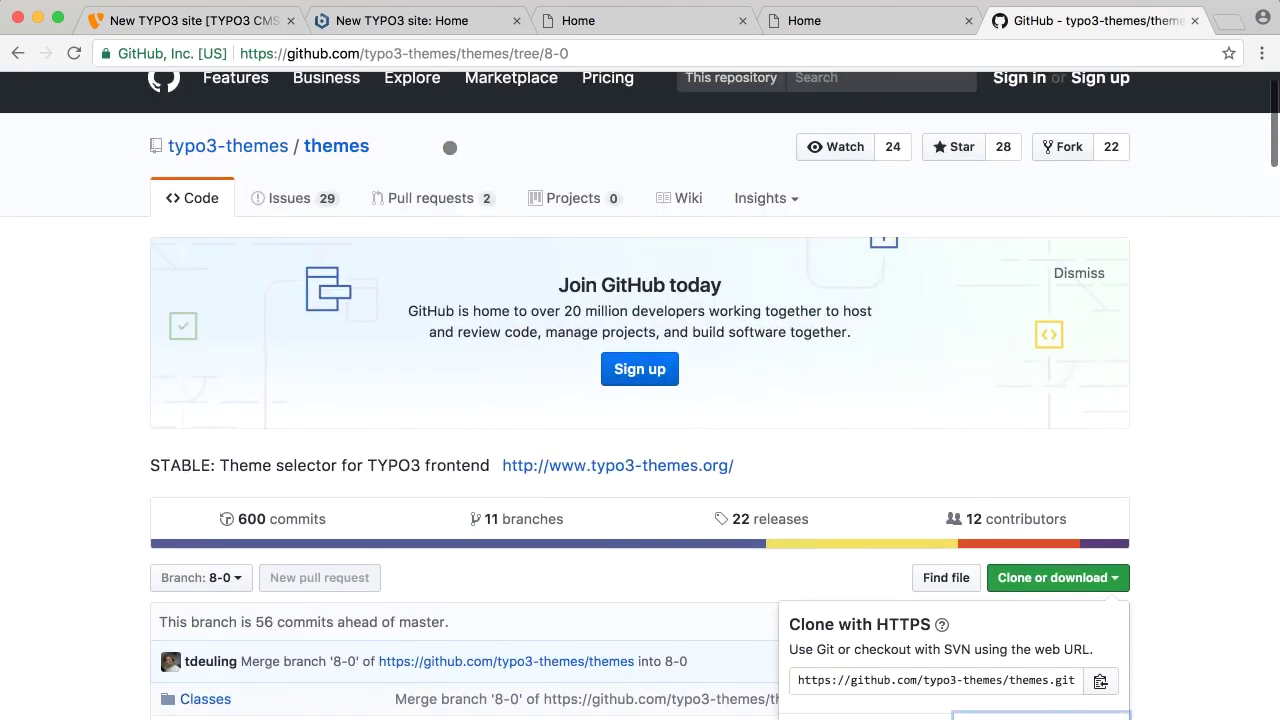
pyautogui.scroll(1, 450, 147)
pyautogui.click(834, 109)
pyautogui.press('super+v')
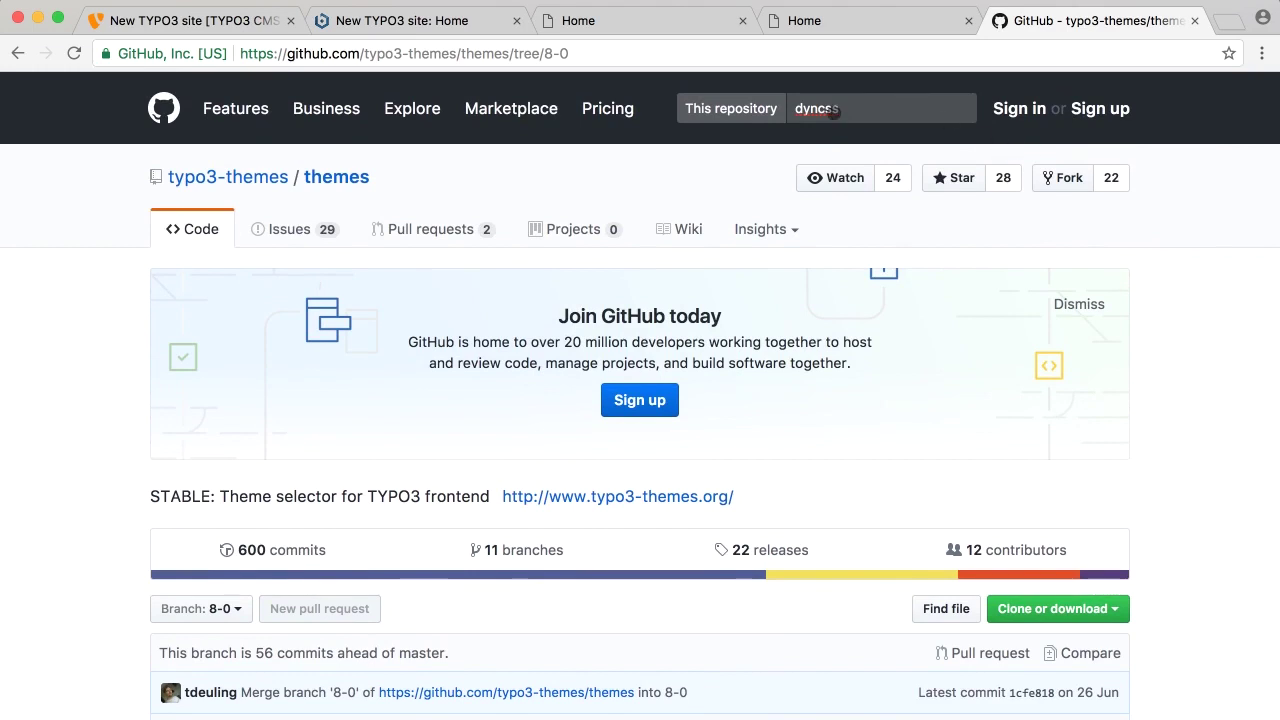
pyautogui.press('Return')
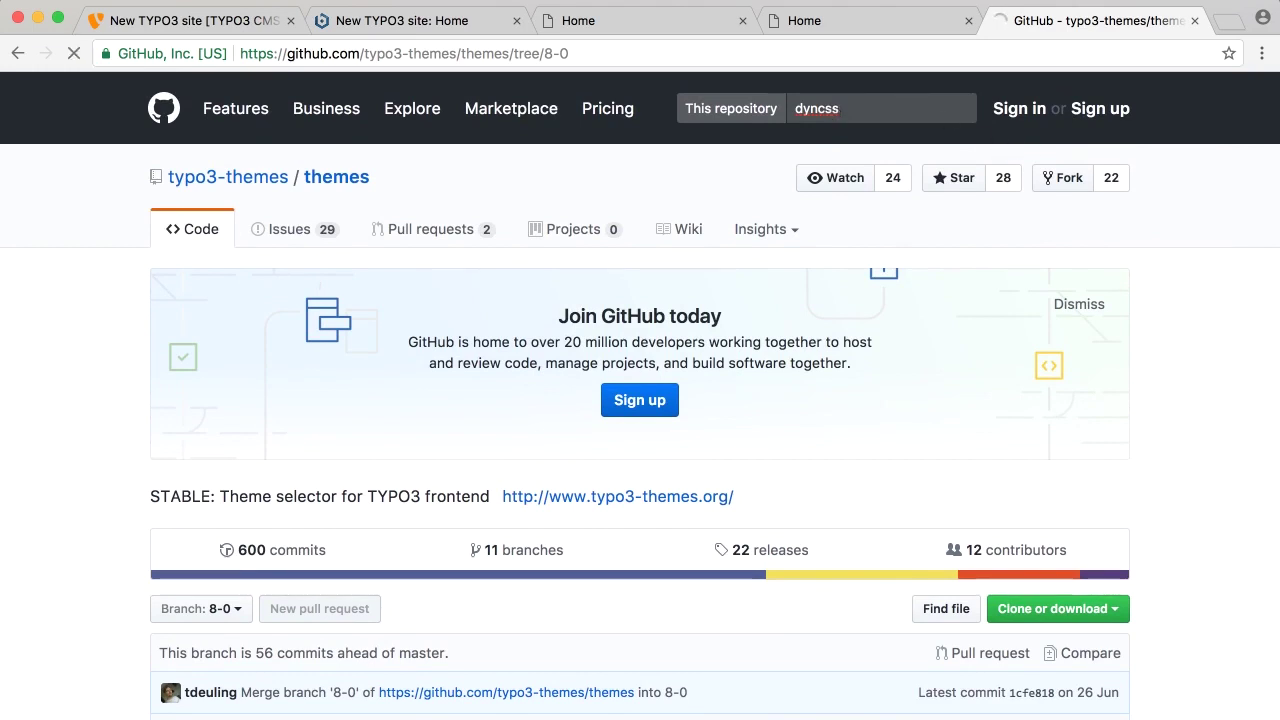
# Search the web for typo3 extension repository in a new browser tab and open the TYPO3 Extension Repository site
pyautogui.press('super+t')
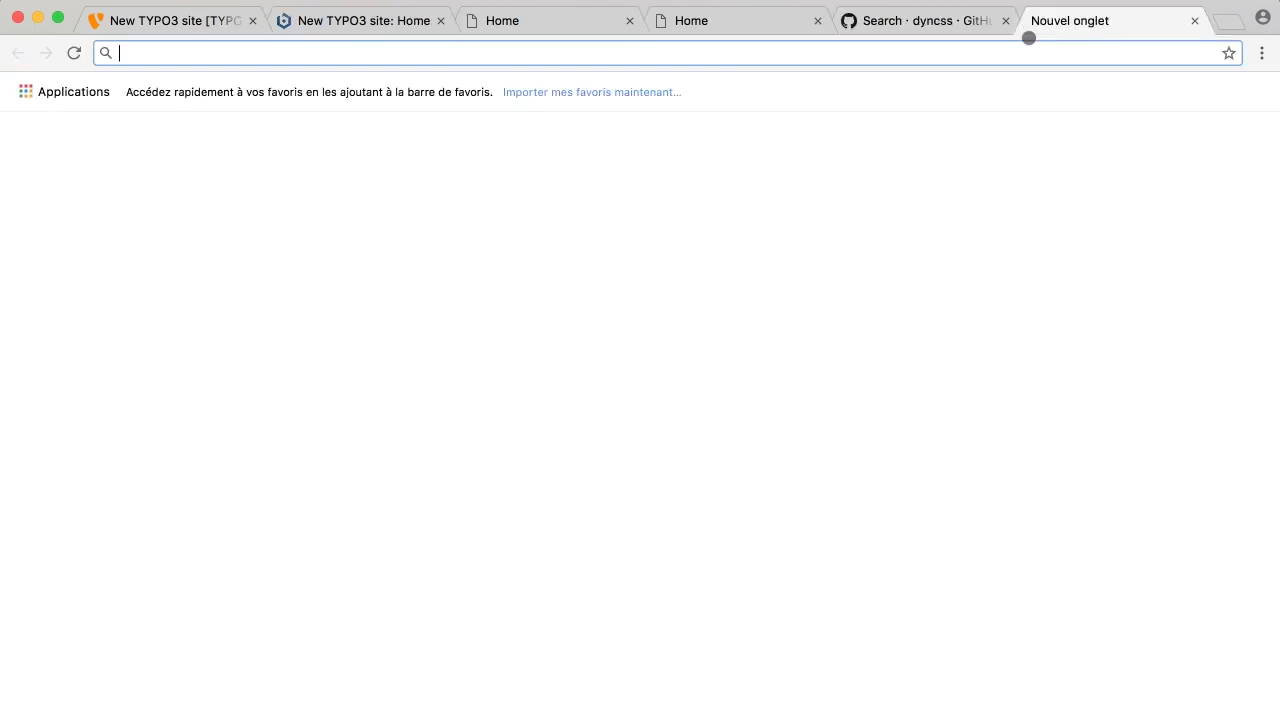
pyautogui.write('ty')
pyautogui.press('BackSpace')
pyautogui.write('ypo3 exte')
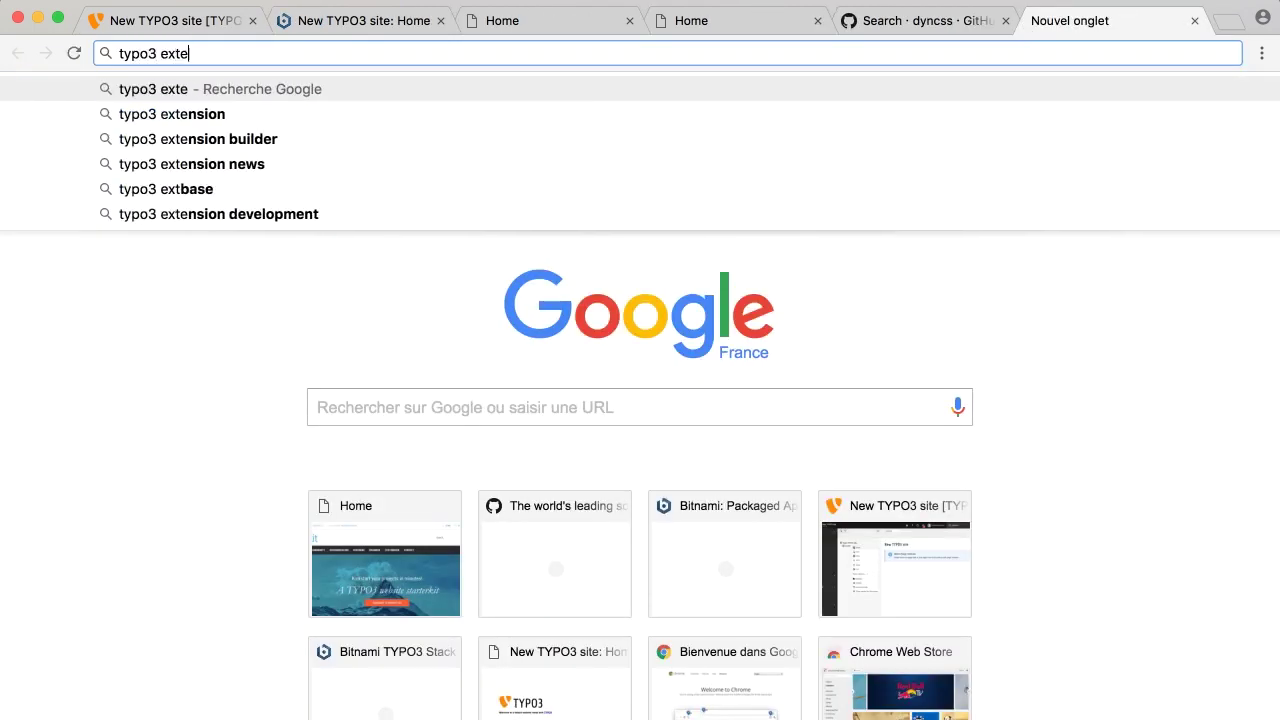
pyautogui.write('nsion repo')
pyautogui.press('Down')
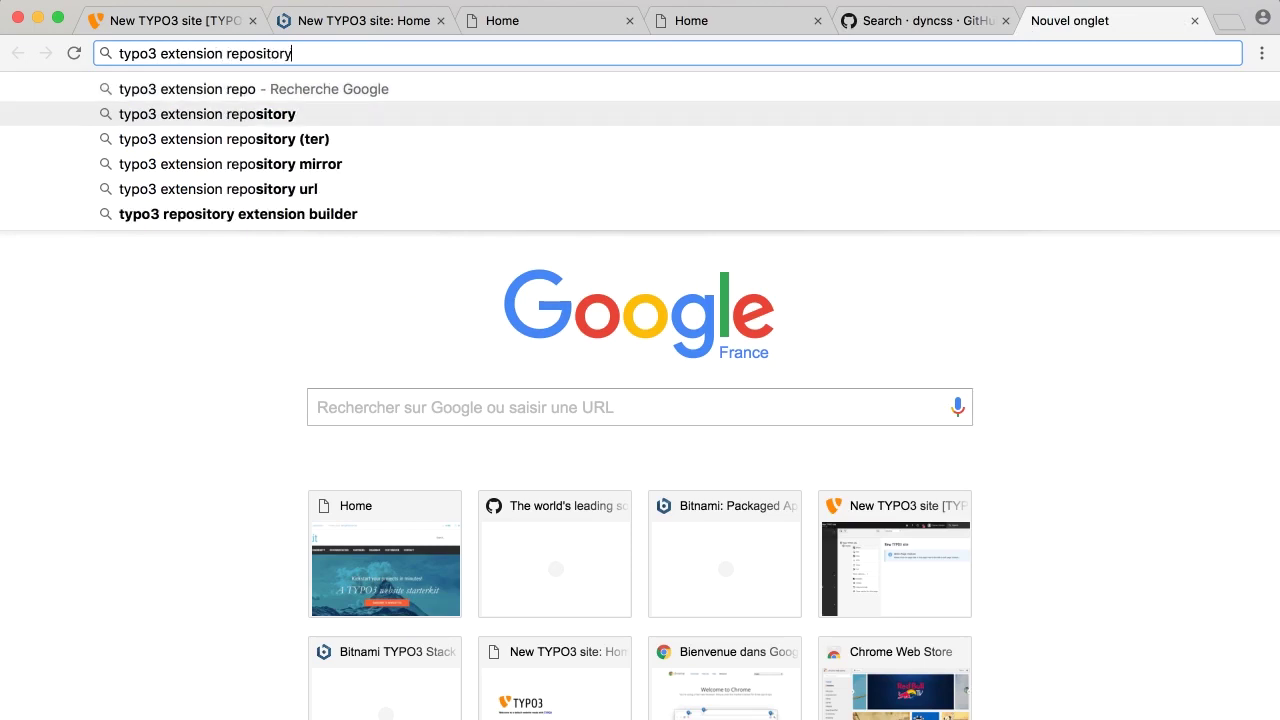
pyautogui.press('Return')
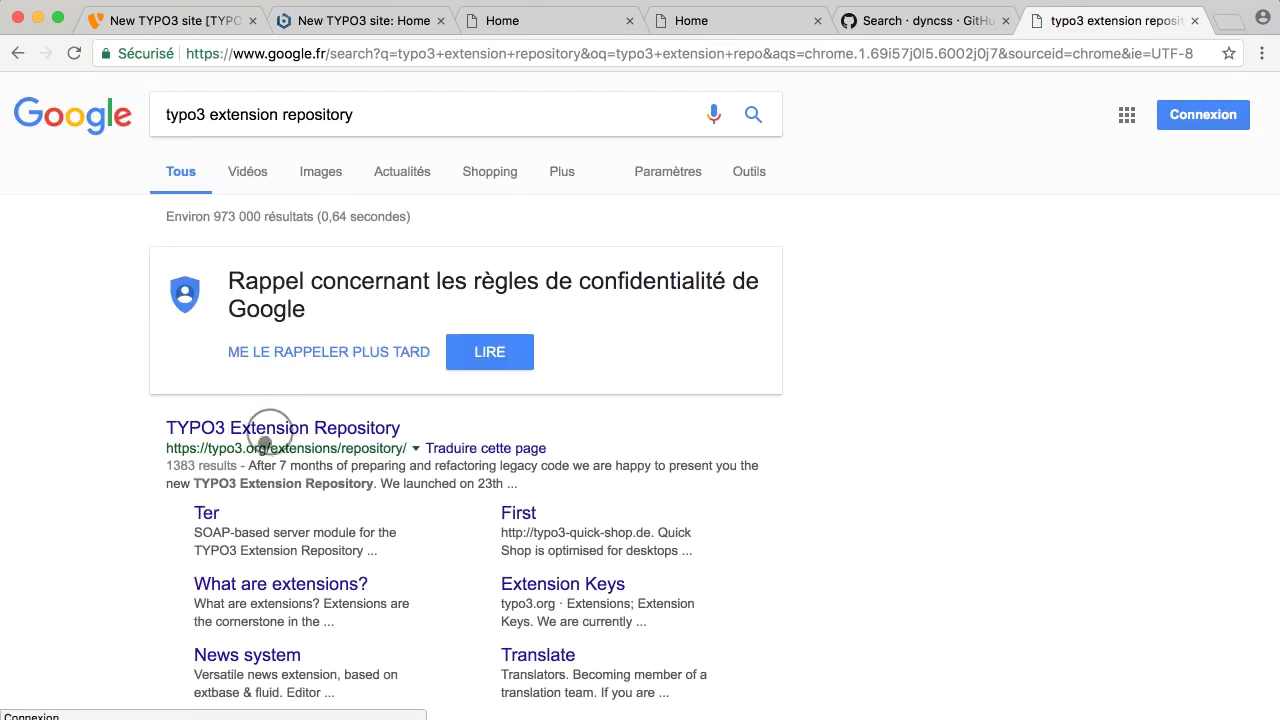
pyautogui.click(265, 429)
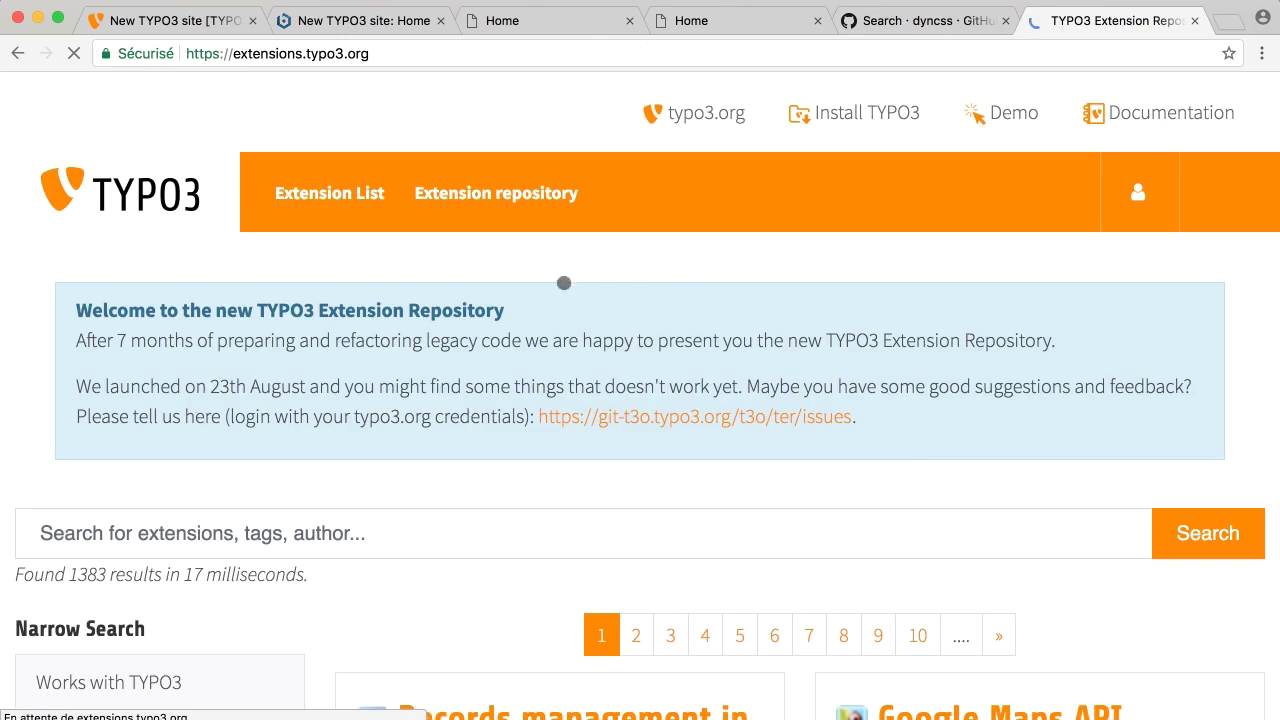
# Search the extension repository for dyncss and open the DynCss - BaseModule extension's page
pyautogui.click(529, 540)
pyautogui.press('super+v')
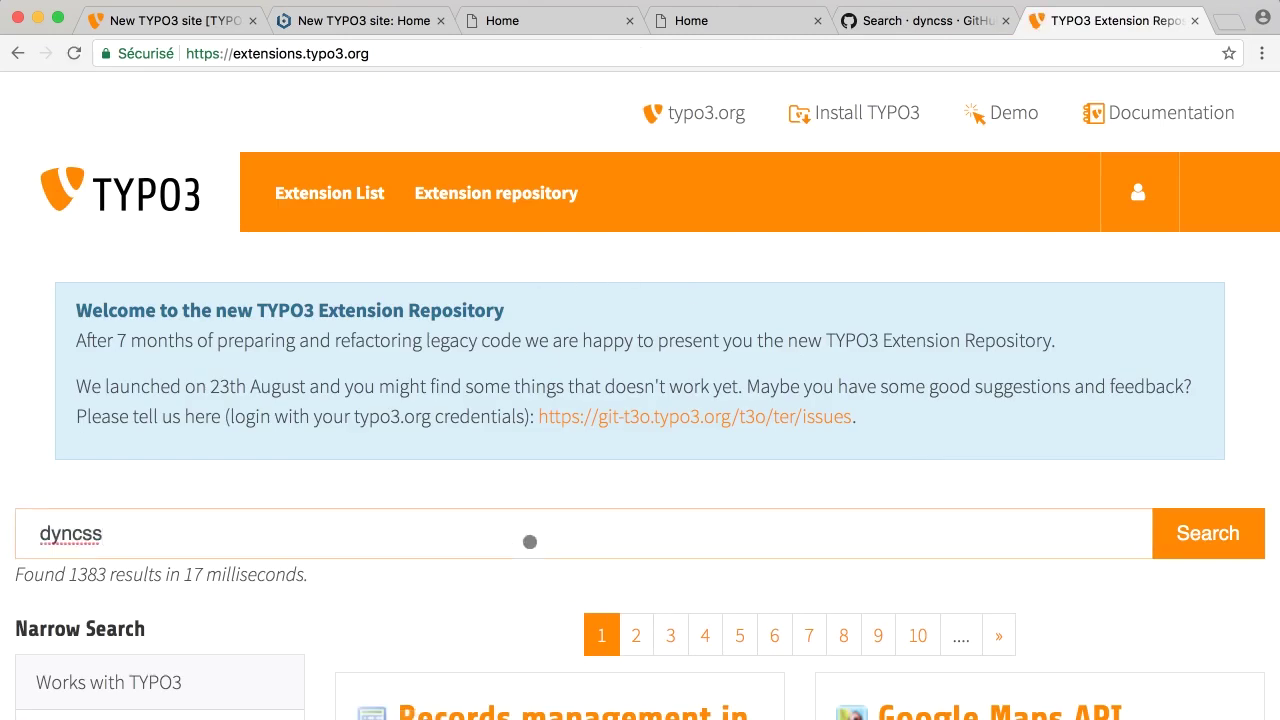
pyautogui.press('Return')
pyautogui.scroll(-2, 594, 546)
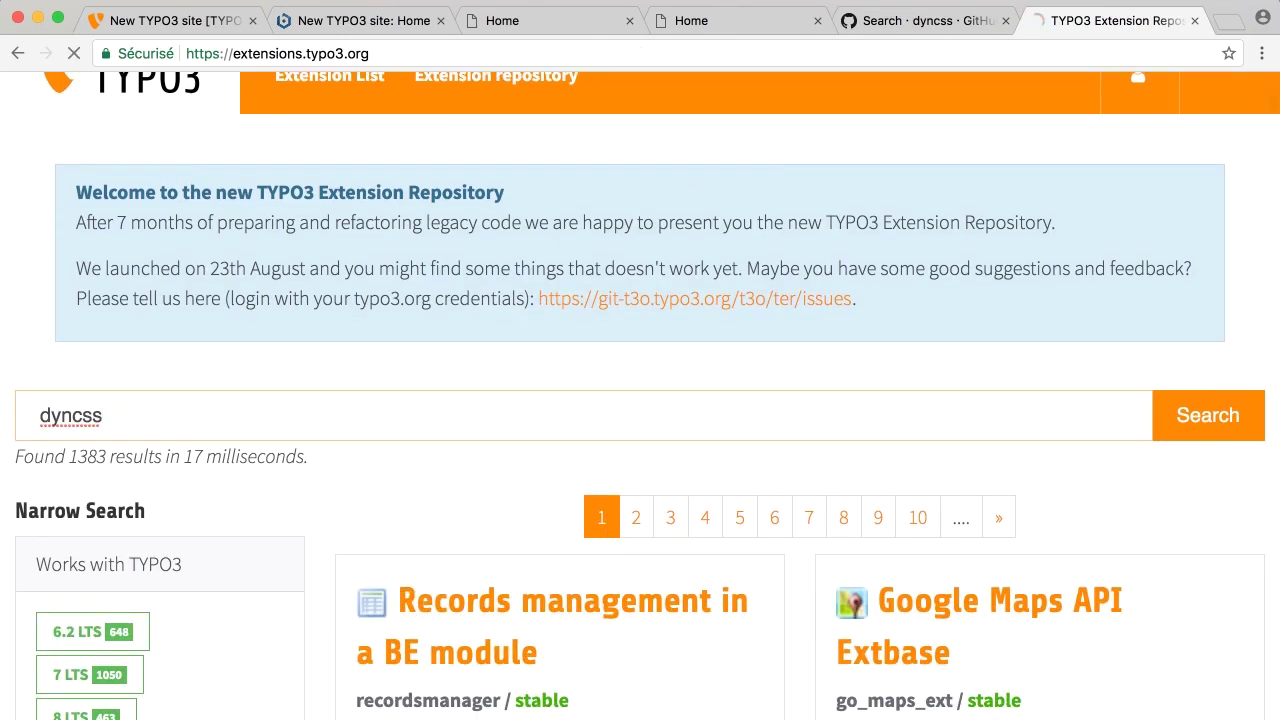
pyautogui.scroll(-5, 459, 450)
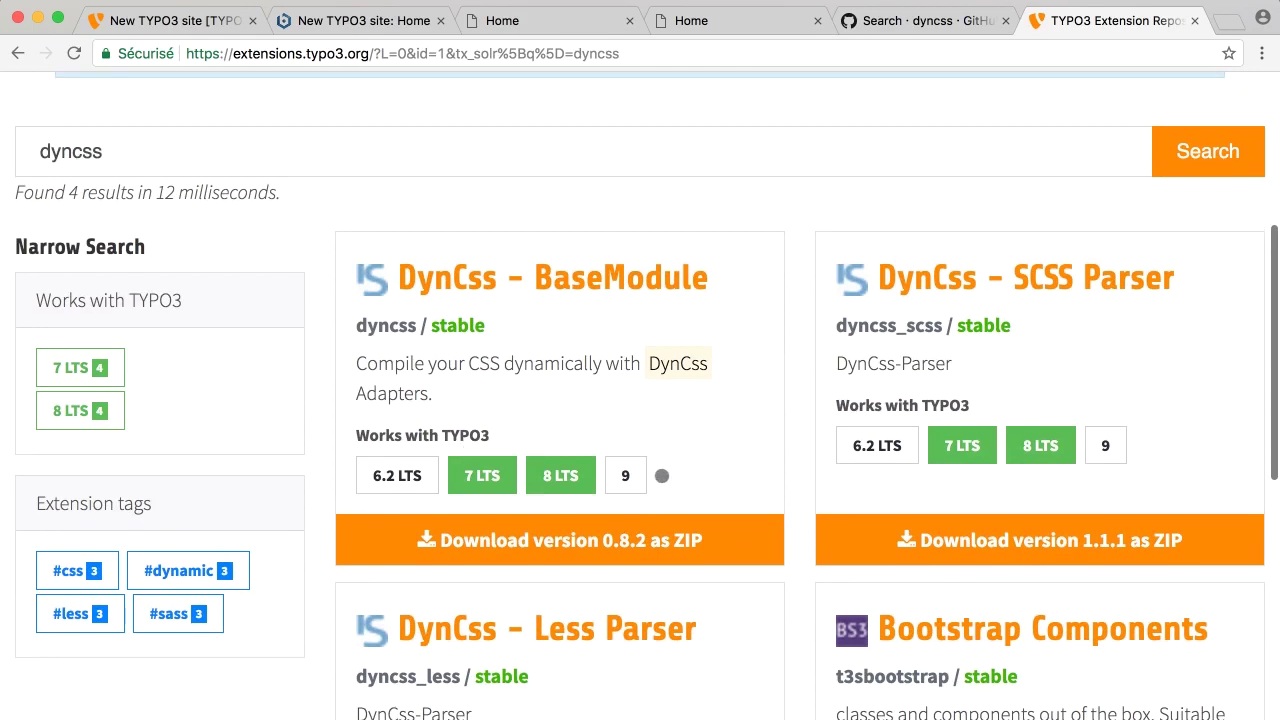
pyautogui.click(512, 276)
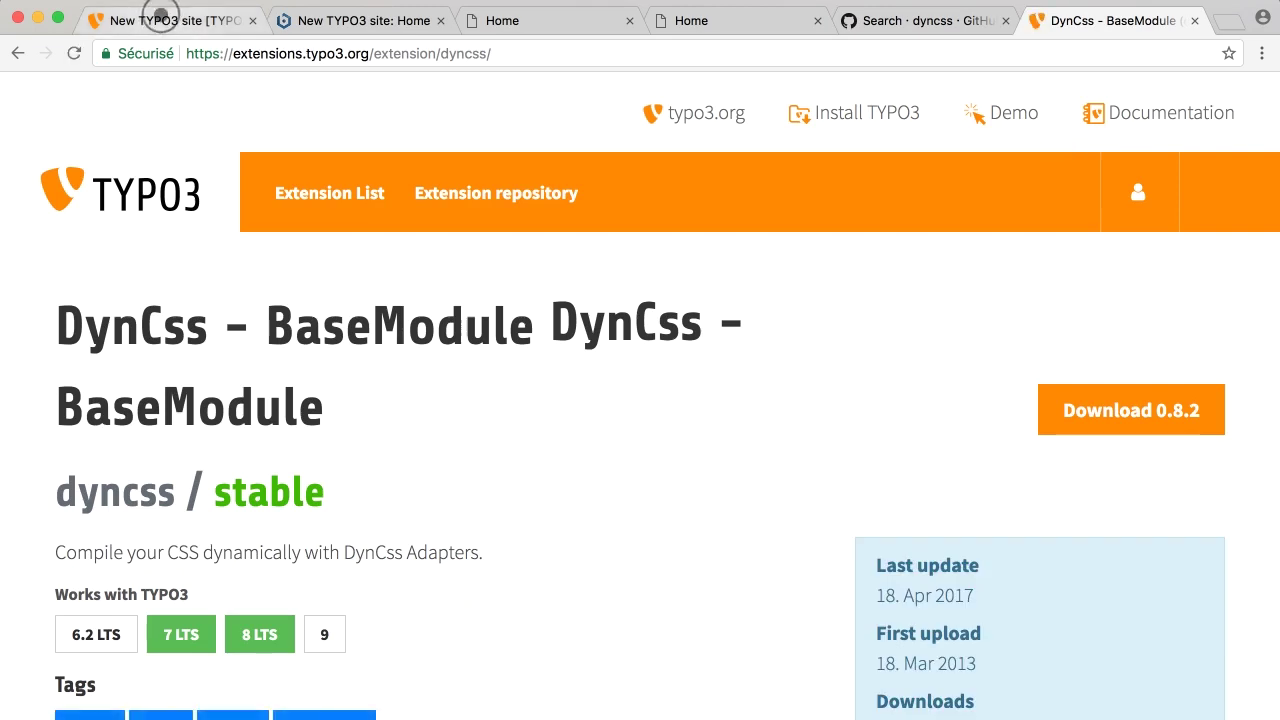
# Close the dependency report in the TYPO3 backend, search the available extensions for dyncss and install DynCss - BaseModule
pyautogui.click(161, 14)
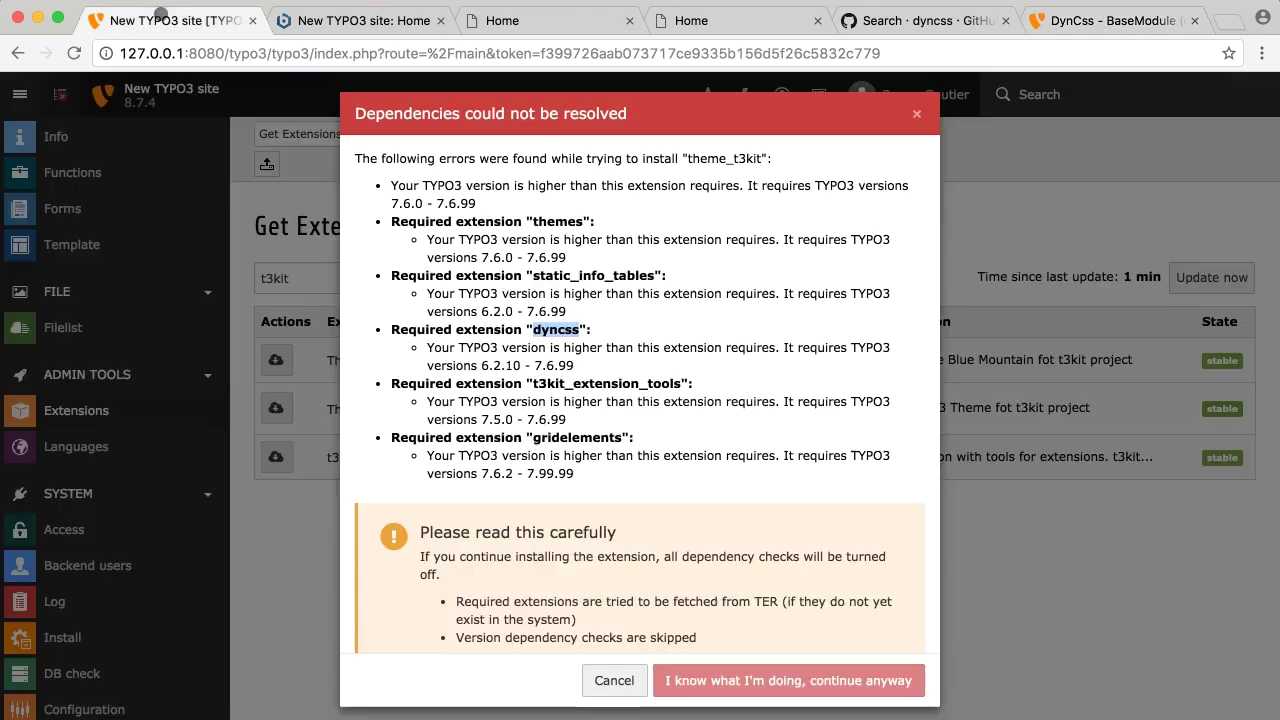
pyautogui.click(680, 352)
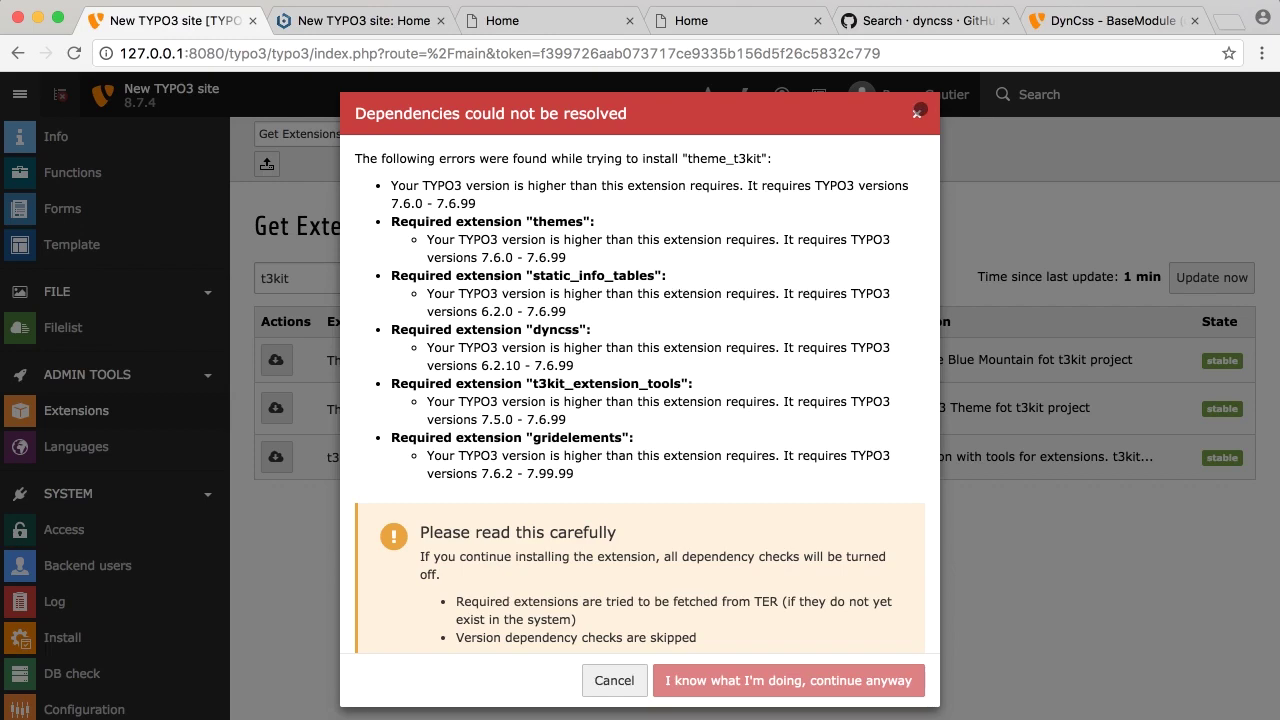
pyautogui.click(917, 113)
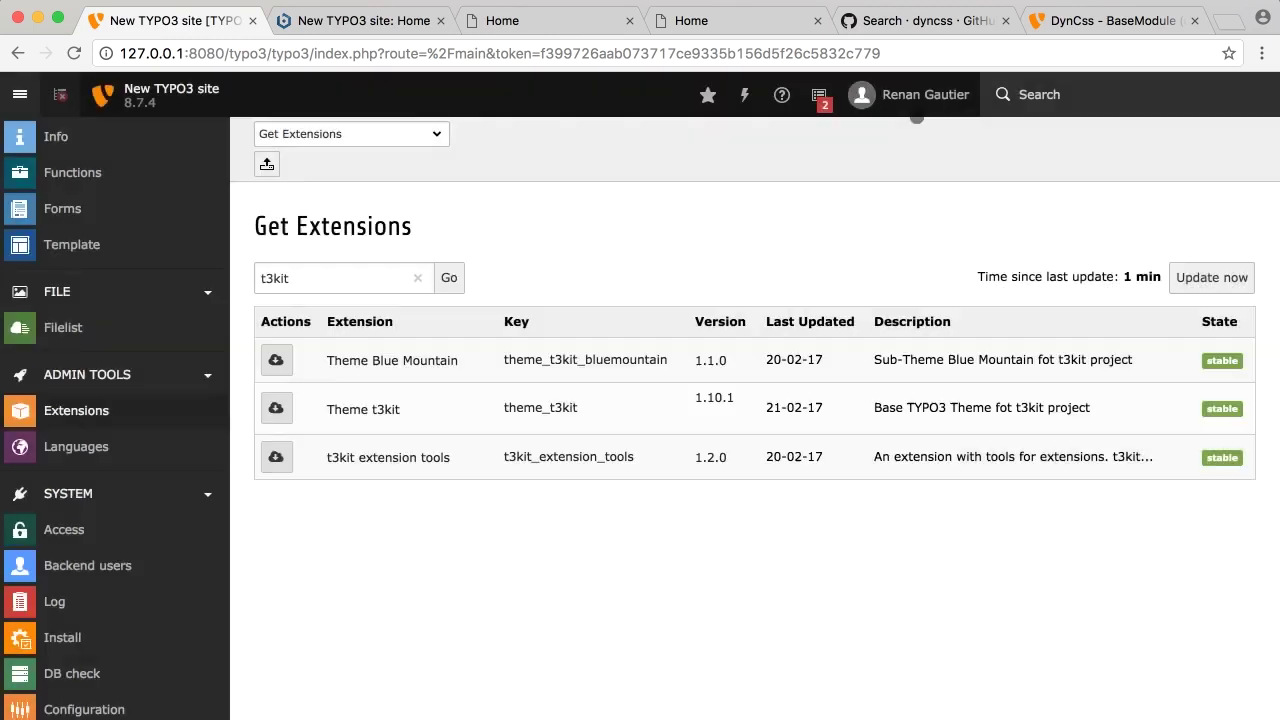
pyautogui.doubleClick(314, 279)
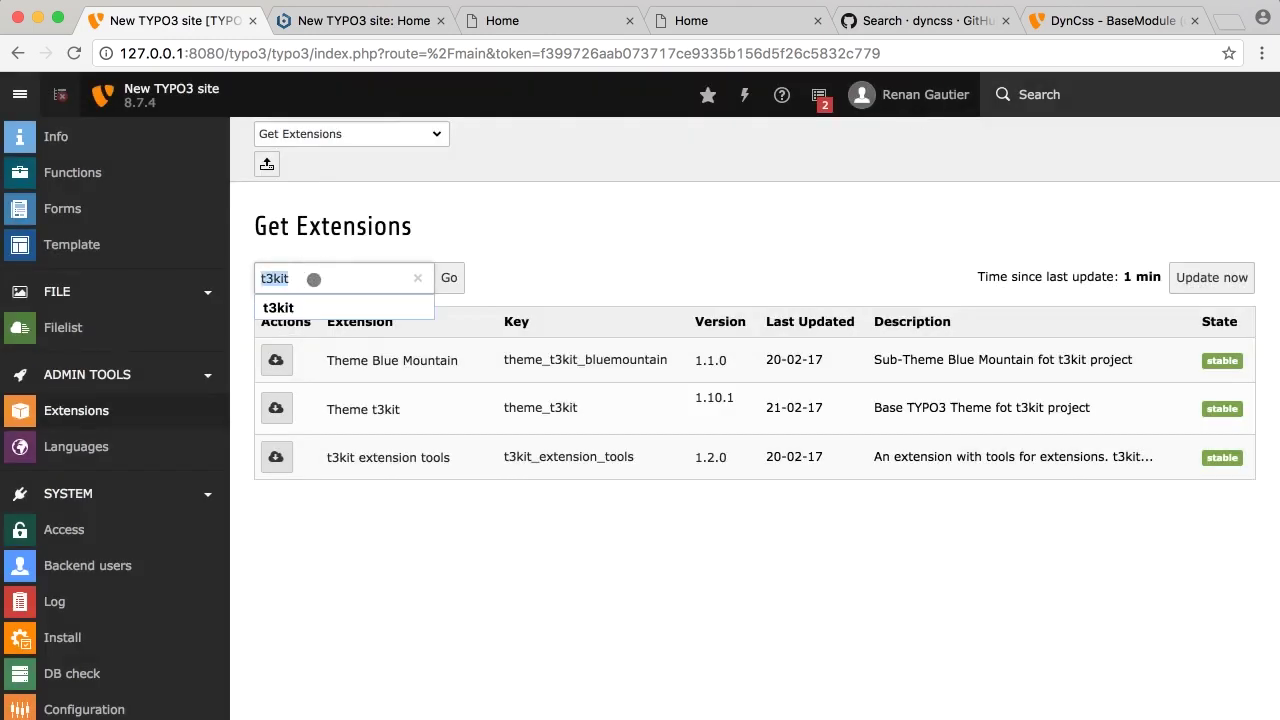
pyautogui.write('dyncss')
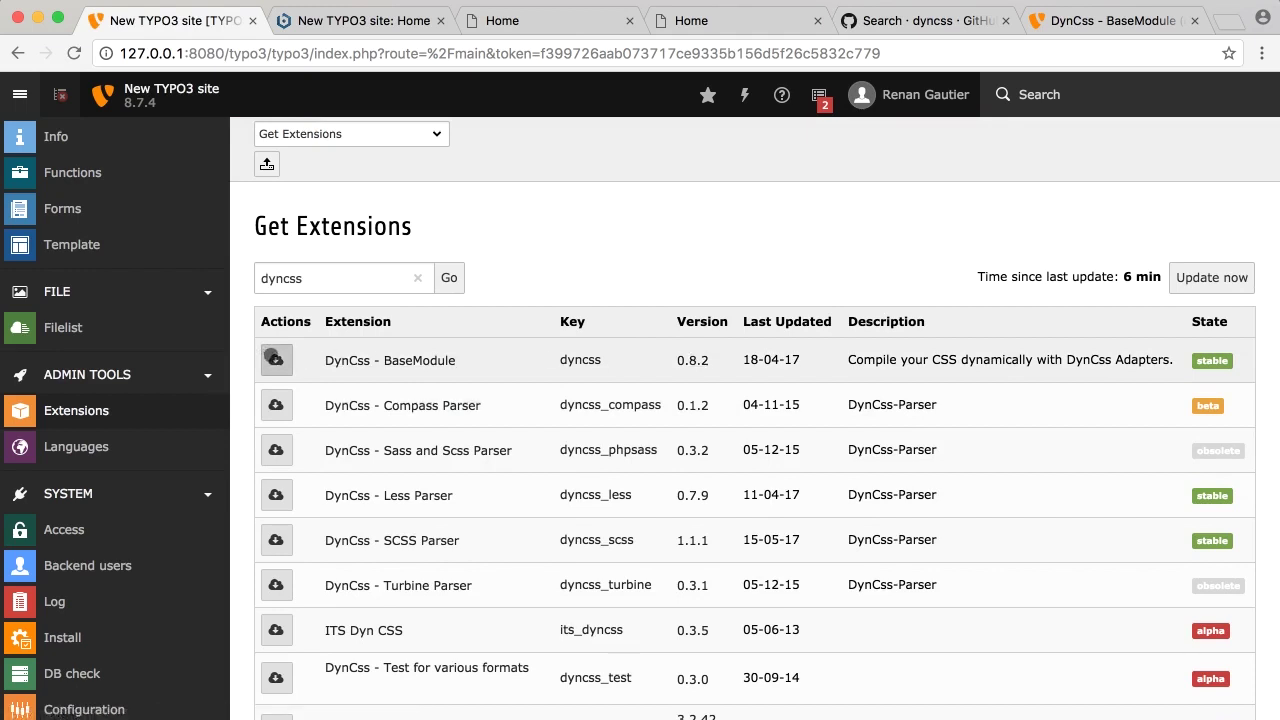
pyautogui.click(275, 358)
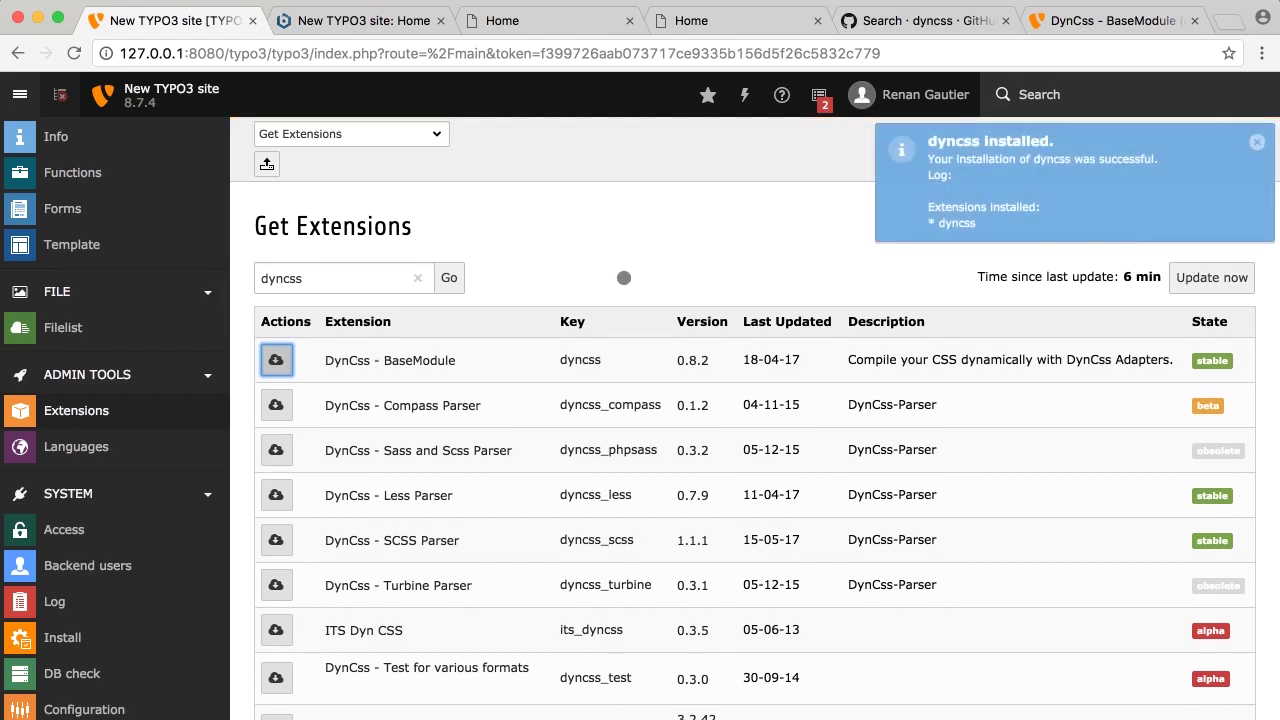
# Install the DynCss - Less Parser extension and dismiss its notification
pyautogui.click(332, 274)
pyautogui.press('BackSpace')
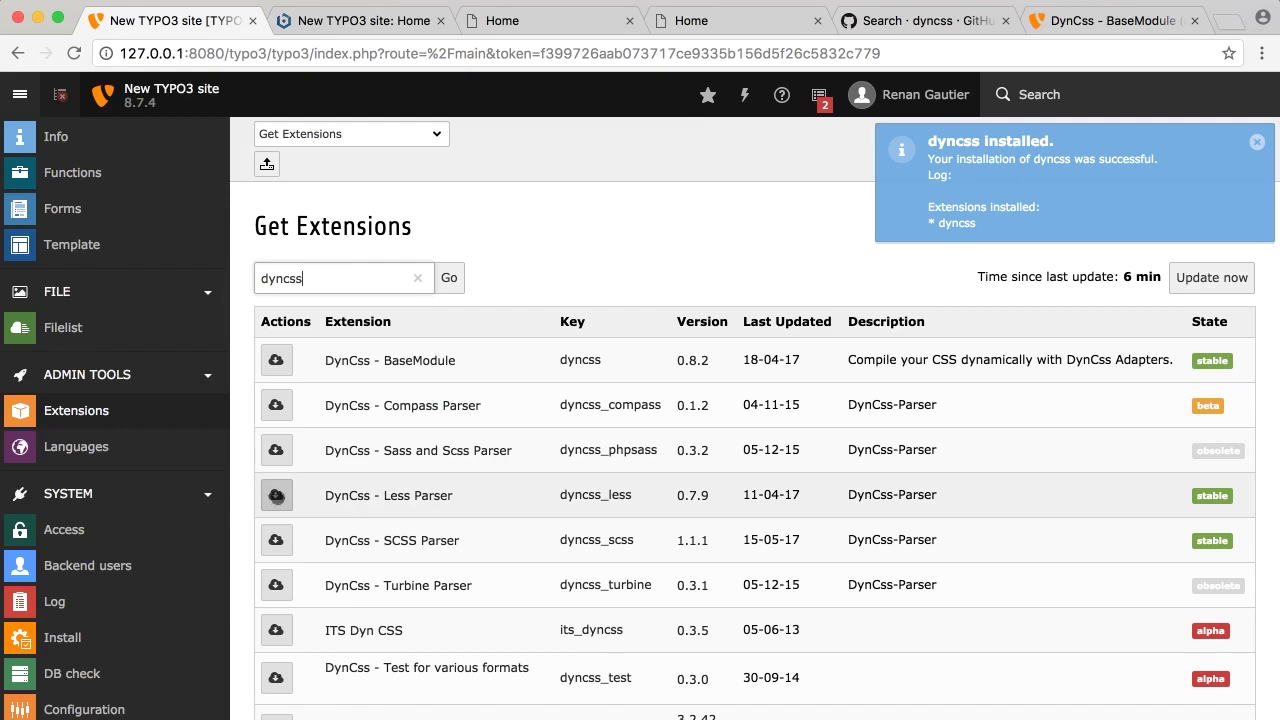
pyautogui.click(276, 495)
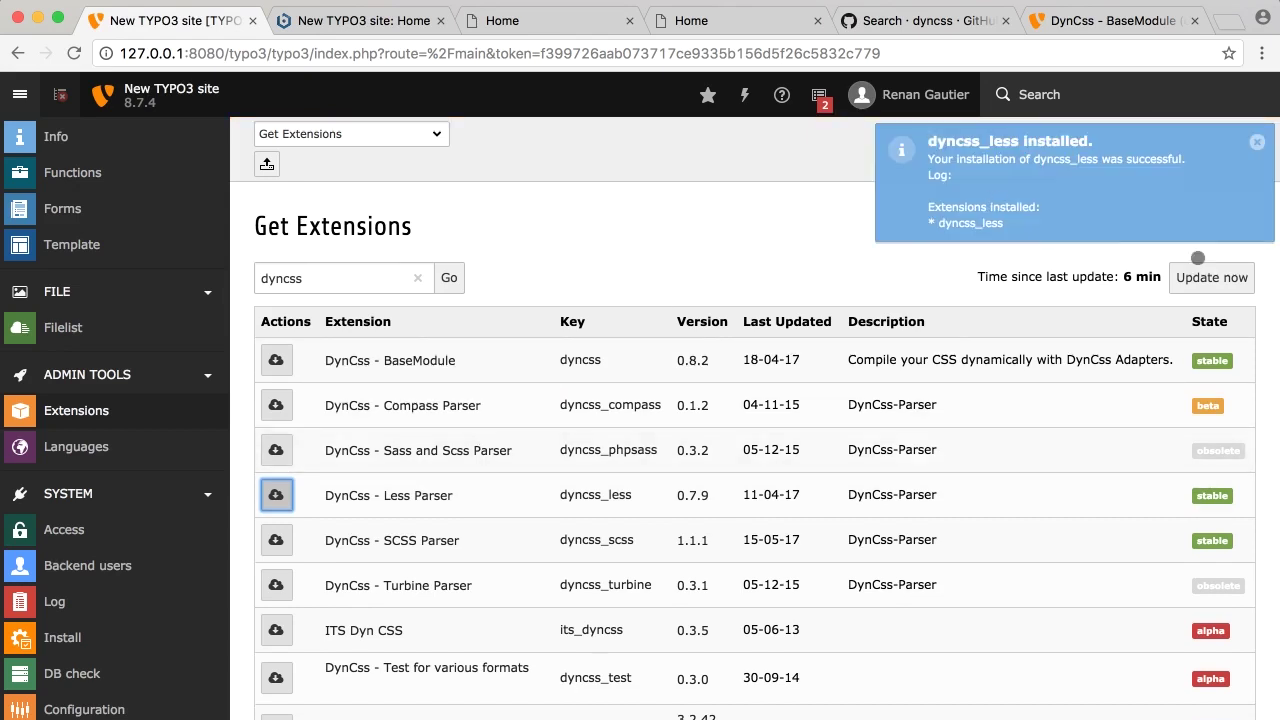
pyautogui.click(1257, 142)
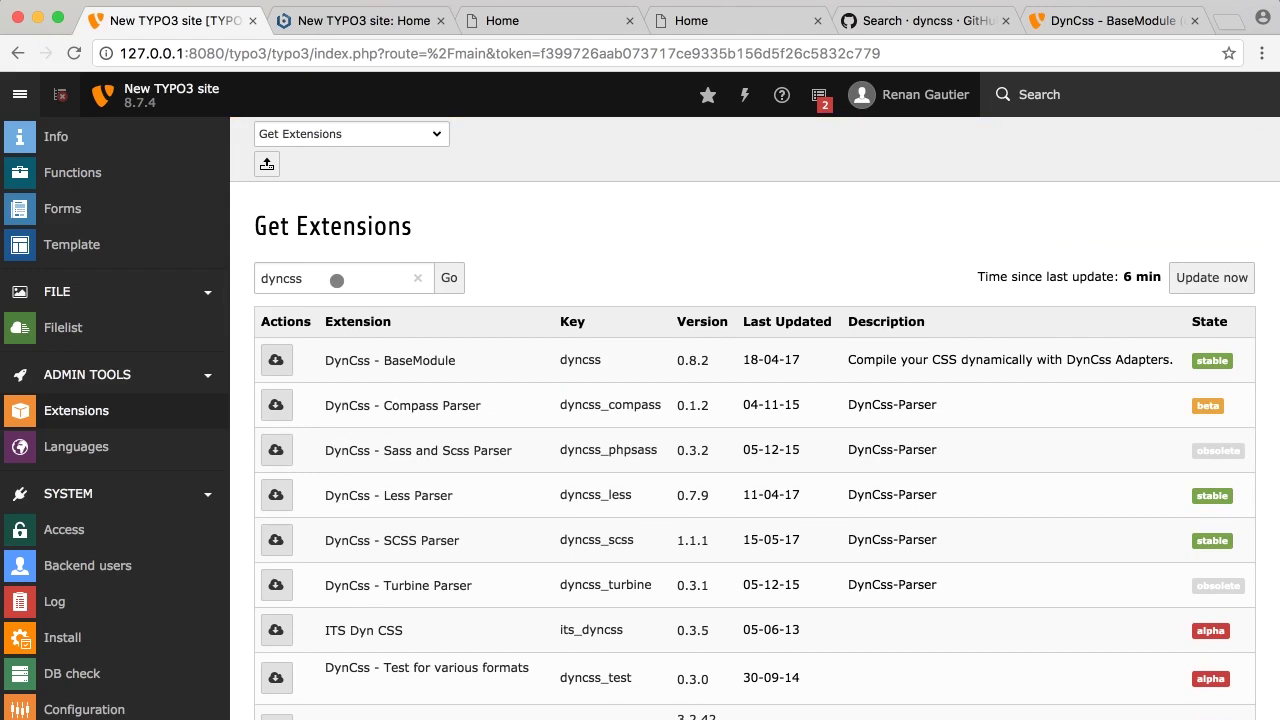
# Search the available extensions for t3kit and try to install Theme t3kit with its dependencies resolved automatically
pyautogui.doubleClick(337, 280)
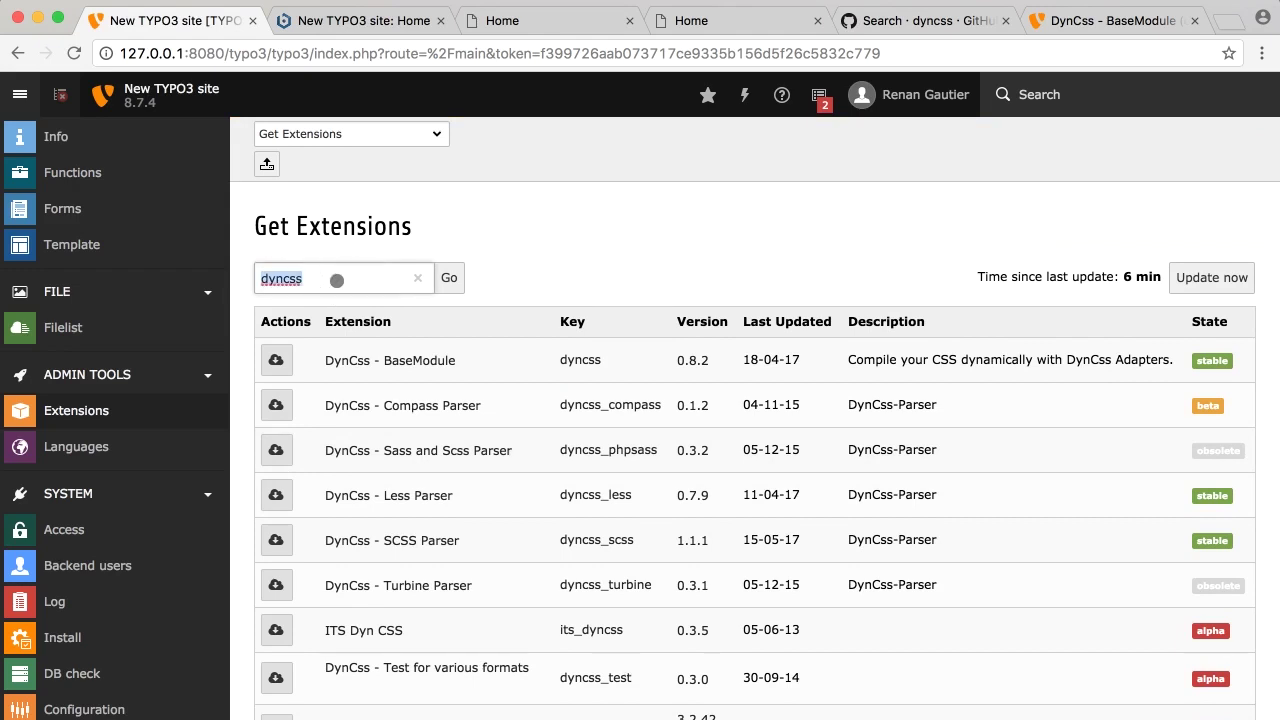
pyautogui.write('t3kit')
pyautogui.press('Return')
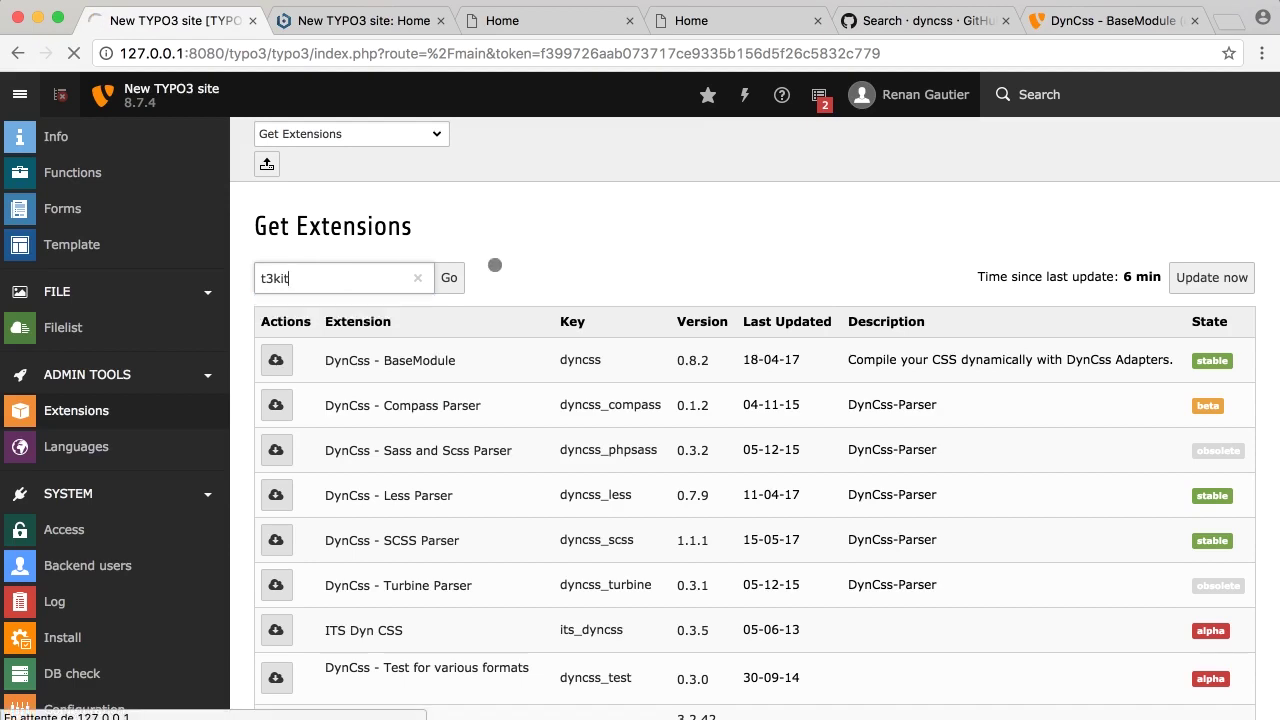
pyautogui.click(276, 411)
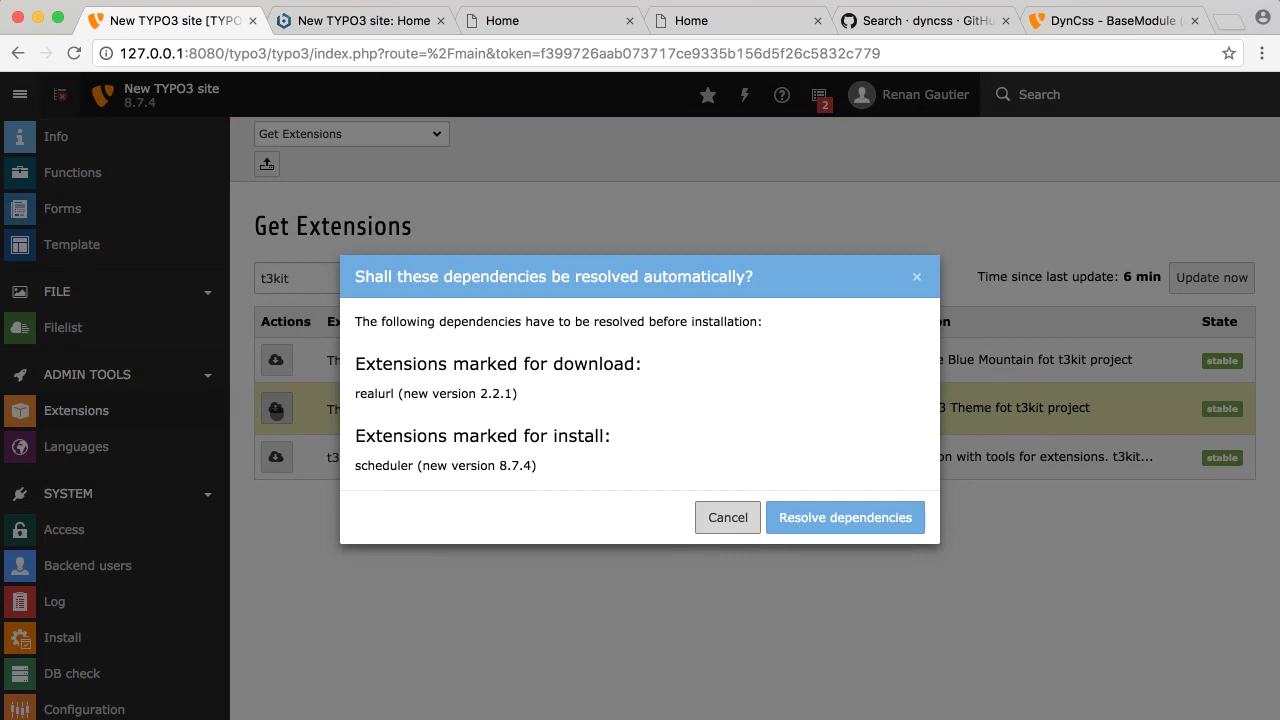
pyautogui.click(857, 523)
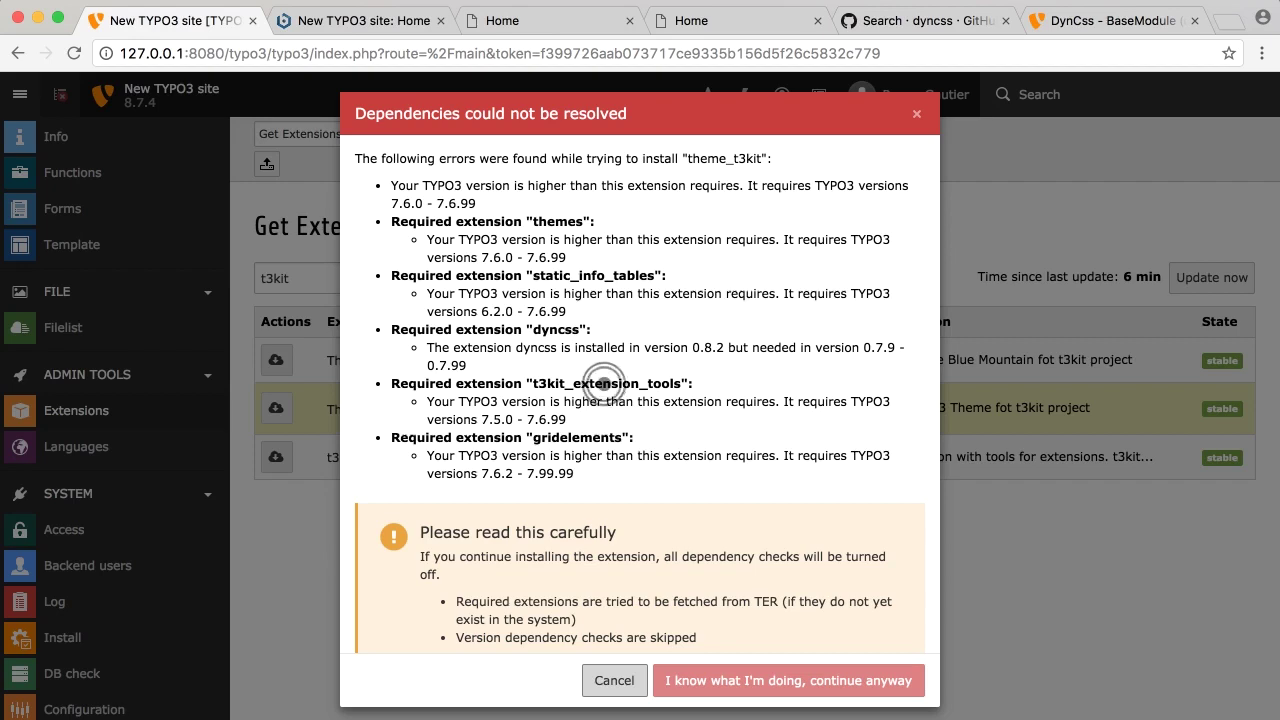
# Copy the required extension name t3kit_extension_tools from the dependency report and search the TYPO3 Extension Repository for it
pyautogui.doubleClick(604, 383)
pyautogui.press('super+c')
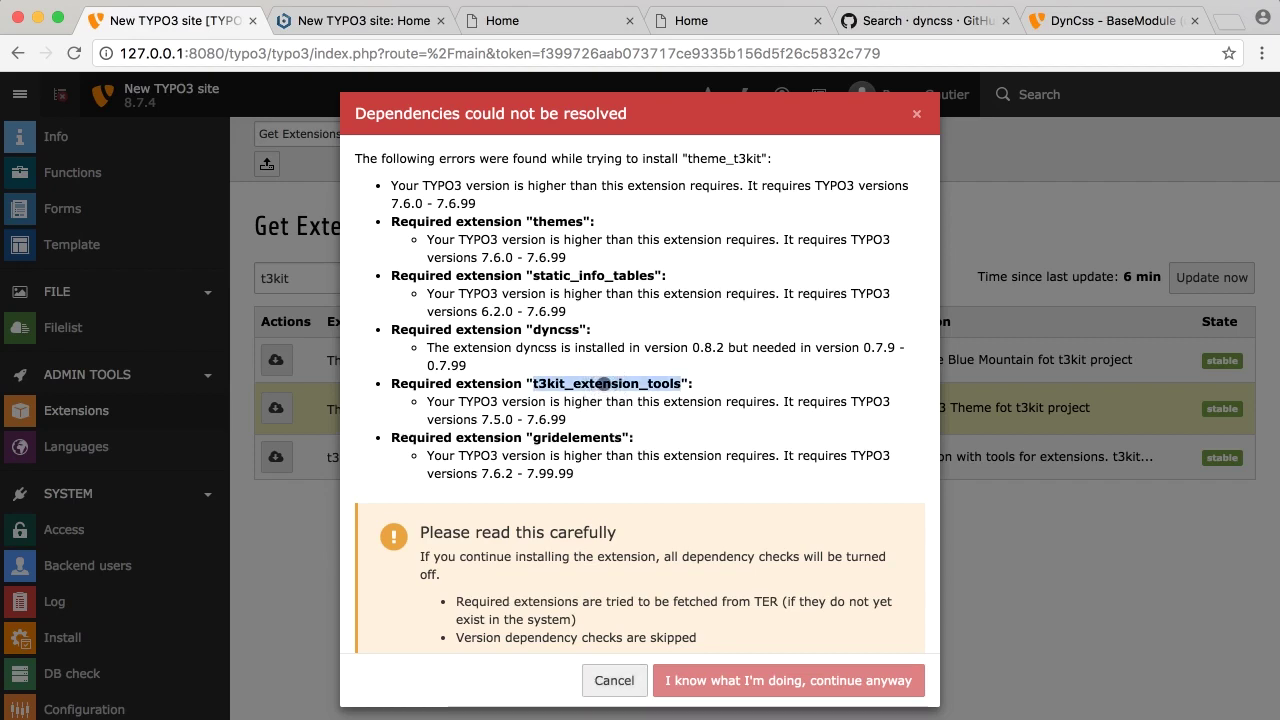
pyautogui.hotkey('ctrl', 'shift', 'Tab')
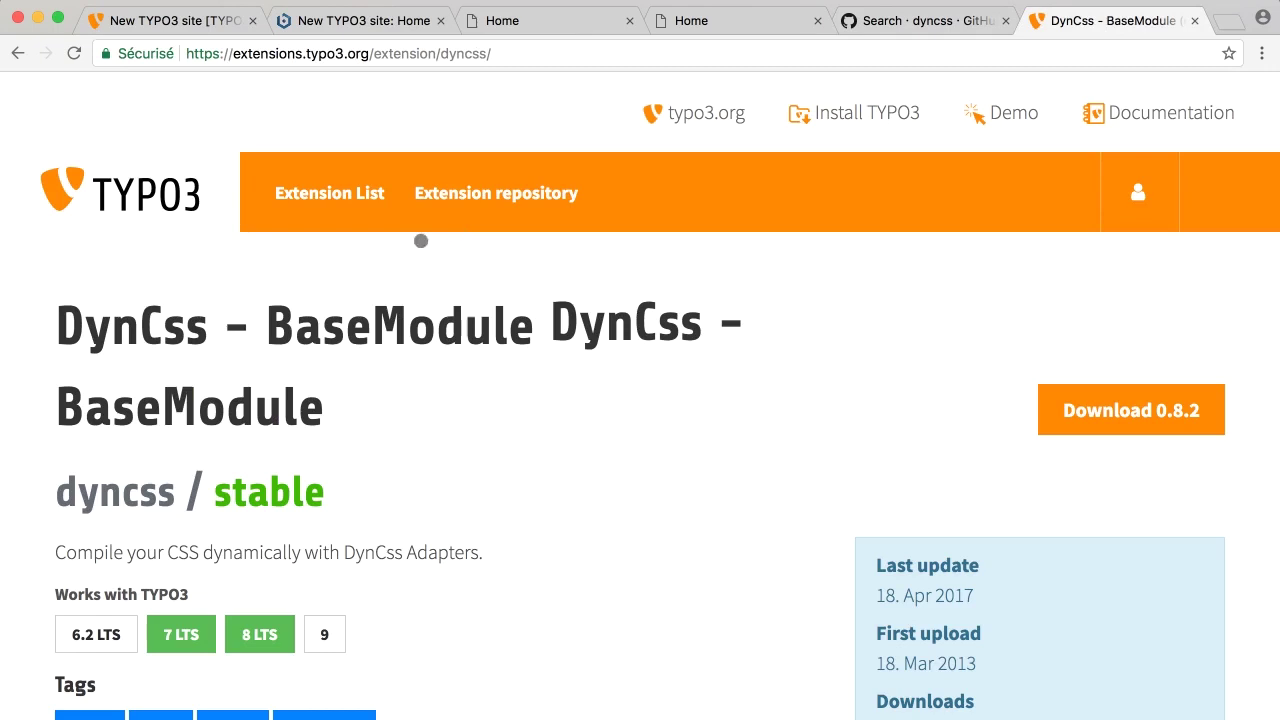
pyautogui.scroll(-1, 360, 563)
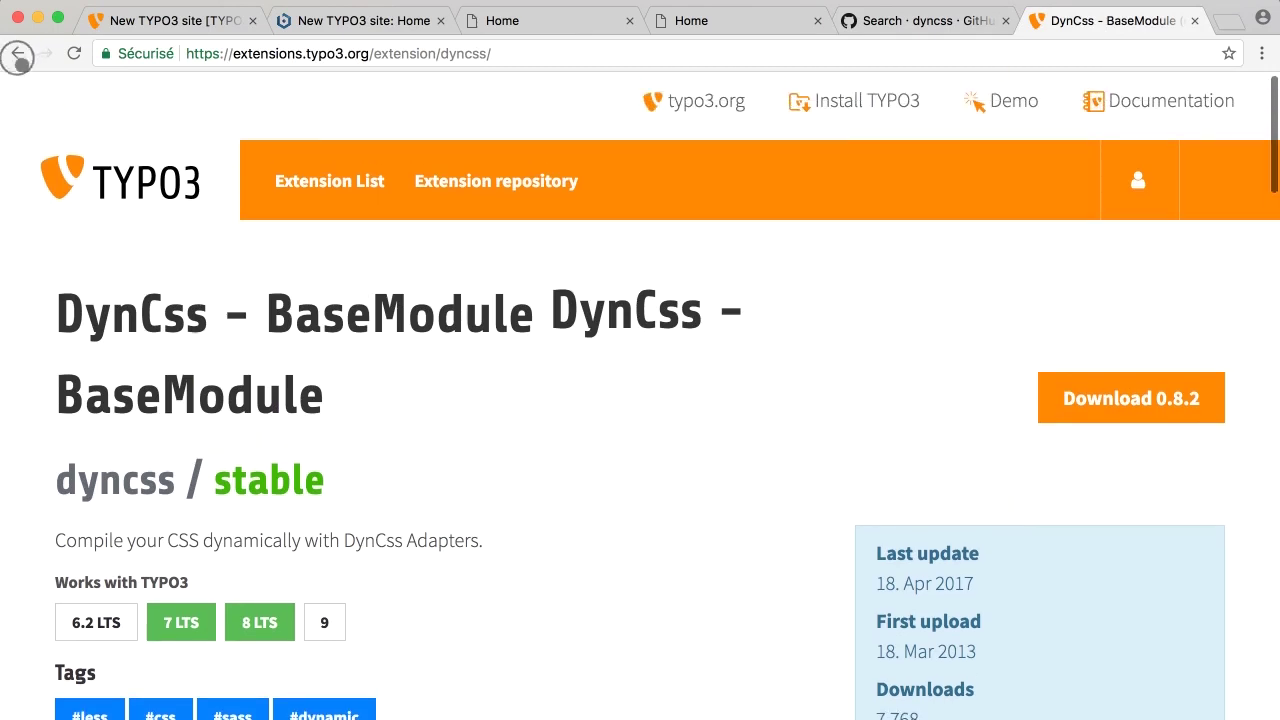
pyautogui.click(16, 54)
pyautogui.doubleClick(343, 131)
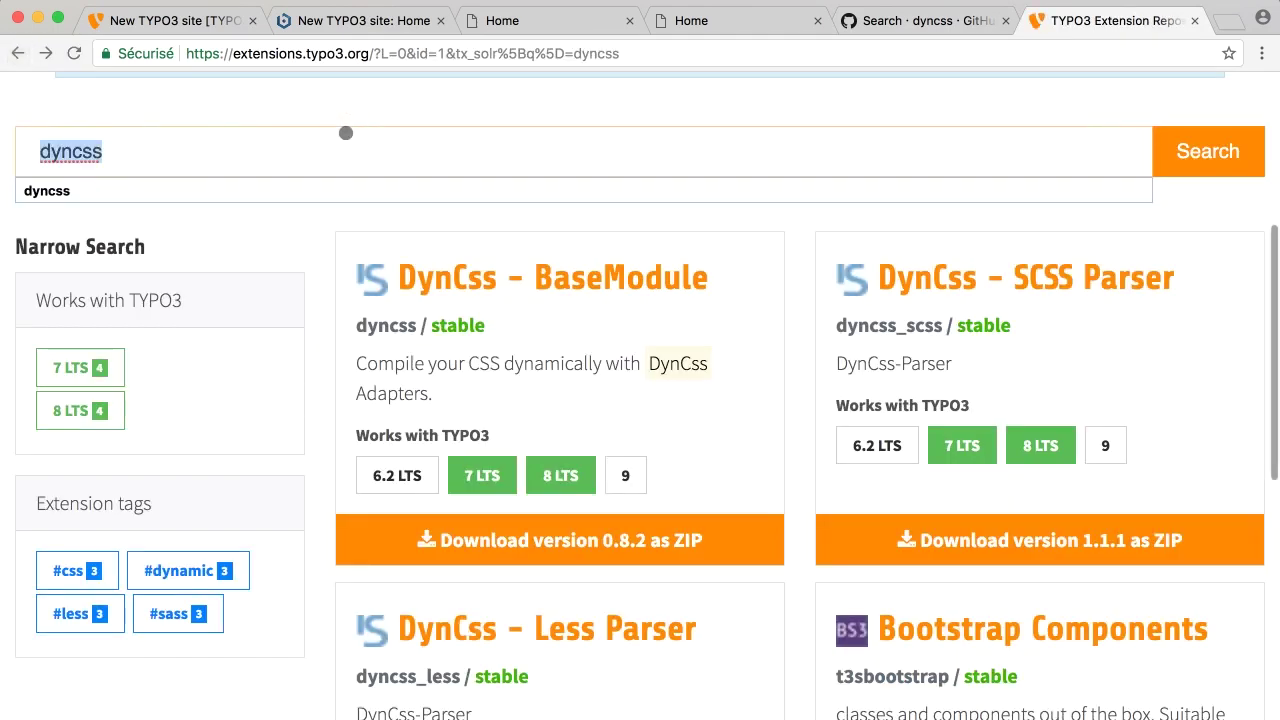
pyautogui.press('super+v')
pyautogui.click(1206, 150)
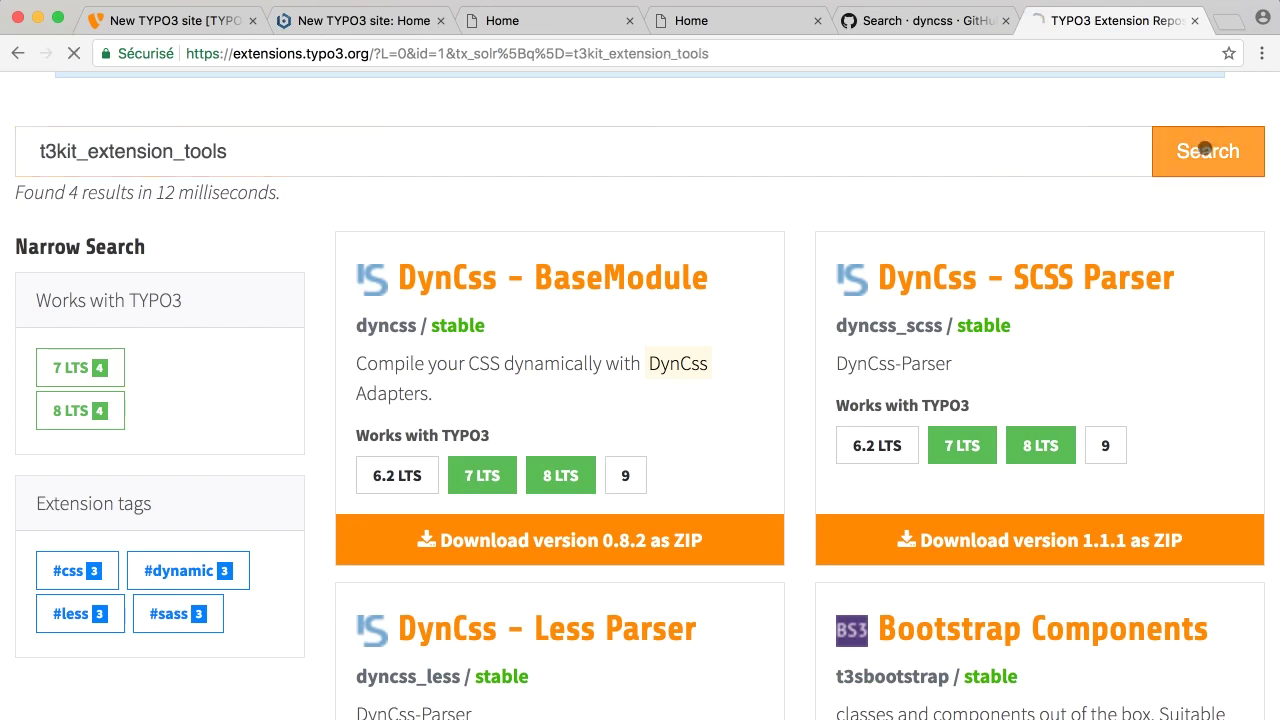
pyautogui.scroll(-5, 640, 388)
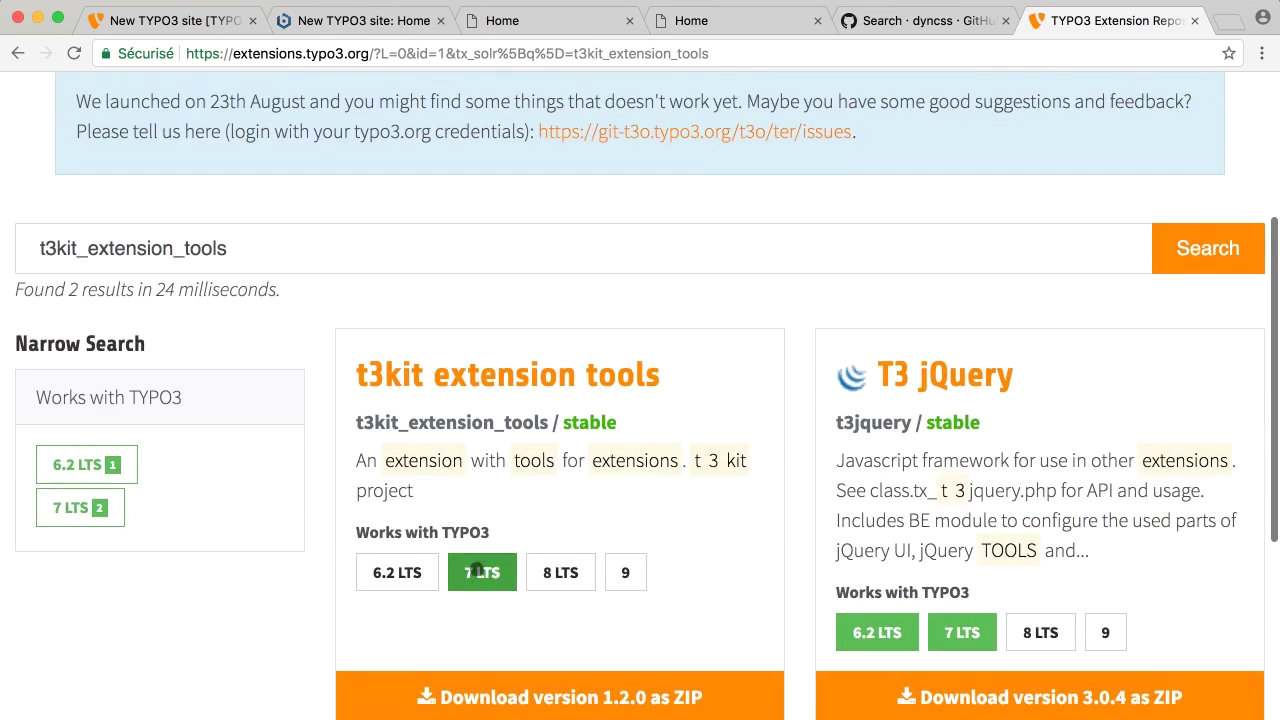
pyautogui.scroll(5, 754, 429)
# Search the typo3-themes/themes repository on GitHub for t3kit_extension_tools
pyautogui.click(915, 30)
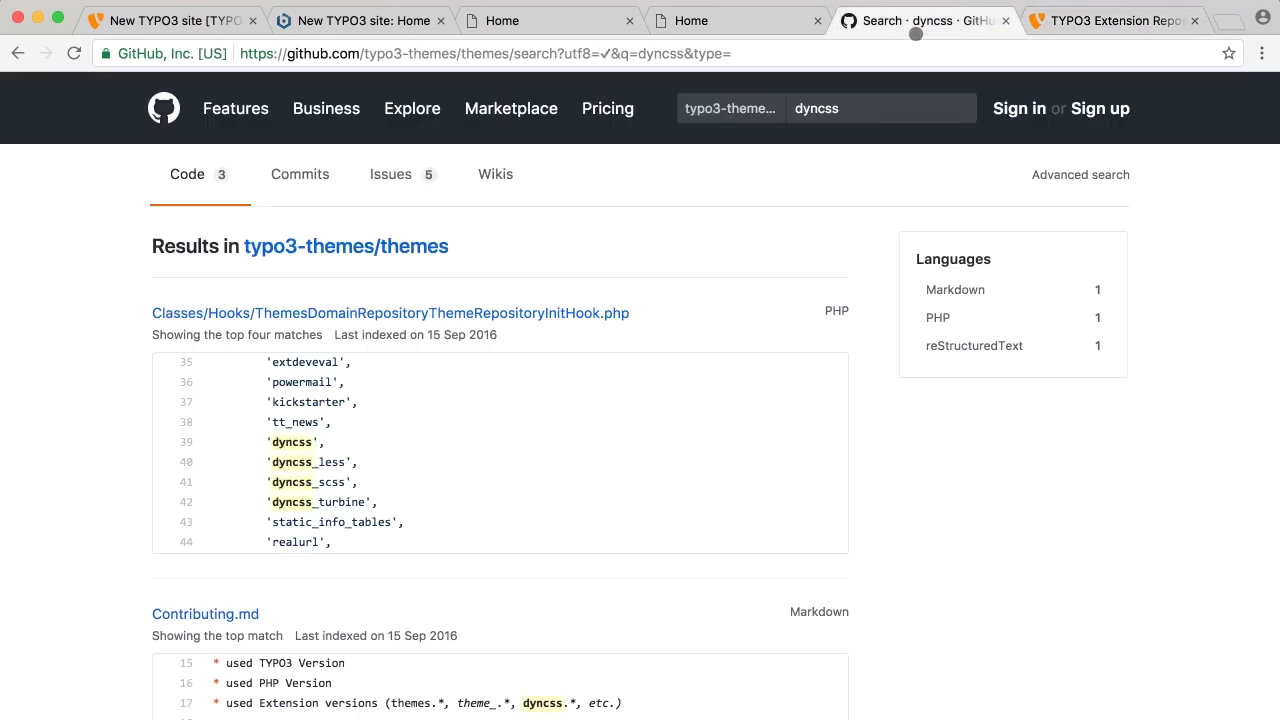
pyautogui.doubleClick(843, 105)
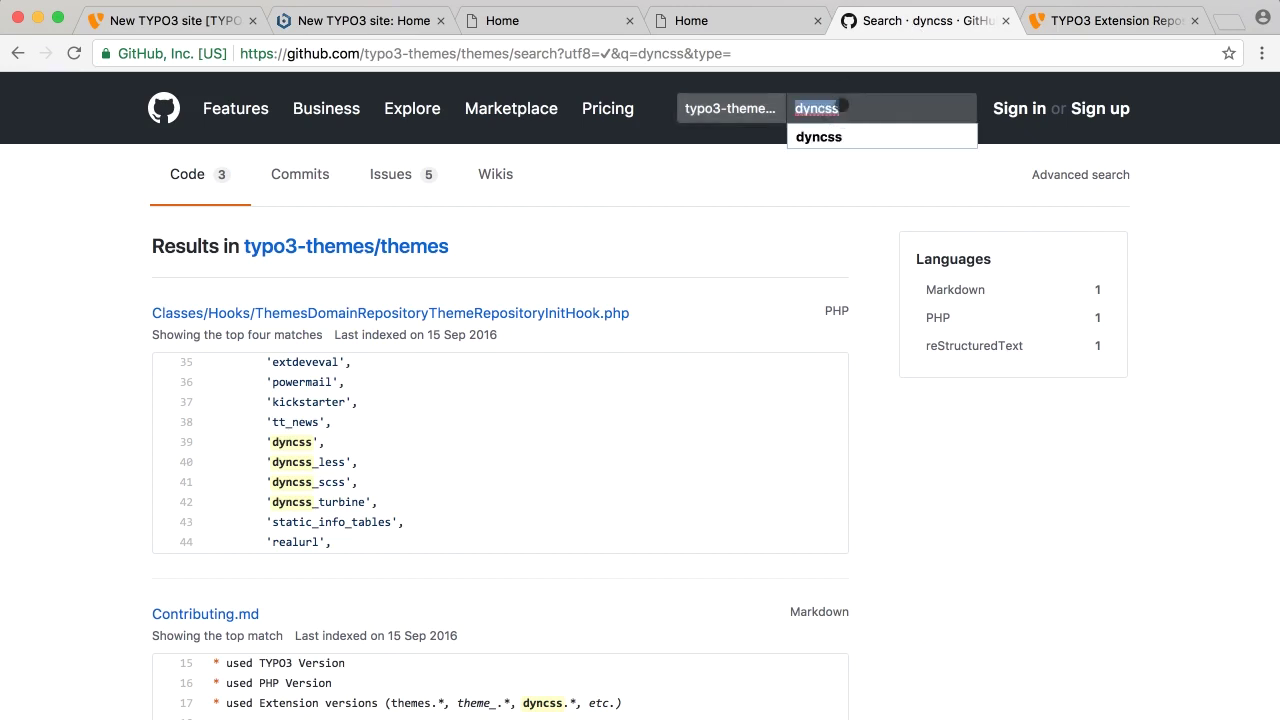
pyautogui.press('super+v')
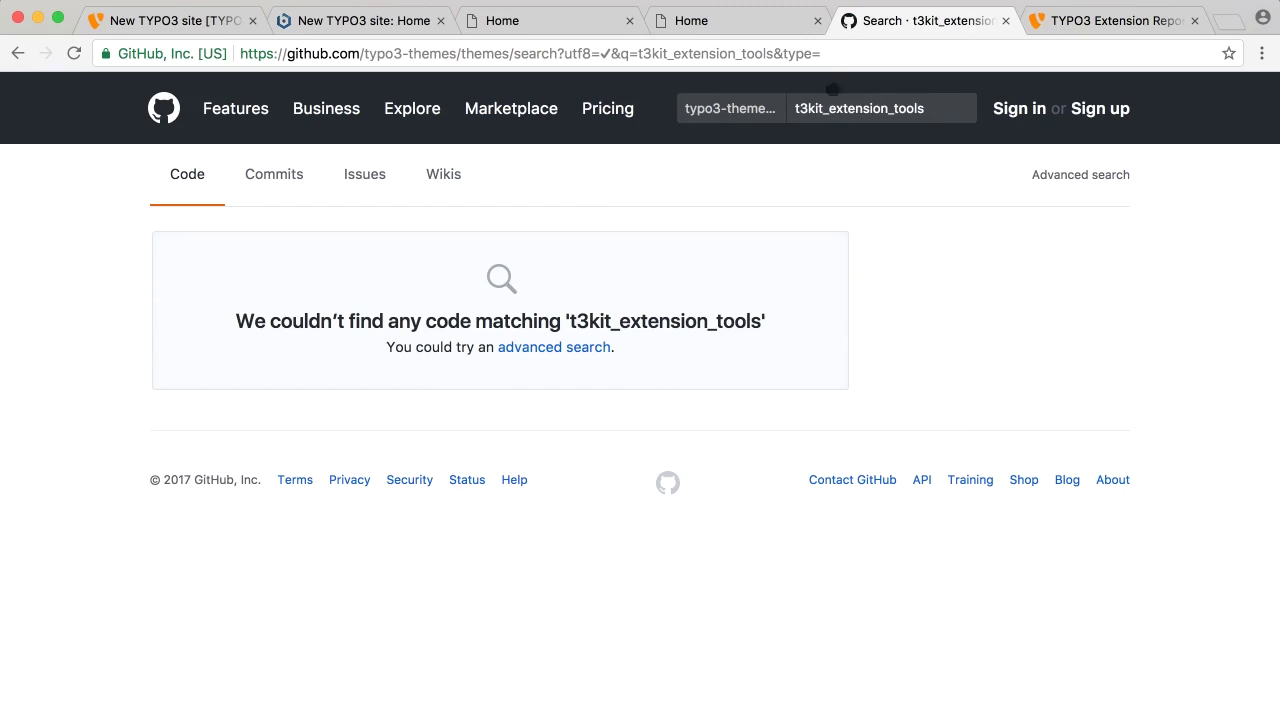
pyautogui.click(736, 114)
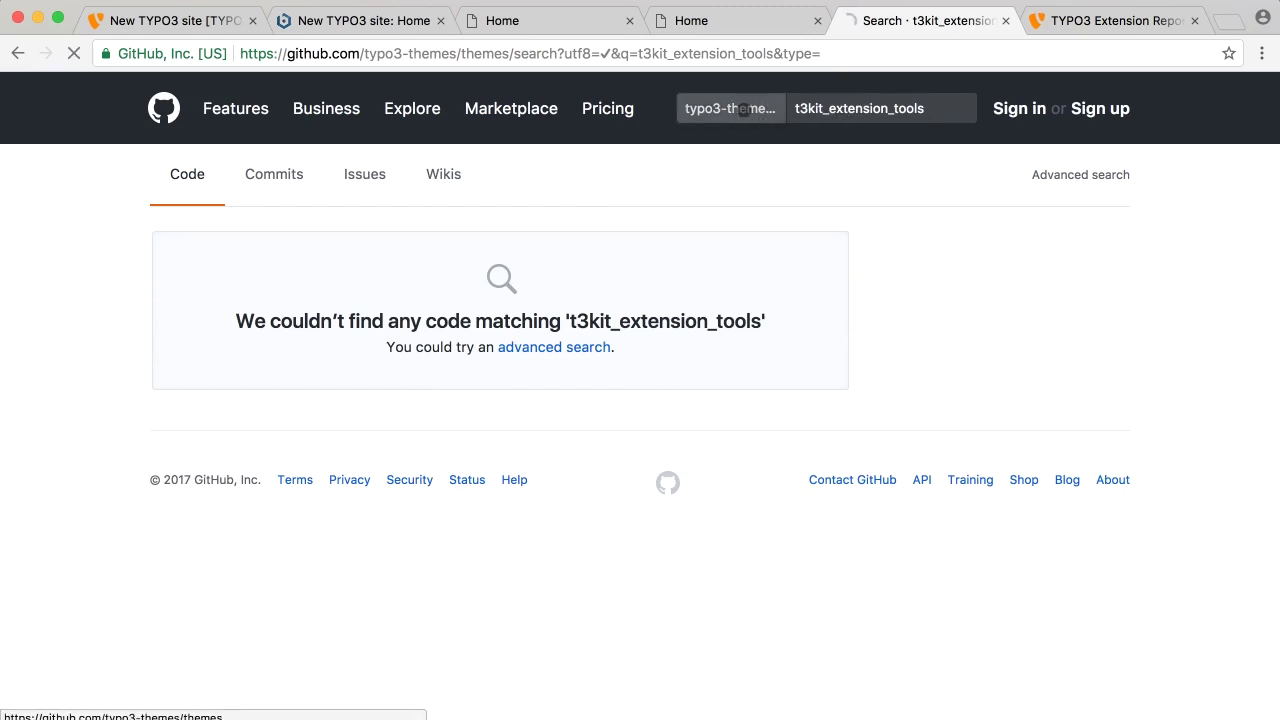
pyautogui.click(830, 108)
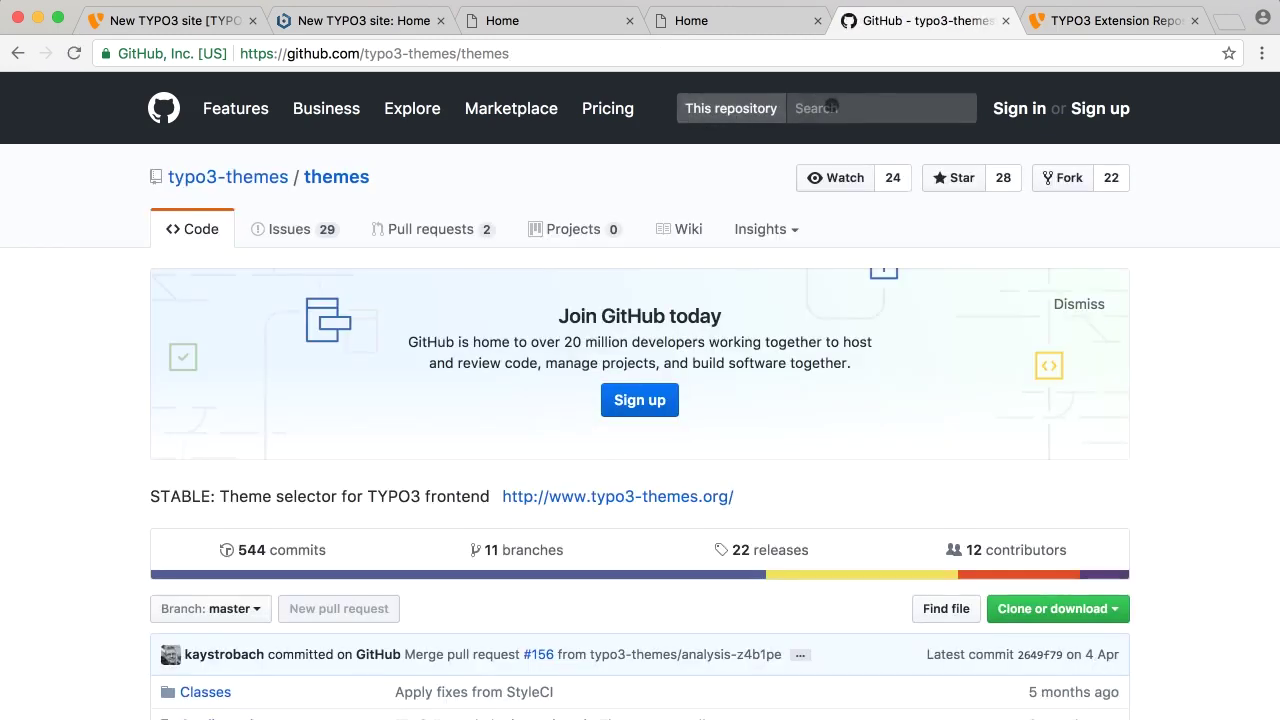
pyautogui.press('super+v')
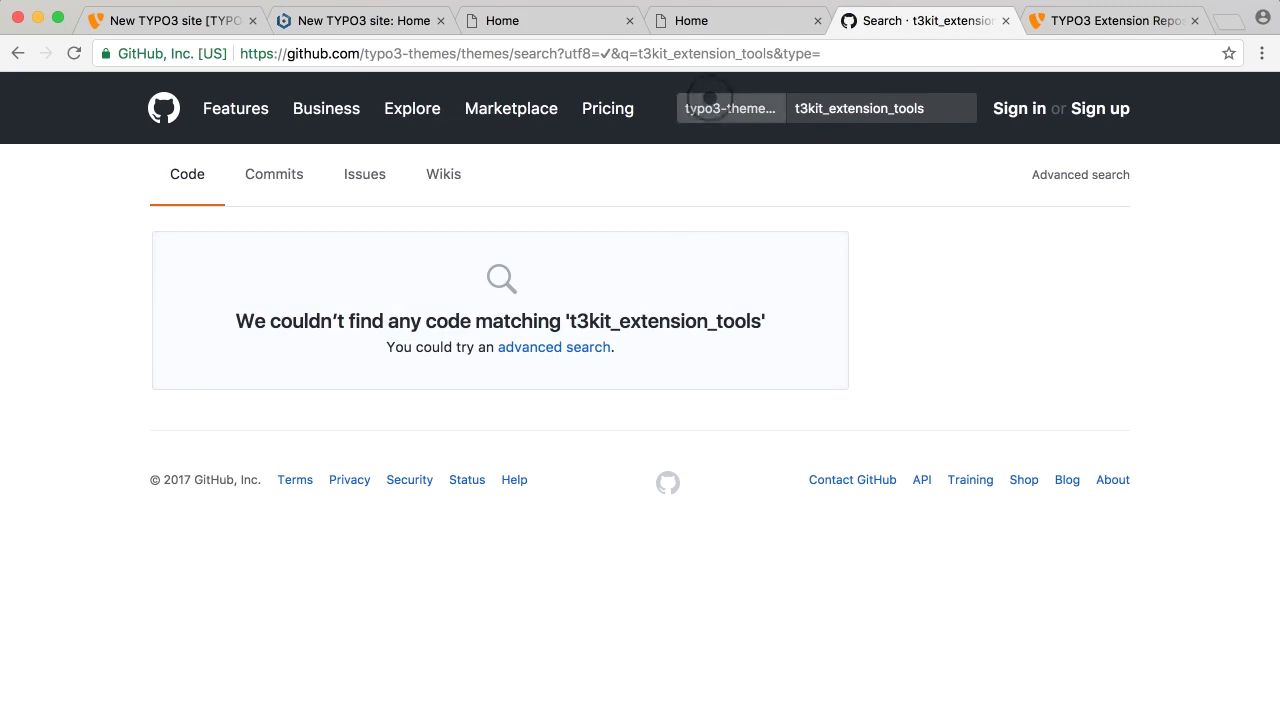
# Search all of GitHub for t3kit_extension_tools and open the t3kit/t3kit_extension_tools repository
pyautogui.click(725, 108)
pyautogui.click(754, 107)
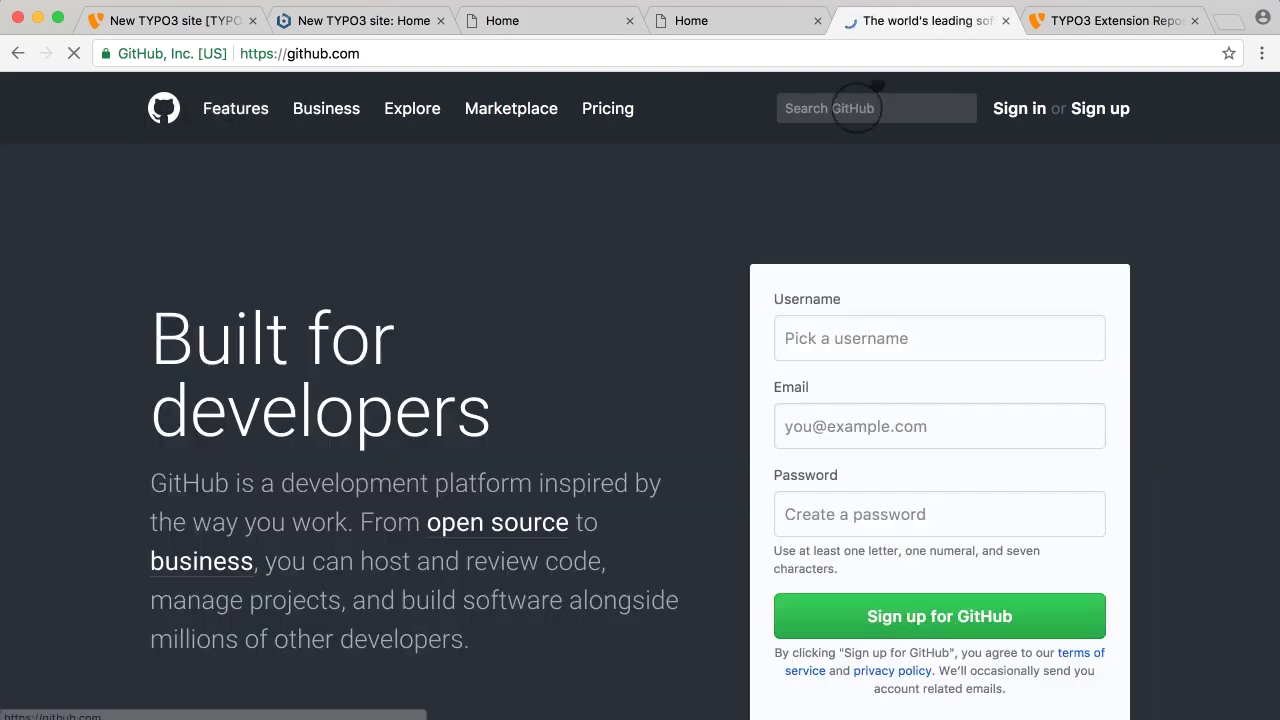
pyautogui.click(857, 108)
pyautogui.press('super+v')
pyautogui.press('Return')
pyautogui.click(288, 289)
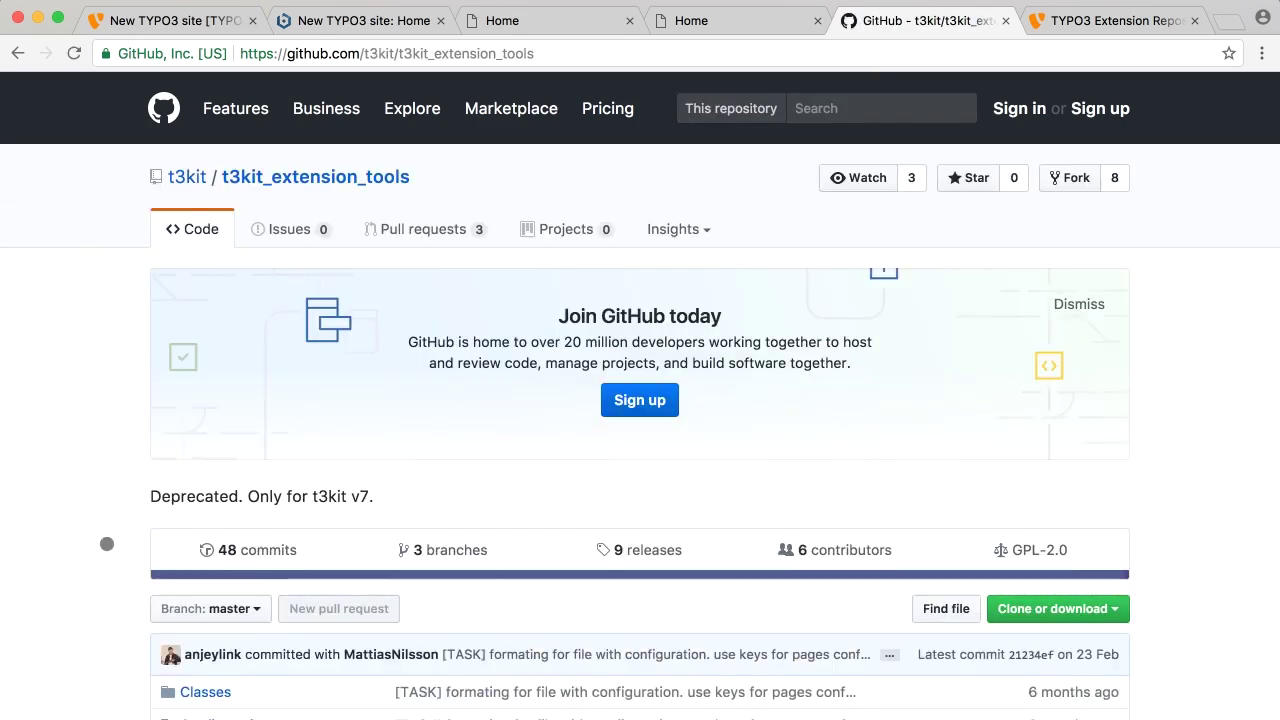
# Switch the t3kit_extension_tools repository to the typo3_8.x_compatibility branch
pyautogui.scroll(-1, 104, 546)
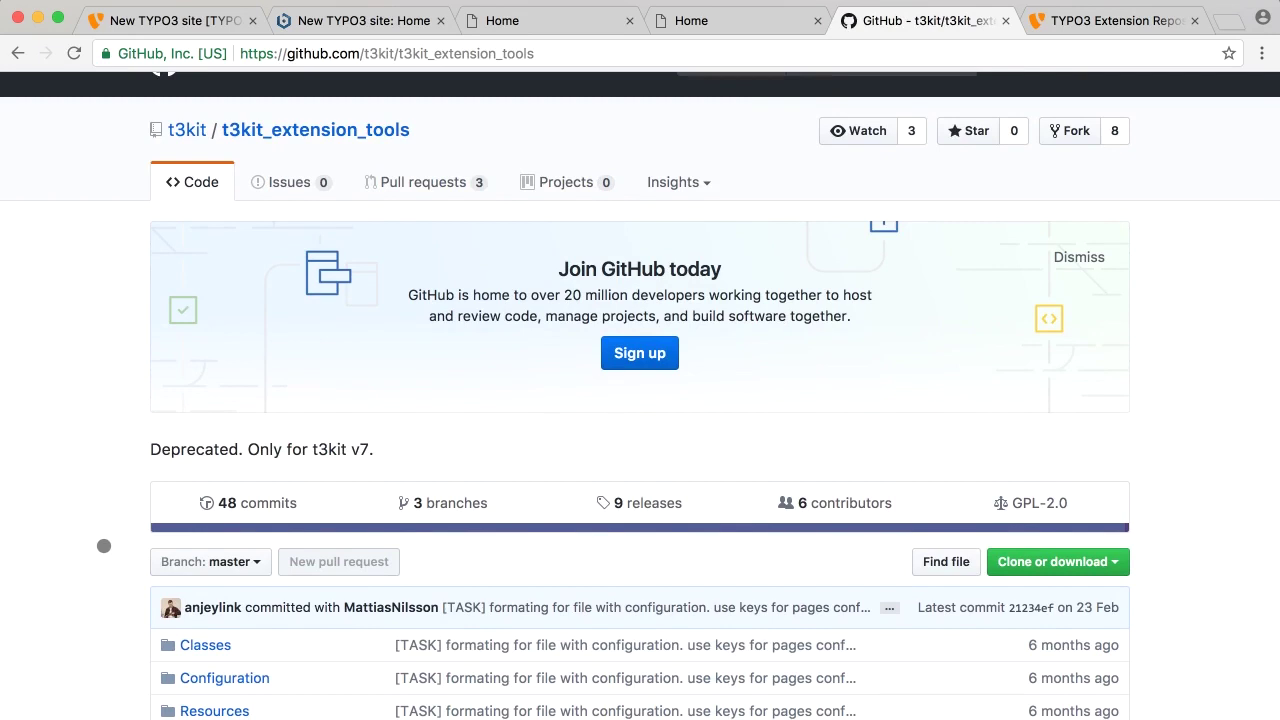
pyautogui.scroll(-5, 104, 546)
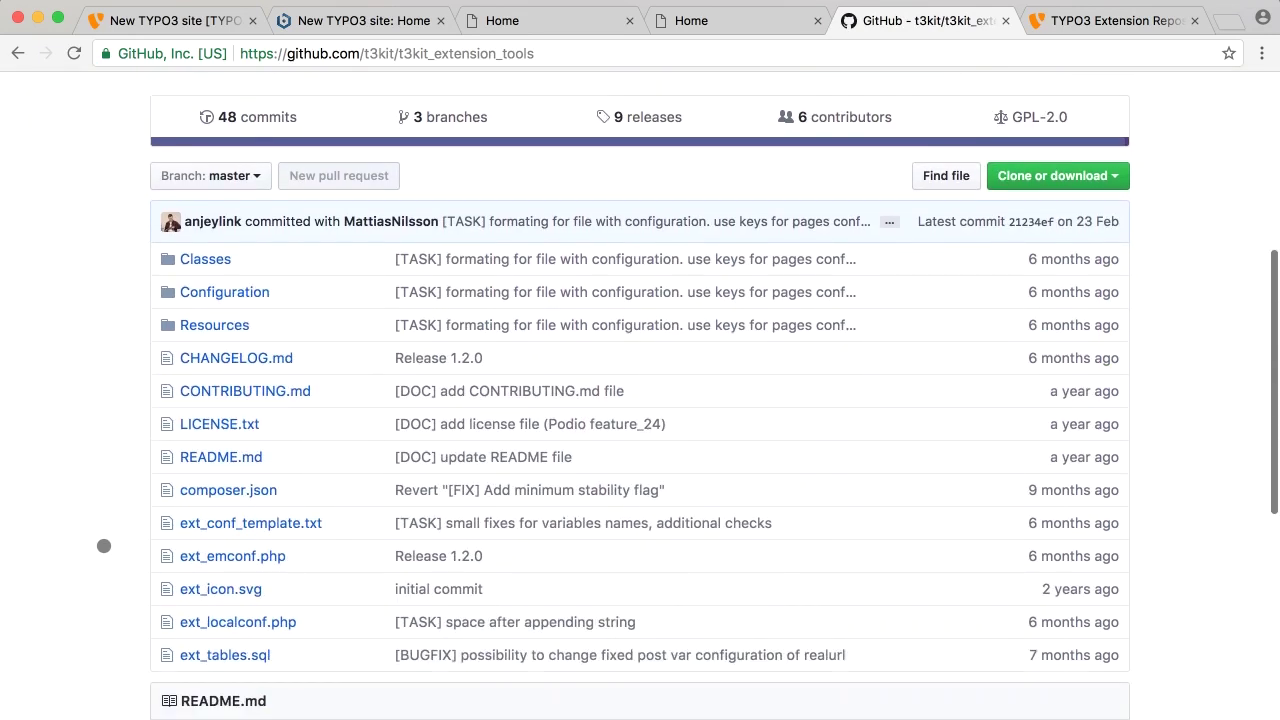
pyautogui.click(212, 175)
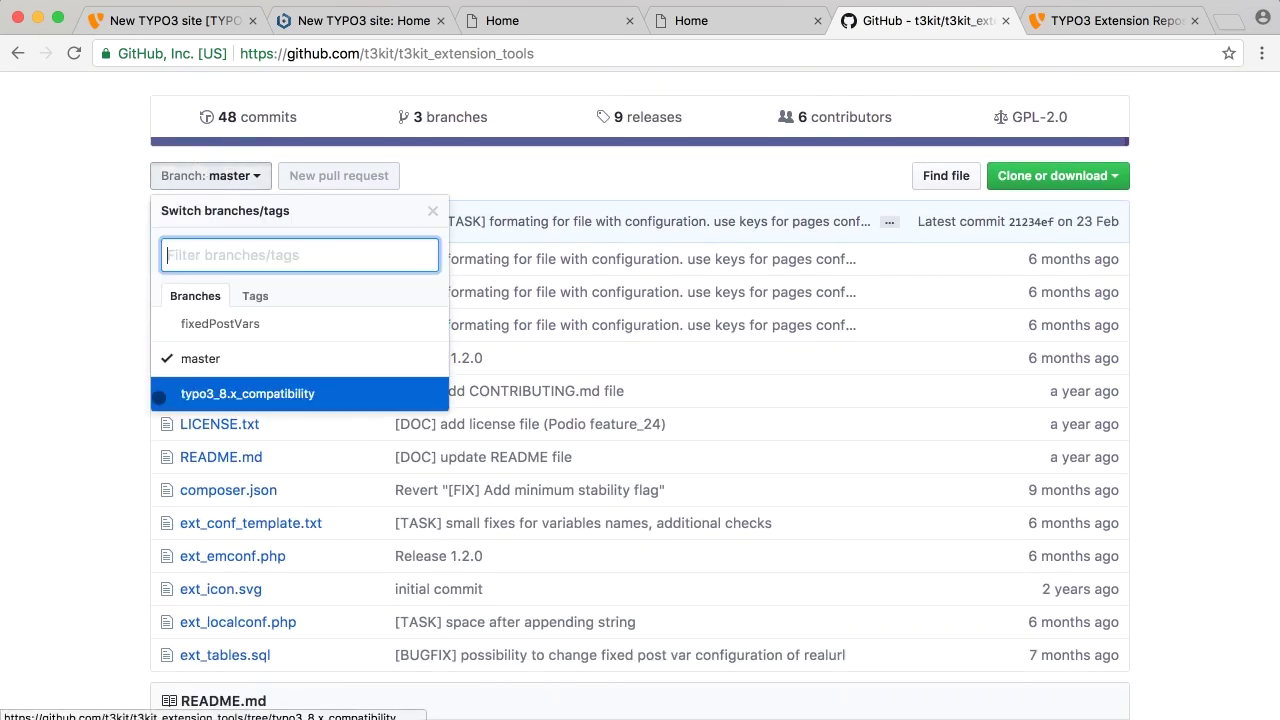
pyautogui.click(187, 396)
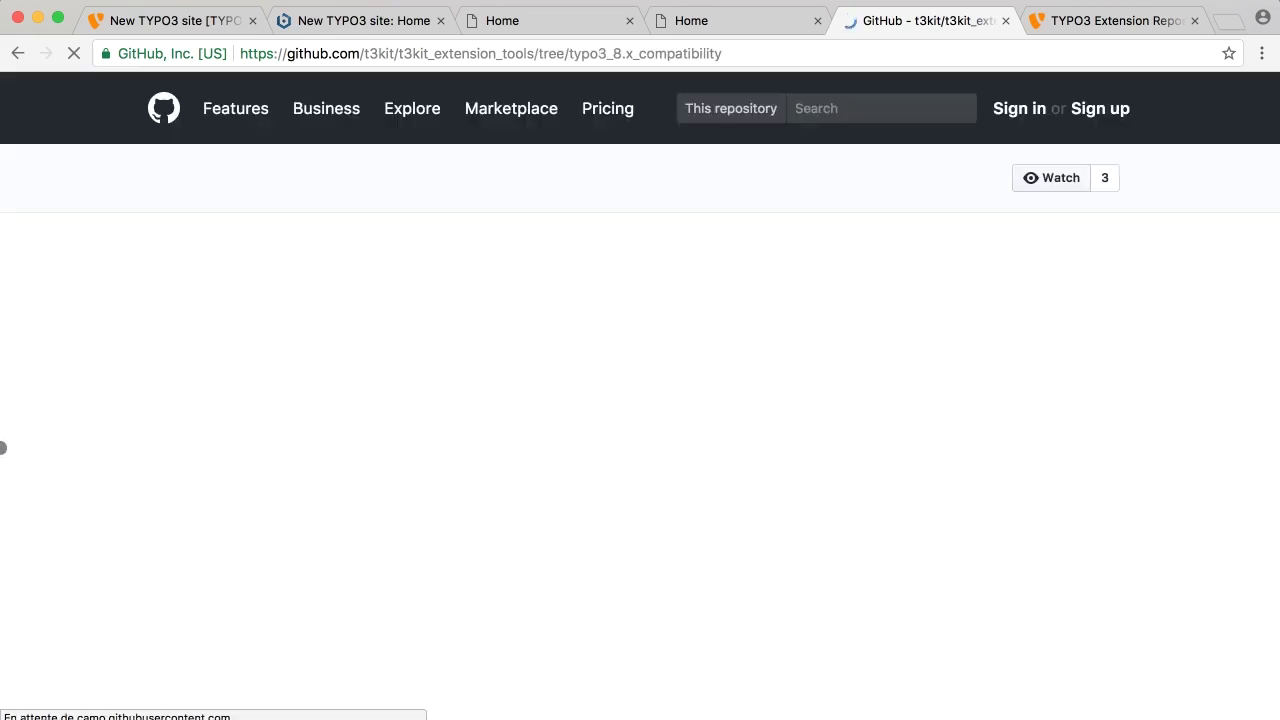
# Open ext_emconf.php in the typo3_8.x_compatibility branch and examine its PHP and TYPO3 version constraints
pyautogui.scroll(-3, 3, 447)
pyautogui.scroll(-2, 3, 447)
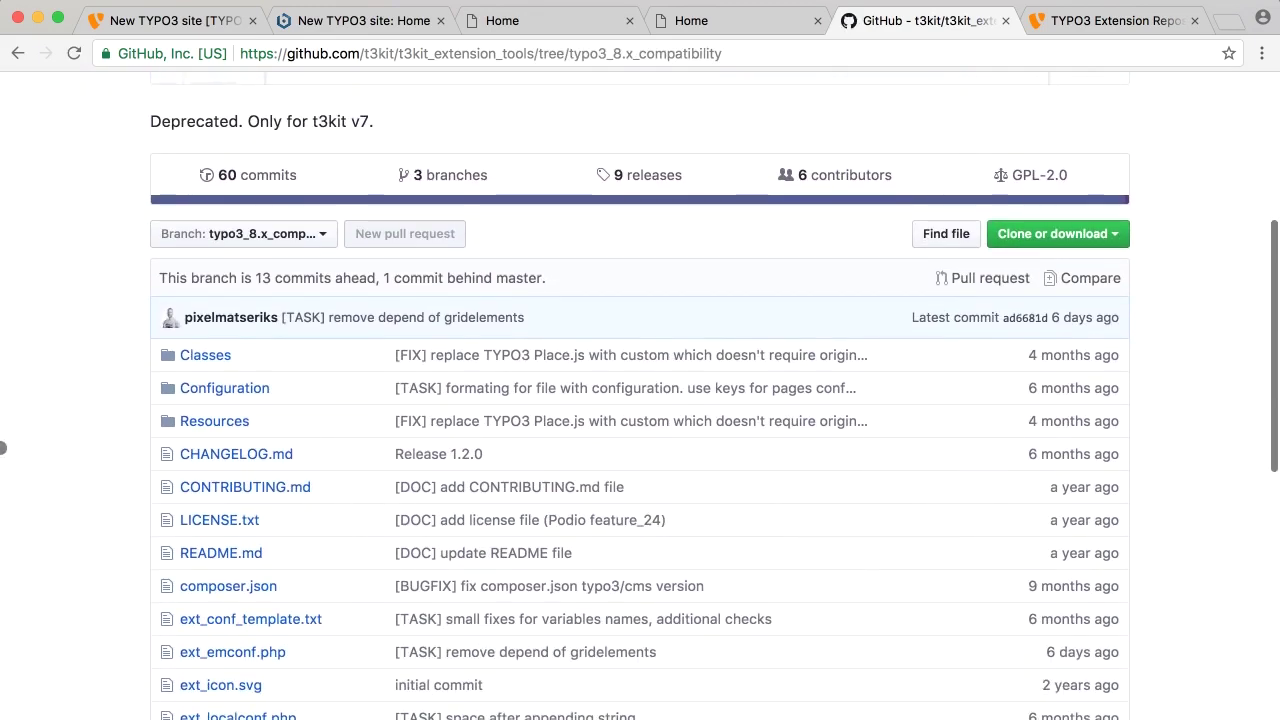
pyautogui.scroll(-3, 3, 447)
pyautogui.scroll(-3, 3, 447)
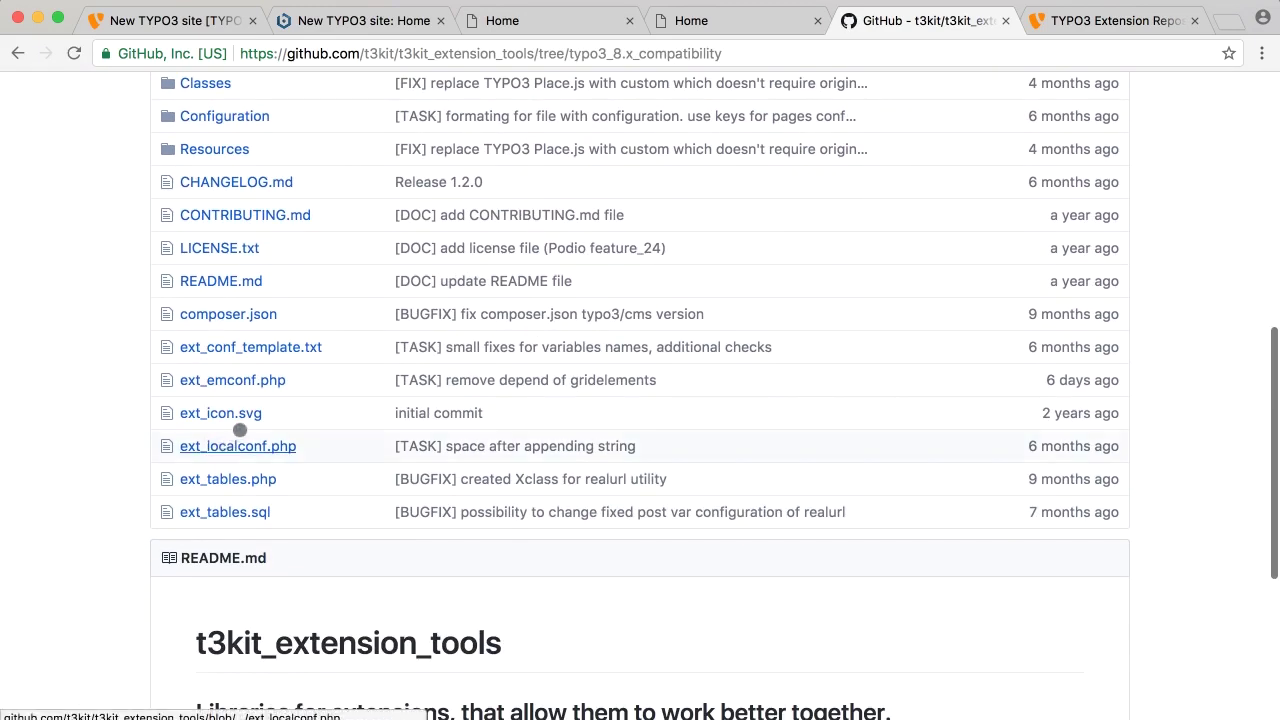
pyautogui.click(257, 380)
pyautogui.scroll(-10, 3, 575)
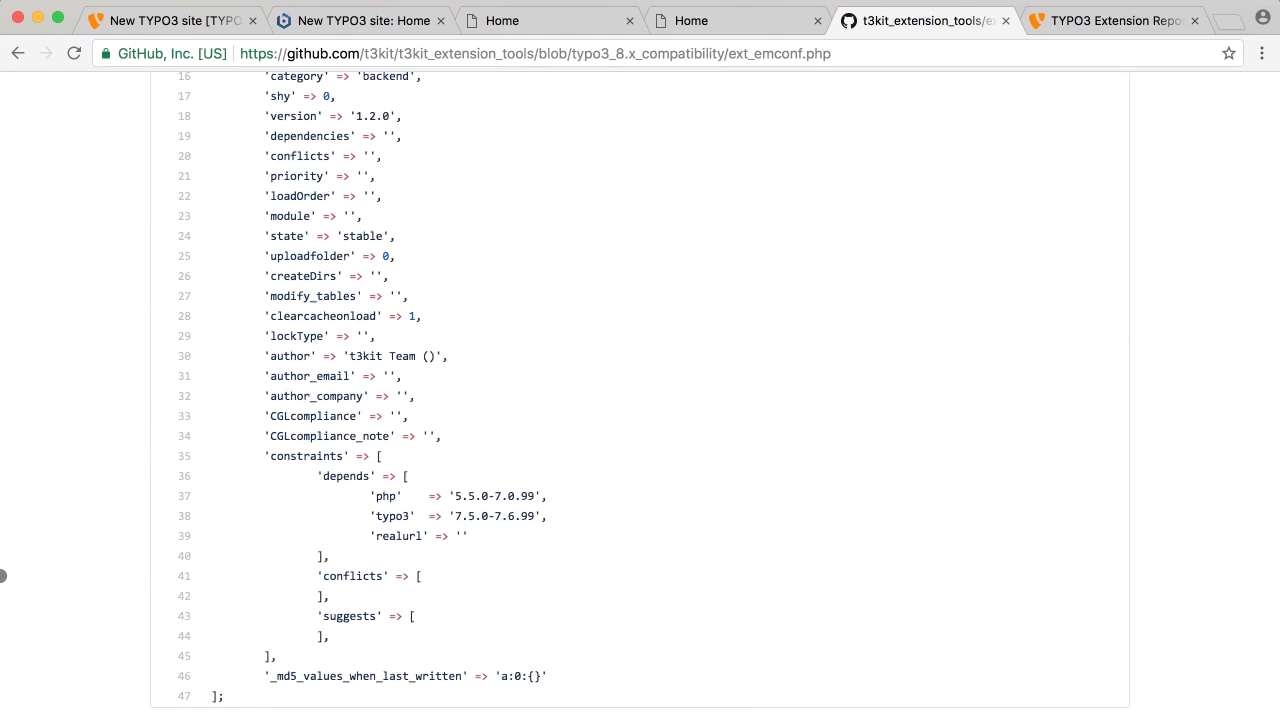
pyautogui.scroll(1, 3, 575)
pyautogui.scroll(1, 3, 575)
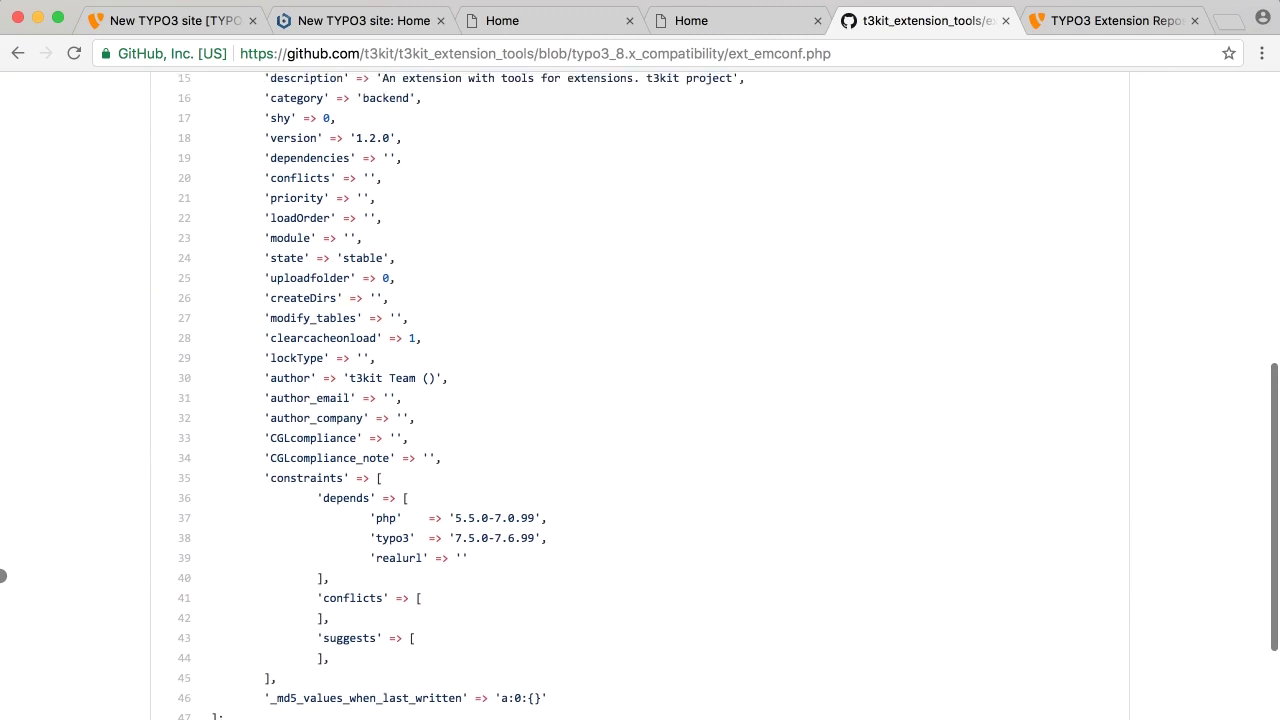
# Return to the t3kit_extension_tools file list and switch the repository to the master branch
pyautogui.scroll(2, 3, 575)
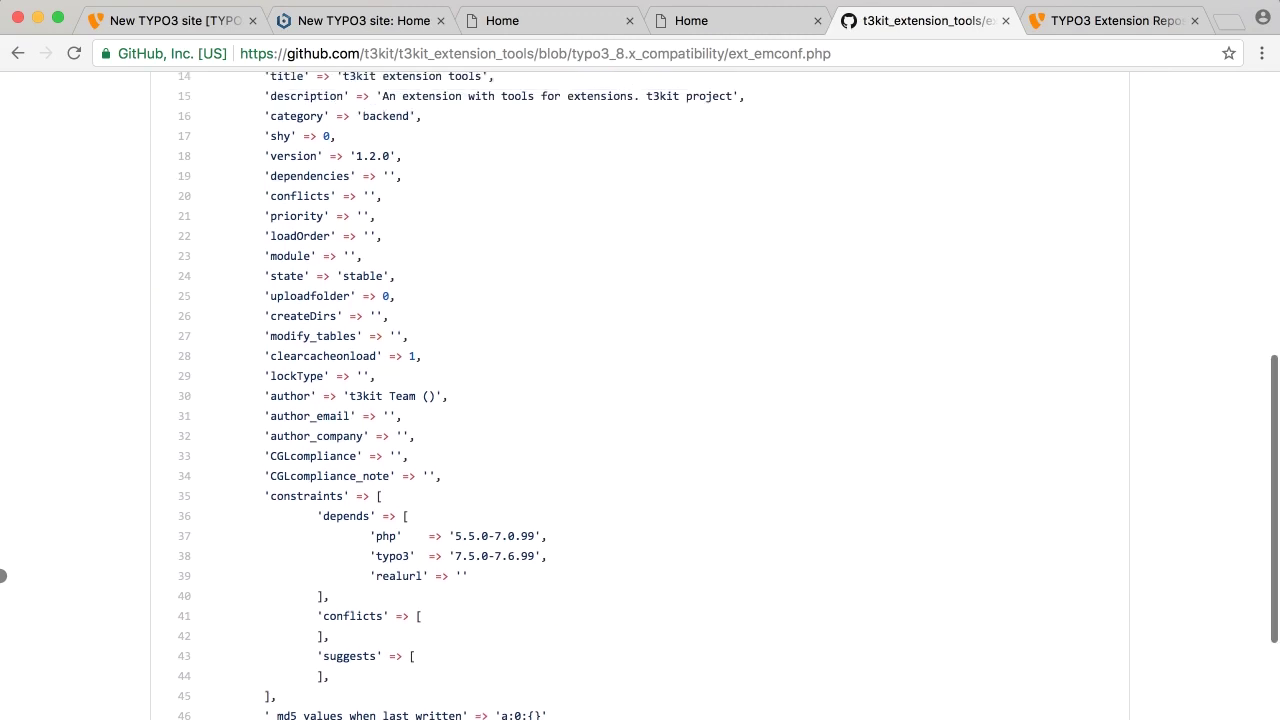
pyautogui.click(20, 54)
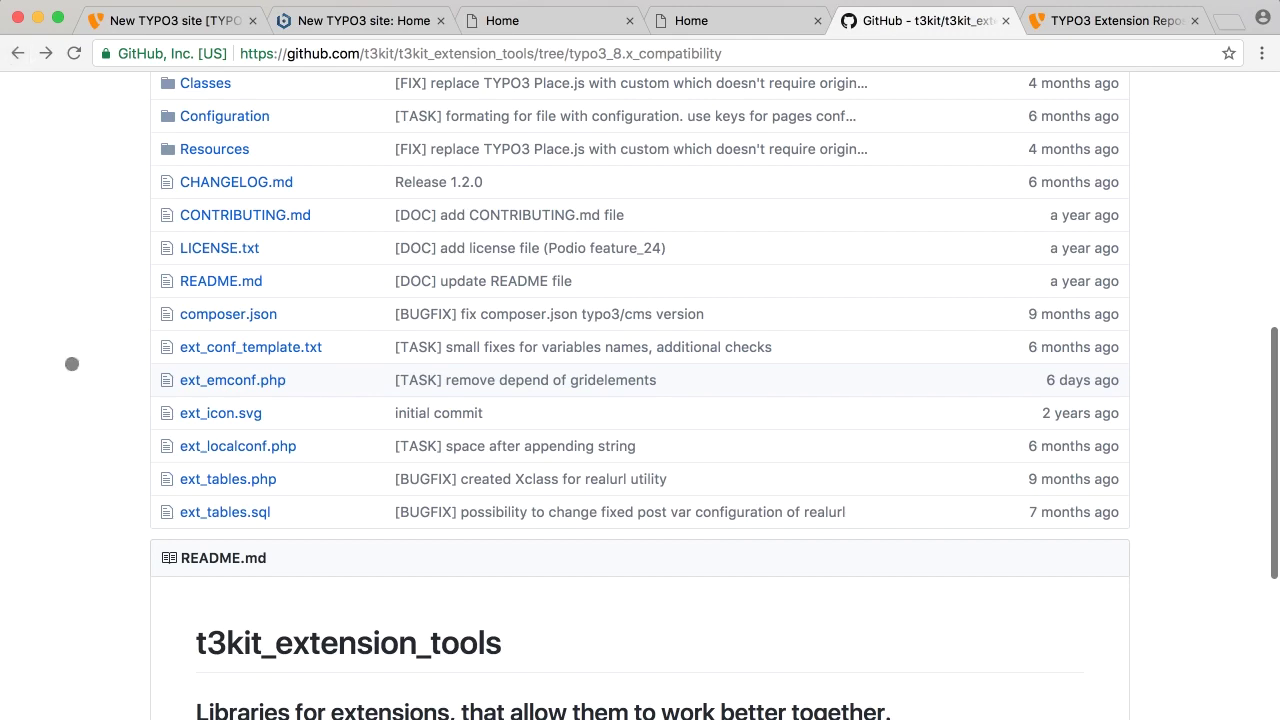
pyautogui.scroll(5, 71, 300)
pyautogui.click(230, 184)
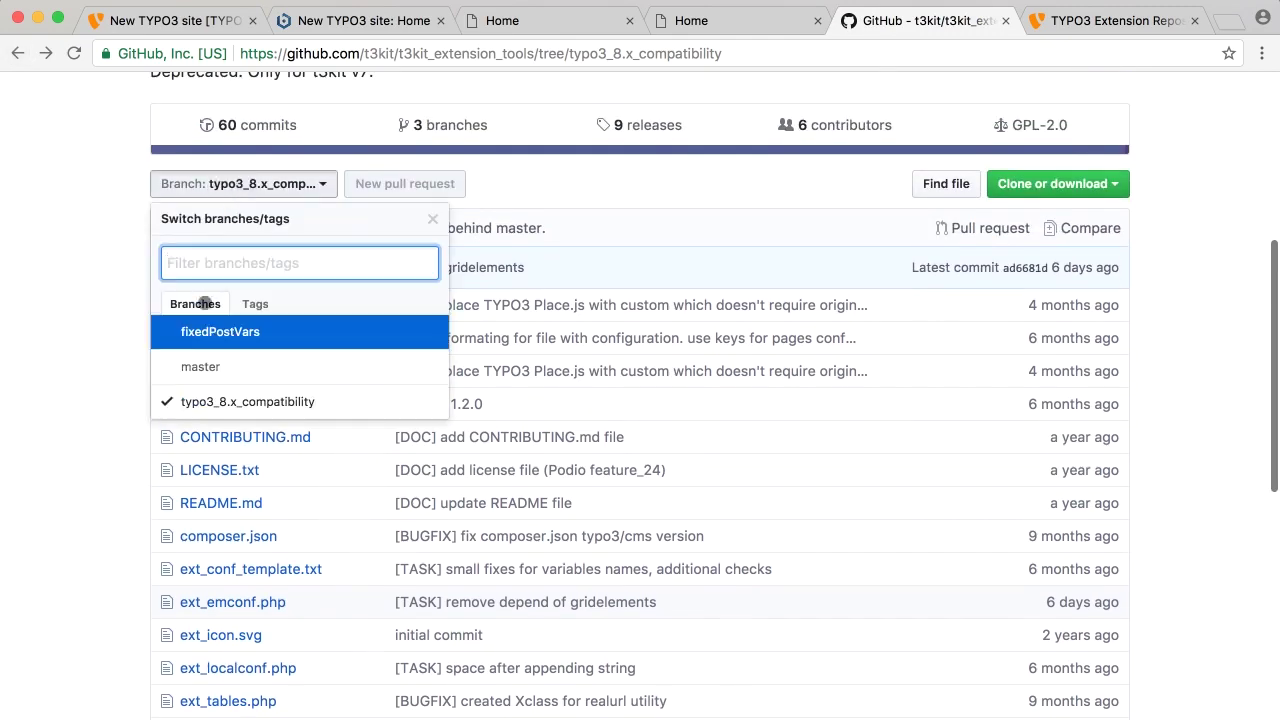
pyautogui.click(201, 362)
# Open ext_emconf.php in the master branch of t3kit_extension_tools and examine its PHP and TYPO3 version constraints
pyautogui.scroll(-10, 78, 610)
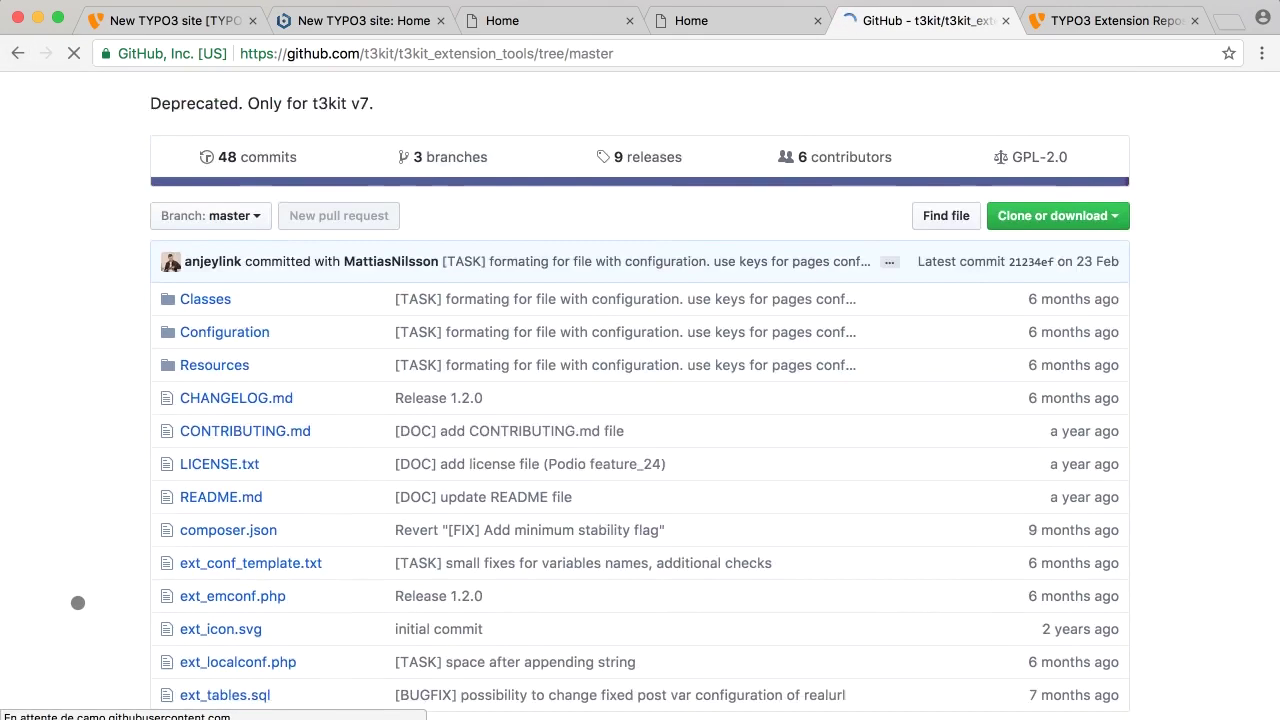
pyautogui.click(243, 399)
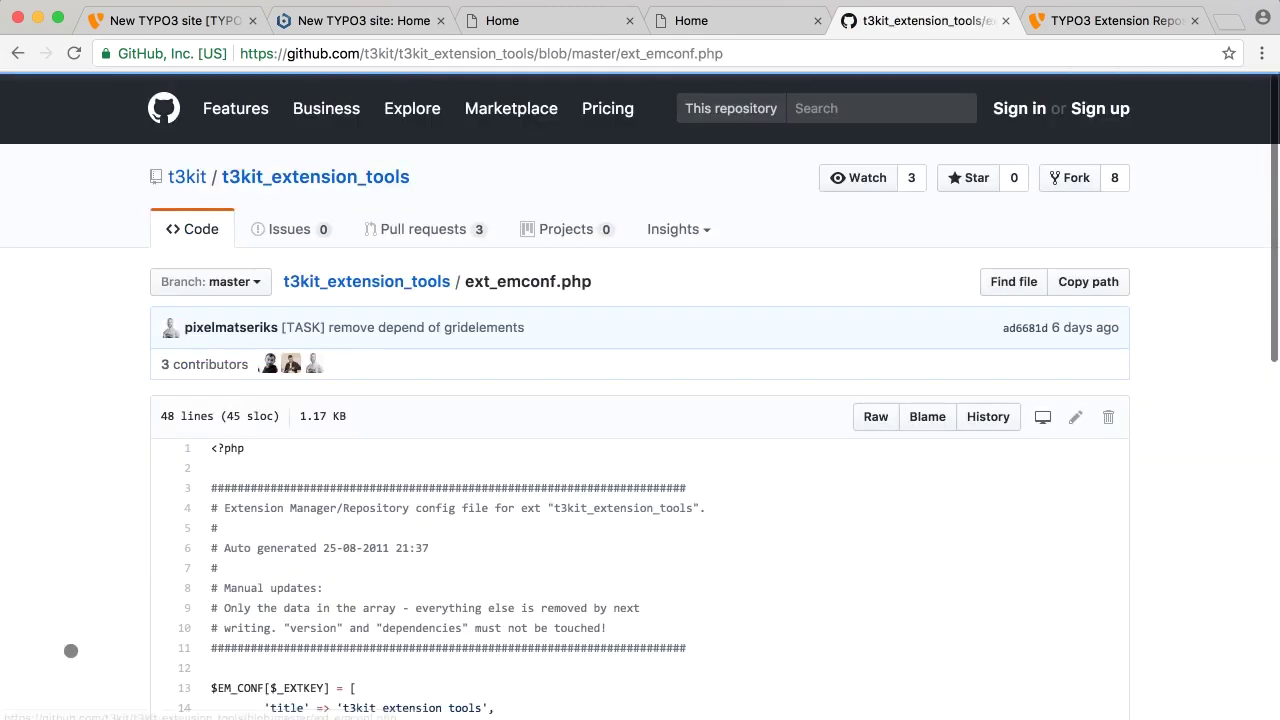
pyautogui.scroll(-6, 71, 651)
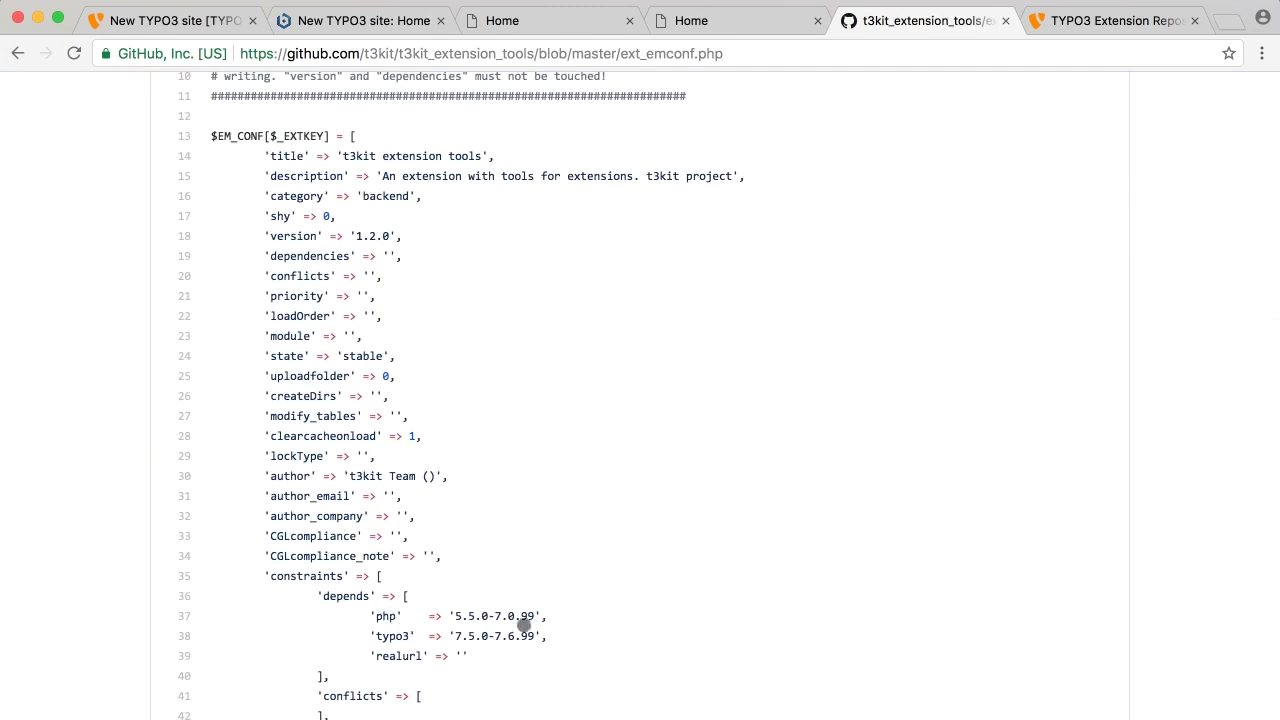
pyautogui.scroll(-5, 3, 632)
pyautogui.scroll(10, 9, 607)
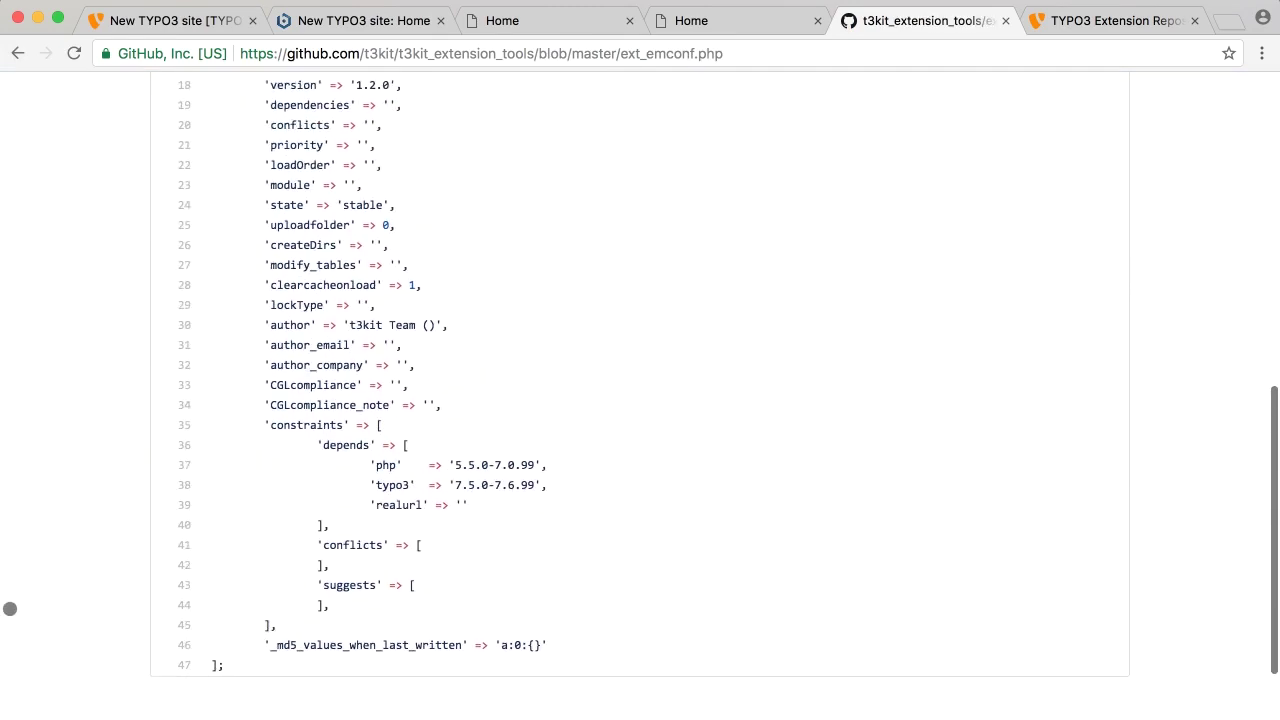
pyautogui.scroll(1, 9, 607)
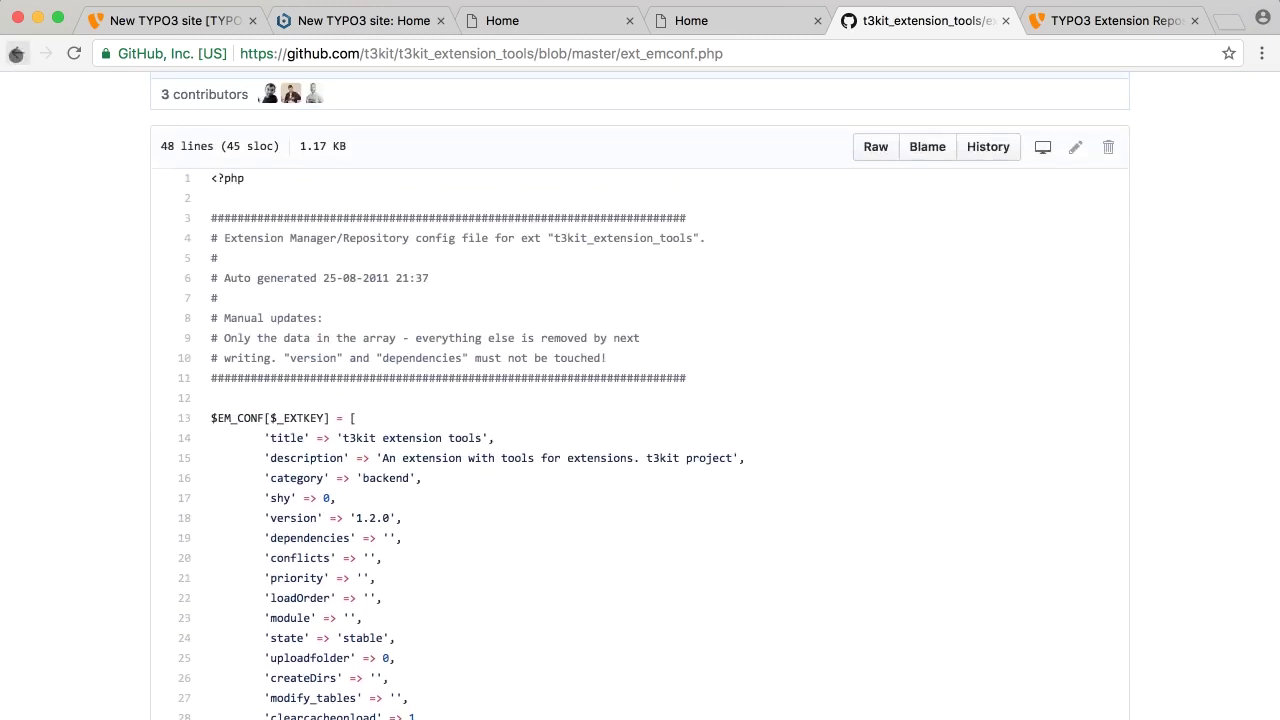
# Go back to the master branch overview of t3kit_extension_tools and look over its files, description and README
pyautogui.click(12, 52)
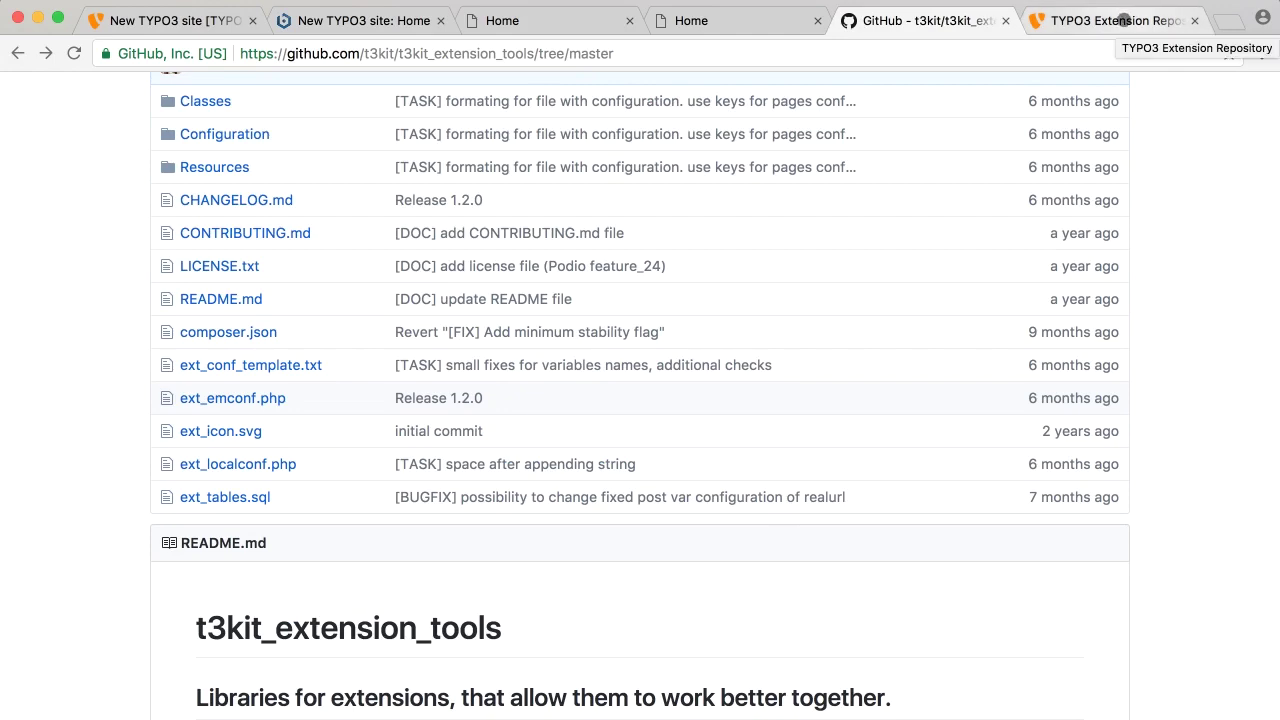
pyautogui.scroll(-5, 1080, 612)
pyautogui.scroll(3, 1086, 606)
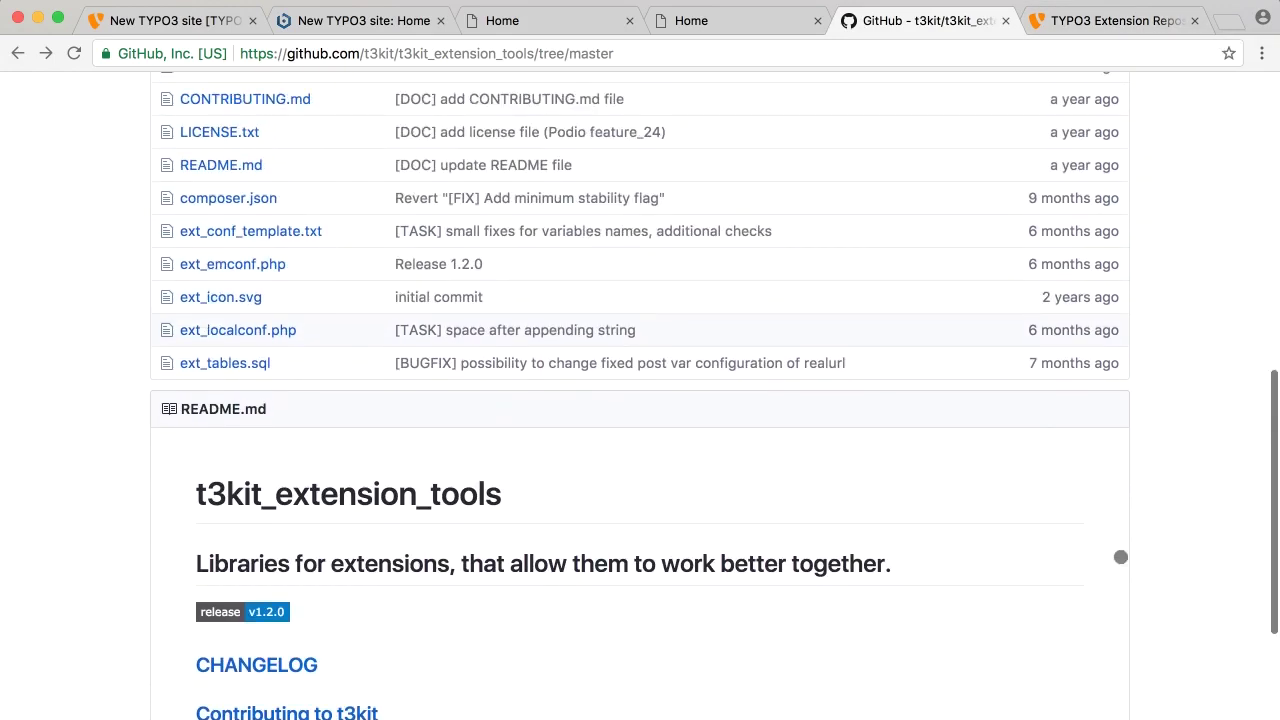
pyautogui.scroll(3, 1086, 606)
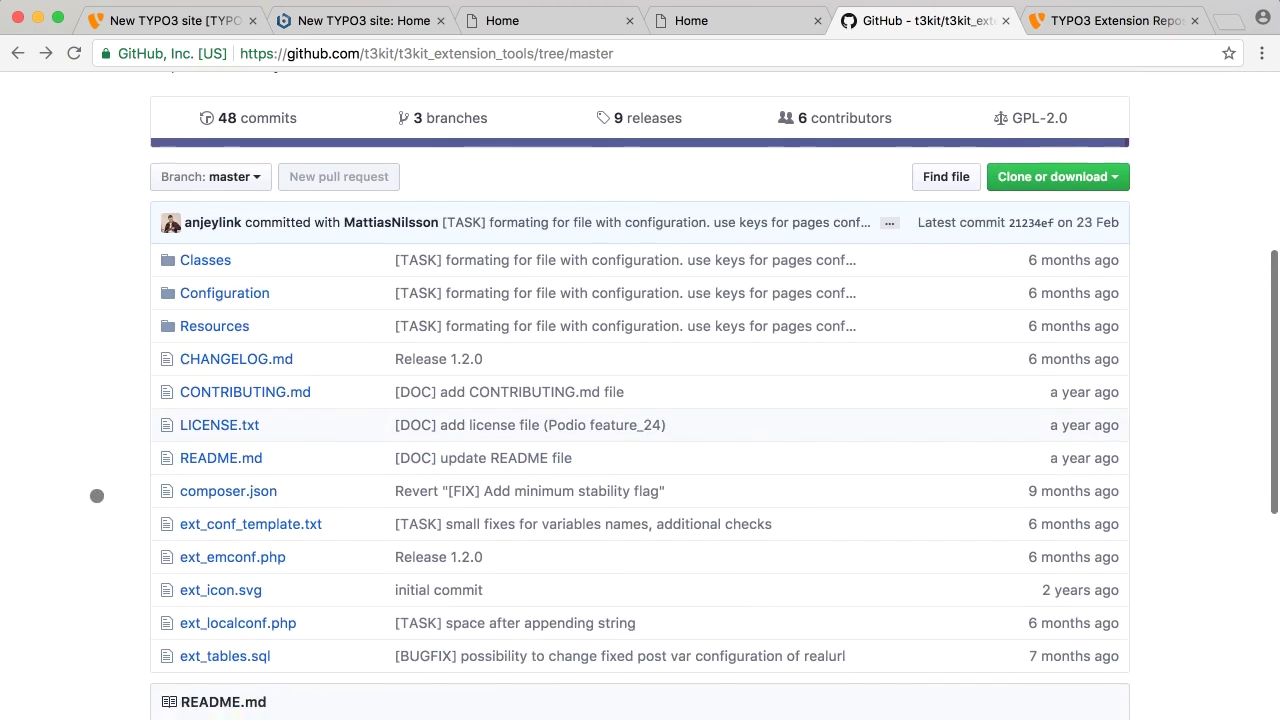
pyautogui.scroll(-3, 737, 624)
pyautogui.scroll(2, 737, 626)
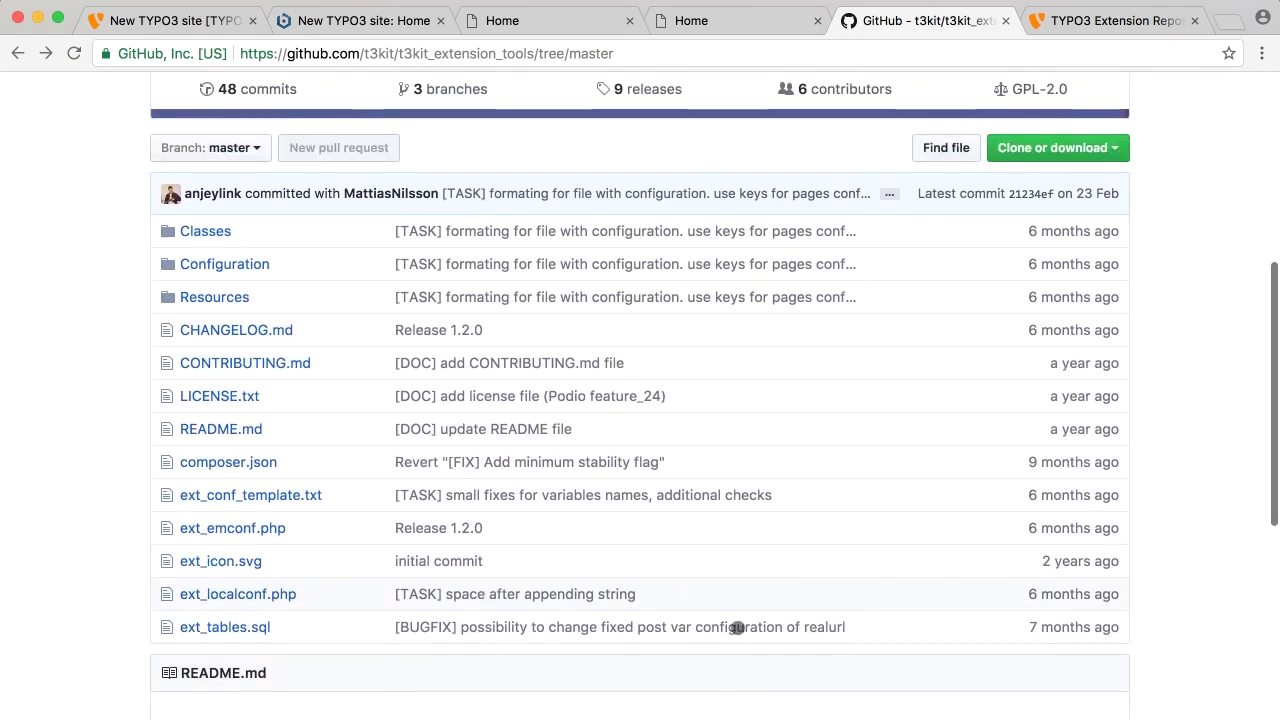
pyautogui.scroll(1, 146, 647)
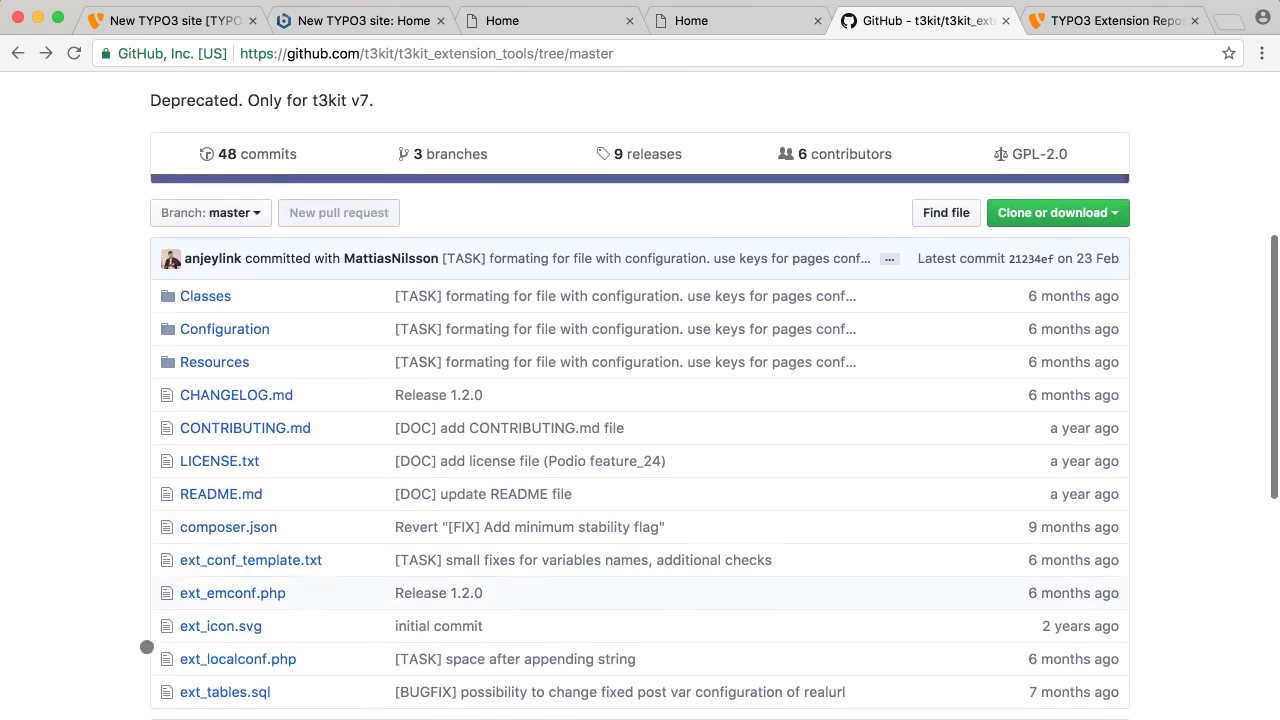
# Check in the TYPO3 Extension Repository which TYPO3 versions the t3kit extension tools entry works with
pyautogui.click(1112, 22)
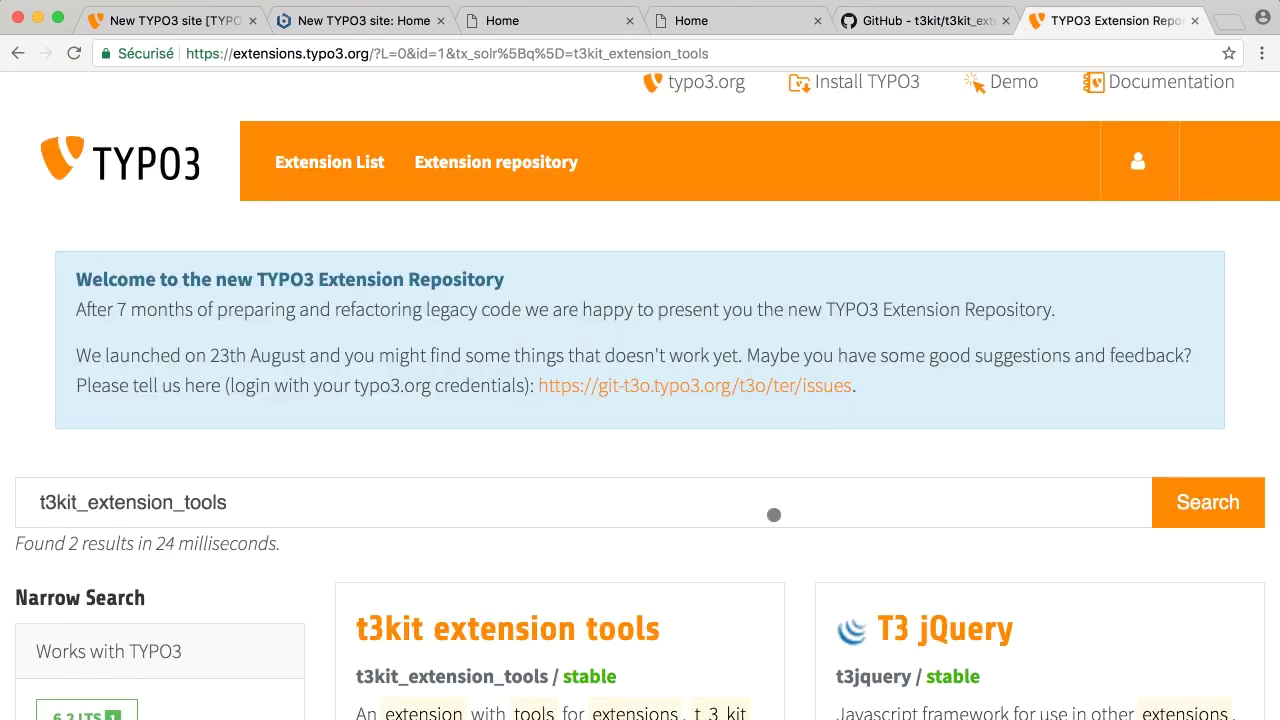
pyautogui.scroll(-3, 774, 515)
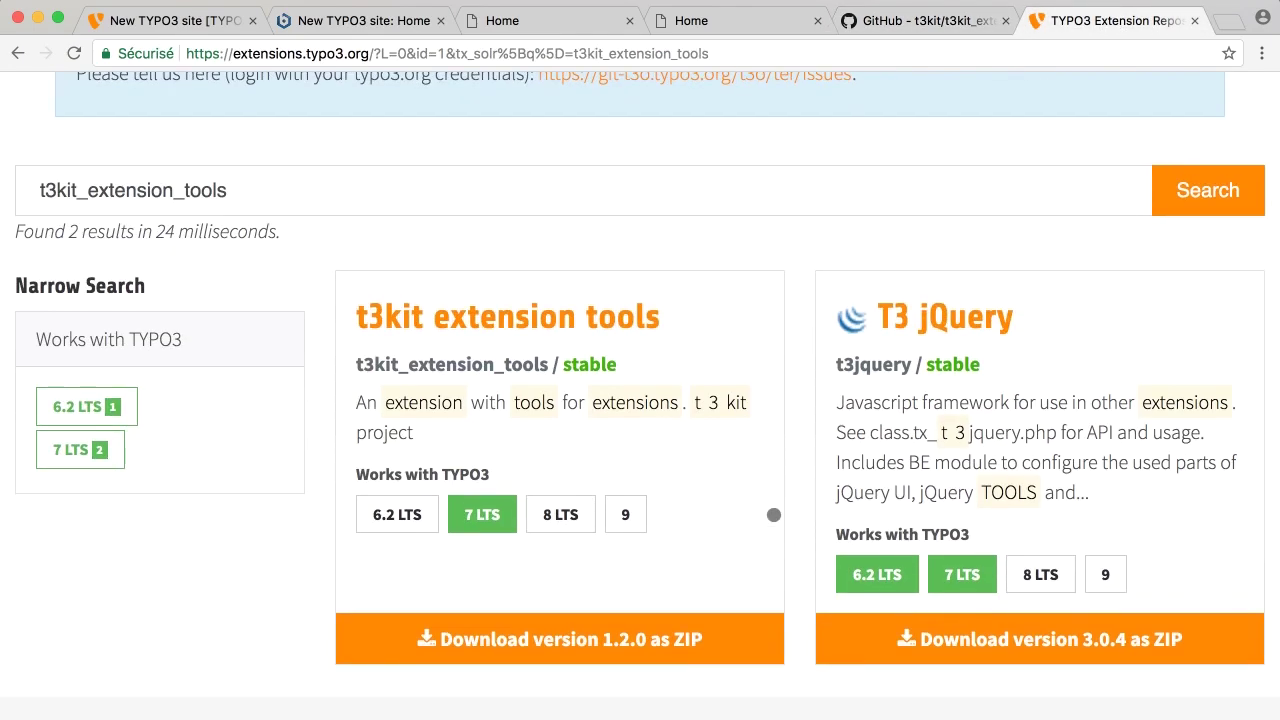
pyautogui.scroll(-3, 595, 568)
pyautogui.scroll(2, 595, 568)
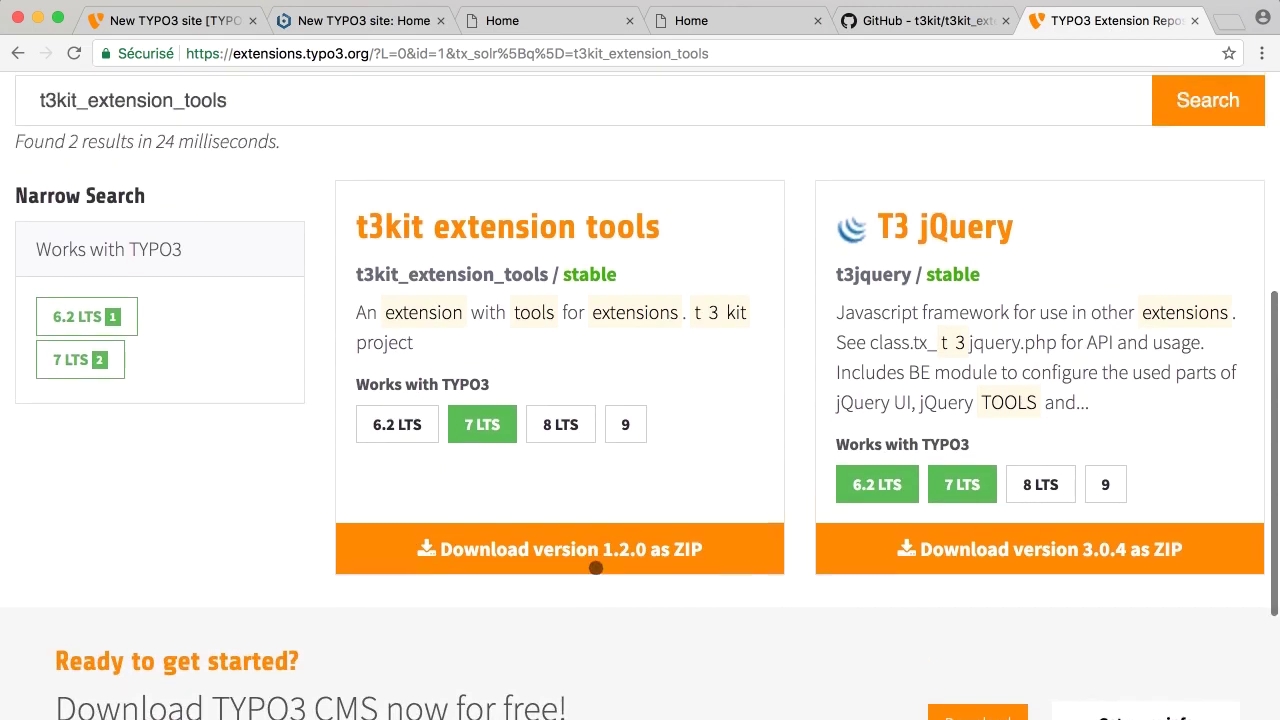
pyautogui.scroll(3, 595, 568)
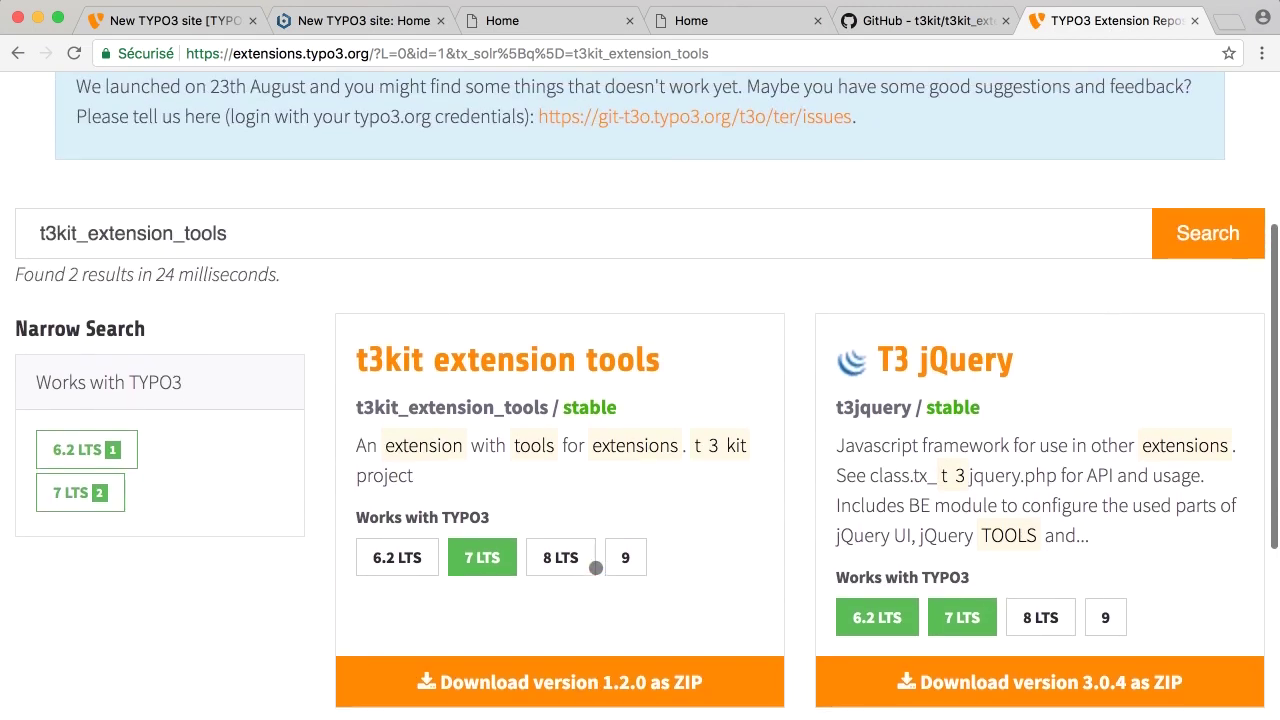
pyautogui.scroll(-1, 671, 539)
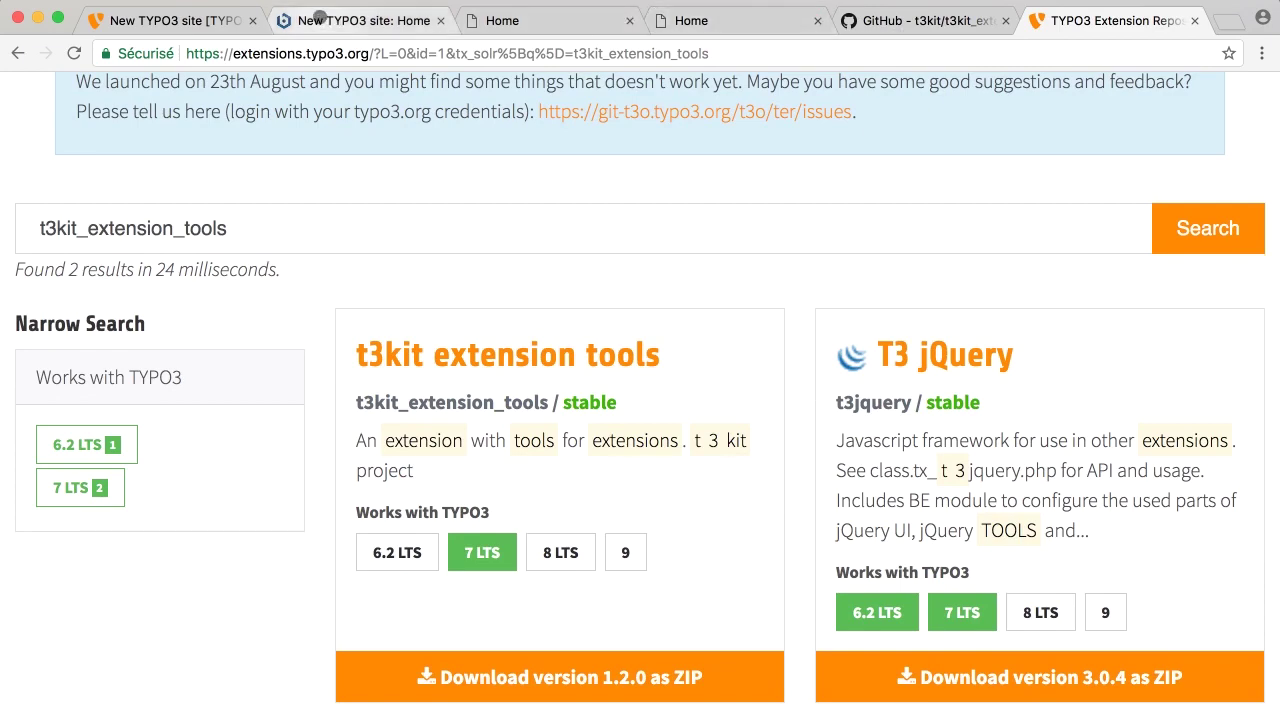
# Return to the unresolved dependencies dialog for theme_t3kit in the TYPO3 backend and copy the extension name gridelements
pyautogui.click(186, 22)
pyautogui.click(645, 378)
pyautogui.click(540, 426)
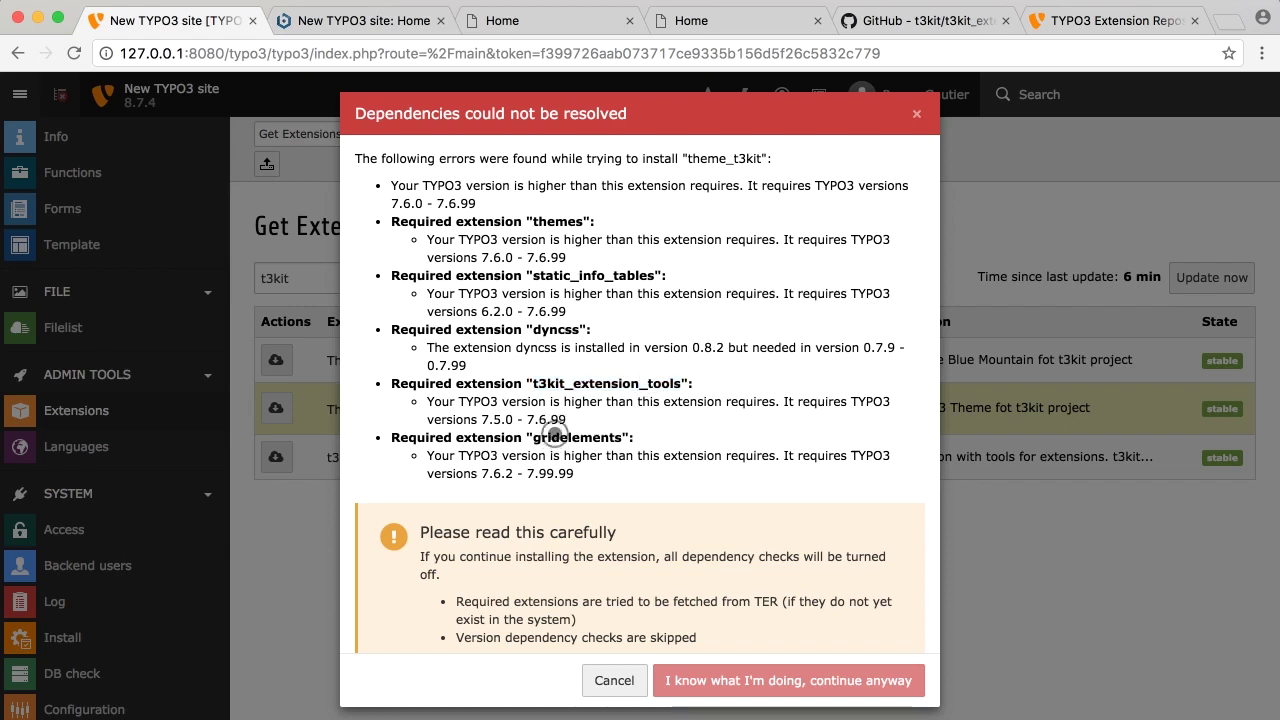
pyautogui.doubleClick(553, 437)
pyautogui.press('super+c')
pyautogui.click(747, 440)
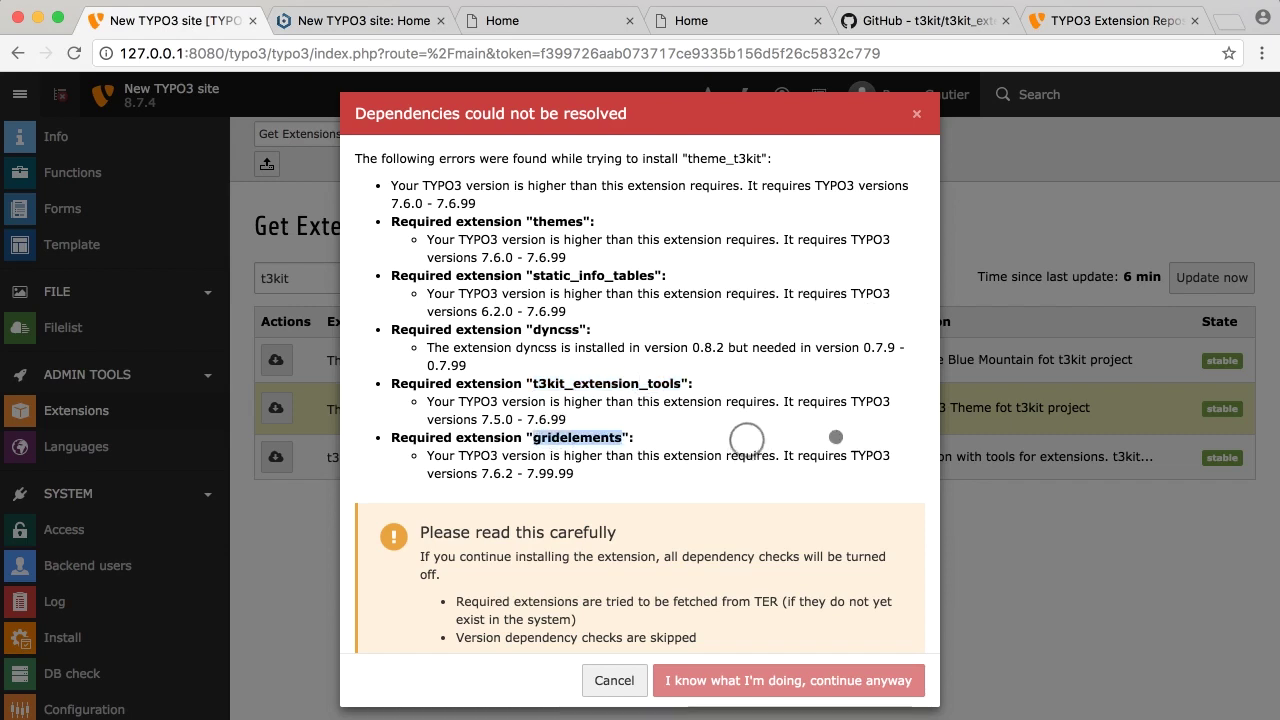
# Search the TYPO3 Extension Repository for gridelements and check which TYPO3 versions Grid Elements works with
pyautogui.click(1100, 12)
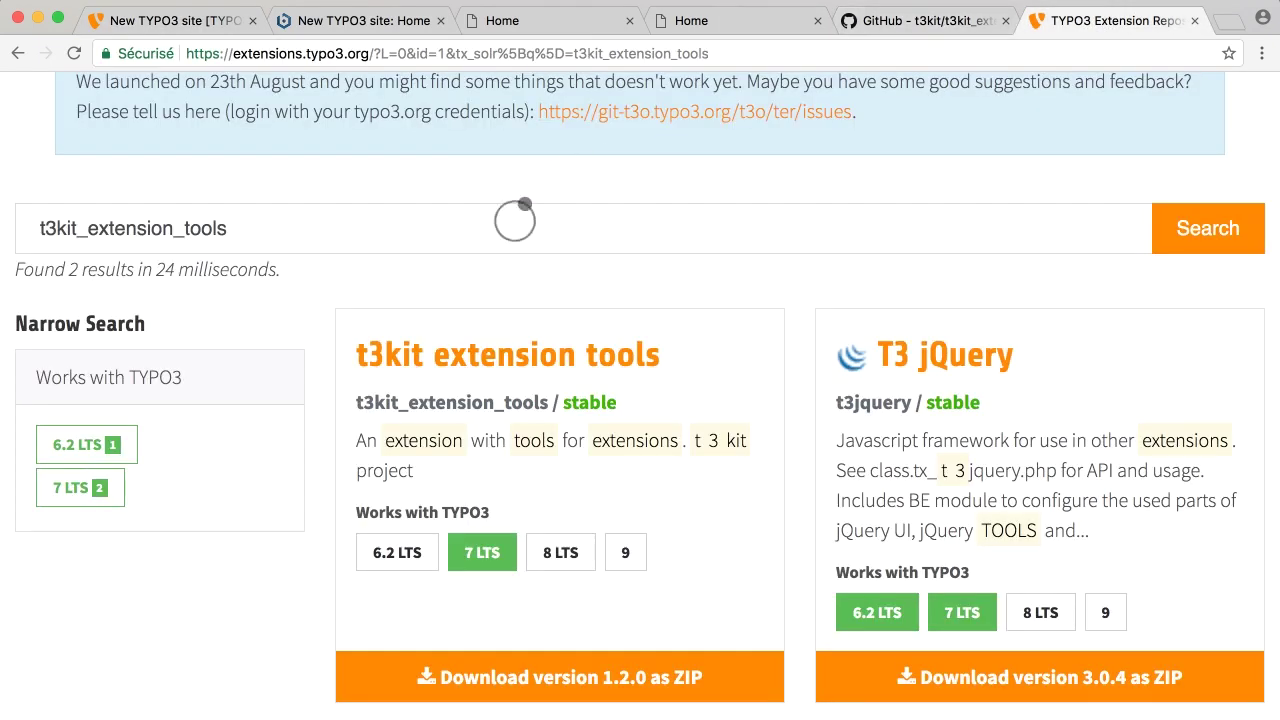
pyautogui.doubleClick(514, 220)
pyautogui.press('super+v')
pyautogui.press('Return')
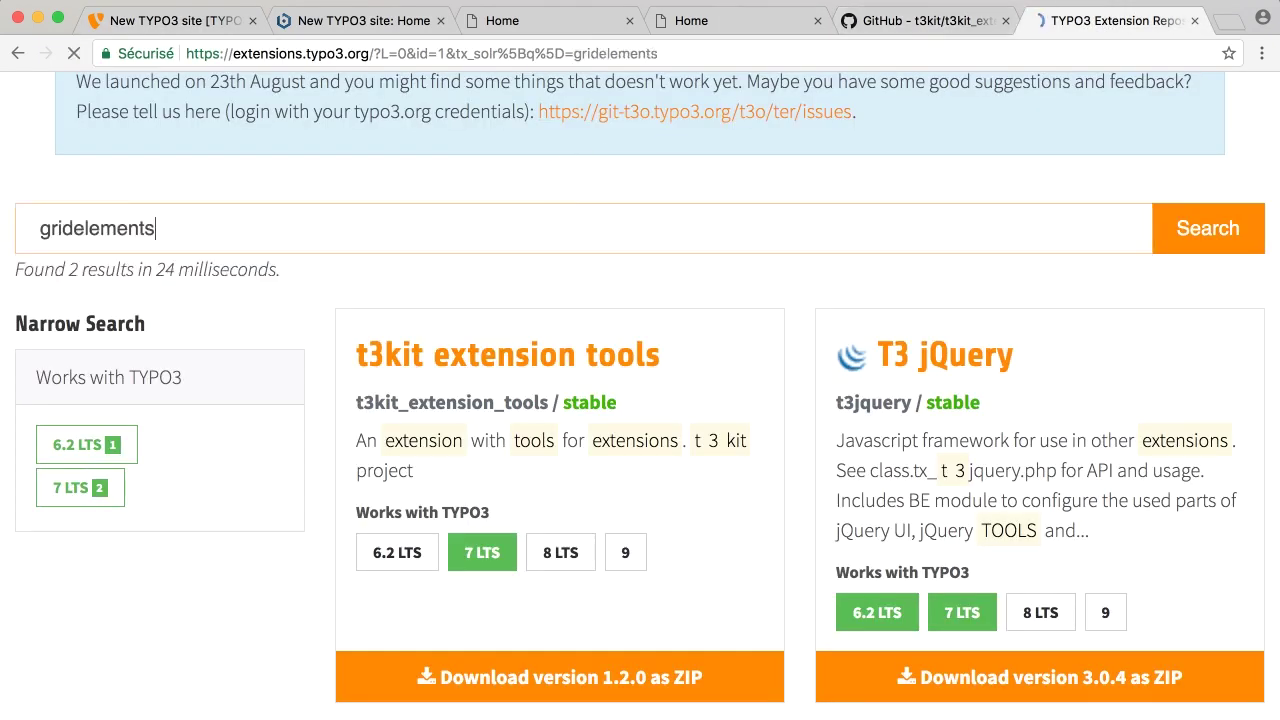
pyautogui.scroll(-4, 550, 636)
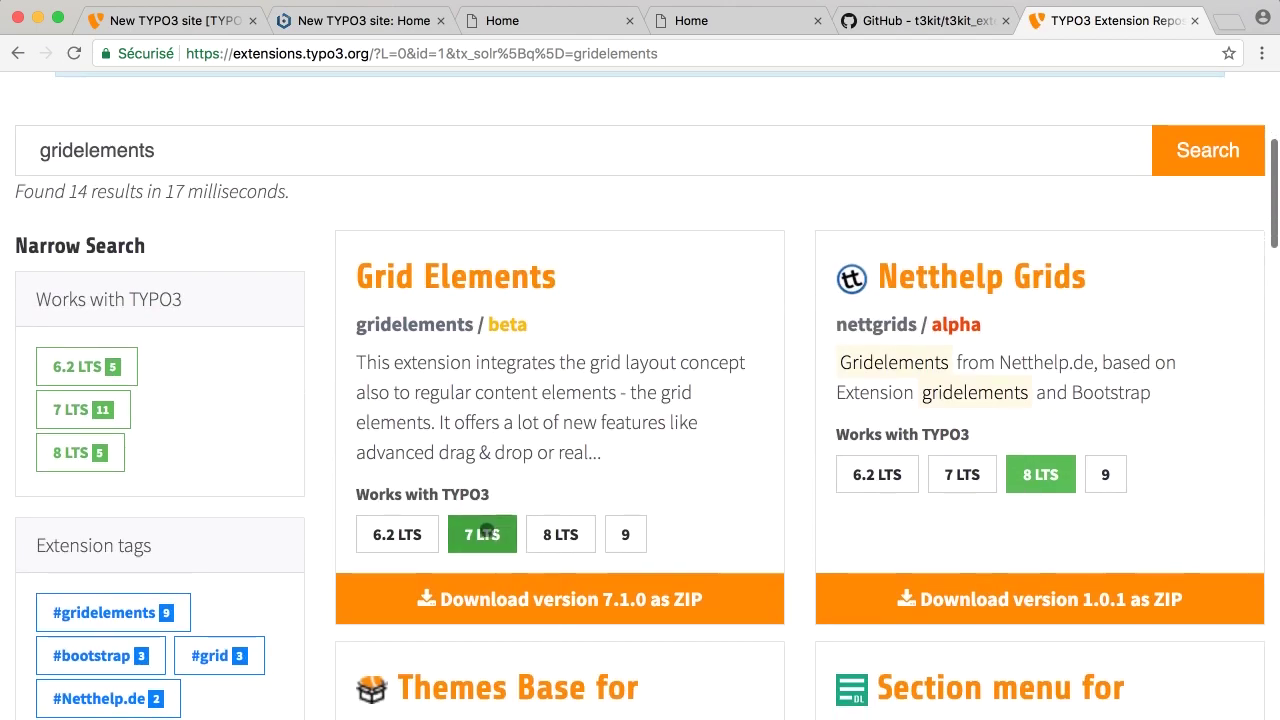
pyautogui.click(907, 20)
pyautogui.scroll(5, 227, 268)
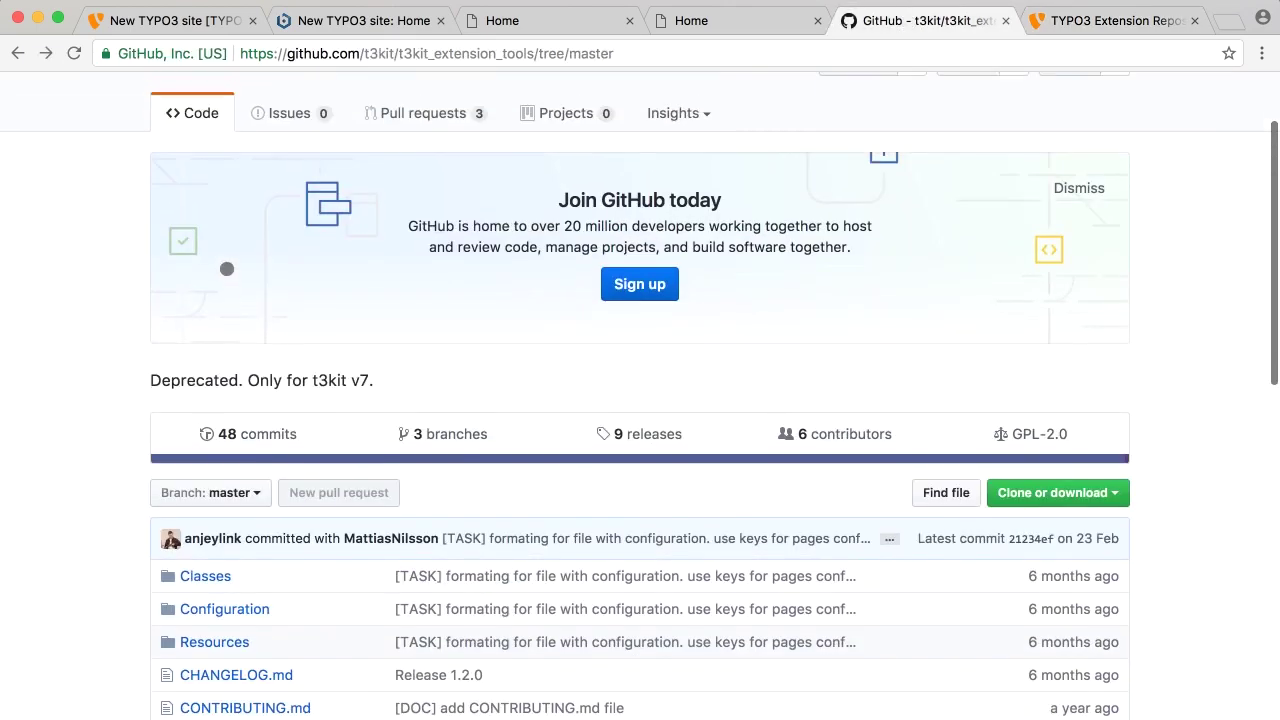
pyautogui.click(1146, 18)
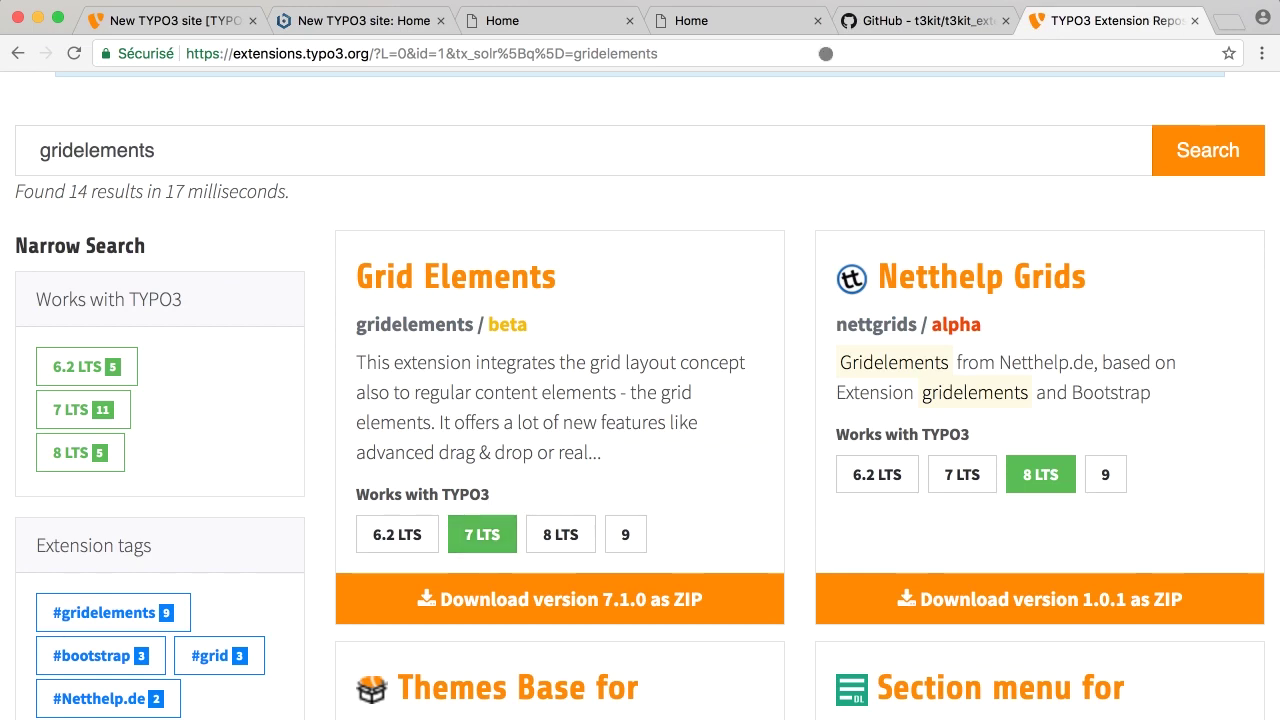
# Search all of GitHub for "typo3 gridelements" and open the TYPO3-extensions/gridelements repository
pyautogui.click(888, 22)
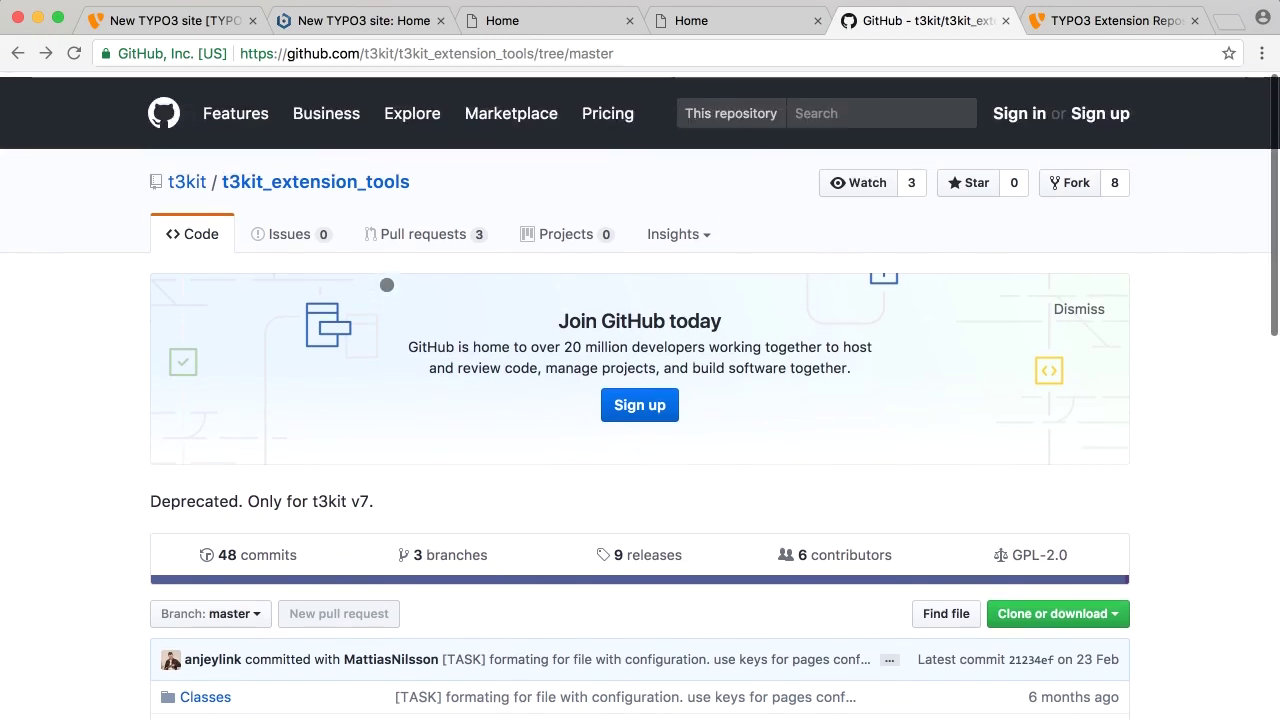
pyautogui.click(160, 109)
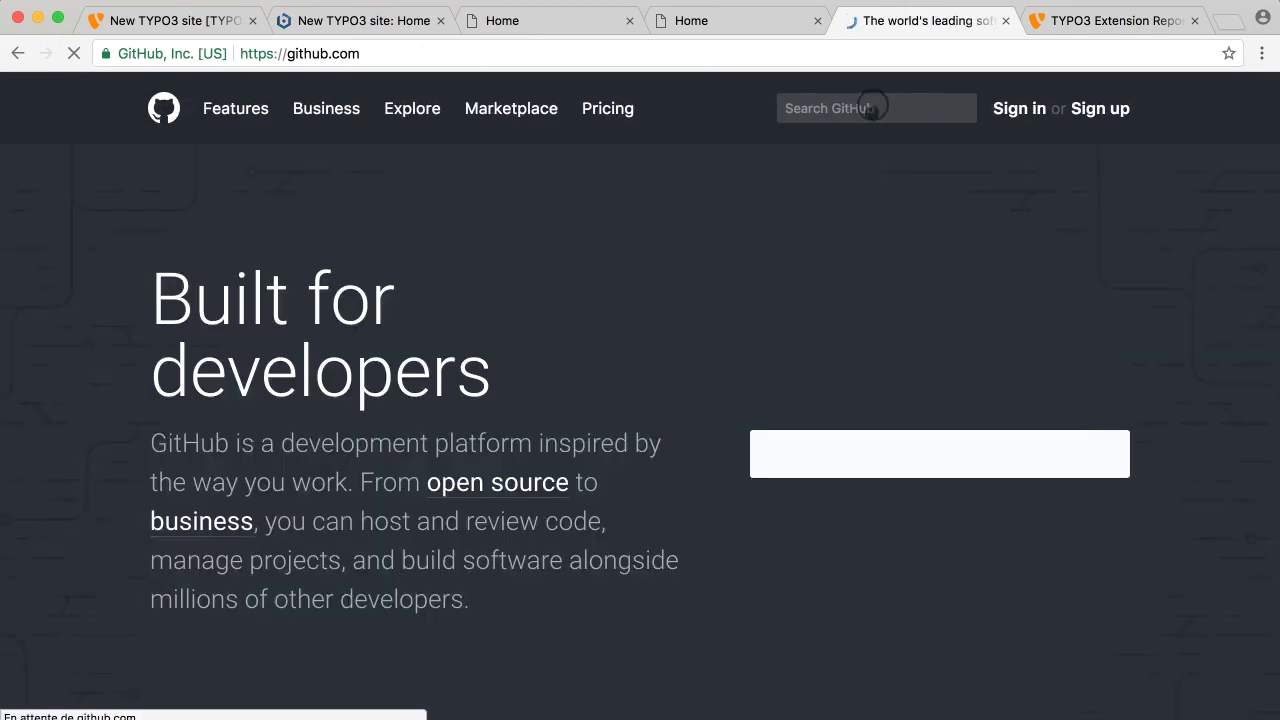
pyautogui.write('typo3 gridelements')
pyautogui.press('Return')
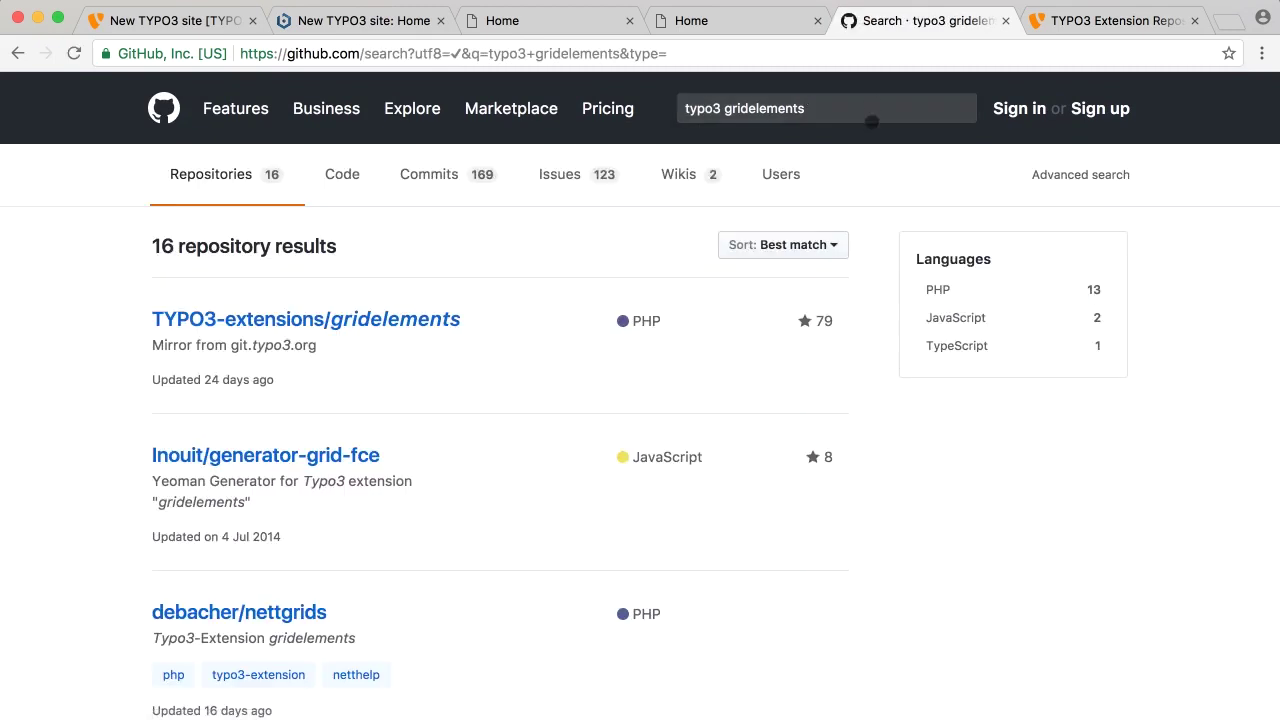
pyautogui.scroll(-1, 503, 411)
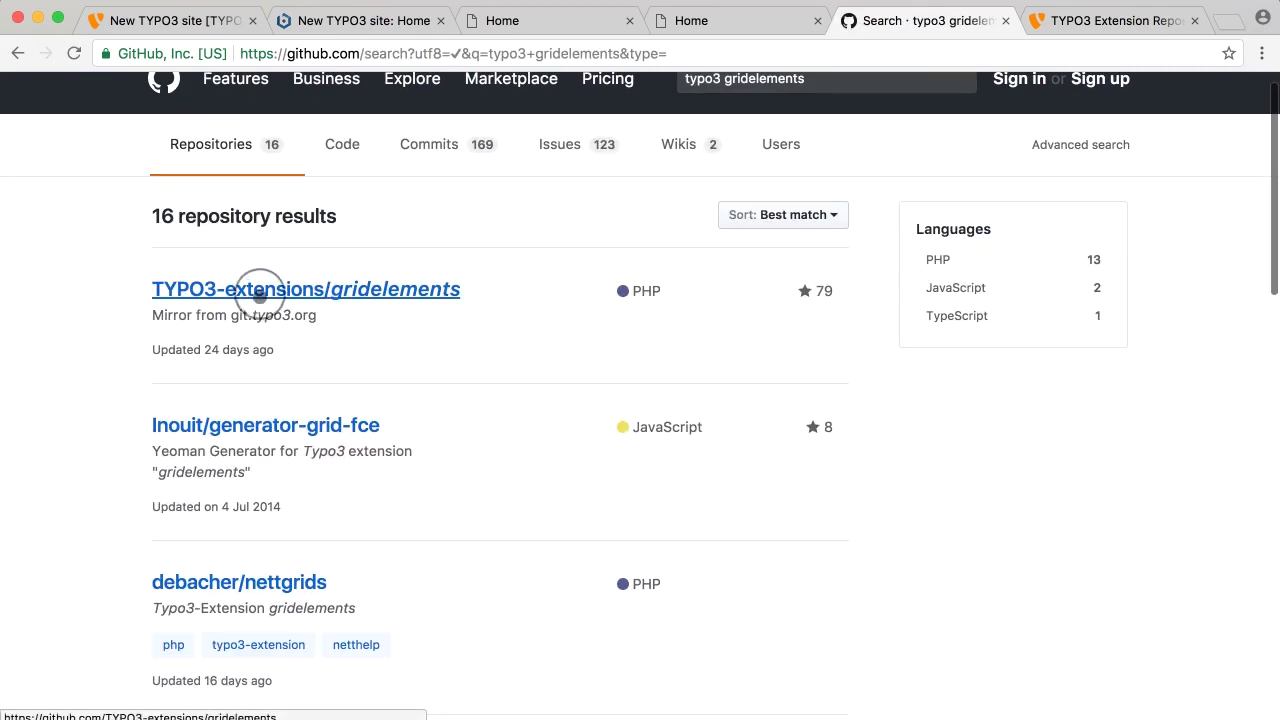
pyautogui.click(259, 290)
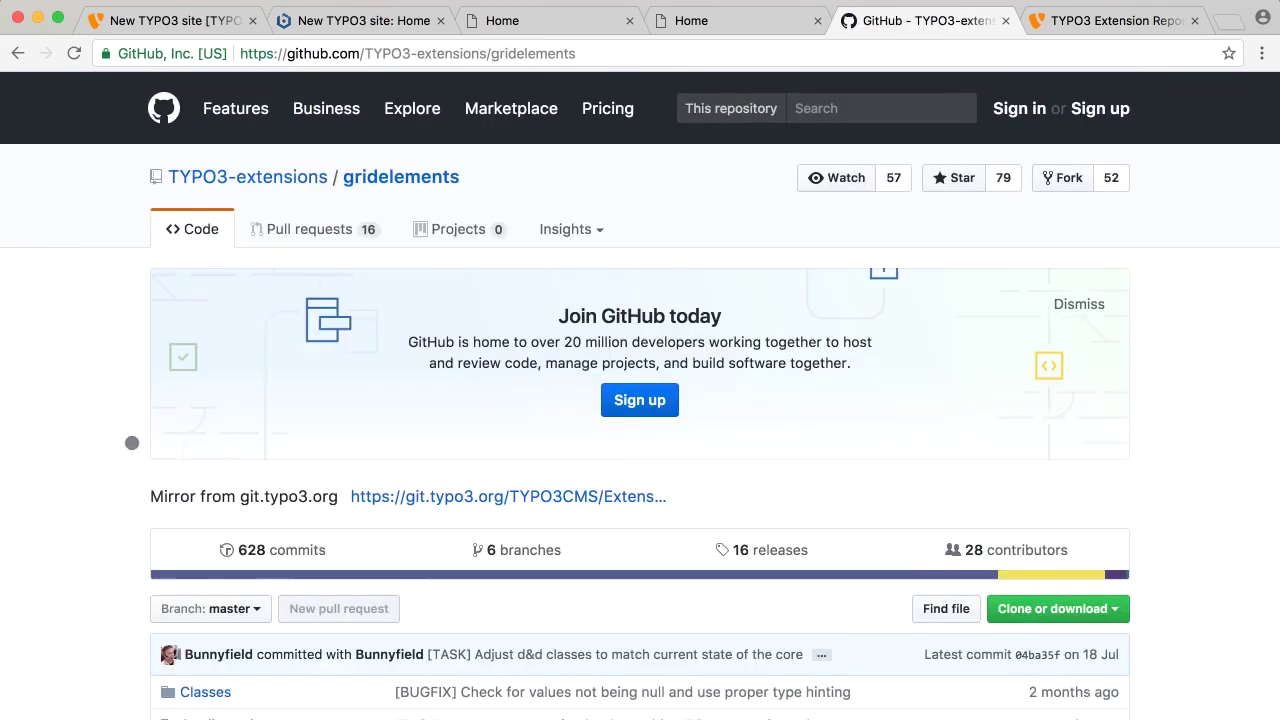
# Review the available branches of the gridelements repository, staying on master
pyautogui.scroll(-1, 116, 459)
pyautogui.scroll(-5, 116, 459)
pyautogui.click(218, 232)
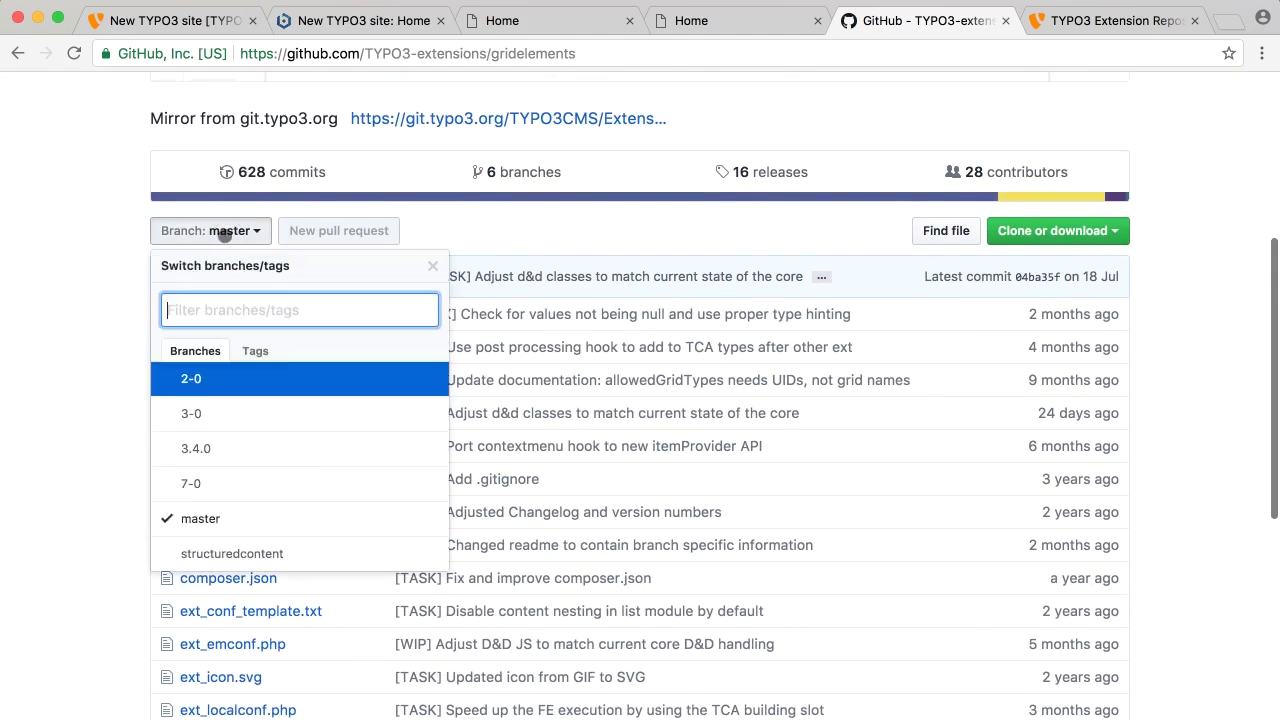
pyautogui.click(70, 592)
pyautogui.scroll(-2, 70, 592)
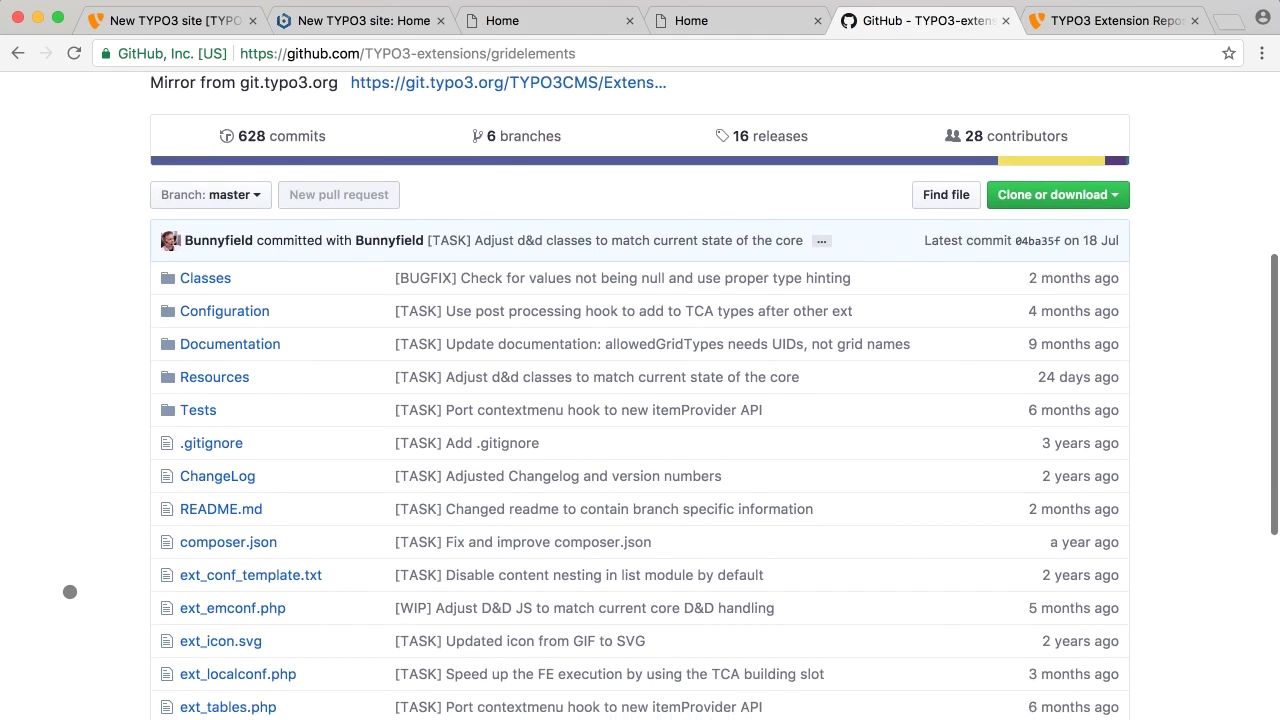
# Open ext_emconf.php in the gridelements master branch and examine its TYPO3 version constraint
pyautogui.scroll(-1, 70, 592)
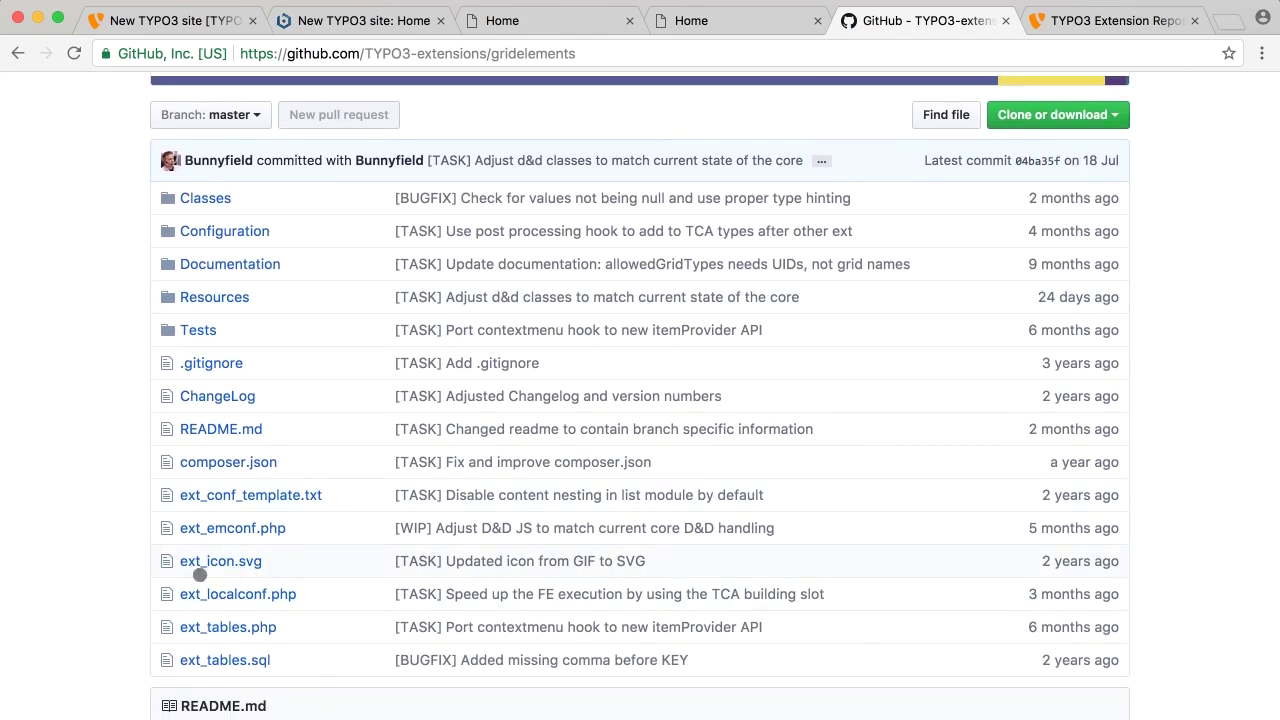
pyautogui.click(255, 522)
pyautogui.scroll(-10, 44, 543)
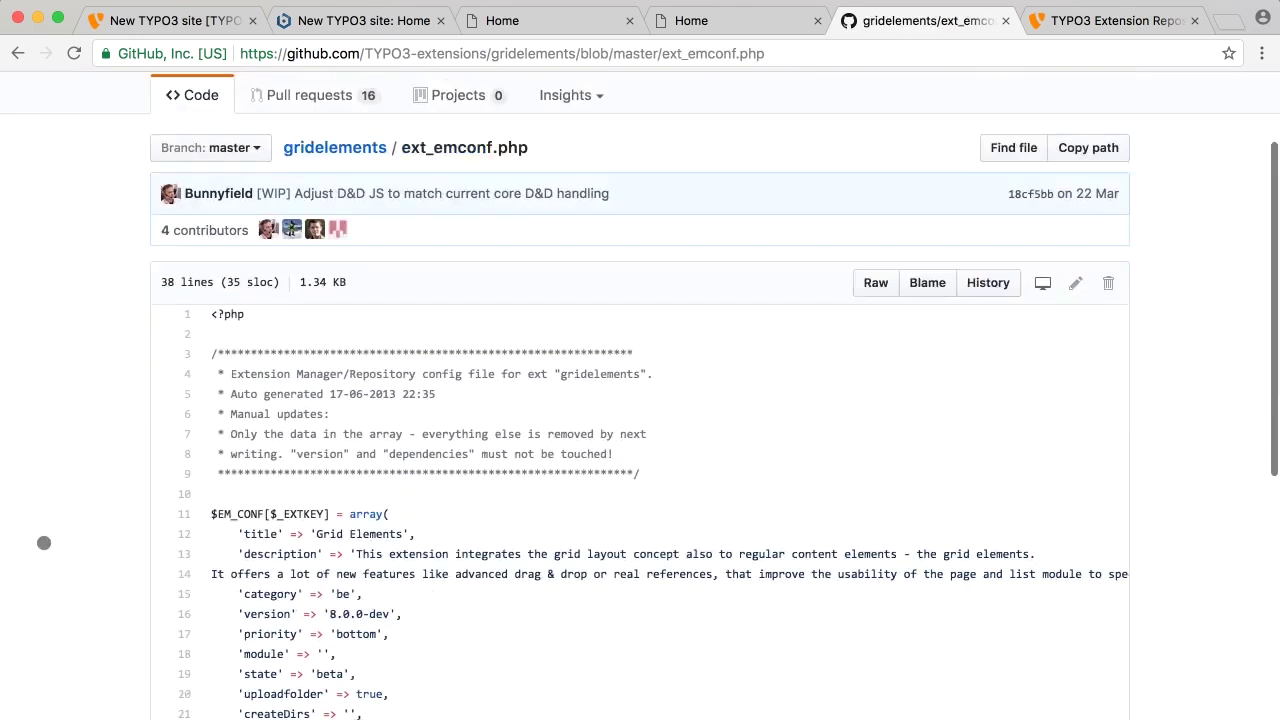
pyautogui.scroll(-1, 44, 543)
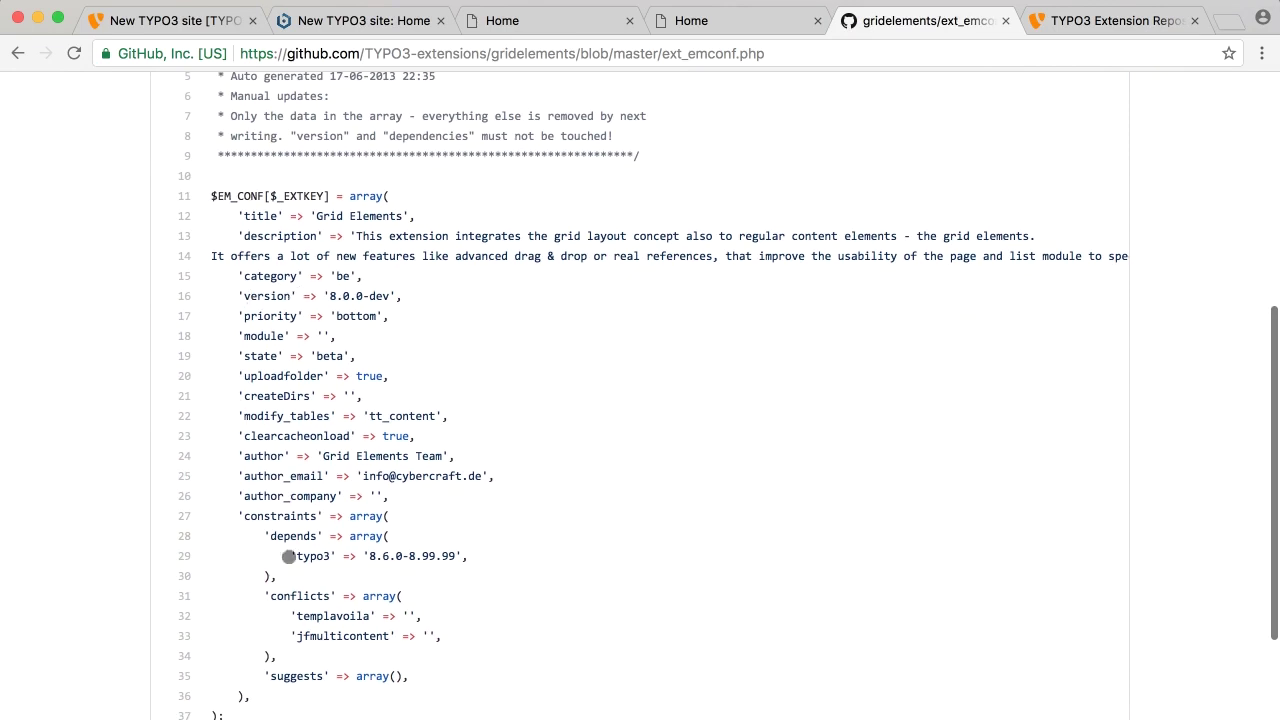
# Examine the extension version and the TYPO3 dependency constraint in the gridelements ext_emconf.php file
pyautogui.doubleClick(234, 296)
pyautogui.keyDown('shift'); pyautogui.click(422, 292); pyautogui.keyUp('shift')
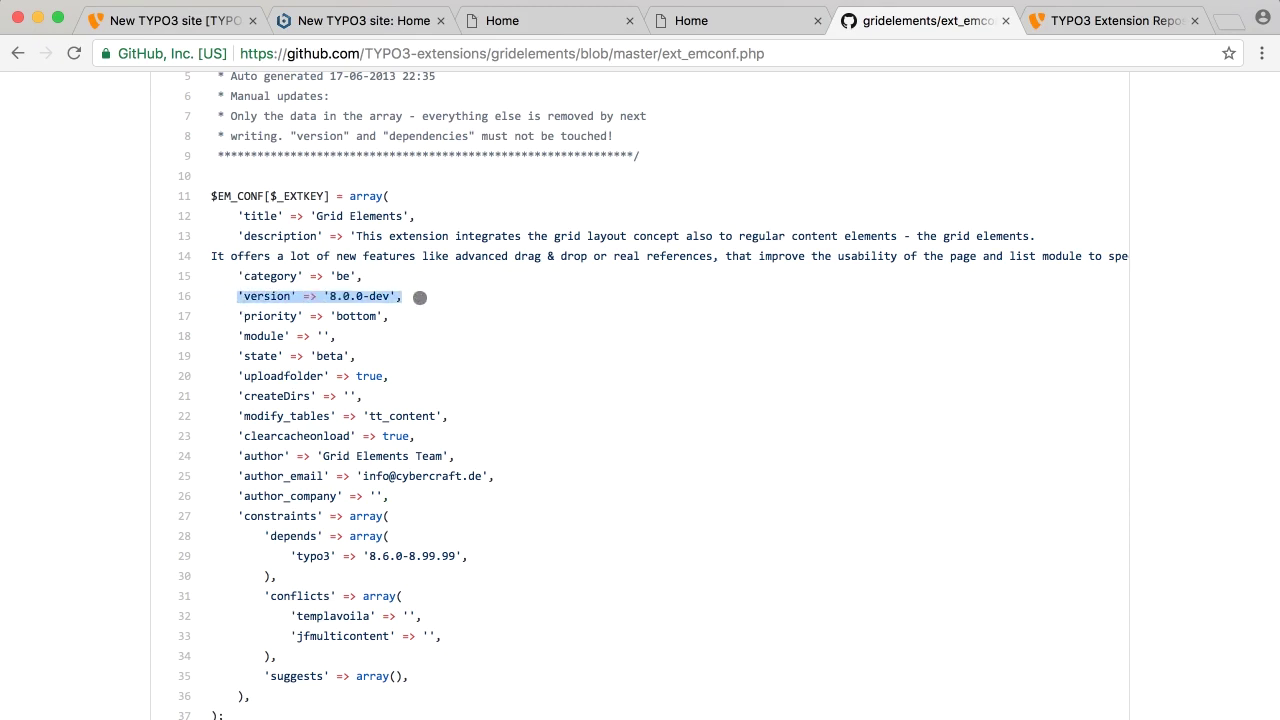
pyautogui.click(437, 297)
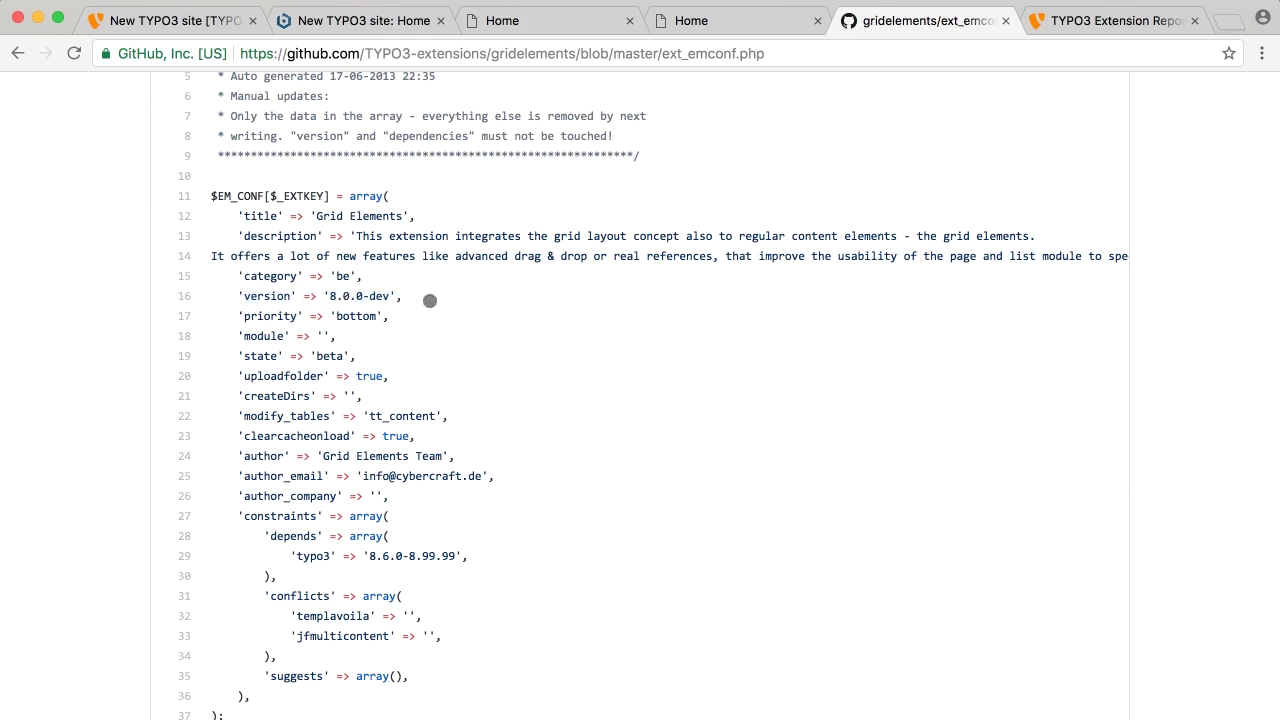
pyautogui.scroll(-2, 471, 354)
pyautogui.click(373, 240)
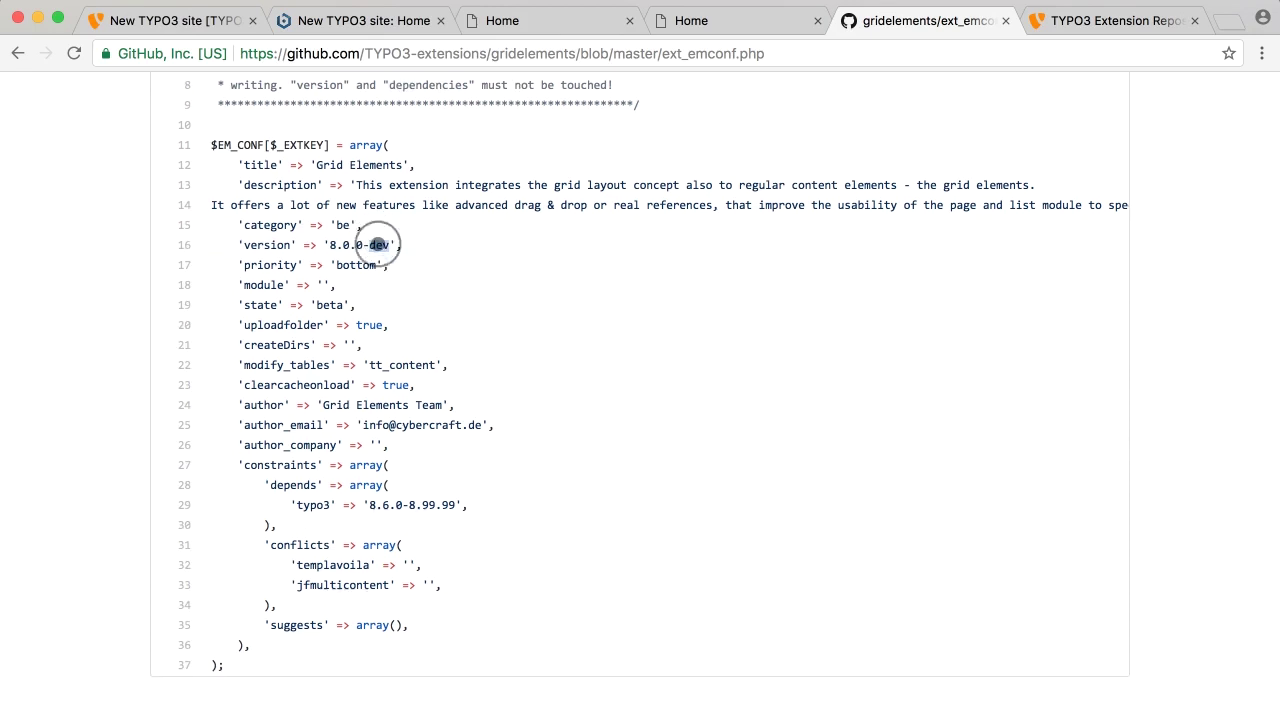
pyautogui.doubleClick(376, 244)
pyautogui.click(404, 244)
pyautogui.scroll(-1, 483, 288)
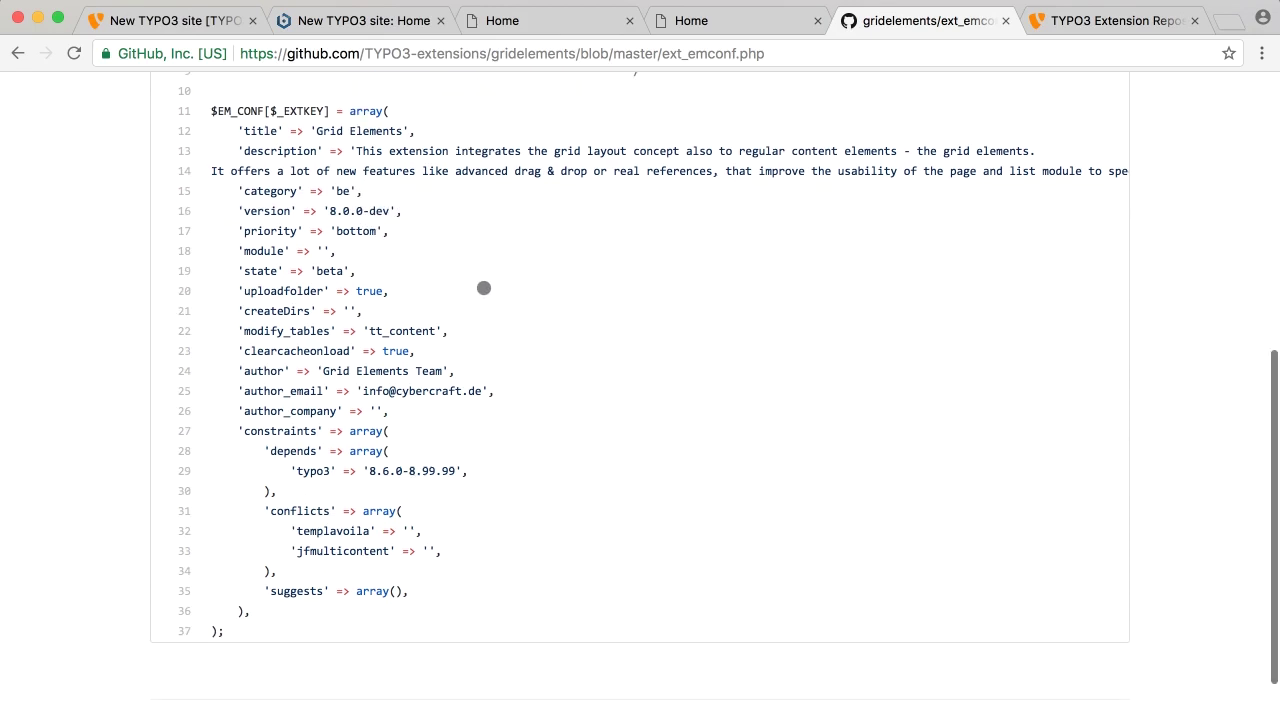
pyautogui.scroll(1, 483, 288)
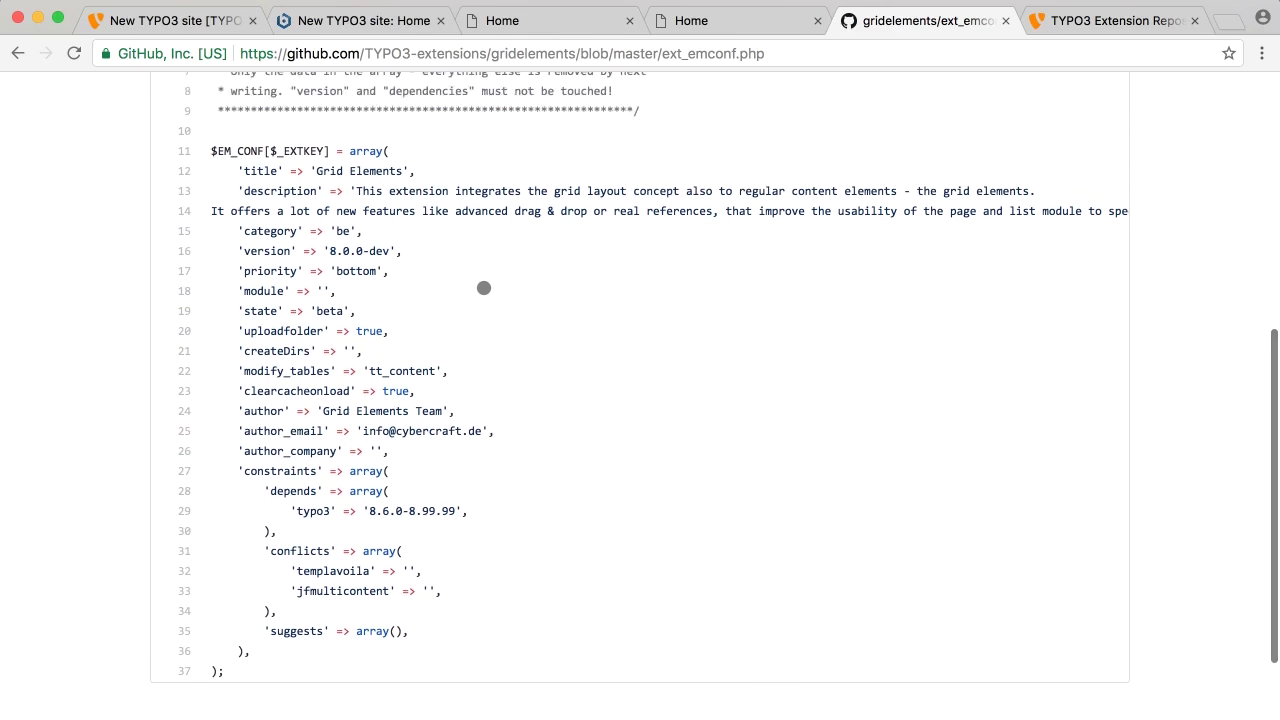
pyautogui.scroll(-3, 483, 288)
pyautogui.scroll(8, 571, 466)
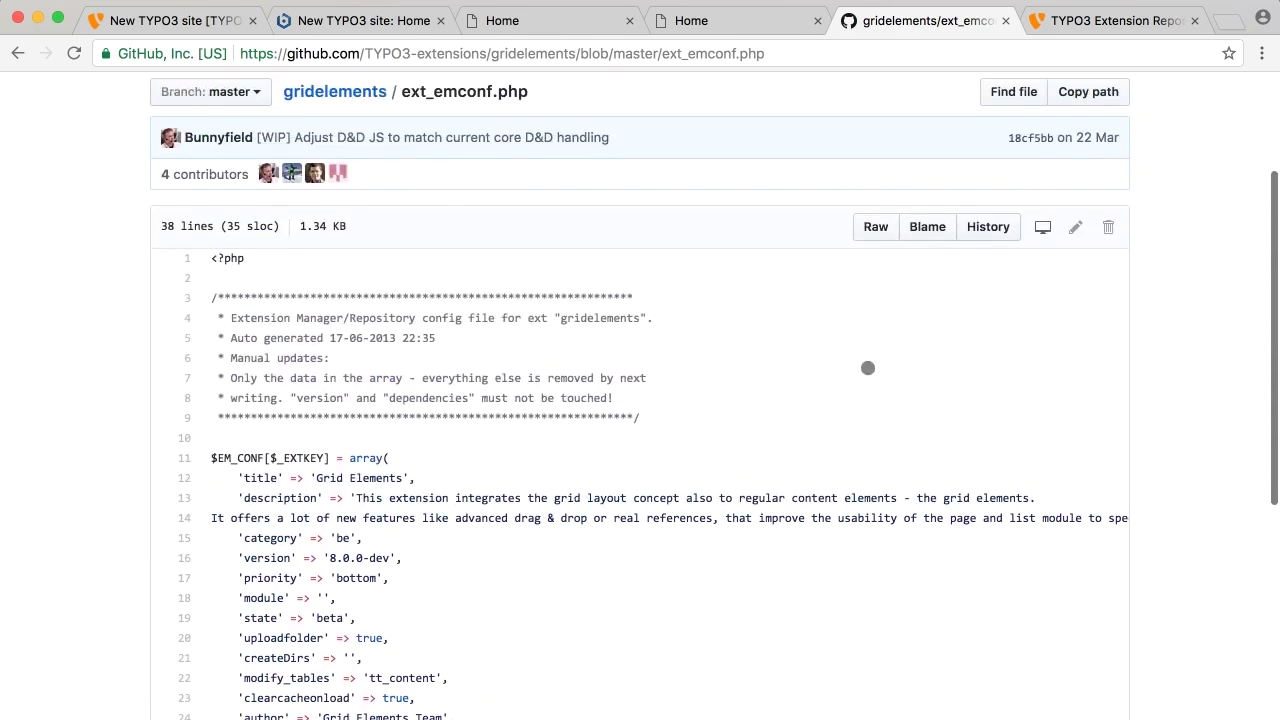
pyautogui.scroll(5, 868, 368)
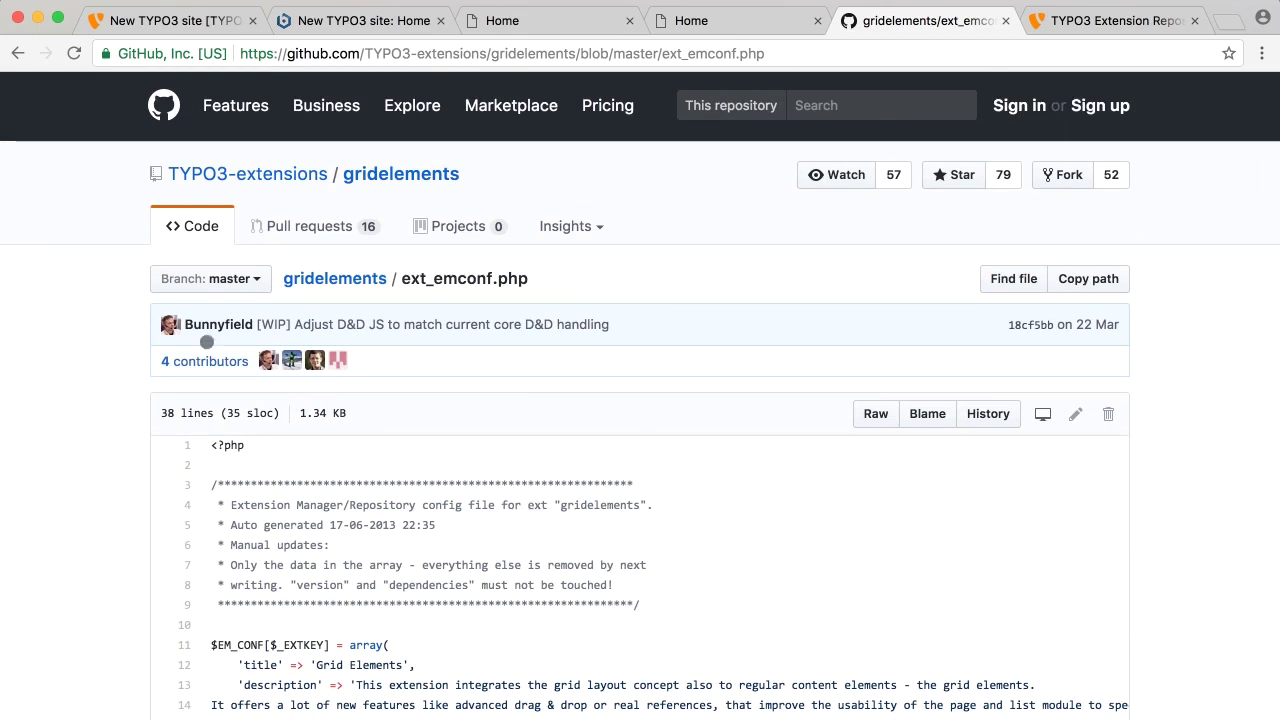
# Return to the gridelements repository's main page and download the master branch as a ZIP archive
pyautogui.click(388, 173)
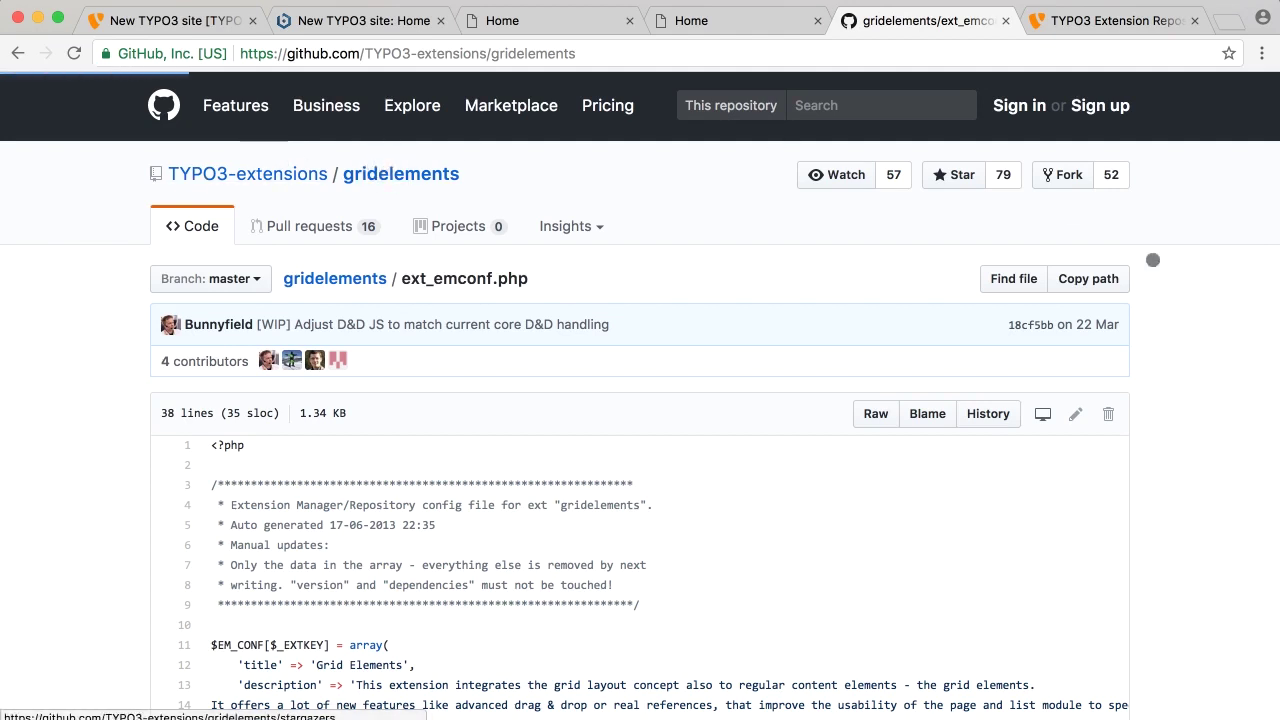
pyautogui.scroll(-5, 1098, 449)
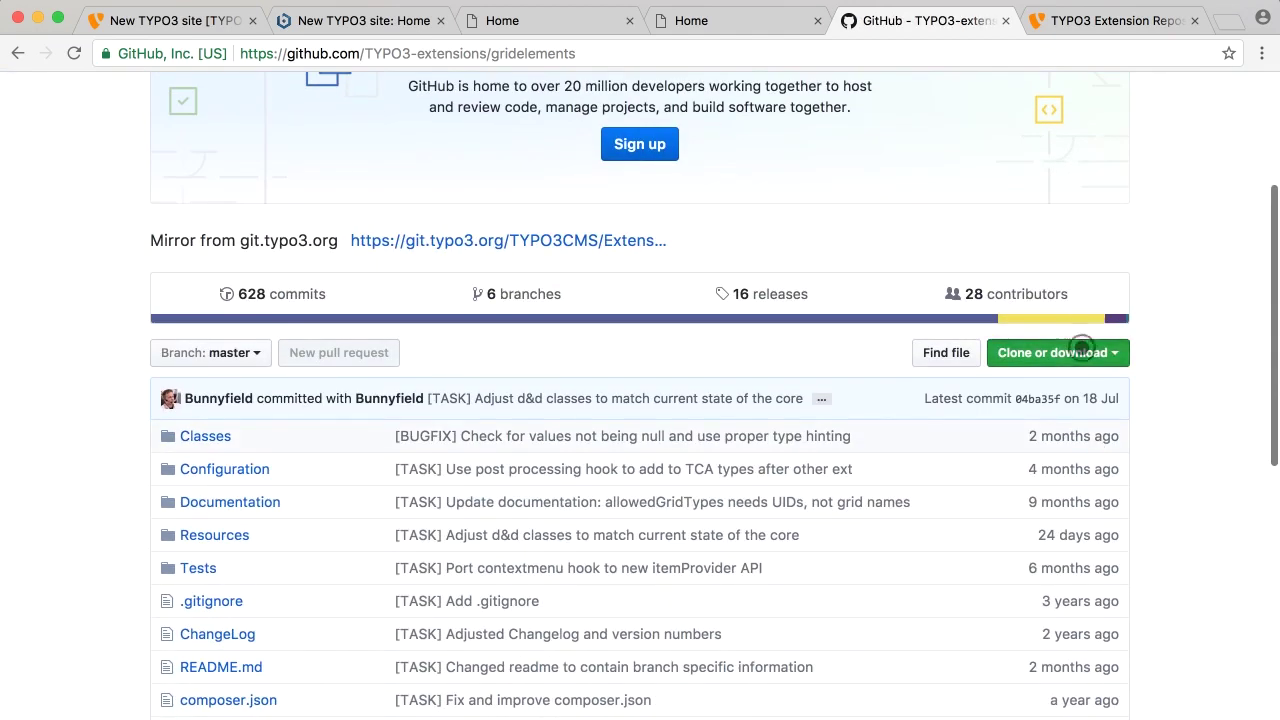
pyautogui.click(1092, 352)
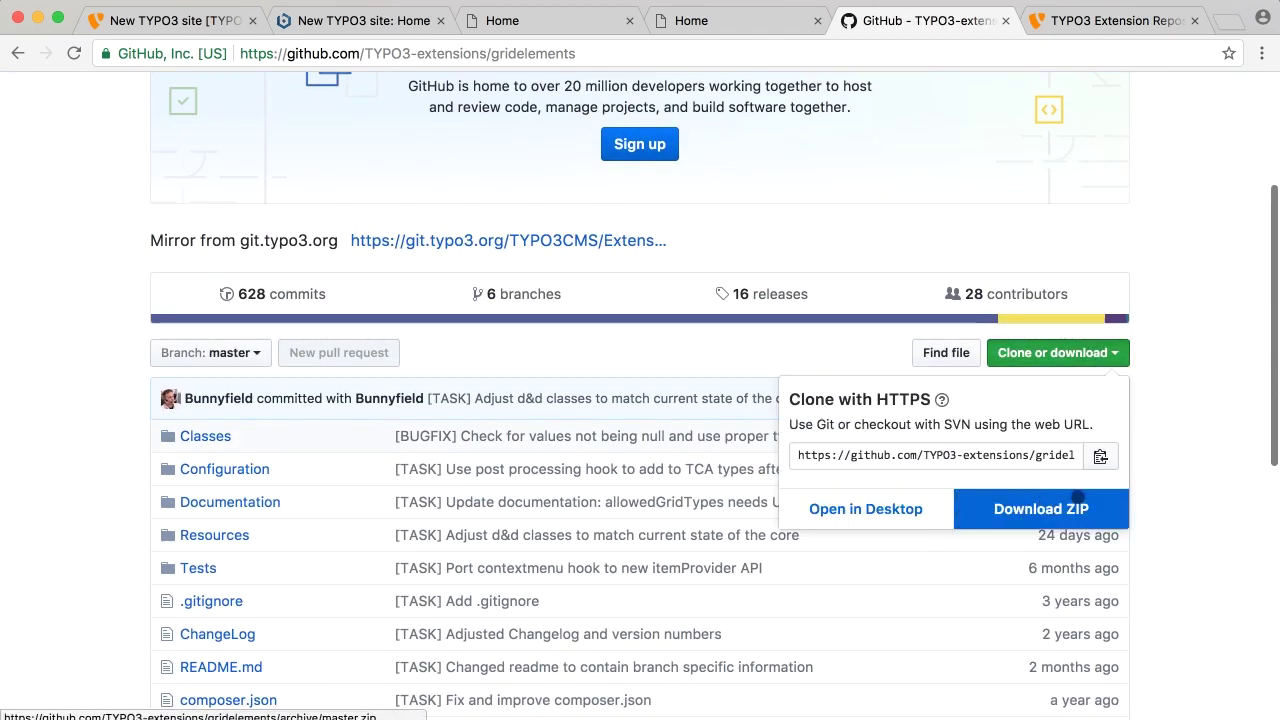
pyautogui.click(1038, 510)
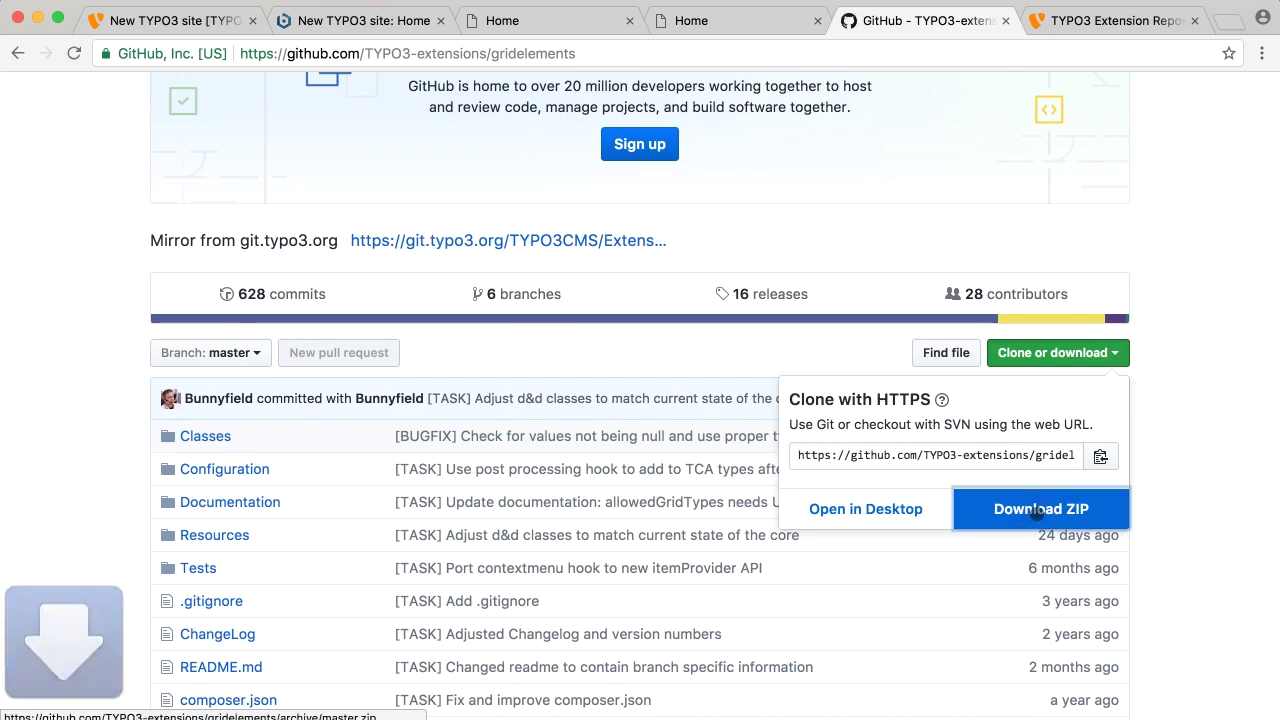
pyautogui.scroll(-2, 2, 541)
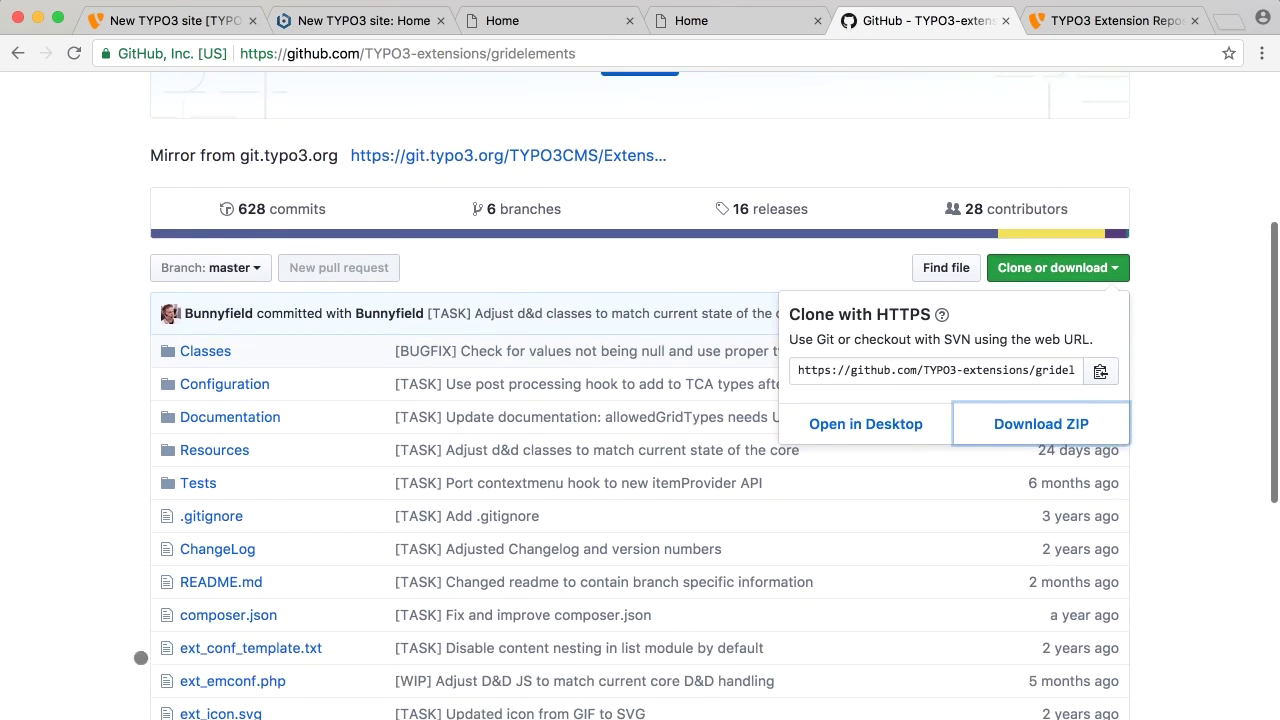
pyautogui.click(80, 594)
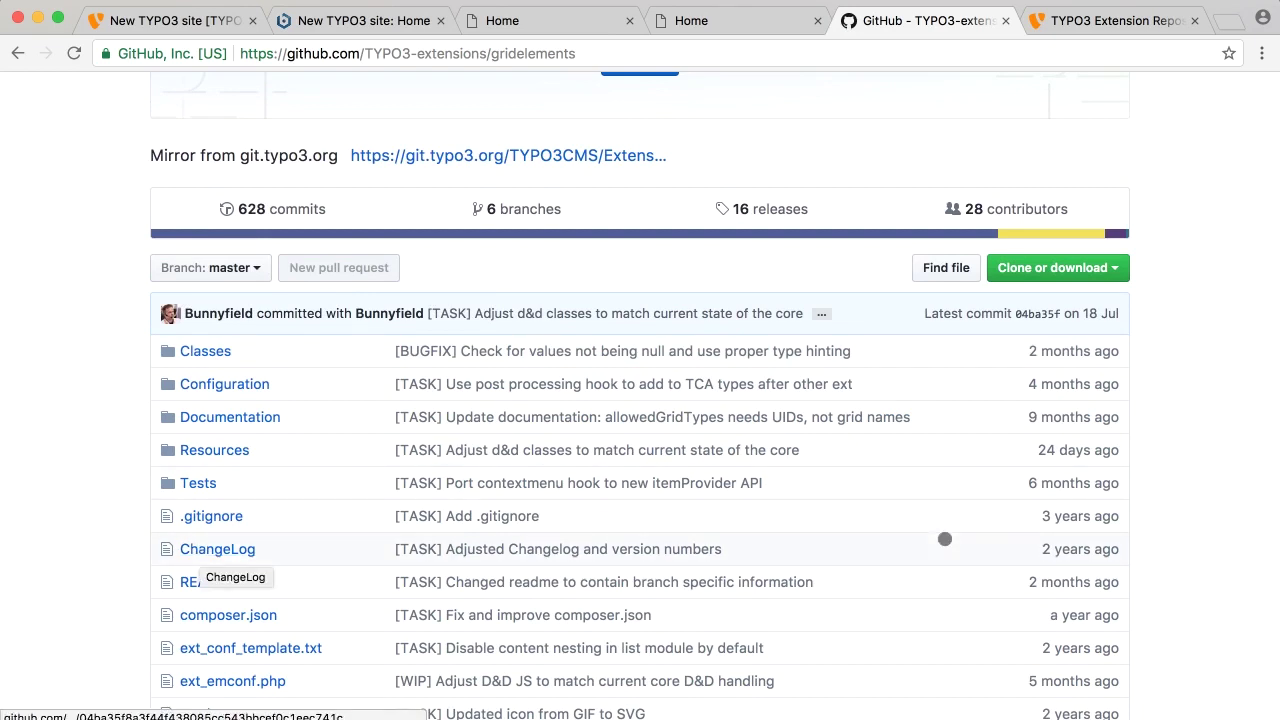
pyautogui.scroll(-2, 1174, 514)
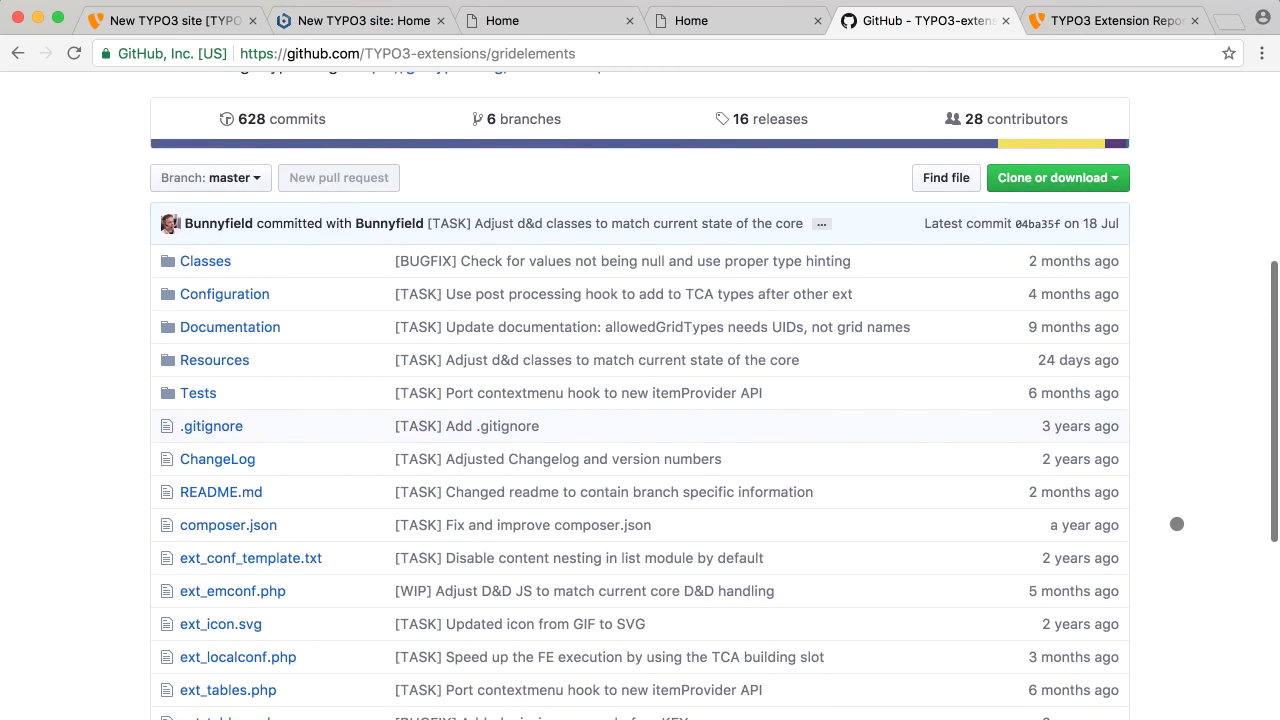
pyautogui.scroll(-1, 1190, 510)
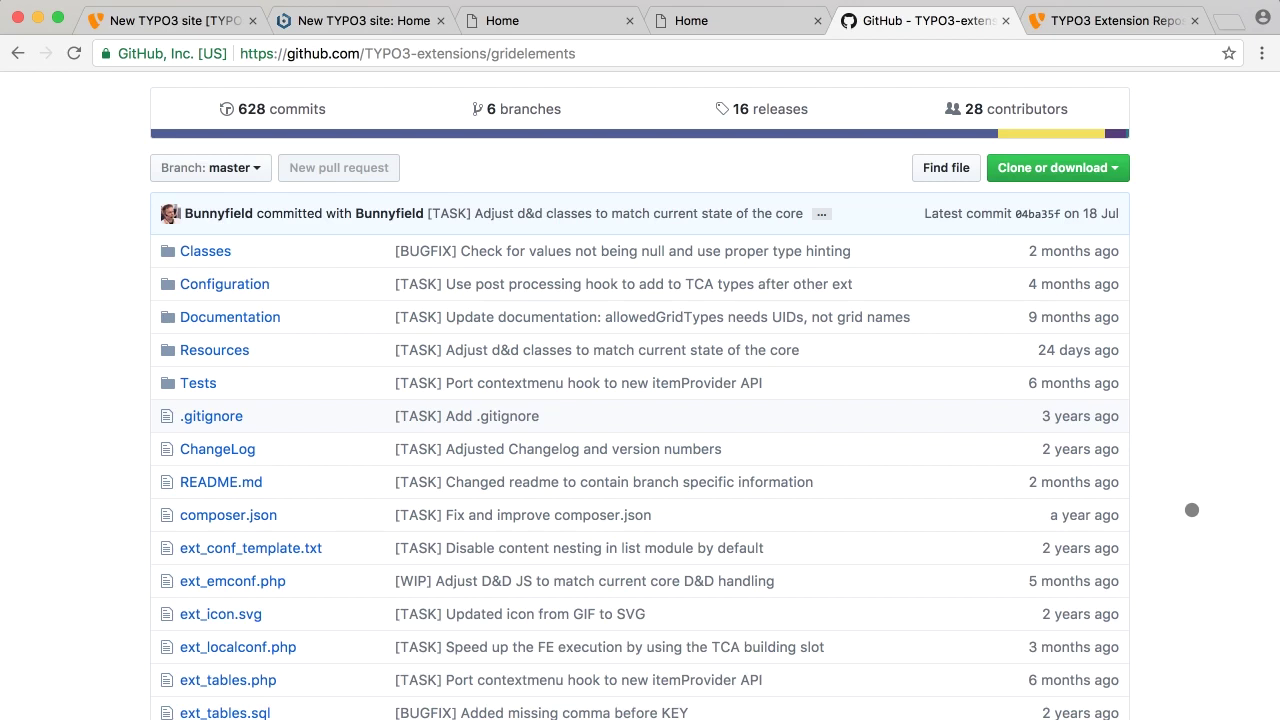
# Open the Téléchargements folder in Finder, close the Typo3 disk window, and extract gridelements-master.zip and themes-8-0.zip
pyautogui.rightClick(262, 712)
pyautogui.click(262, 712)
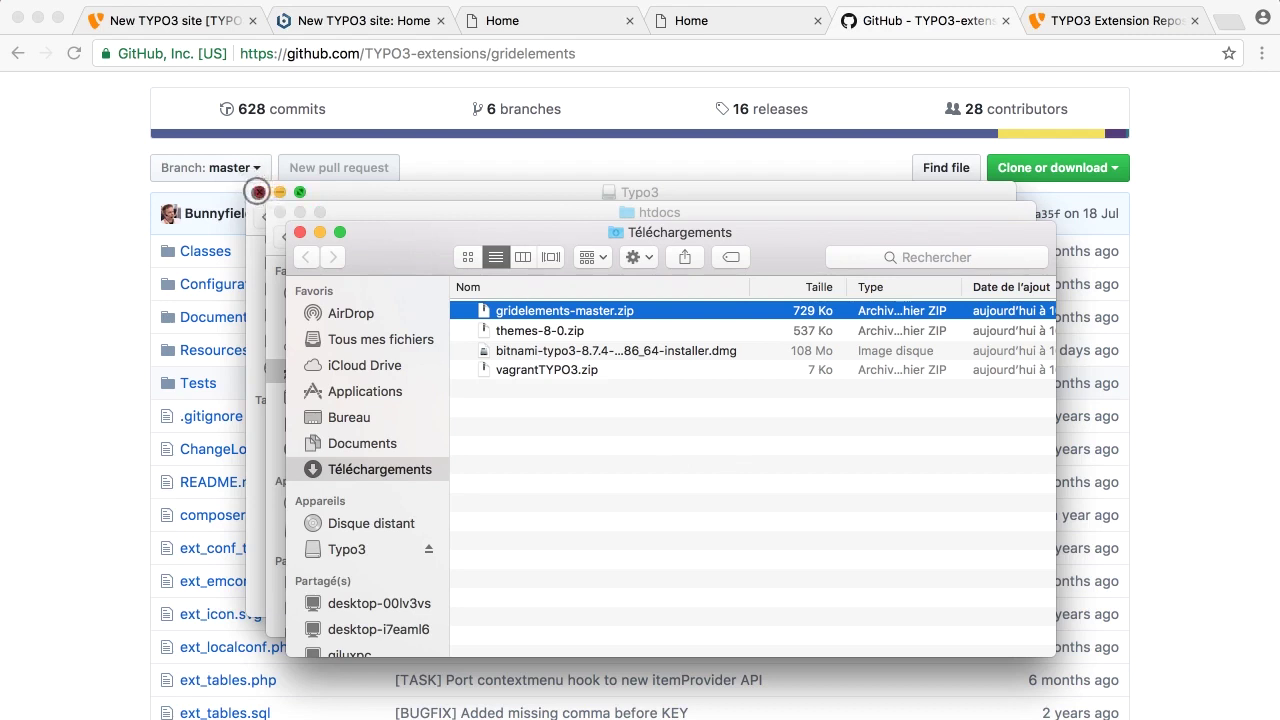
pyautogui.click(259, 192)
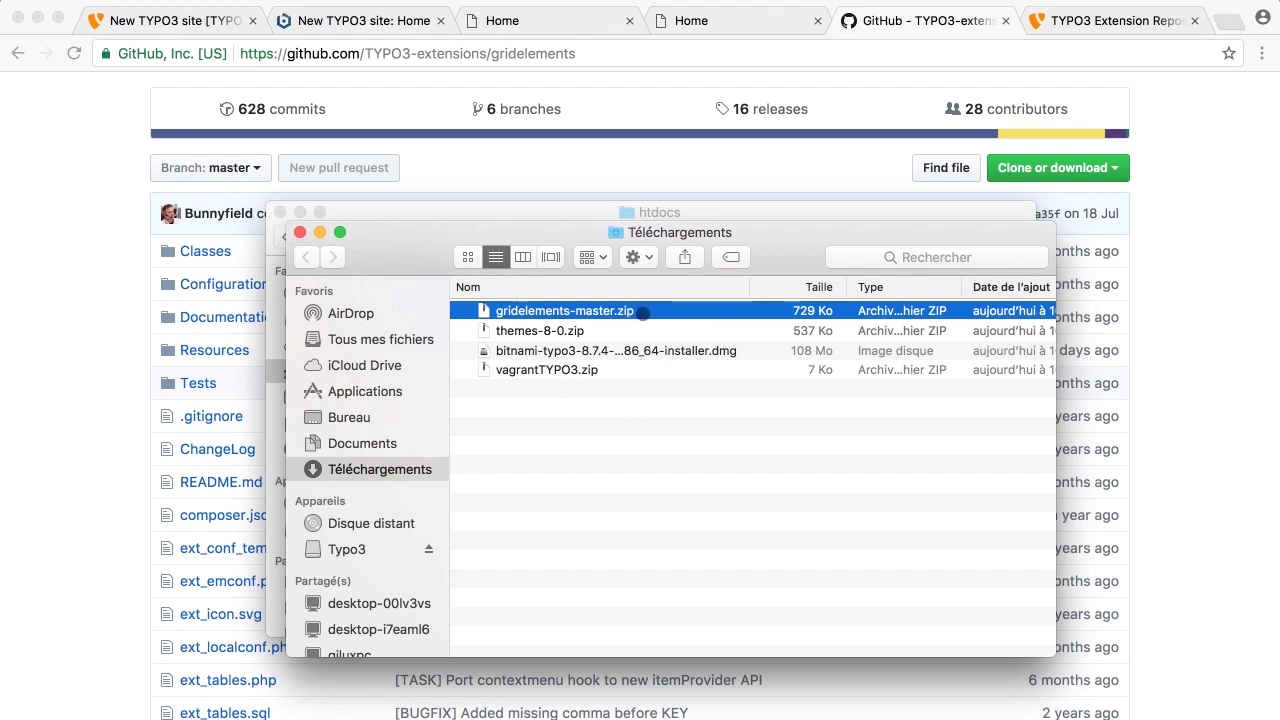
pyautogui.doubleClick(644, 313)
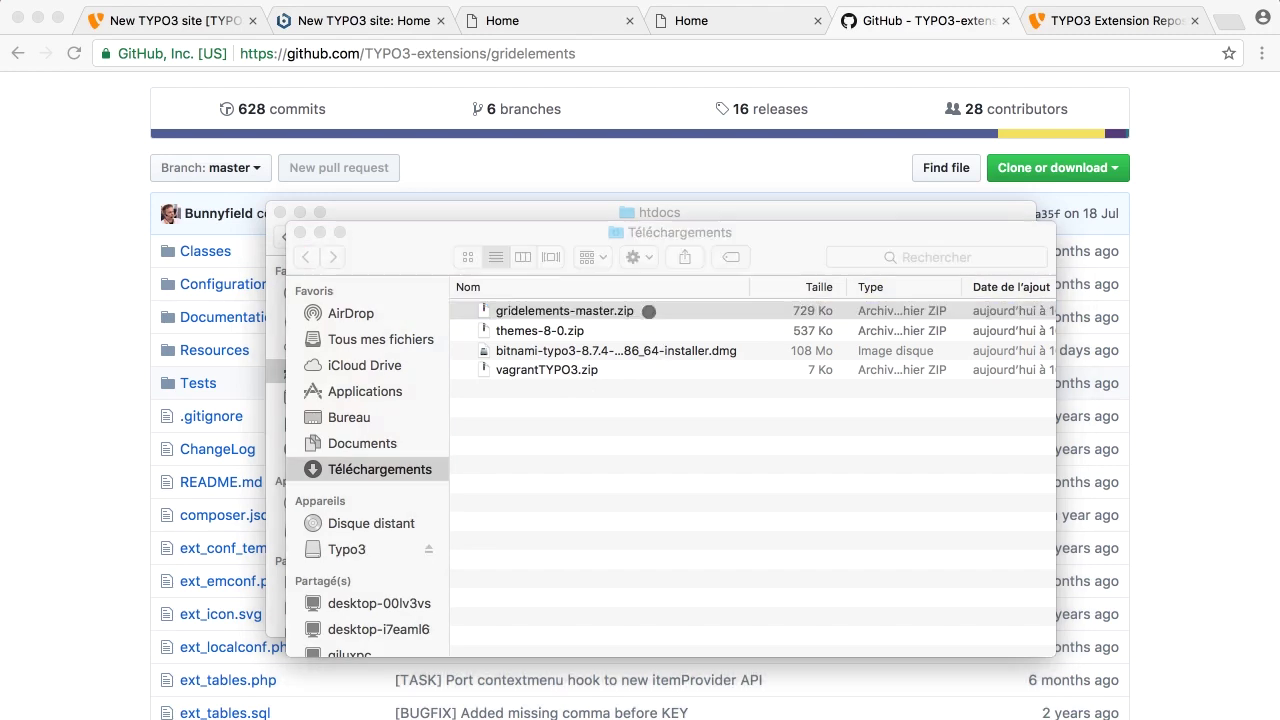
pyautogui.doubleClick(595, 351)
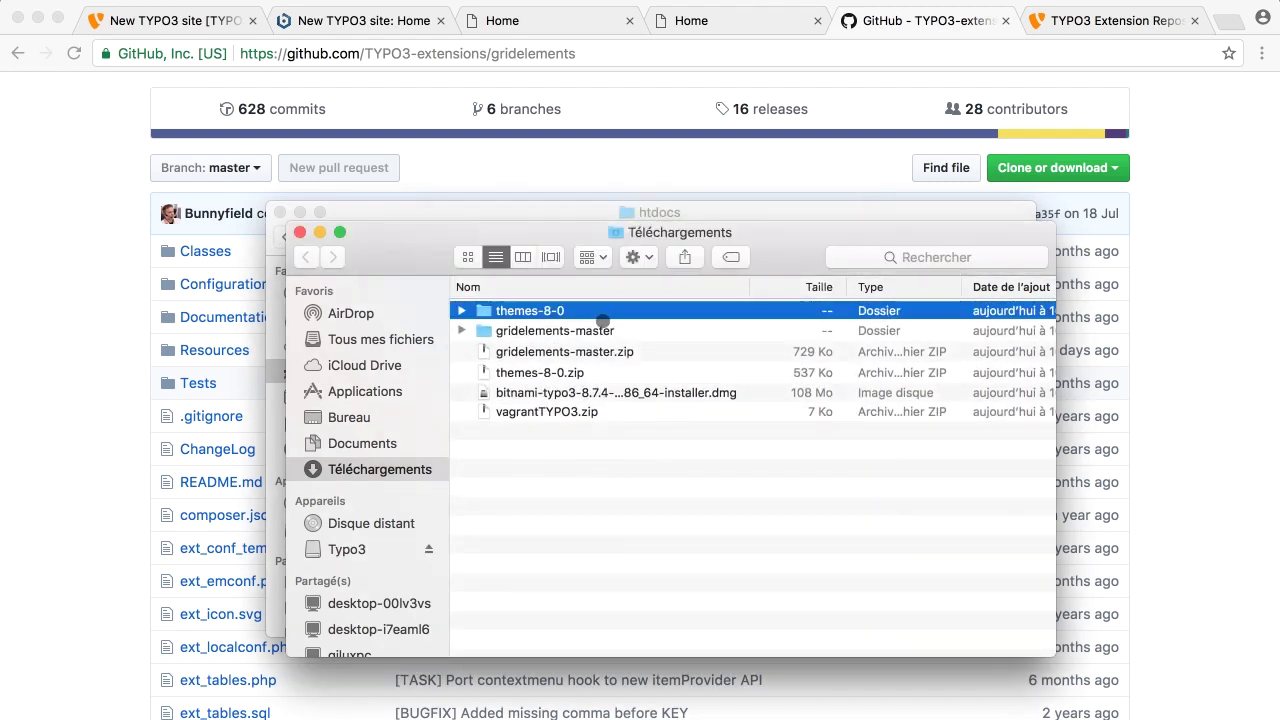
# Rename the extracted themes-8-0 folder to themes
pyautogui.click(604, 314)
pyautogui.press('Right')
pyautogui.press('BackSpace')
pyautogui.press('BackSpace')
pyautogui.press('BackSpace')
pyautogui.press('BackSpace')
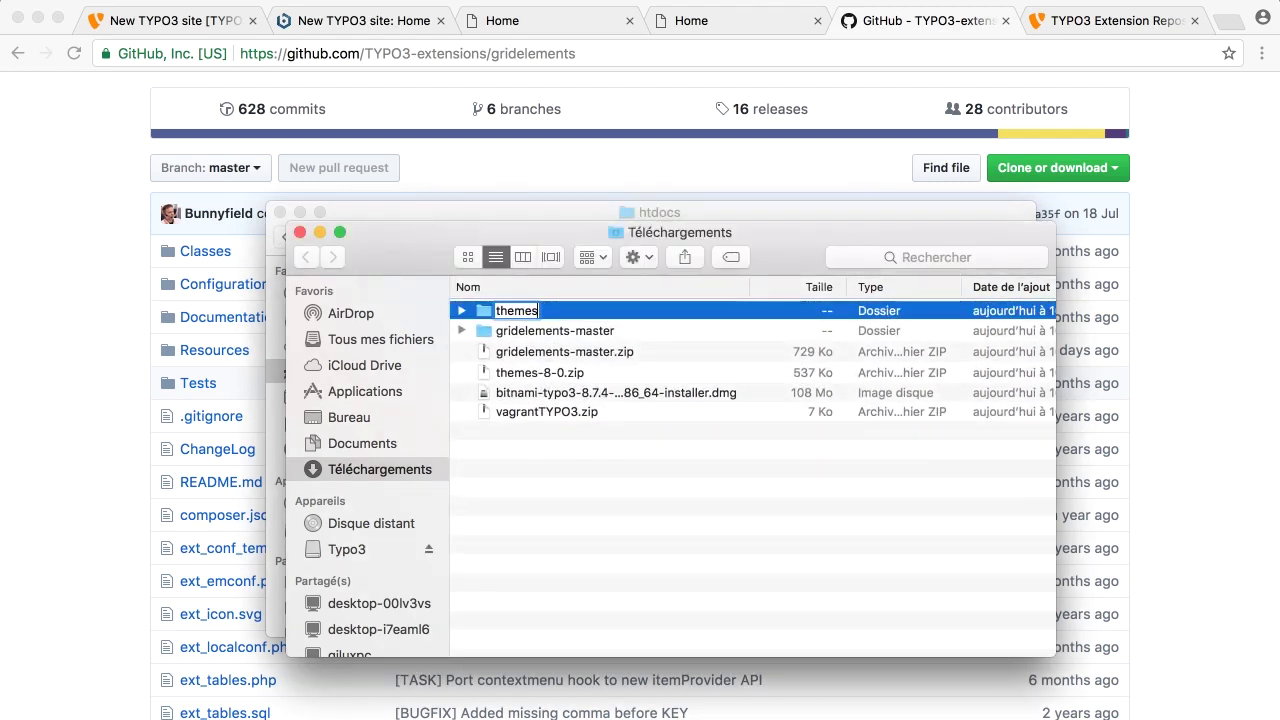
pyautogui.press('Return')
# Rename the extracted gridelements-master folder to gridelements
pyautogui.press('Down')
pyautogui.press('Return')
pyautogui.press('Right')
pyautogui.press('BackSpace')
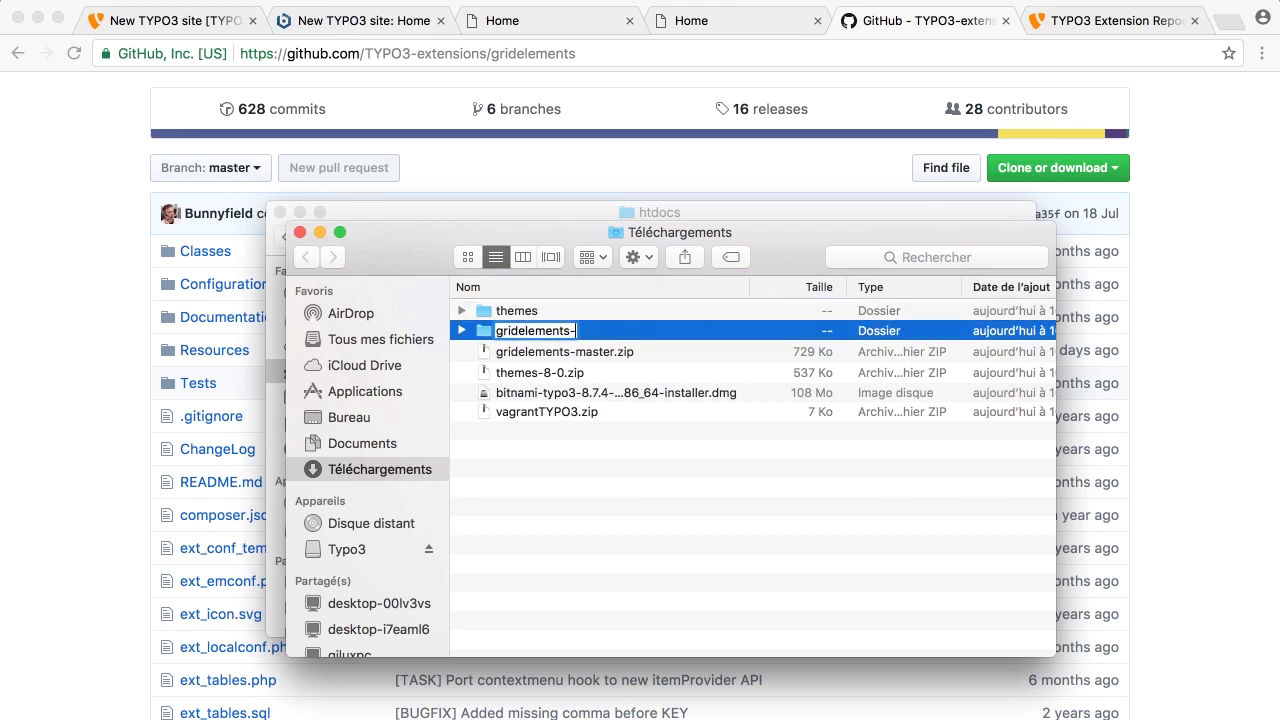
pyautogui.press('Return')
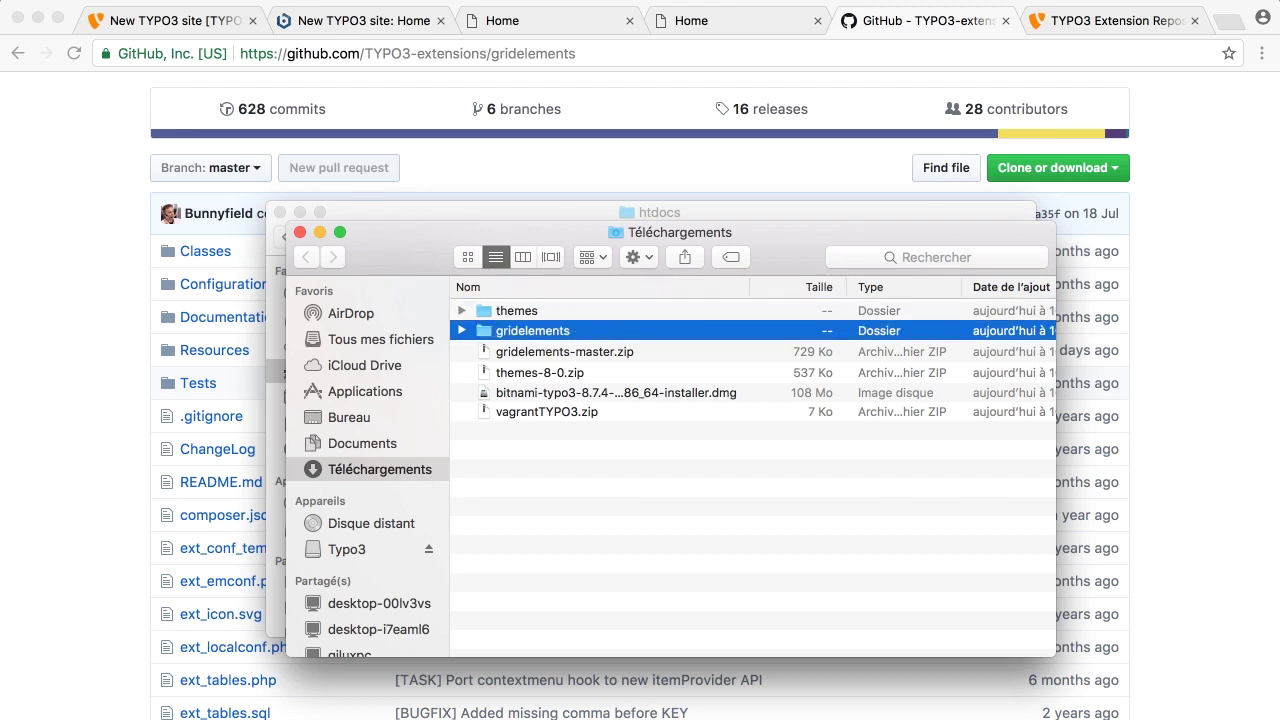
pyautogui.press('Up')
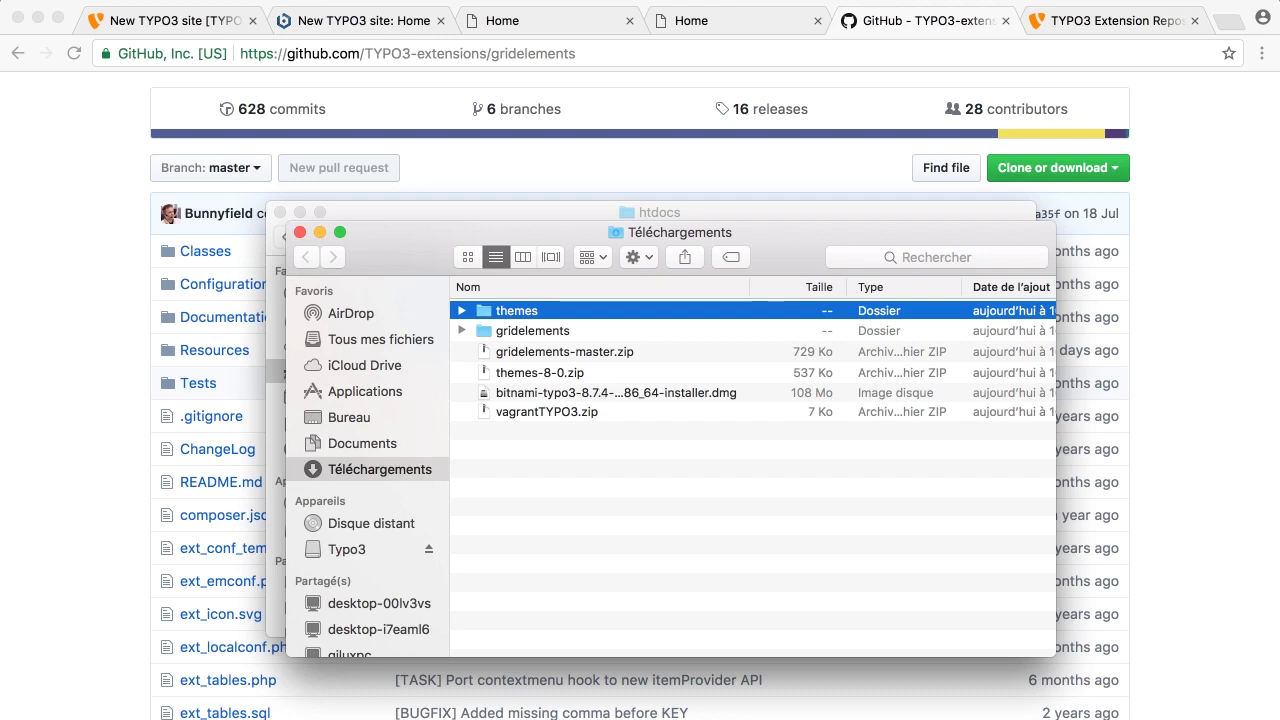
pyautogui.press('Down')
pyautogui.press('Up')
# Arrange the Téléchargements and htdocs windows so both are accessible, and open typo3conf/ext inside htdocs
pyautogui.moveTo(540, 228); pyautogui.dragTo(862, 342)
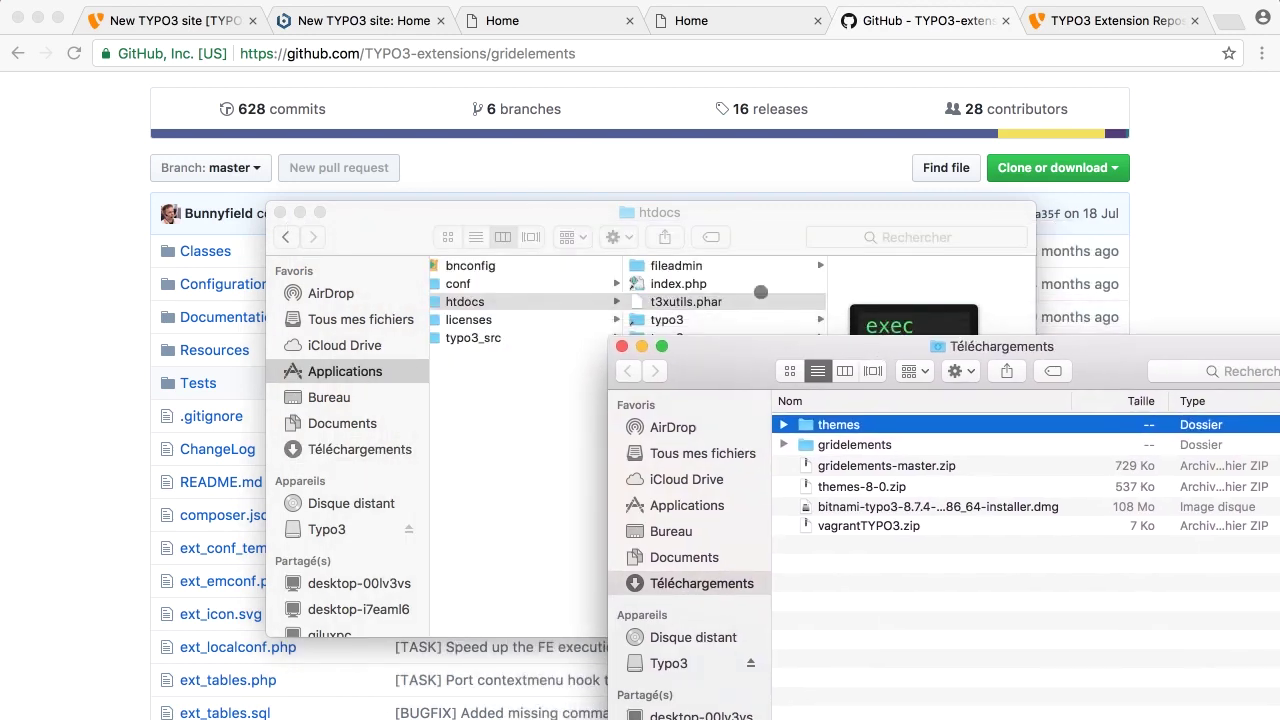
pyautogui.moveTo(598, 209); pyautogui.dragTo(352, 26)
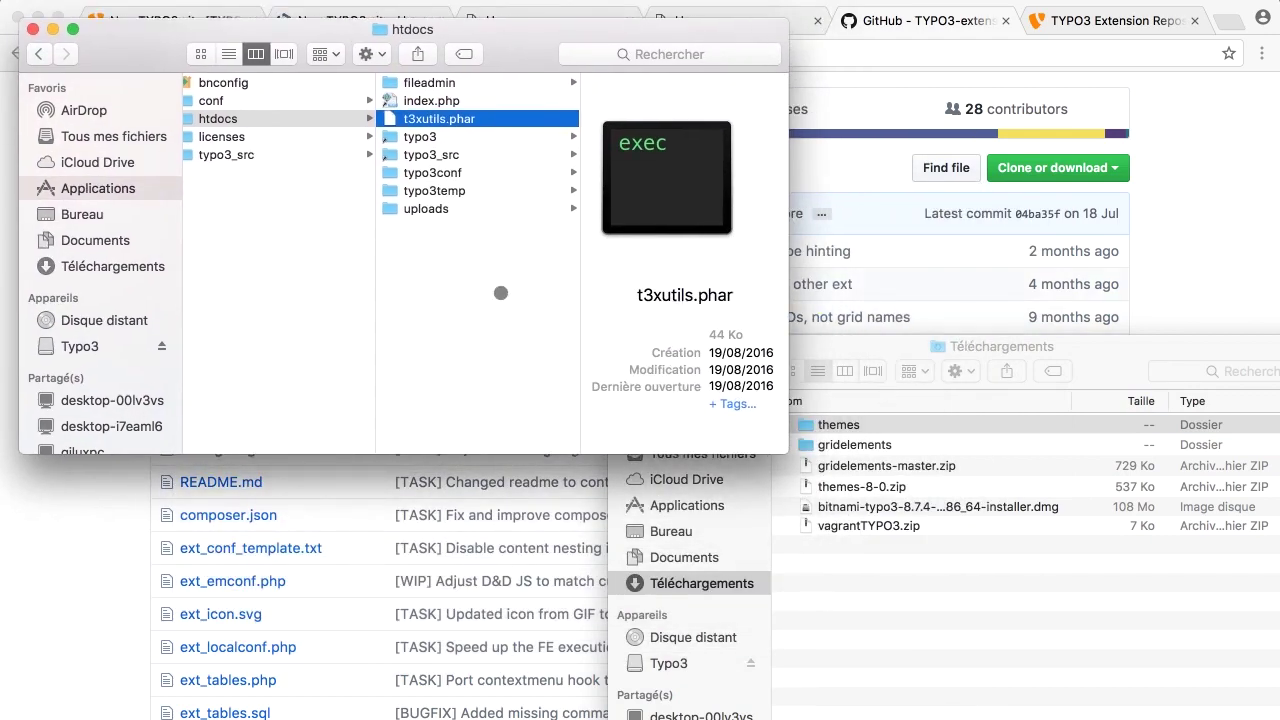
pyautogui.click(456, 173)
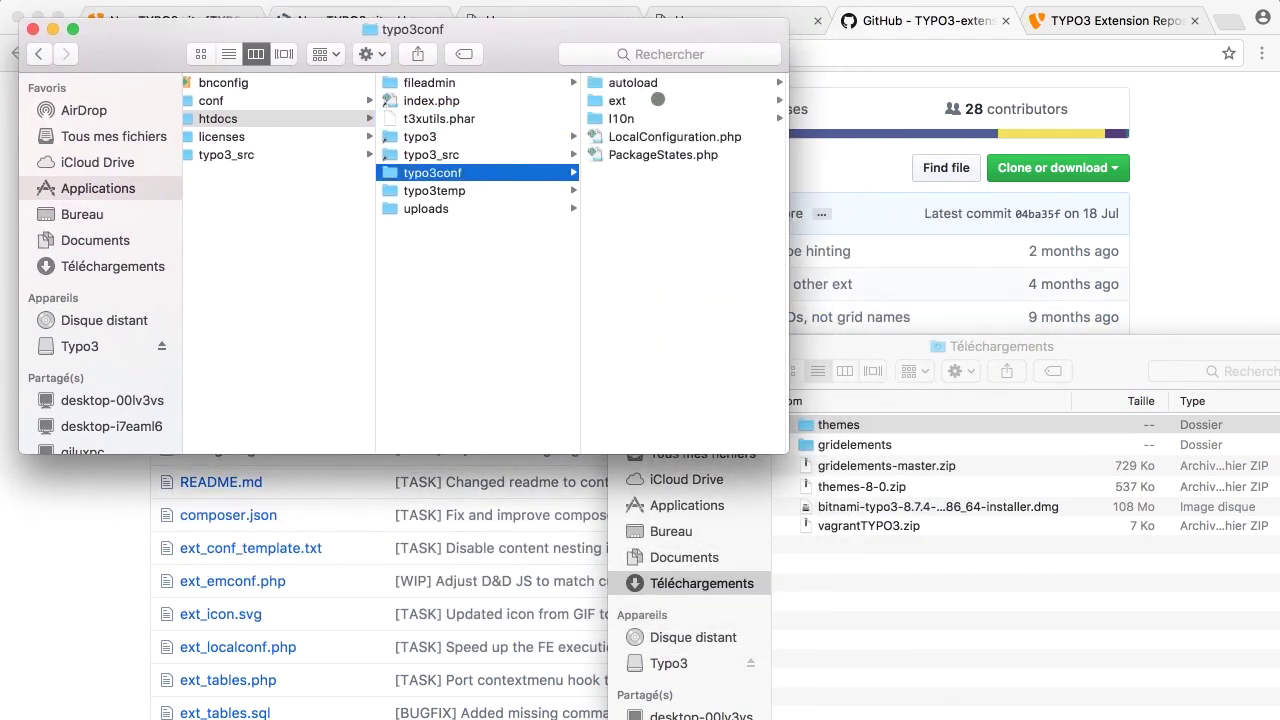
pyautogui.click(655, 100)
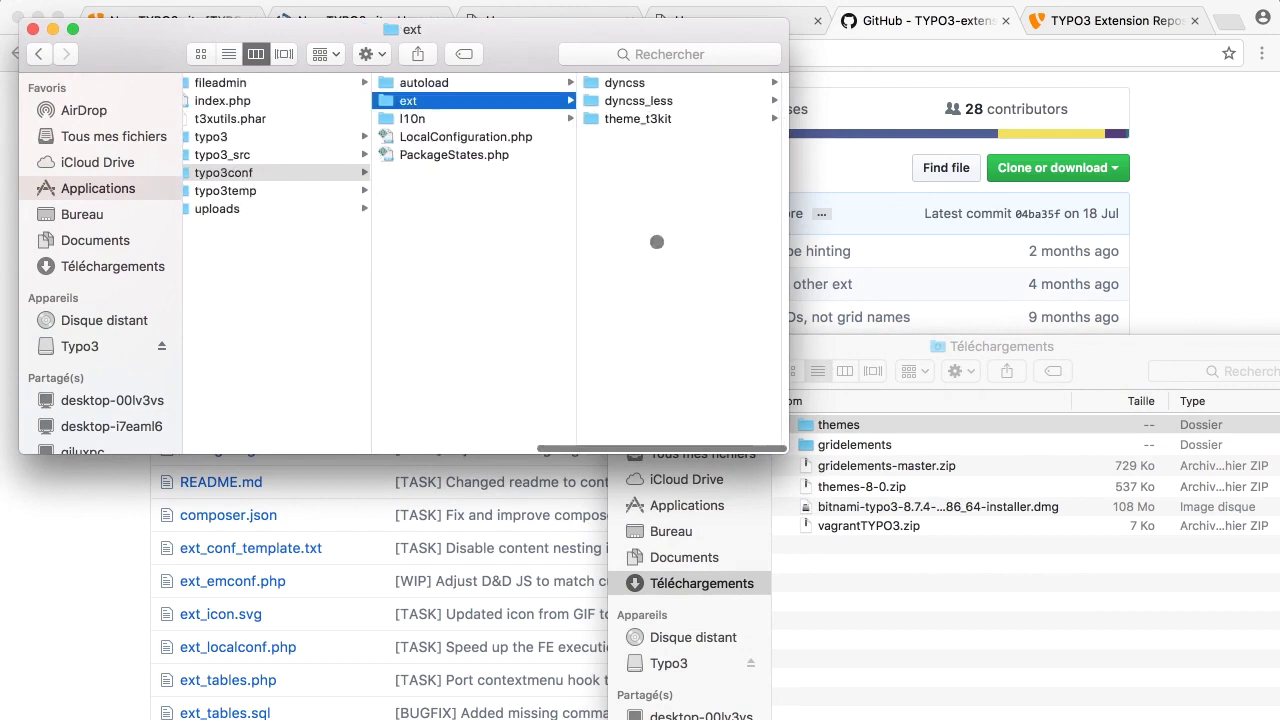
# Move the themes and gridelements folders together from Téléchargements into typo3conf/ext, and return to the browser
pyautogui.click(1039, 343)
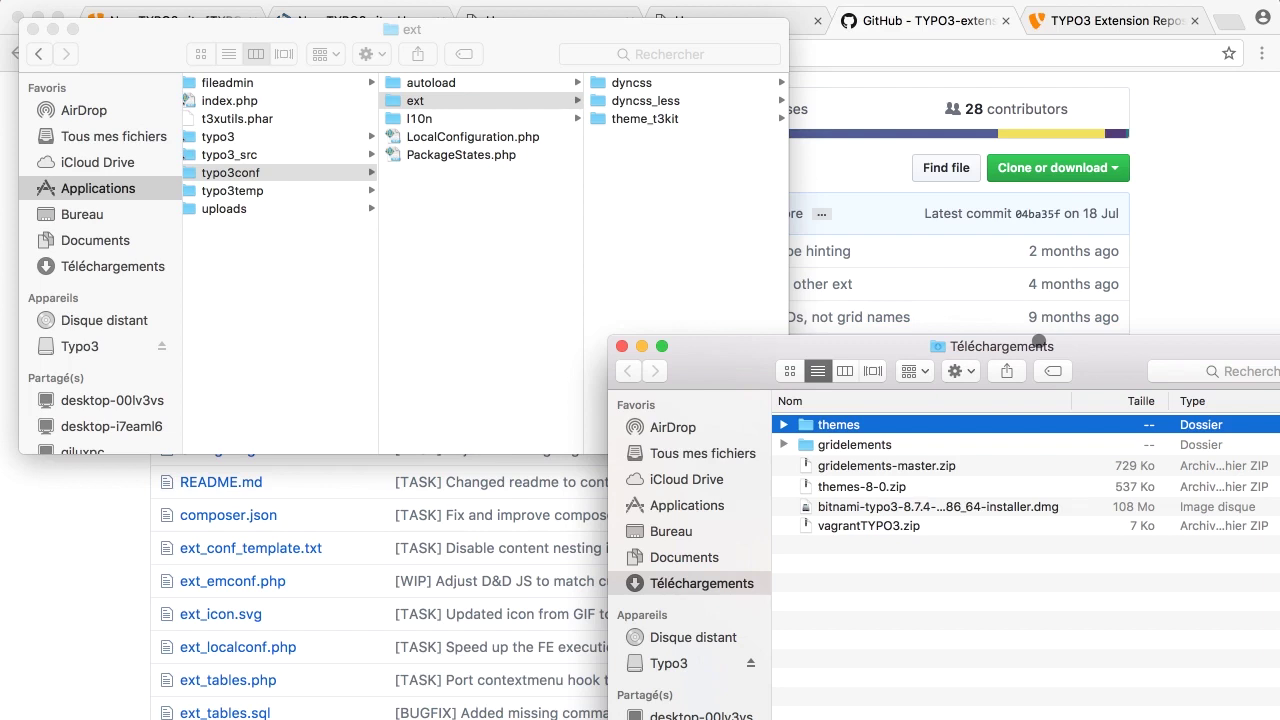
pyautogui.keyDown('super'); pyautogui.click(967, 443); pyautogui.keyUp('super')
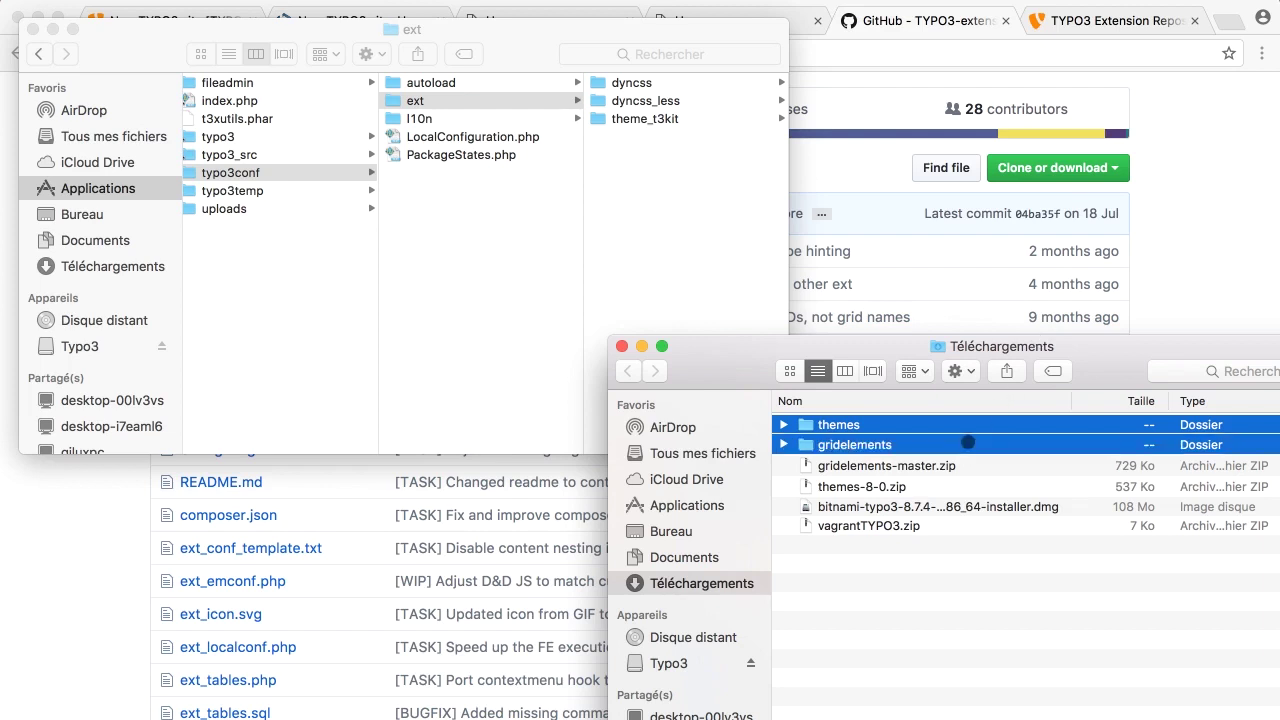
pyautogui.moveTo(874, 429); pyautogui.dragTo(666, 174)
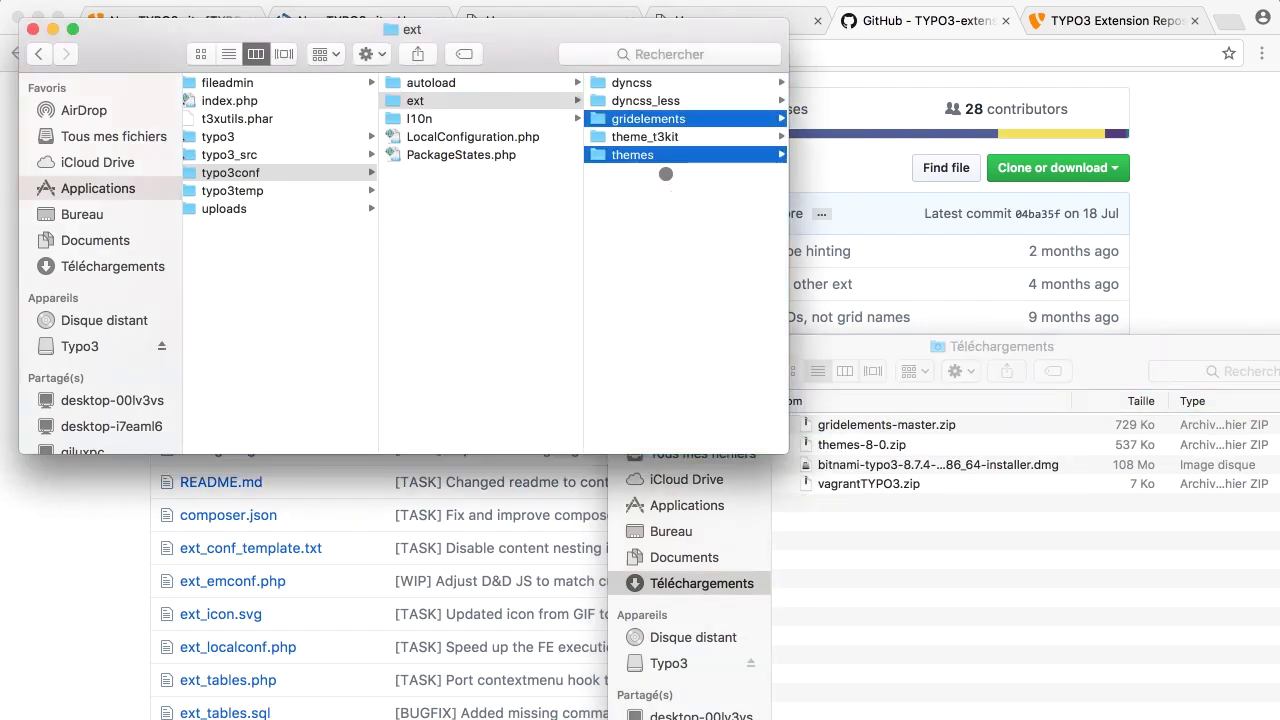
pyautogui.click(695, 220)
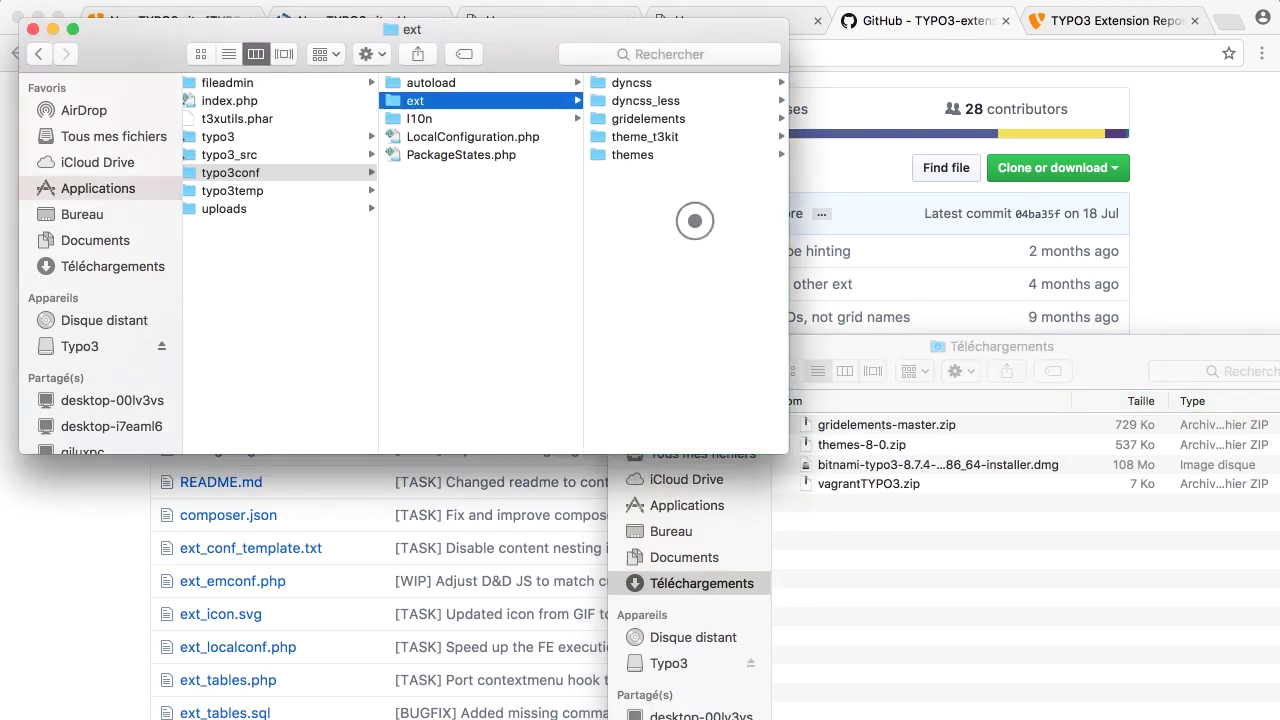
pyautogui.click(1211, 211)
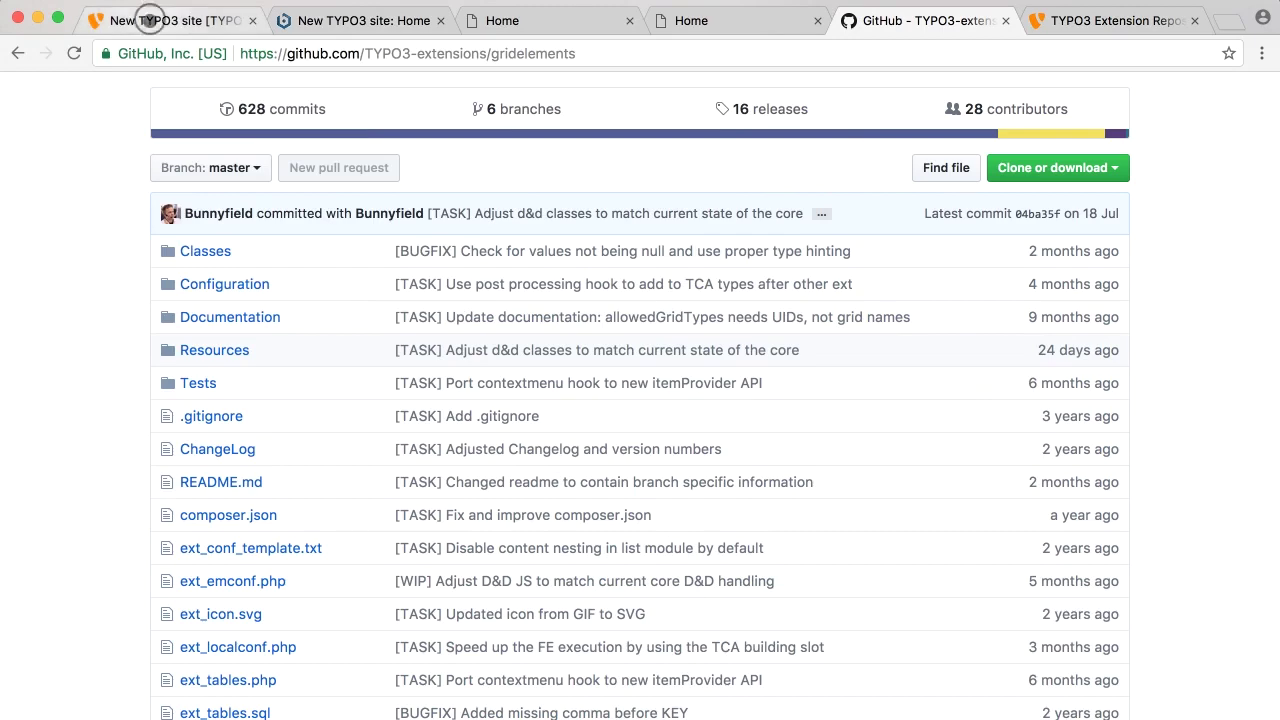
# Return to the TYPO3 backend, show the installed extensions, and filter them by "grid"
pyautogui.click(150, 20)
pyautogui.click(612, 678)
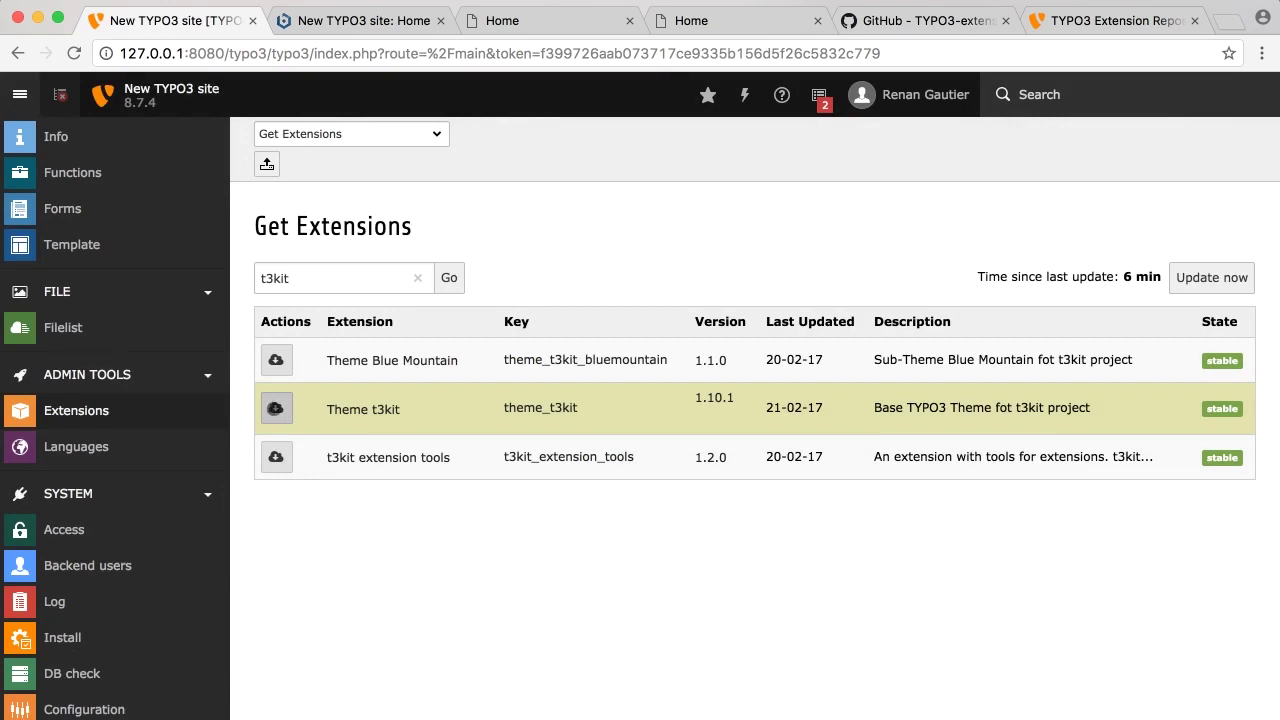
pyautogui.click(323, 277)
pyautogui.click(331, 134)
pyautogui.click(320, 117)
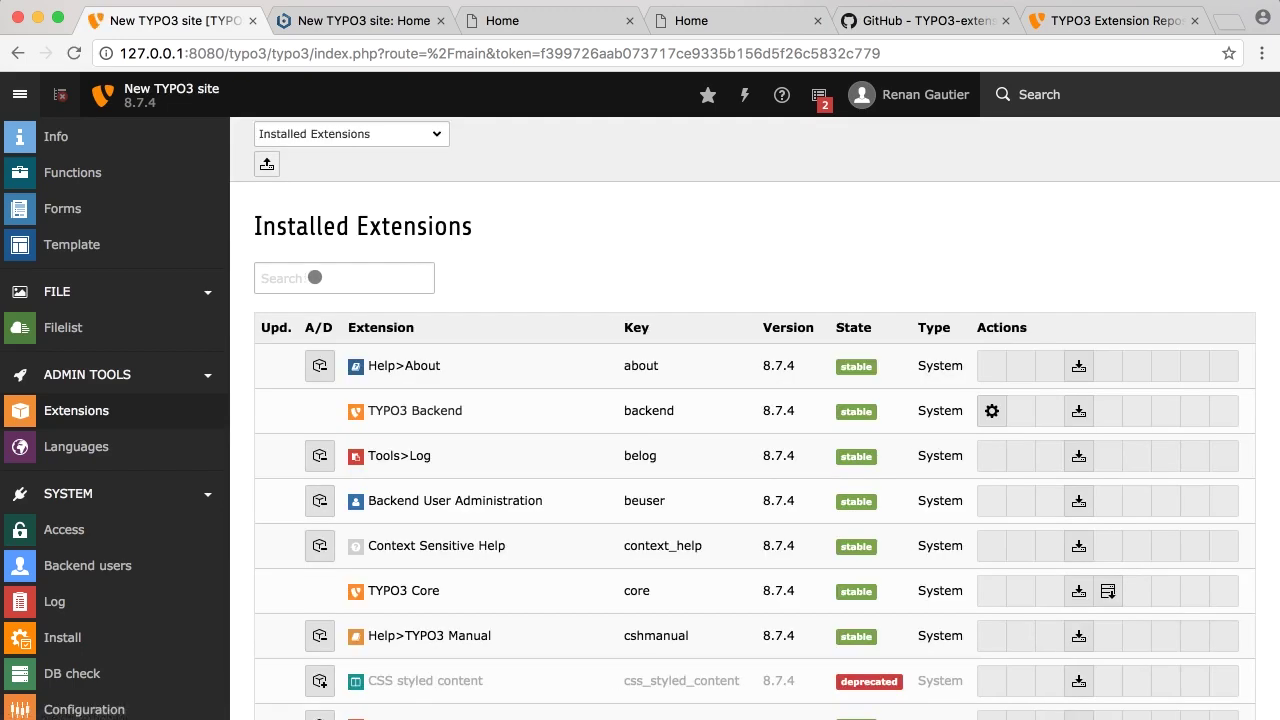
pyautogui.click(315, 277)
pyautogui.write('grid')
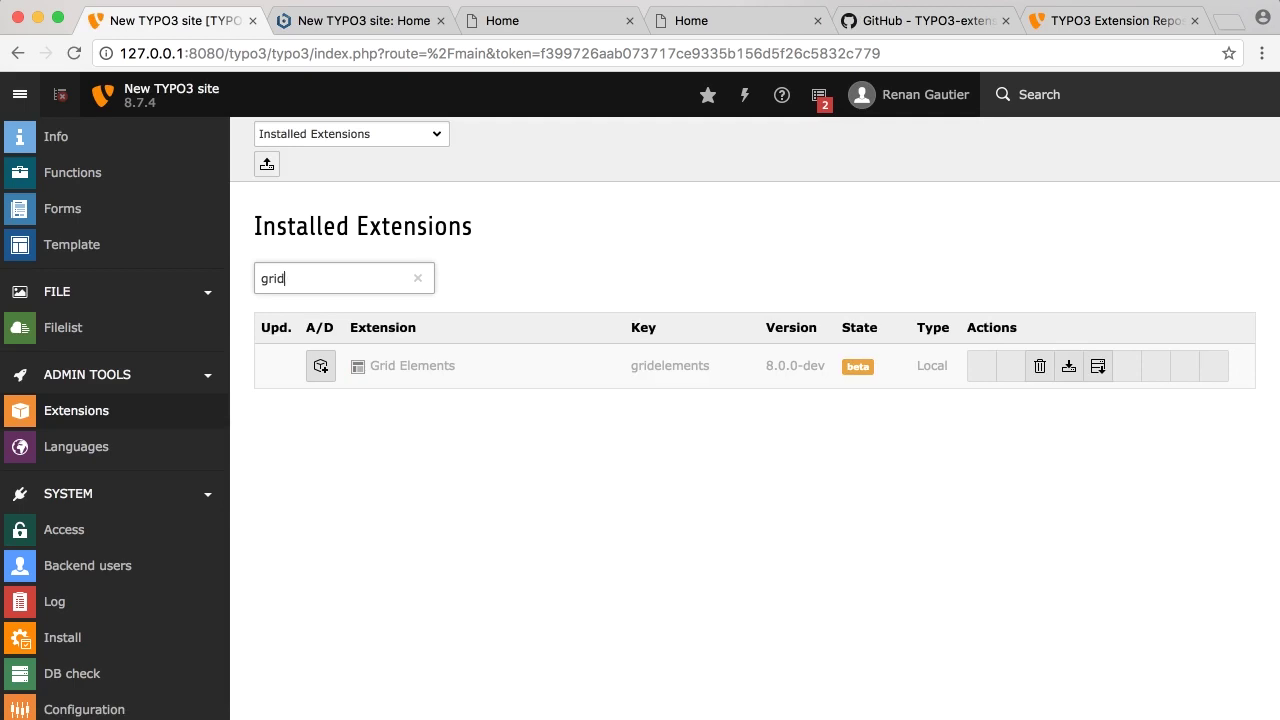
# Activate the Grid Elements extension, then filter the installed extensions by "theme" and activate THEMES - The theme engine
pyautogui.click(320, 367)
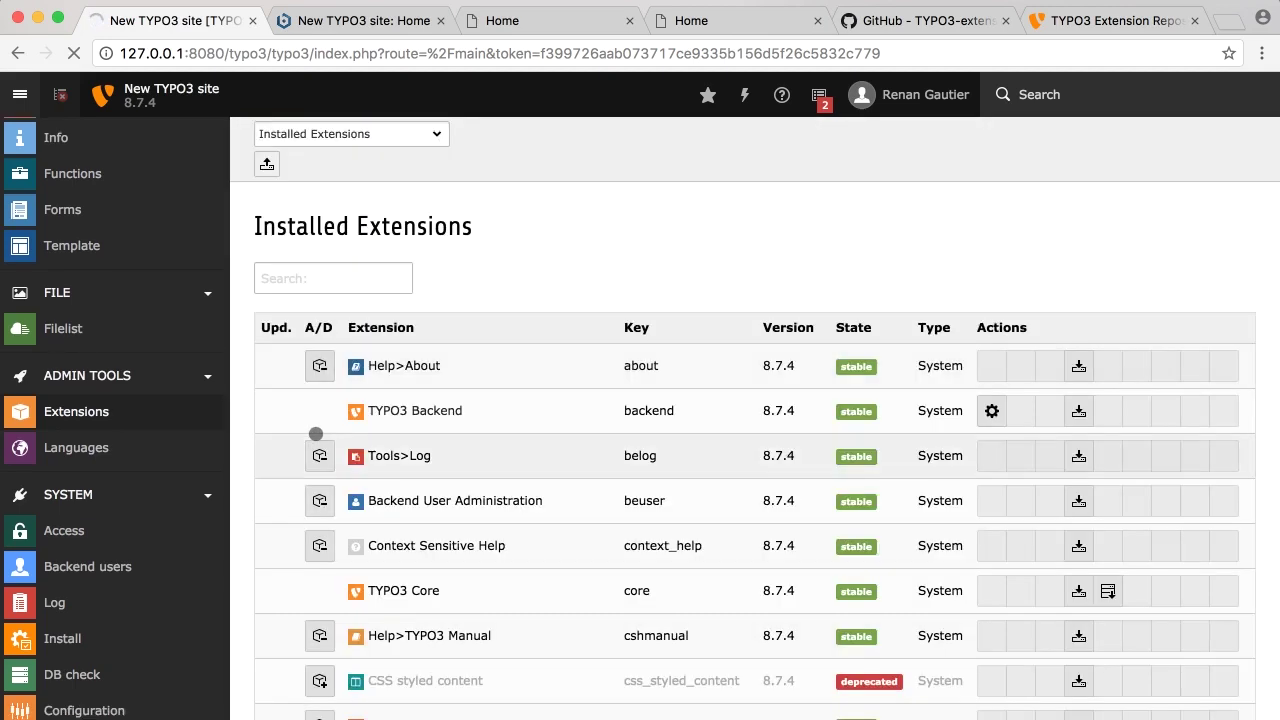
pyautogui.doubleClick(344, 282)
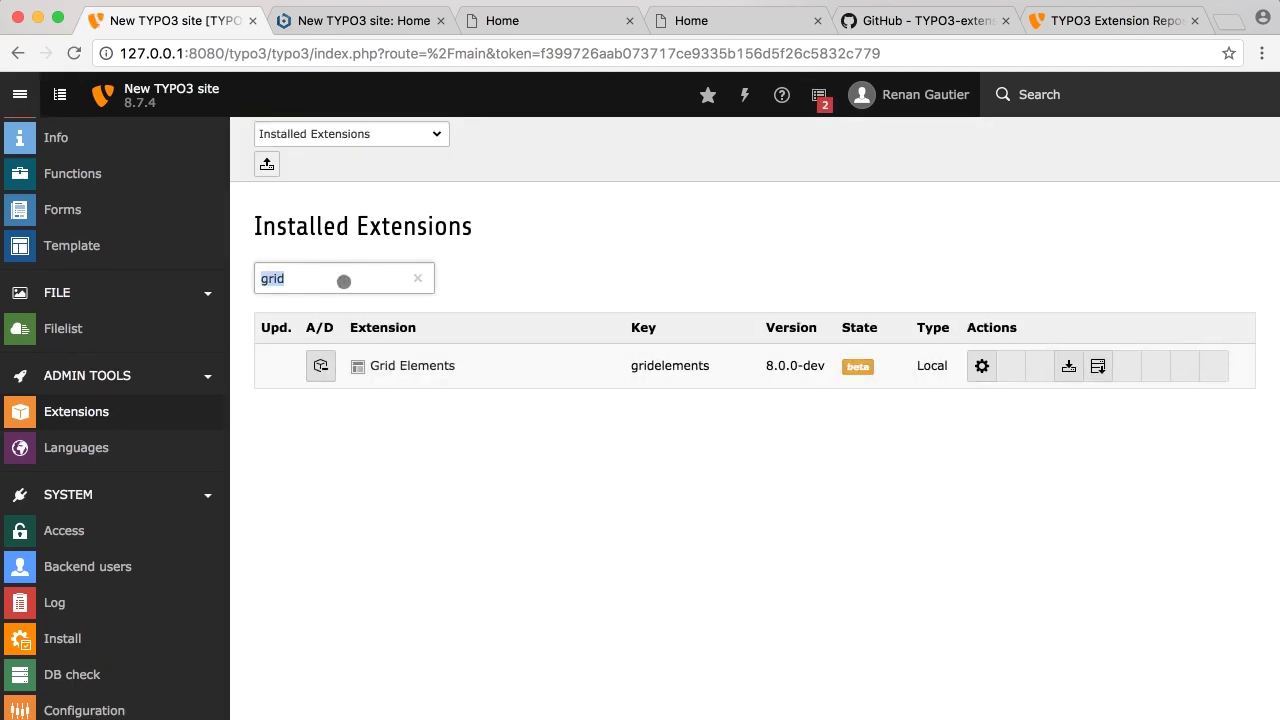
pyautogui.write('theme')
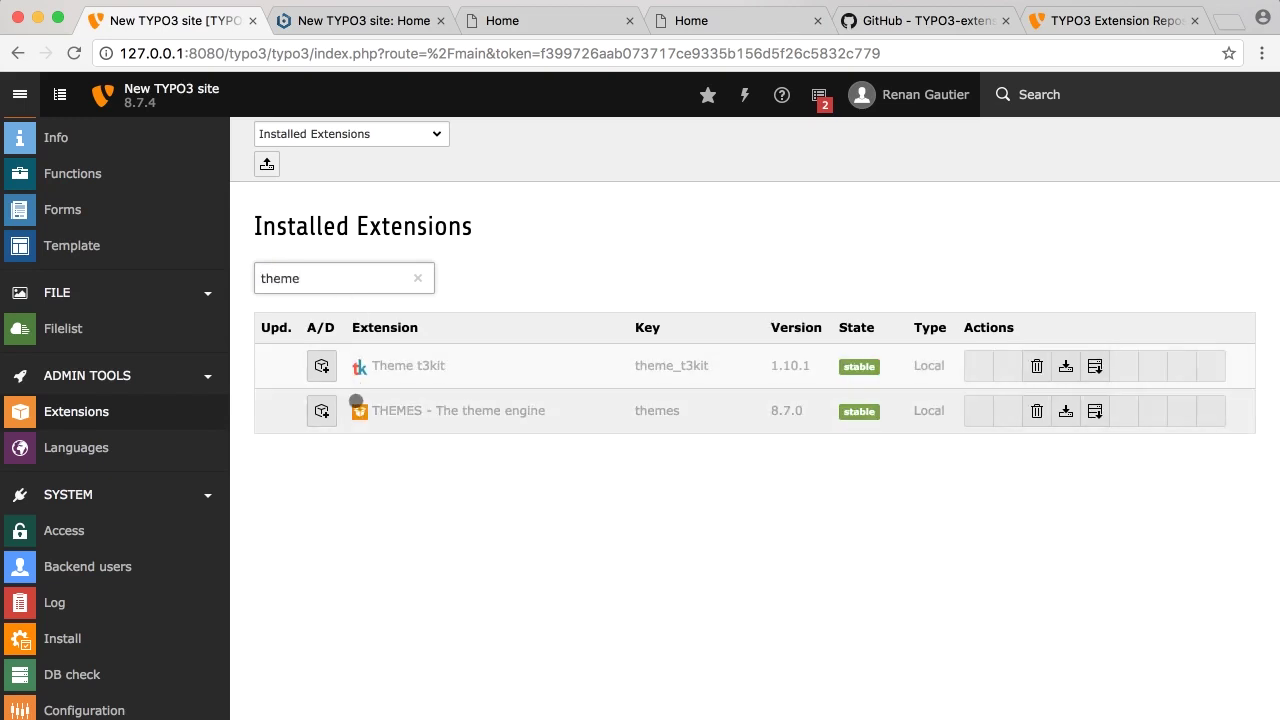
pyautogui.click(321, 410)
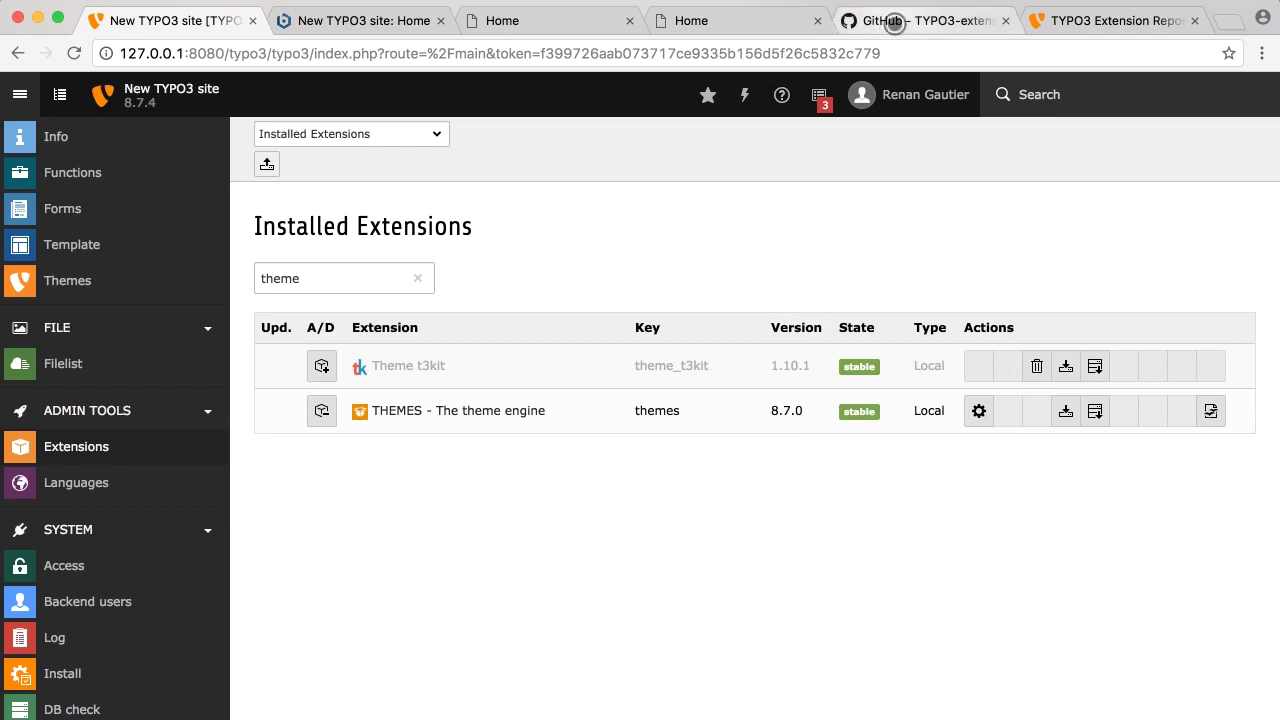
# Search all of GitHub for "theme_t3kit" and open the t3kit/theme_t3kit repository
pyautogui.click(886, 22)
pyautogui.scroll(5, 277, 240)
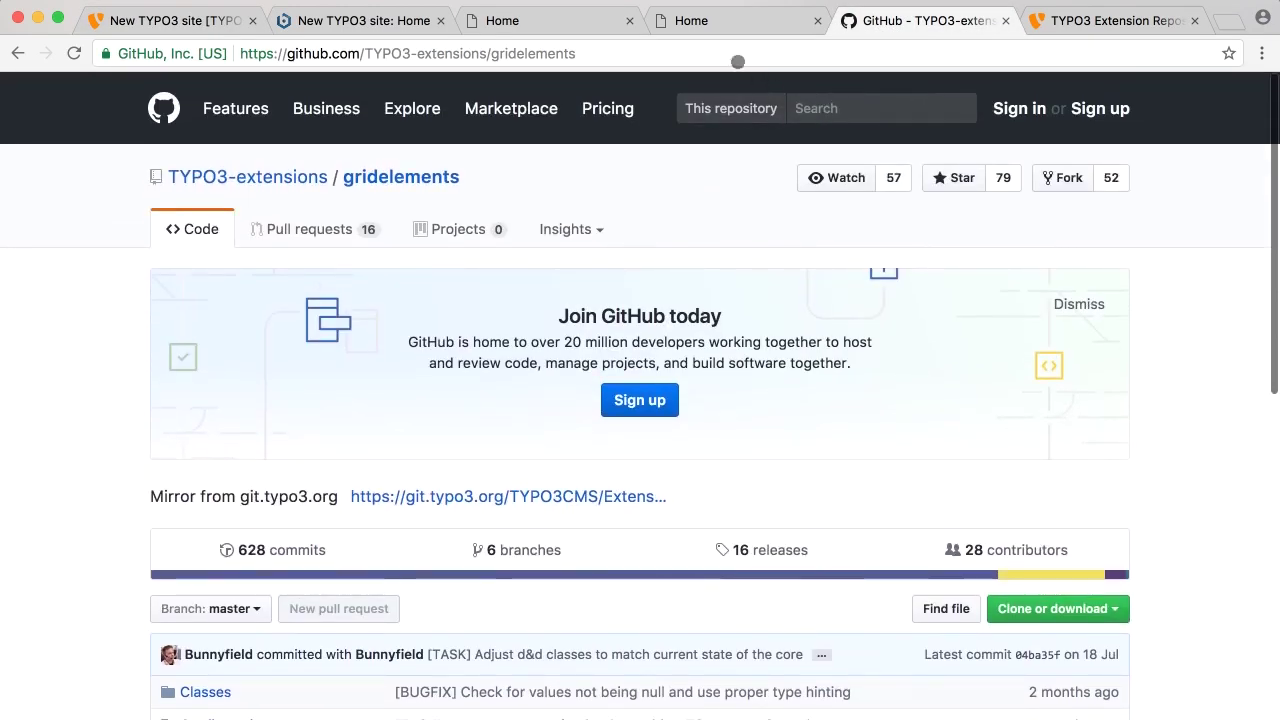
pyautogui.click(164, 108)
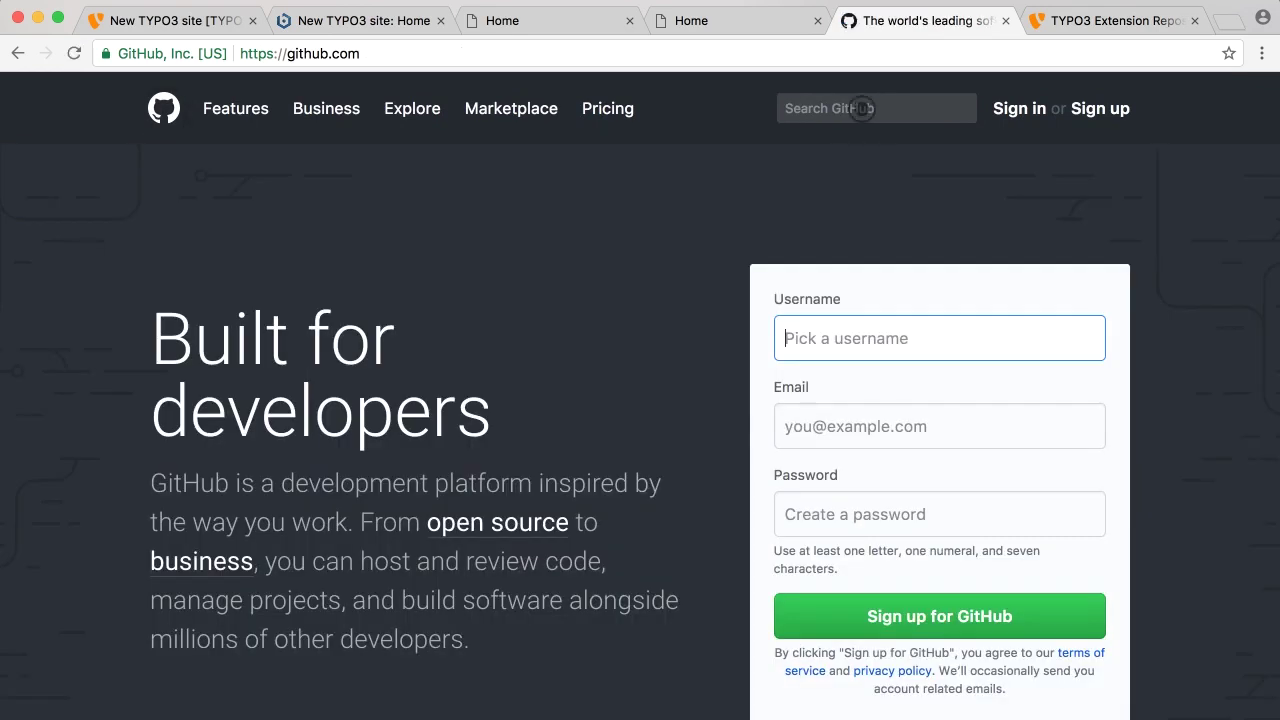
pyautogui.click(860, 108)
pyautogui.write('theme')
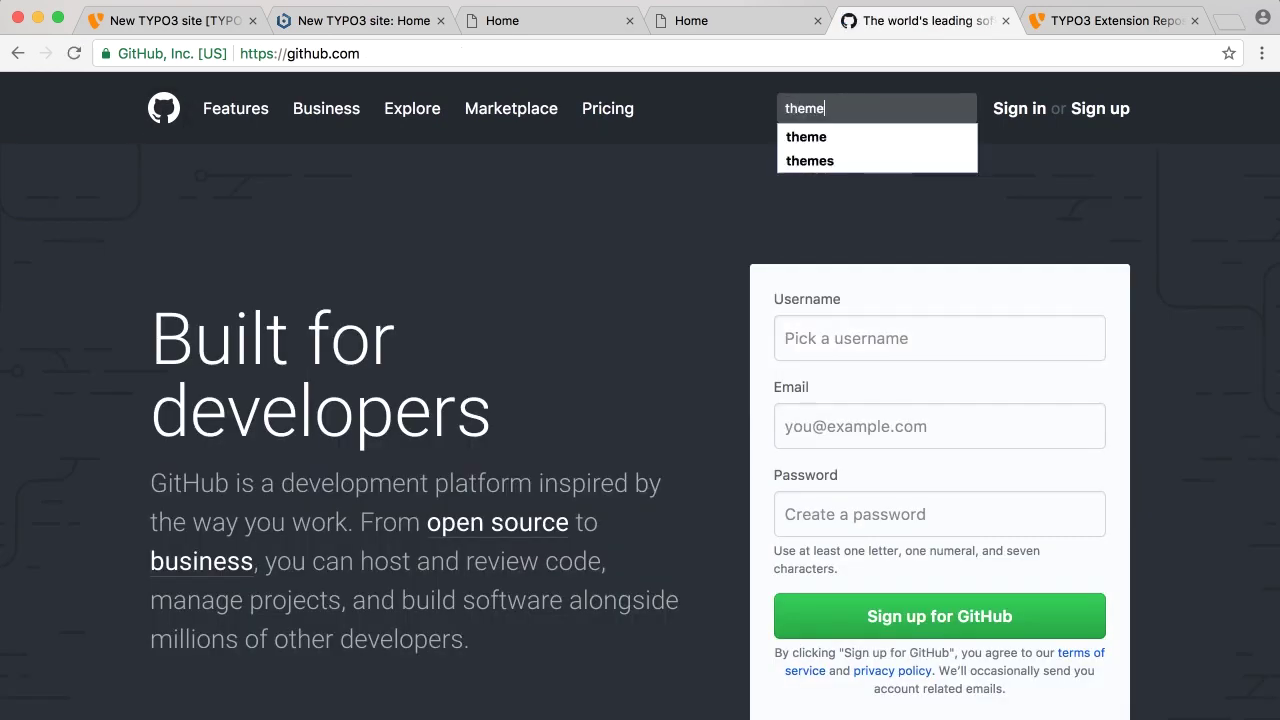
pyautogui.write('_t3kit')
pyautogui.press('Return')
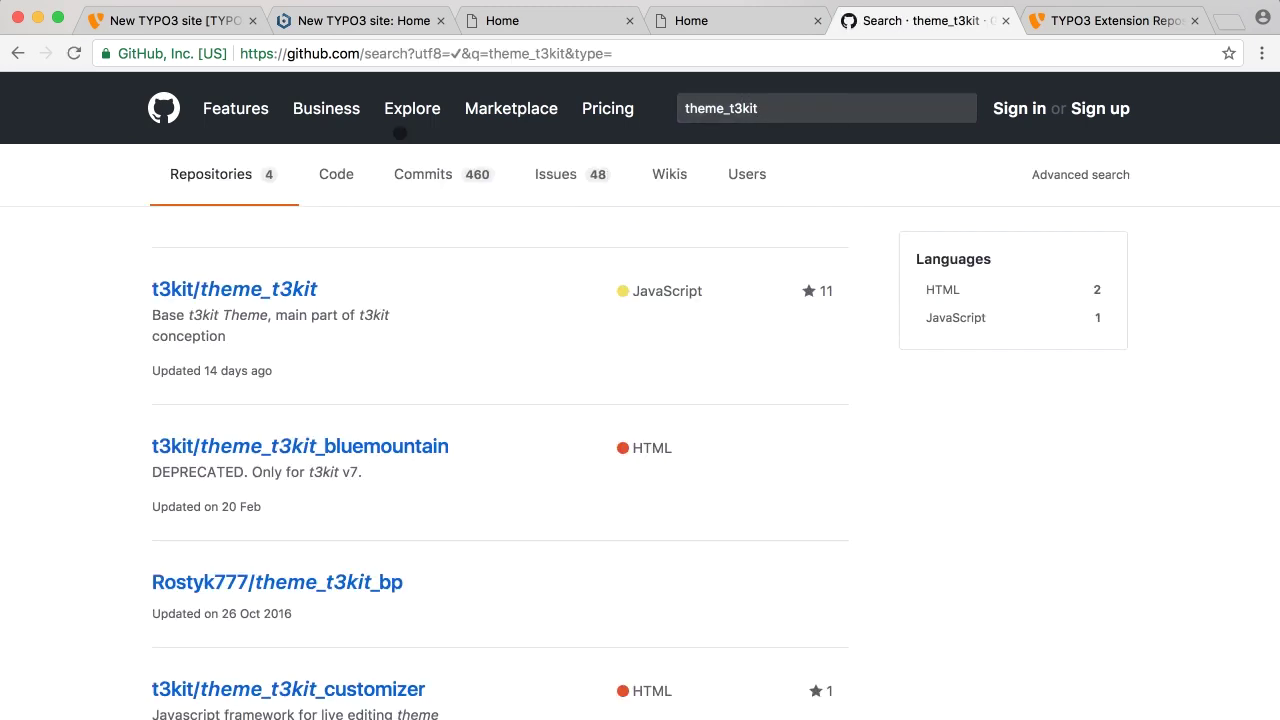
pyautogui.click(185, 288)
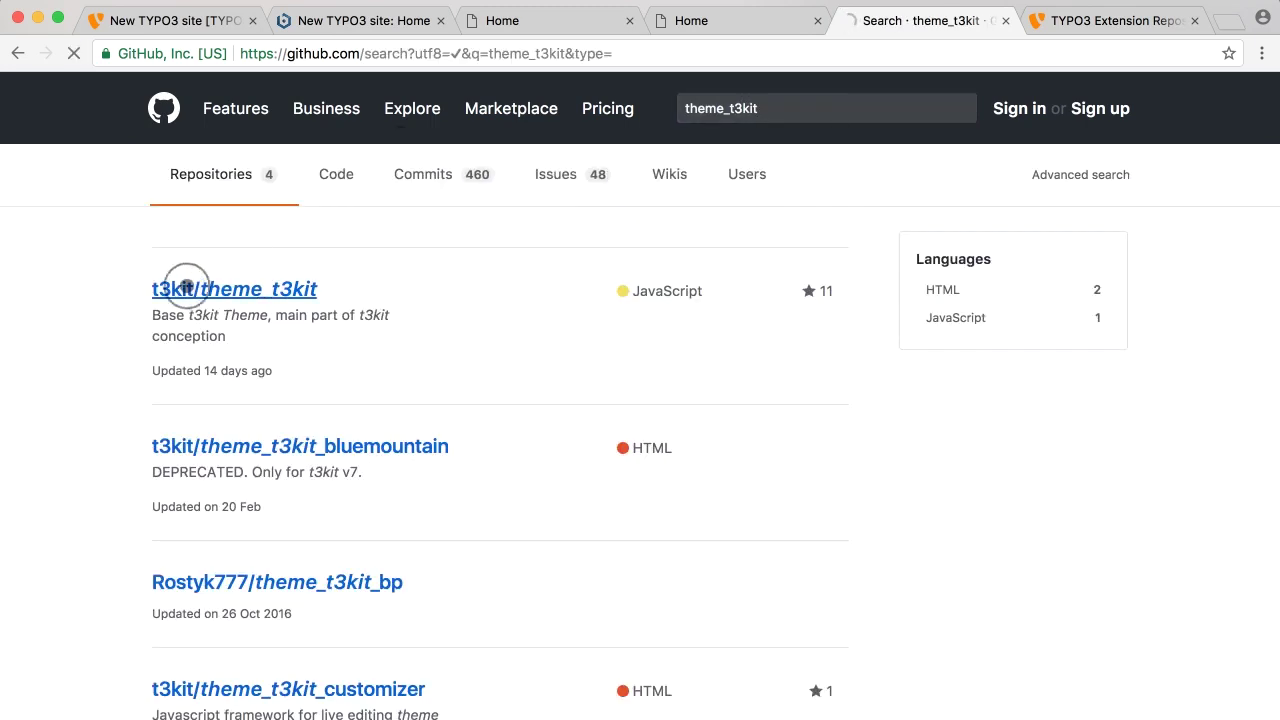
# Open ext_emconf.php in the theme_t3kit repository and examine the extension's version and its required dependencies
pyautogui.scroll(-3, 105, 465)
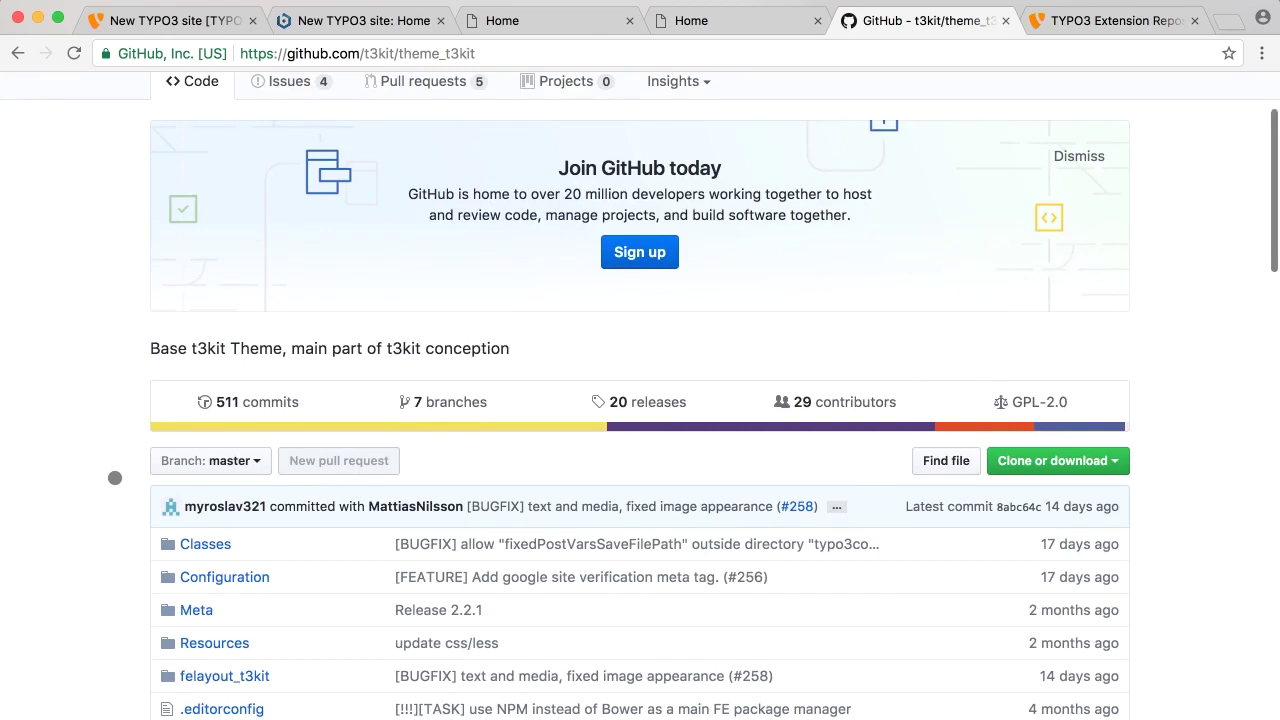
pyautogui.scroll(5, 114, 477)
pyautogui.scroll(-2, 966, 380)
pyautogui.scroll(-3, 1240, 455)
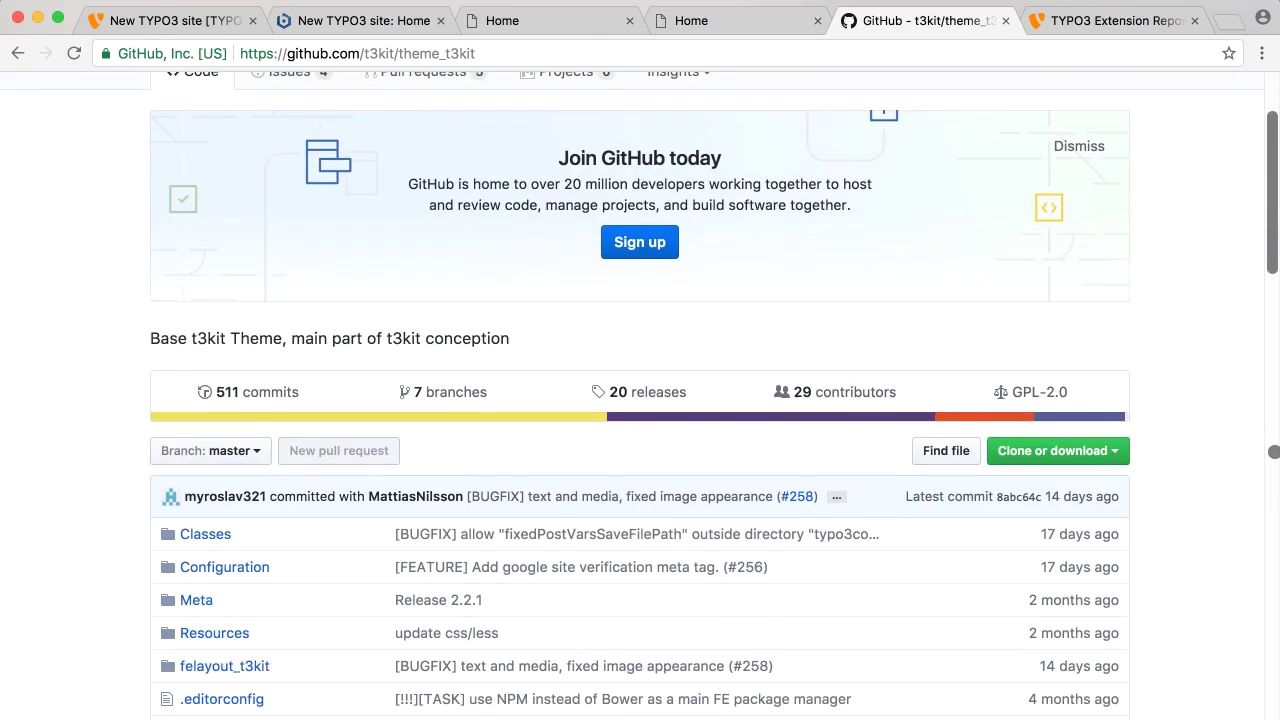
pyautogui.scroll(-3, 1208, 606)
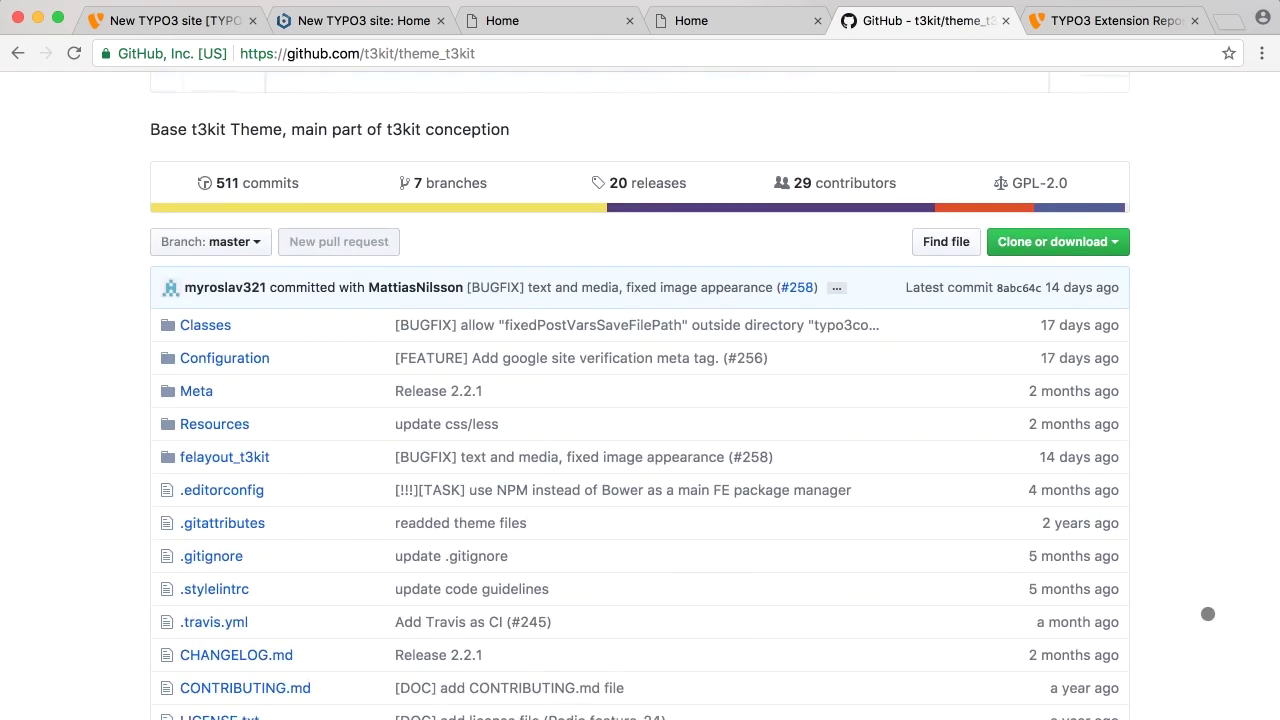
pyautogui.scroll(-5, 74, 574)
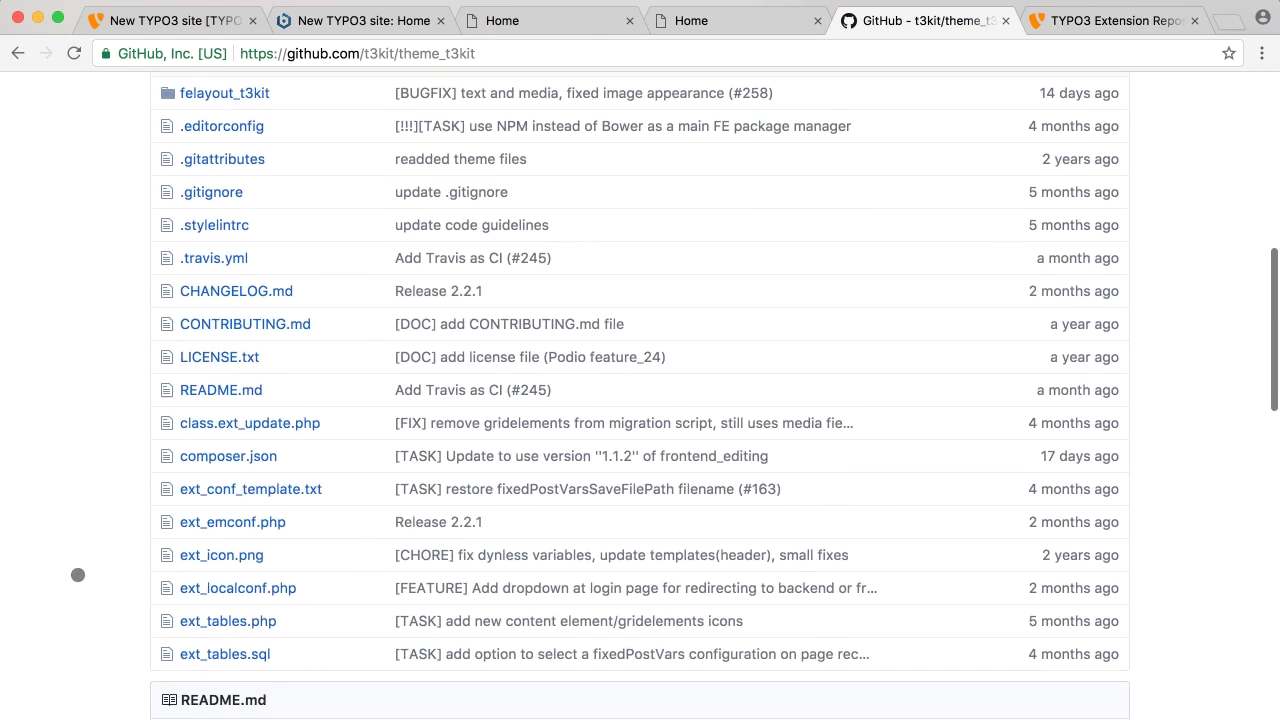
pyautogui.click(220, 522)
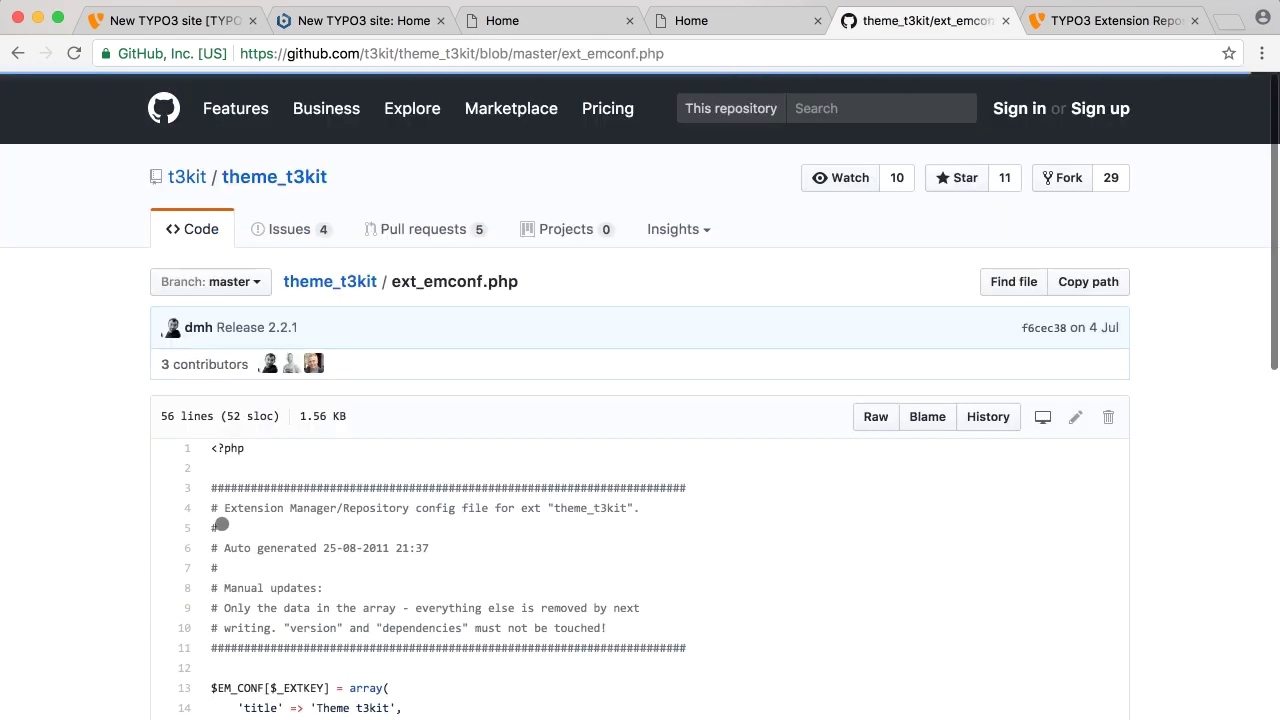
pyautogui.scroll(-10, 69, 517)
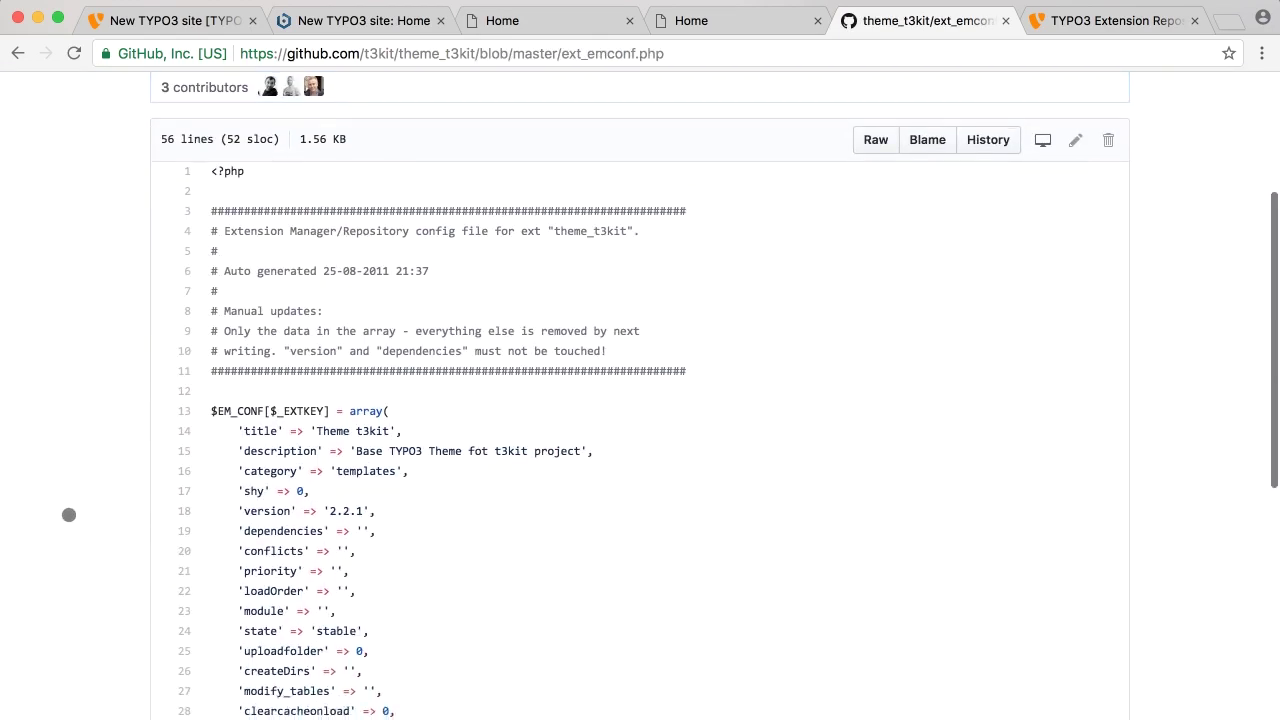
pyautogui.scroll(-3, 69, 515)
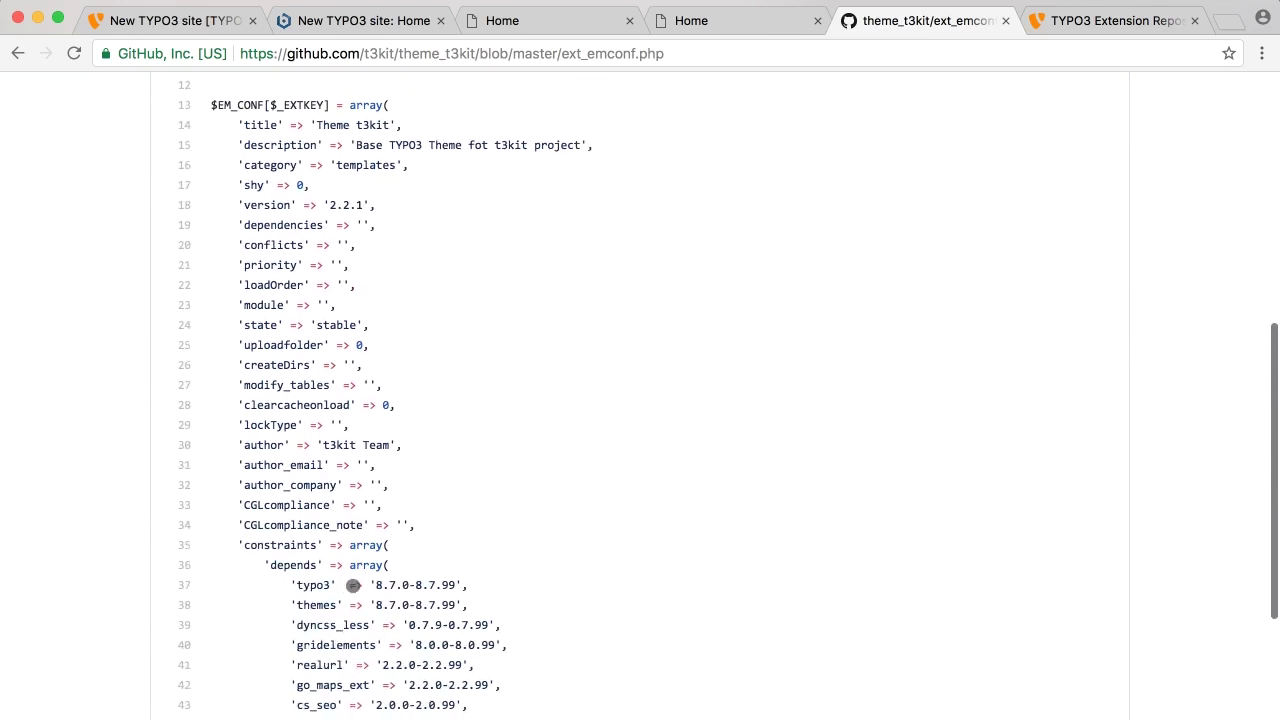
# Compare the version and dependency constraints in theme_t3kit's ext_emconf.php with the Theme t3kit extension installed in the TYPO3 backend
pyautogui.scroll(3, 428, 587)
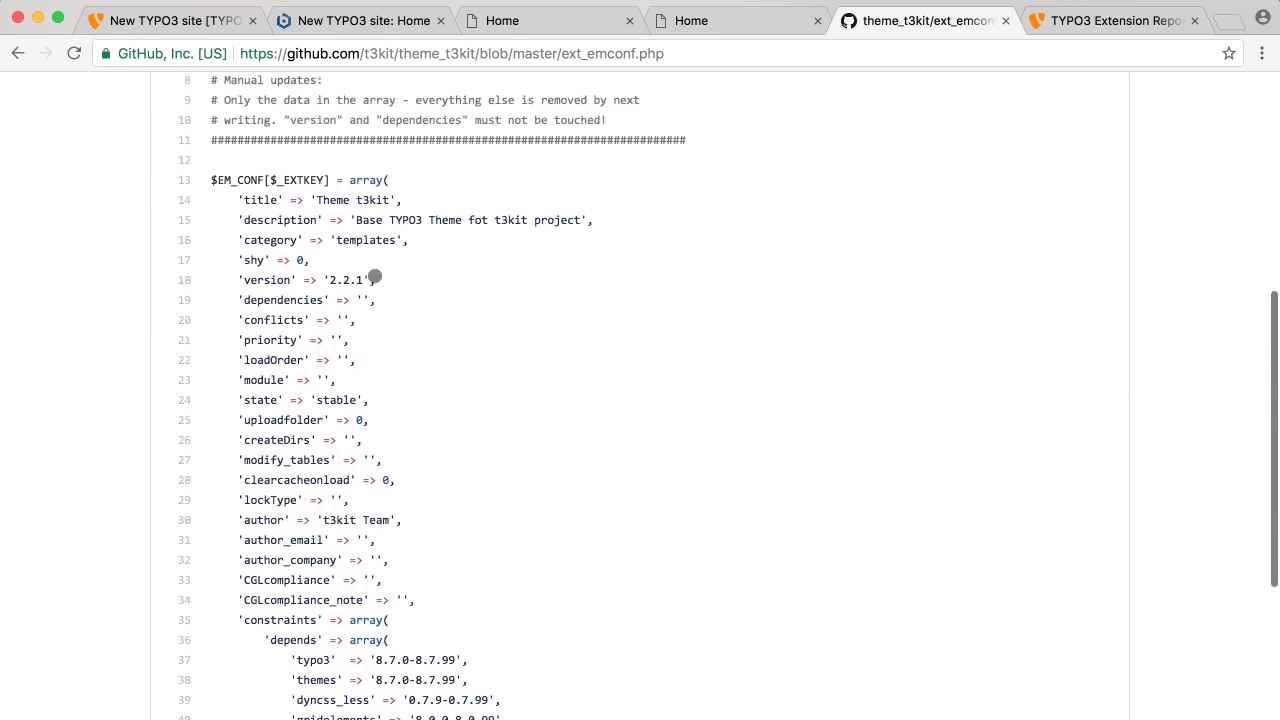
pyautogui.click(162, 19)
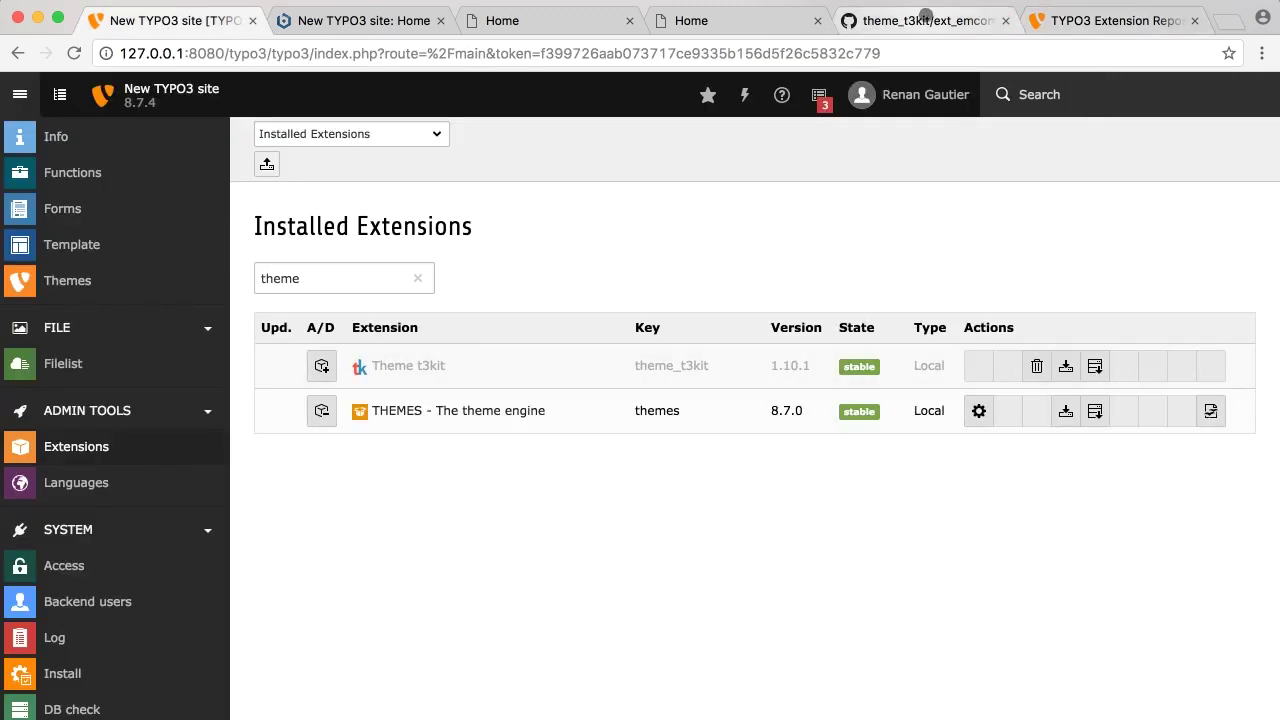
pyautogui.click(935, 20)
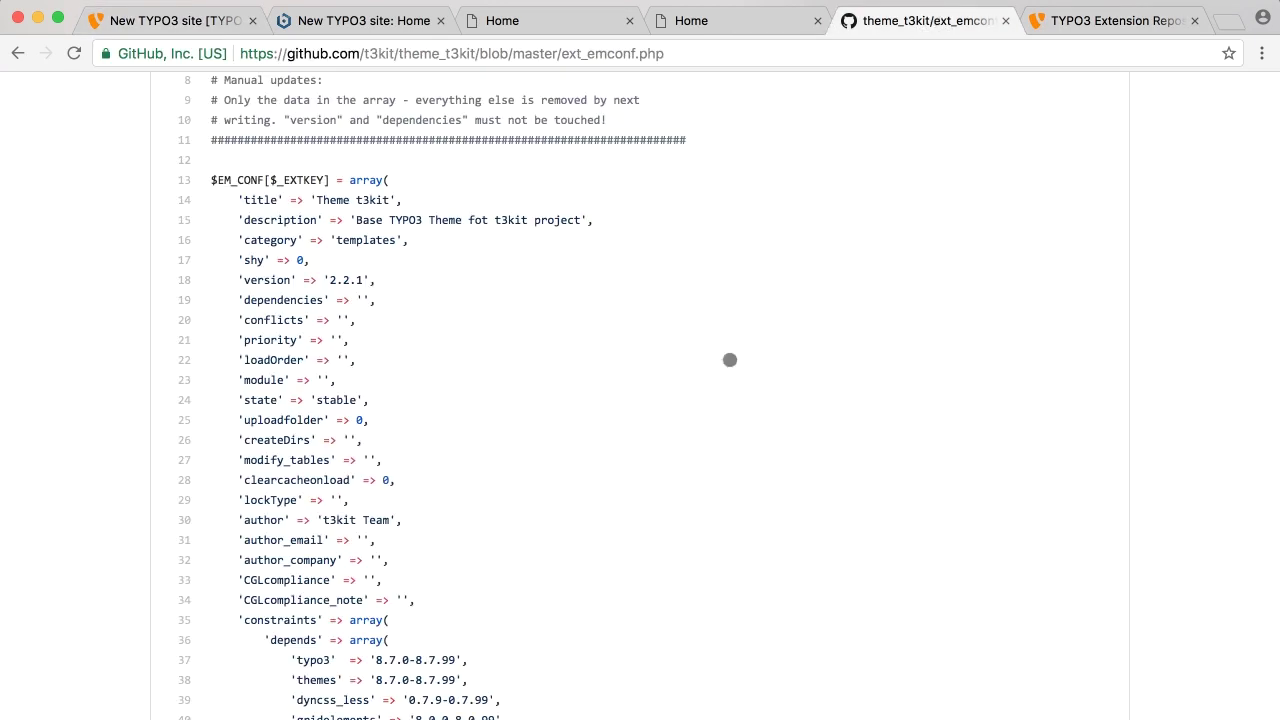
pyautogui.scroll(-1, 633, 668)
pyautogui.scroll(-4, 633, 668)
pyautogui.moveTo(527, 625); pyautogui.dragTo(171, 468)
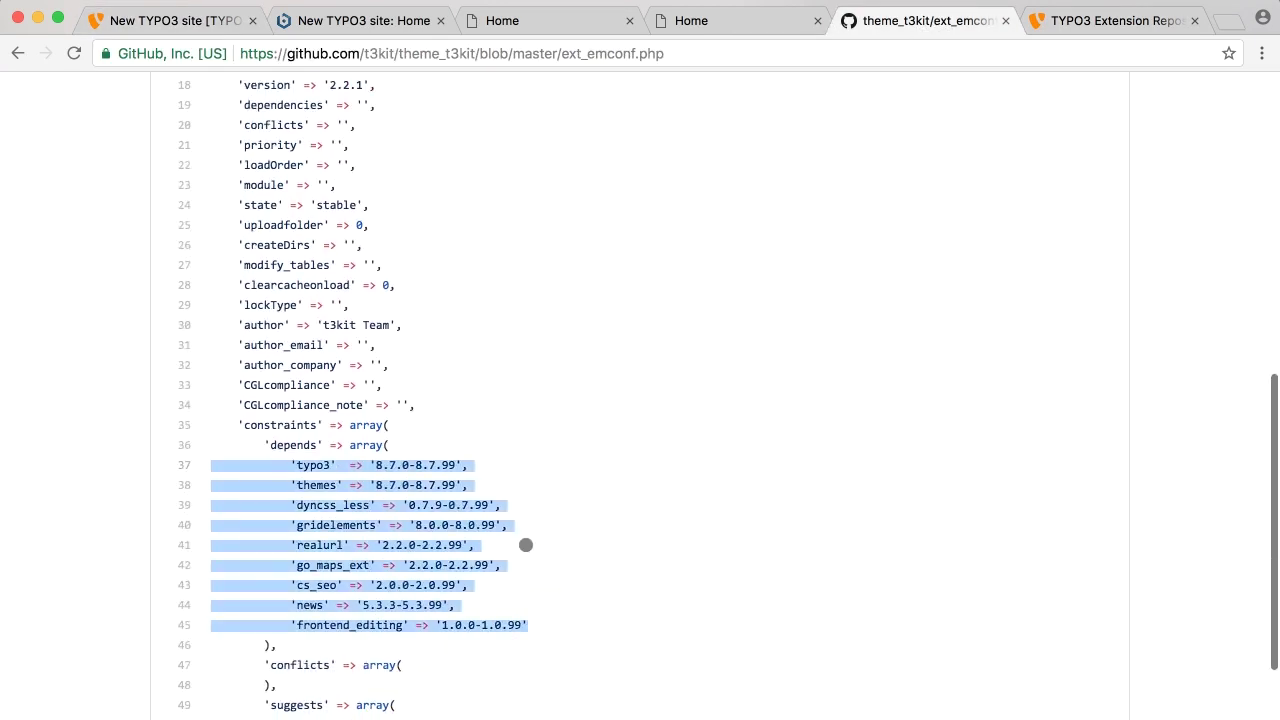
pyautogui.click(329, 490)
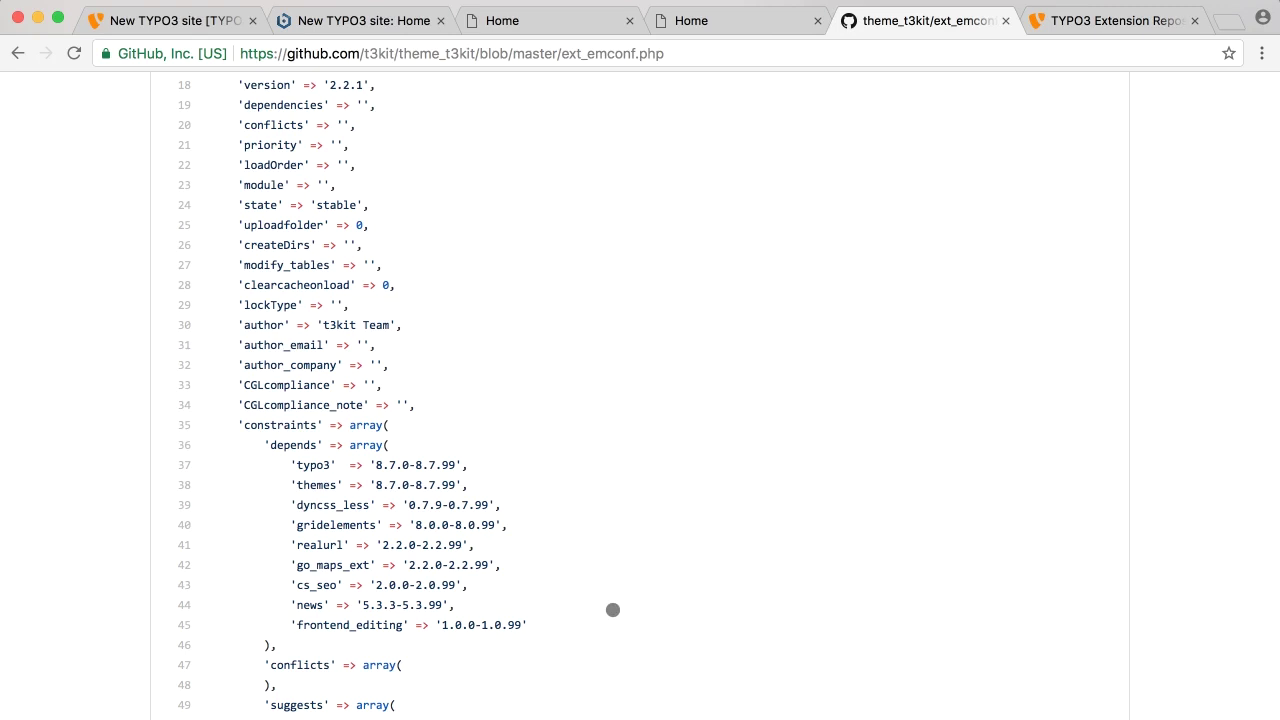
pyautogui.scroll(-1, 613, 609)
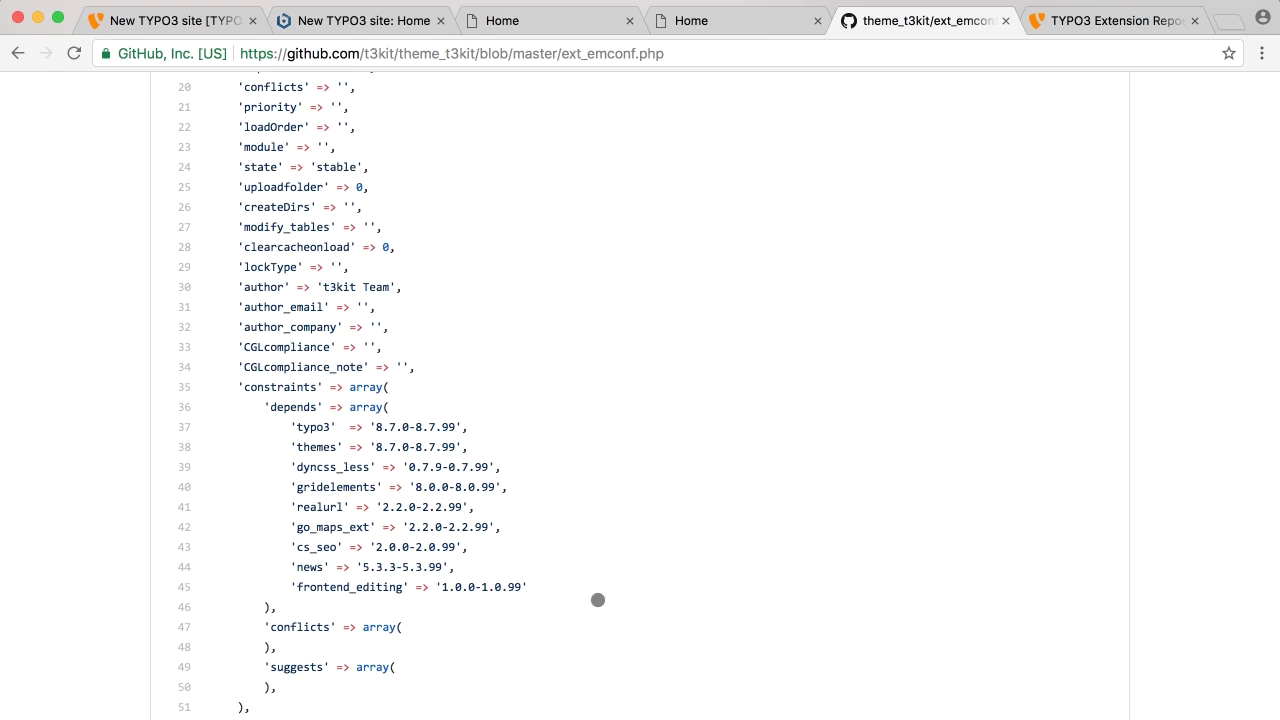
pyautogui.scroll(1, 525, 604)
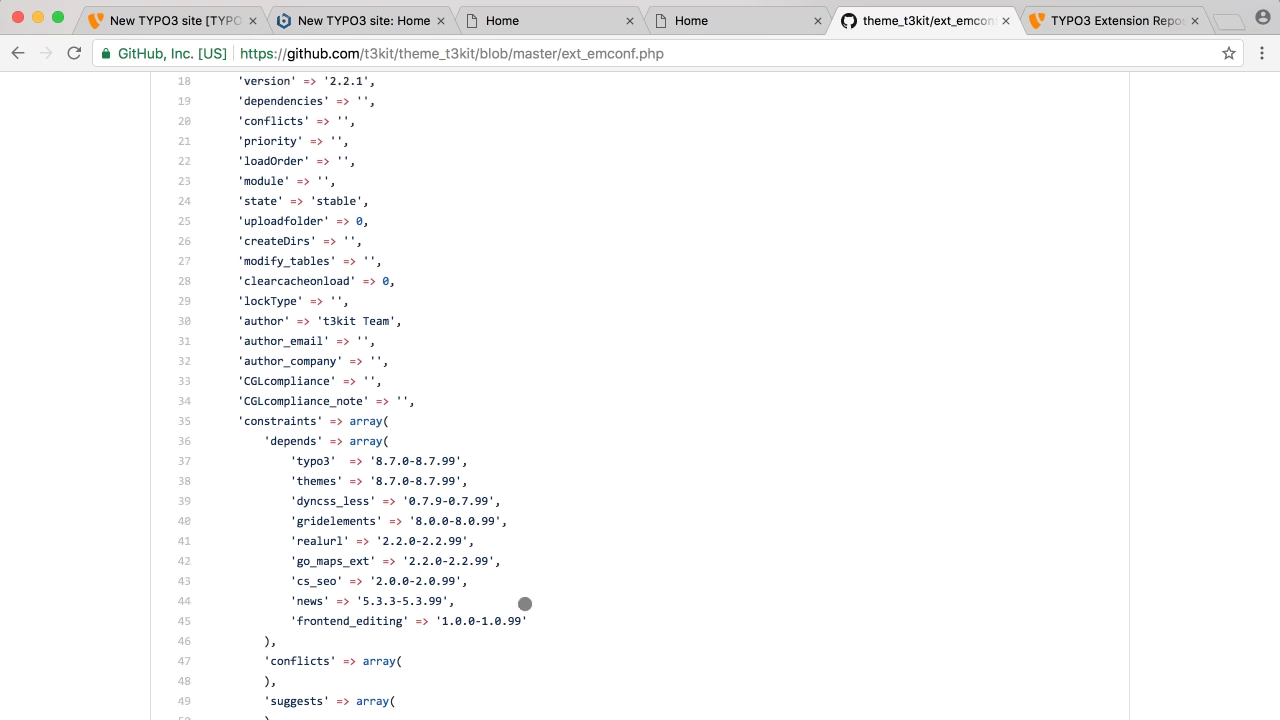
# Download the master branch of the theme_t3kit repository as a ZIP archive
pyautogui.scroll(10, 525, 604)
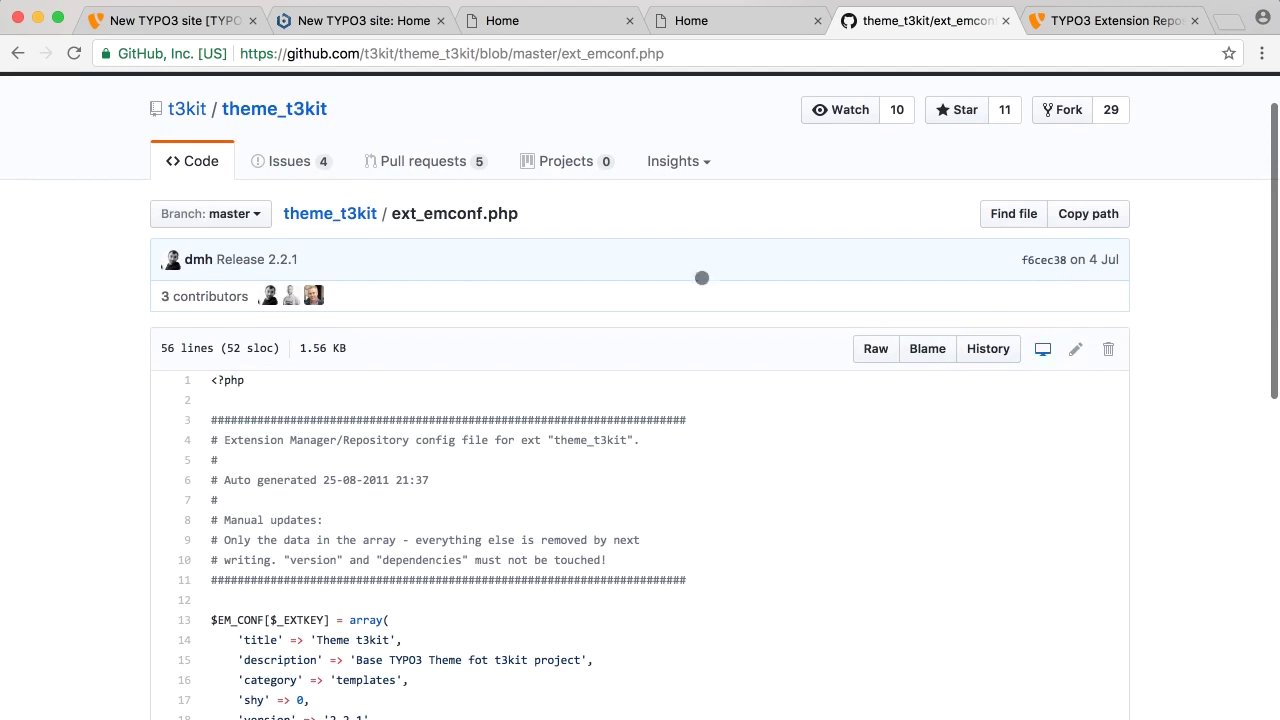
pyautogui.click(320, 214)
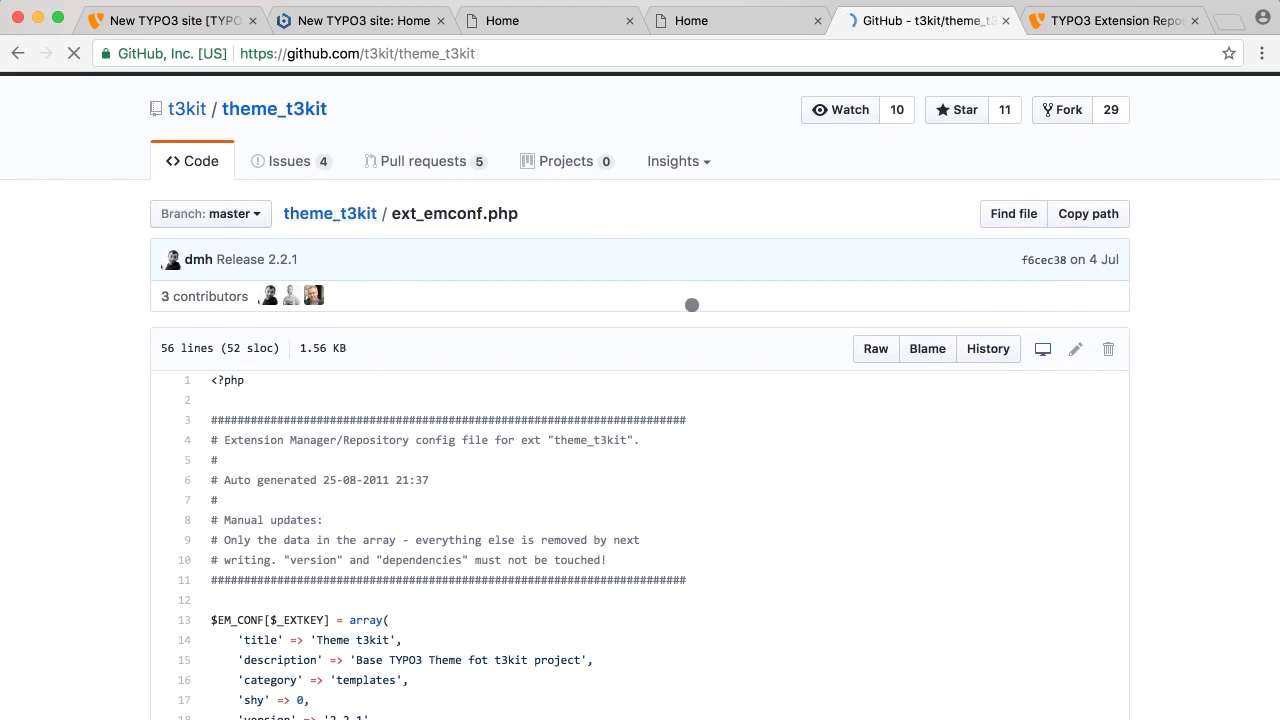
pyautogui.scroll(-7, 720, 305)
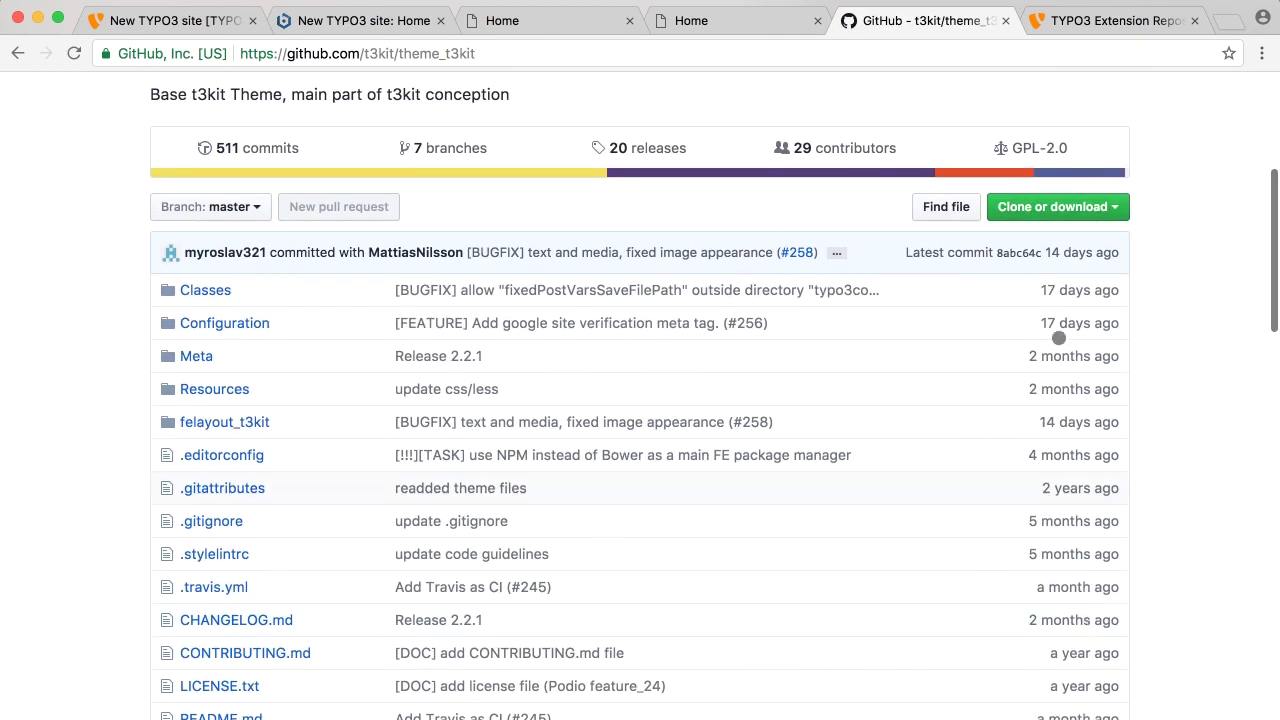
pyautogui.click(1100, 206)
pyautogui.click(1012, 364)
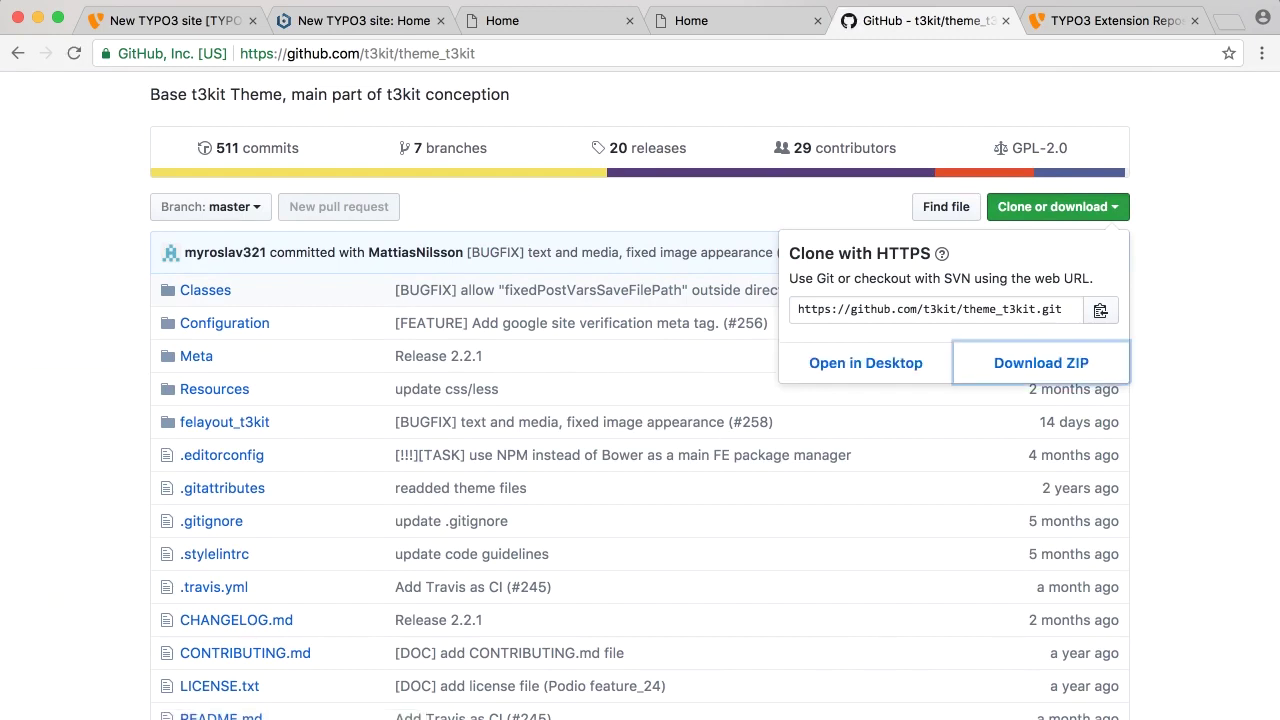
# Switch to Finder and extract theme_t3kit-master.zip in the Téléchargements folder
pyautogui.click(206, 715)
pyautogui.click(272, 716)
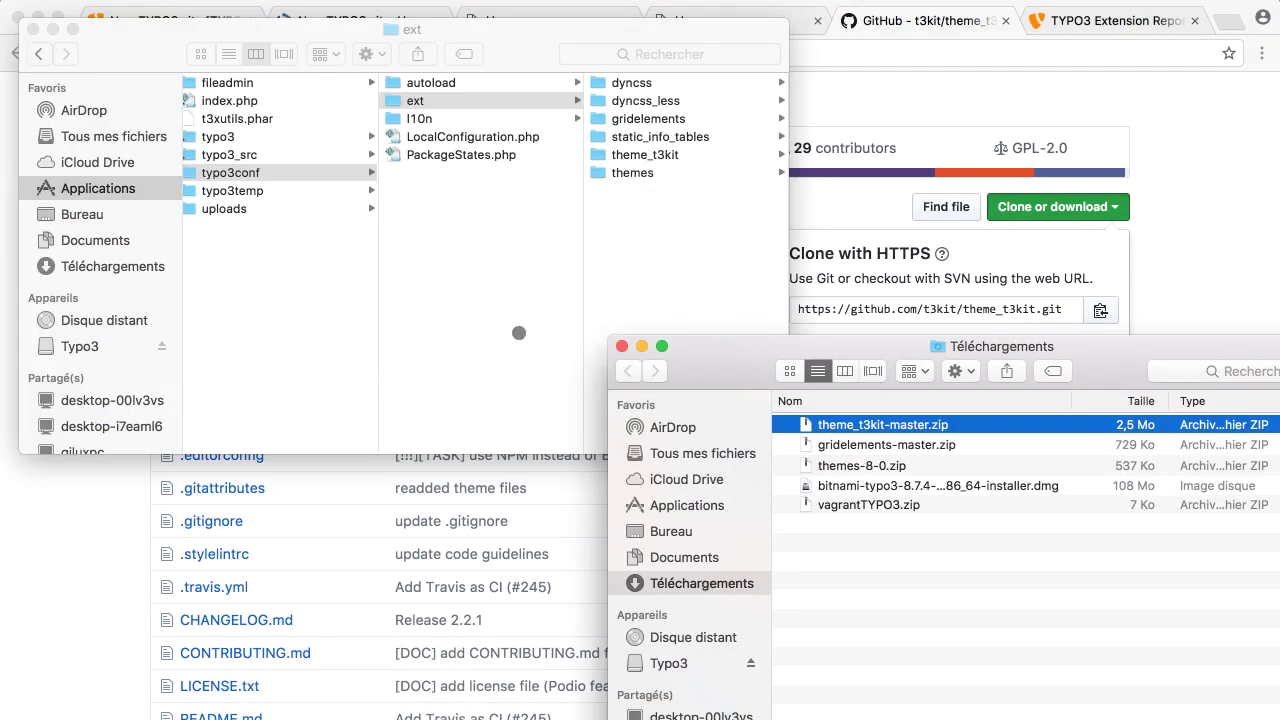
pyautogui.click(967, 443)
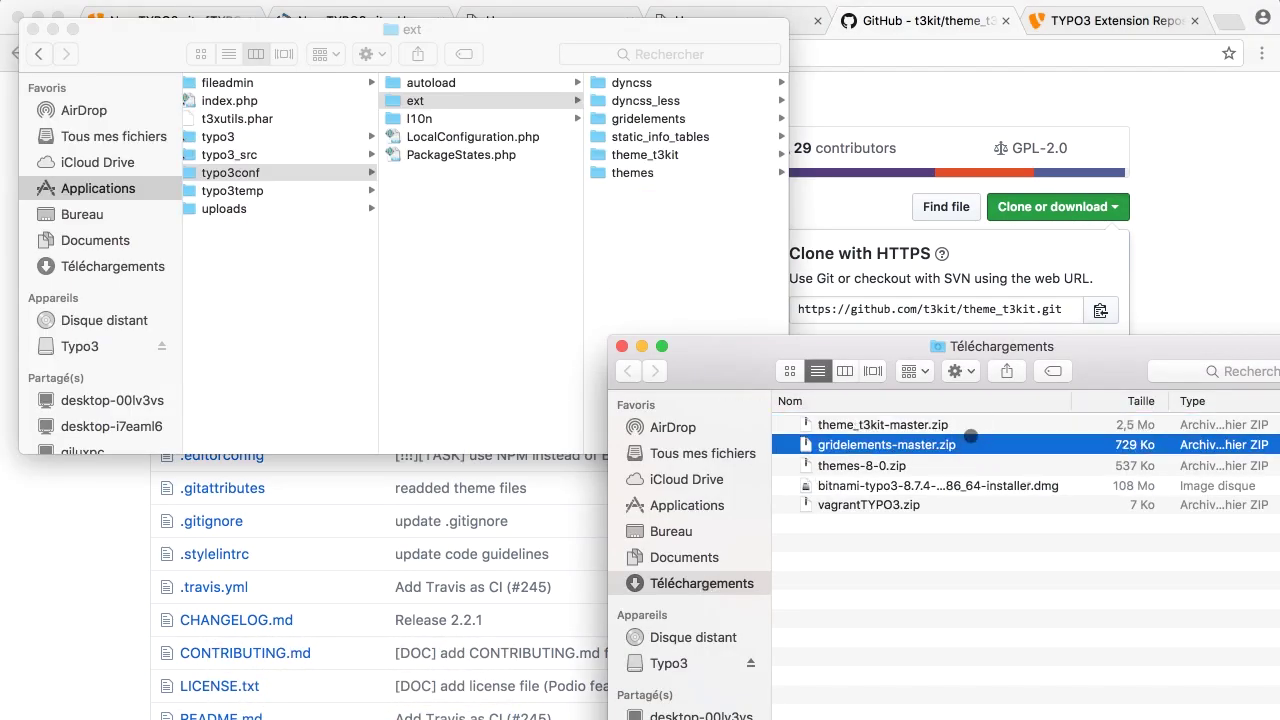
pyautogui.click(963, 425)
pyautogui.doubleClick(963, 425)
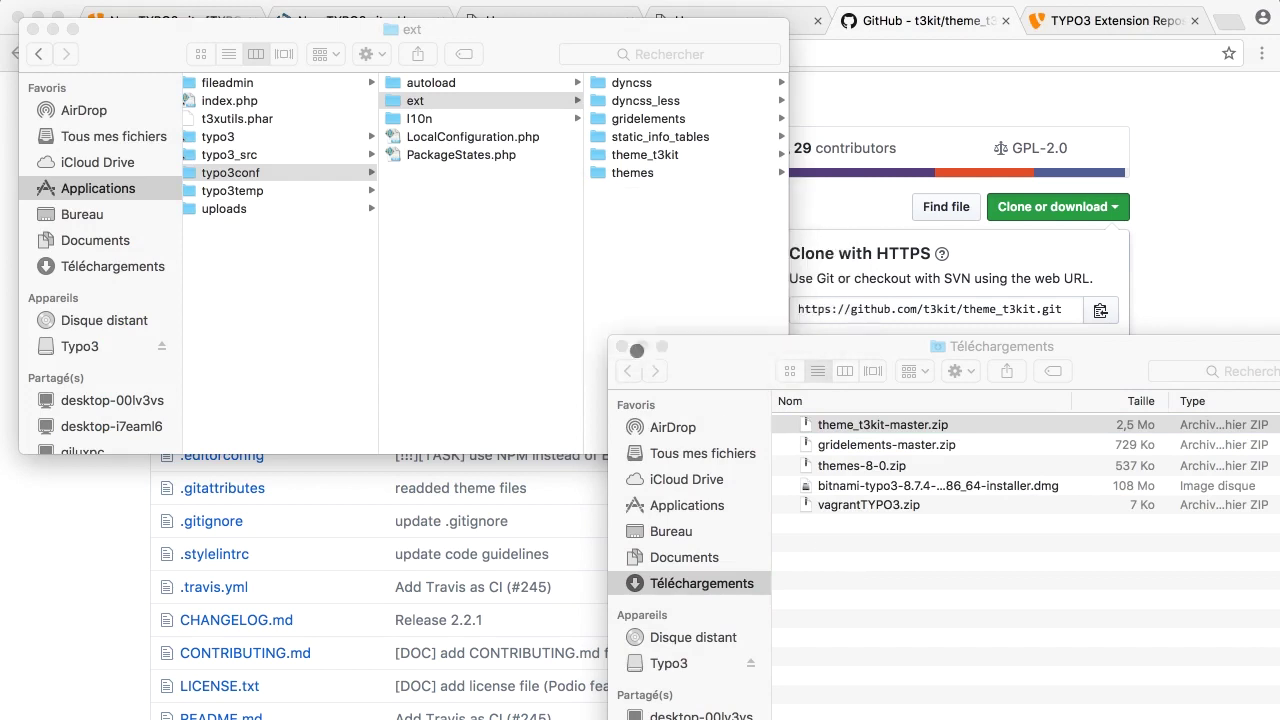
# Rename the extracted theme_t3kit-master folder to theme_t3kit
pyautogui.press('Return')
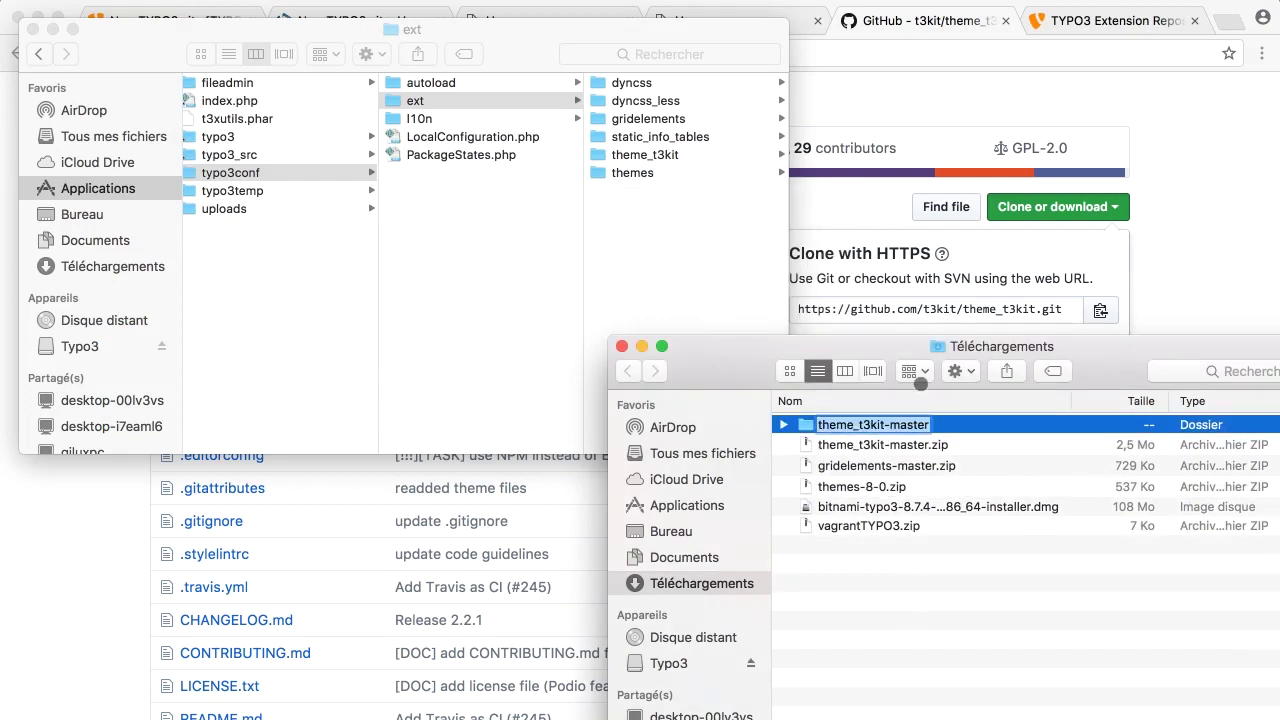
pyautogui.press('BackSpace')
pyautogui.press('BackSpace')
pyautogui.press('BackSpace')
pyautogui.press('Return')
# Move the theme_t3kit folder into typo3conf/ext, replacing the existing copy, and return to the browser
pyautogui.moveTo(880, 425); pyautogui.dragTo(656, 243)
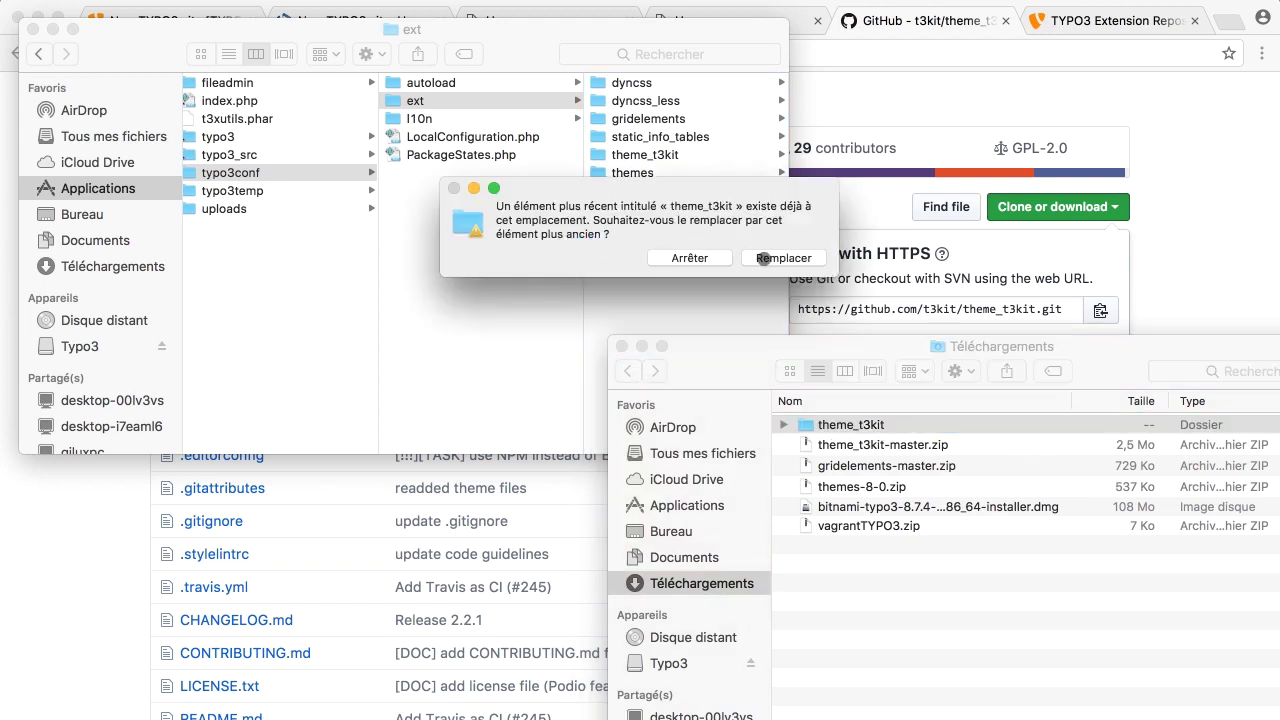
pyautogui.click(758, 258)
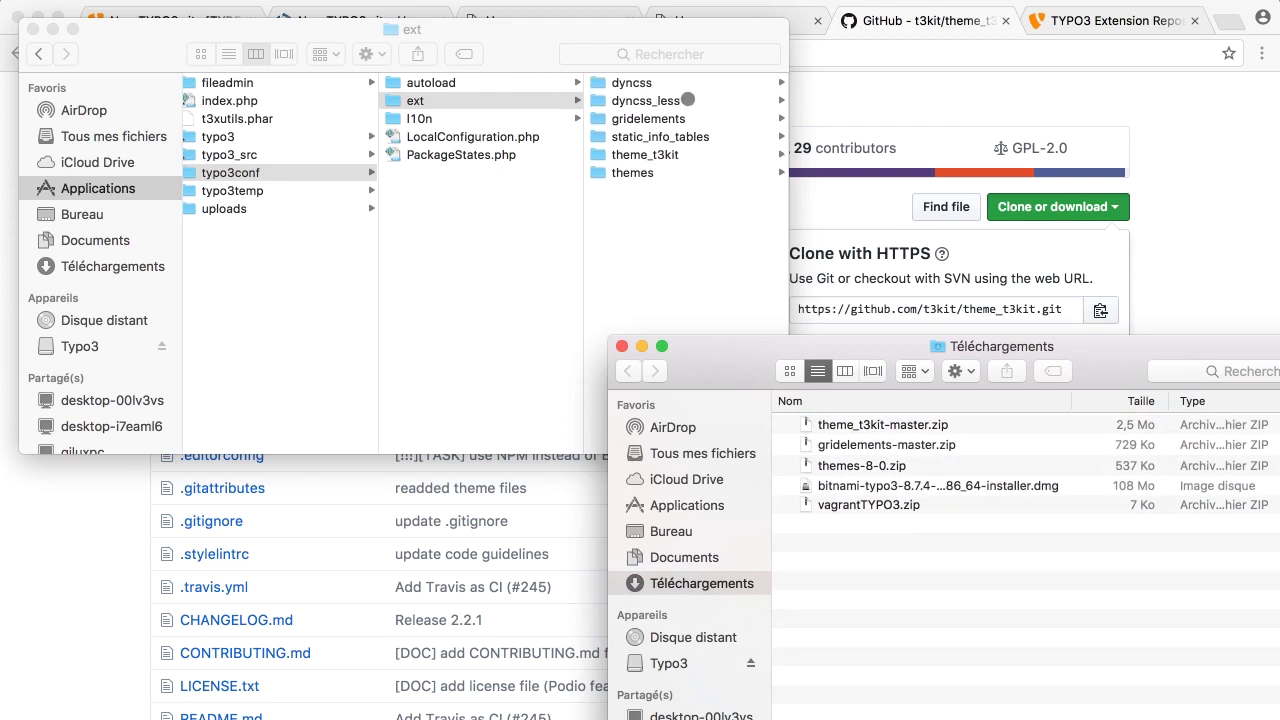
pyautogui.click(84, 646)
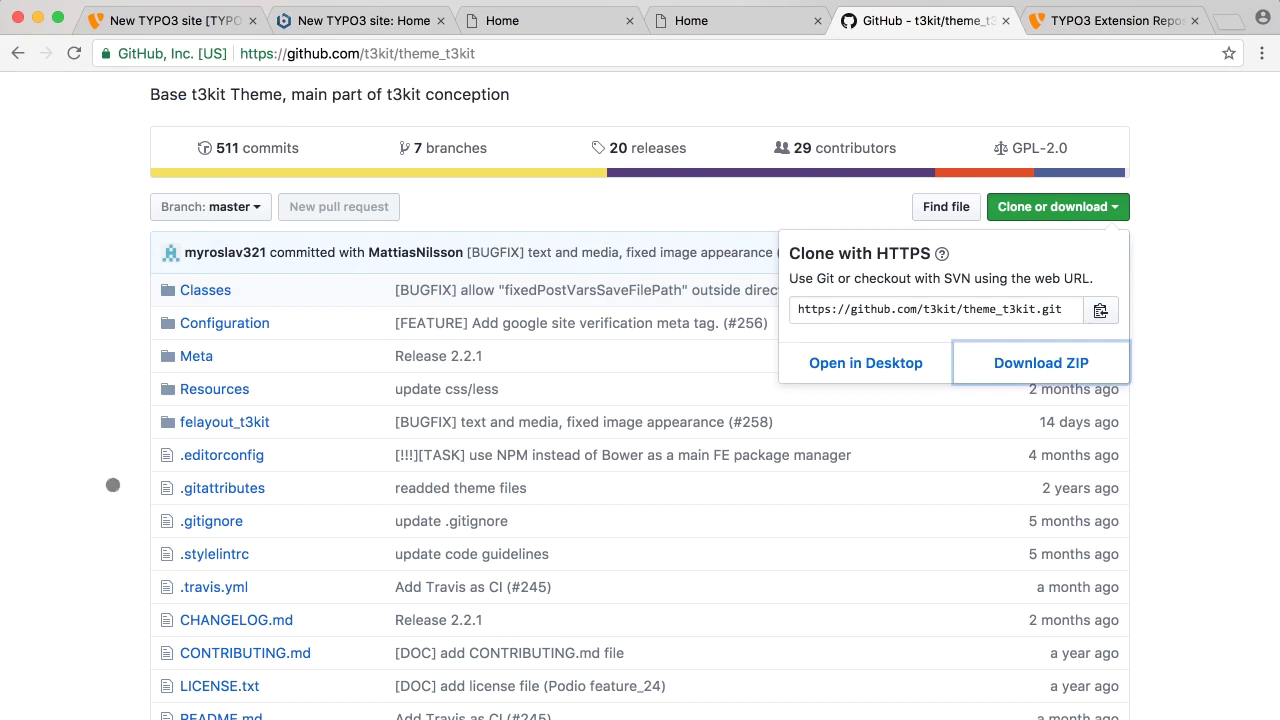
# Refresh the installed extensions list in the TYPO3 backend and start activating the Theme t3kit extension
pyautogui.scroll(-2, 108, 509)
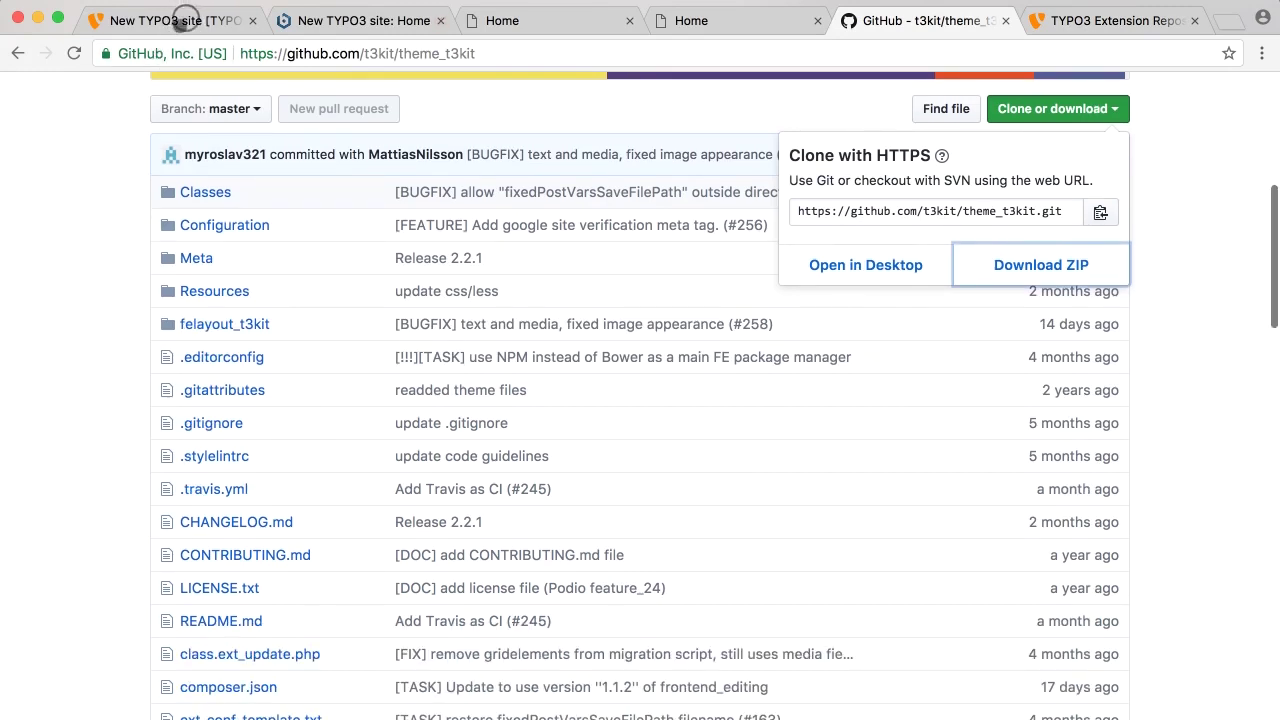
pyautogui.click(180, 20)
pyautogui.click(348, 283)
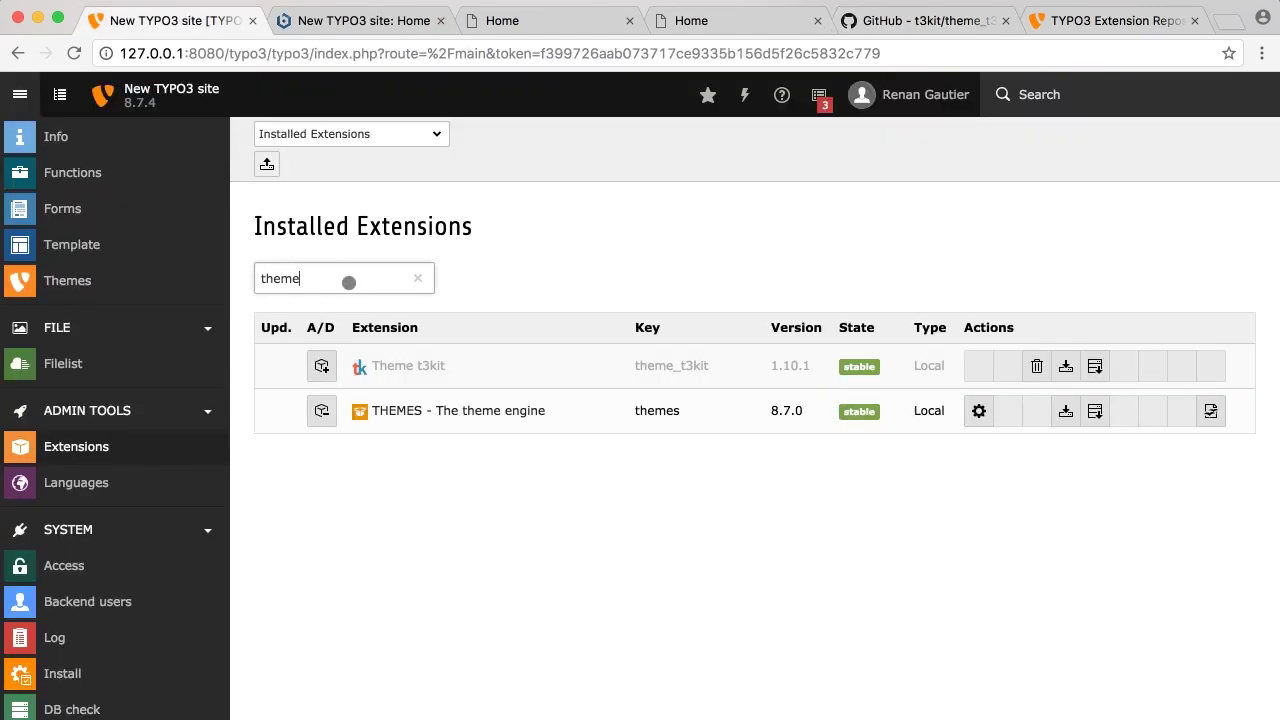
pyautogui.click(445, 410)
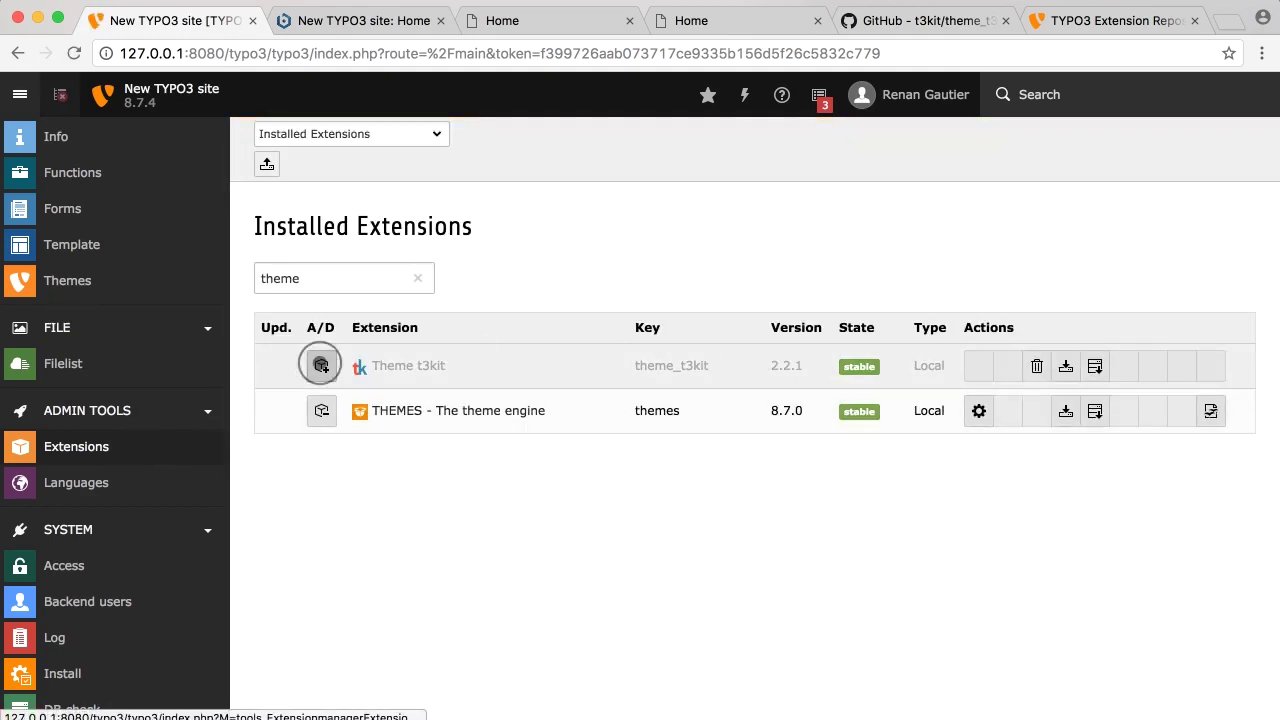
pyautogui.click(321, 365)
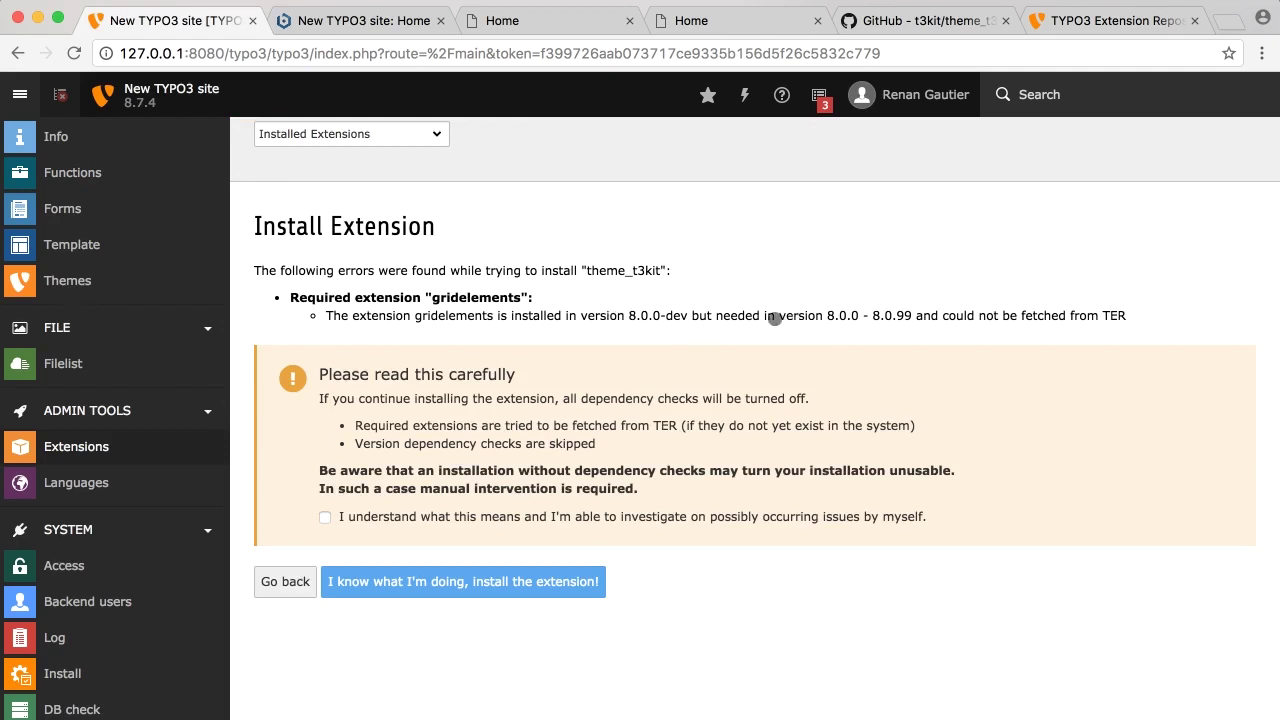
# Review the gridelements version requirement, acknowledge the dependency risk and install theme_t3kit without dependency checks
pyautogui.click(778, 311)
pyautogui.moveTo(778, 311); pyautogui.dragTo(910, 315)
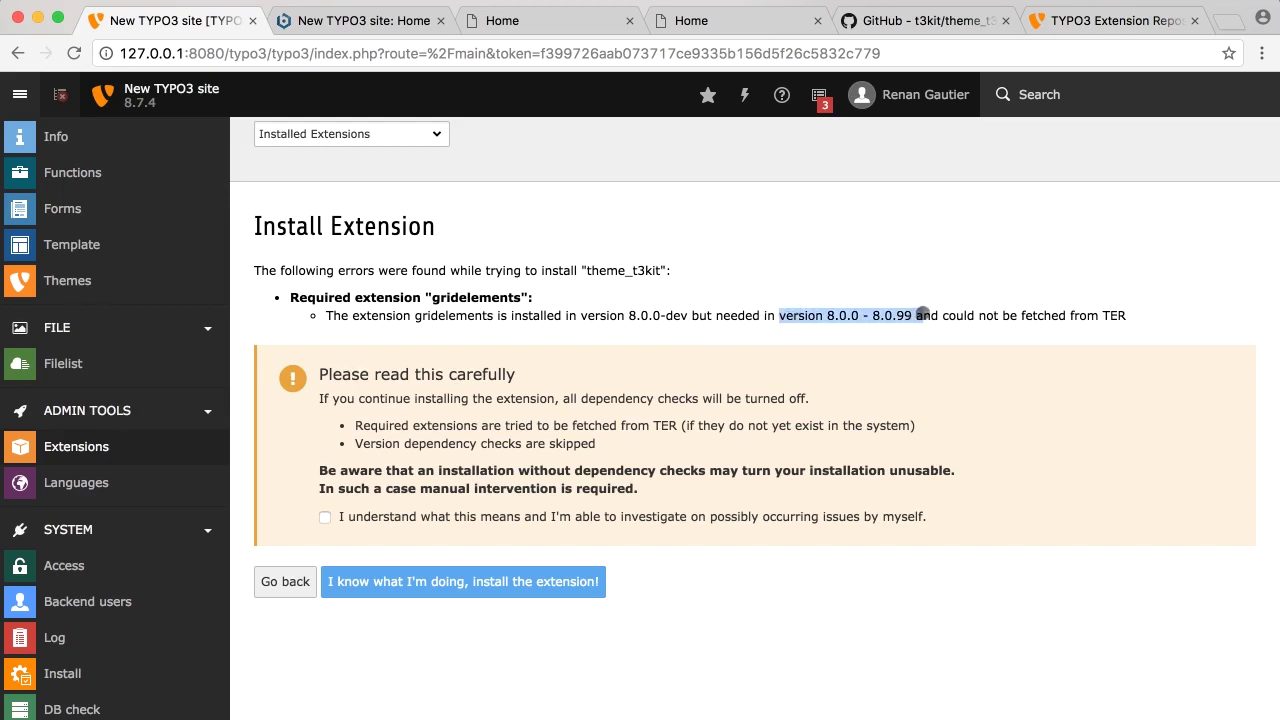
pyautogui.moveTo(627, 316); pyautogui.dragTo(688, 314)
pyautogui.click(686, 314)
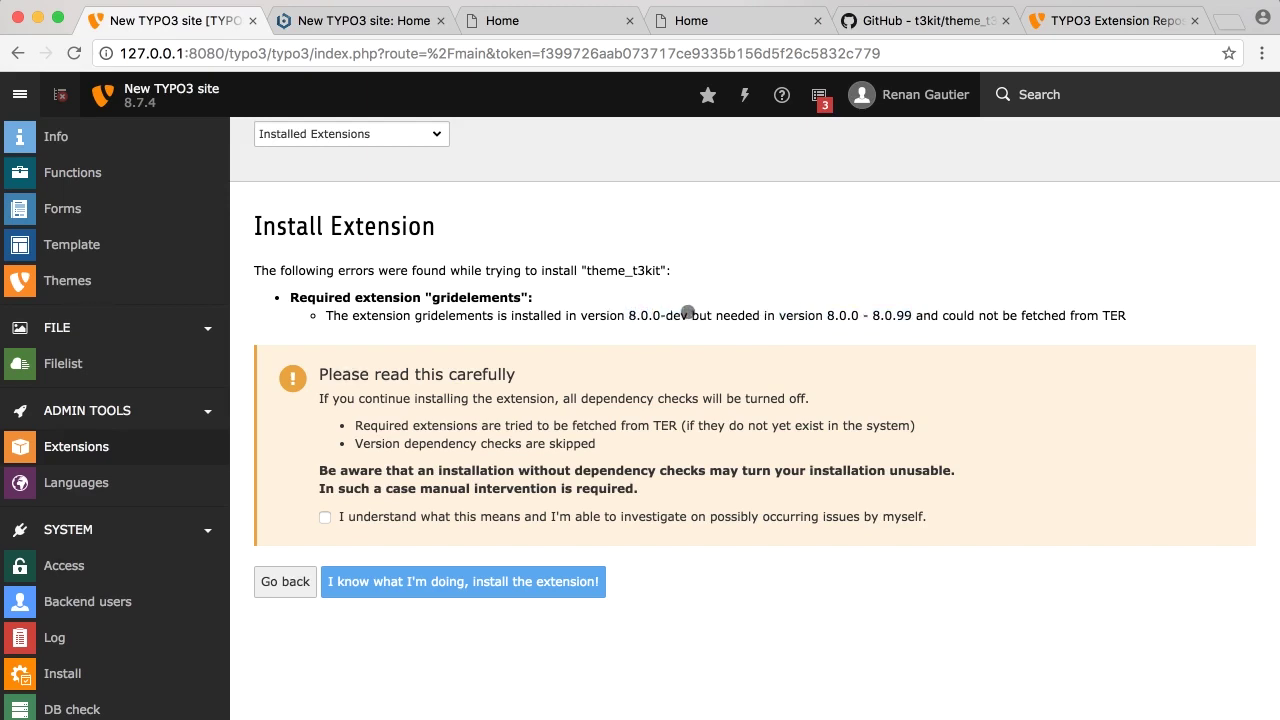
pyautogui.click(394, 521)
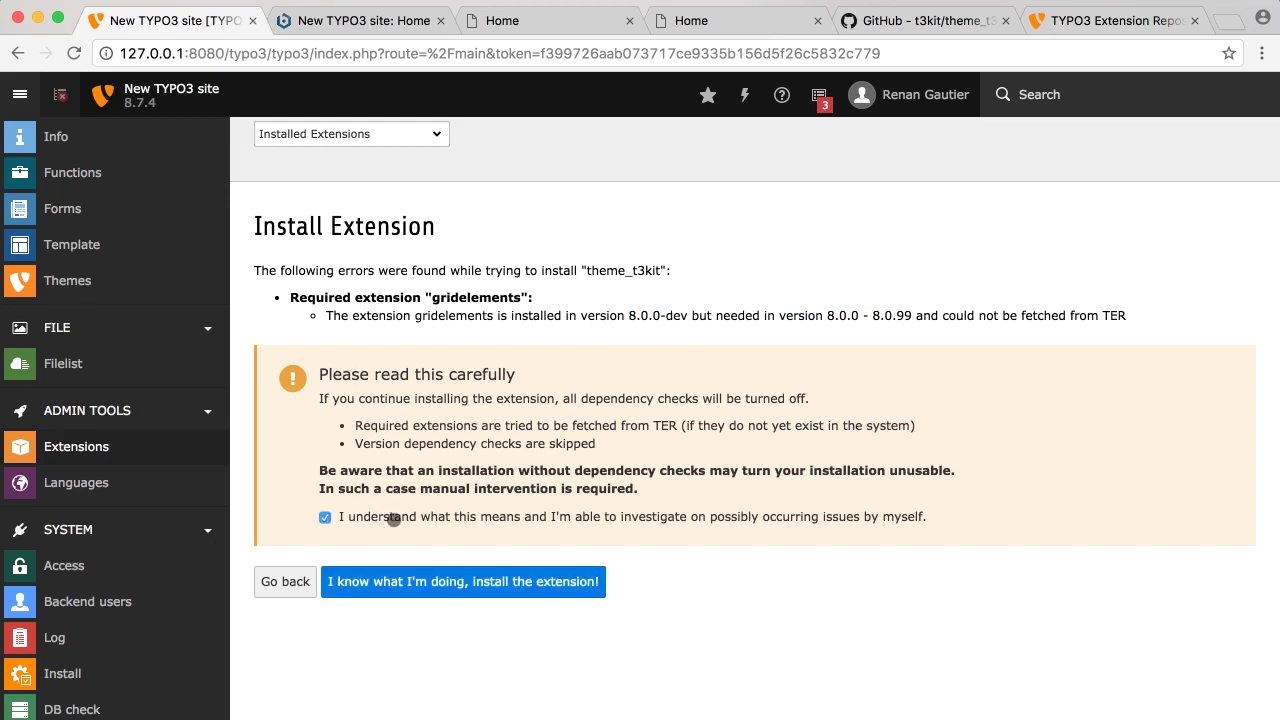
pyautogui.click(466, 578)
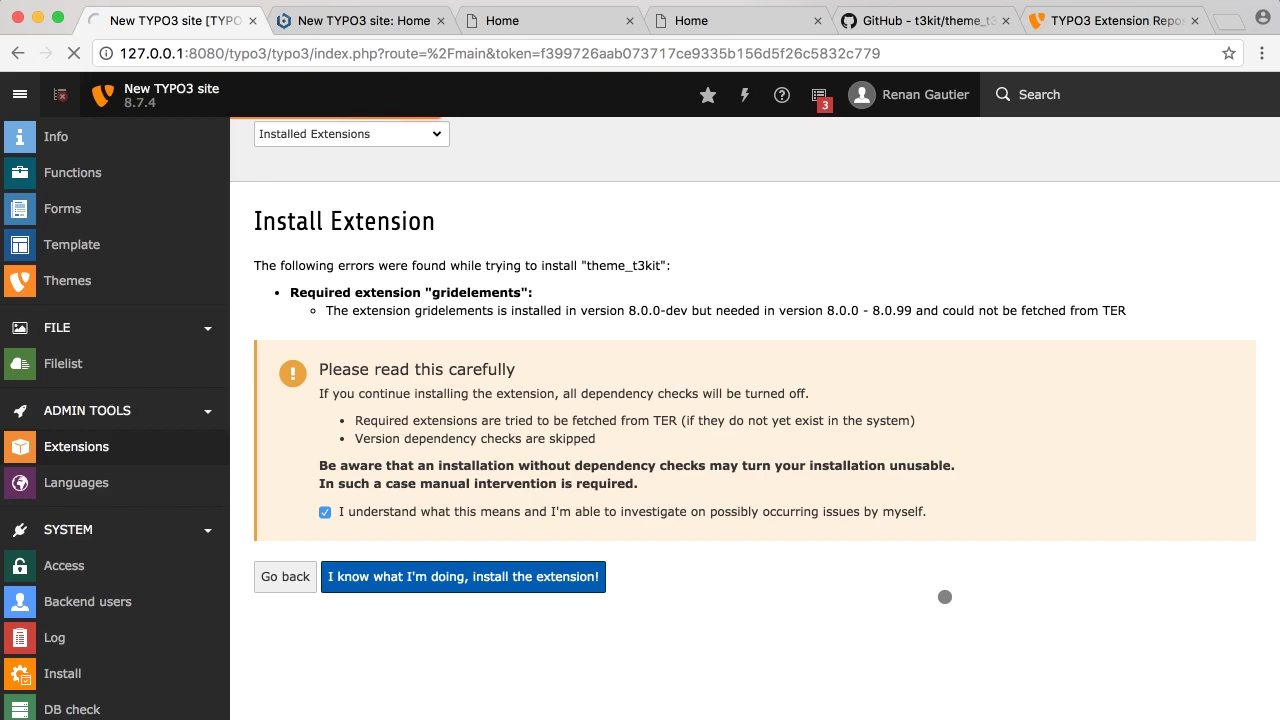
pyautogui.click(945, 597)
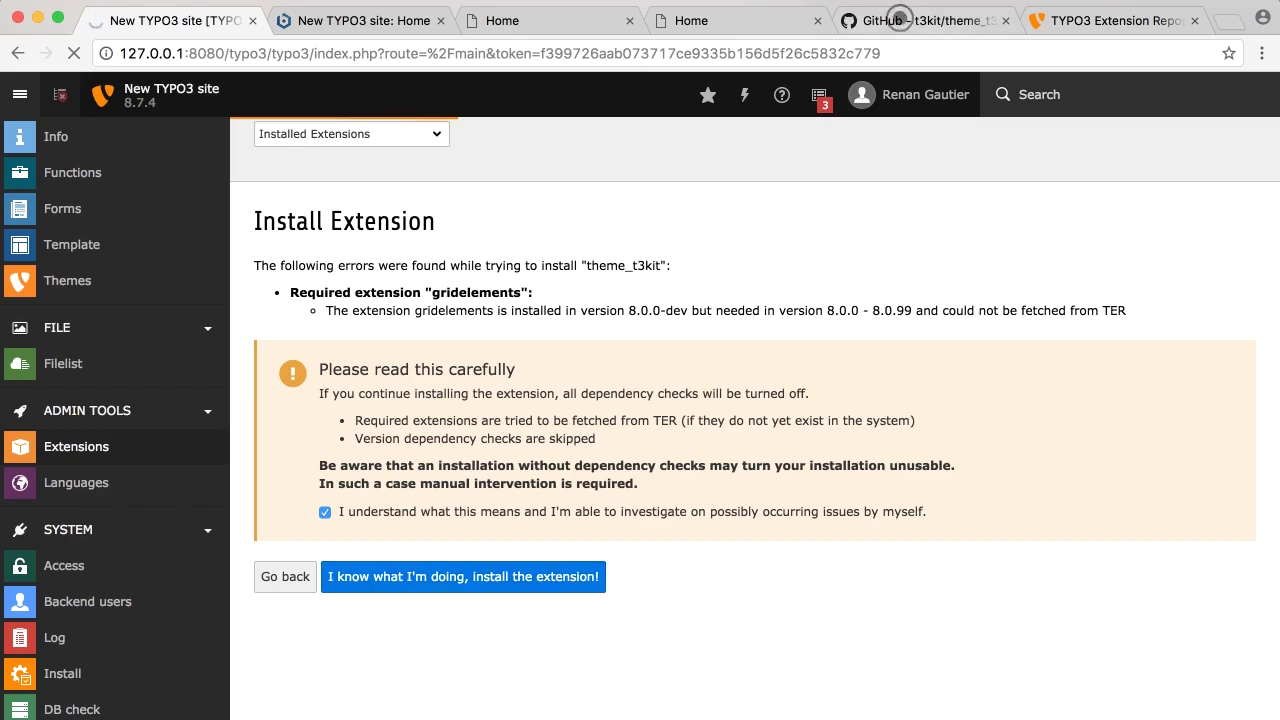
# Open ext_emconf.php in the theme_t3kit GitHub repository and review the extensions it depends on
pyautogui.click(915, 20)
pyautogui.scroll(-4, 288, 368)
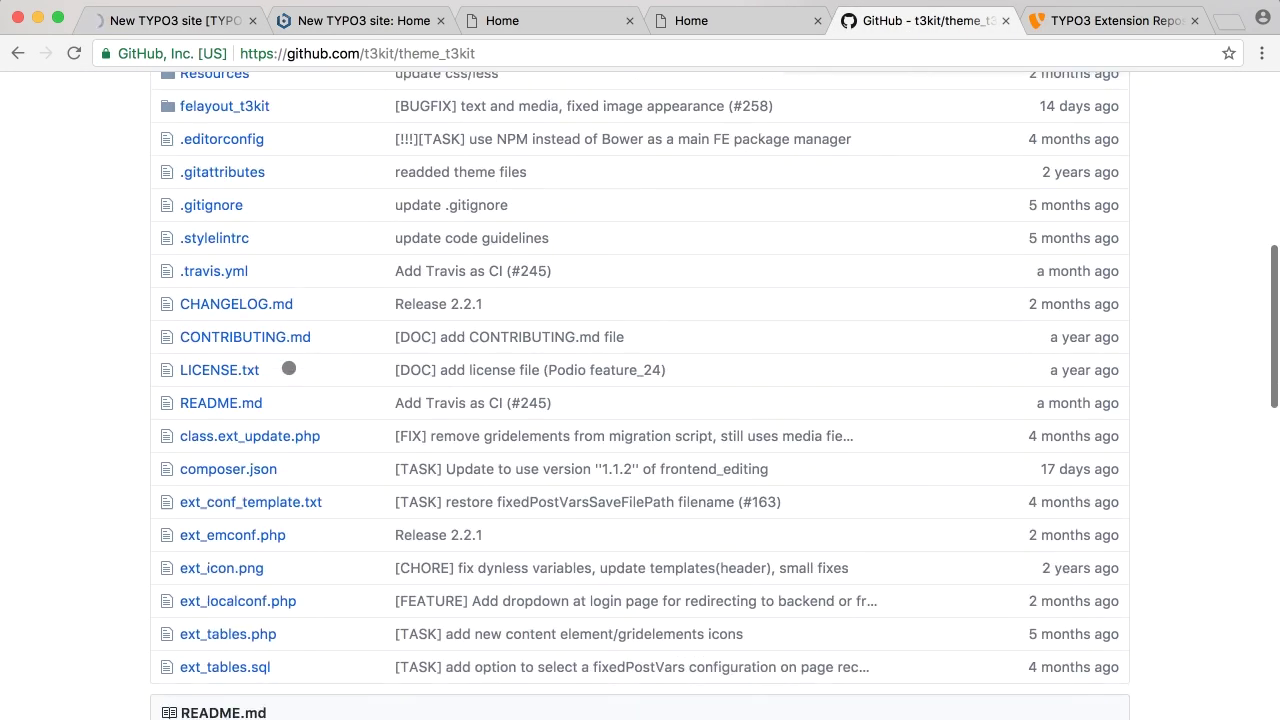
pyautogui.click(240, 536)
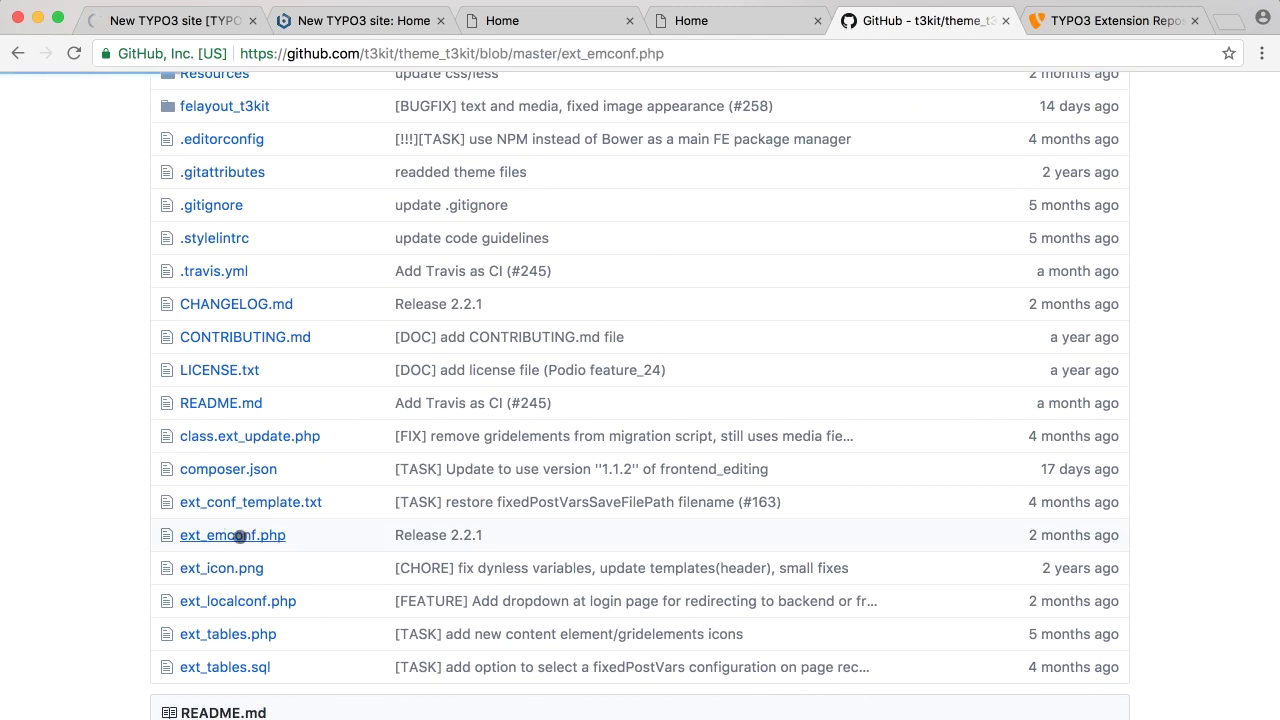
pyautogui.scroll(-5, 660, 535)
pyautogui.scroll(-3, 661, 536)
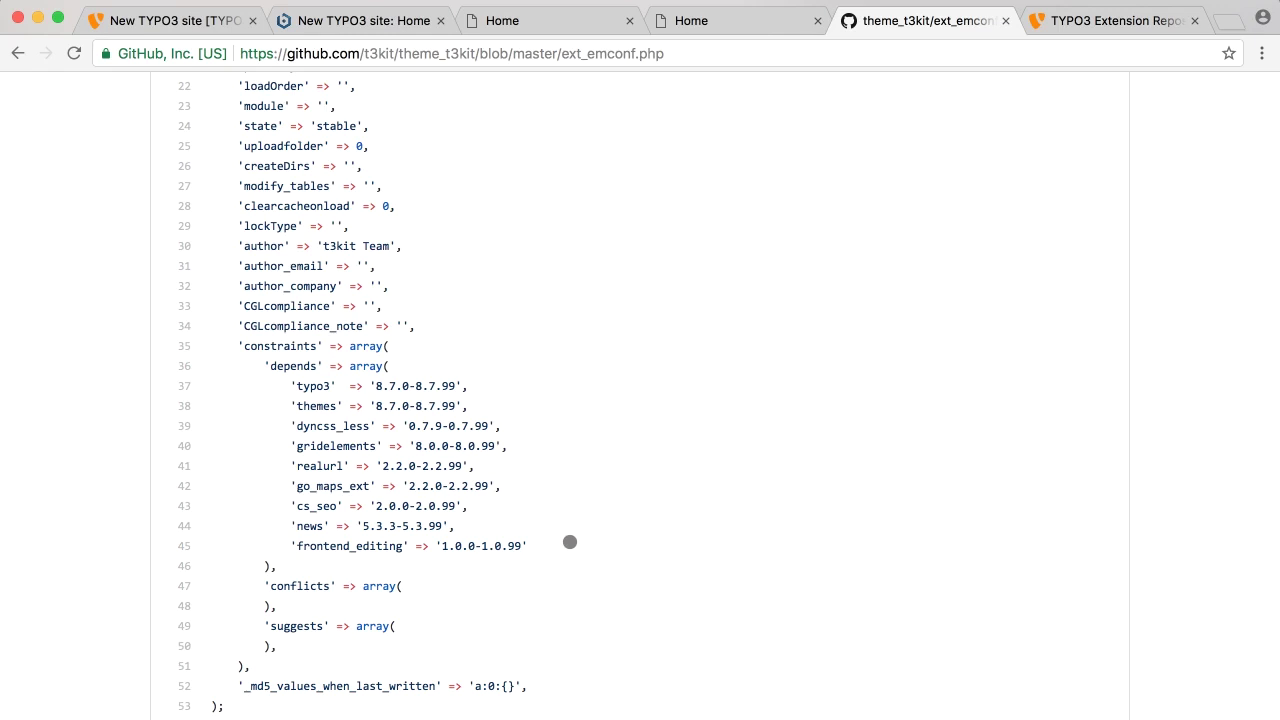
# Go back to the TYPO3 backend, review the module list, and reload the installed extensions with the theme filter cleared
pyautogui.click(197, 20)
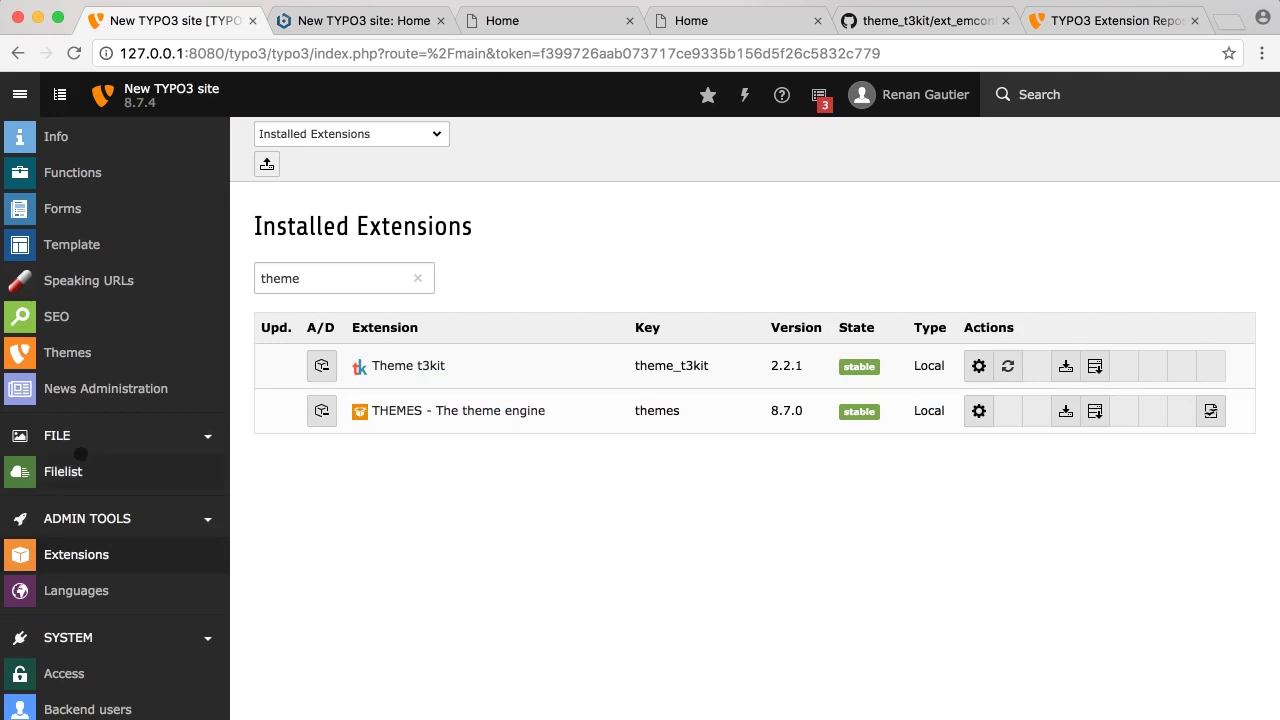
pyautogui.scroll(5, 80, 460)
pyautogui.scroll(-2, 122, 683)
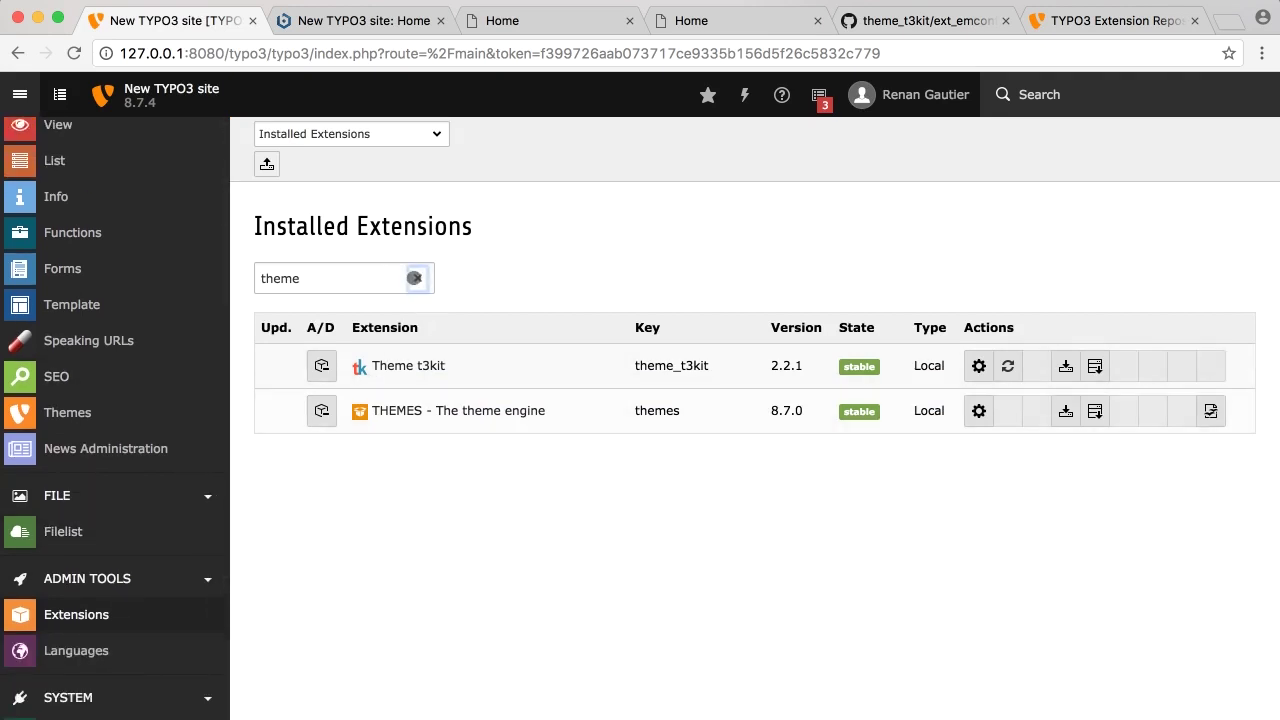
pyautogui.click(414, 278)
pyautogui.click(88, 602)
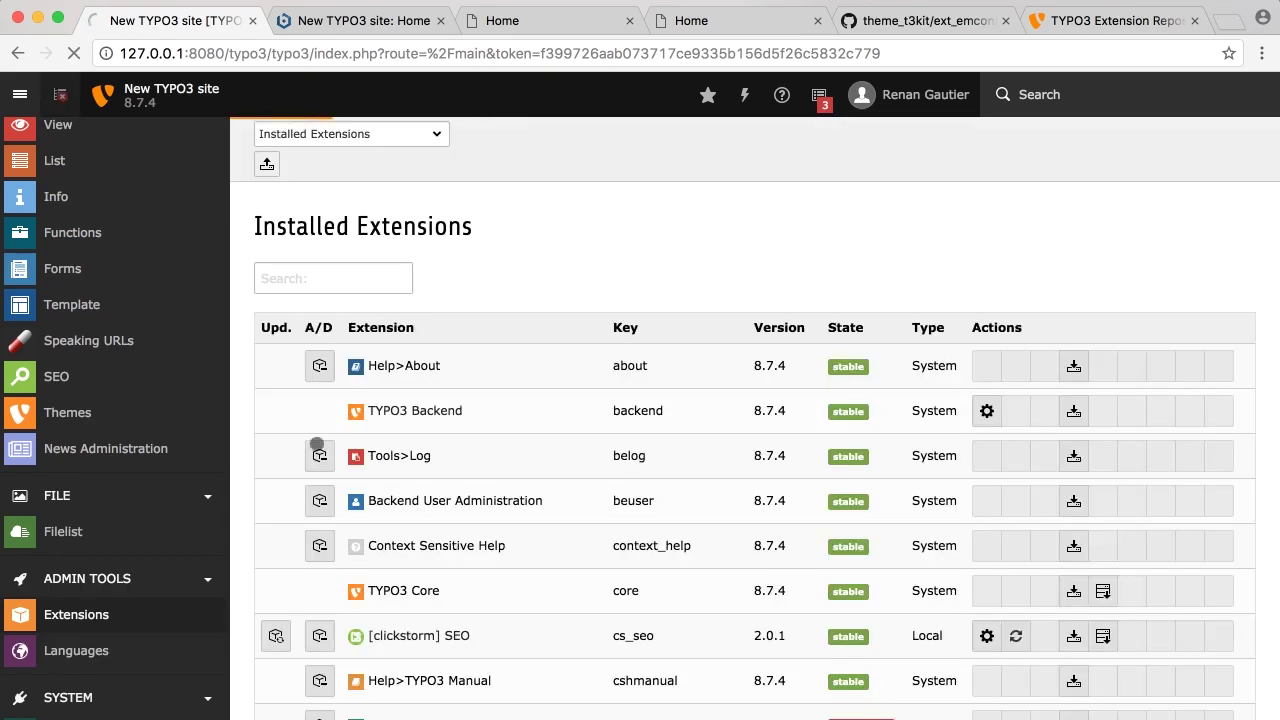
# Filter the installed extensions by "cs_" to check for the cs_seo dependency
pyautogui.click(335, 272)
pyautogui.write('cs')
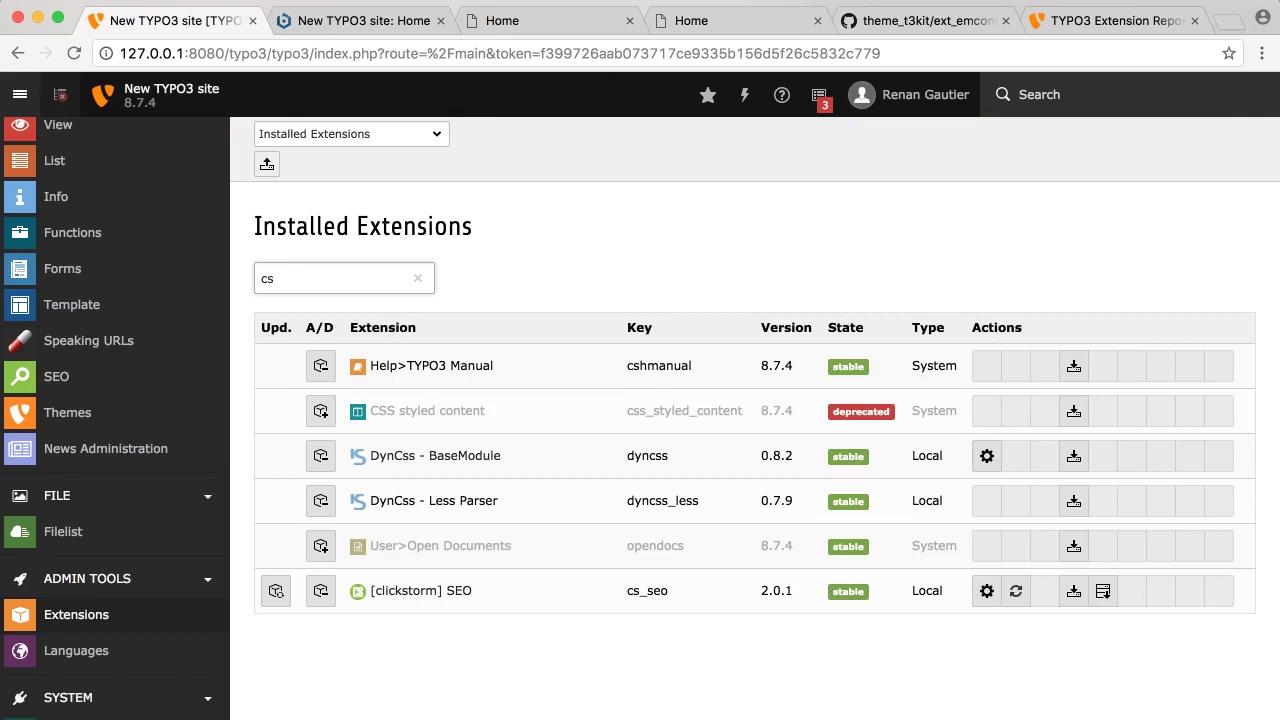
pyautogui.write('_')
pyautogui.doubleClick(290, 268)
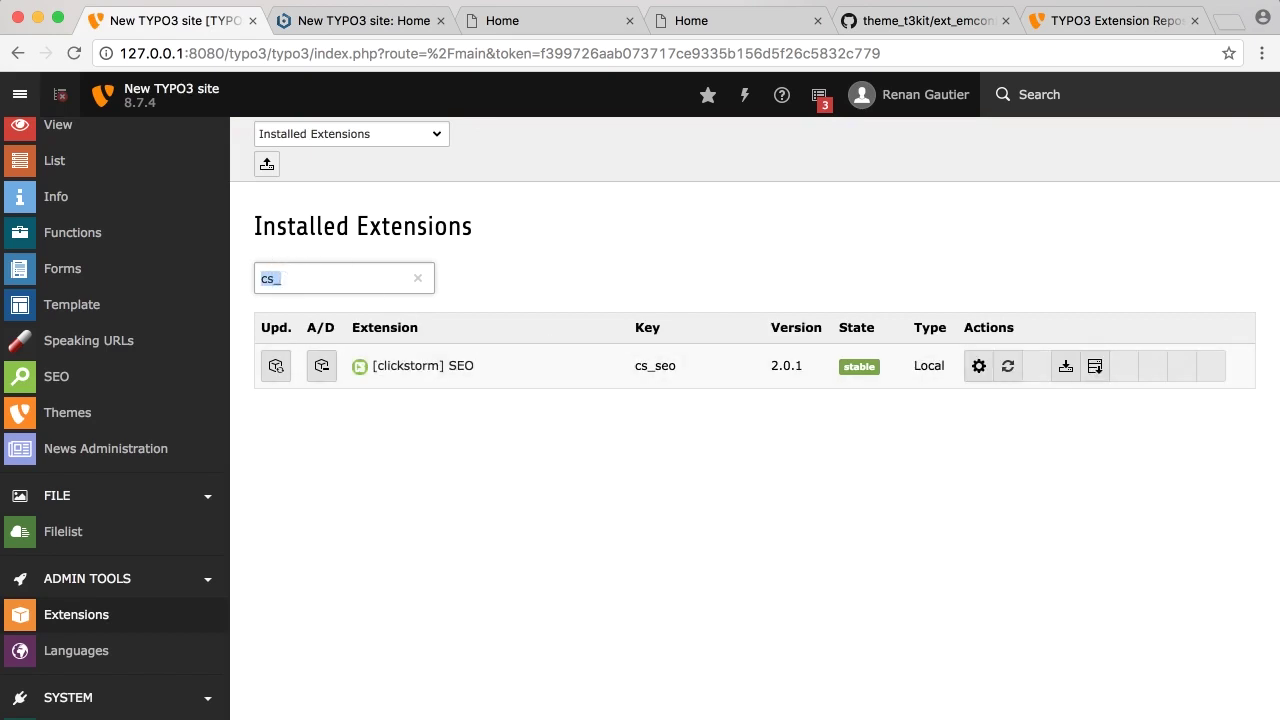
# Filter the installed extensions by "go" to check for the go_maps_ext dependency and clear the filter
pyautogui.write('go')
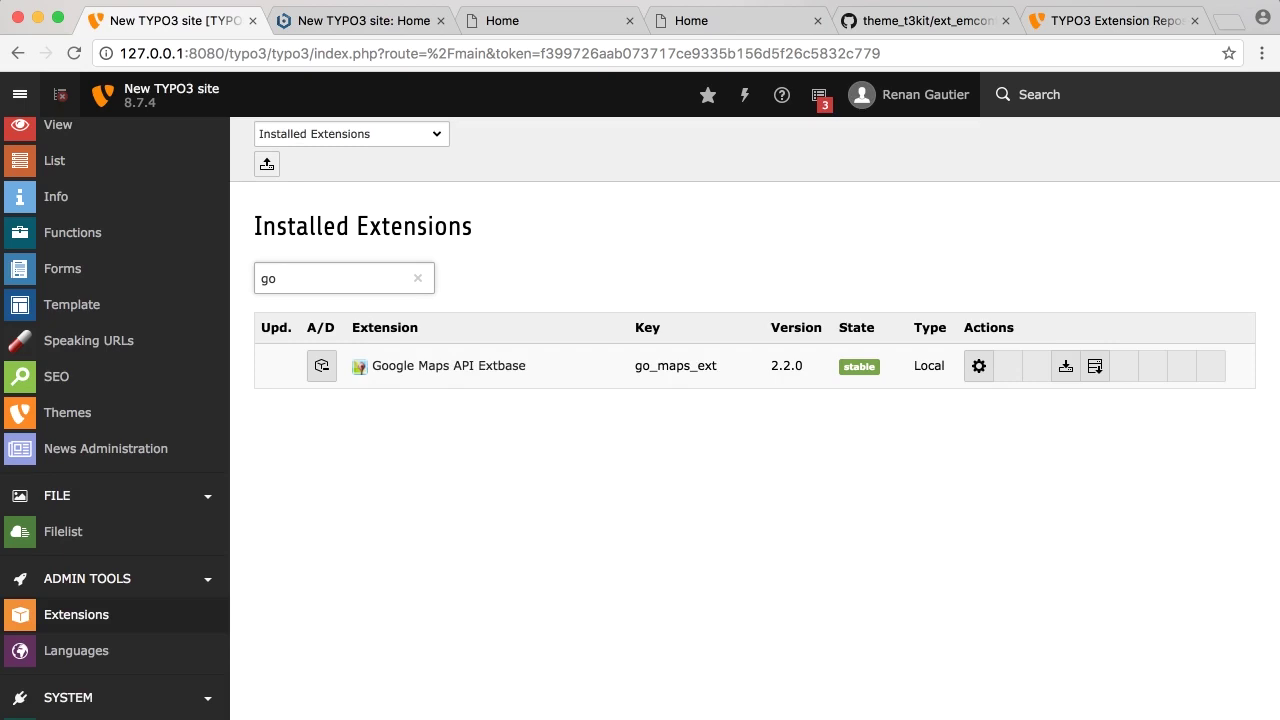
pyautogui.press('BackSpace')
pyautogui.press('BackSpace')
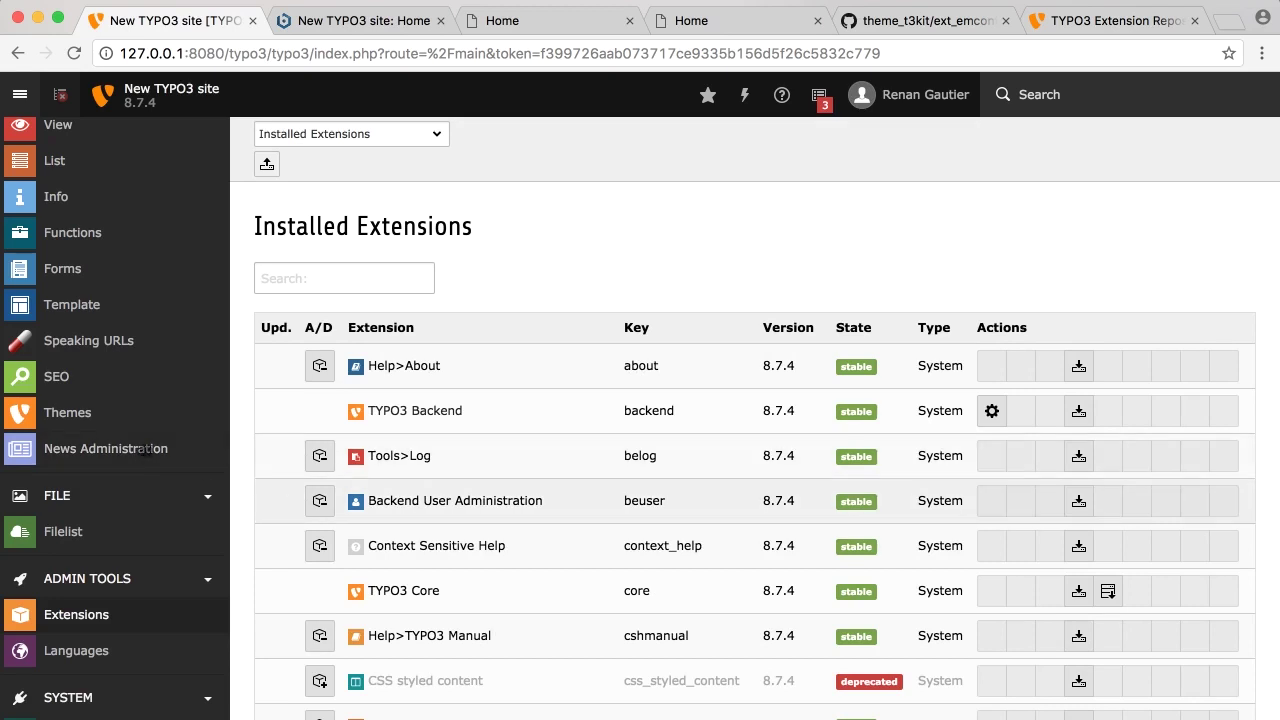
# Select the Home page and open its whole TypoScript template record for editing
pyautogui.scroll(2, 146, 178)
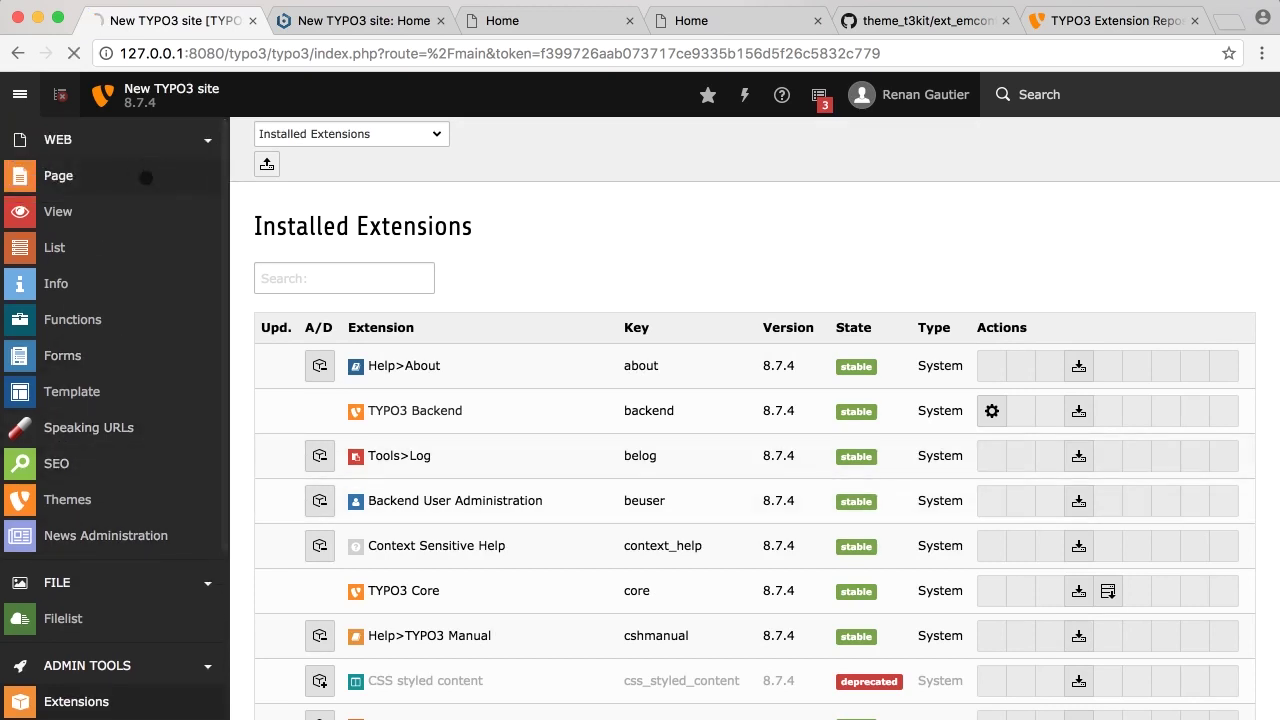
pyautogui.click(146, 178)
pyautogui.click(372, 236)
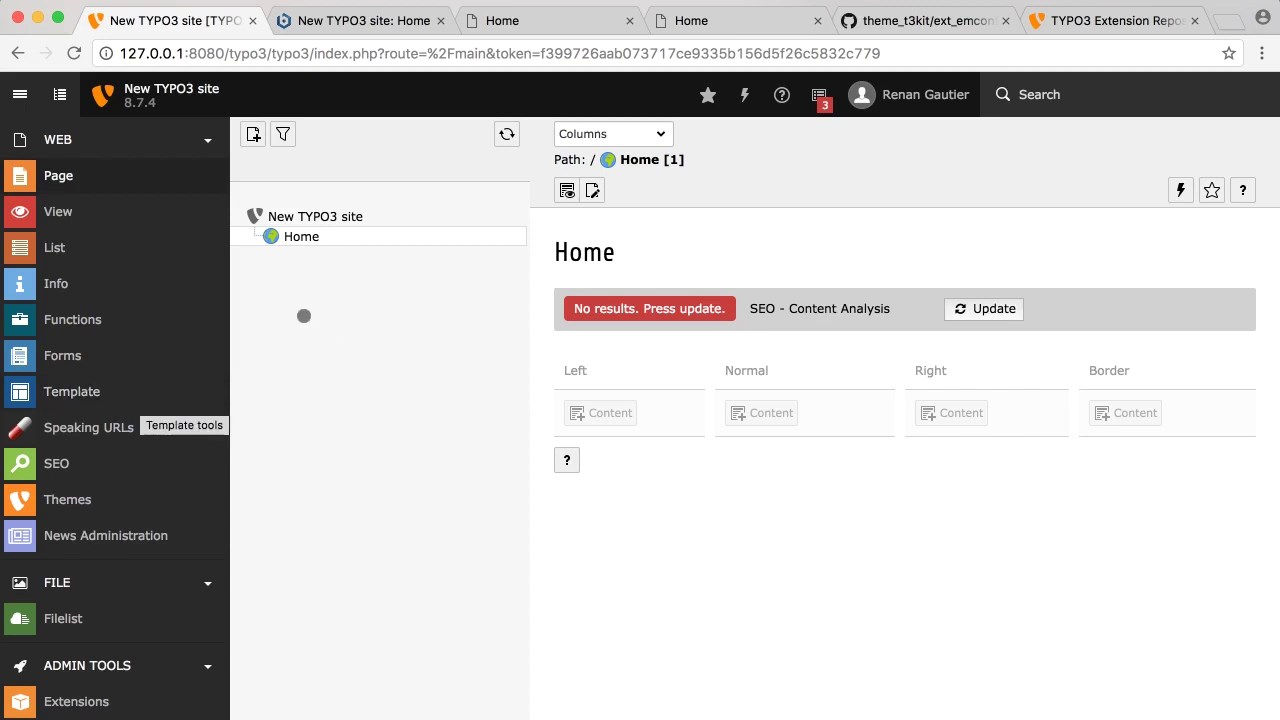
pyautogui.click(117, 390)
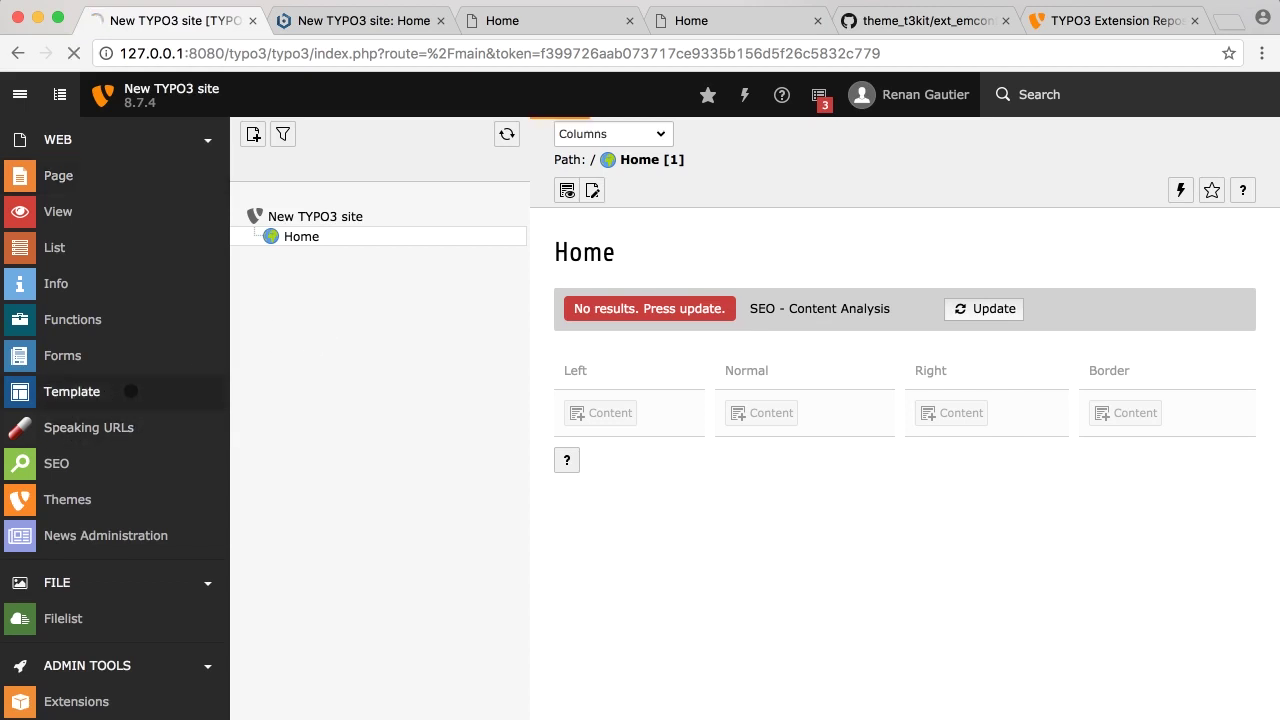
pyautogui.click(669, 617)
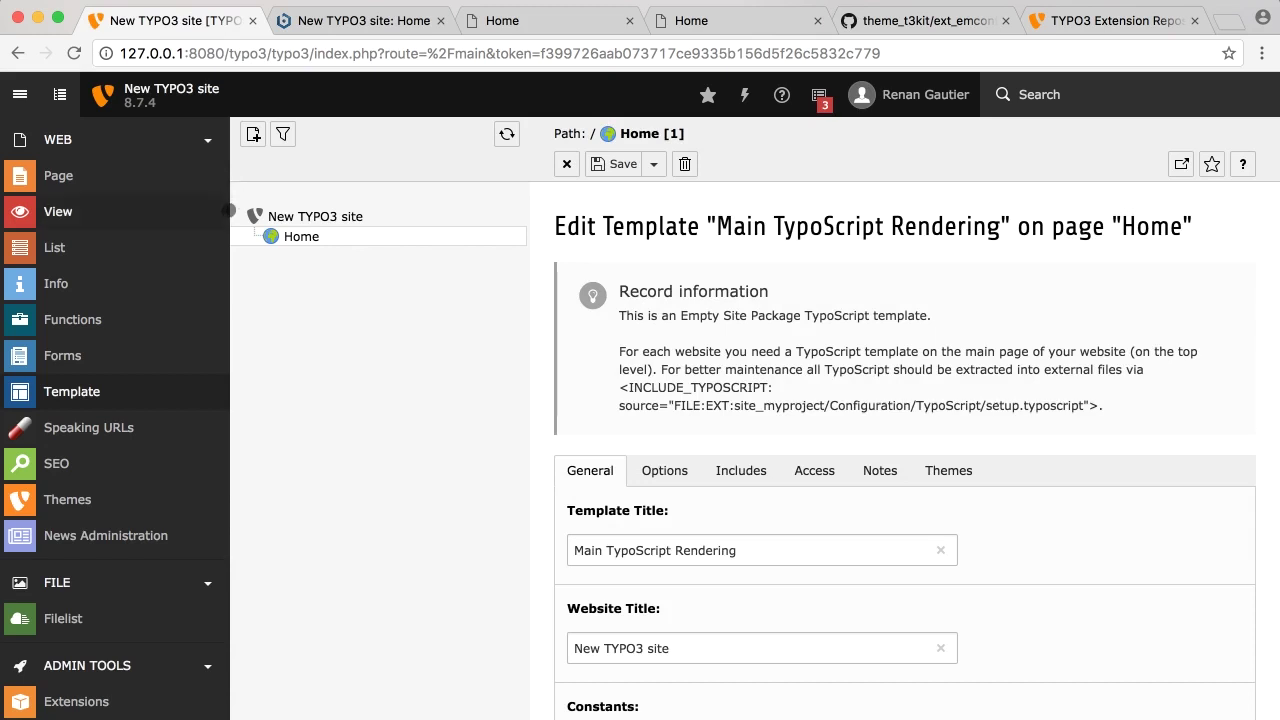
# Delete all the default TypoScript from the template's Setup field and save the record
pyautogui.click(20, 96)
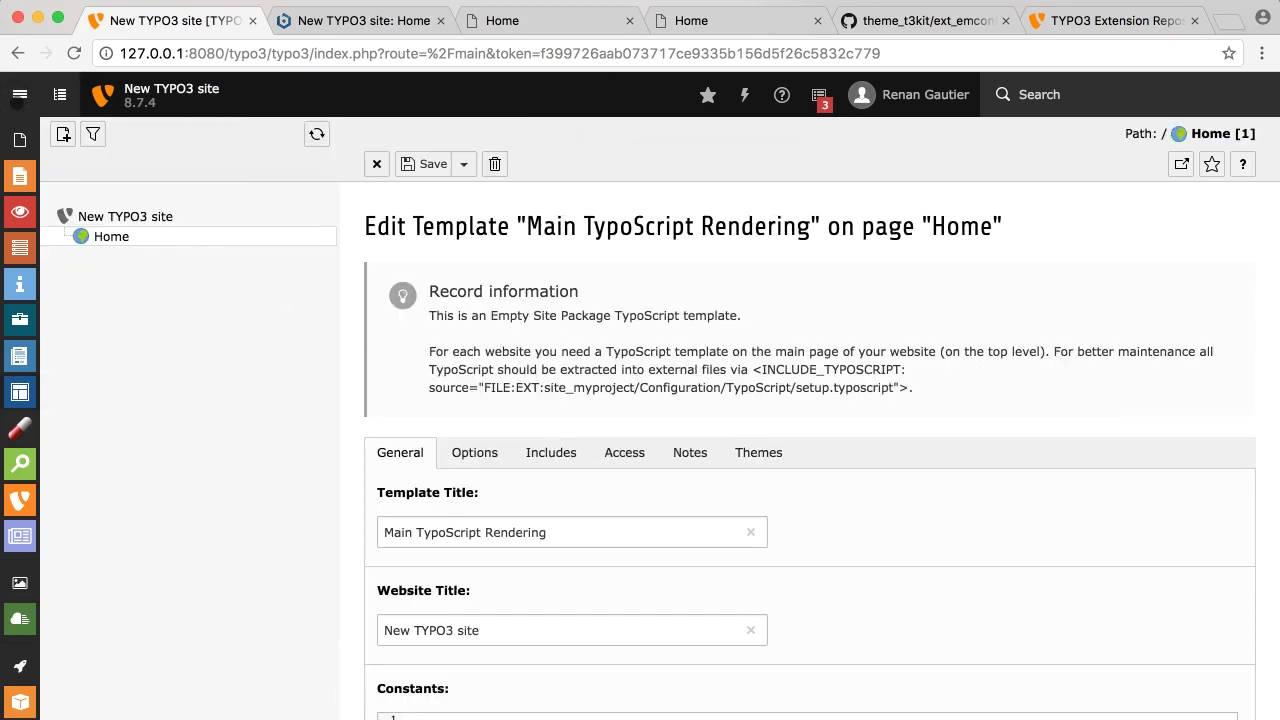
pyautogui.scroll(-3, 811, 536)
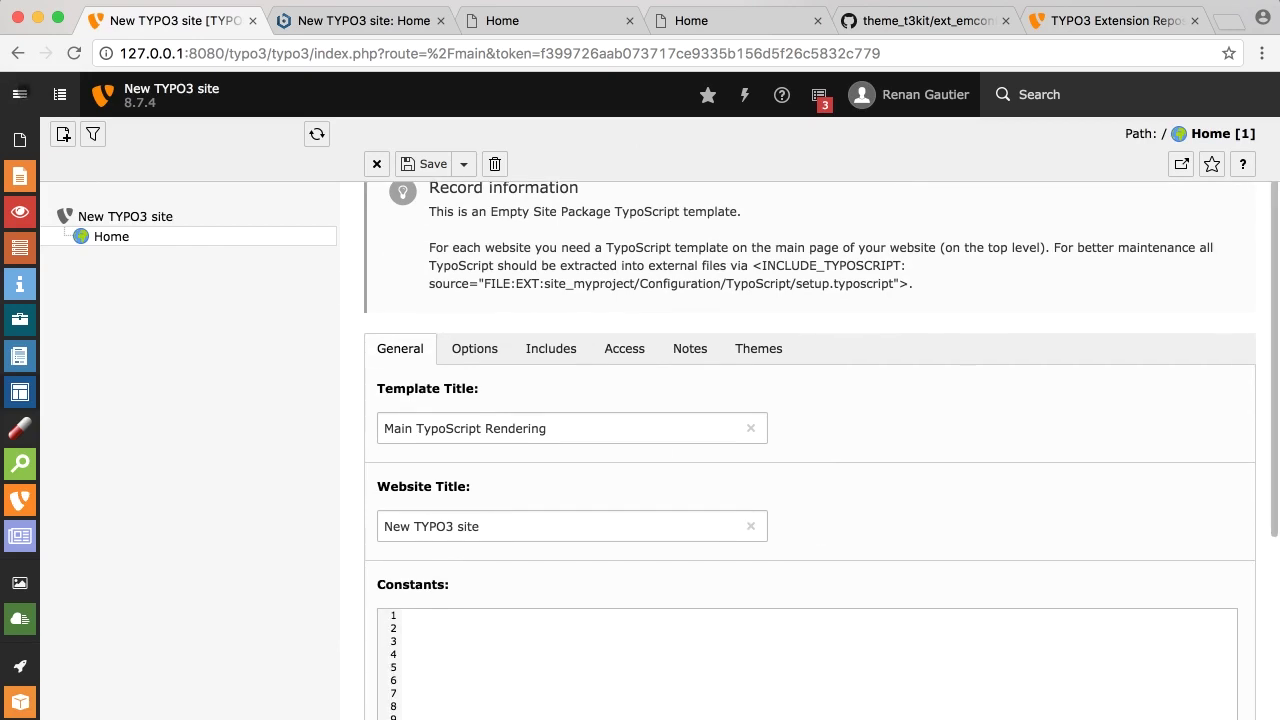
pyautogui.scroll(-10, 830, 547)
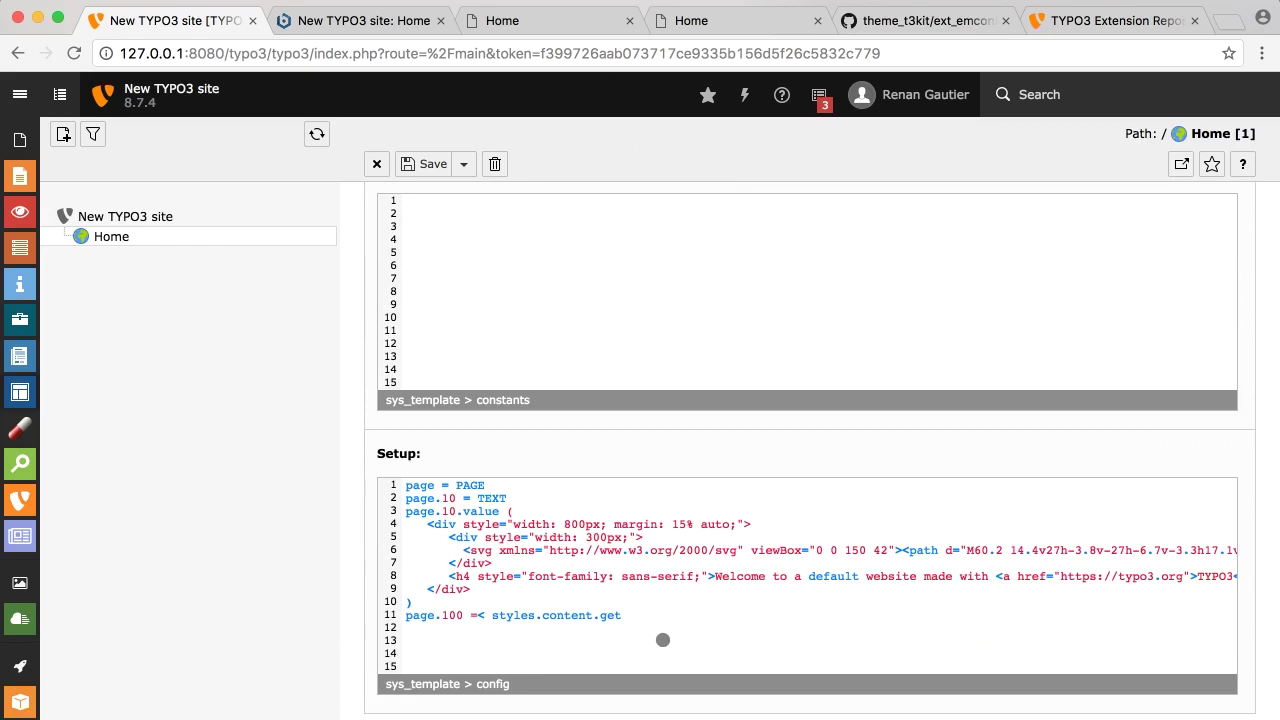
pyautogui.moveTo(698, 622); pyautogui.dragTo(288, 441)
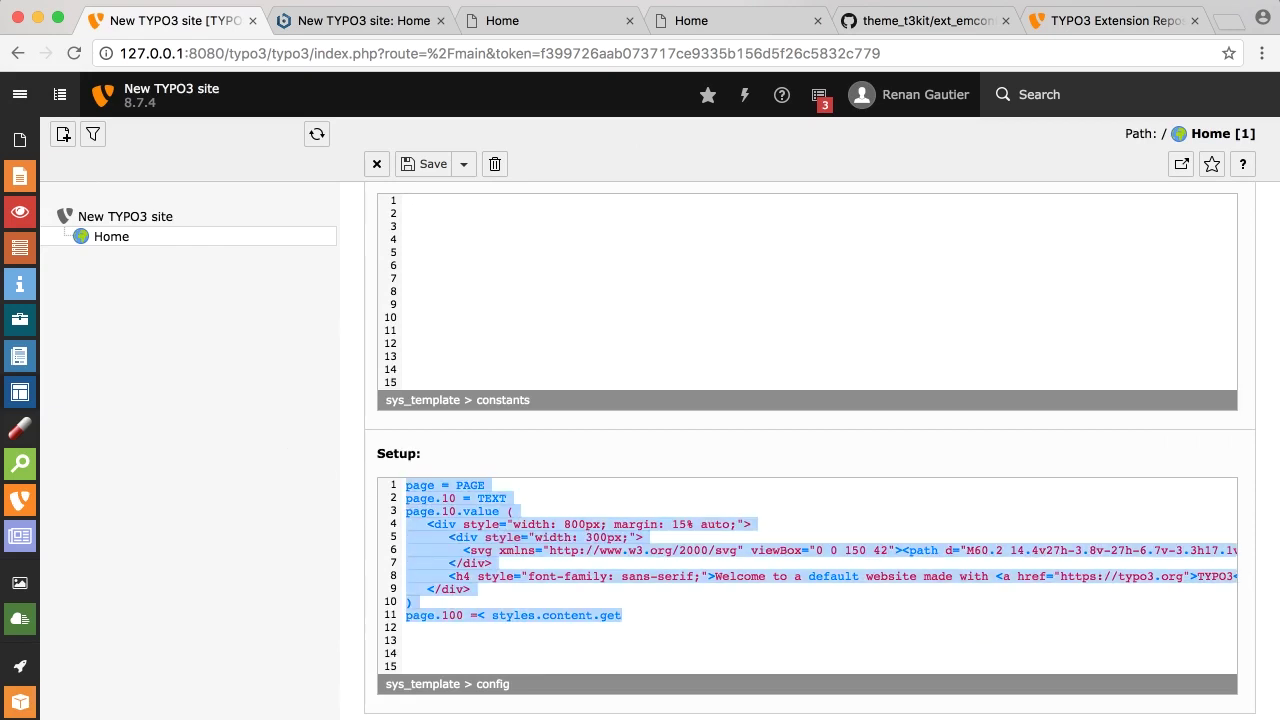
pyautogui.press('BackSpace')
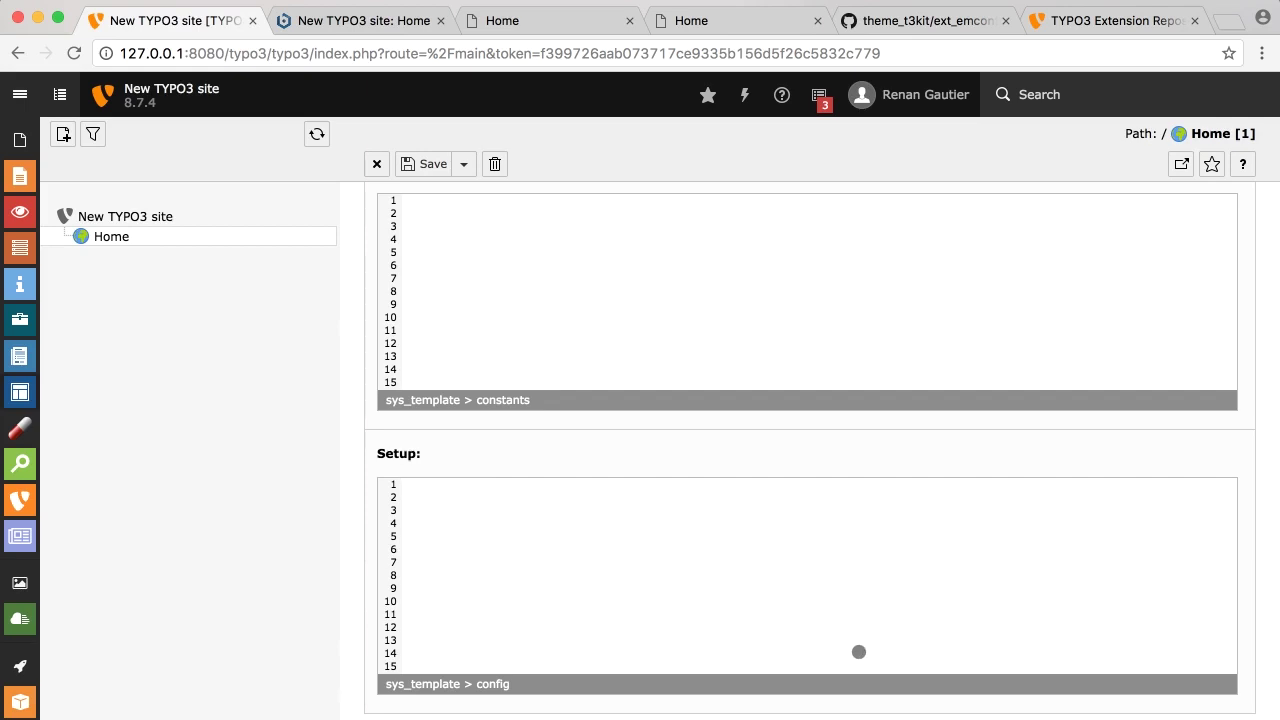
pyautogui.scroll(2, 858, 652)
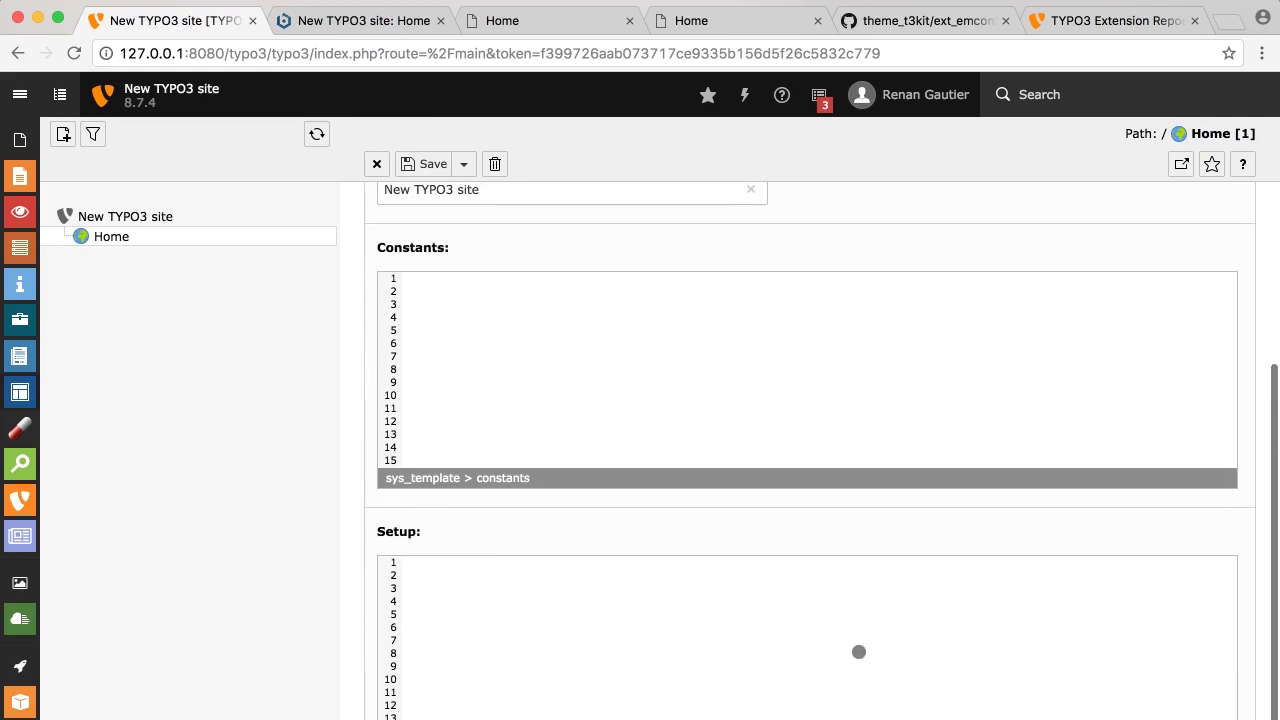
pyautogui.scroll(8, 701, 399)
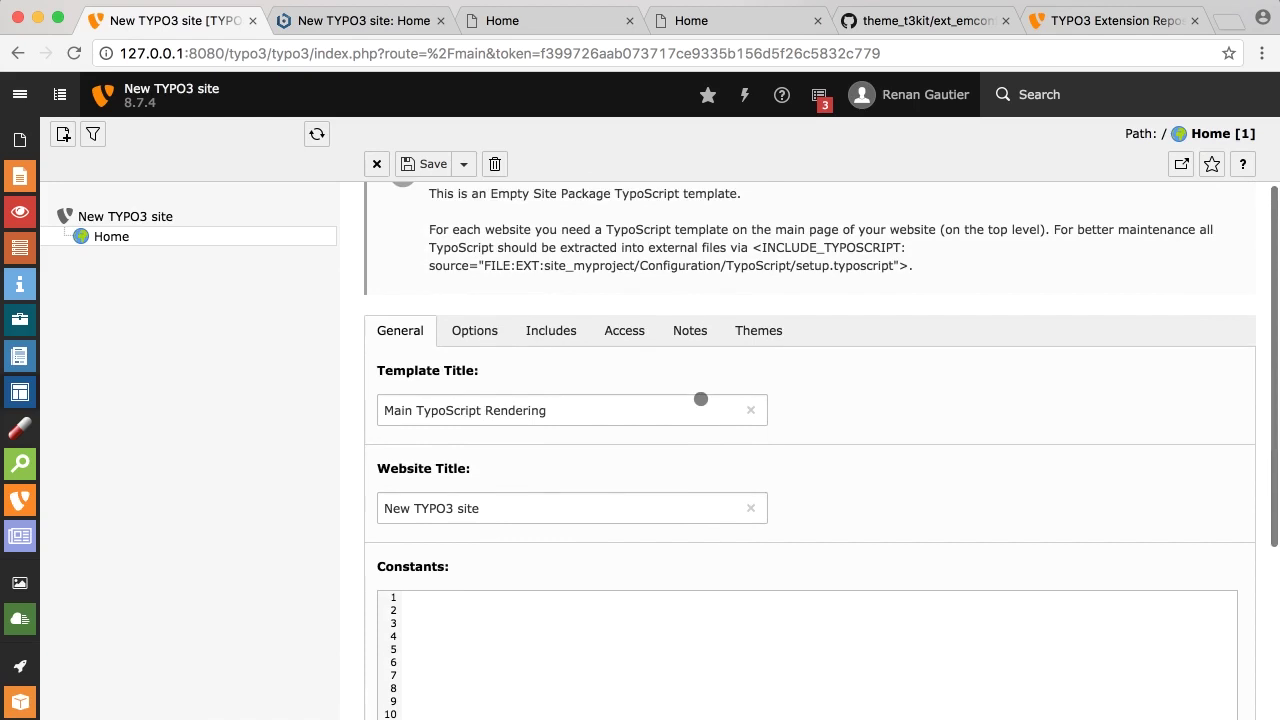
pyautogui.click(426, 168)
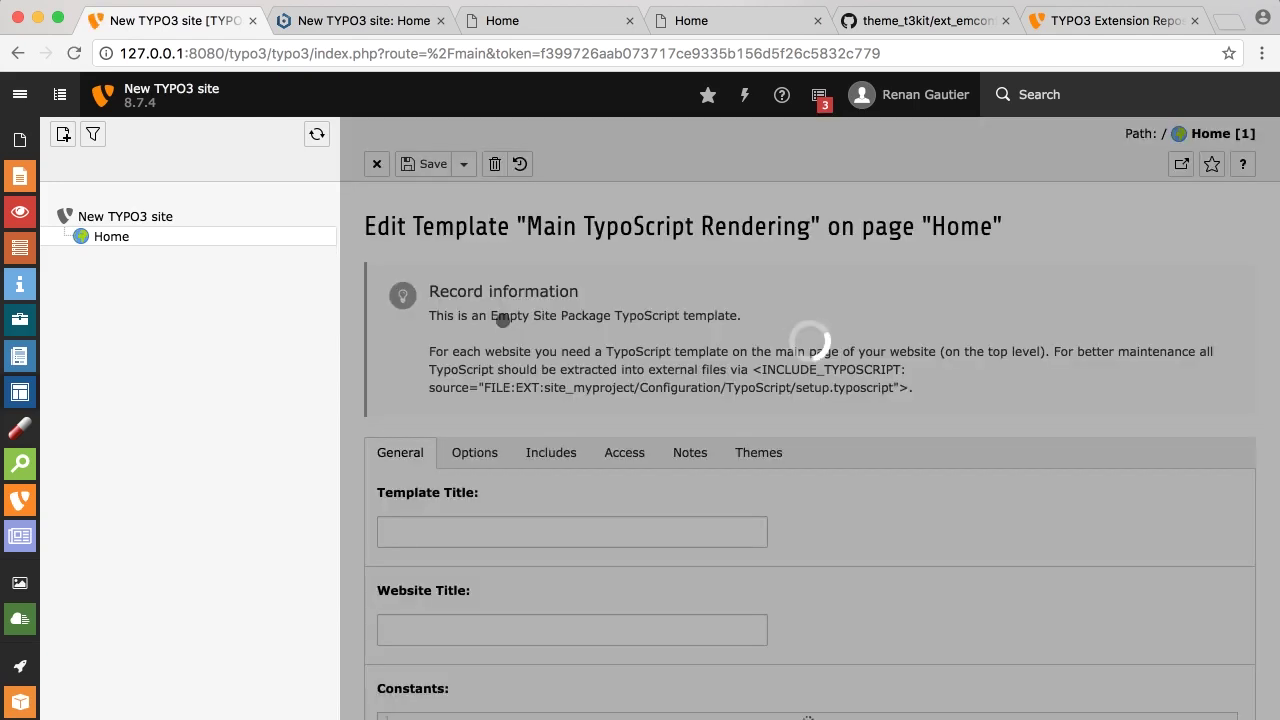
# Review the template's Clear, Rootlevel and Template on Next Level options
pyautogui.scroll(-2, 537, 443)
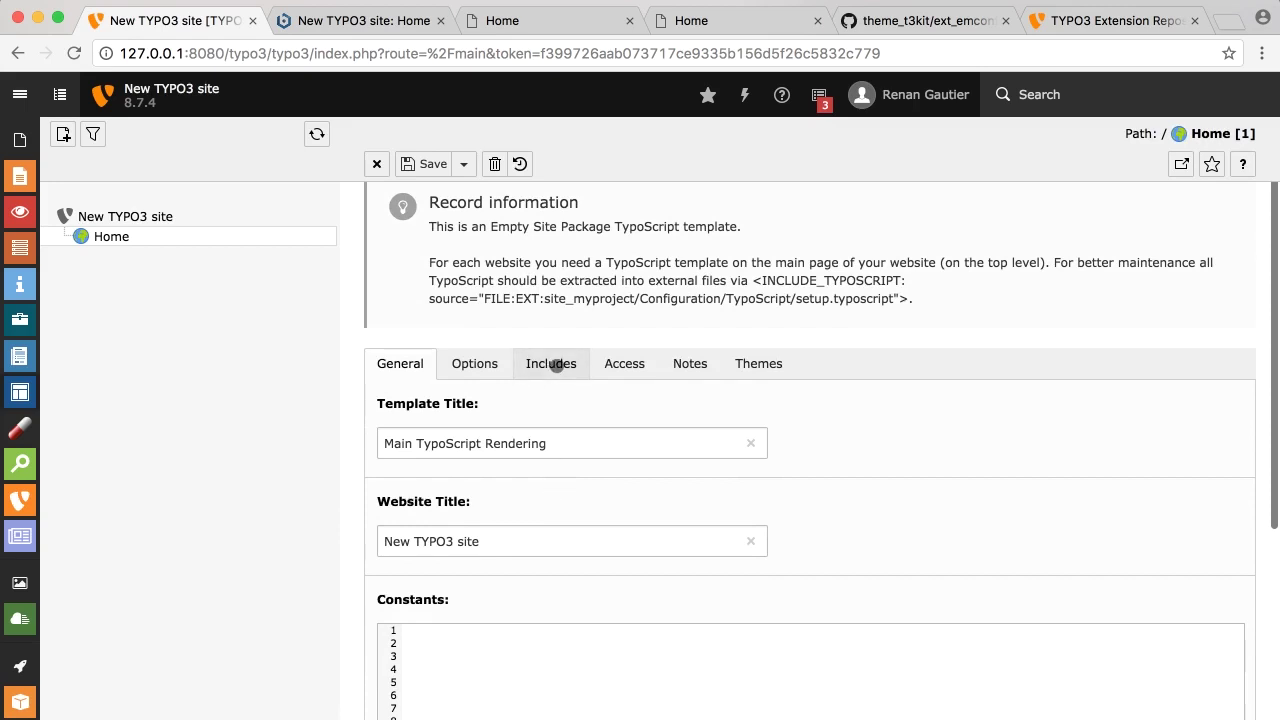
pyautogui.click(472, 364)
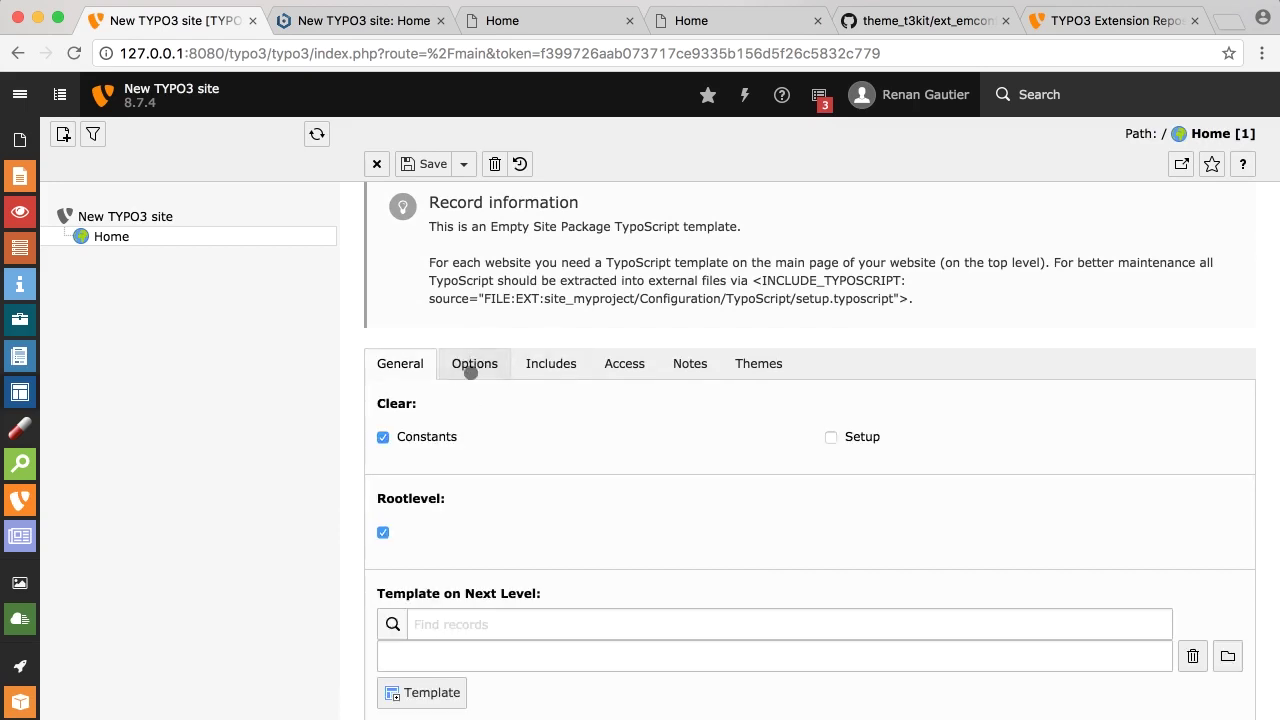
pyautogui.scroll(-1, 735, 431)
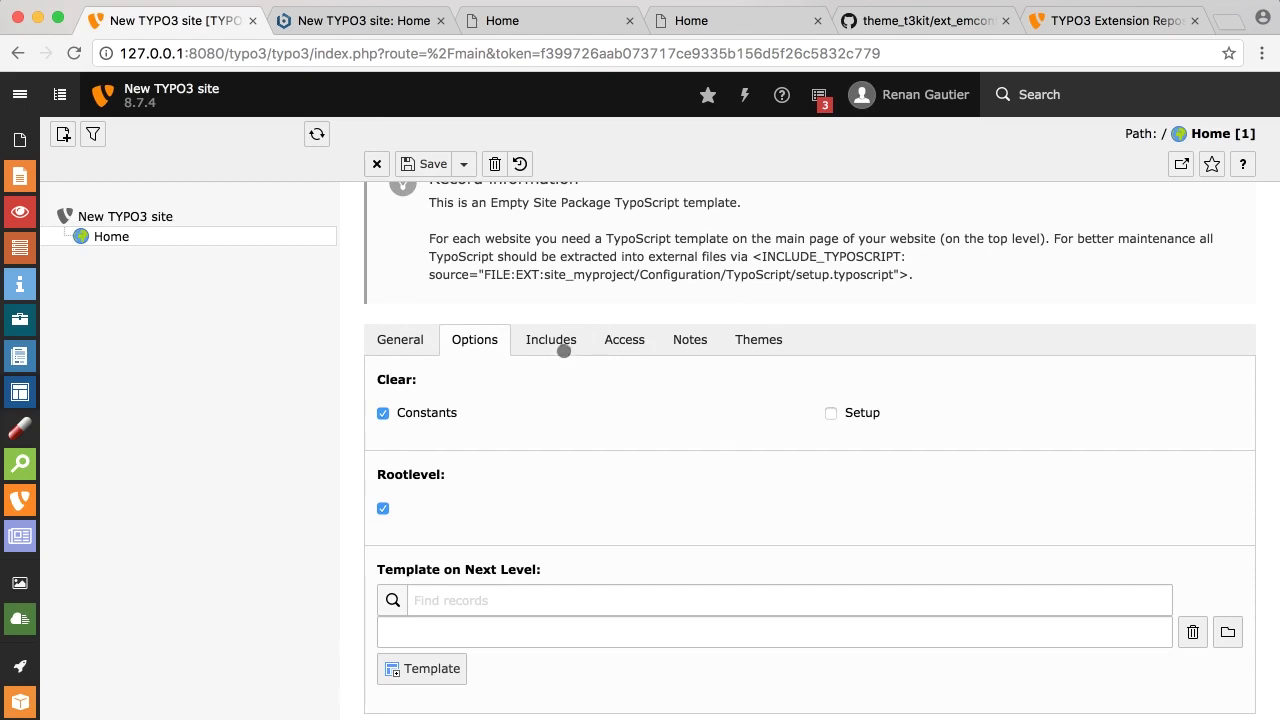
# Add the SEO (cs_seo) and News (news) static templates to the template's included items
pyautogui.click(551, 340)
pyautogui.scroll(-4, 810, 546)
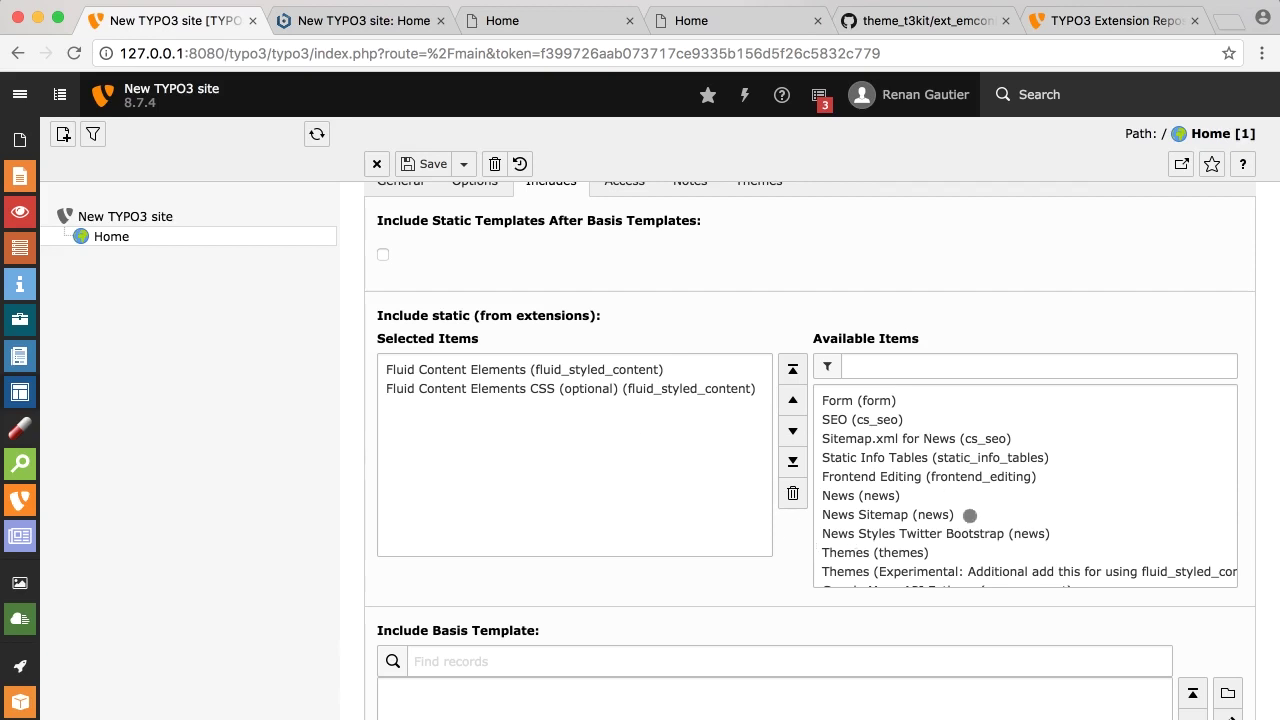
pyautogui.scroll(-1, 1030, 494)
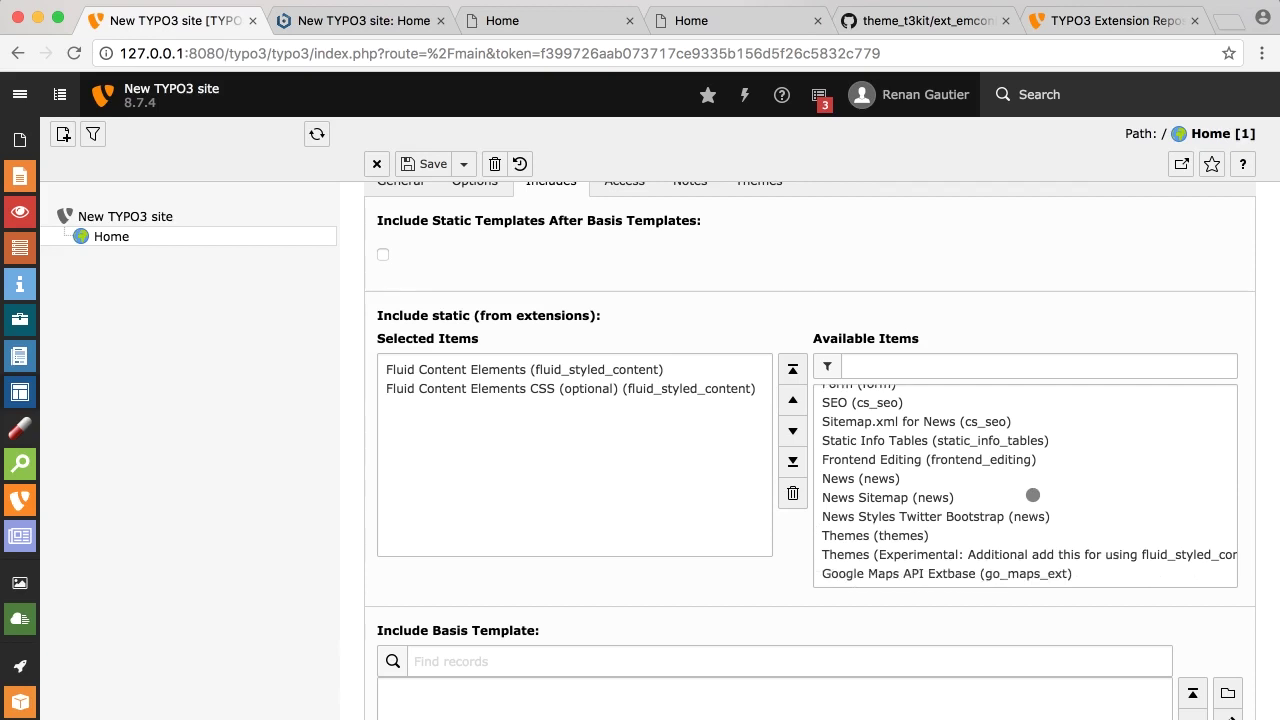
pyautogui.scroll(3, 1020, 486)
pyautogui.scroll(-1, 1068, 291)
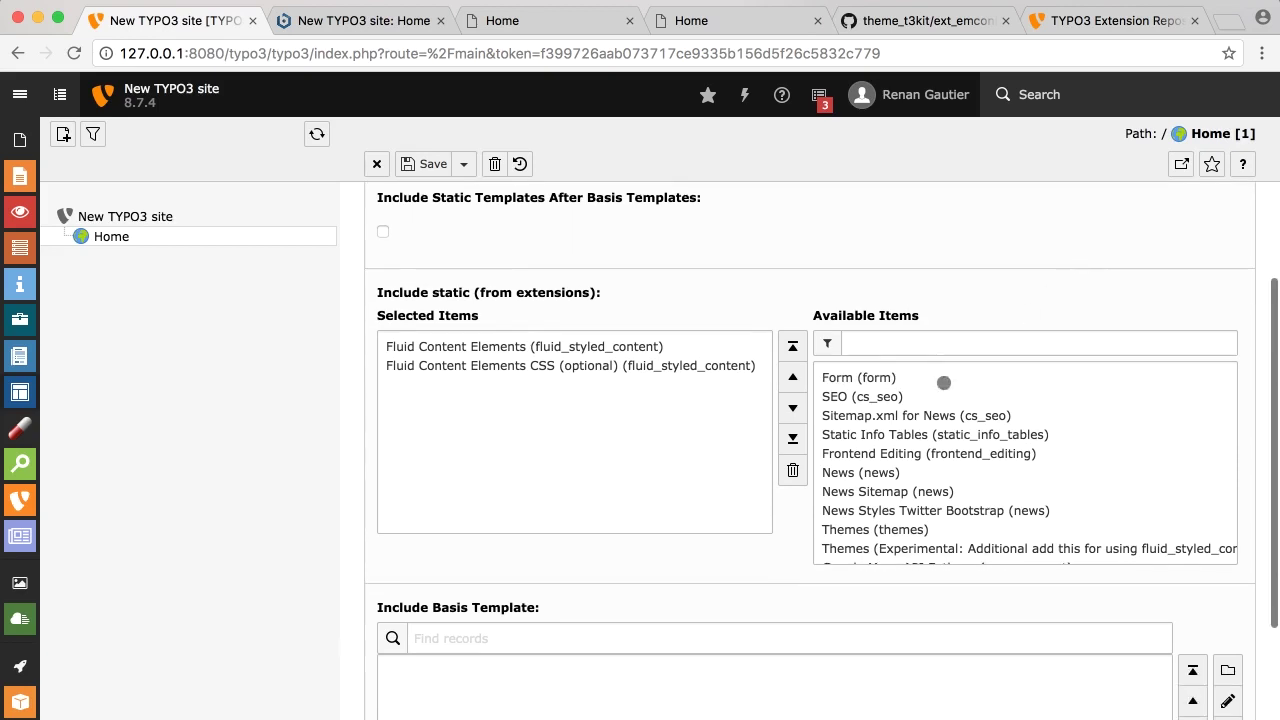
pyautogui.scroll(-1, 988, 434)
pyautogui.scroll(1, 988, 434)
pyautogui.scroll(-1, 986, 431)
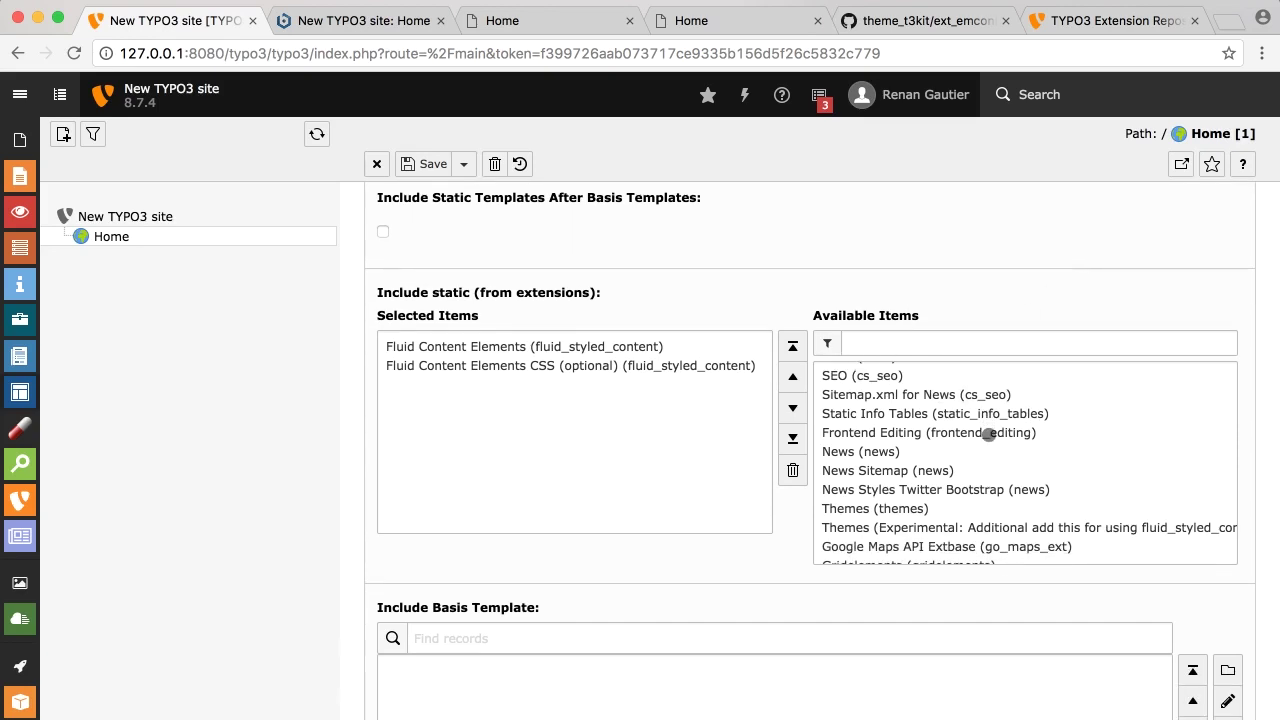
pyautogui.click(933, 375)
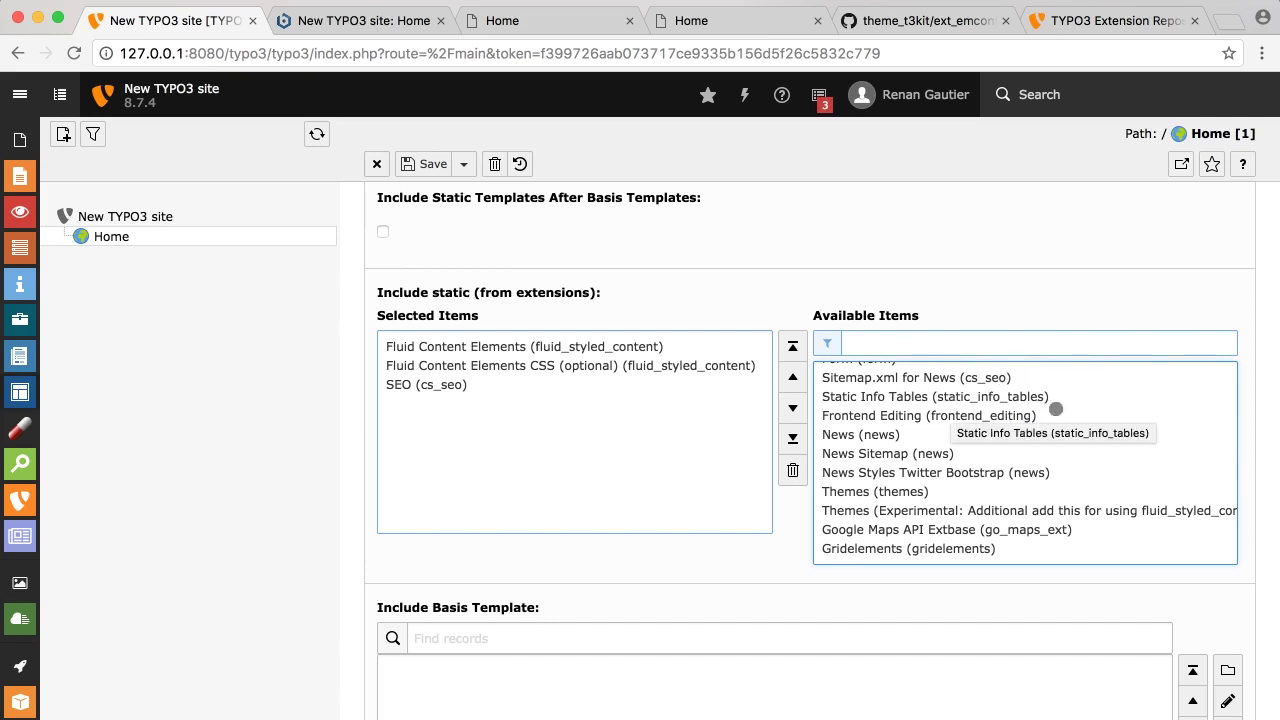
pyautogui.click(931, 434)
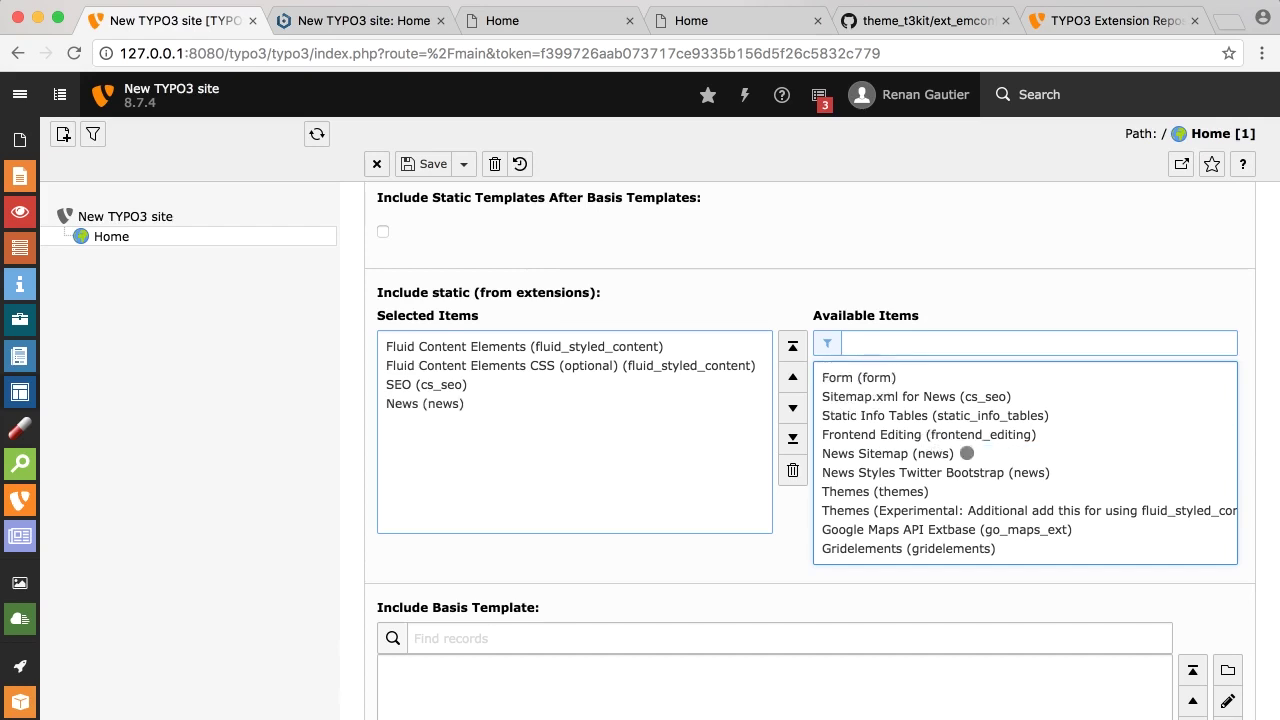
# Include the Themes (themes), Gridelements (gridelements) and experimental Themes for fluid_styled_content static templates
pyautogui.scroll(-1, 975, 488)
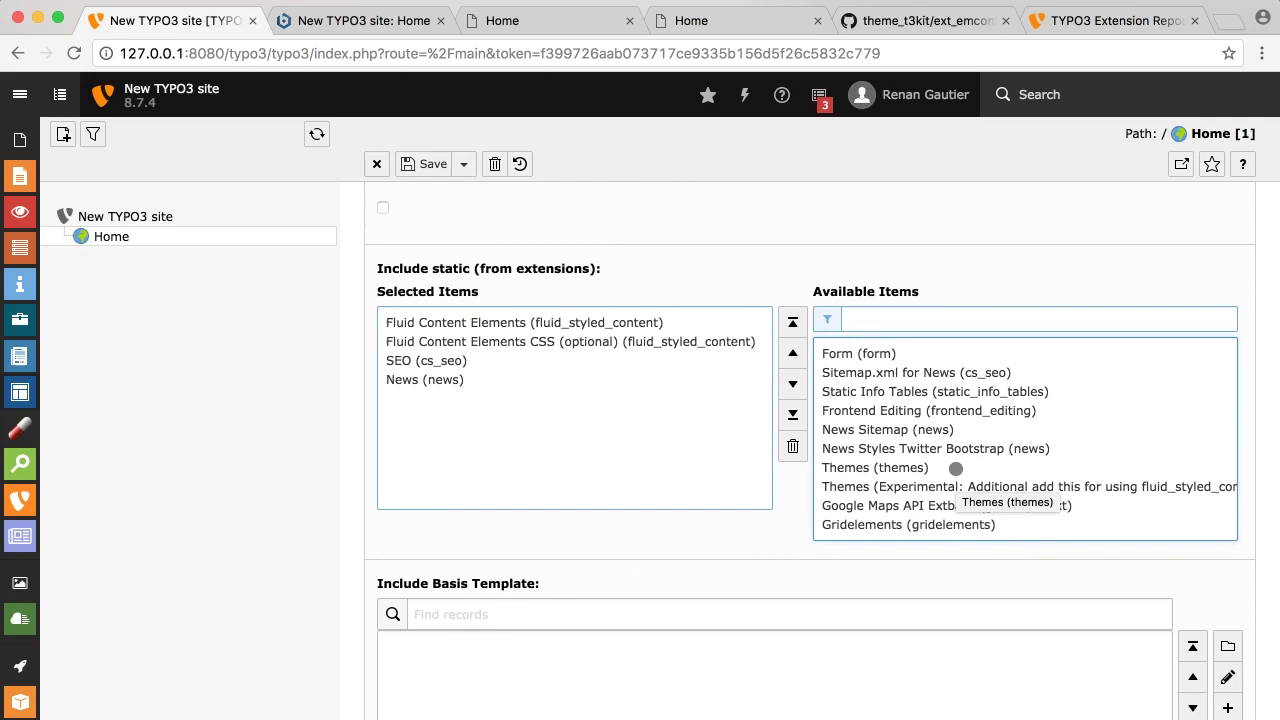
pyautogui.click(956, 468)
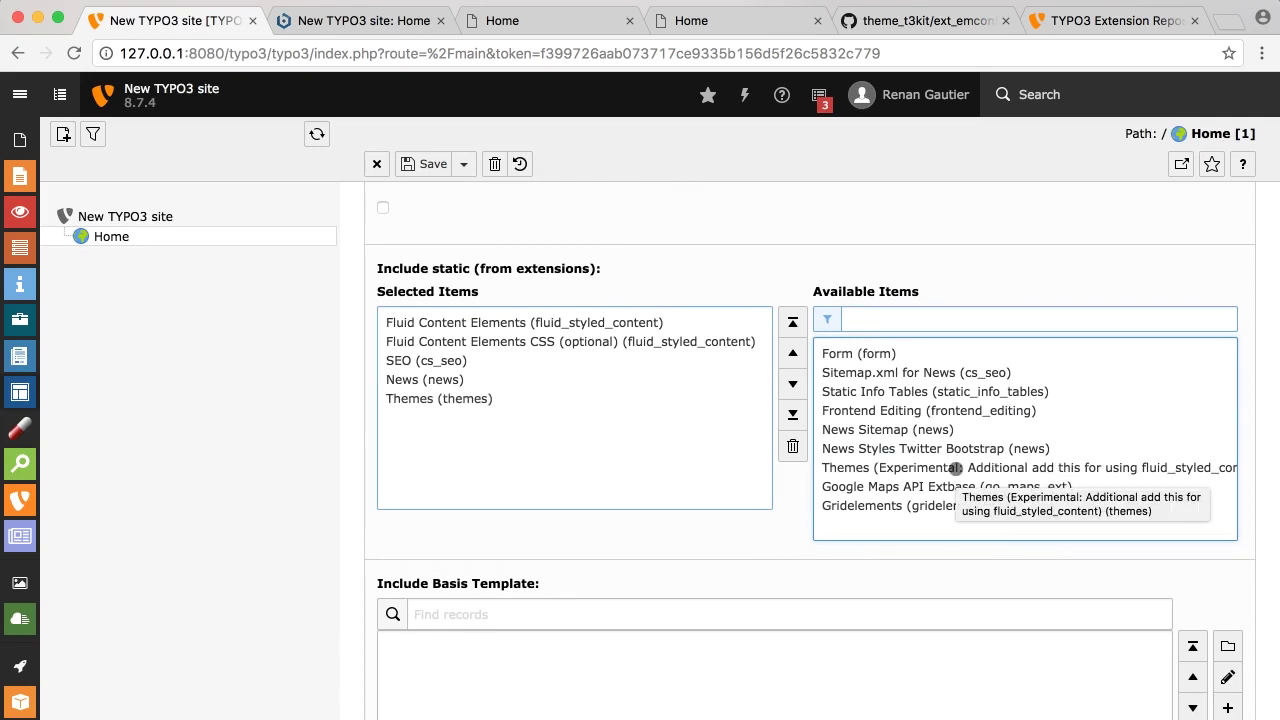
pyautogui.click(928, 507)
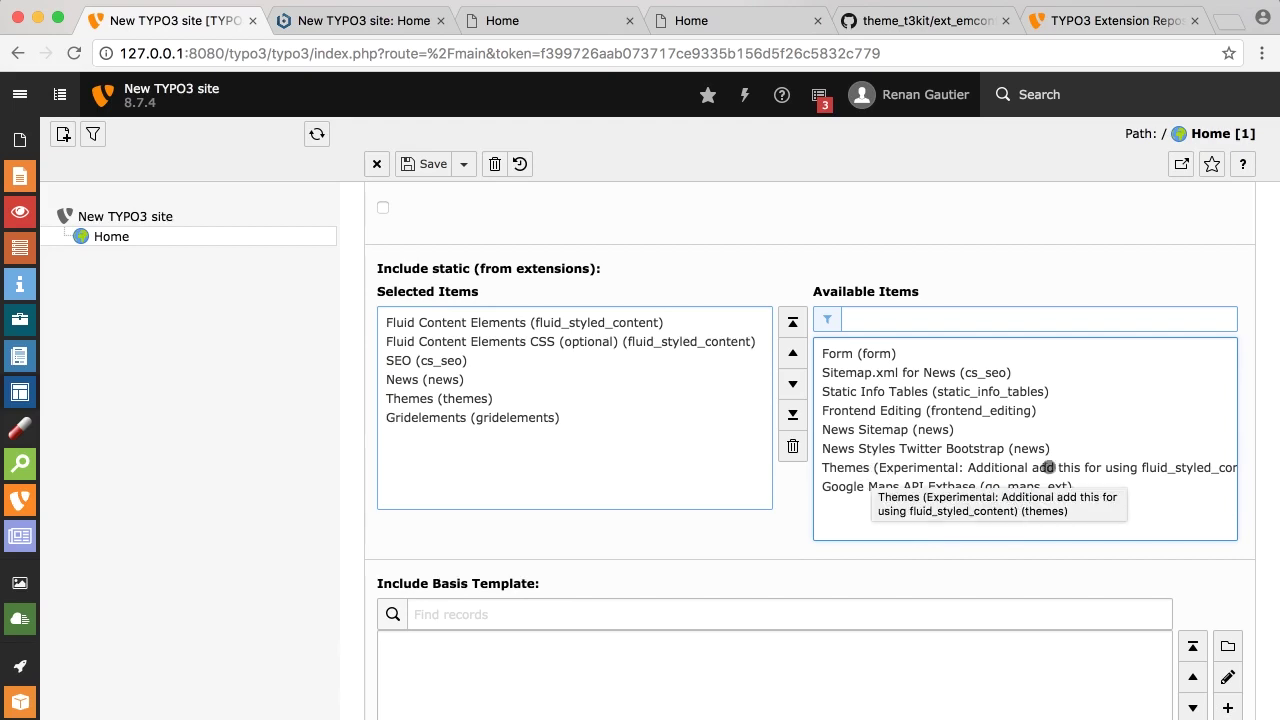
pyautogui.click(1120, 467)
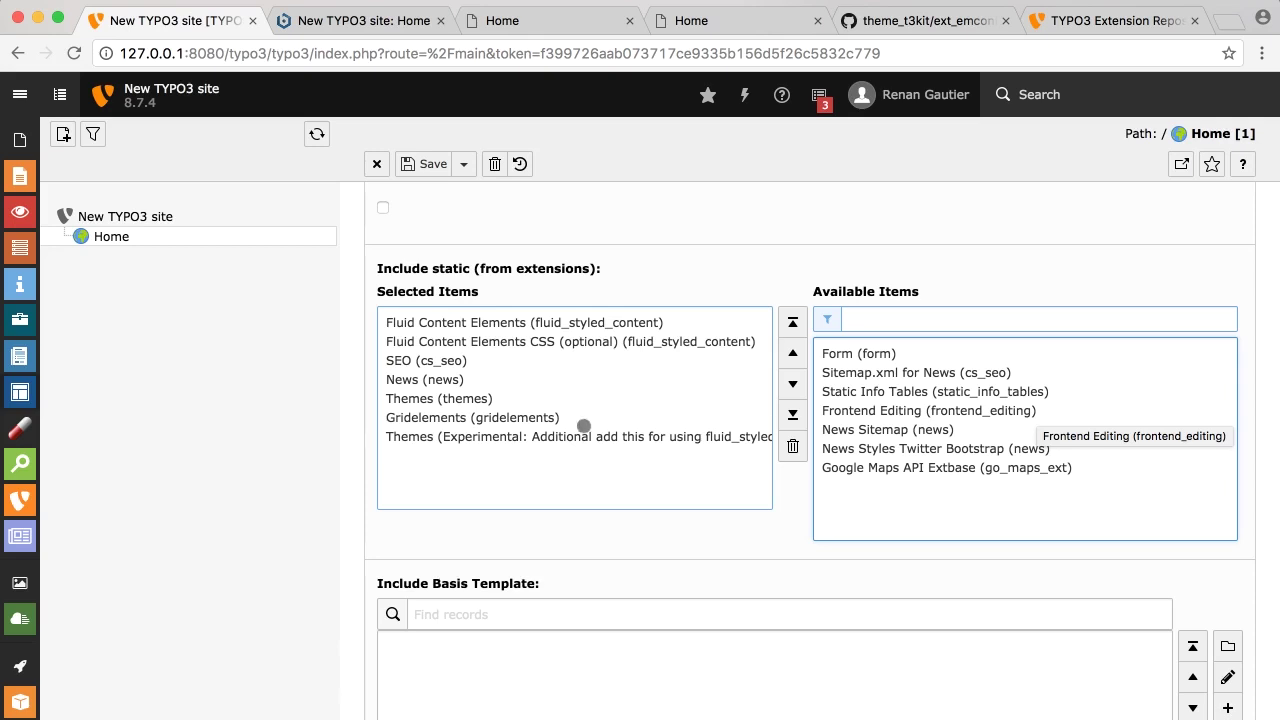
# Move Themes (themes) to the end of the selected static templates and save the template record
pyautogui.click(508, 398)
pyautogui.click(793, 414)
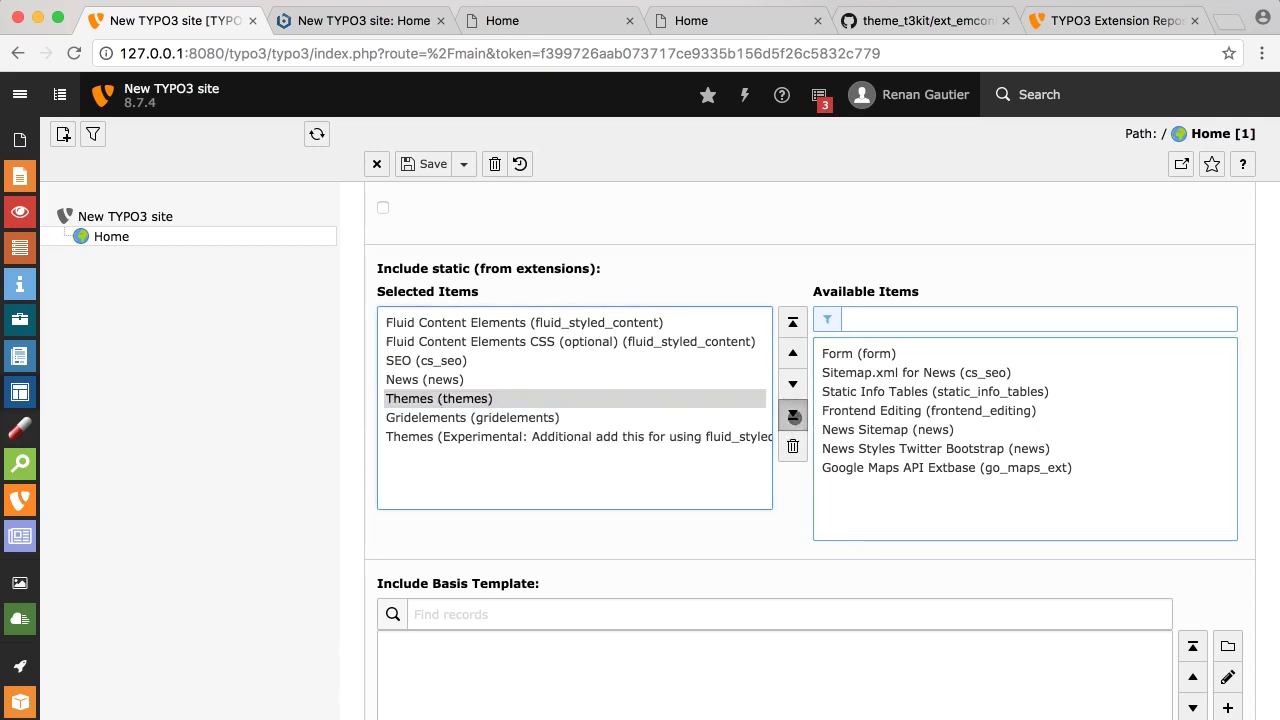
pyautogui.click(523, 436)
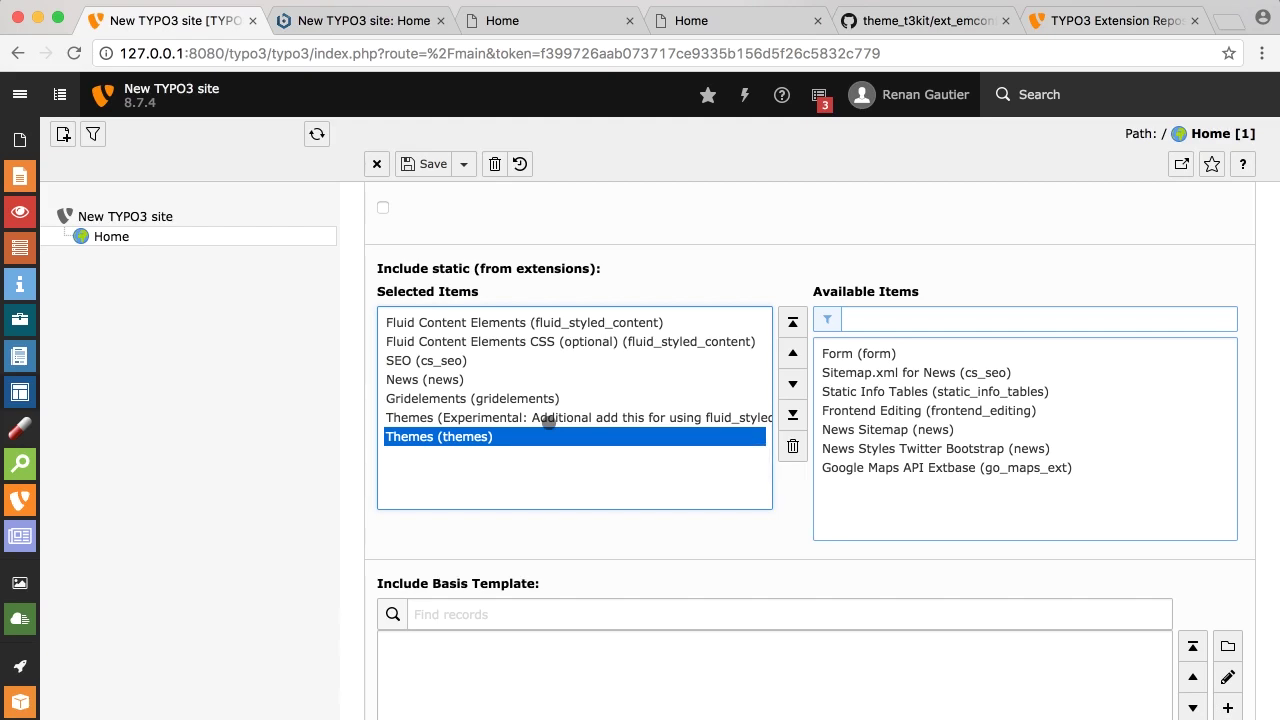
pyautogui.click(428, 163)
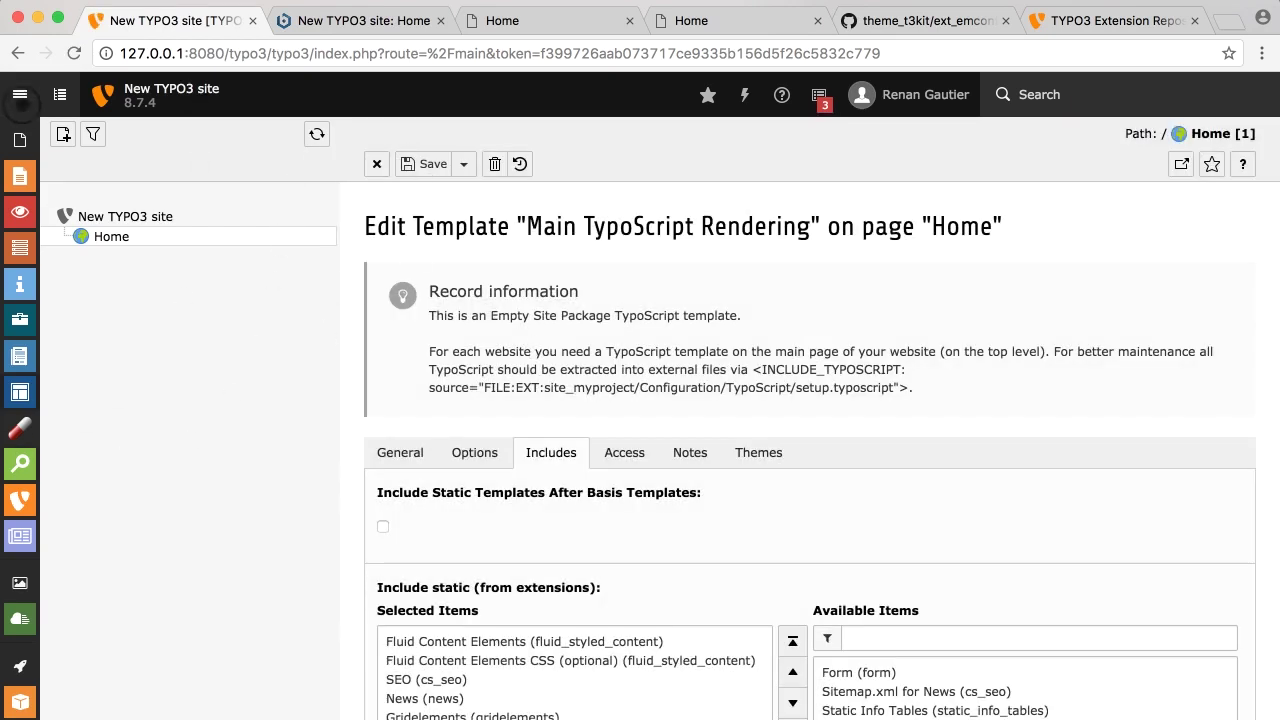
# Choose and activate Theme t3kit for the Home page in the Themes module
pyautogui.click(19, 95)
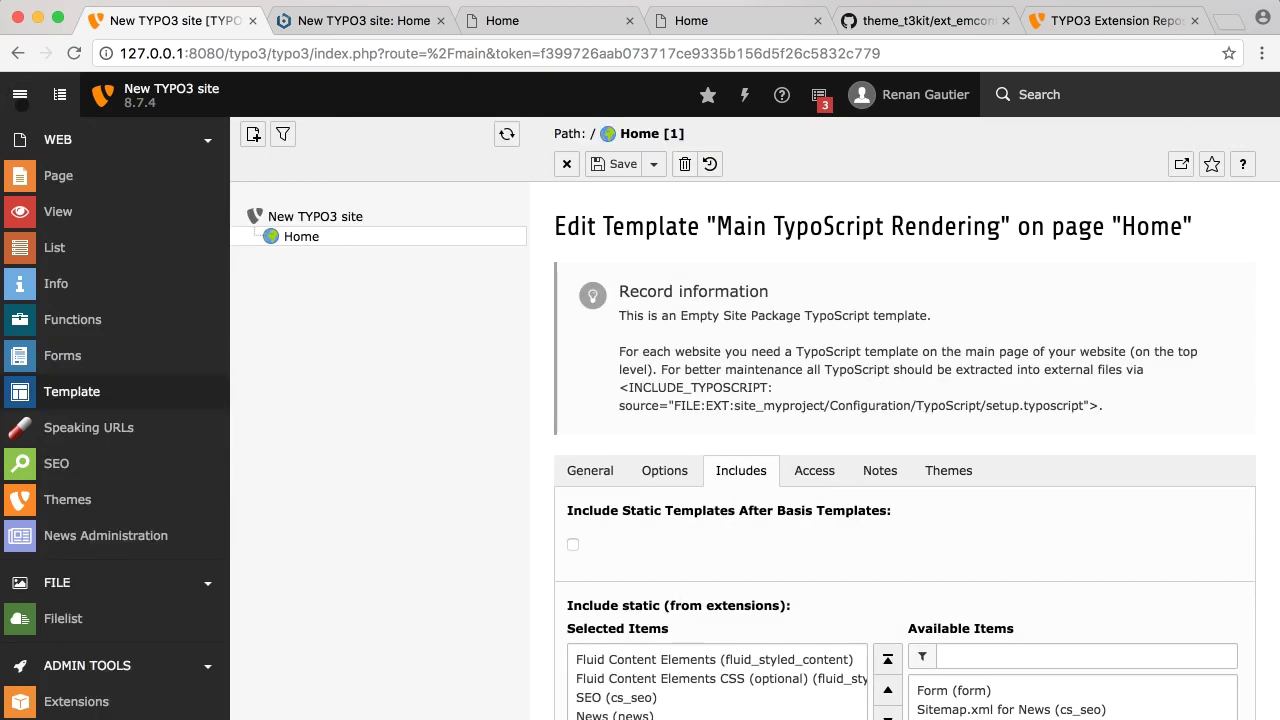
pyautogui.click(105, 511)
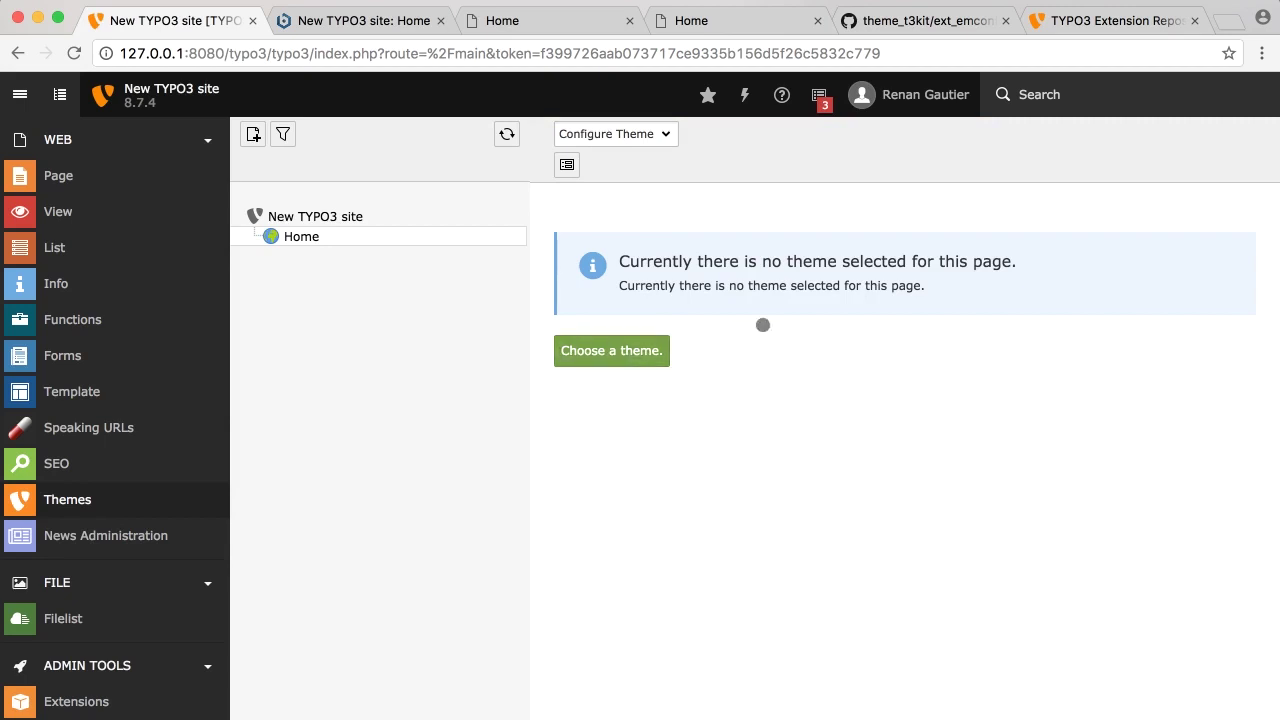
pyautogui.click(594, 358)
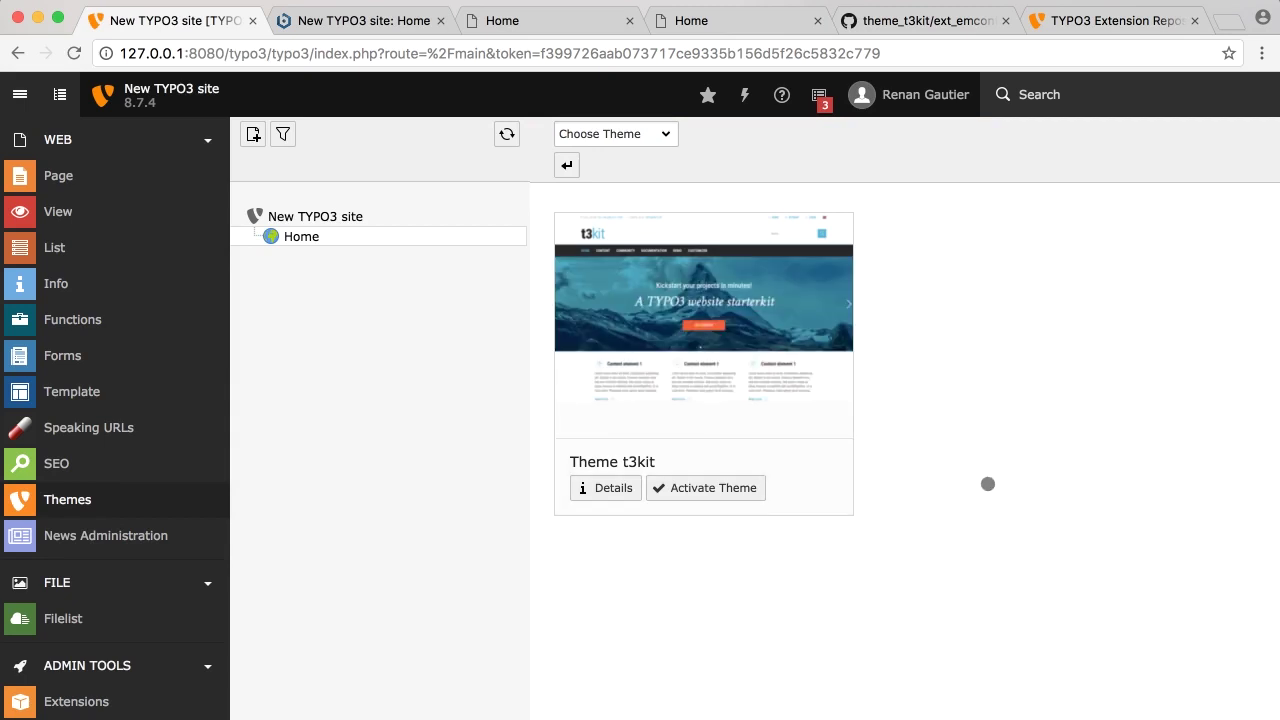
pyautogui.moveTo(691, 457)
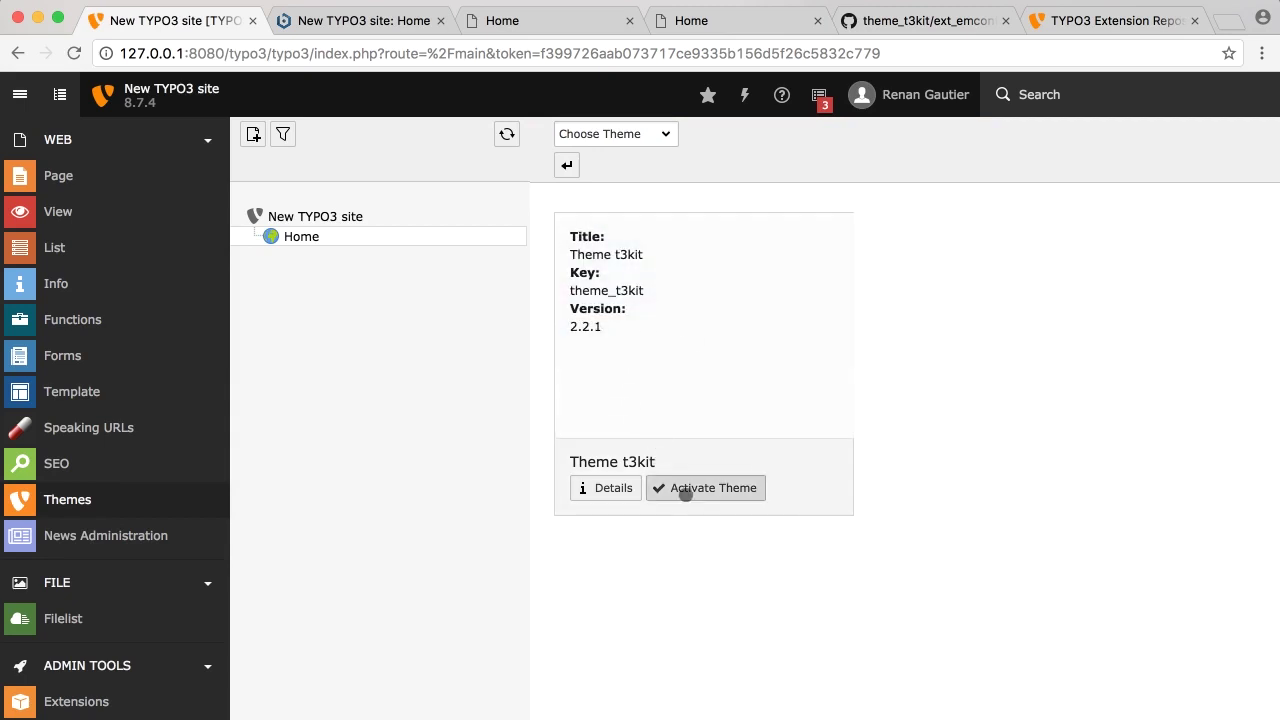
pyautogui.click(685, 492)
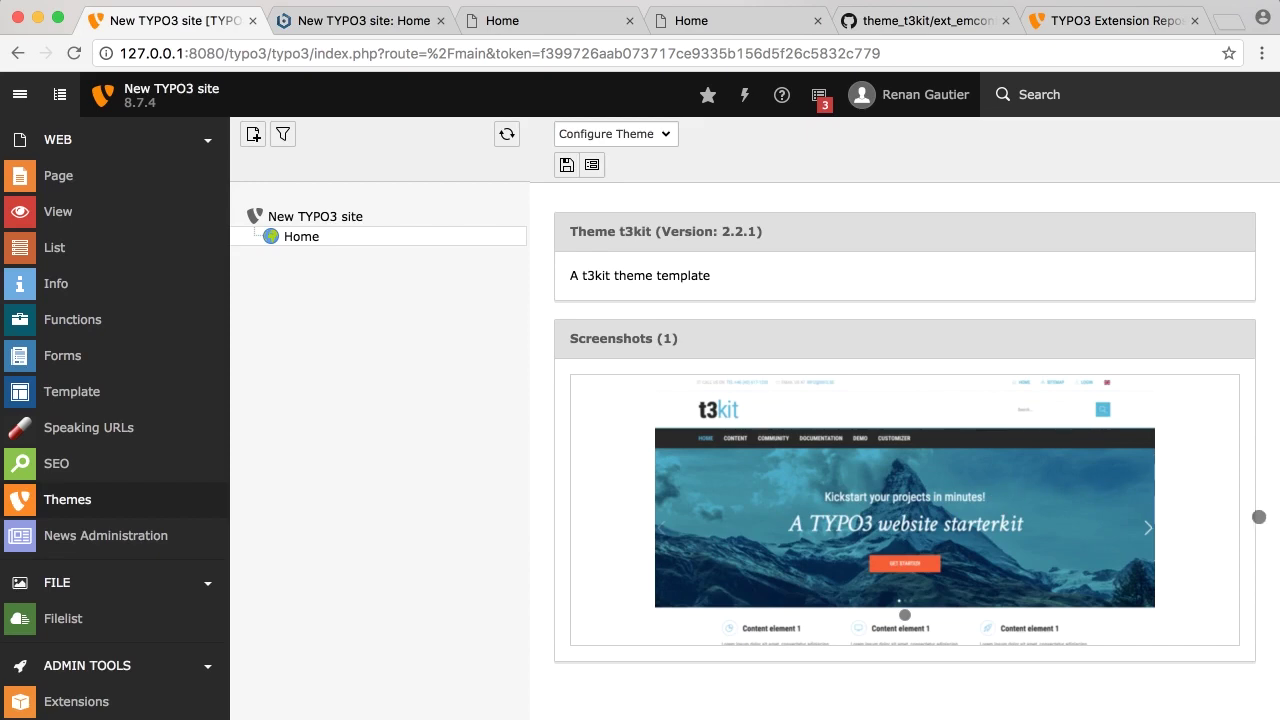
pyautogui.scroll(-10, 1260, 519)
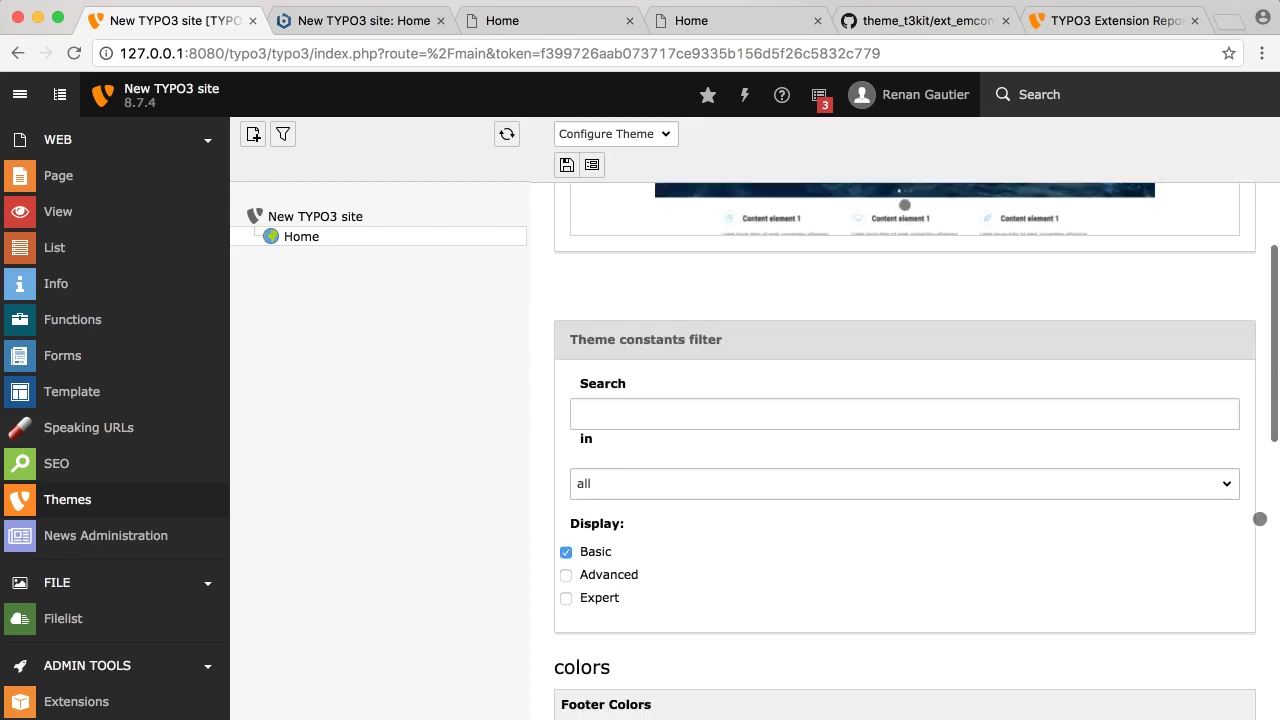
pyautogui.scroll(10, 1260, 519)
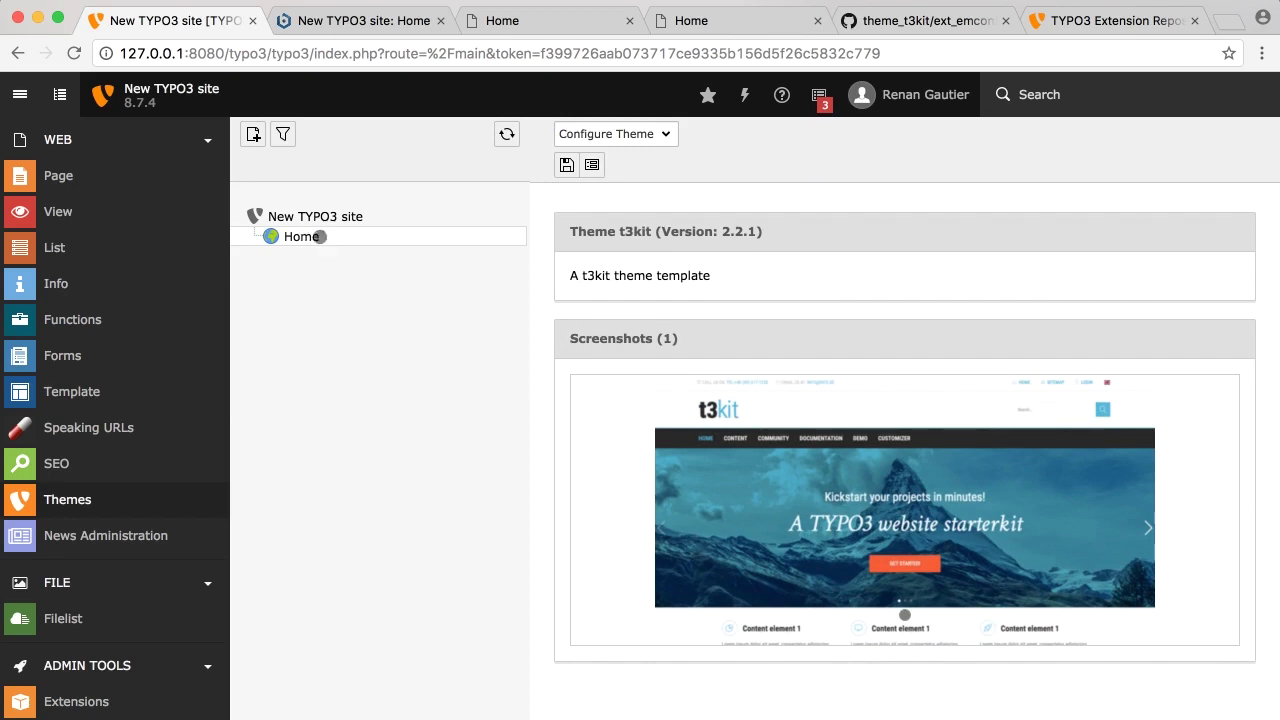
pyautogui.scroll(-1, 560, 630)
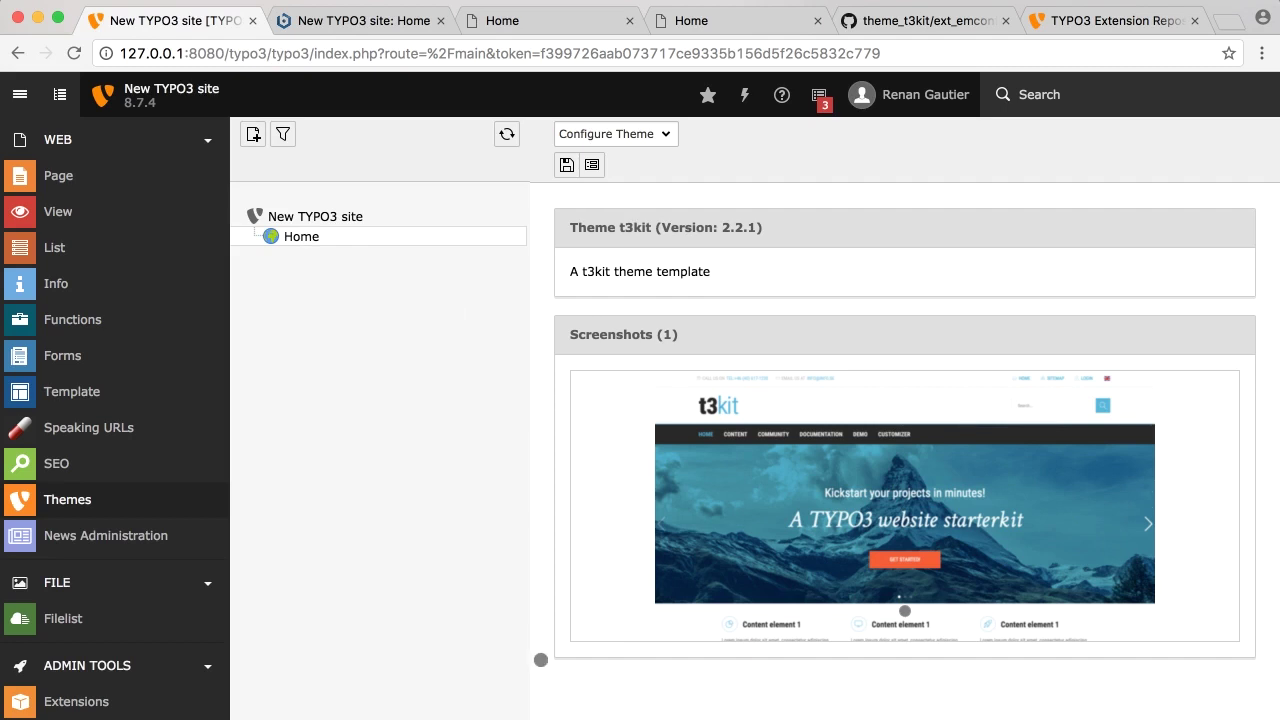
# Edit the Home page's appearance properties and set the backend layout for this page only to StartPage
pyautogui.rightClick(316, 237)
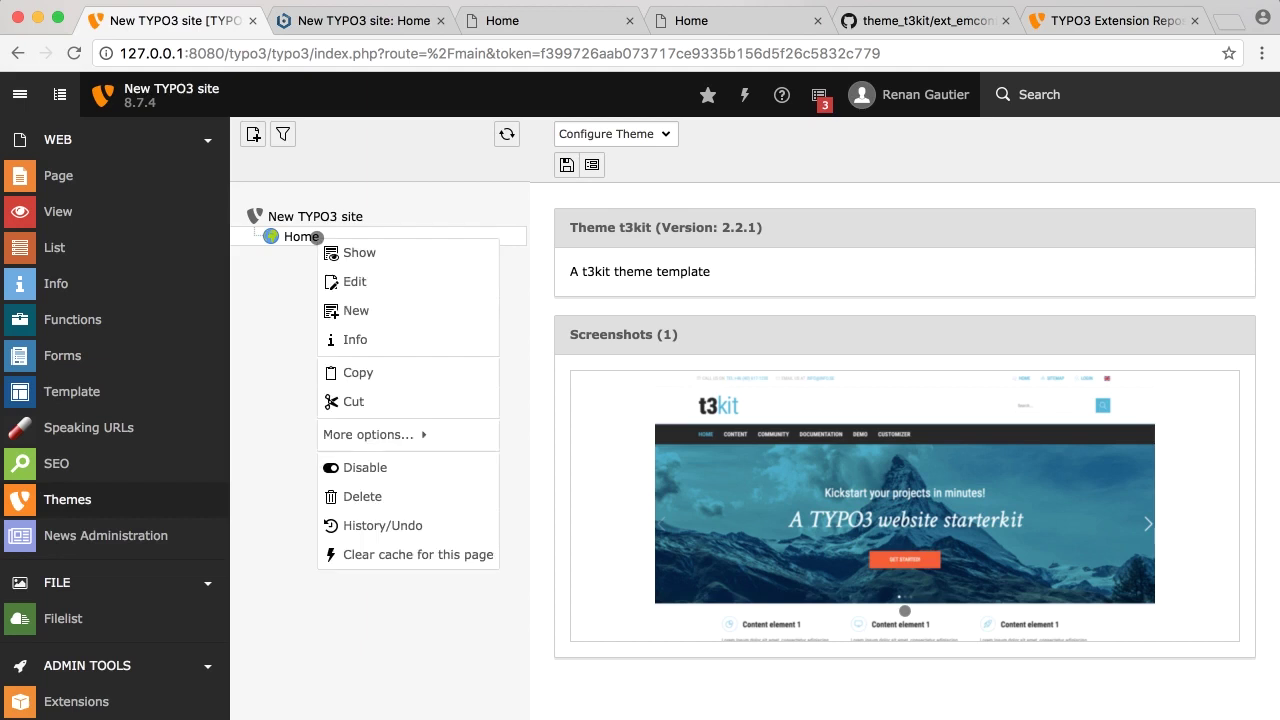
pyautogui.click(386, 282)
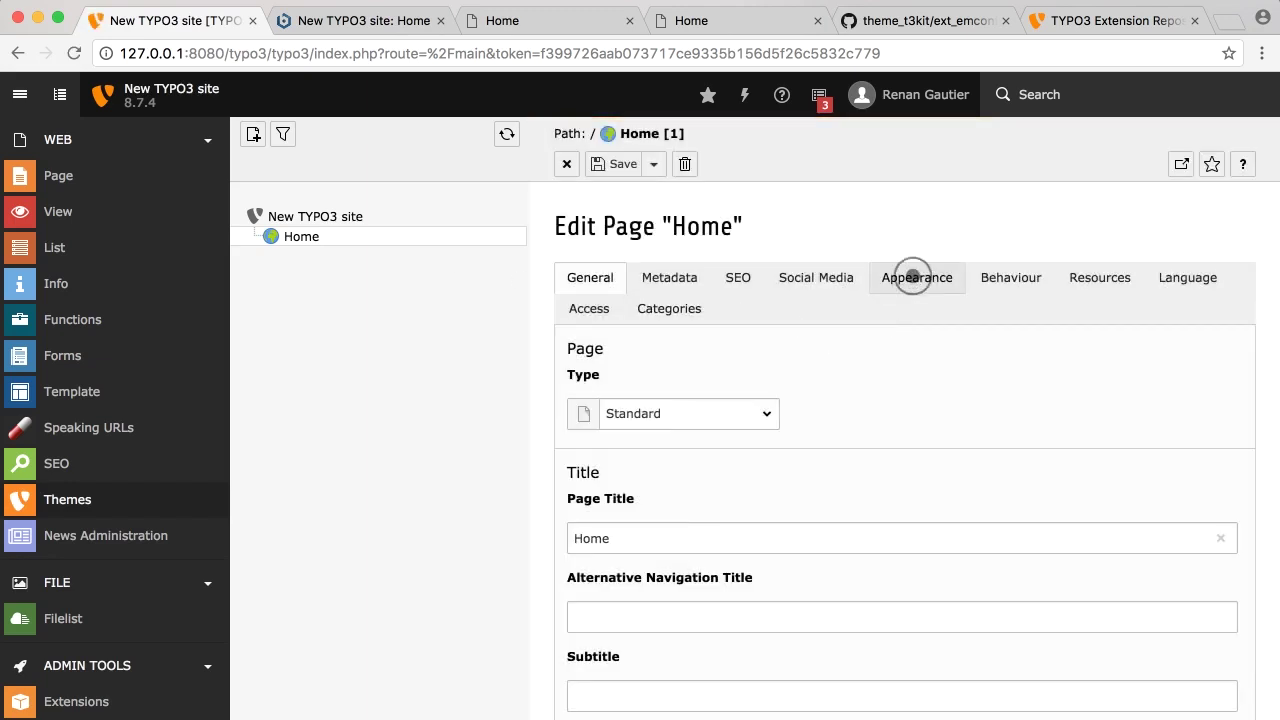
pyautogui.click(913, 277)
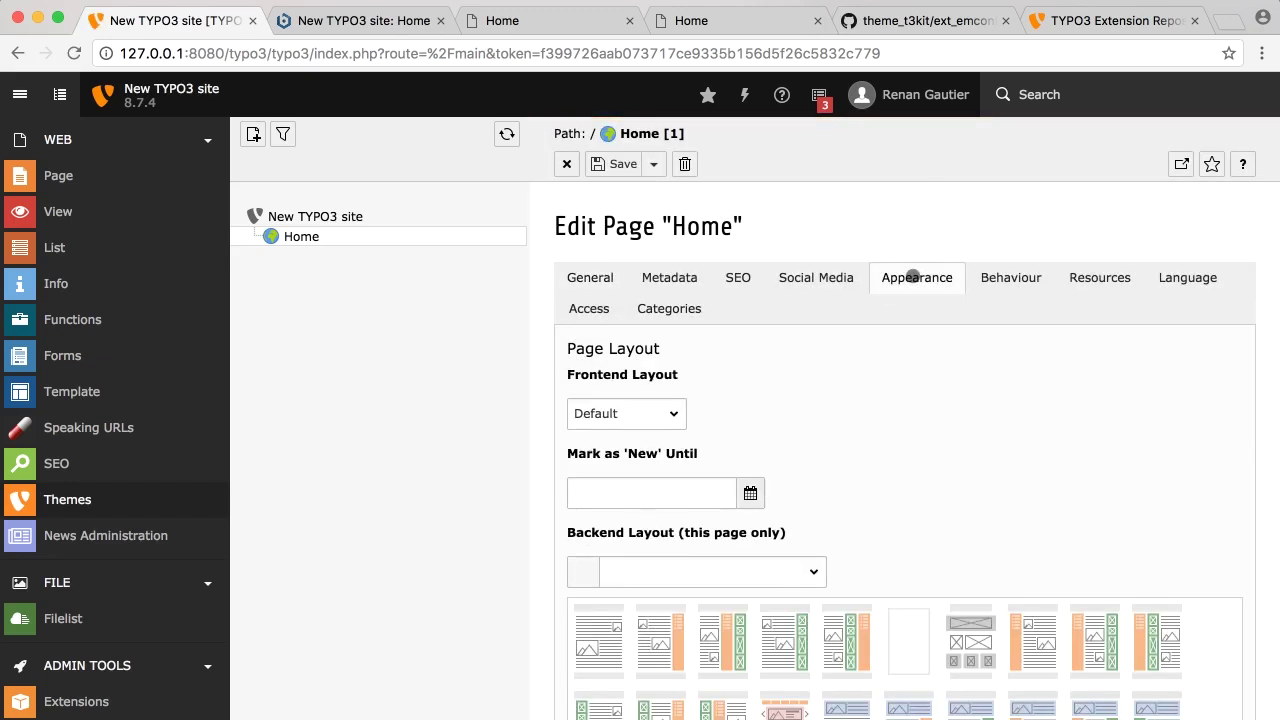
pyautogui.scroll(-3, 1214, 520)
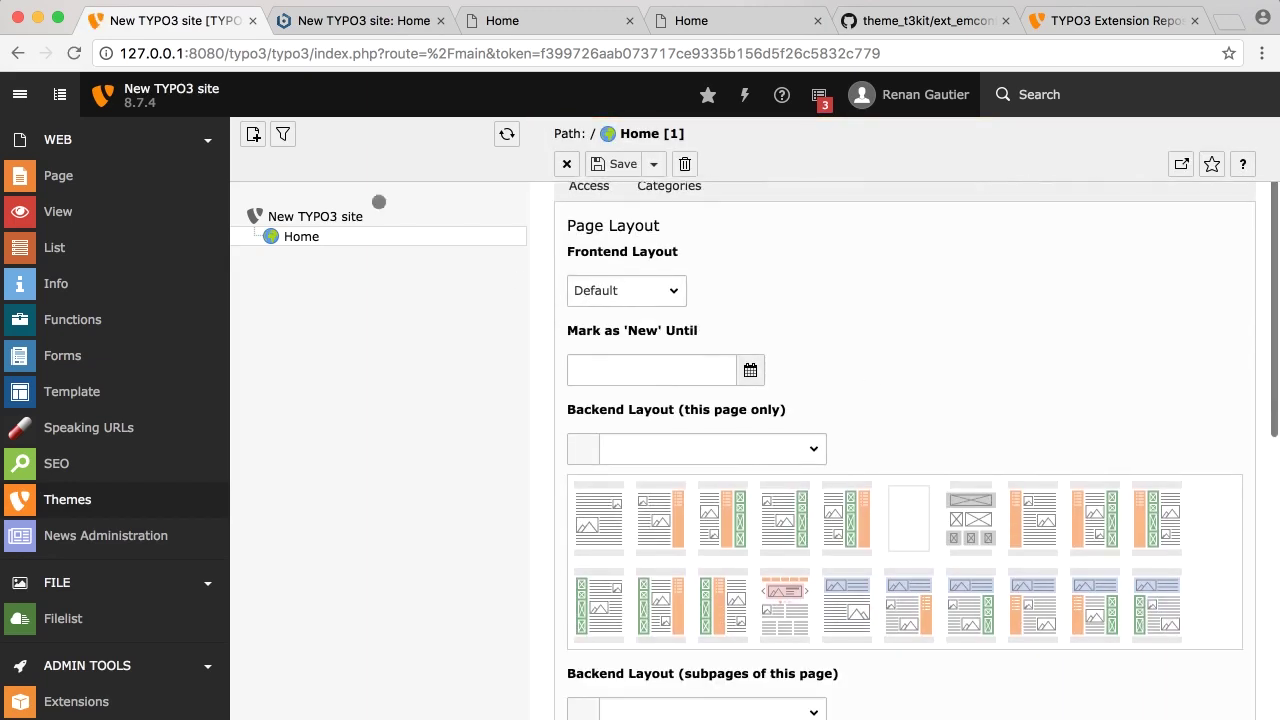
pyautogui.click(20, 94)
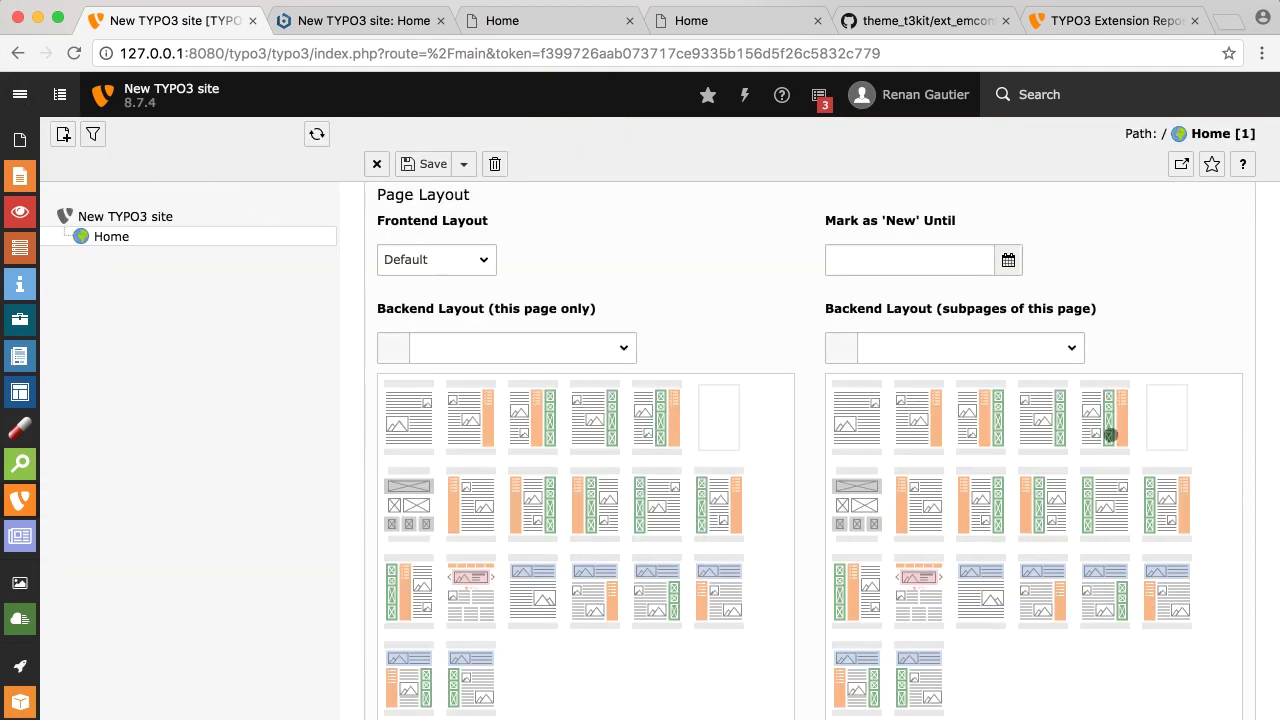
pyautogui.scroll(1, 1195, 333)
pyautogui.scroll(-2, 1195, 333)
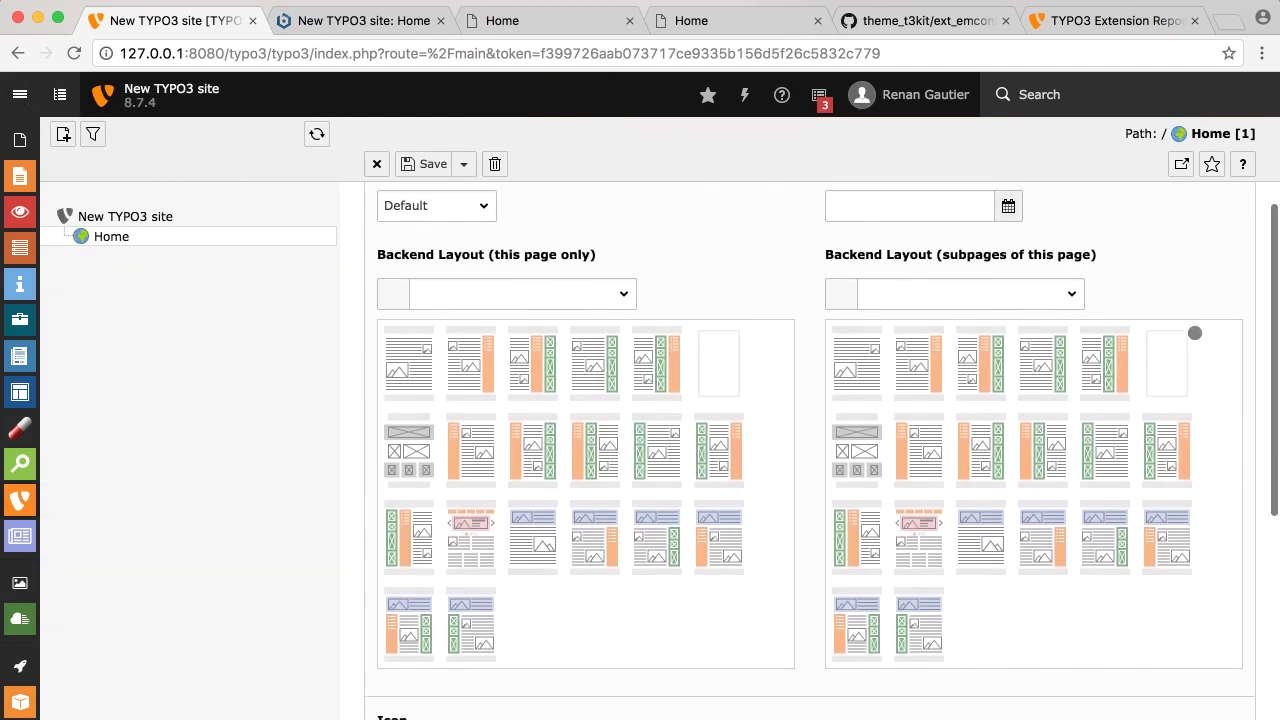
pyautogui.scroll(-1, 1195, 333)
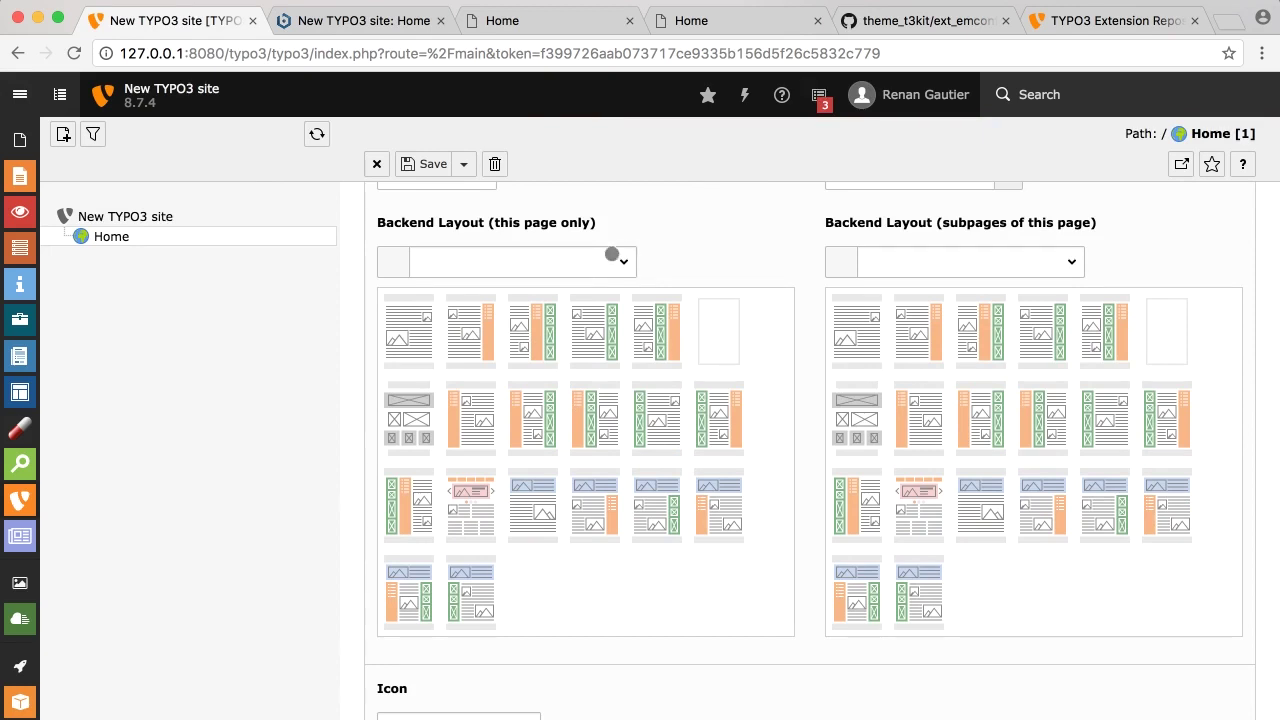
pyautogui.scroll(1, 1124, 239)
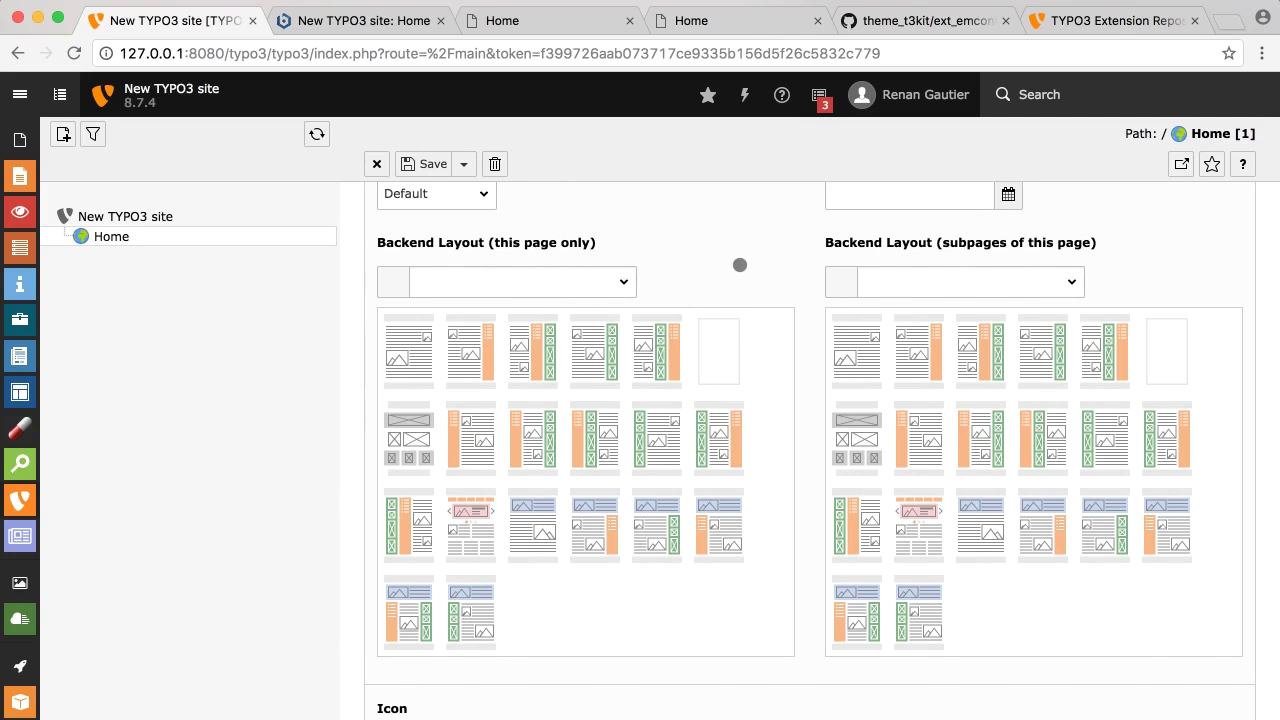
pyautogui.click(606, 282)
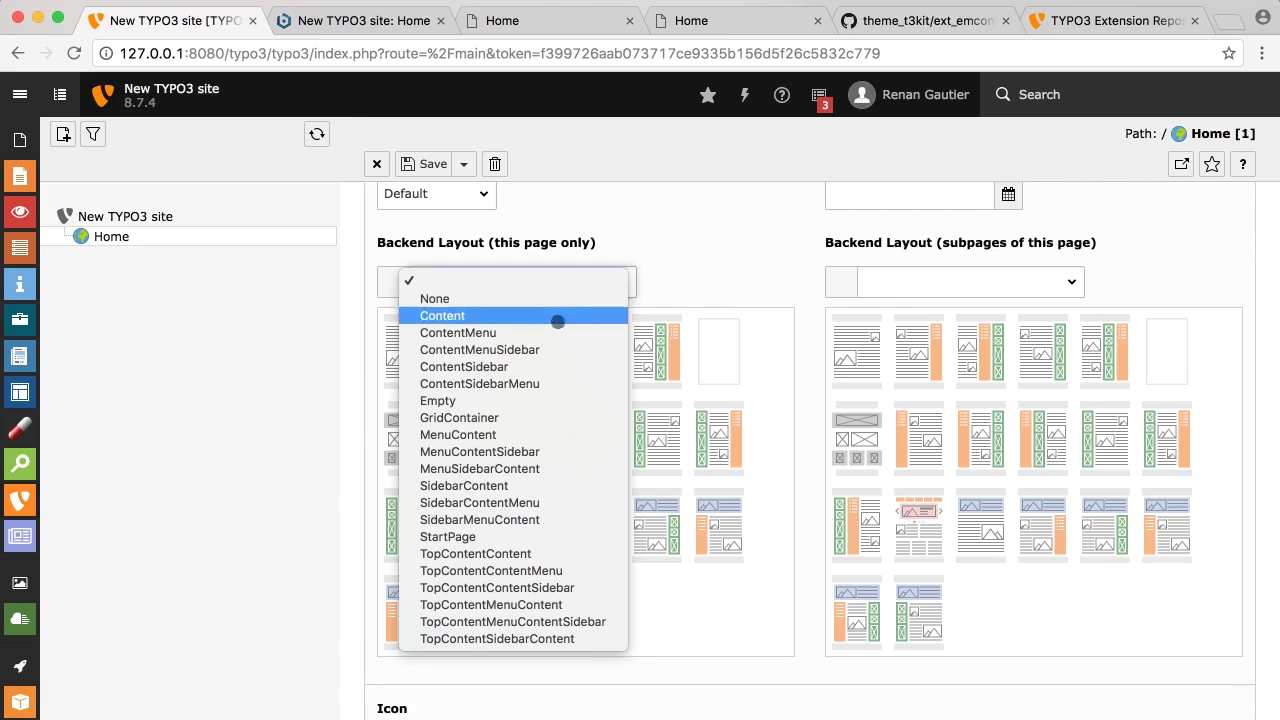
pyautogui.click(570, 537)
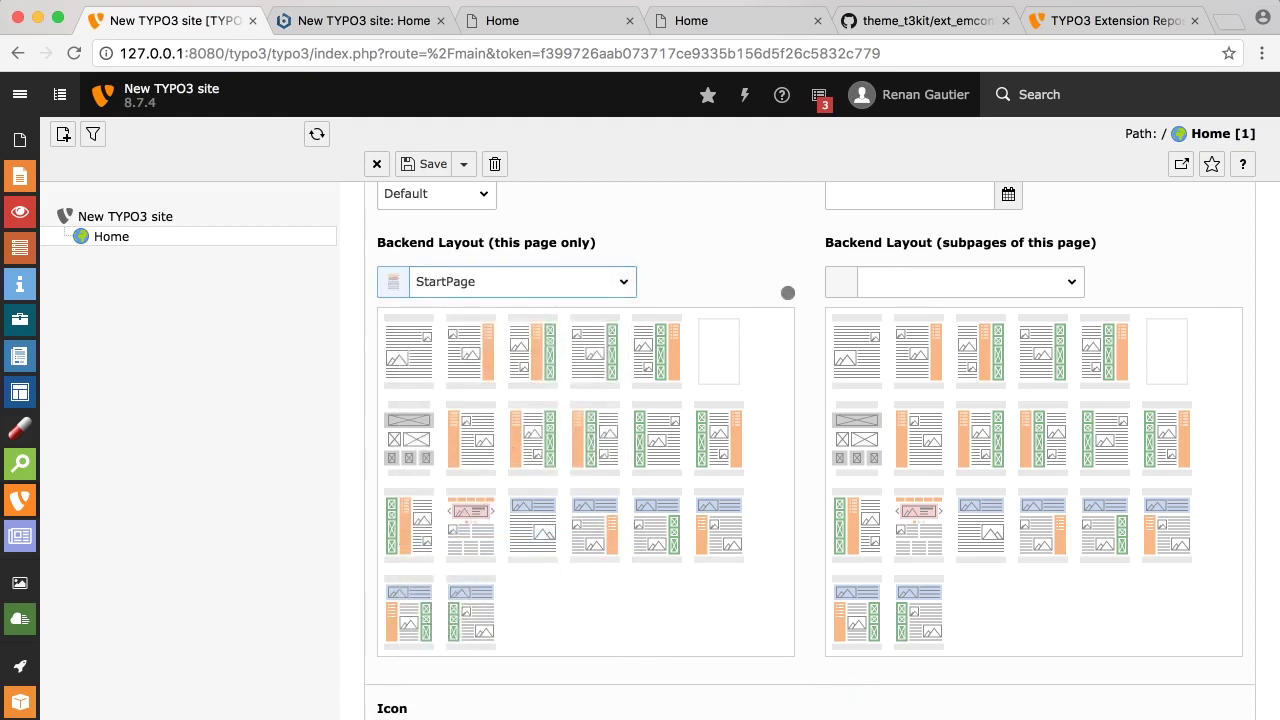
# Set the backend layout for Home's subpages to Content, then save and close the page properties
pyautogui.scroll(-1, 786, 291)
pyautogui.scroll(1, 786, 291)
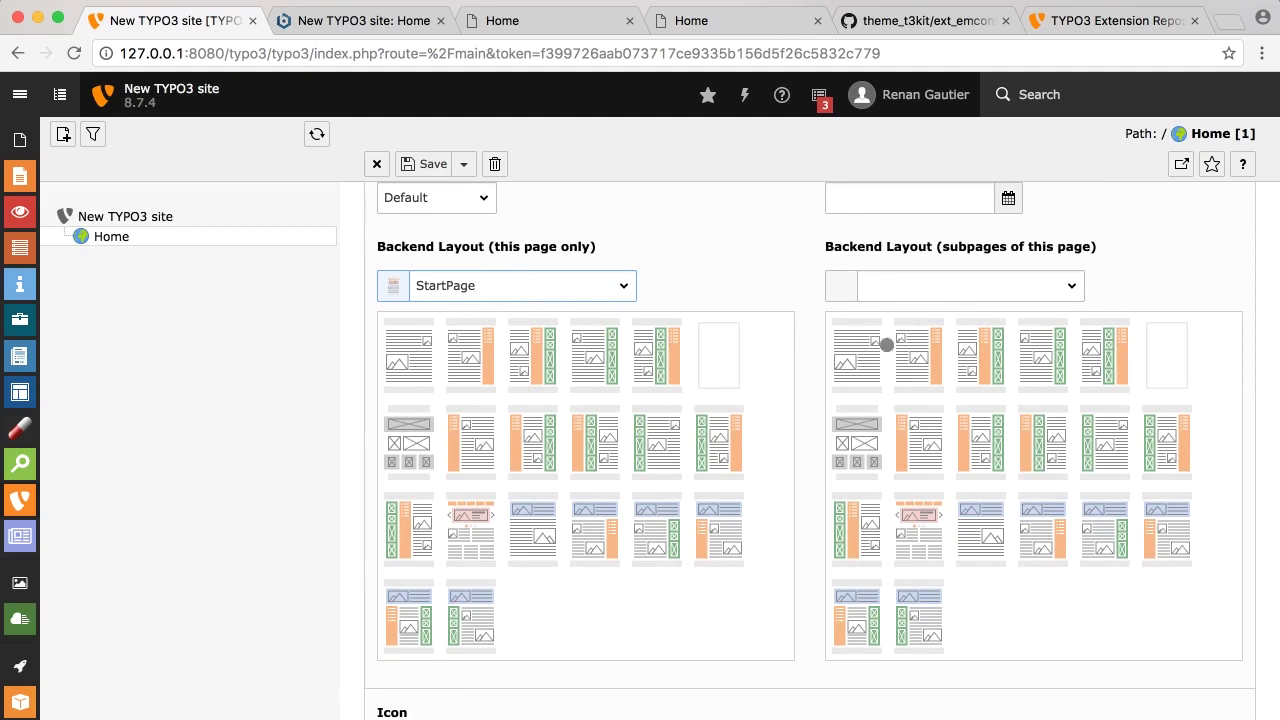
pyautogui.click(852, 363)
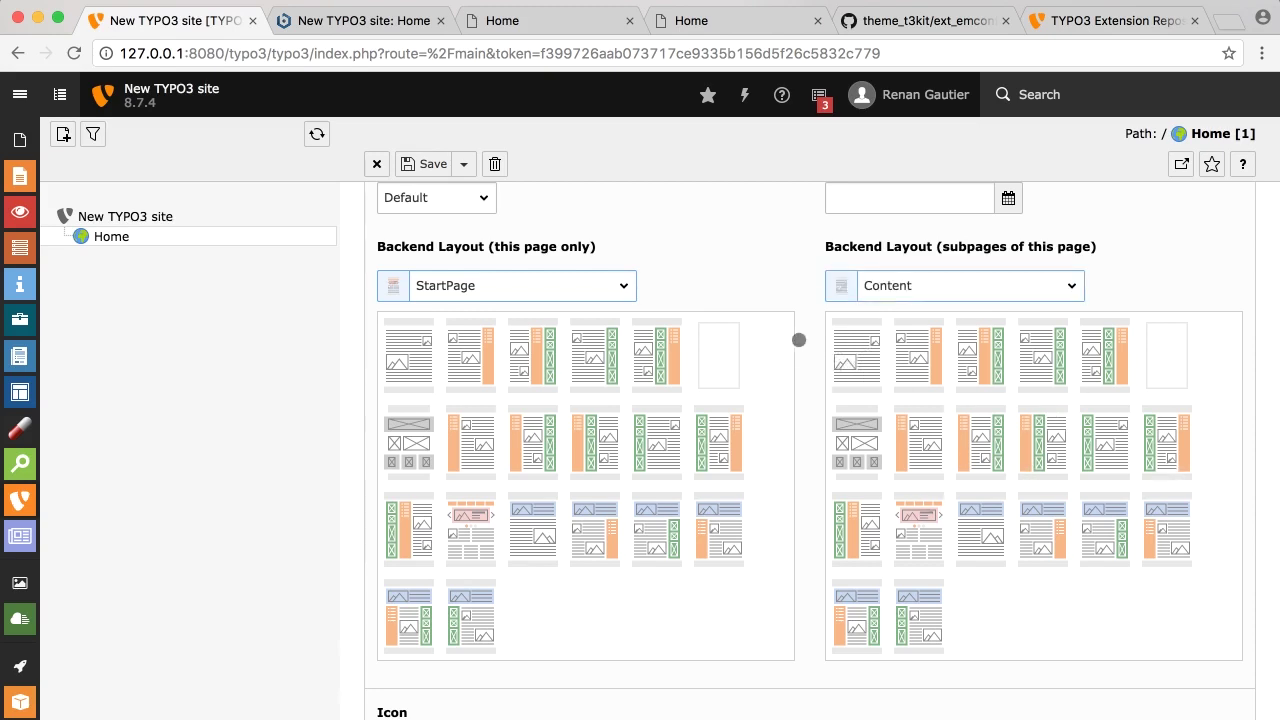
pyautogui.scroll(3, 806, 346)
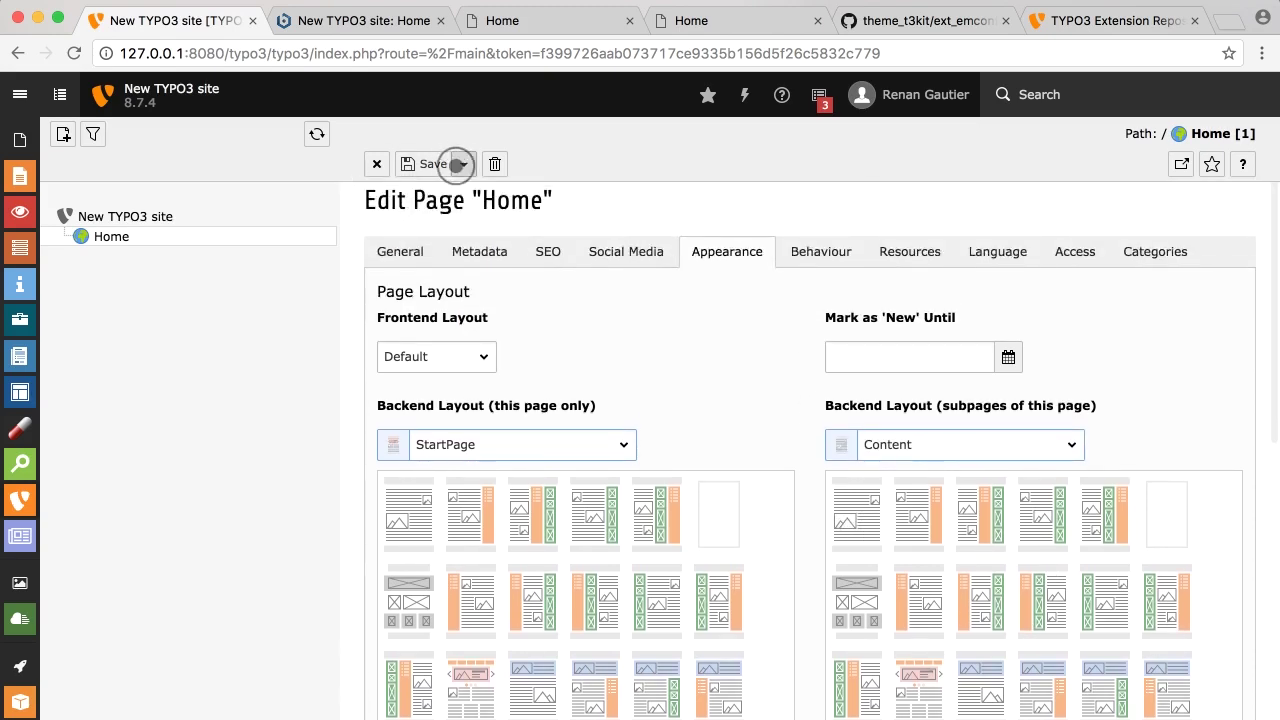
pyautogui.click(463, 164)
pyautogui.click(459, 224)
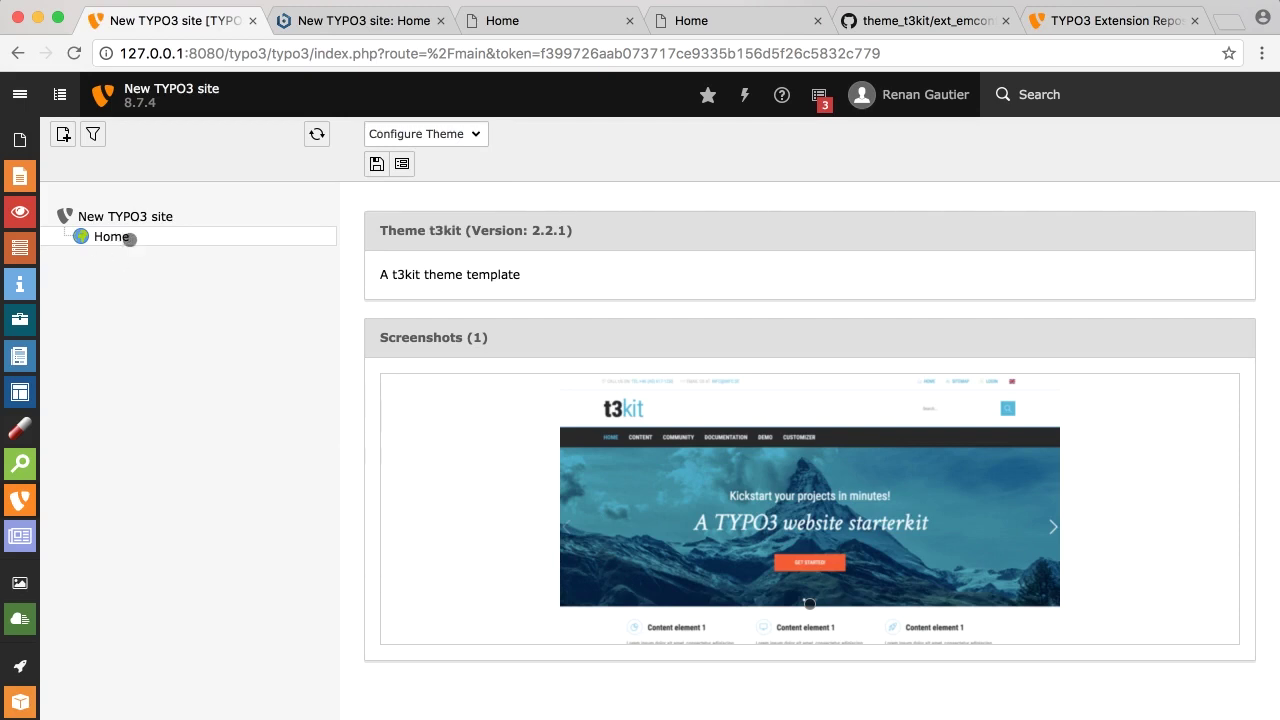
# Show Home in the Page module, update its SEO content analysis and expand the detailed results
pyautogui.click(19, 92)
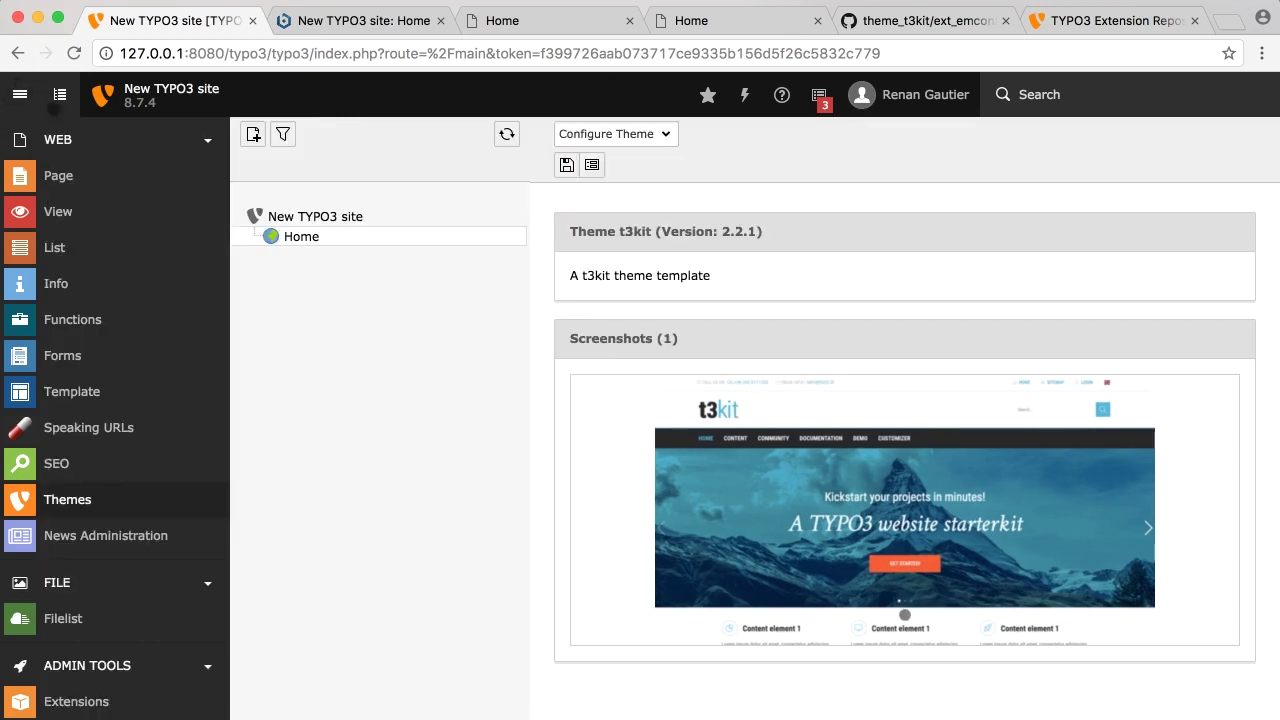
pyautogui.click(116, 182)
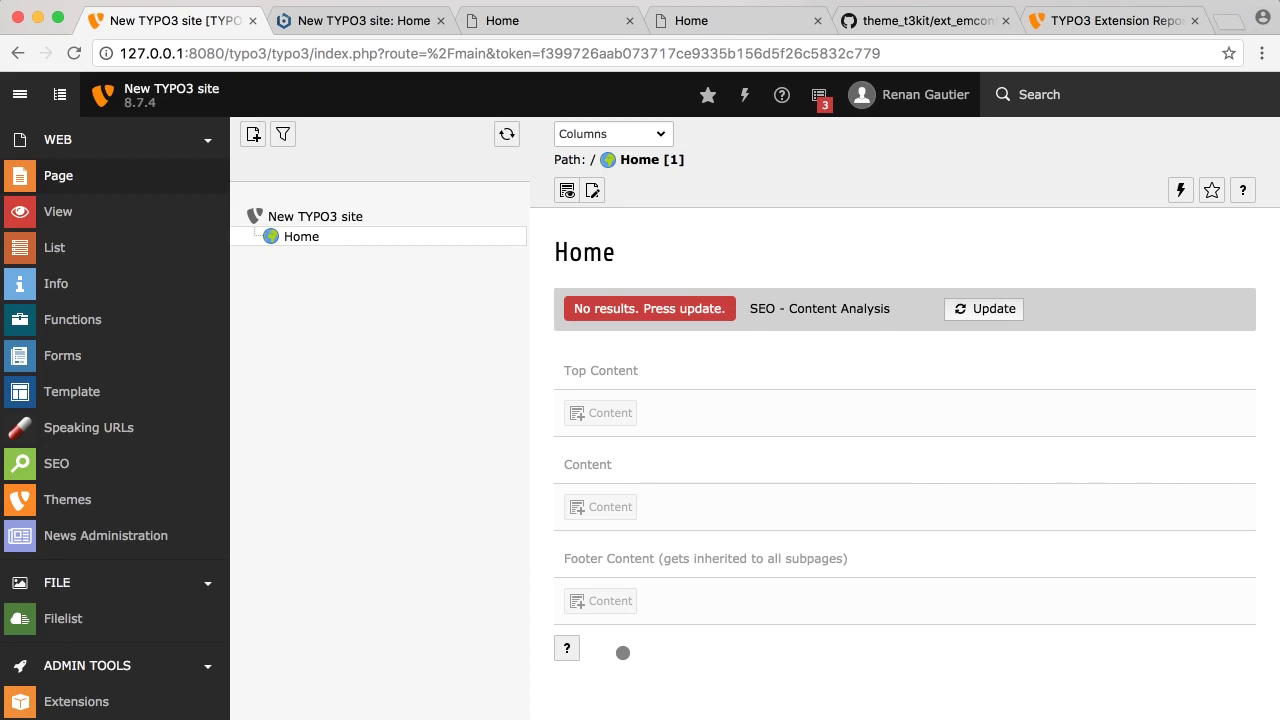
pyautogui.click(983, 312)
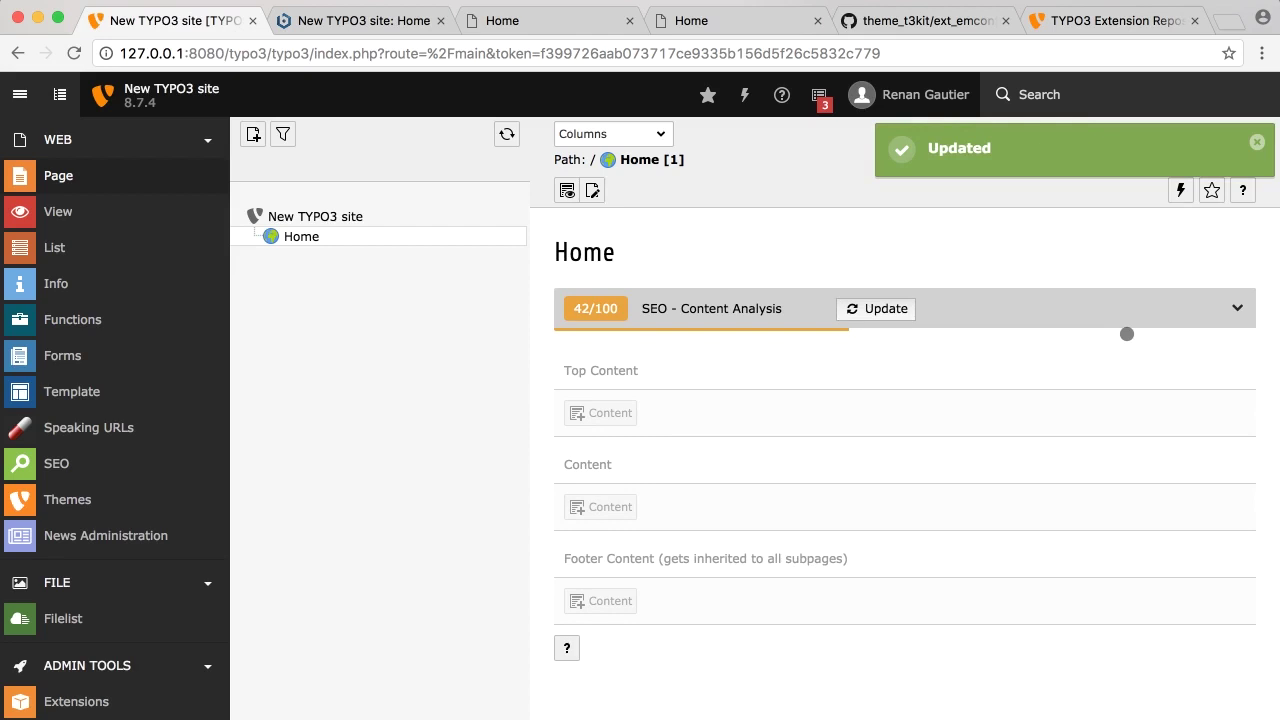
pyautogui.click(1237, 305)
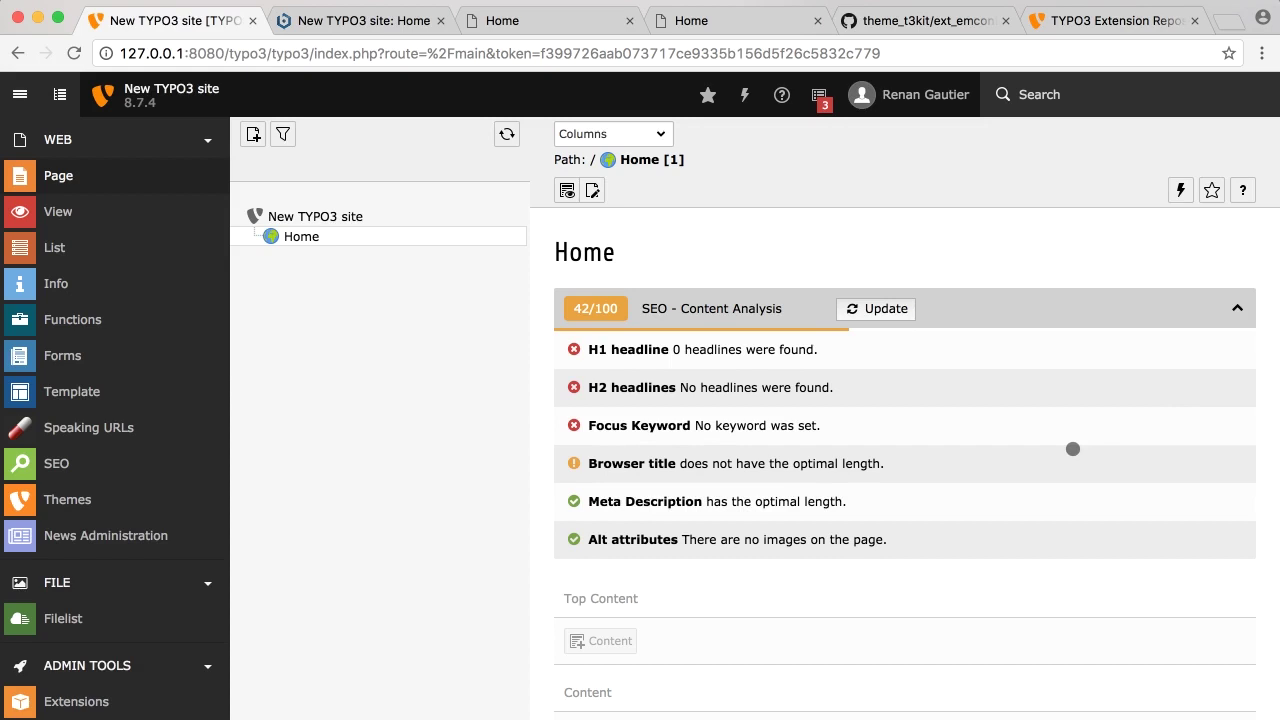
pyautogui.scroll(-3, 1073, 449)
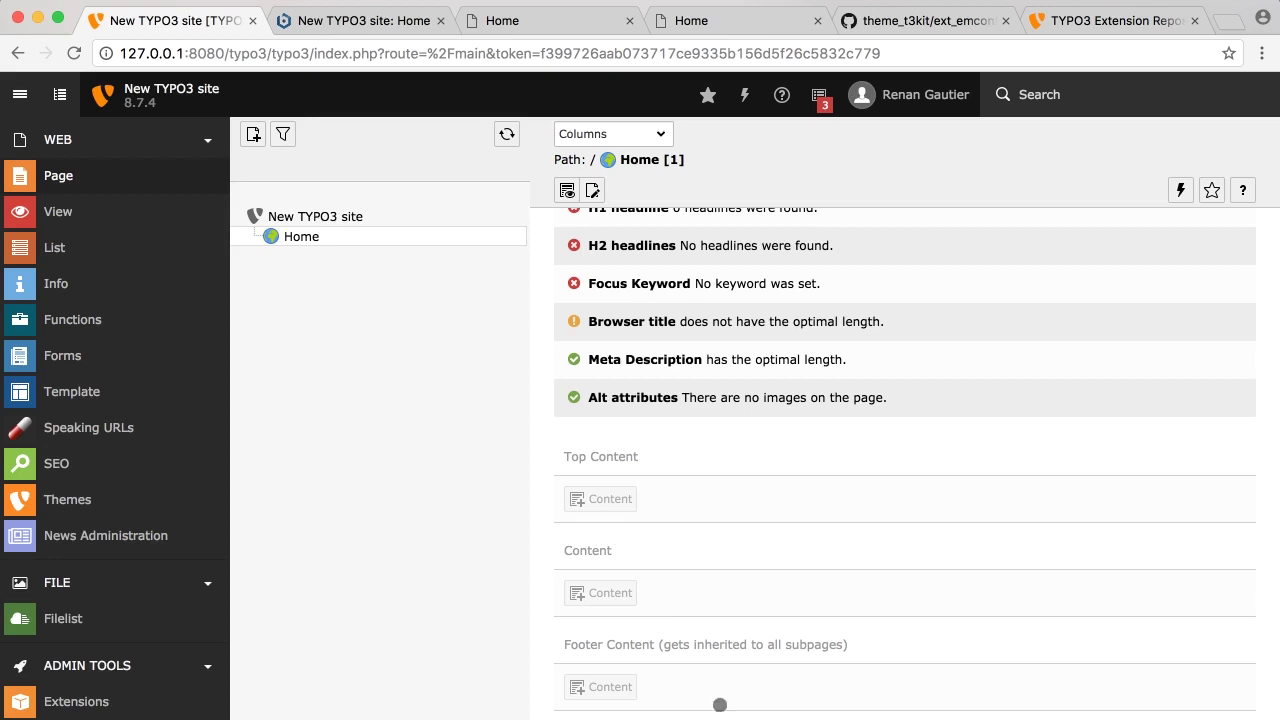
# View the Home page in the frontend and return to the TYPO3 backend
pyautogui.rightClick(315, 237)
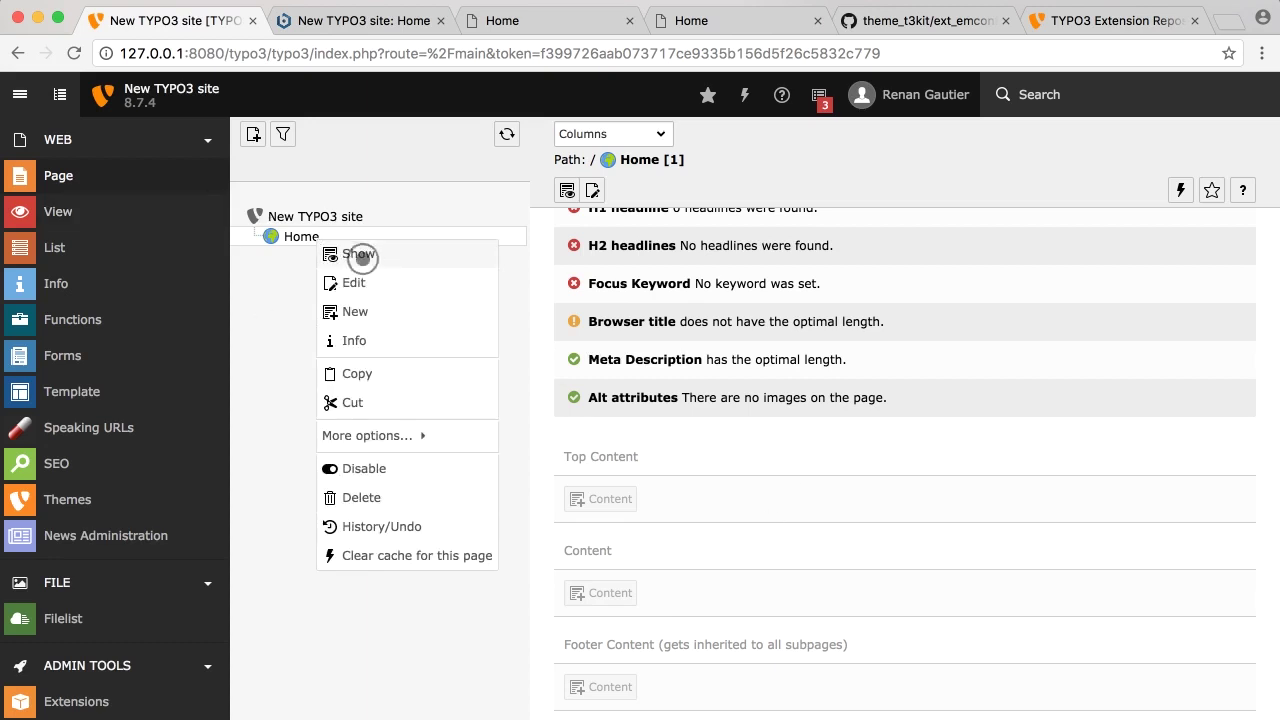
pyautogui.click(362, 254)
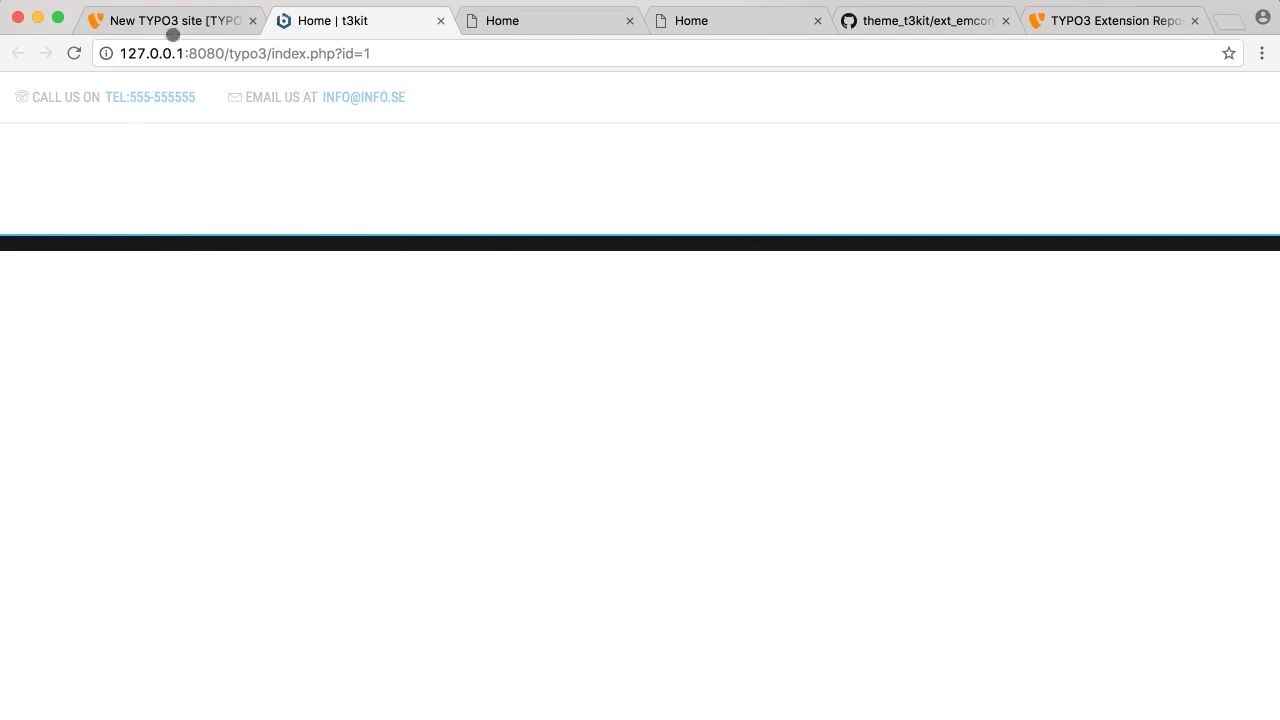
pyautogui.click(175, 22)
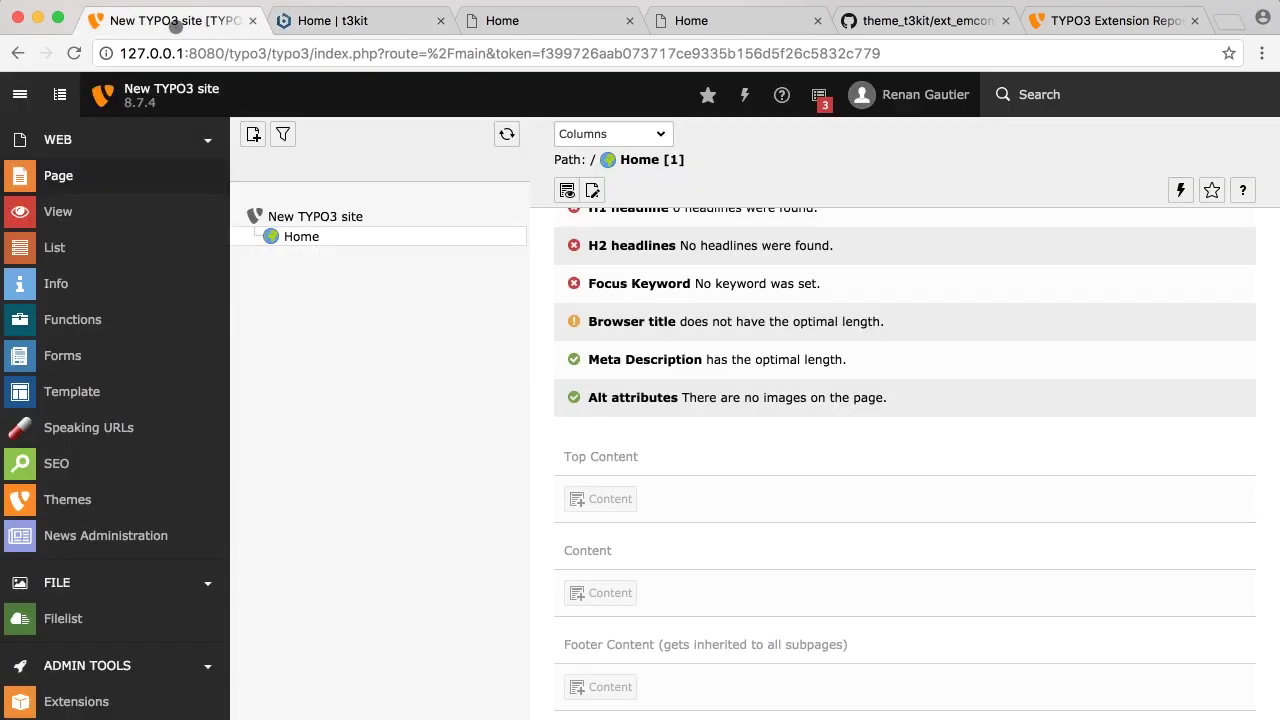
# Start creating multiple pages under Home, naming page 1 Accueil and page 2 Contenu 1, both of type Standard
pyautogui.click(121, 327)
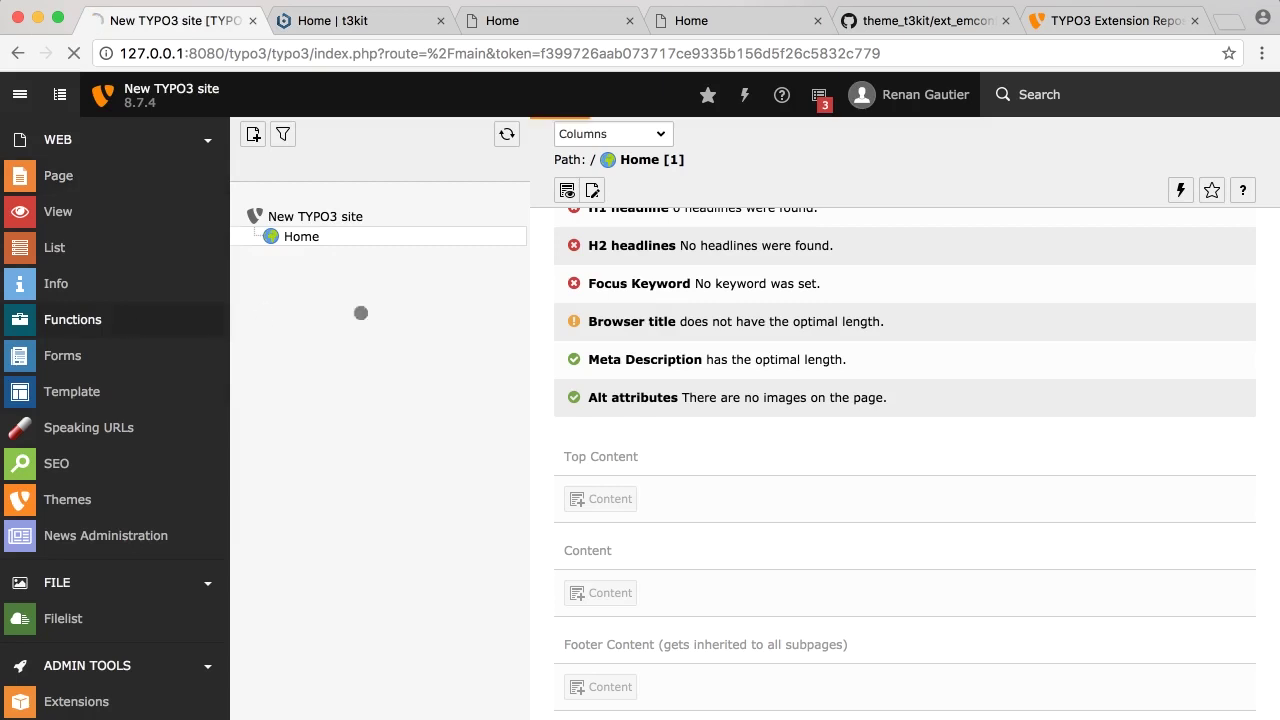
pyautogui.click(686, 369)
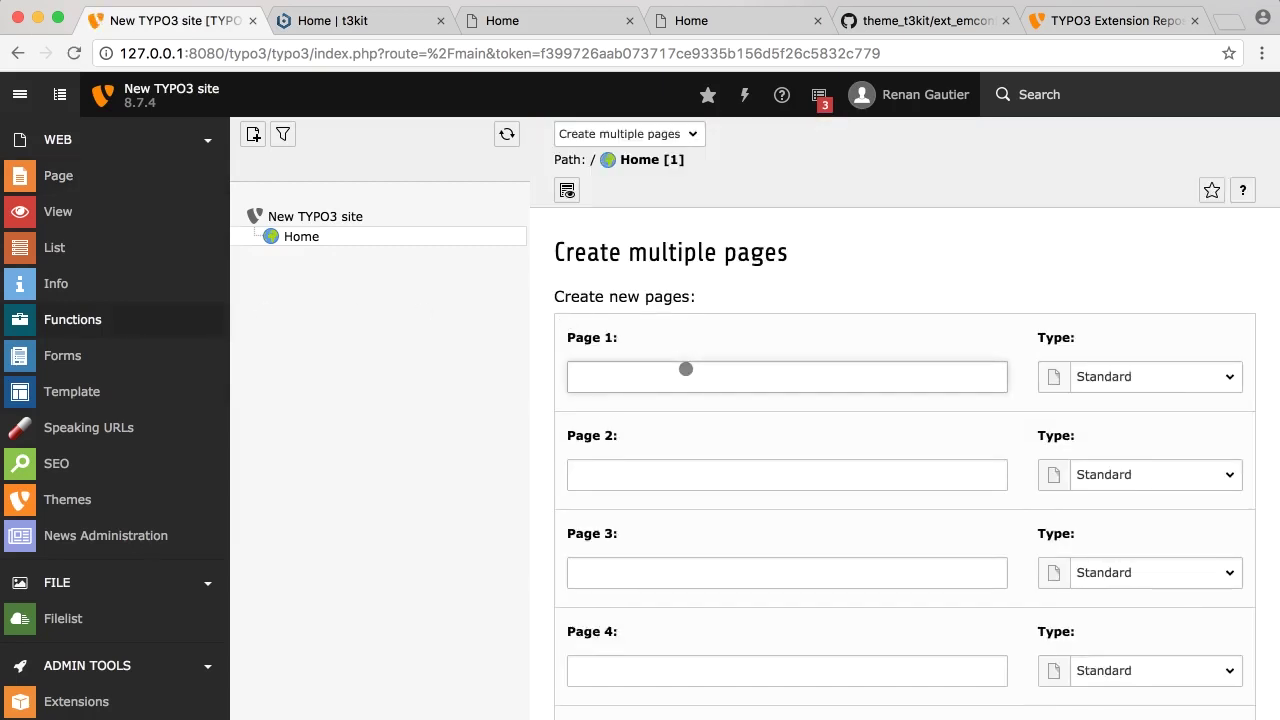
pyautogui.write('Accueil')
pyautogui.click(1135, 376)
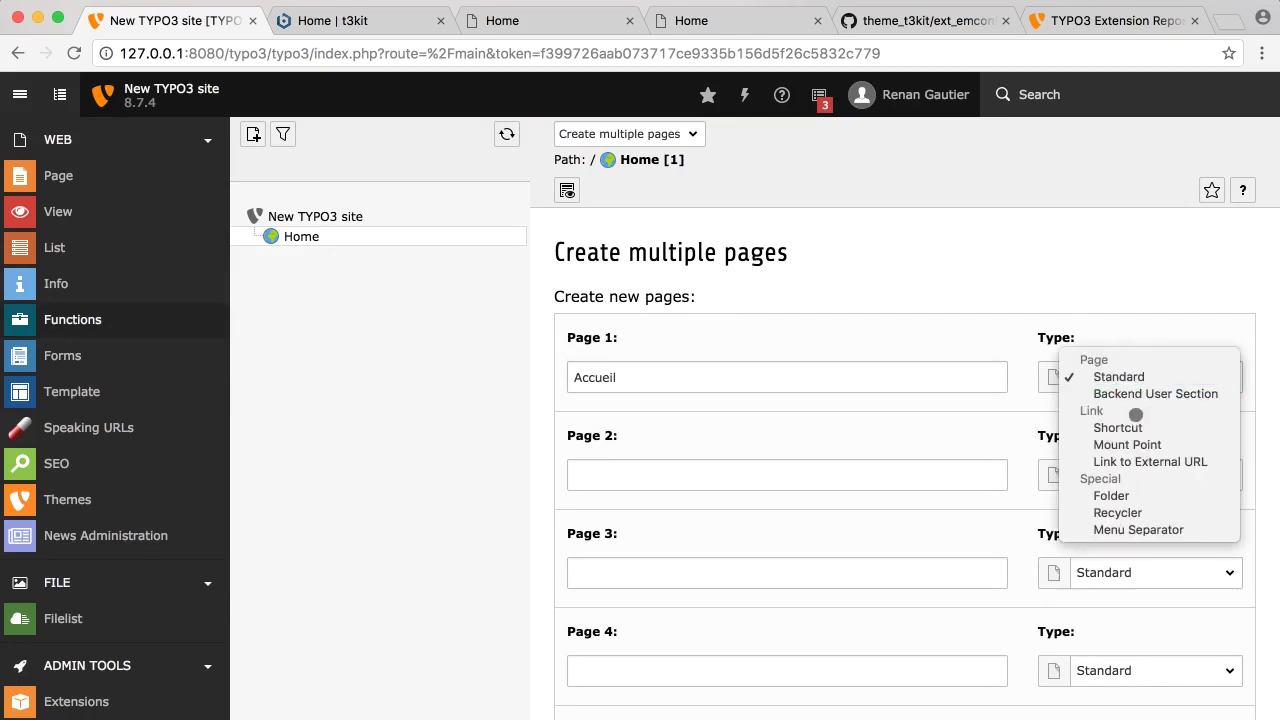
pyautogui.click(986, 414)
pyautogui.click(694, 484)
pyautogui.write('Co')
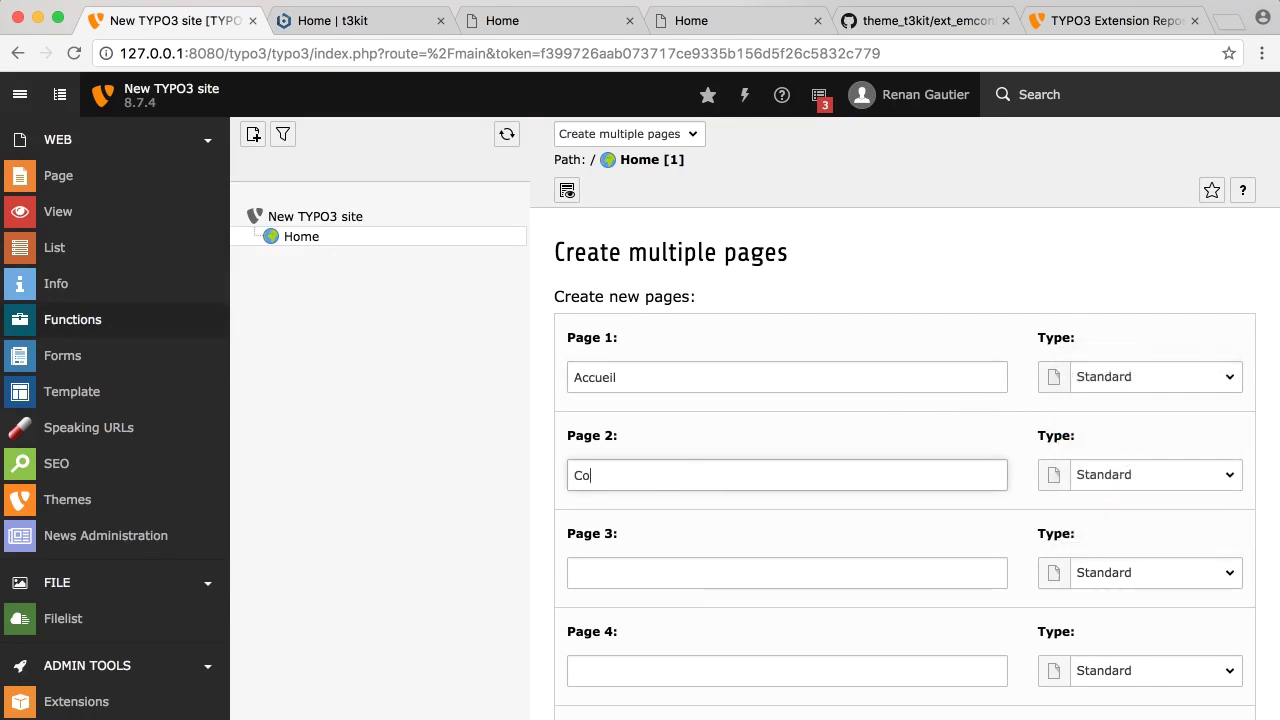
pyautogui.write('ntenu 1')
# Name page 3 Contenu 2 and page 4 Contact, and create the new pages under Home
pyautogui.press('Tab')
pyautogui.press('Tab')
pyautogui.write('Contenu 2')
pyautogui.press('Tab')
pyautogui.press('Tab')
pyautogui.write('Contact')
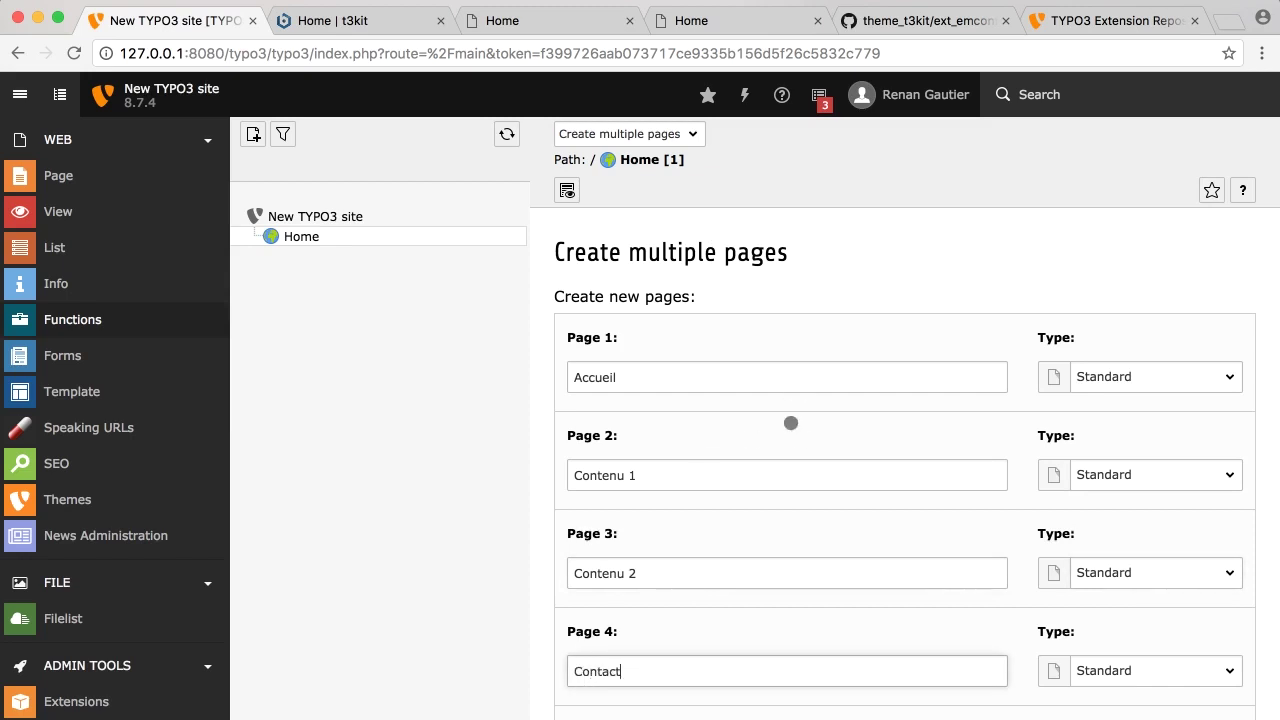
pyautogui.scroll(-5, 791, 423)
pyautogui.click(600, 689)
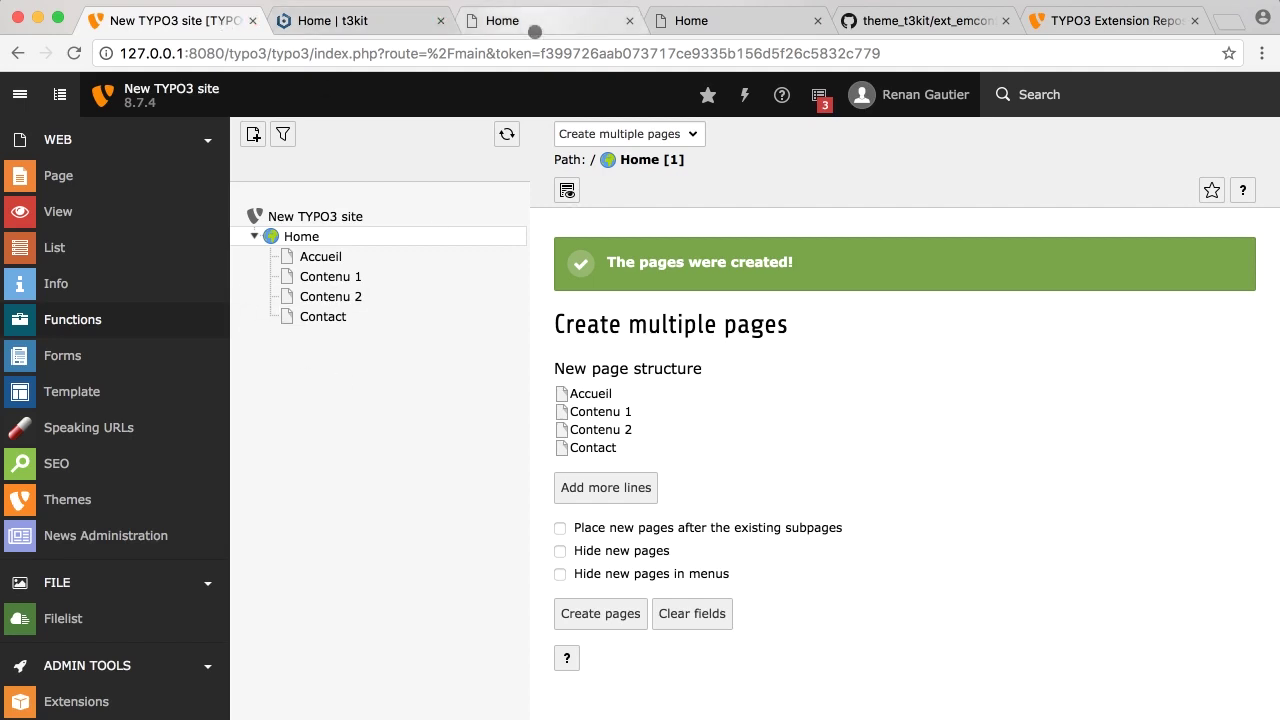
# Check the navigation menu on the frontend Home page, try the Contenu 1 link and return to the backend
pyautogui.click(333, 21)
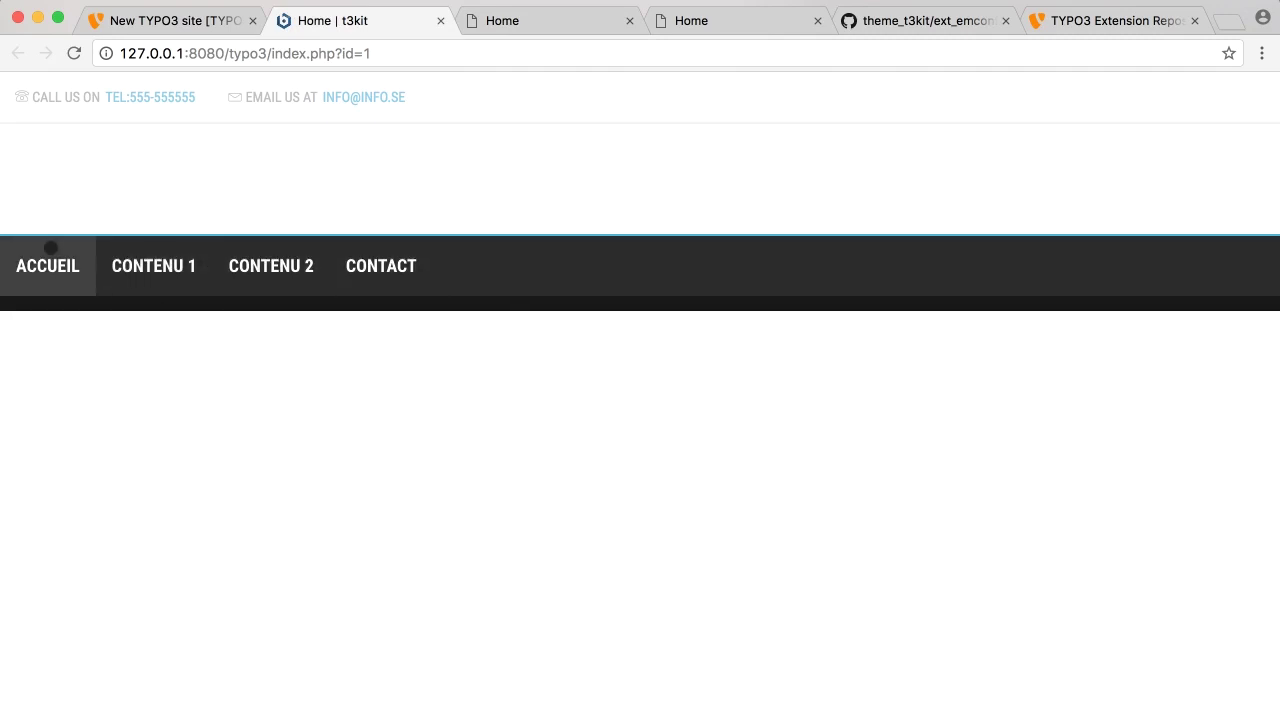
pyautogui.click(154, 266)
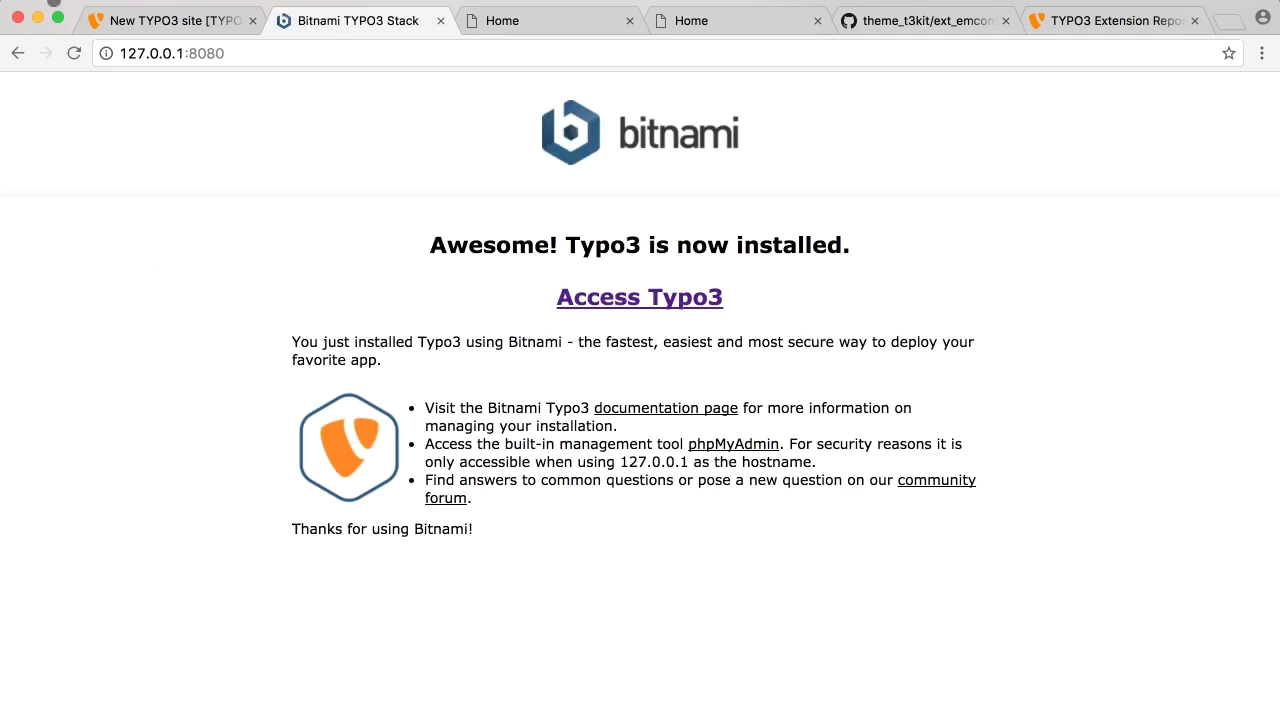
pyautogui.click(16, 53)
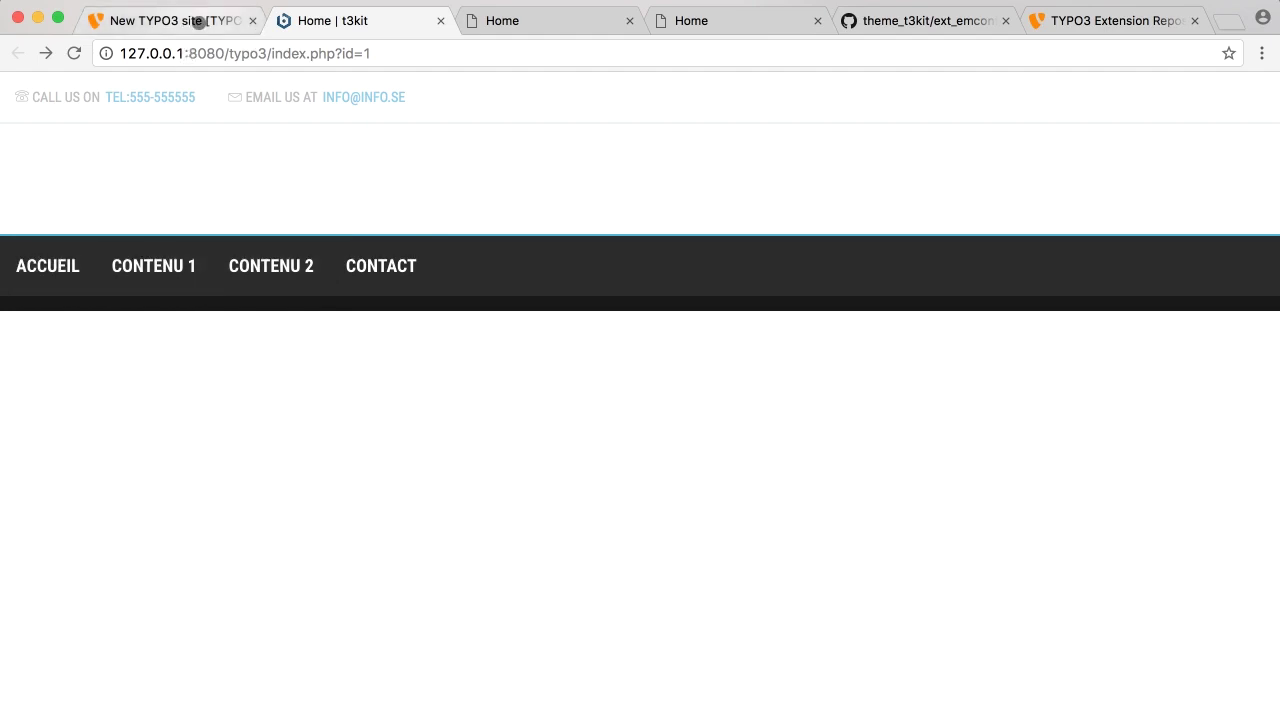
pyautogui.click(196, 21)
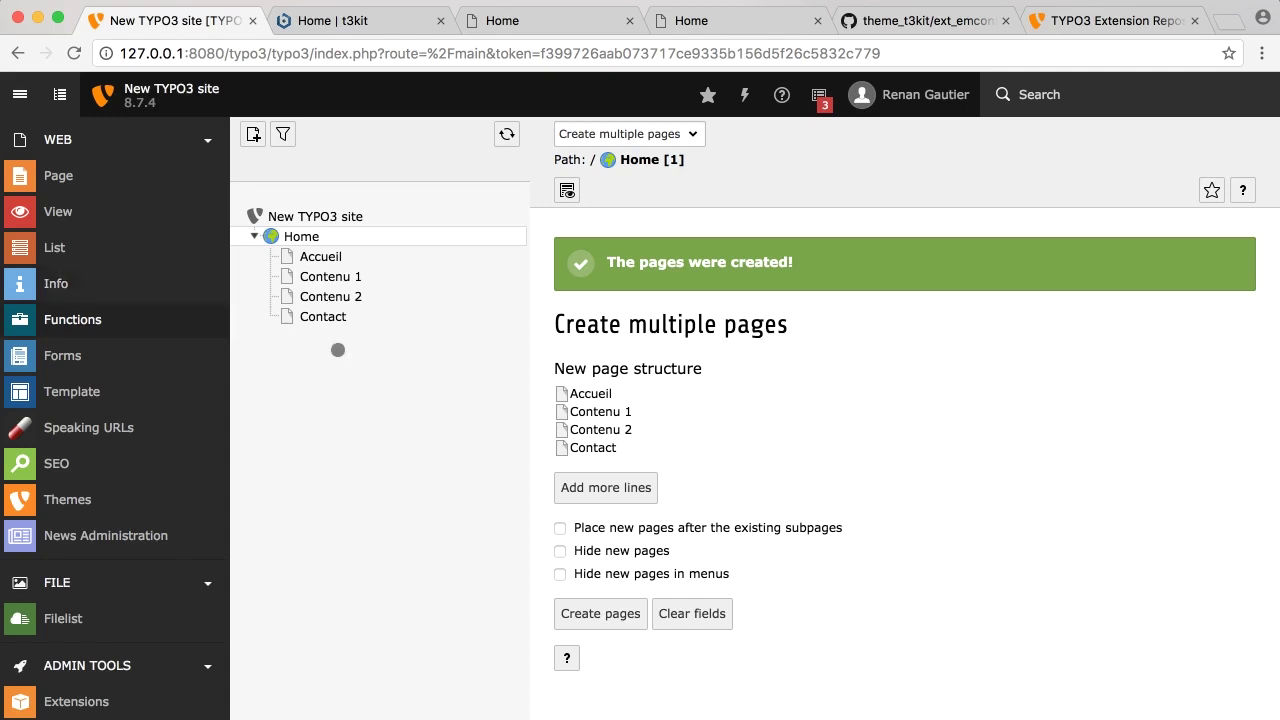
# Create a new Text & Images content element in the Content column of the Home page
pyautogui.click(58, 177)
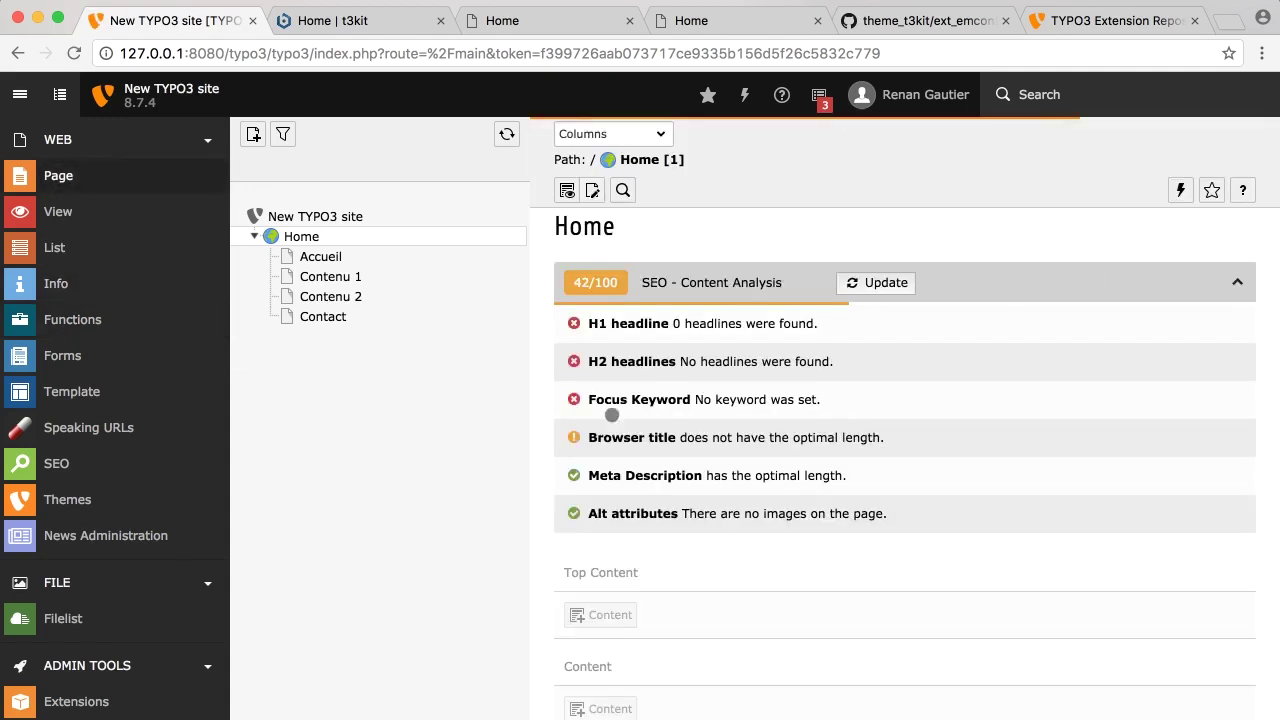
pyautogui.scroll(-3, 766, 663)
pyautogui.click(609, 596)
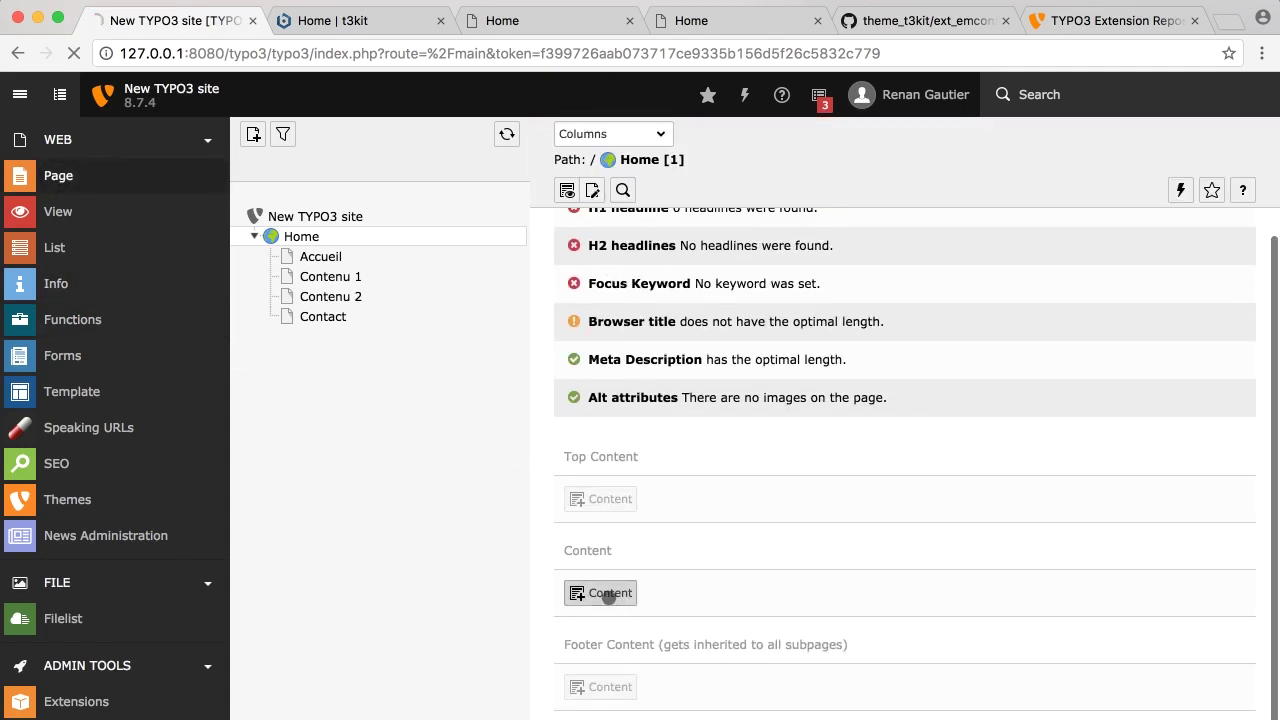
pyautogui.scroll(-1, 930, 485)
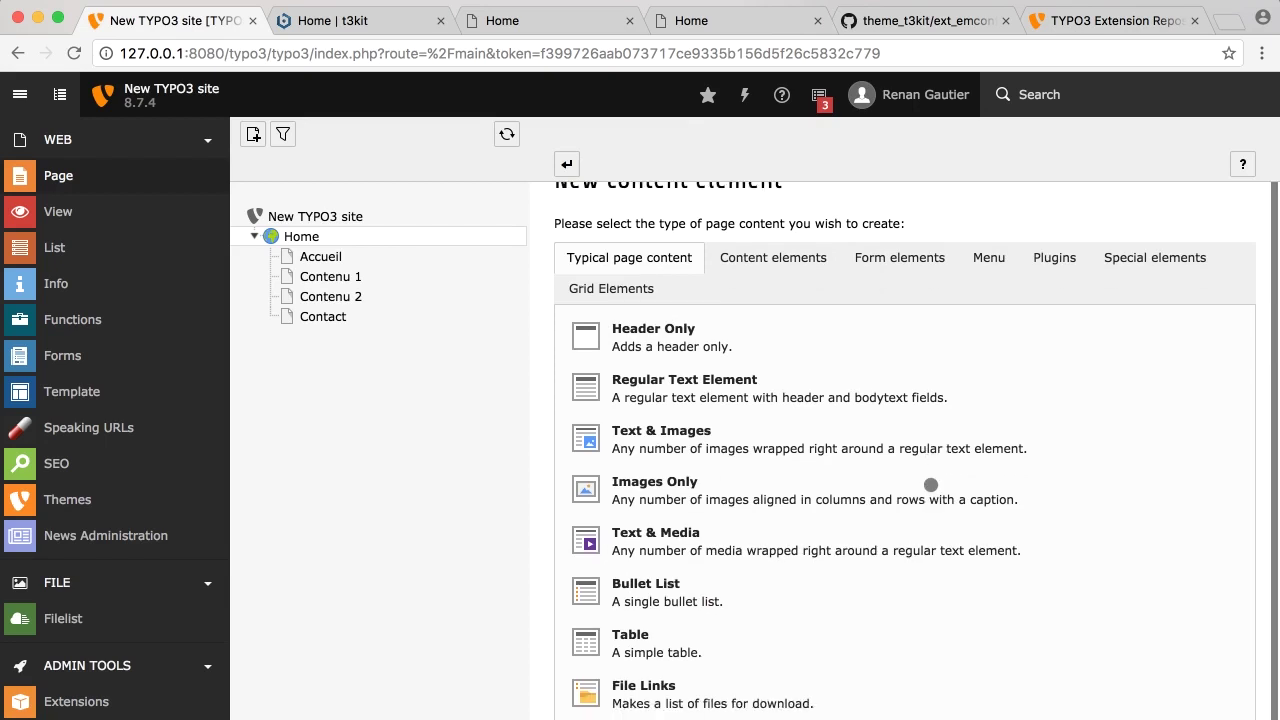
pyautogui.click(670, 432)
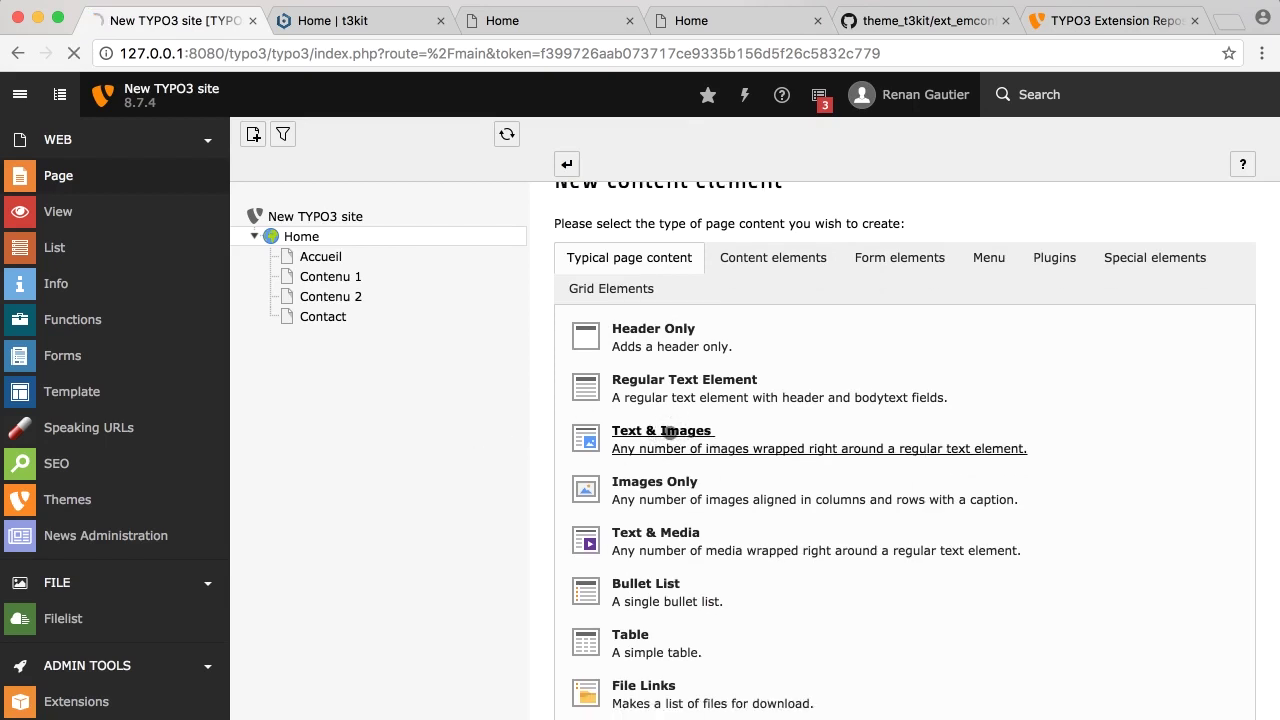
pyautogui.scroll(-4, 865, 567)
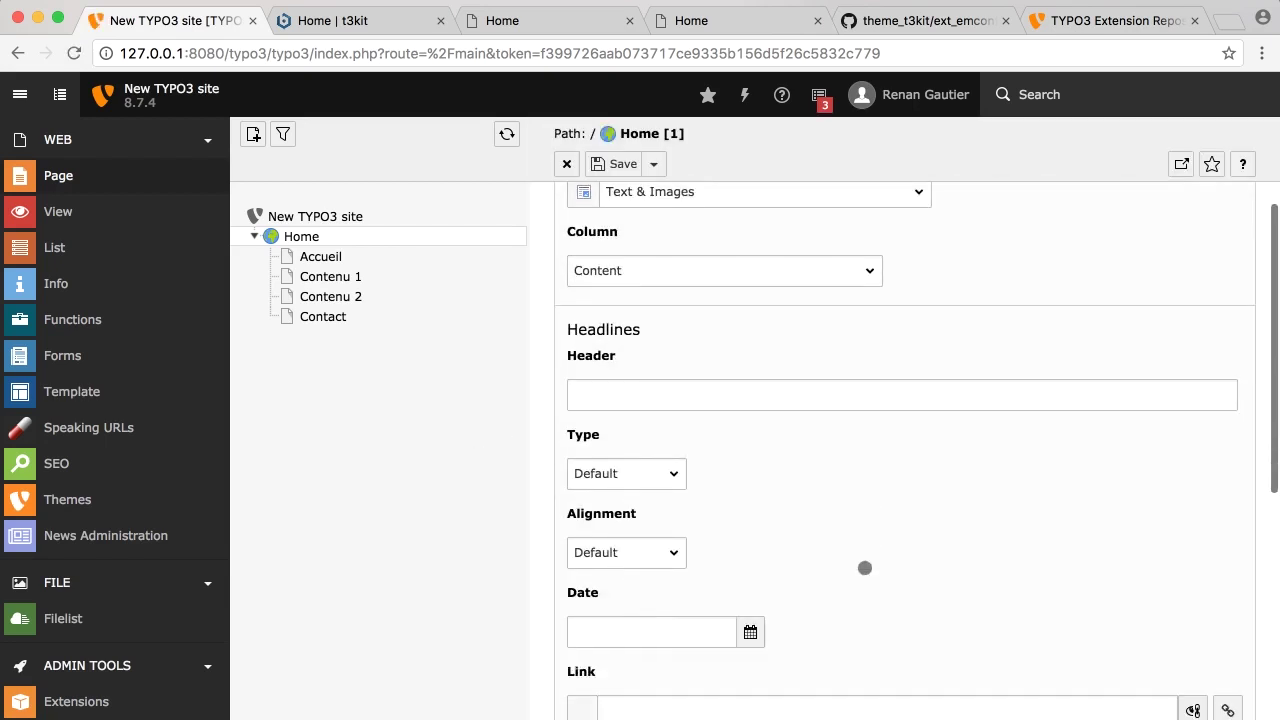
# Change the new content element's type to Text & Media and accept the form refresh
pyautogui.scroll(1, 863, 566)
pyautogui.click(899, 251)
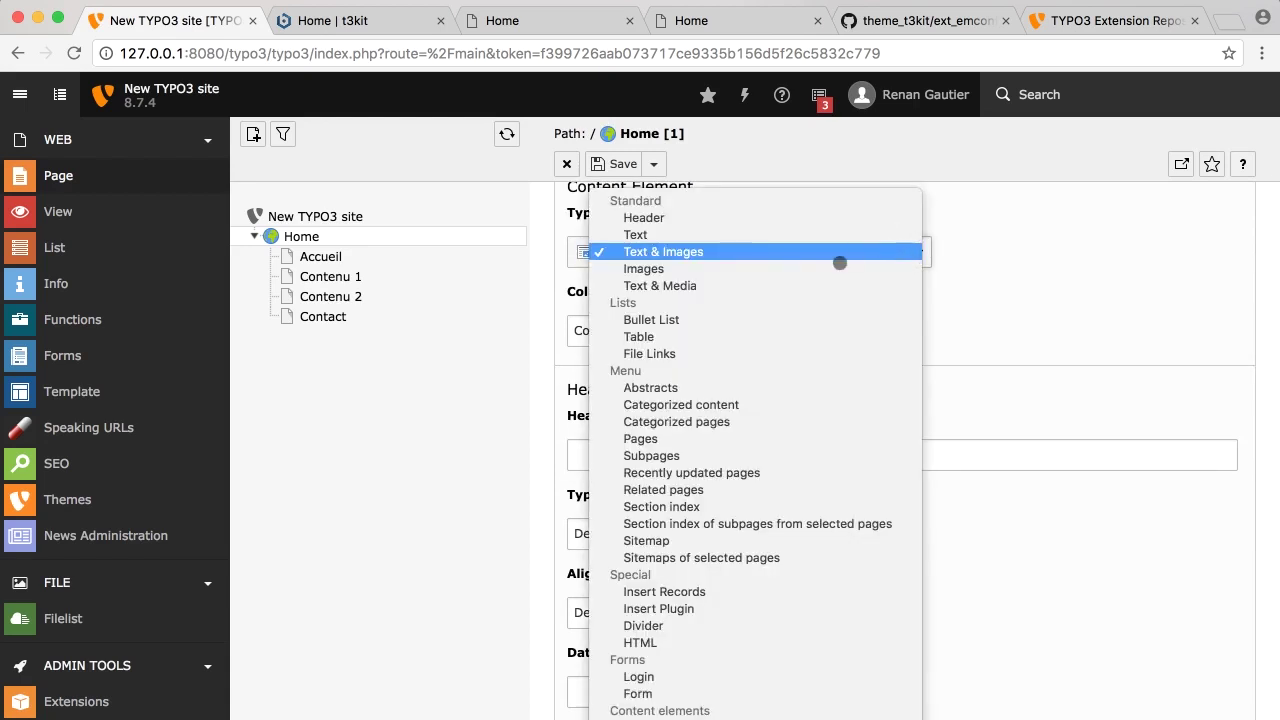
pyautogui.click(685, 286)
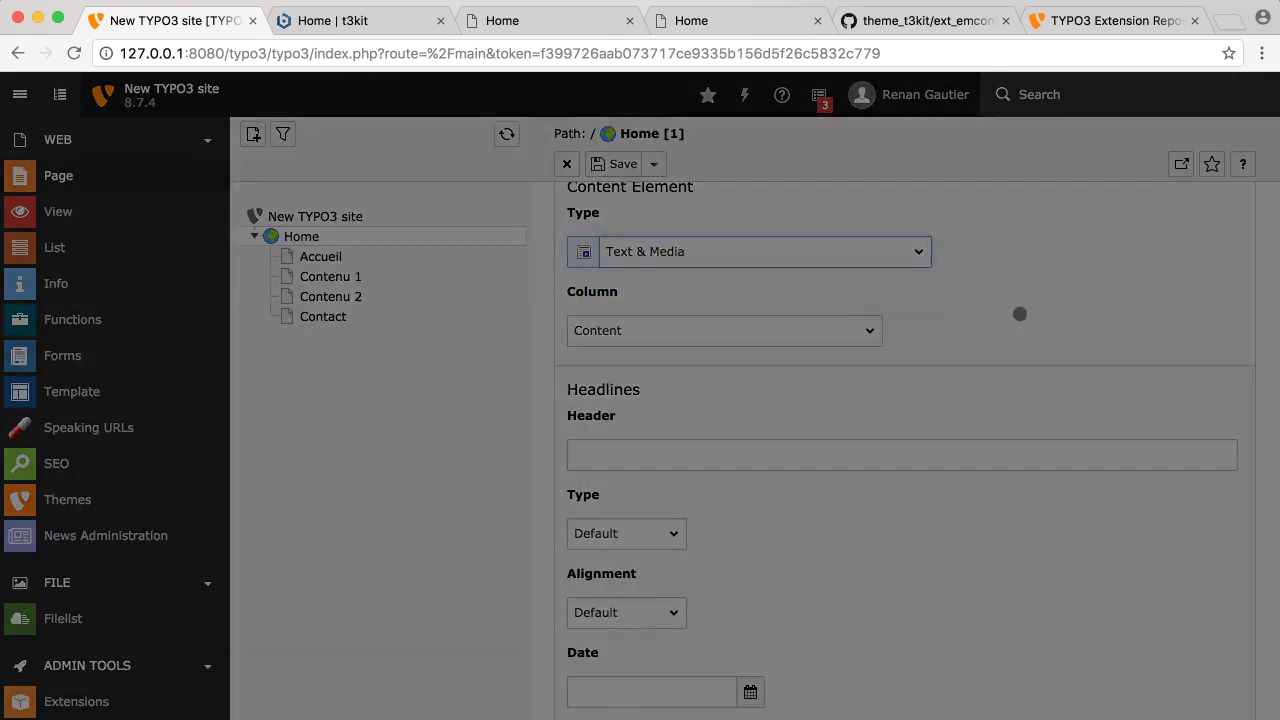
pyautogui.click(903, 480)
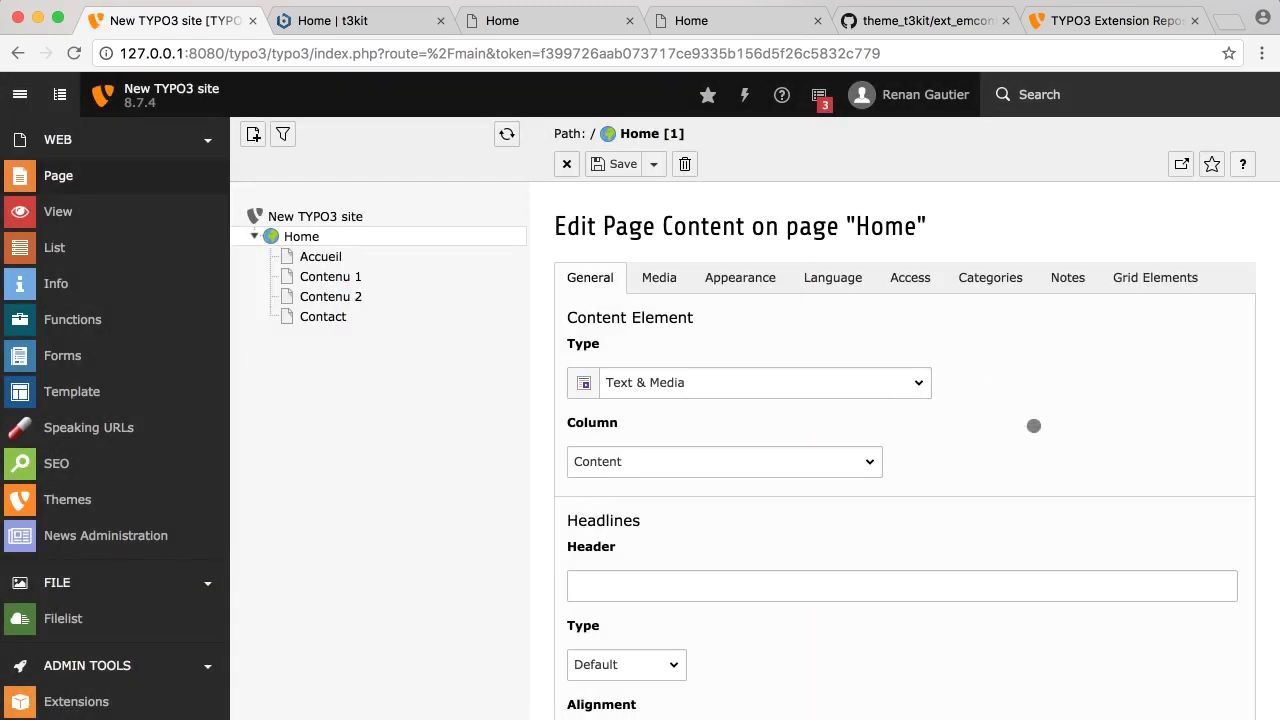
pyautogui.click(914, 381)
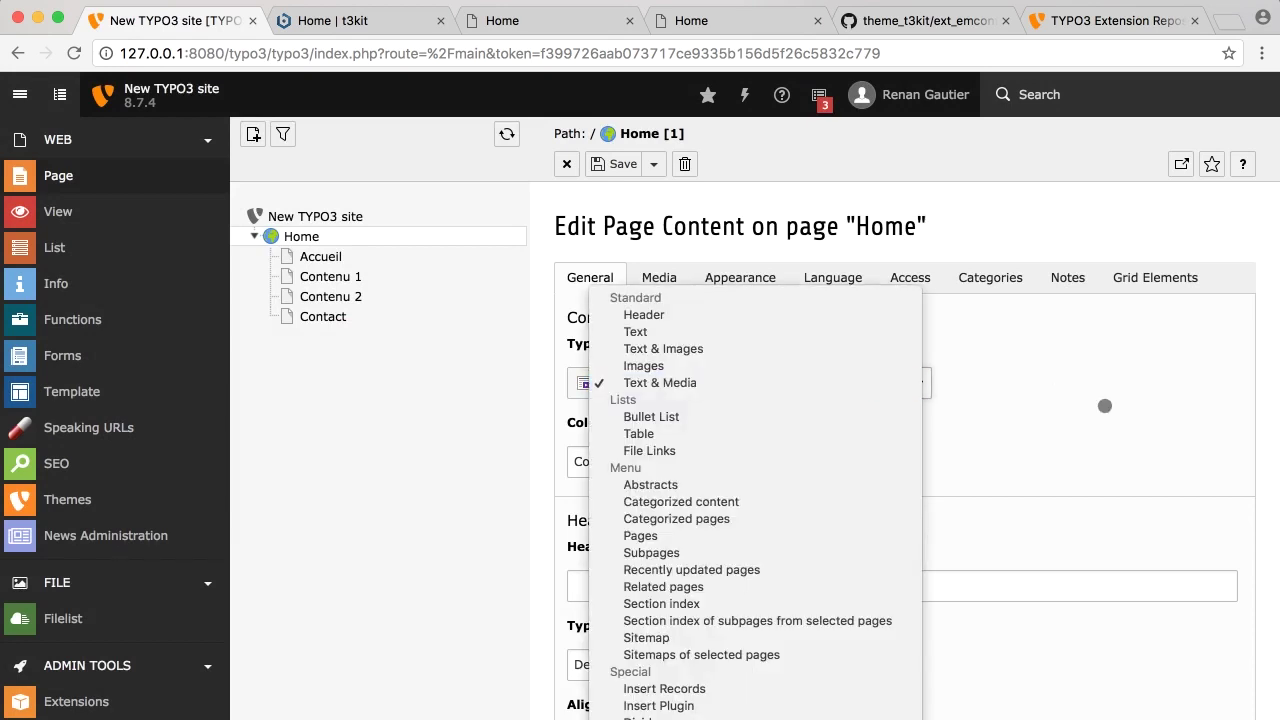
pyautogui.click(1036, 394)
pyautogui.click(1036, 394)
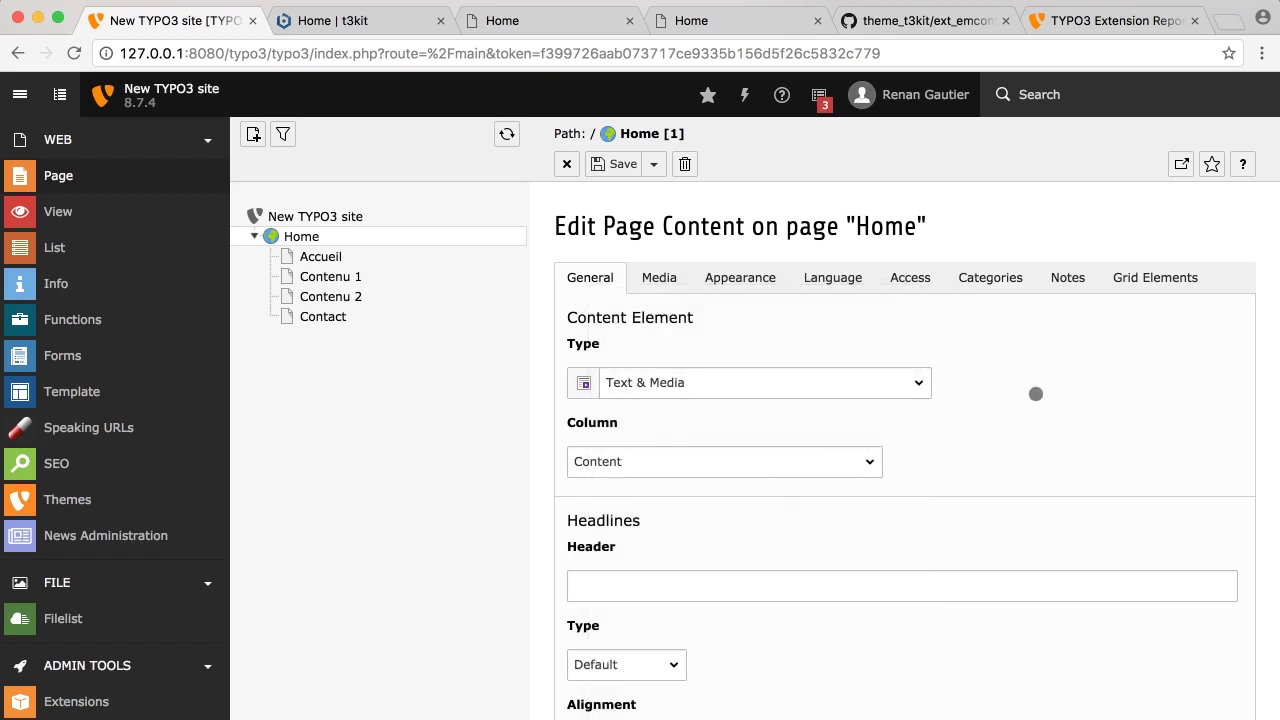
pyautogui.click(737, 381)
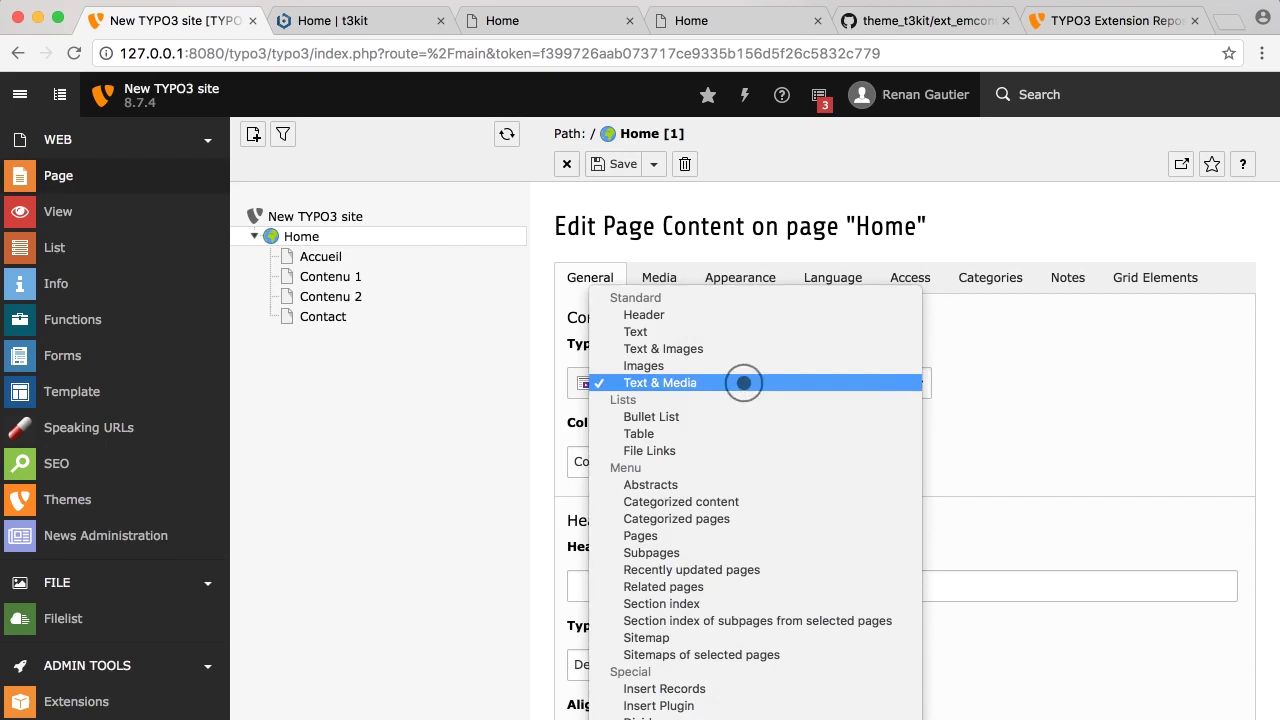
pyautogui.click(1002, 401)
# Place the cursor in the element's Text field and open faux-texte.com in a new browser tab
pyautogui.scroll(-5, 1001, 451)
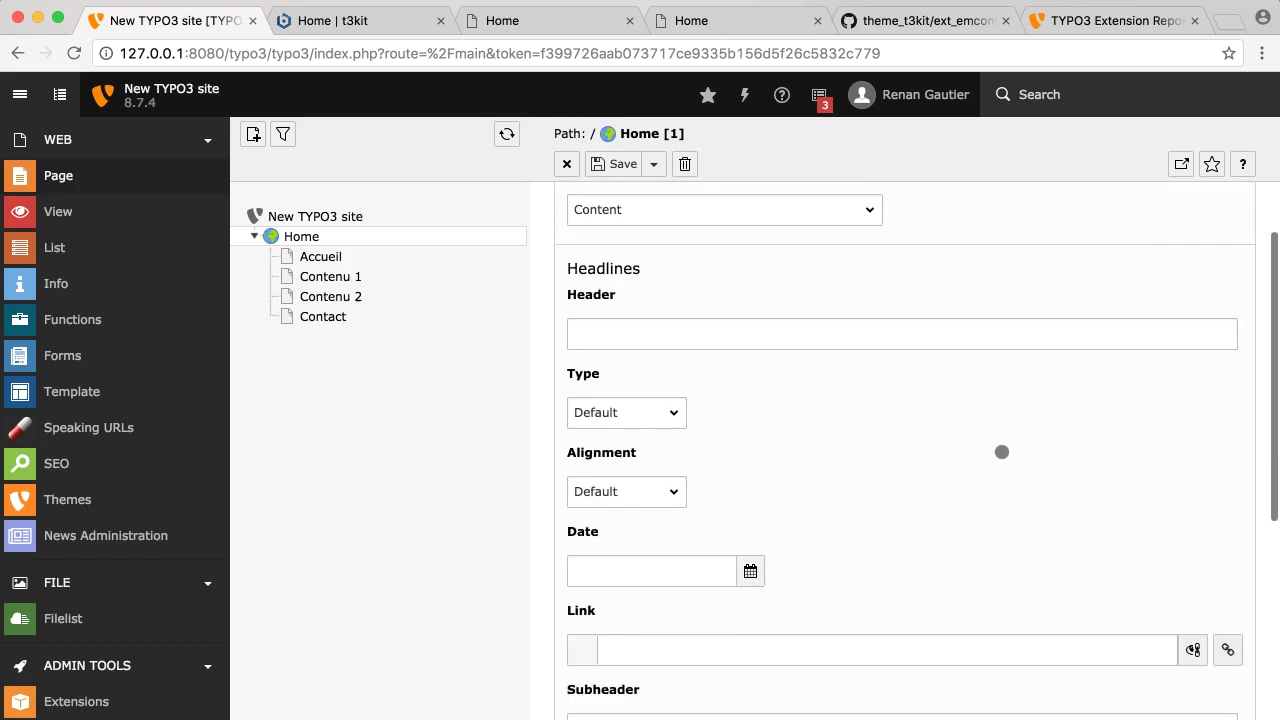
pyautogui.scroll(-3, 1020, 374)
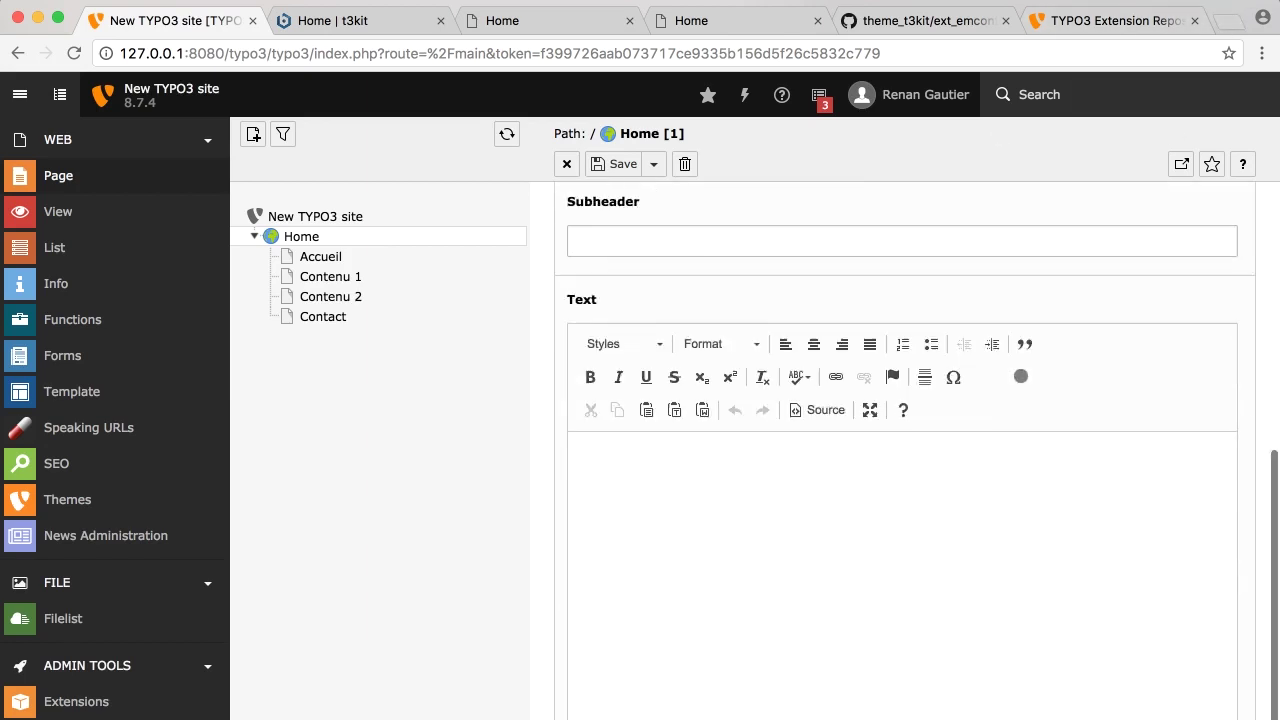
pyautogui.click(837, 557)
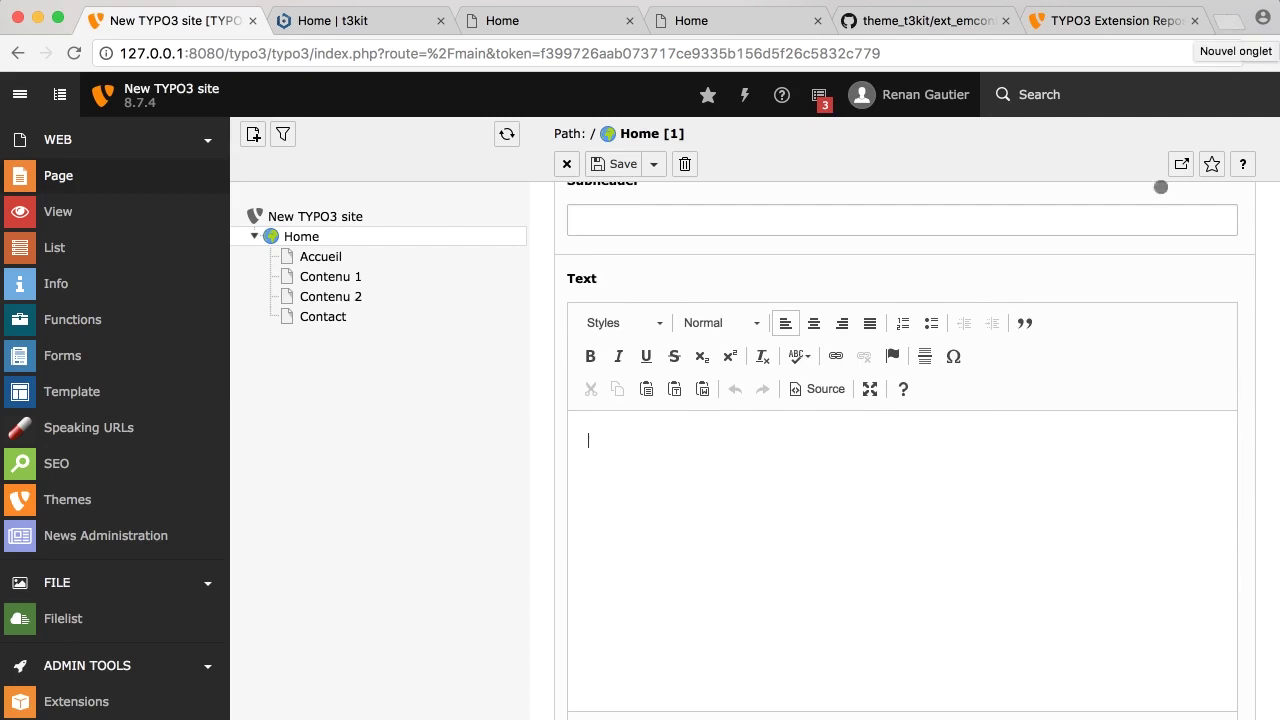
pyautogui.scroll(-2, 960, 537)
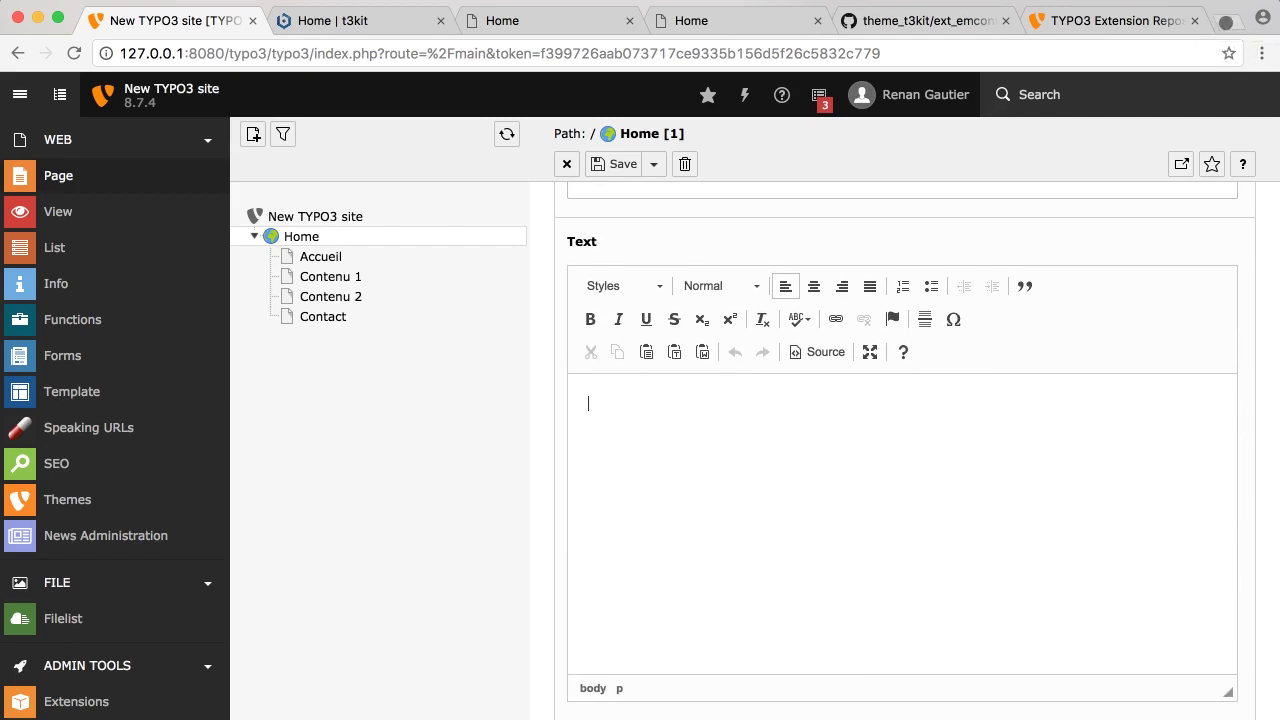
pyautogui.click(1225, 22)
pyautogui.write('fa')
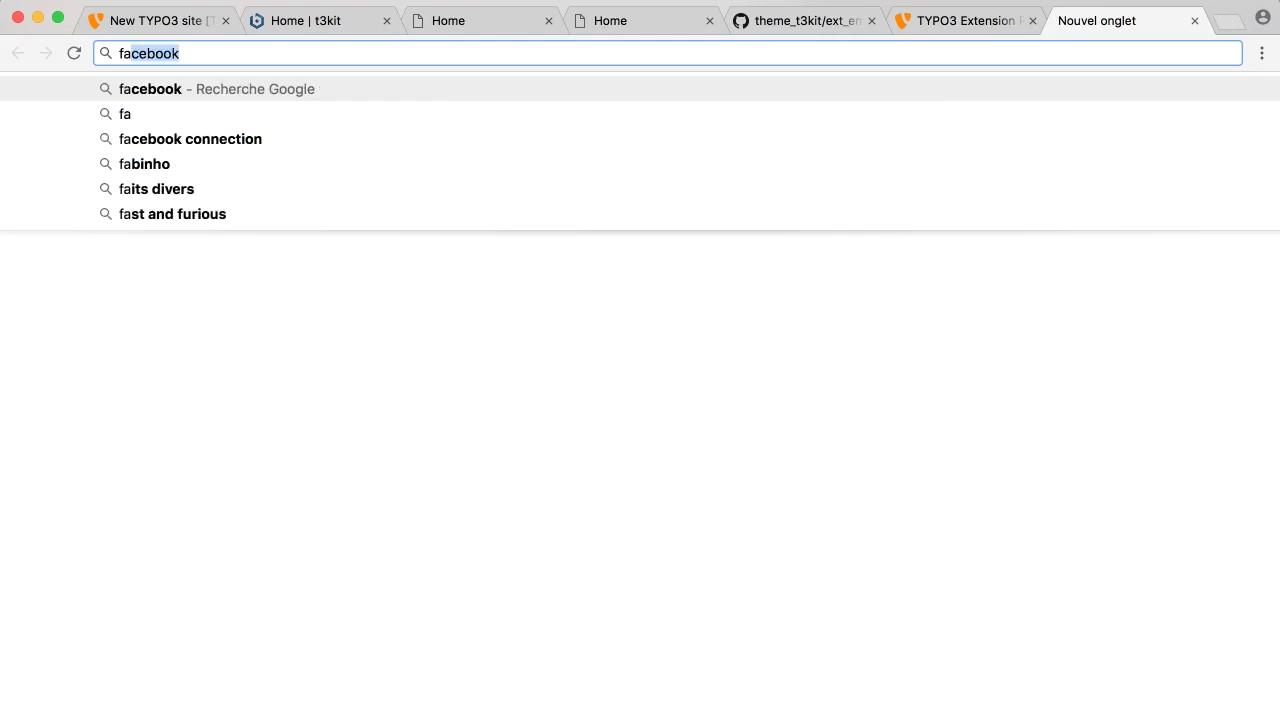
pyautogui.write('ux-te')
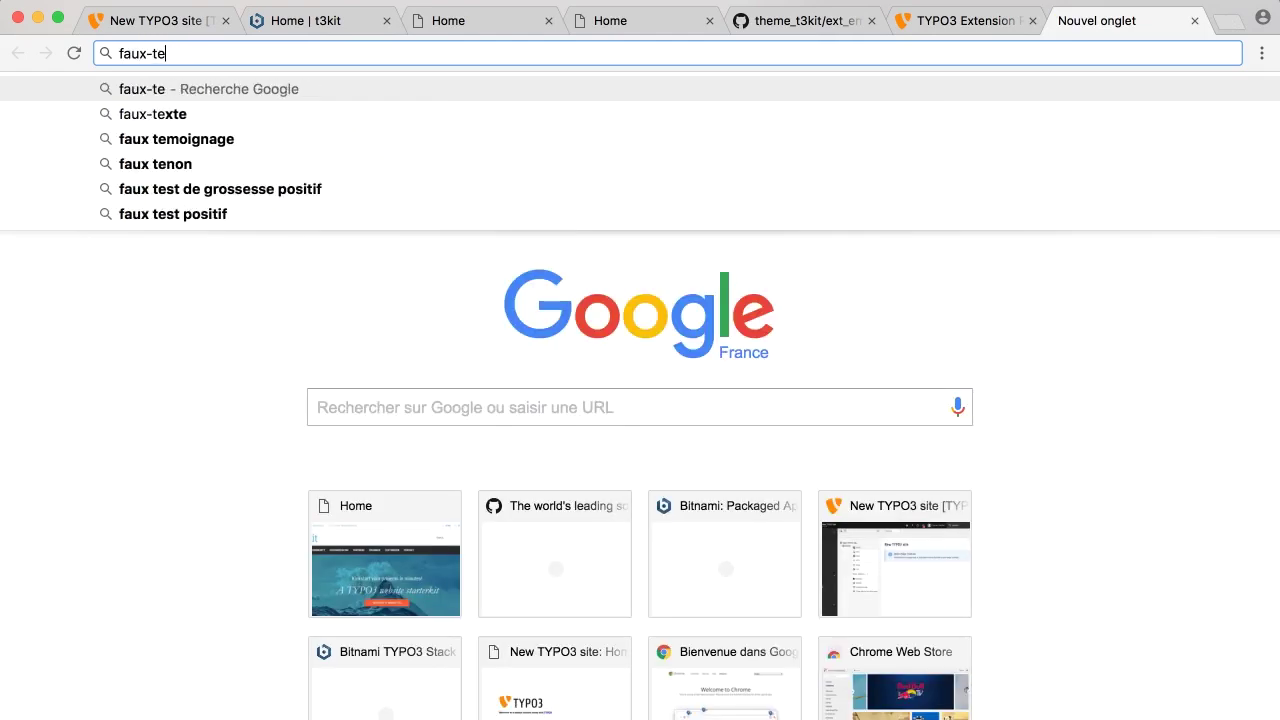
pyautogui.write('xte.c')
pyautogui.press('BackSpace')
pyautogui.write('.com')
pyautogui.press('Return')
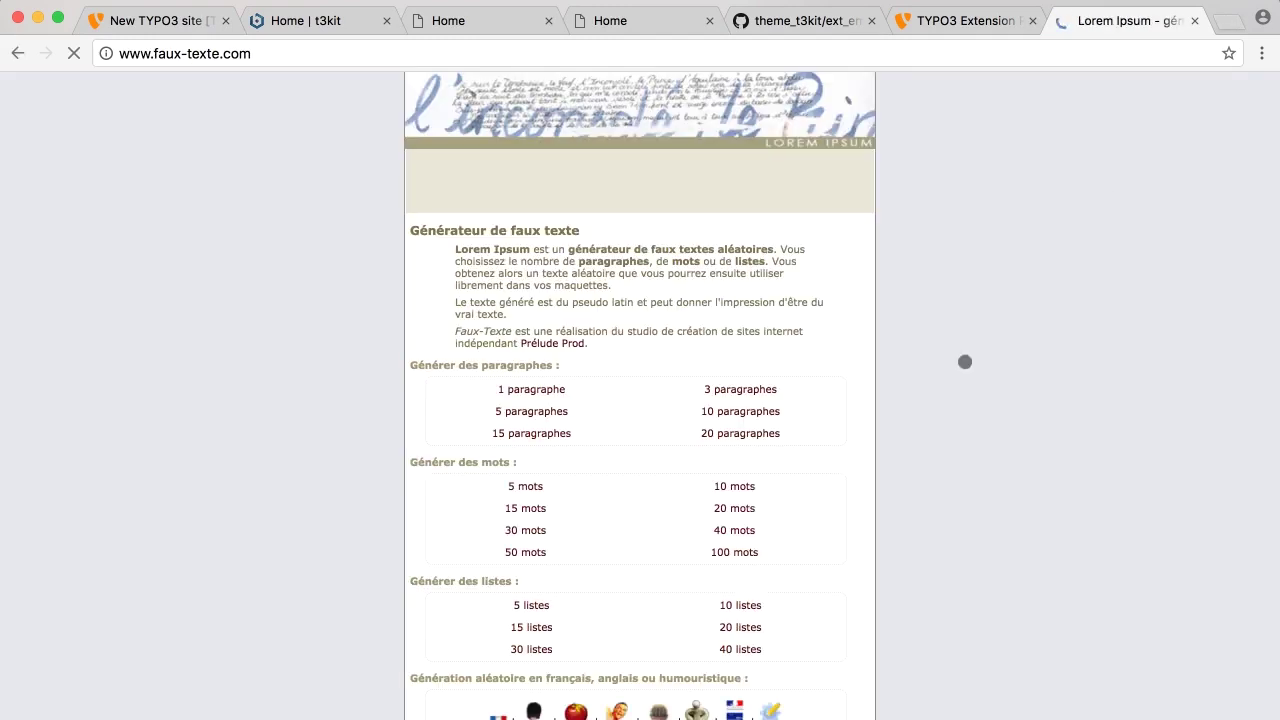
# Generate a 100-word lorem ipsum text, copy it with the site's own function and return to the element's Text field
pyautogui.click(734, 551)
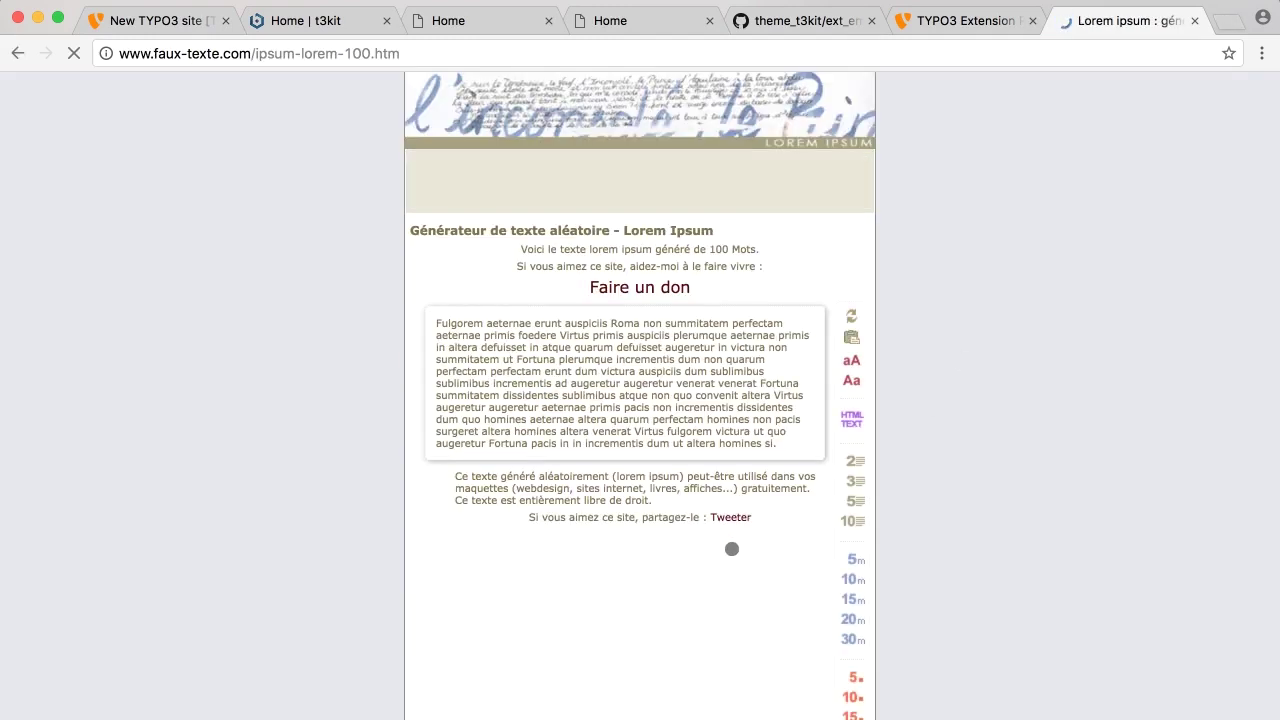
pyautogui.click(852, 337)
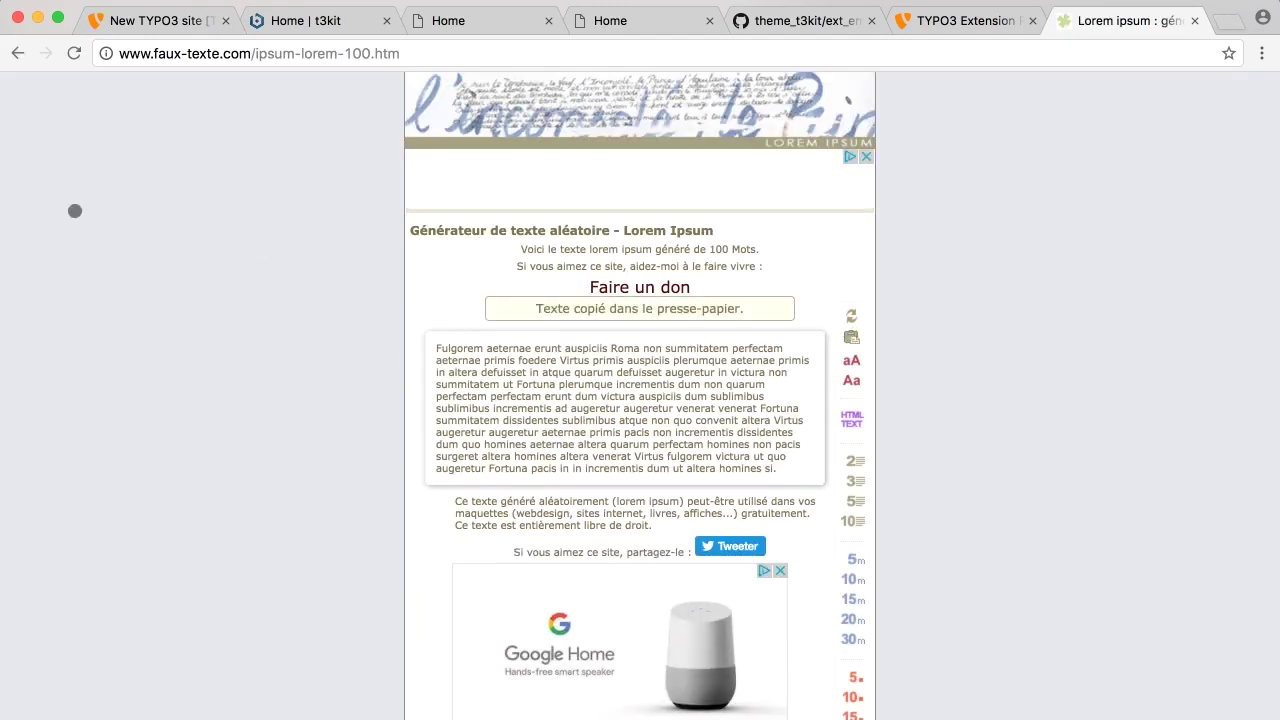
pyautogui.click(192, 20)
pyautogui.click(777, 567)
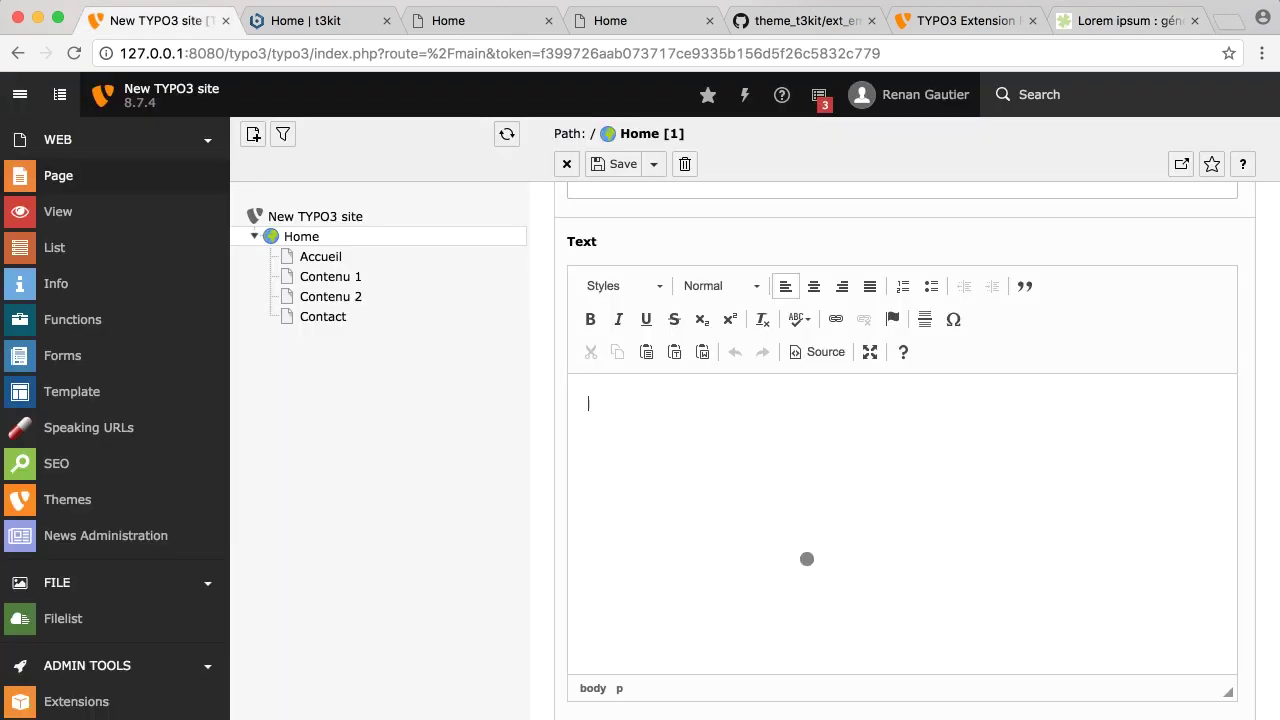
# Select and copy the whole generated paragraph, paste it into the element's Text field and save the element
pyautogui.click(1118, 18)
pyautogui.moveTo(789, 446); pyautogui.dragTo(401, 314)
pyautogui.press('super+c')
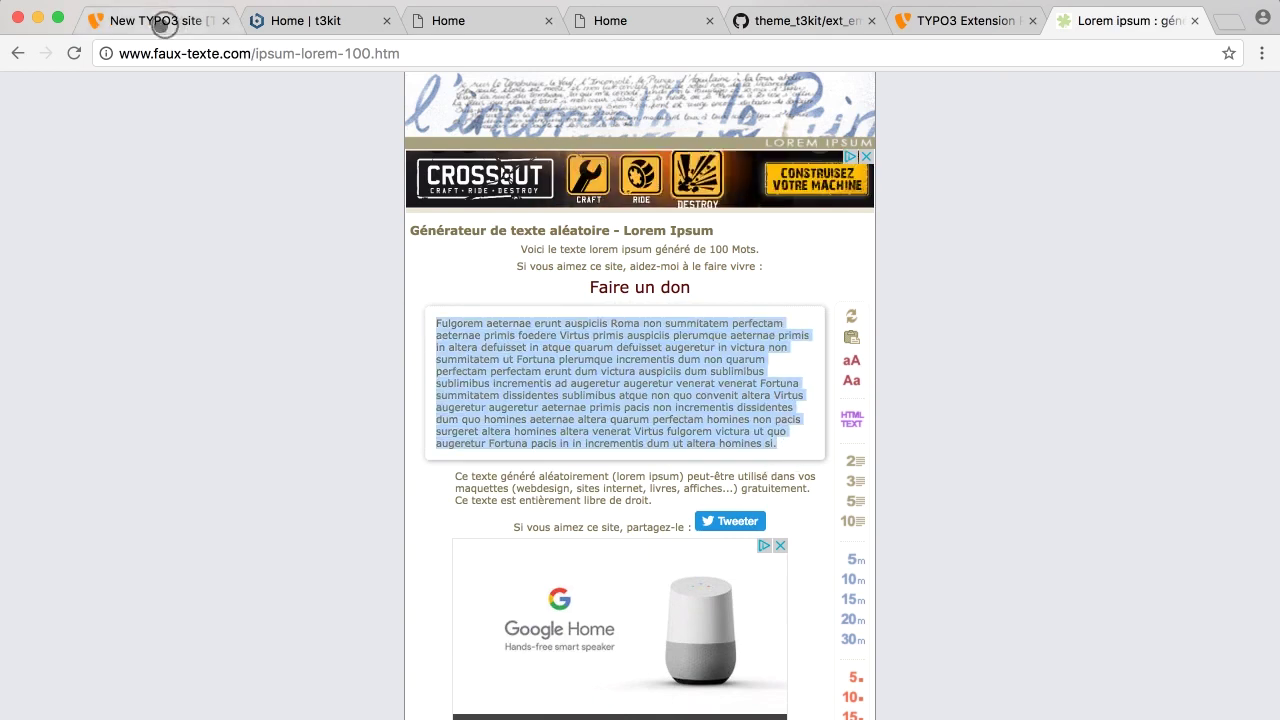
pyautogui.click(164, 20)
pyautogui.press('super+v')
pyautogui.click(620, 164)
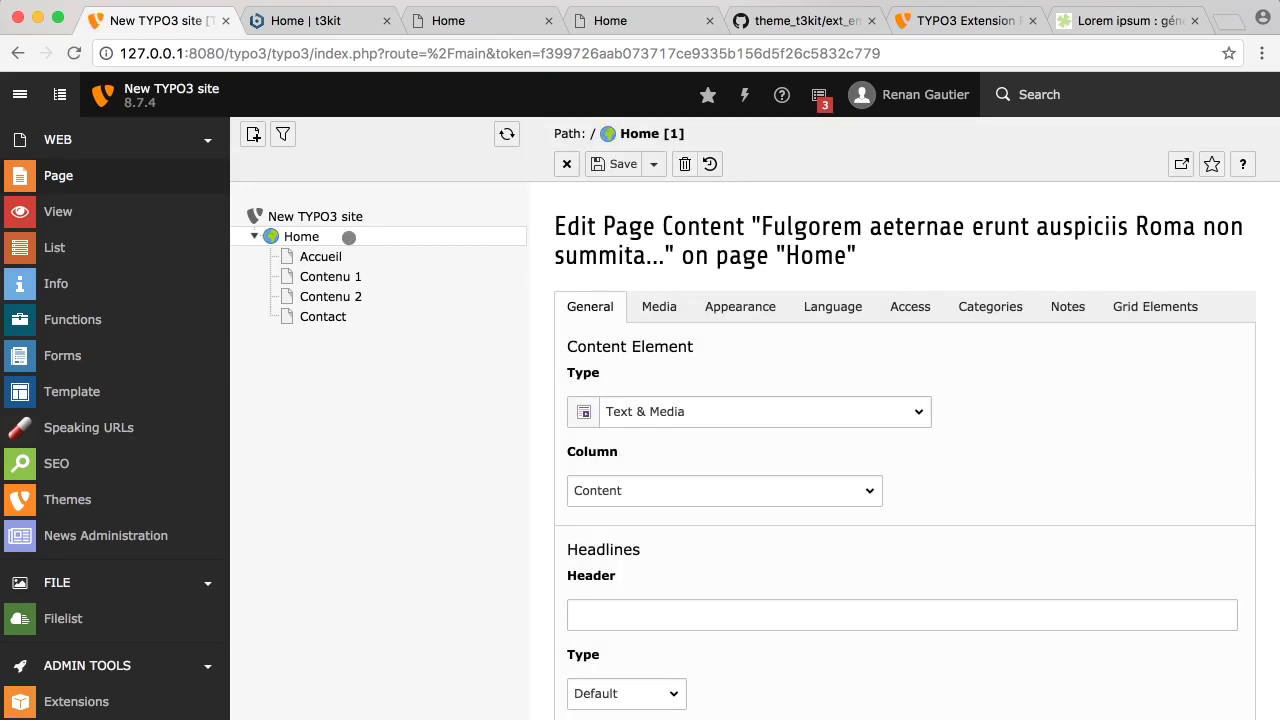
# Show the Home page in the frontend, check the added paragraph and return to the TYPO3 backend
pyautogui.rightClick(349, 237)
pyautogui.click(337, 260)
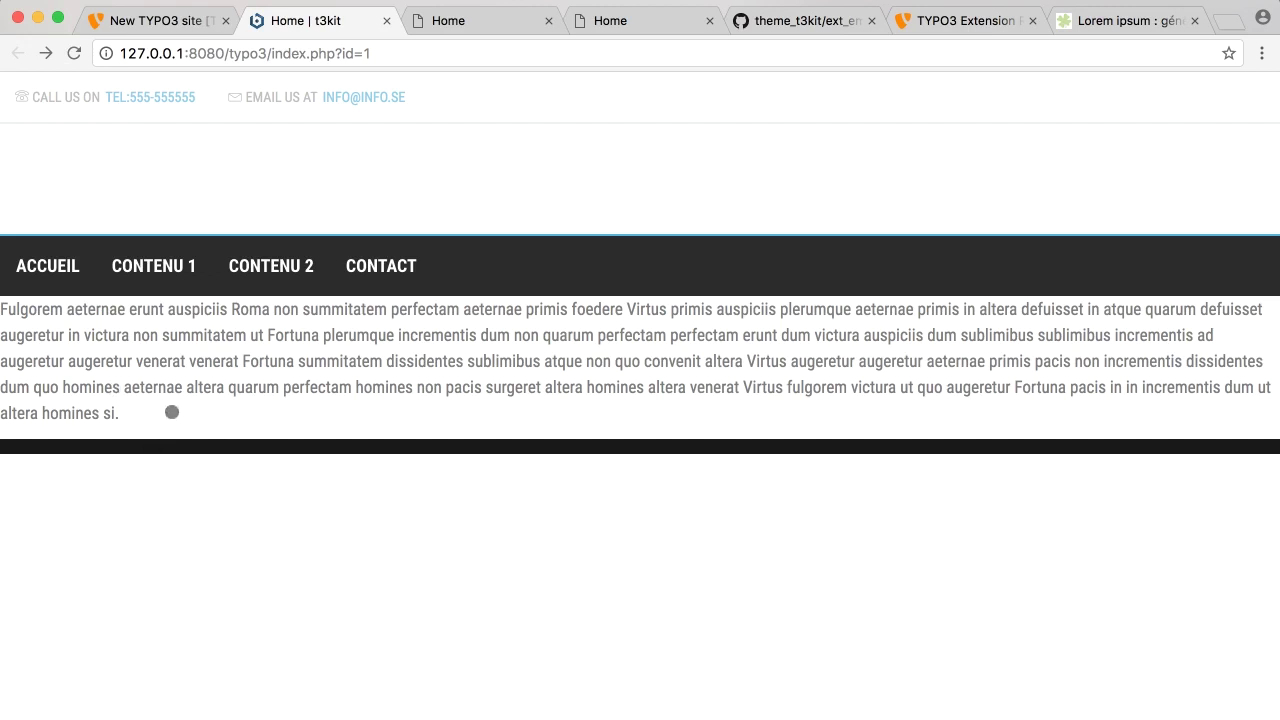
pyautogui.moveTo(174, 414); pyautogui.dragTo(2, 306)
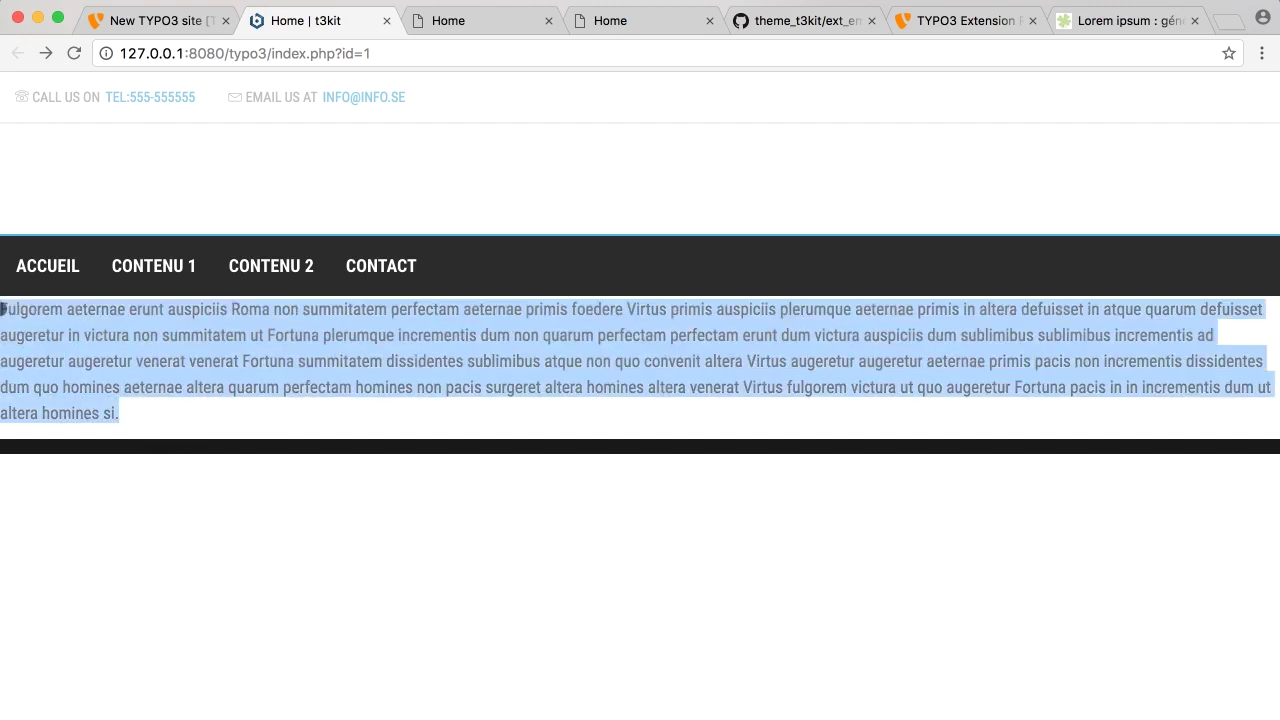
pyautogui.click(360, 488)
pyautogui.scroll(-1, 337, 474)
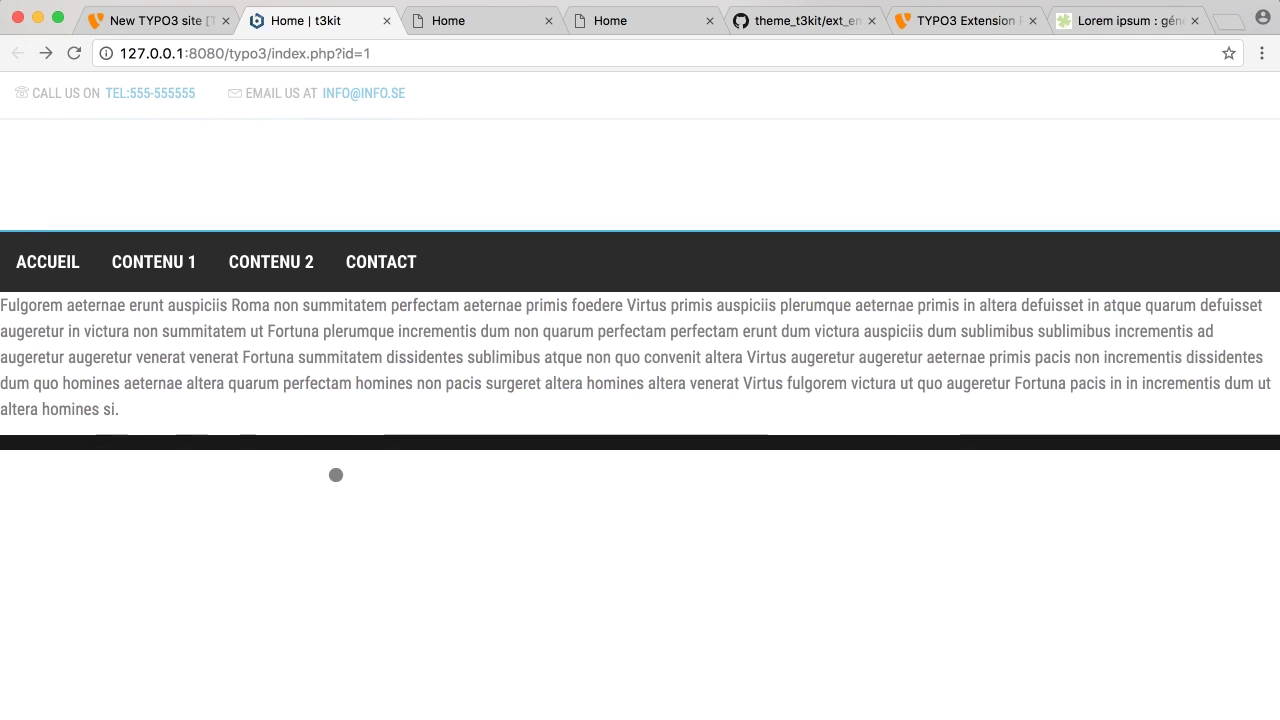
pyautogui.click(125, 20)
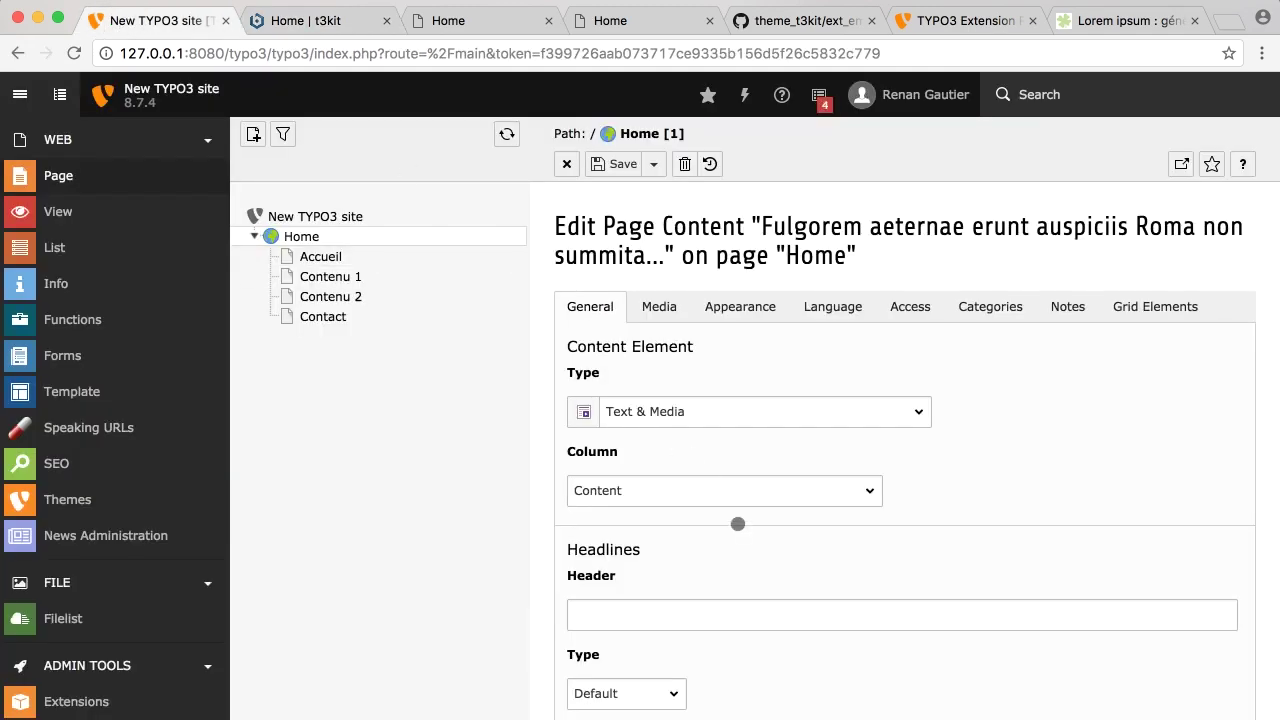
# Review the saved element's fields, type options and text, and compare them with the frontend Home page
pyautogui.scroll(-3, 677, 397)
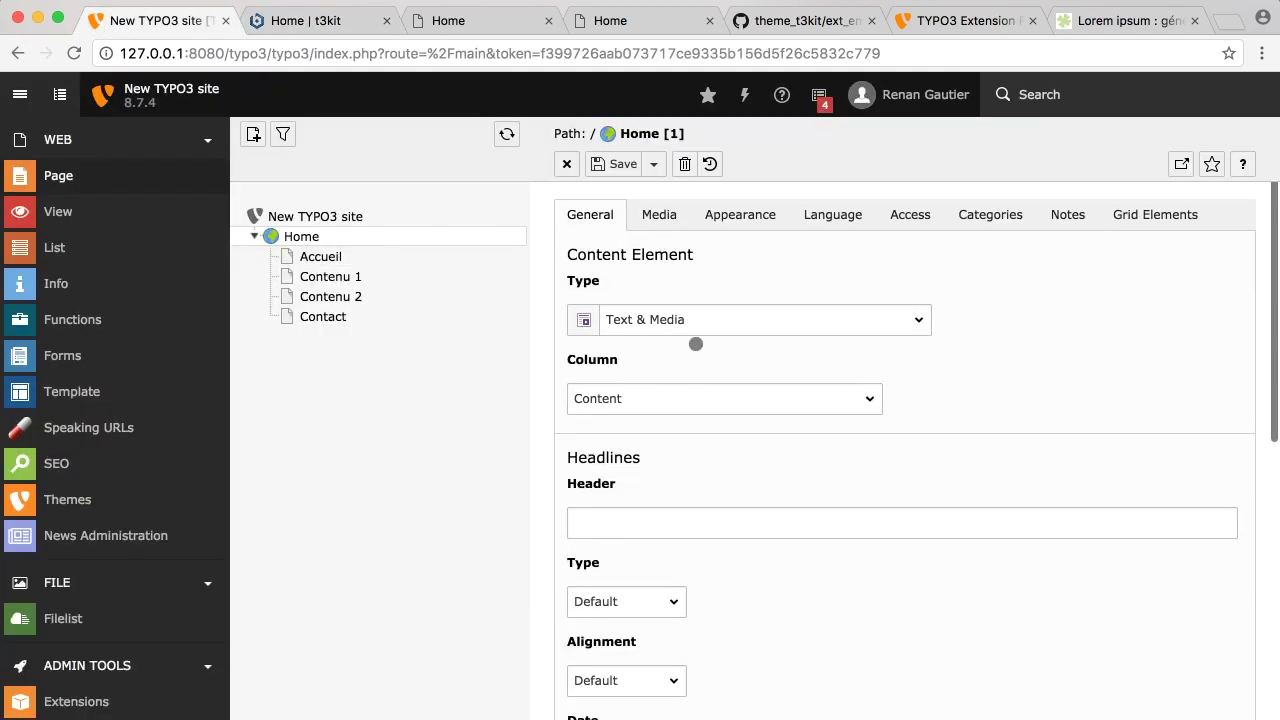
pyautogui.scroll(-6, 696, 344)
pyautogui.scroll(10, 714, 434)
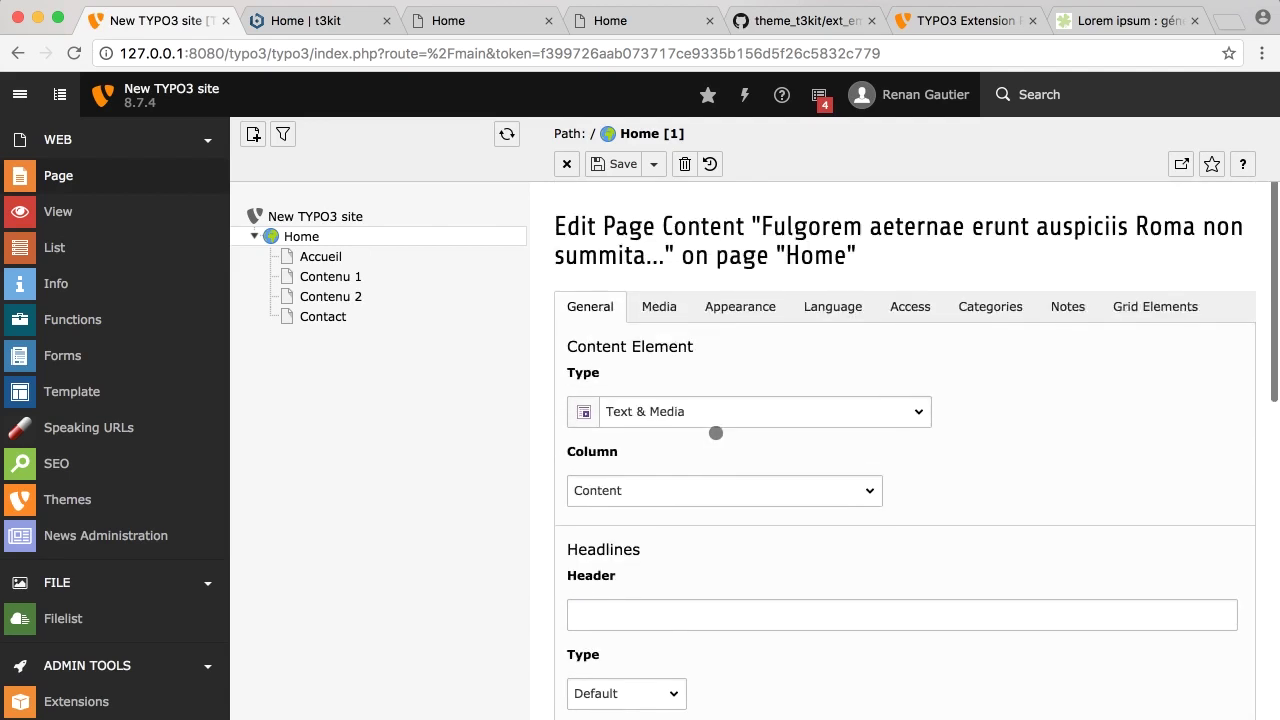
pyautogui.click(565, 166)
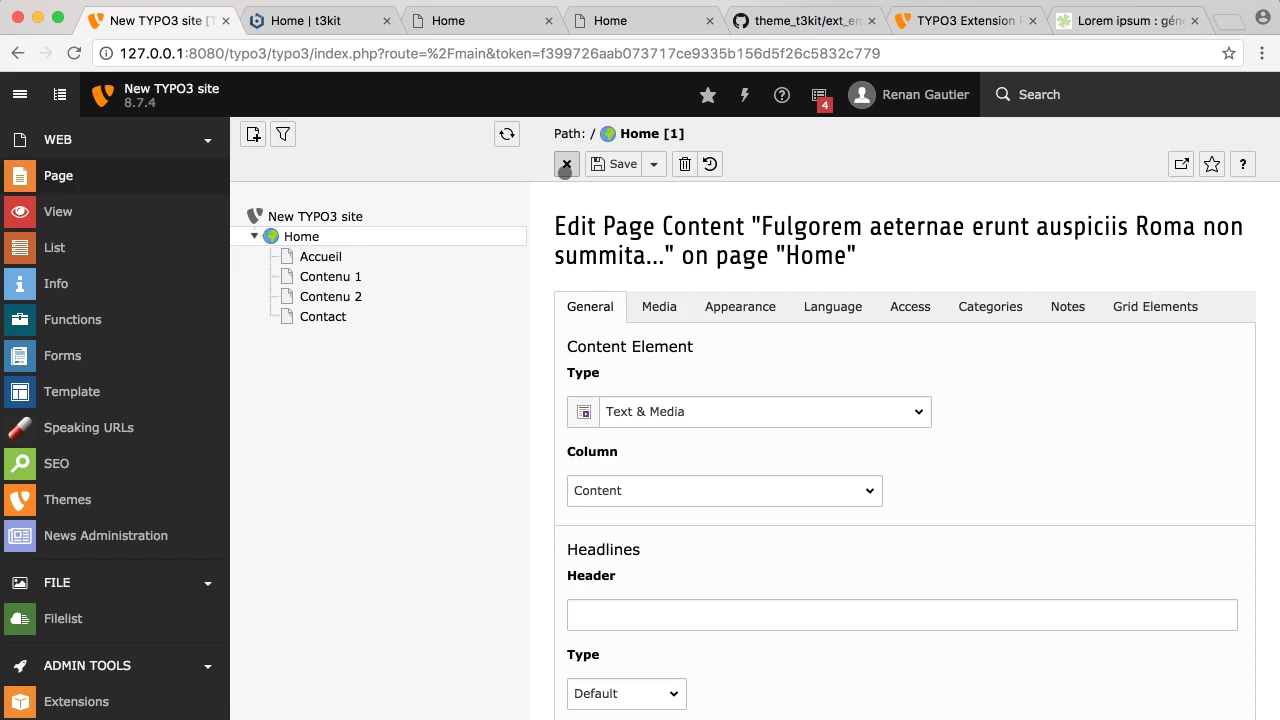
pyautogui.click(912, 410)
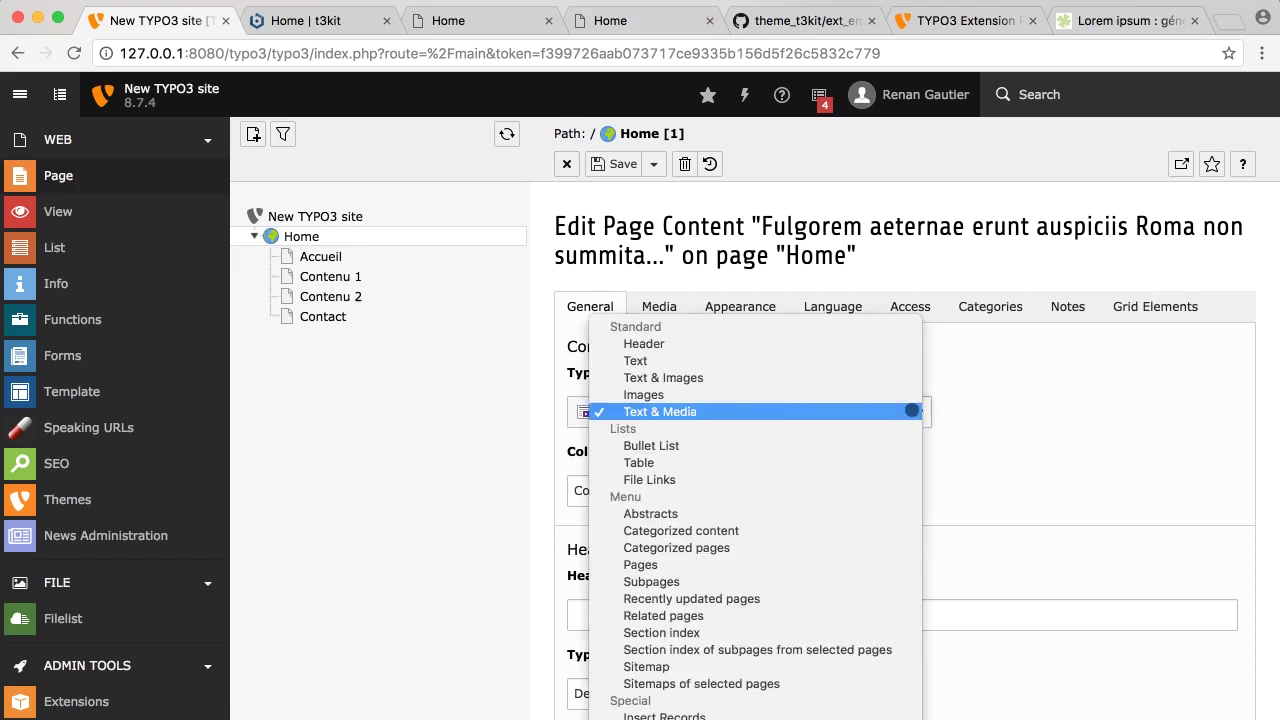
pyautogui.click(1008, 428)
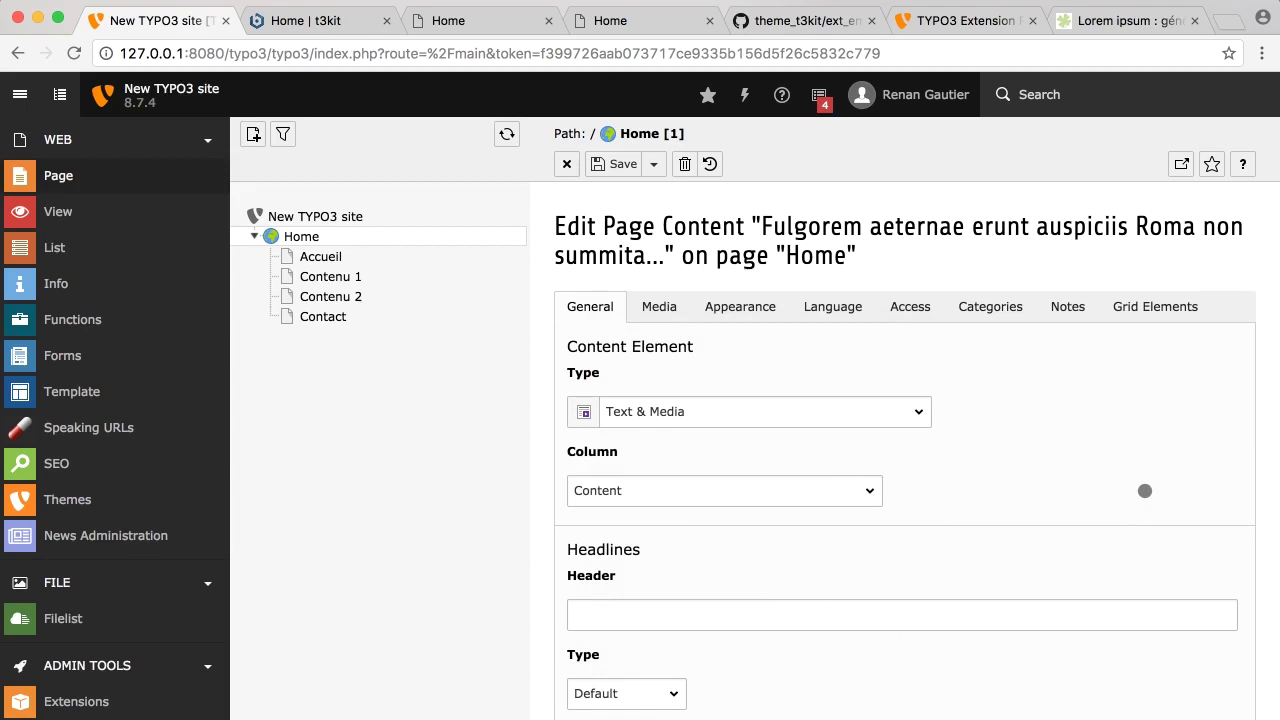
pyautogui.scroll(-5, 1181, 544)
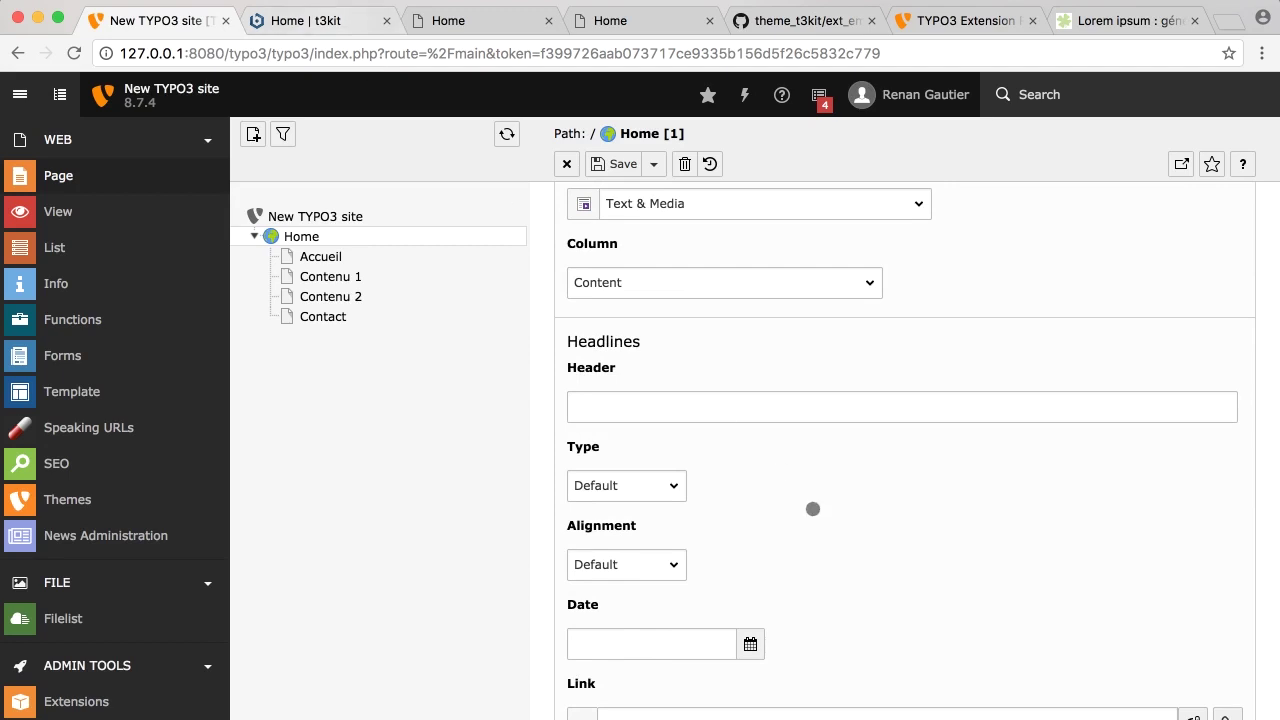
pyautogui.scroll(-12, 814, 508)
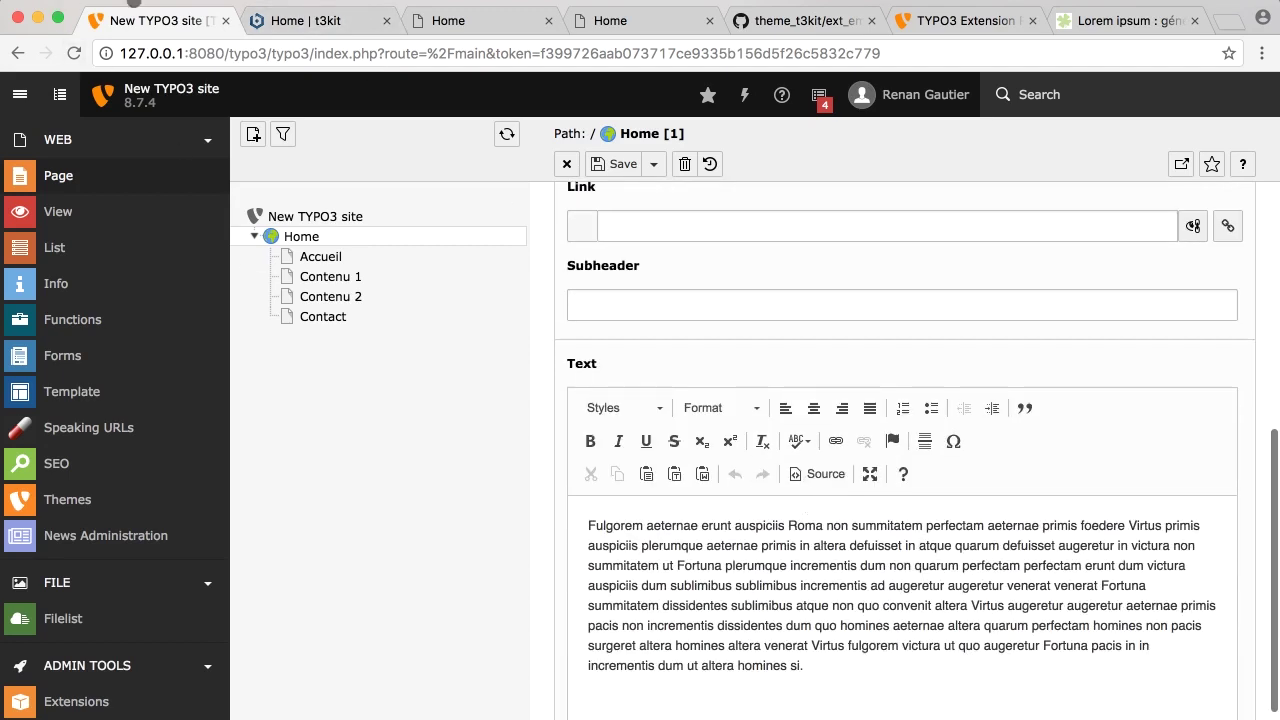
pyautogui.click(307, 20)
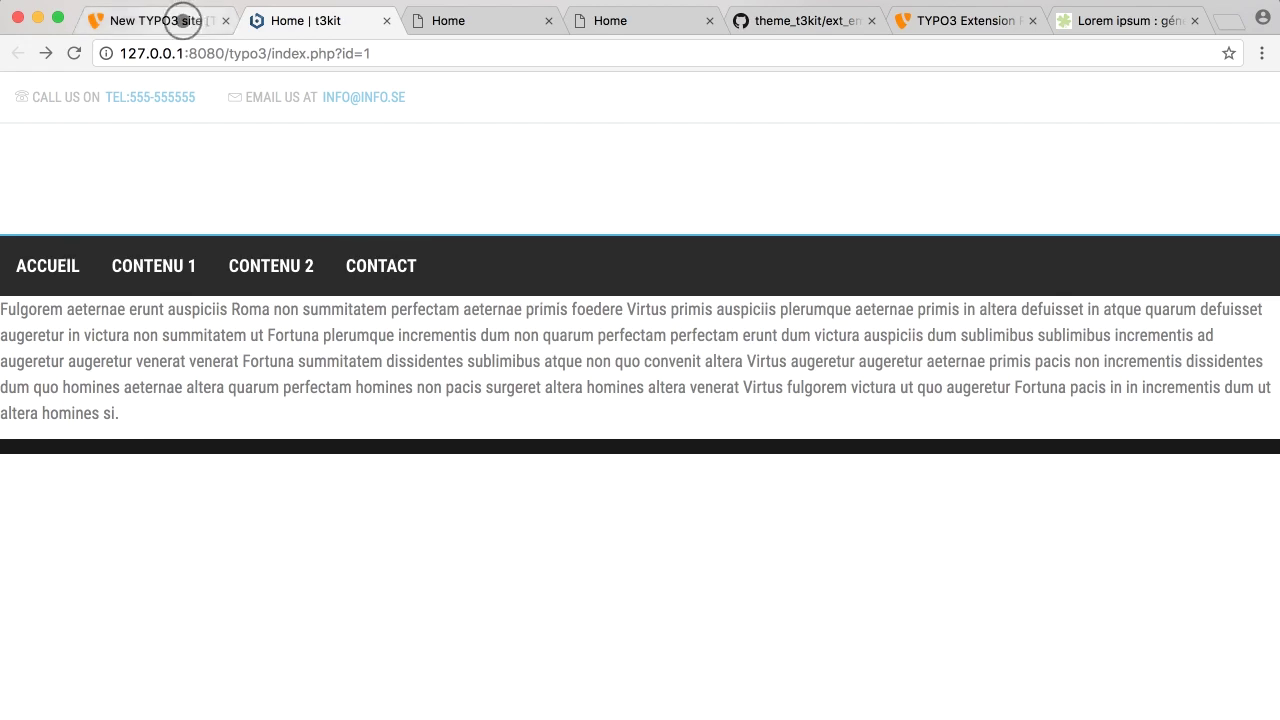
# Return from the frontend to the TYPO3 backend and close the text element's edit form
pyautogui.click(186, 19)
pyautogui.click(315, 28)
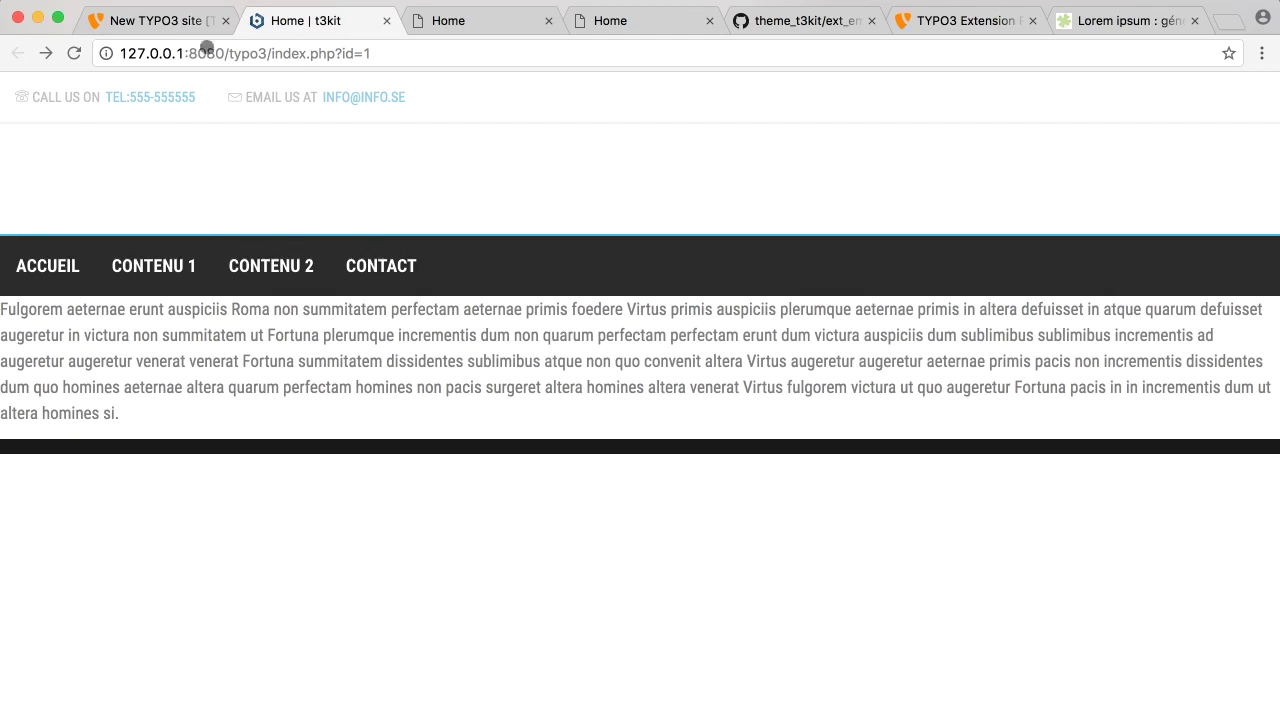
pyautogui.click(172, 20)
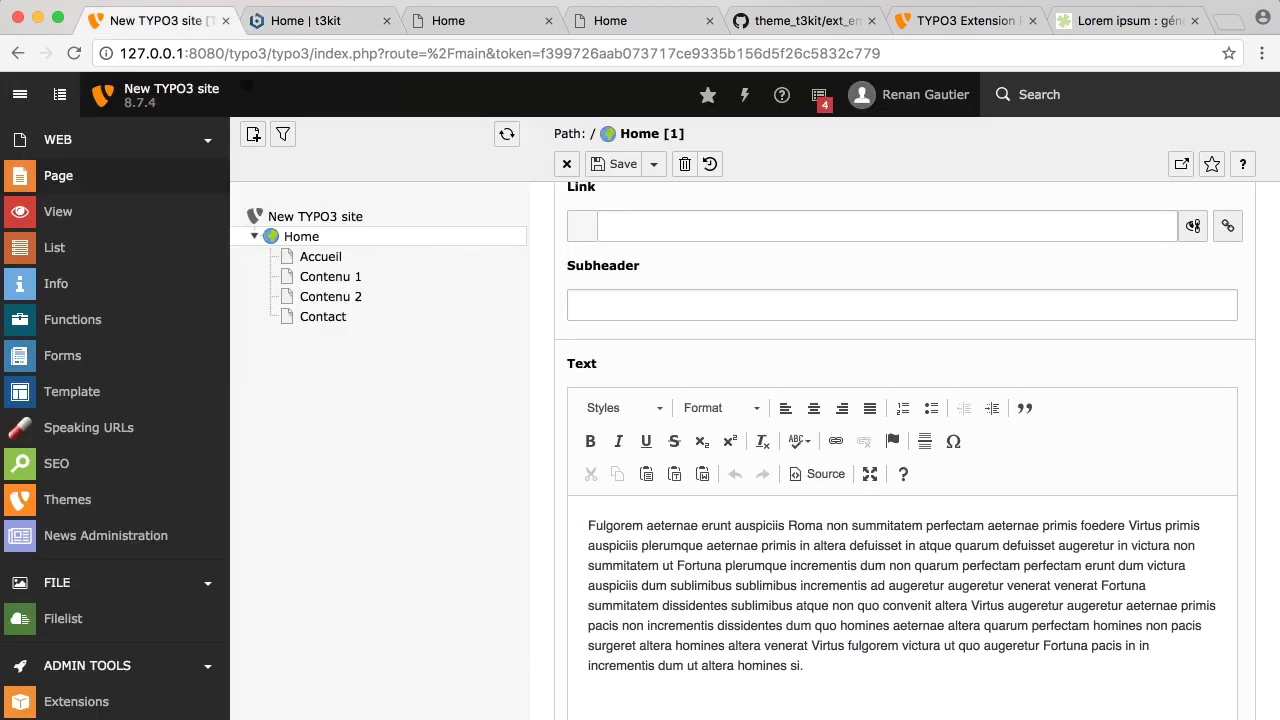
pyautogui.scroll(5, 632, 440)
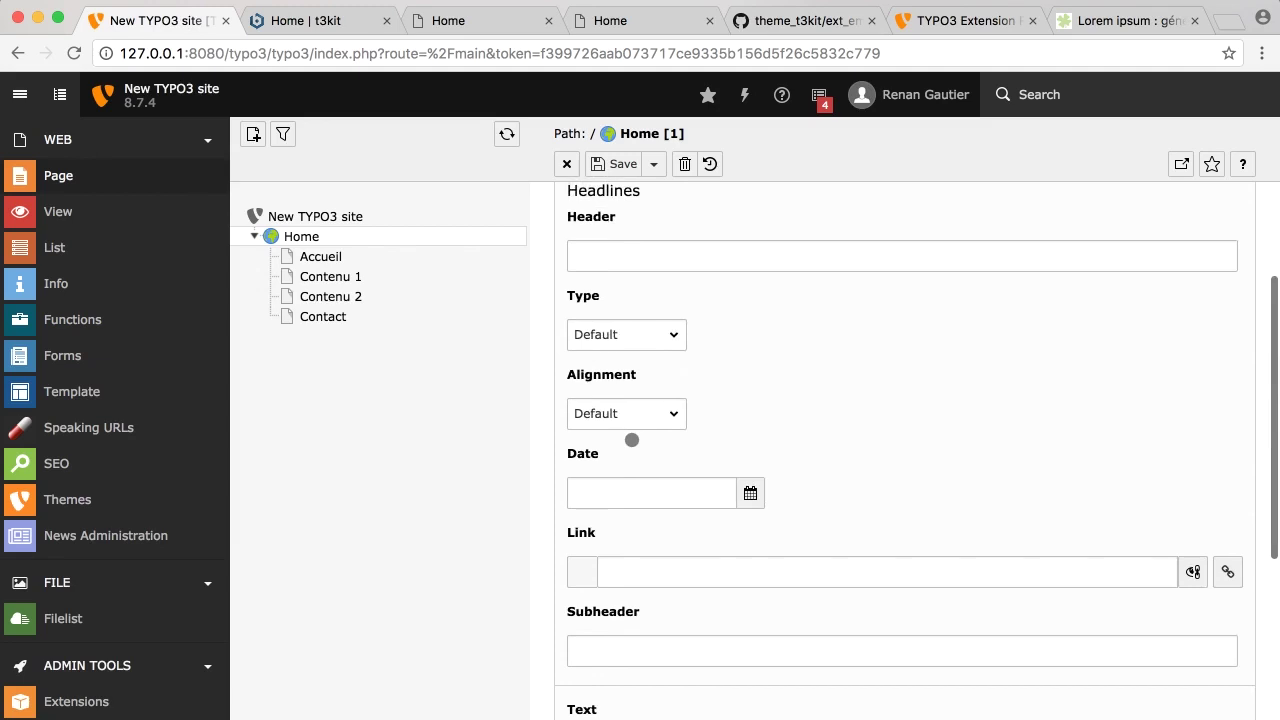
pyautogui.scroll(5, 632, 440)
pyautogui.click(567, 164)
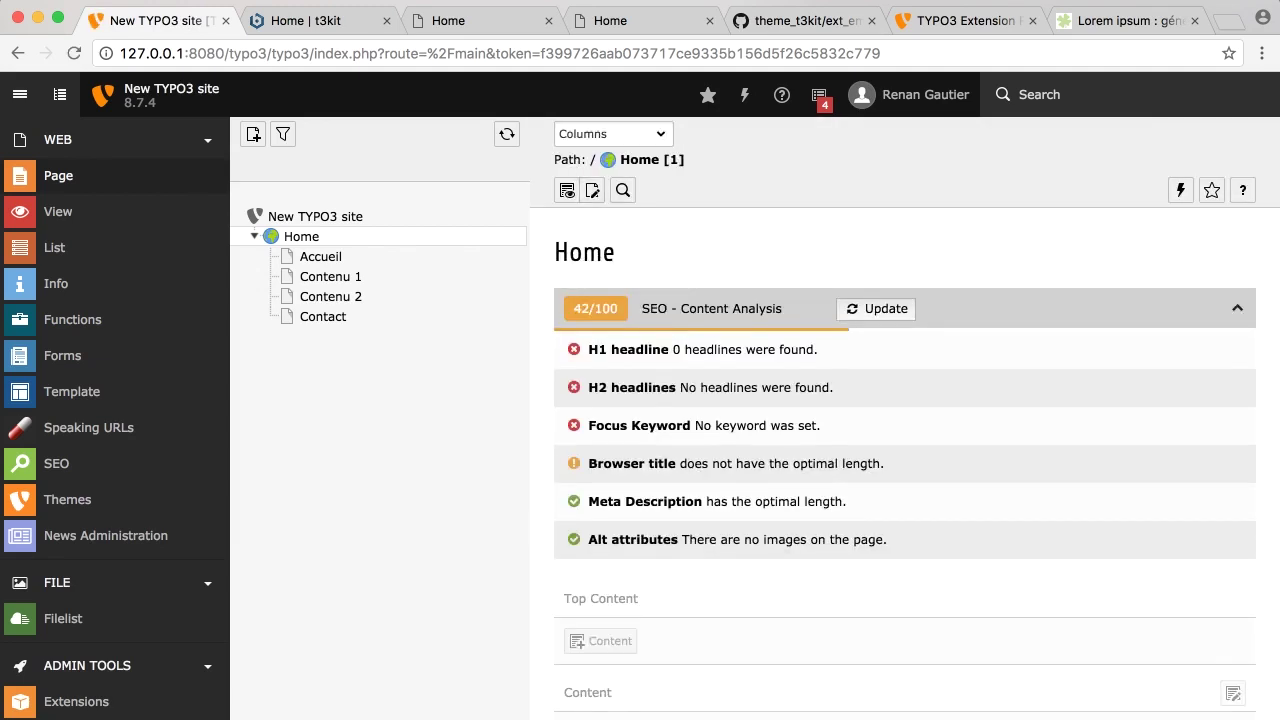
# Start a new Advanced one column grid element above the text element in the Home page's Content area
pyautogui.scroll(-8, 933, 662)
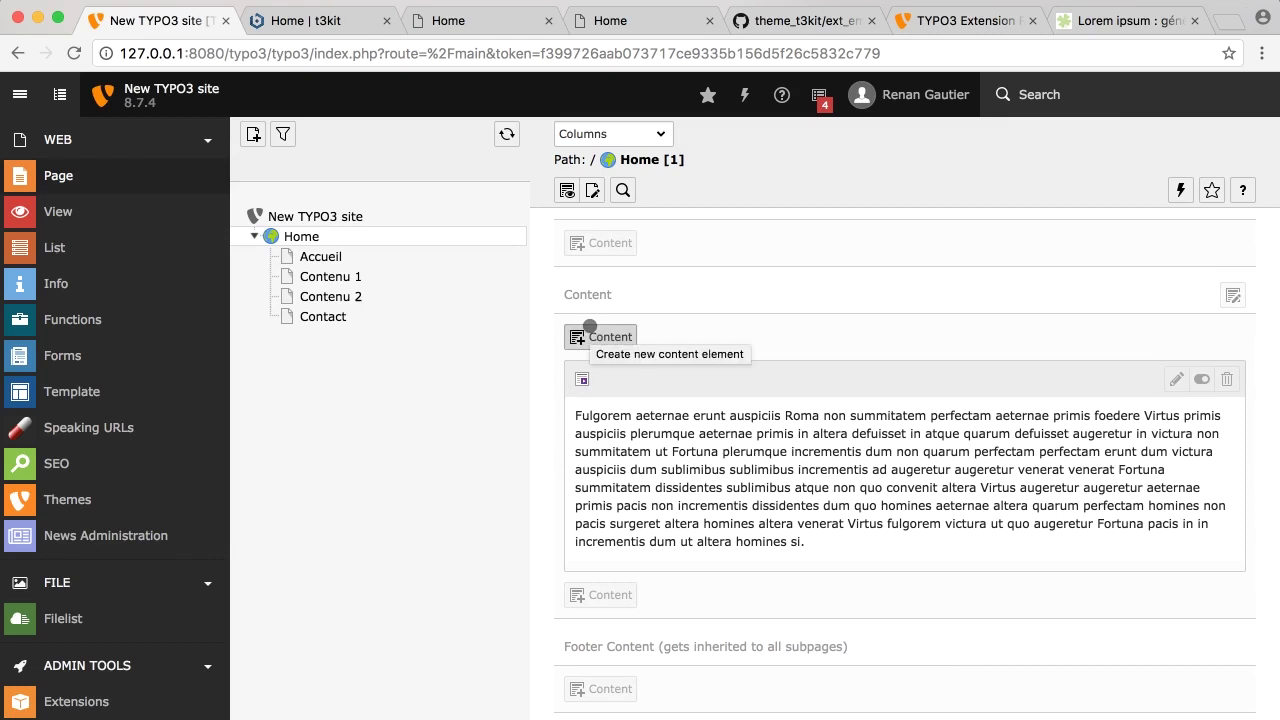
pyautogui.scroll(1, 741, 334)
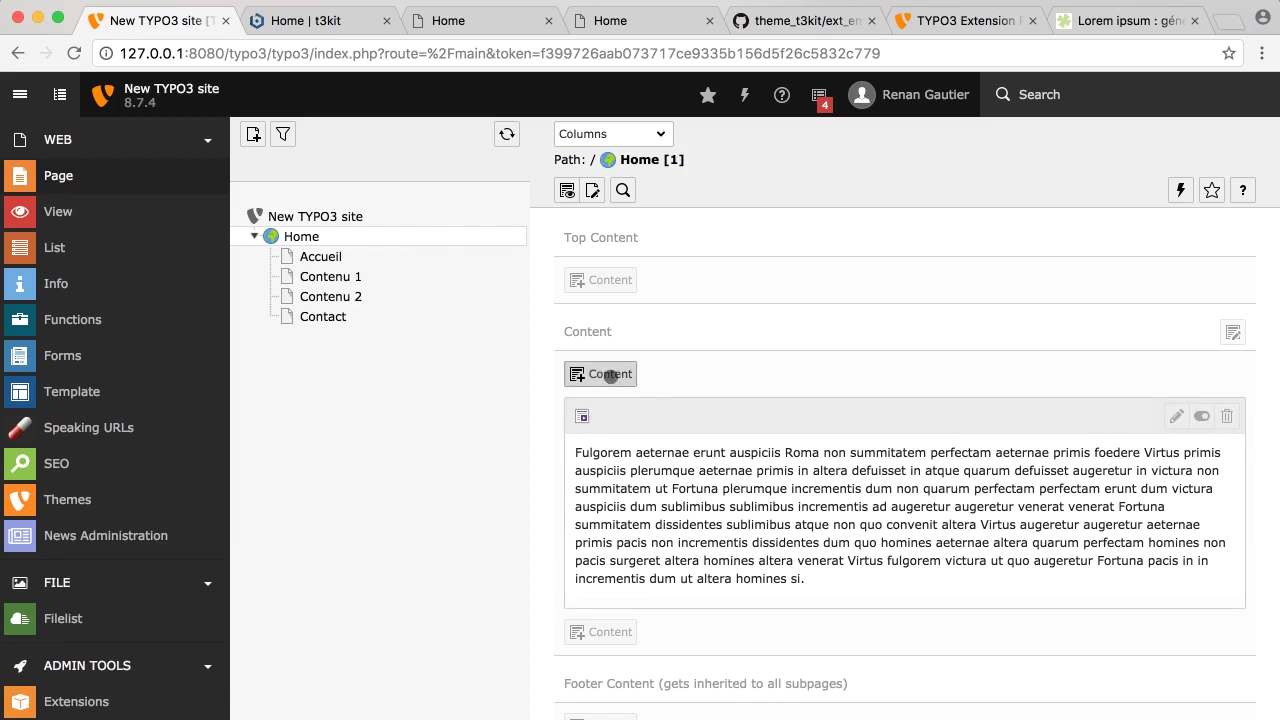
pyautogui.click(610, 376)
pyautogui.scroll(-1, 937, 434)
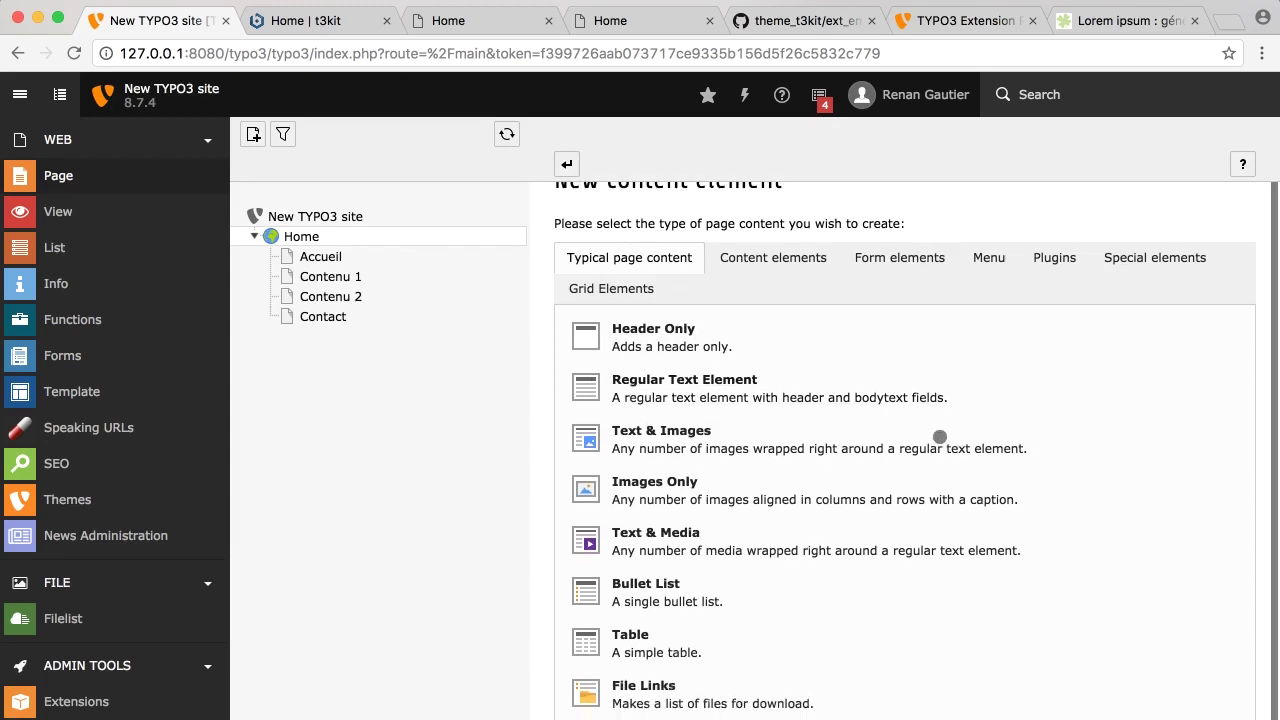
pyautogui.click(20, 94)
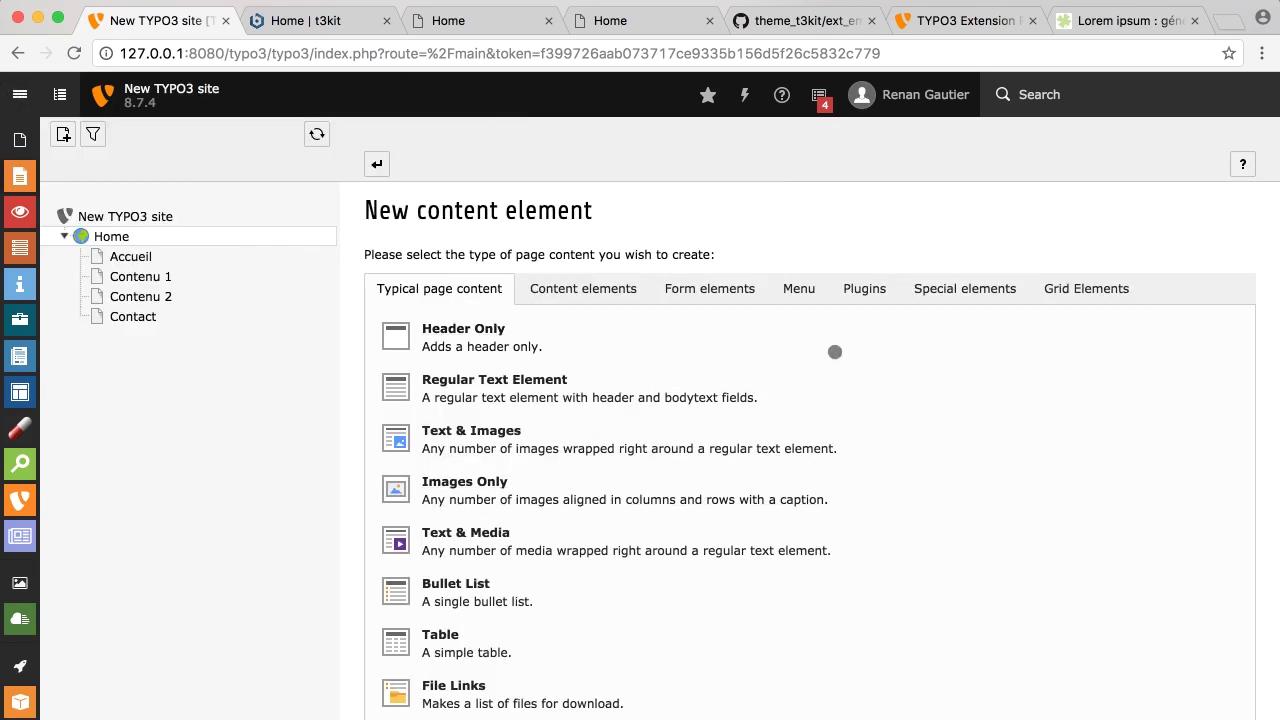
pyautogui.click(1060, 288)
pyautogui.scroll(-2, 1017, 467)
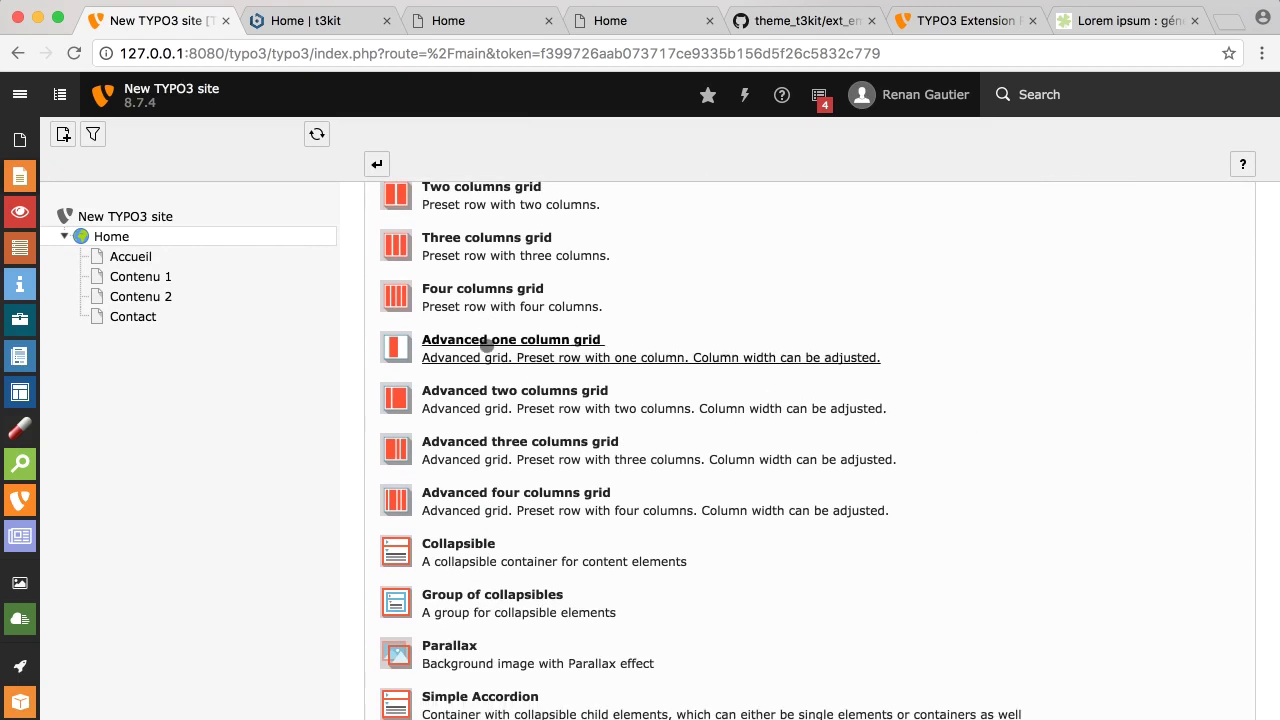
pyautogui.click(487, 345)
# Set the grid element's container wrapper to Container, then save the element and close its form
pyautogui.scroll(-5, 714, 497)
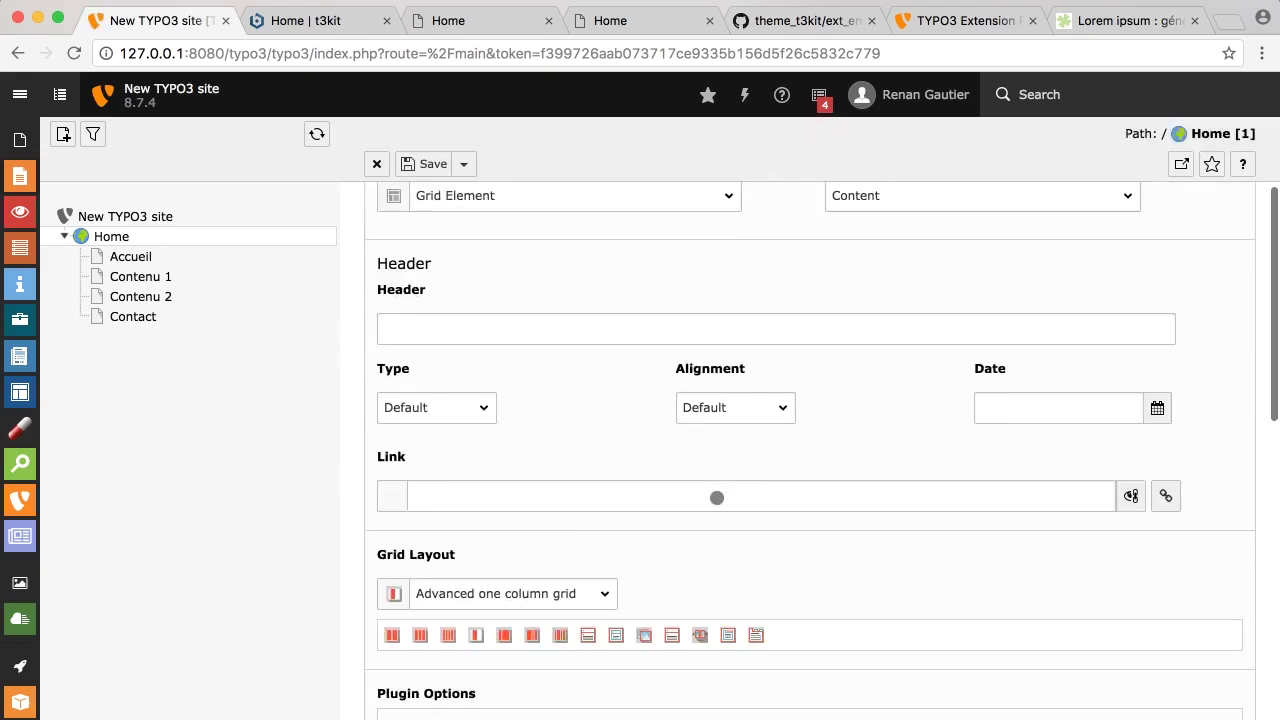
pyautogui.scroll(-3, 716, 497)
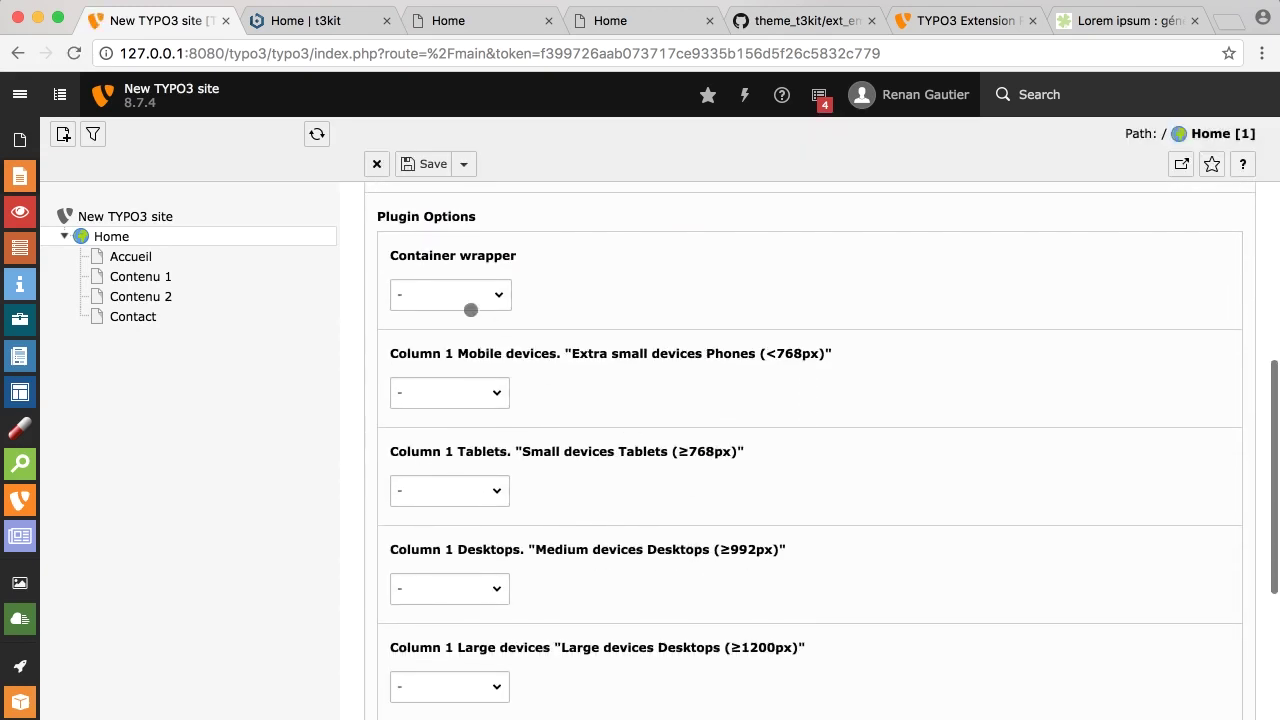
pyautogui.click(491, 293)
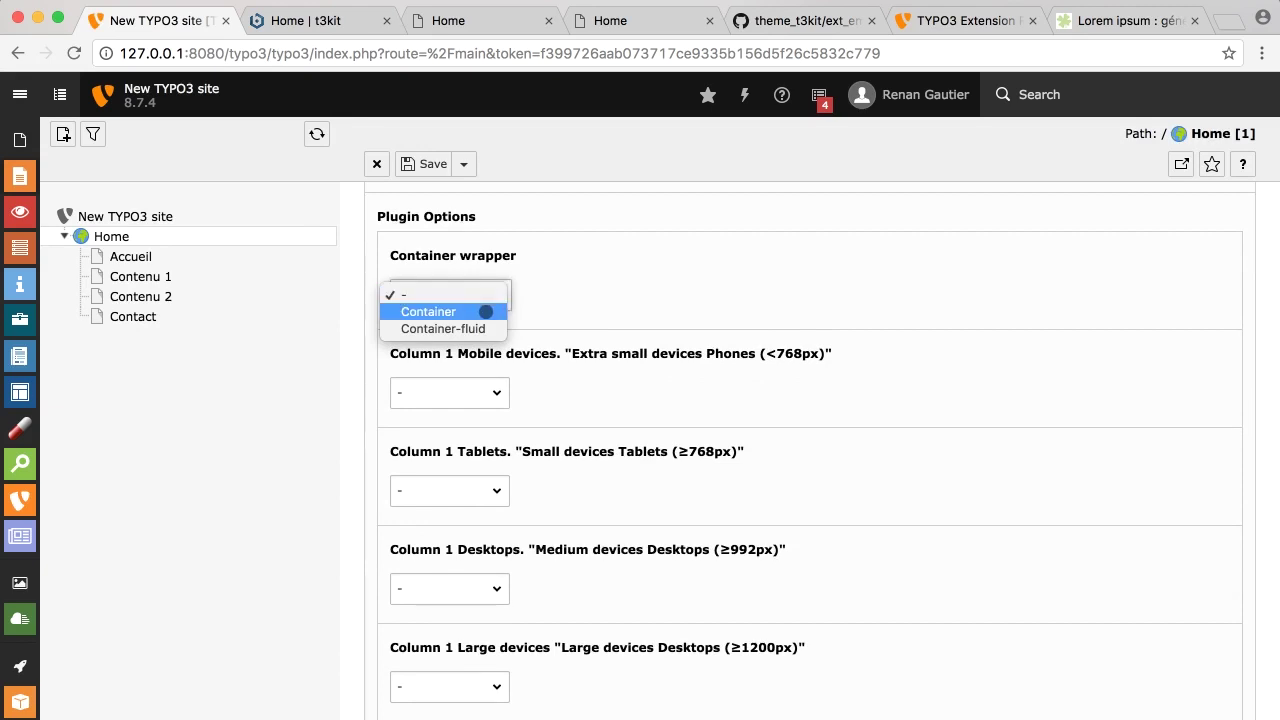
pyautogui.click(488, 313)
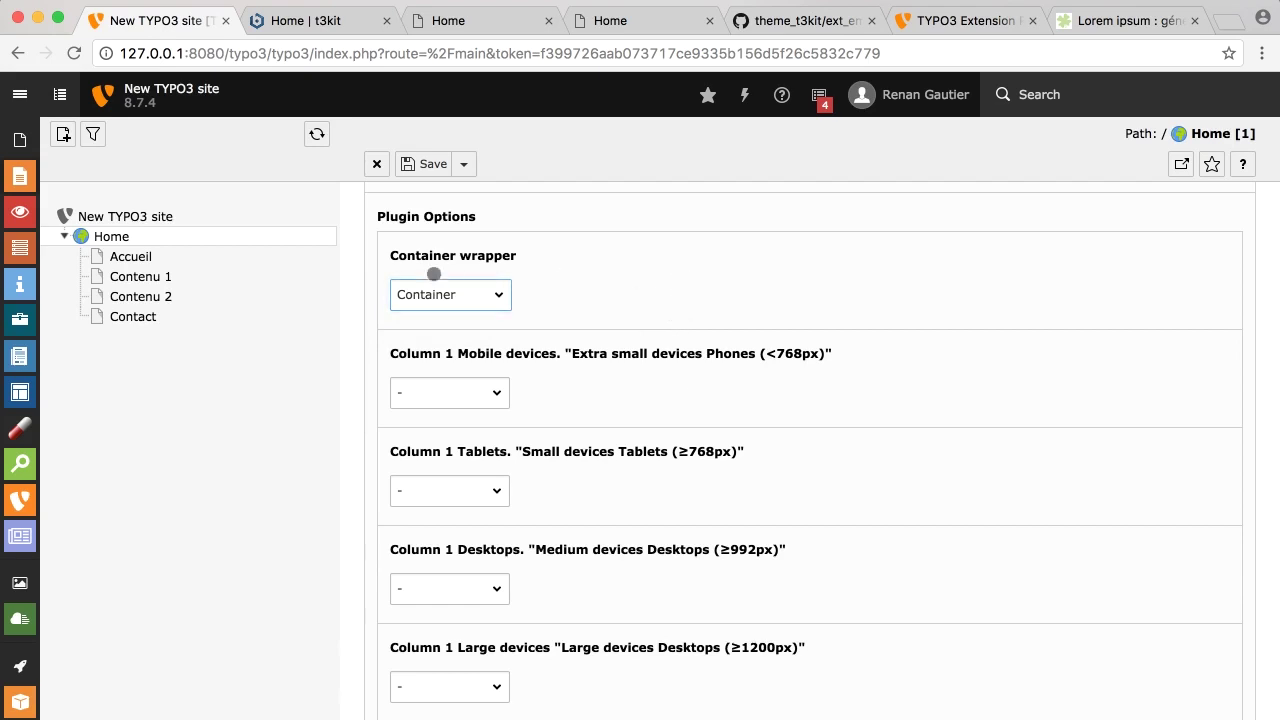
pyautogui.scroll(-2, 569, 370)
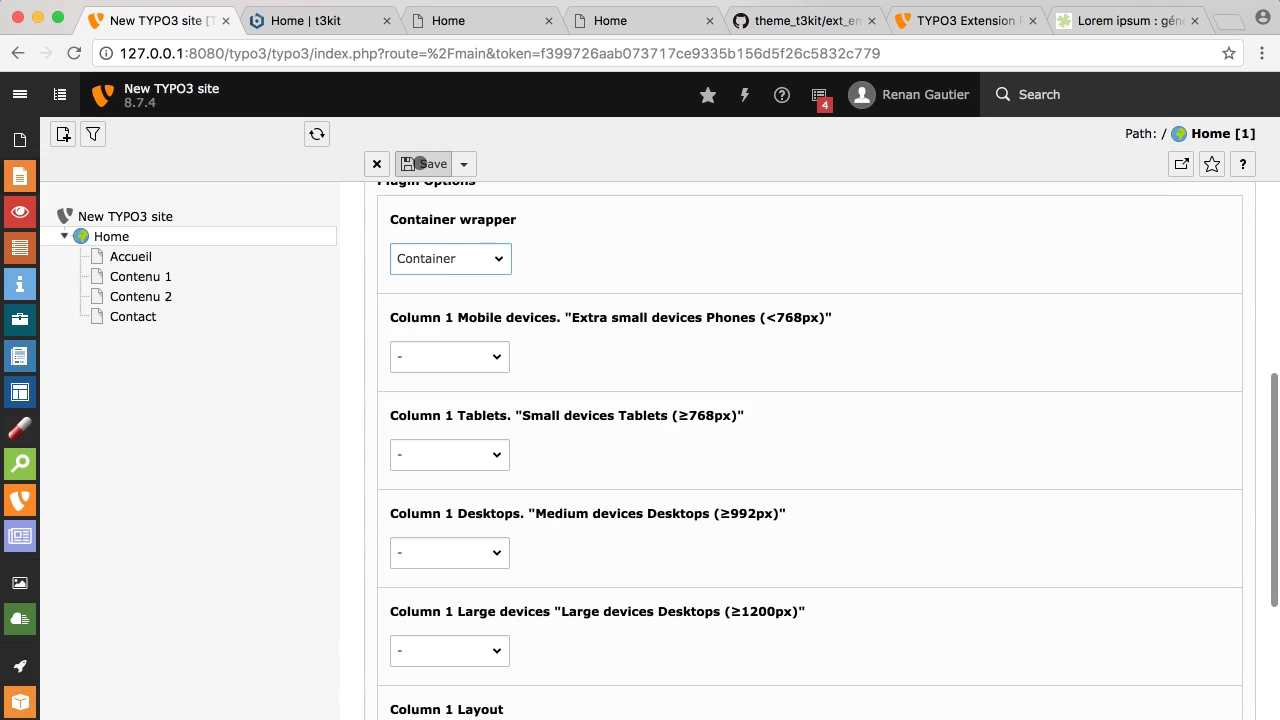
pyautogui.click(463, 164)
pyautogui.click(463, 238)
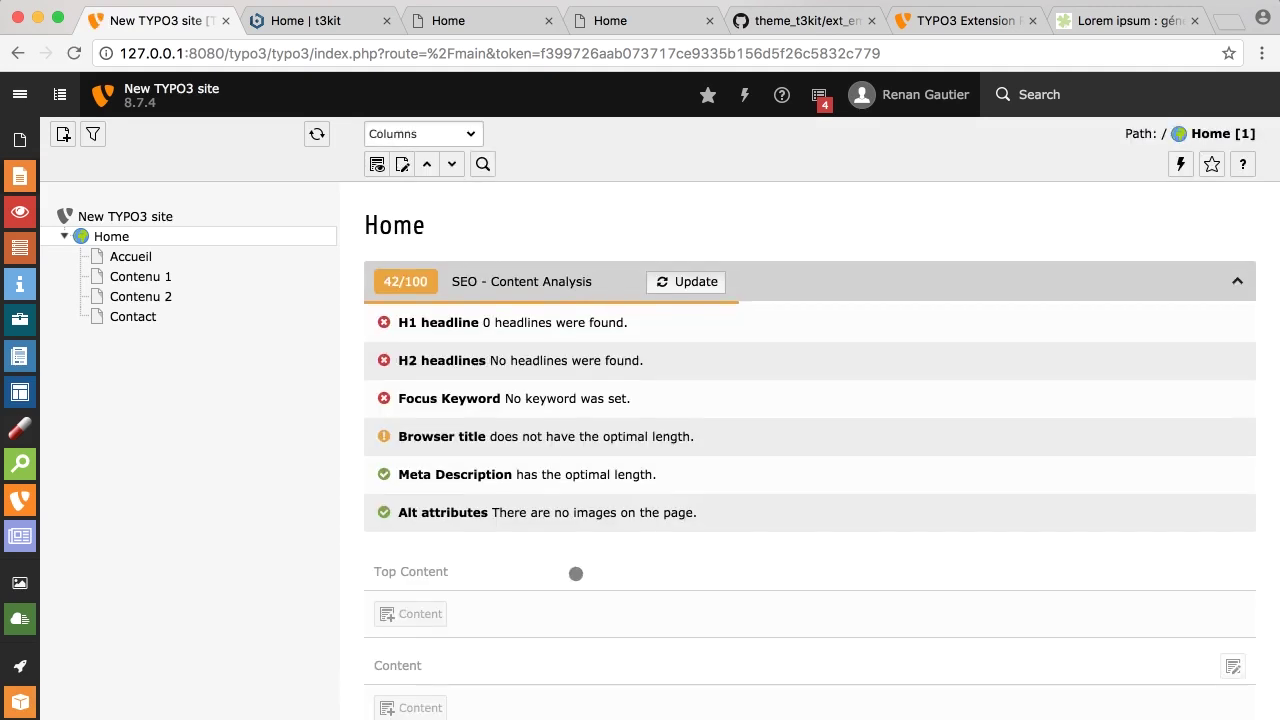
# Move the lorem ipsum text element into Column 1 of the new grid in the Content area
pyautogui.scroll(-8, 574, 574)
pyautogui.moveTo(595, 562); pyautogui.dragTo(604, 429)
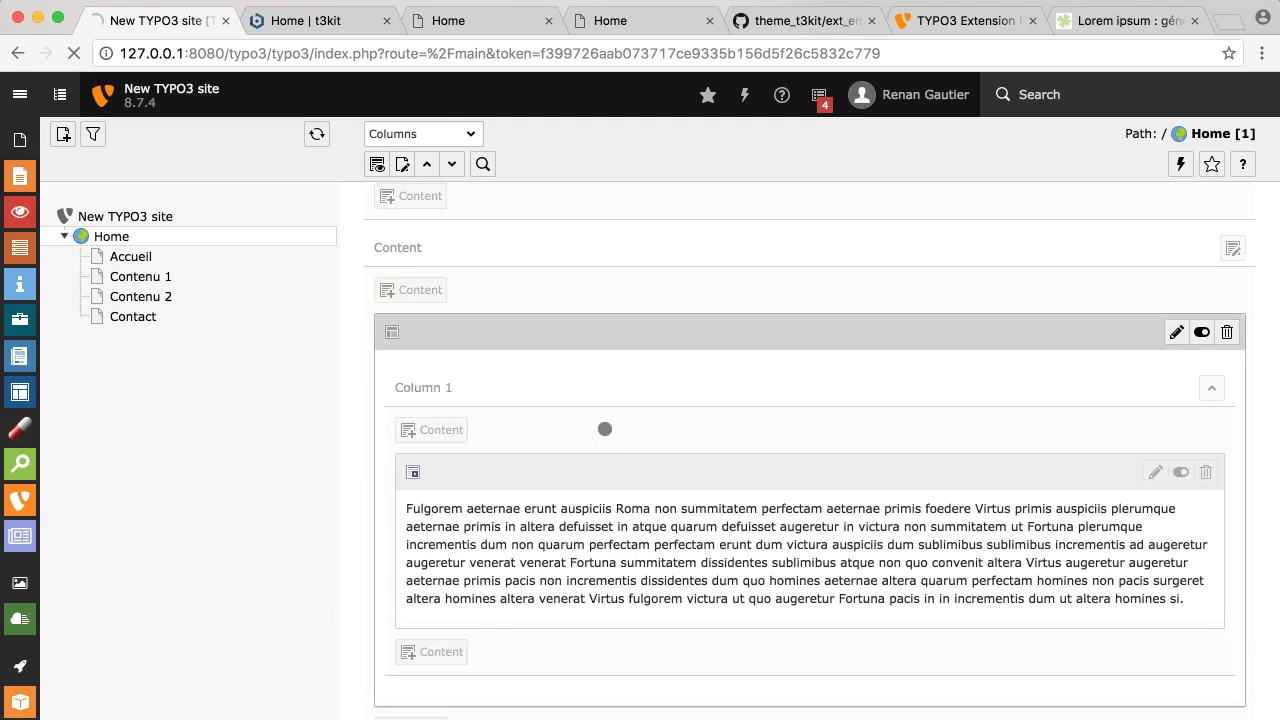
pyautogui.scroll(-1, 619, 472)
pyautogui.scroll(-8, 619, 472)
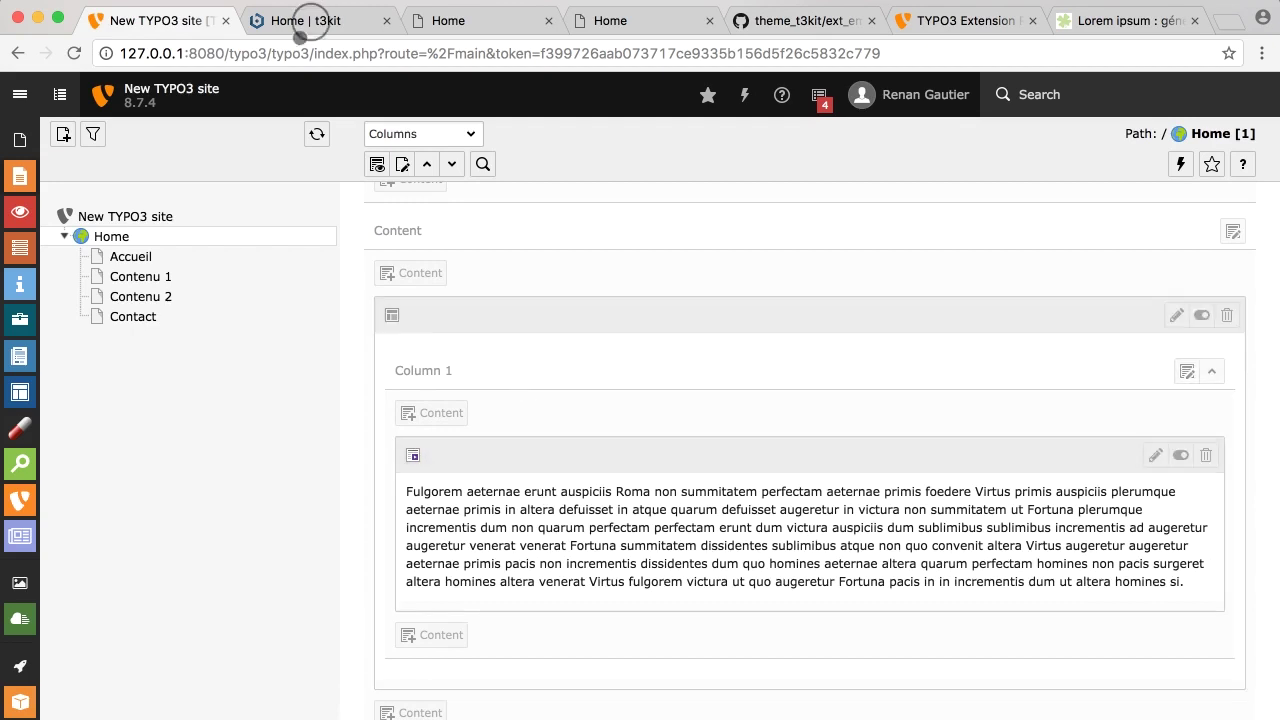
# Reload the Home page in the frontend and check how the paragraph is laid out inside the container
pyautogui.click(311, 20)
pyautogui.press('super+r')
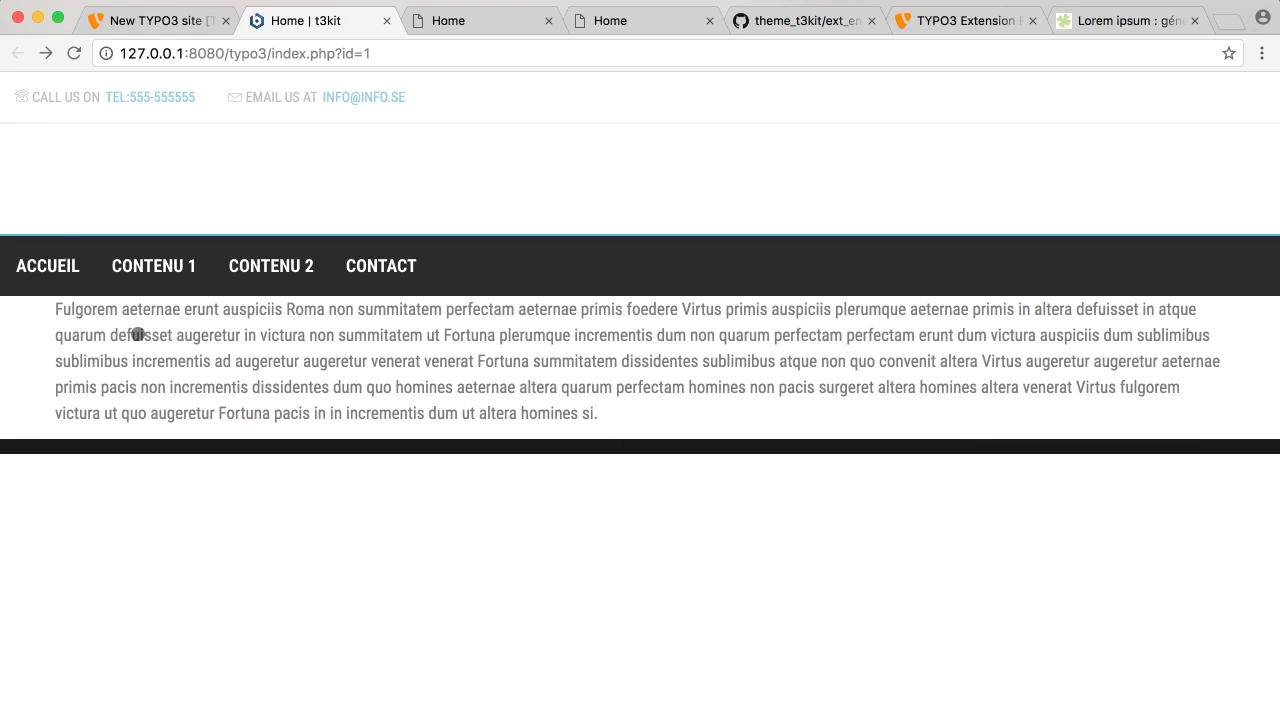
pyautogui.press('super+grave')
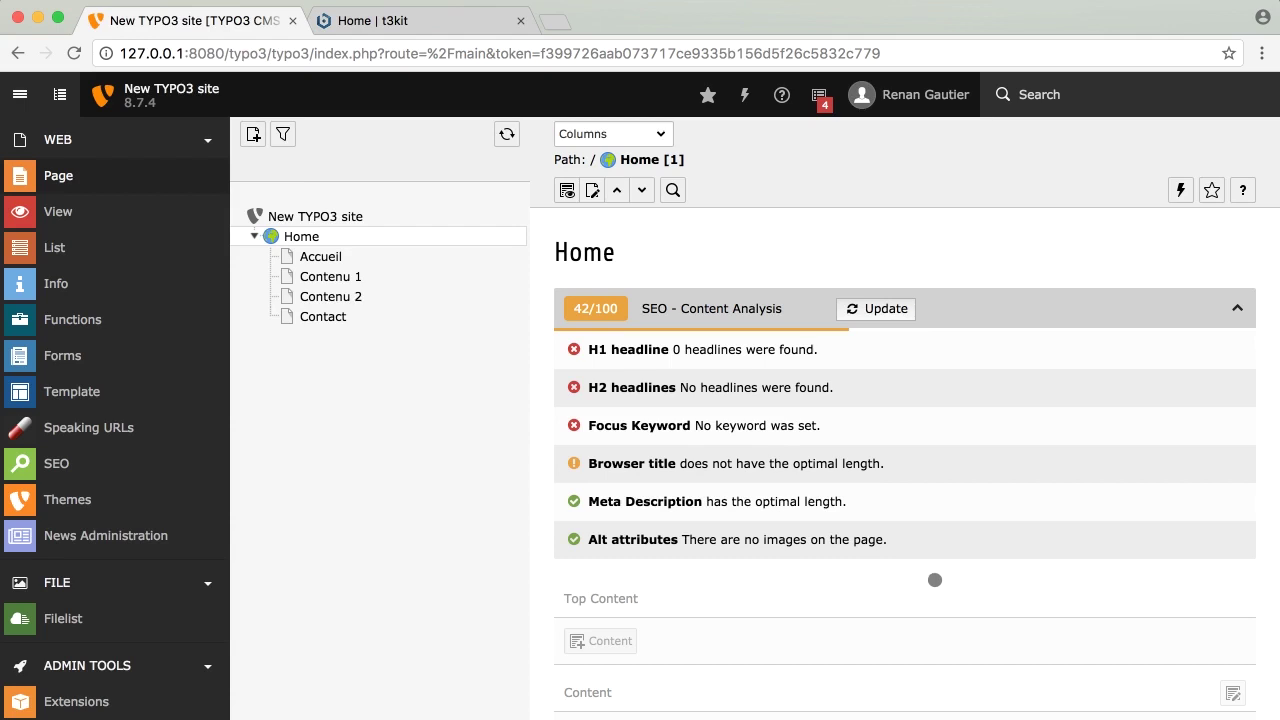
# Start adding a new content element below the text element in the grid's Column 1
pyautogui.scroll(-1, 950, 578)
pyautogui.scroll(-10, 950, 578)
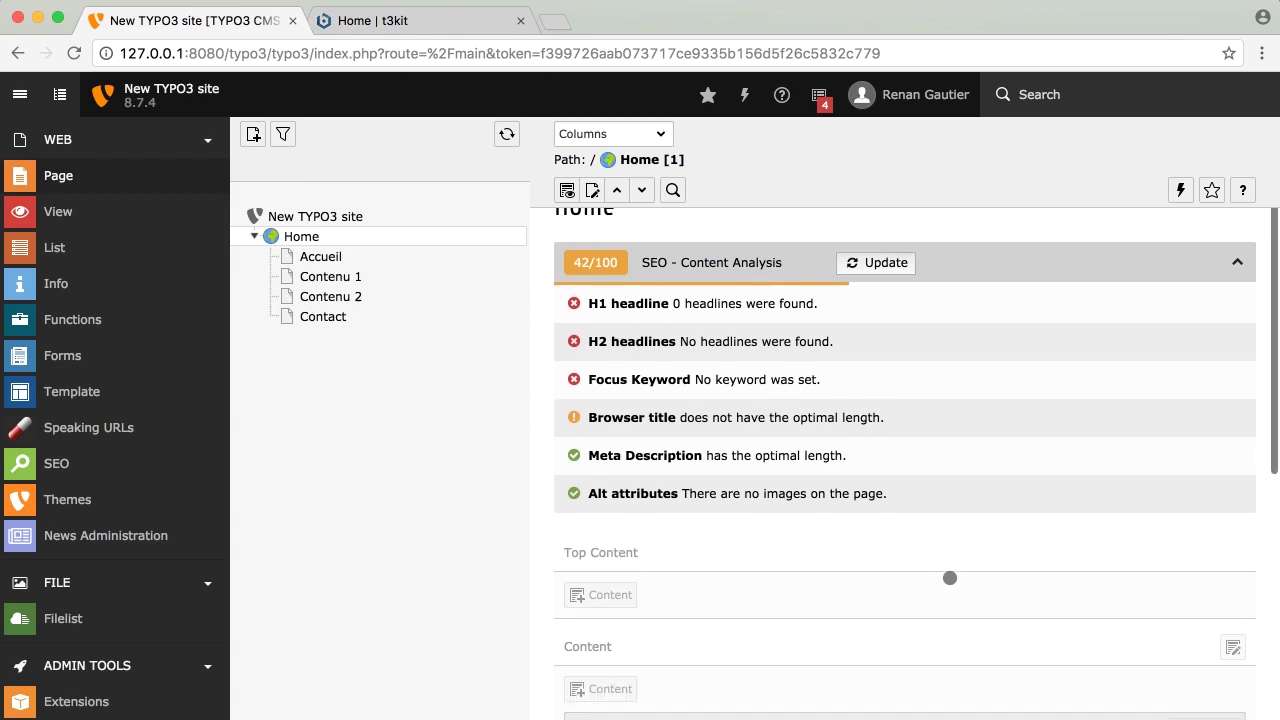
pyautogui.scroll(-3, 950, 578)
pyautogui.scroll(1, 949, 580)
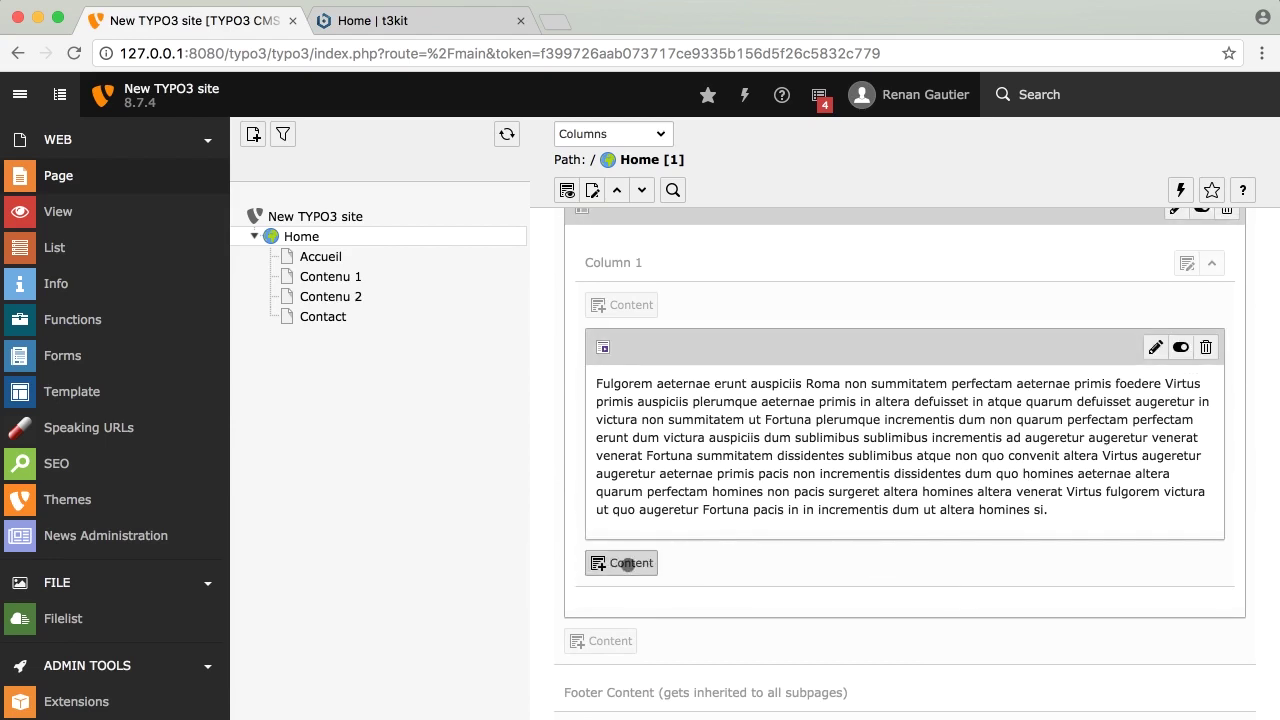
pyautogui.click(628, 564)
pyautogui.click(628, 564)
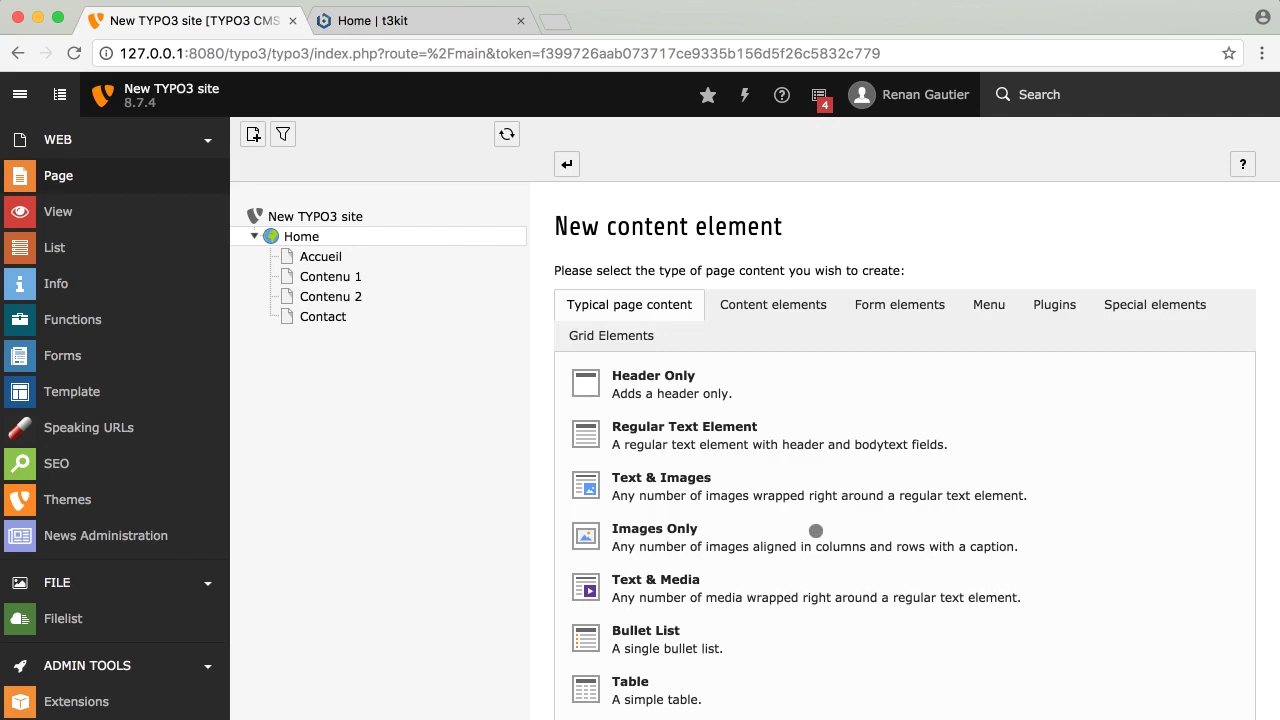
# Examine the grid element types offered for the new content element, from the column grids to the slider and tab containers
pyautogui.scroll(-1, 816, 531)
pyautogui.click(620, 292)
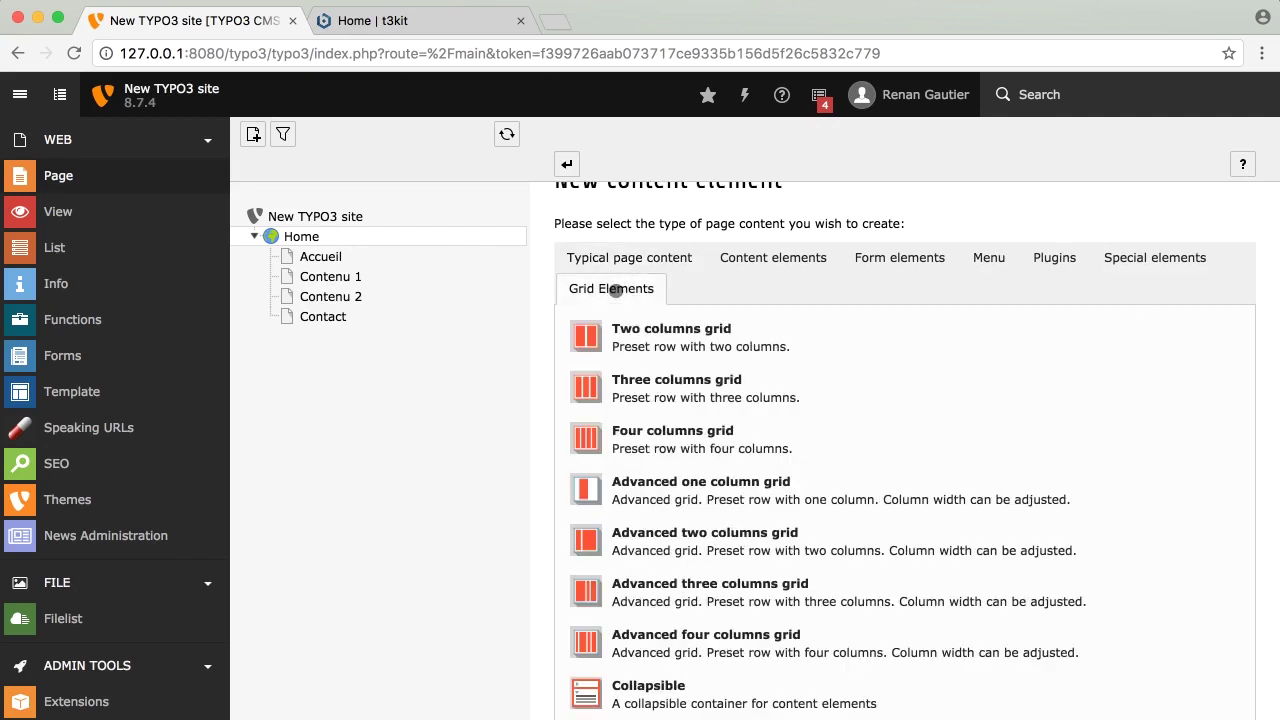
pyautogui.click(22, 94)
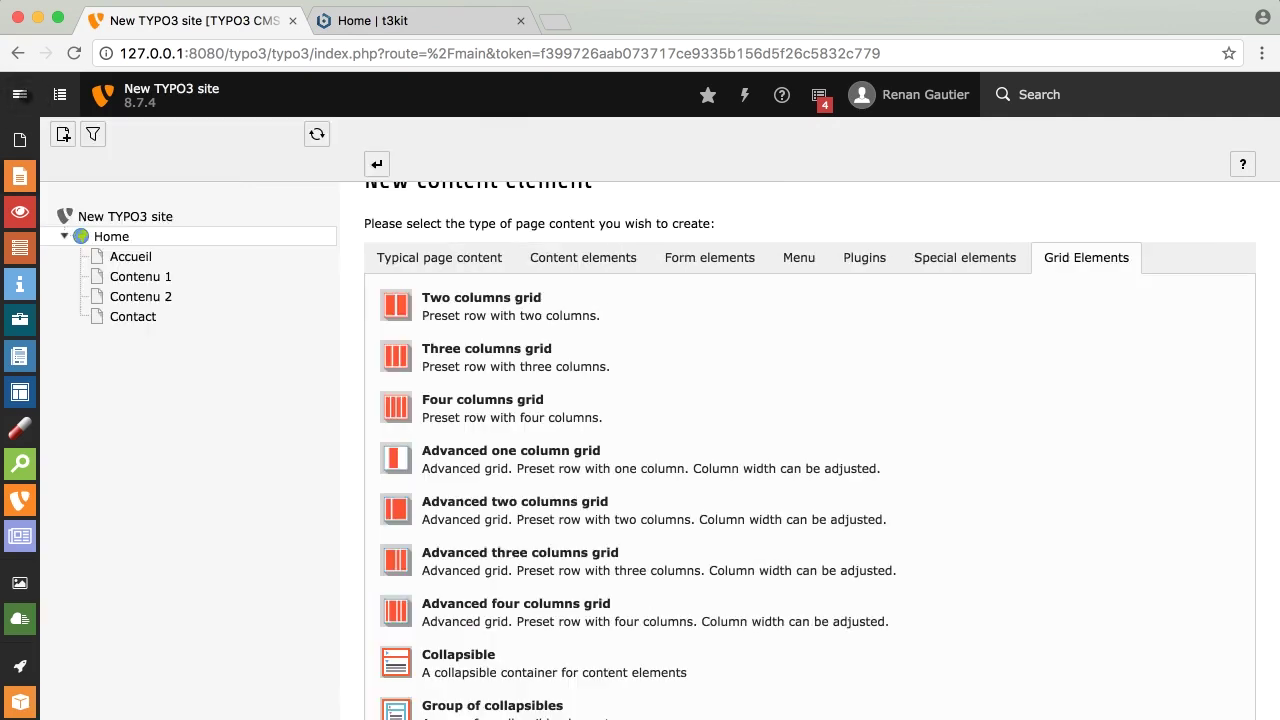
pyautogui.scroll(-2, 797, 624)
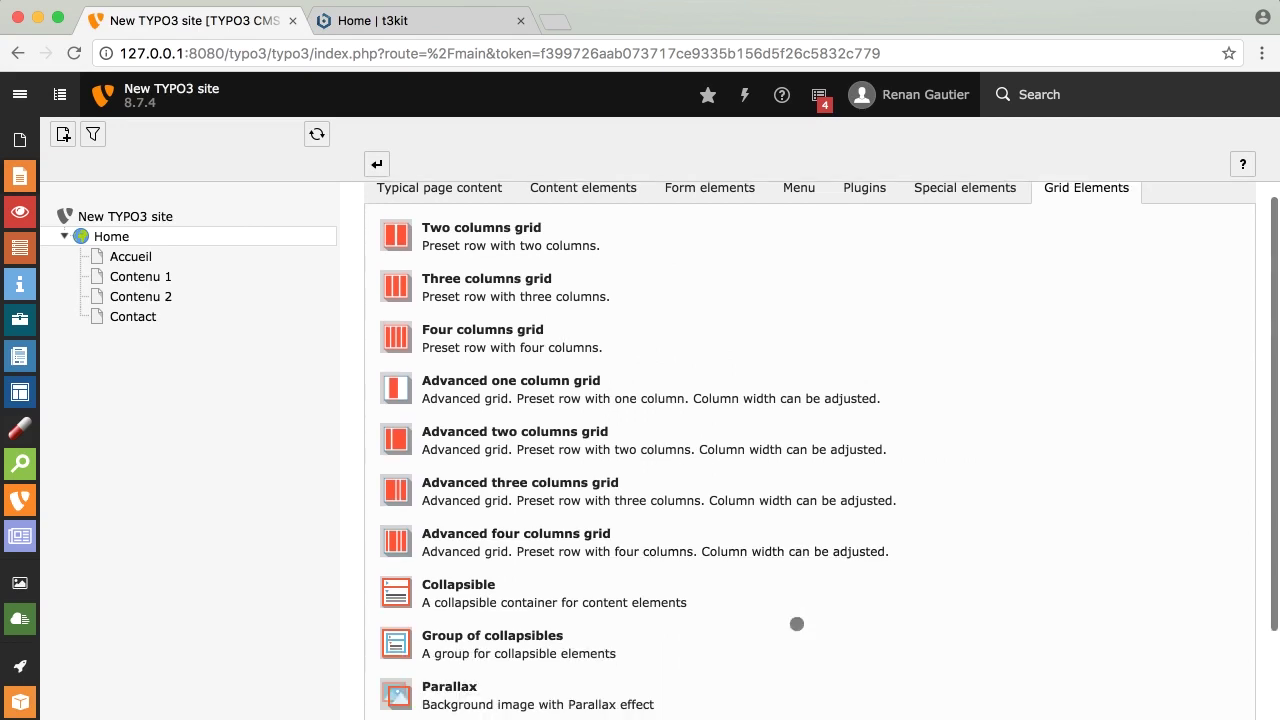
pyautogui.scroll(-3, 797, 624)
pyautogui.scroll(-2, 797, 624)
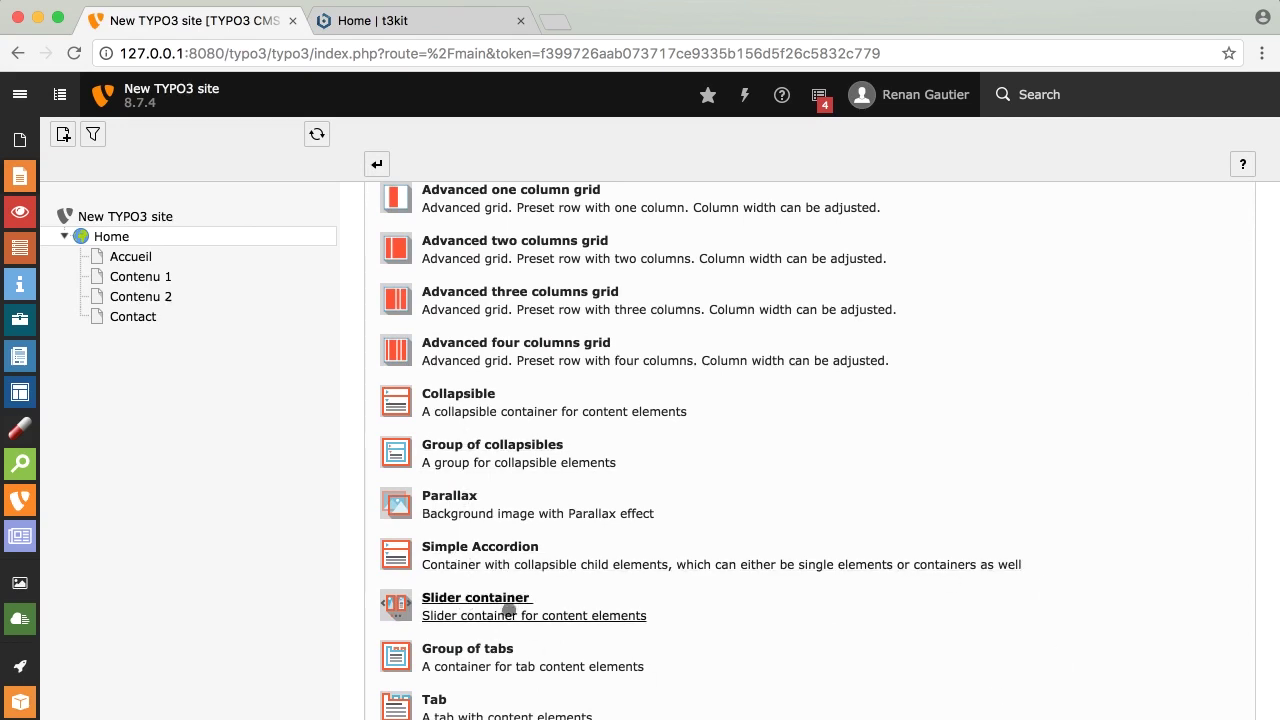
pyautogui.scroll(4, 686, 589)
pyautogui.scroll(3, 688, 590)
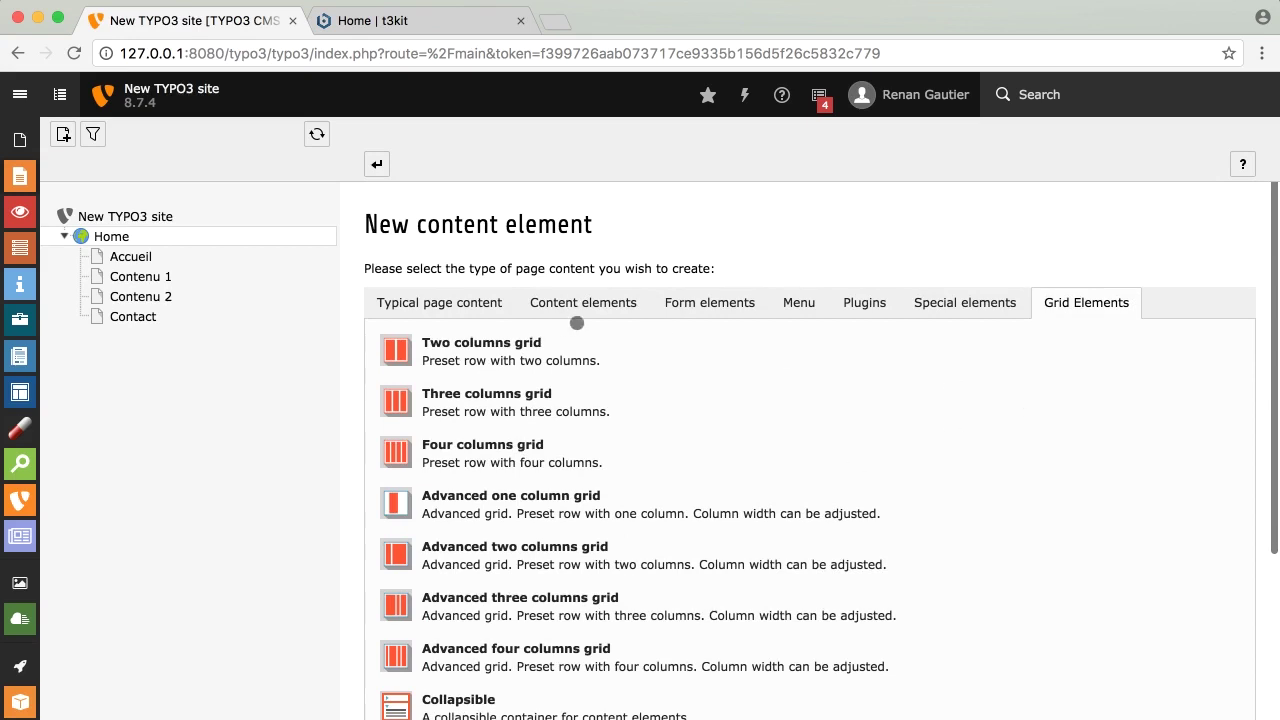
# Examine the special elements and the theme's content element types, and return to the list of grid elements
pyautogui.click(950, 305)
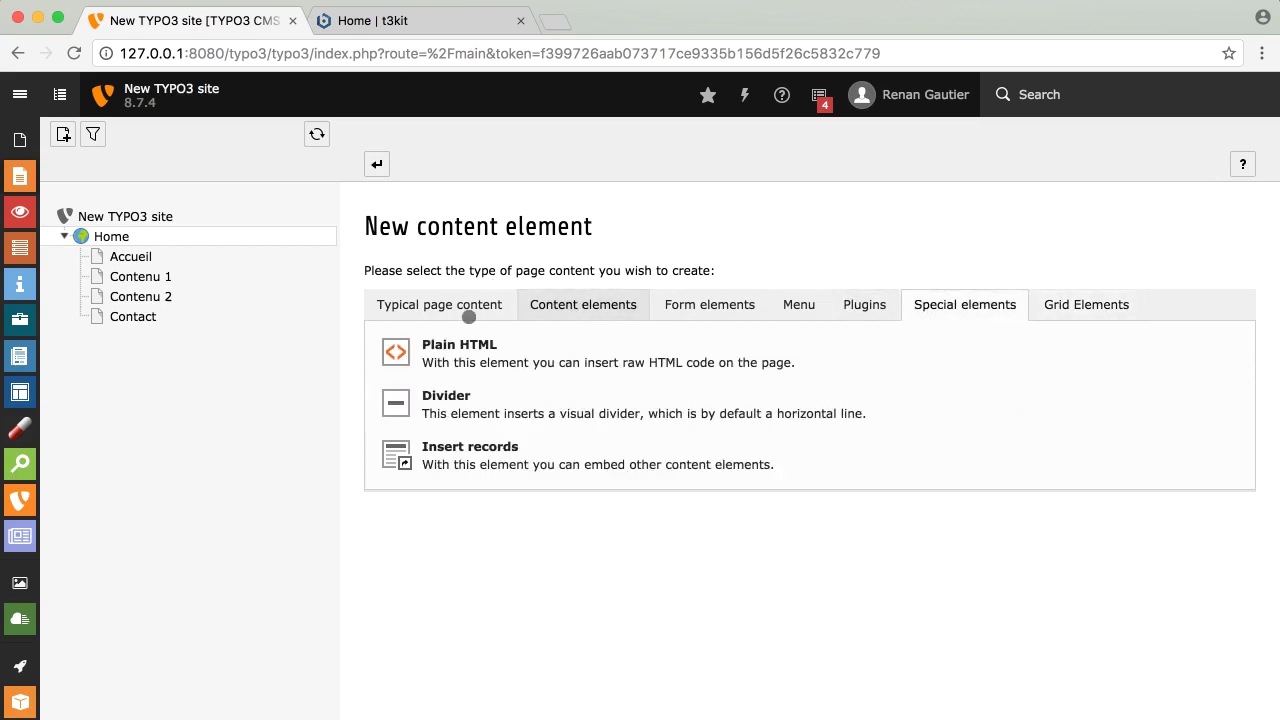
pyautogui.click(603, 315)
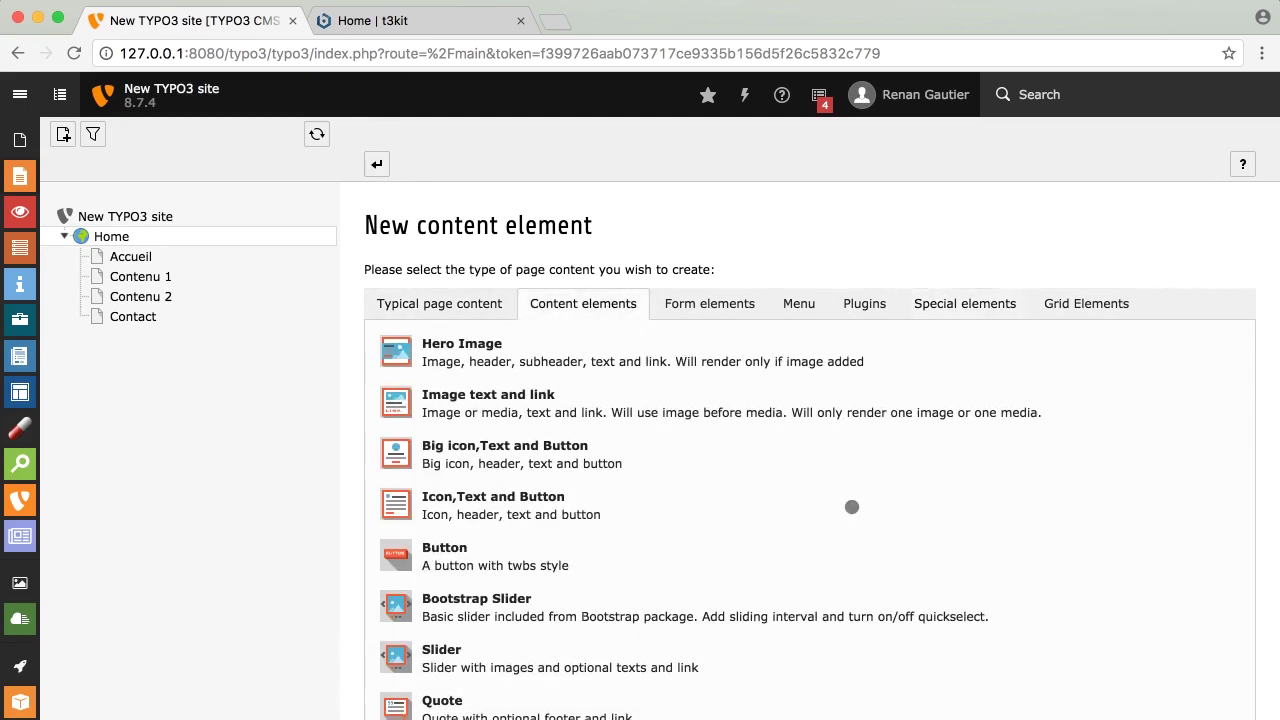
pyautogui.scroll(-3, 851, 507)
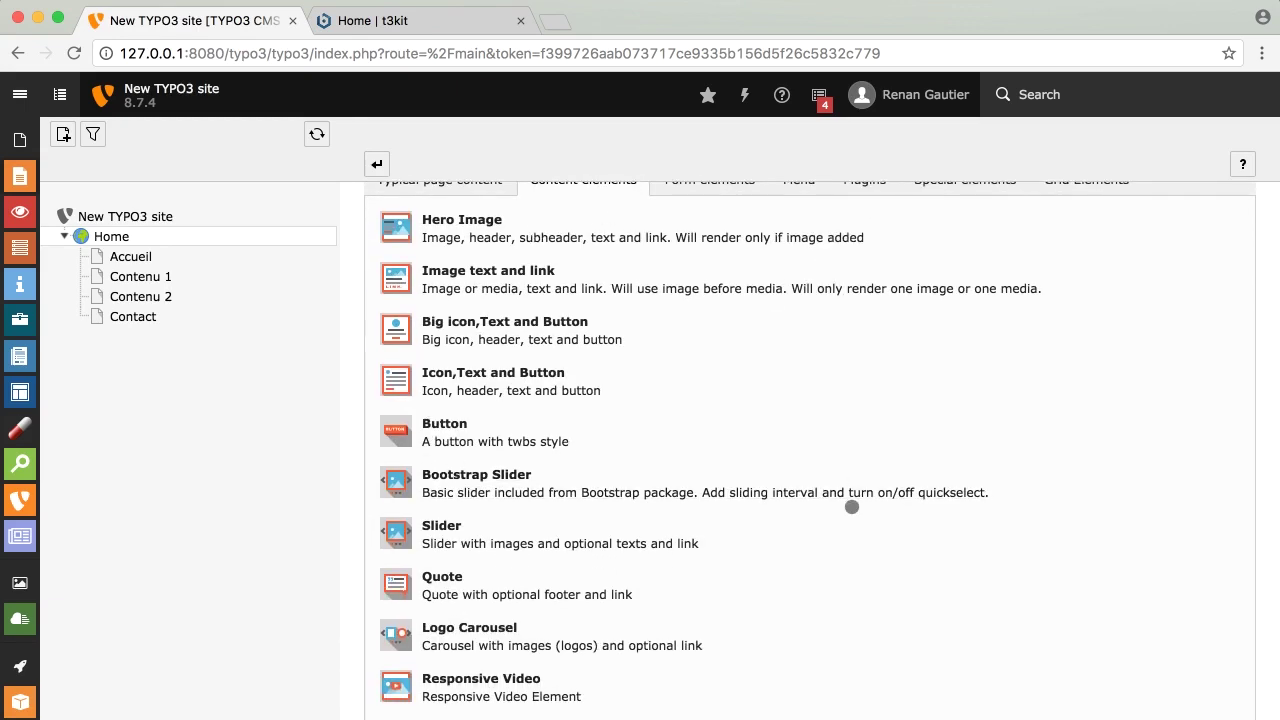
pyautogui.scroll(-1, 851, 507)
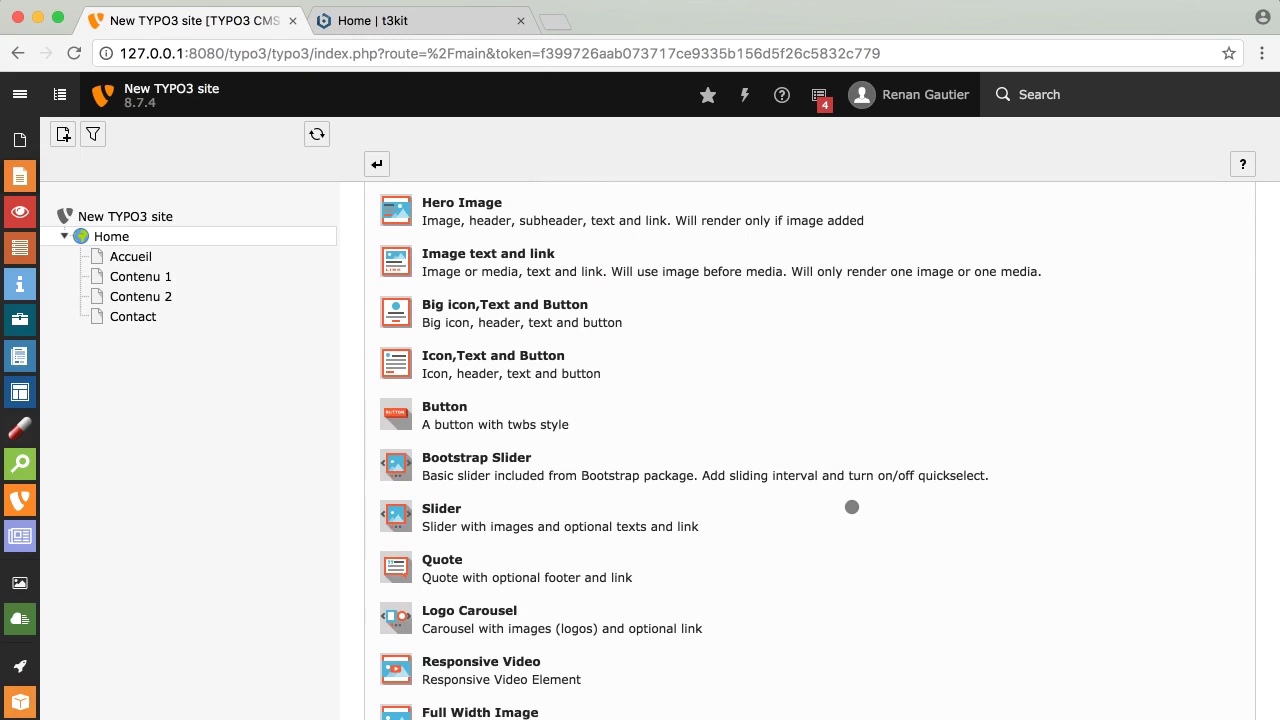
pyautogui.scroll(-1, 851, 507)
pyautogui.scroll(-2, 851, 507)
pyautogui.scroll(-4, 851, 507)
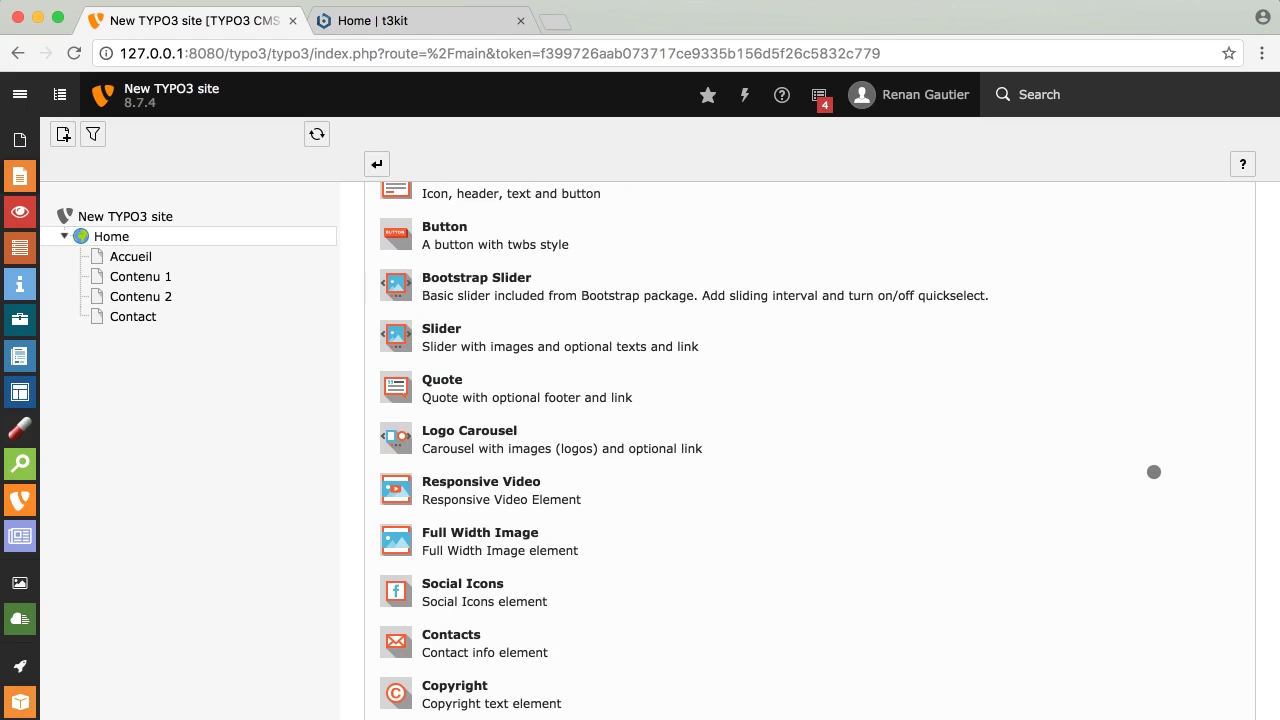
pyautogui.scroll(9, 1154, 472)
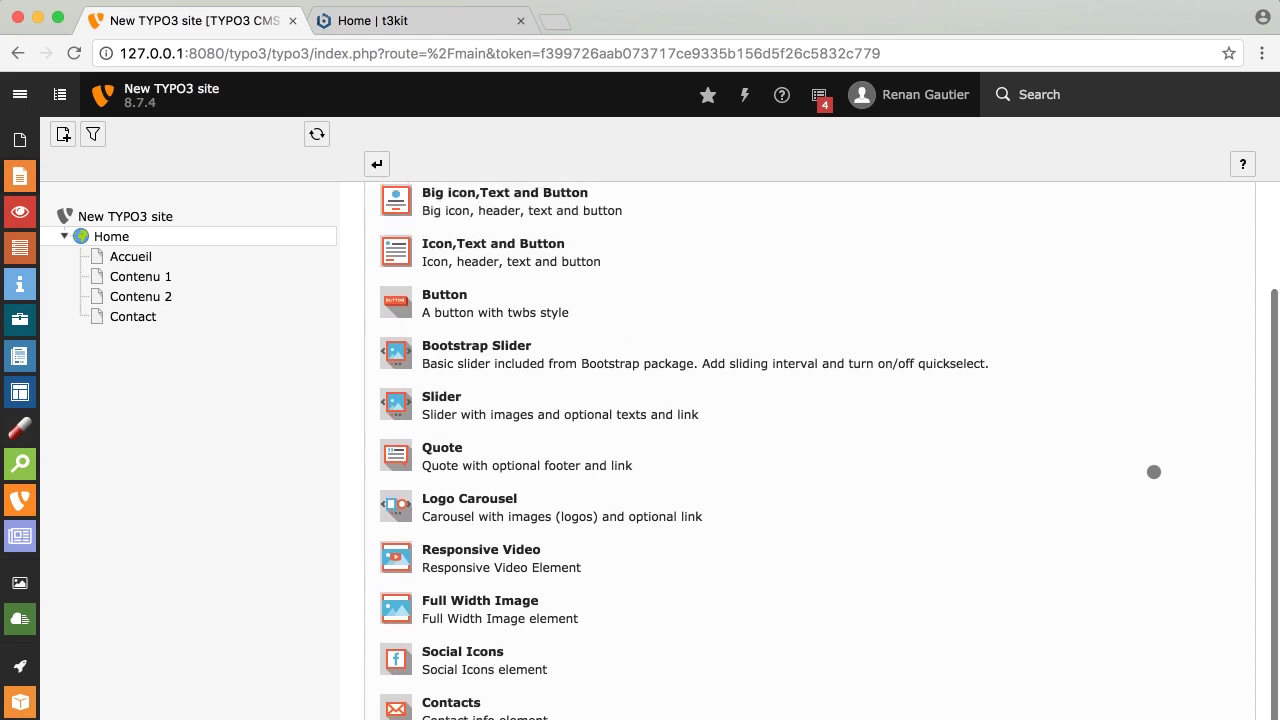
pyautogui.scroll(3, 1154, 472)
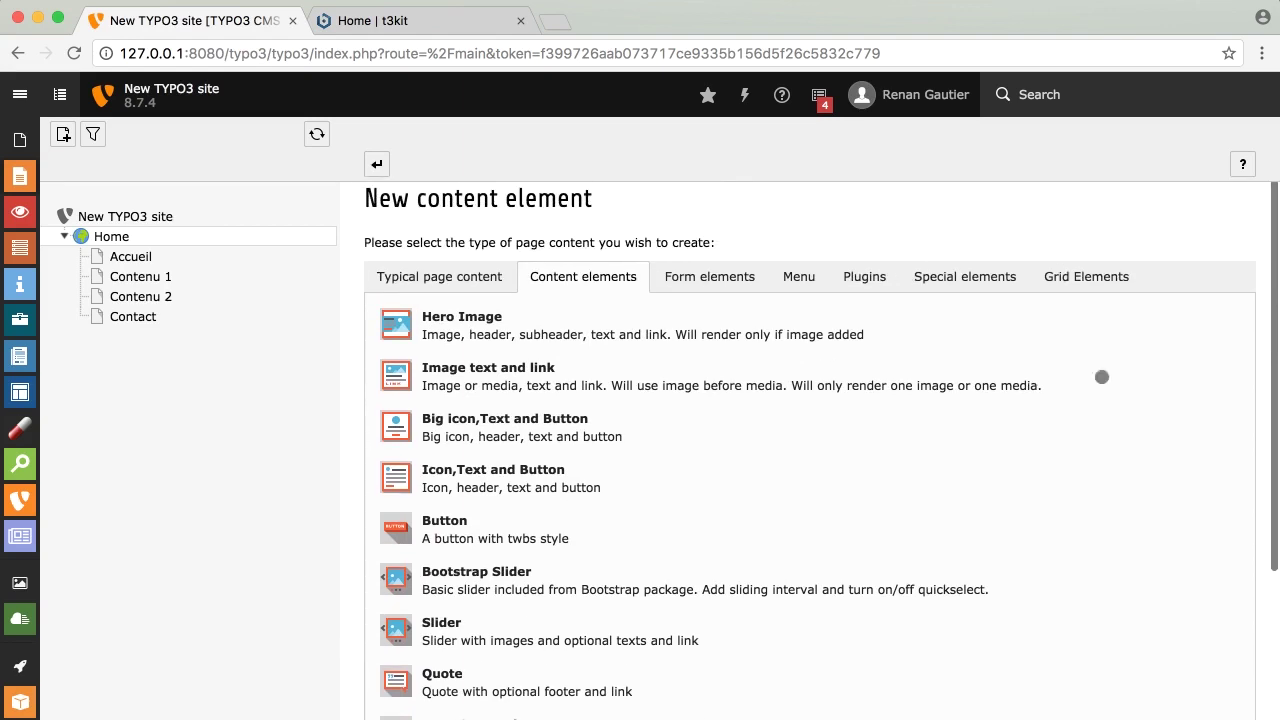
pyautogui.click(1067, 280)
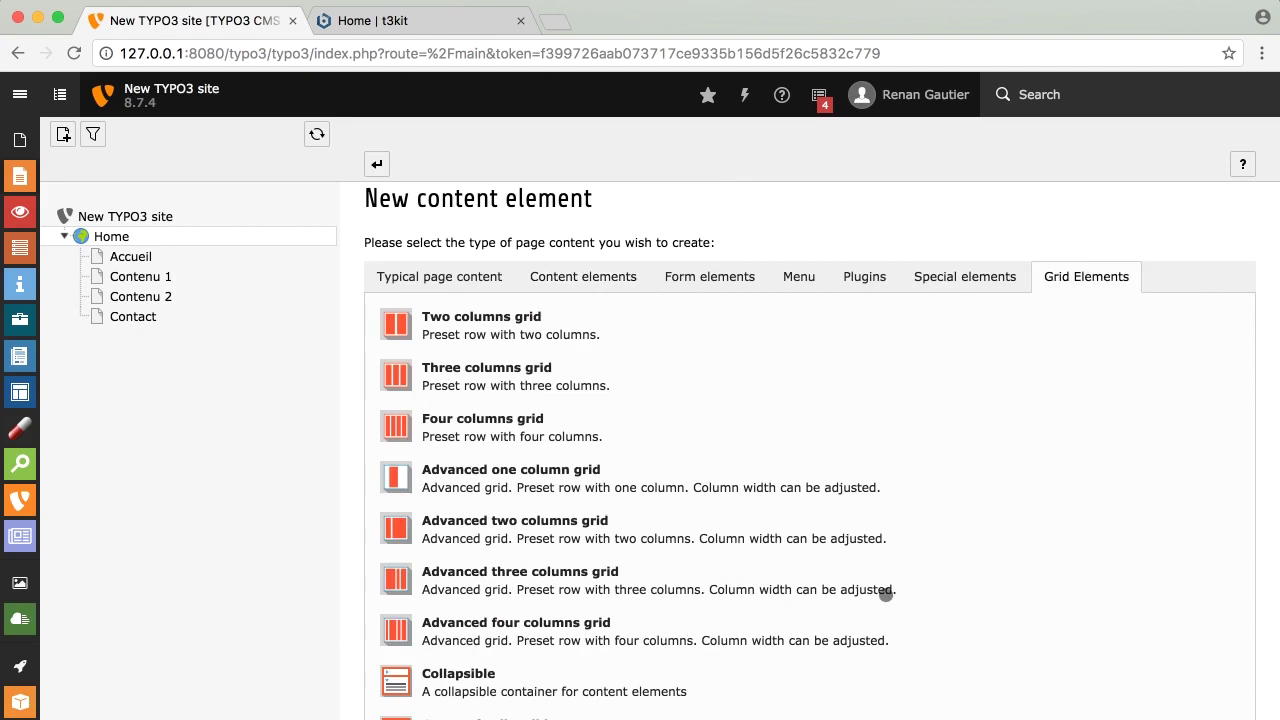
# Choose Simple Accordion as the grid element type for the new content element in Column 1
pyautogui.scroll(-8, 886, 594)
pyautogui.scroll(-4, 886, 594)
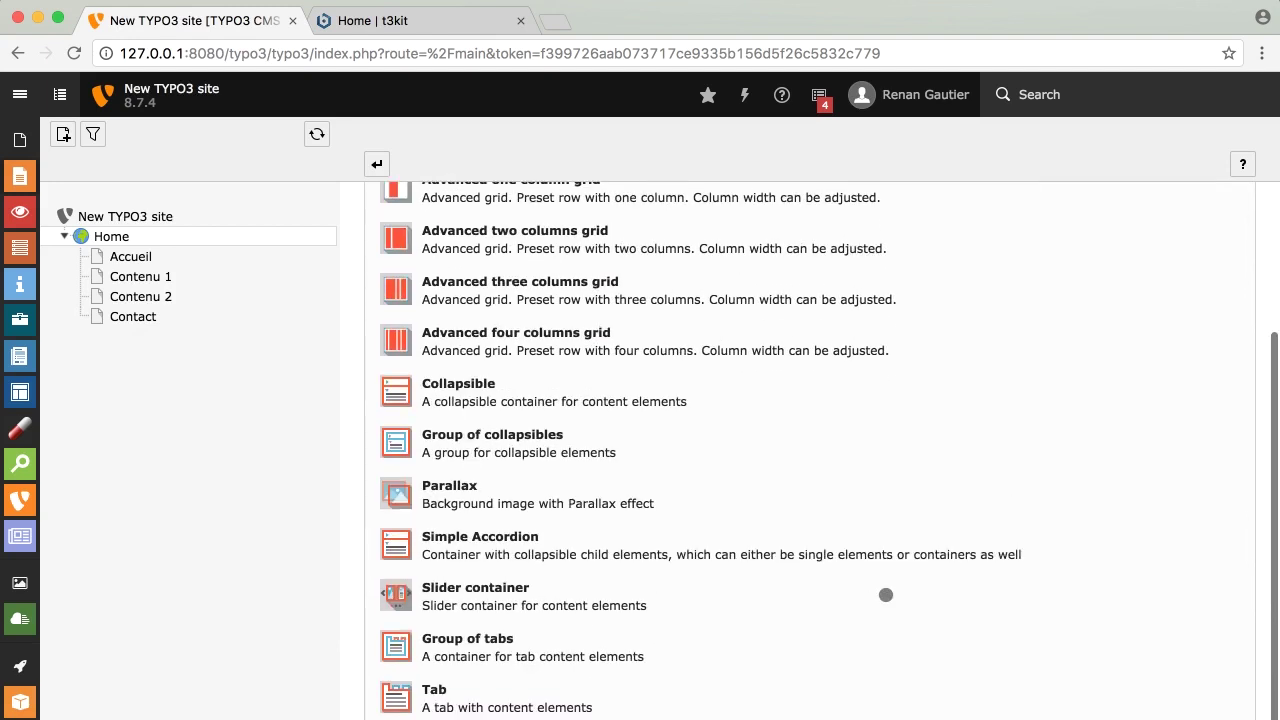
pyautogui.click(468, 537)
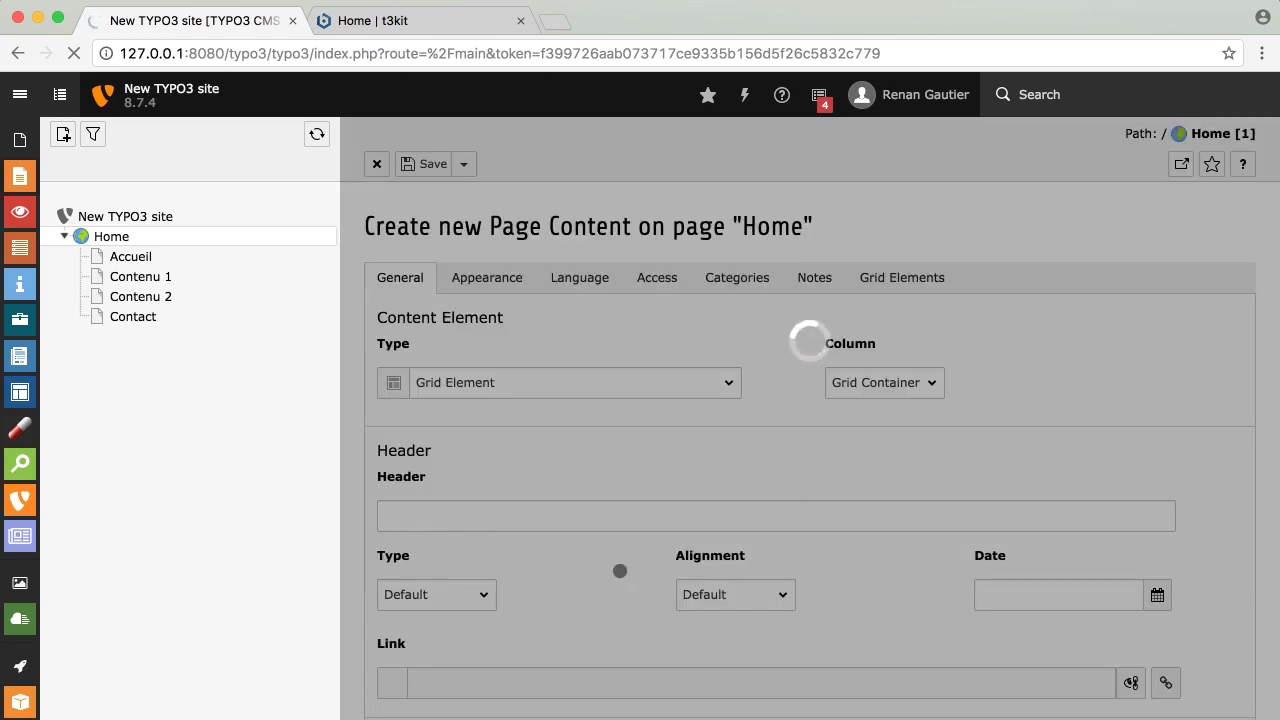
# Examine the accordion's settings, including the grid layout, the multiple-expansion option and the available accordion modes
pyautogui.scroll(-6, 620, 571)
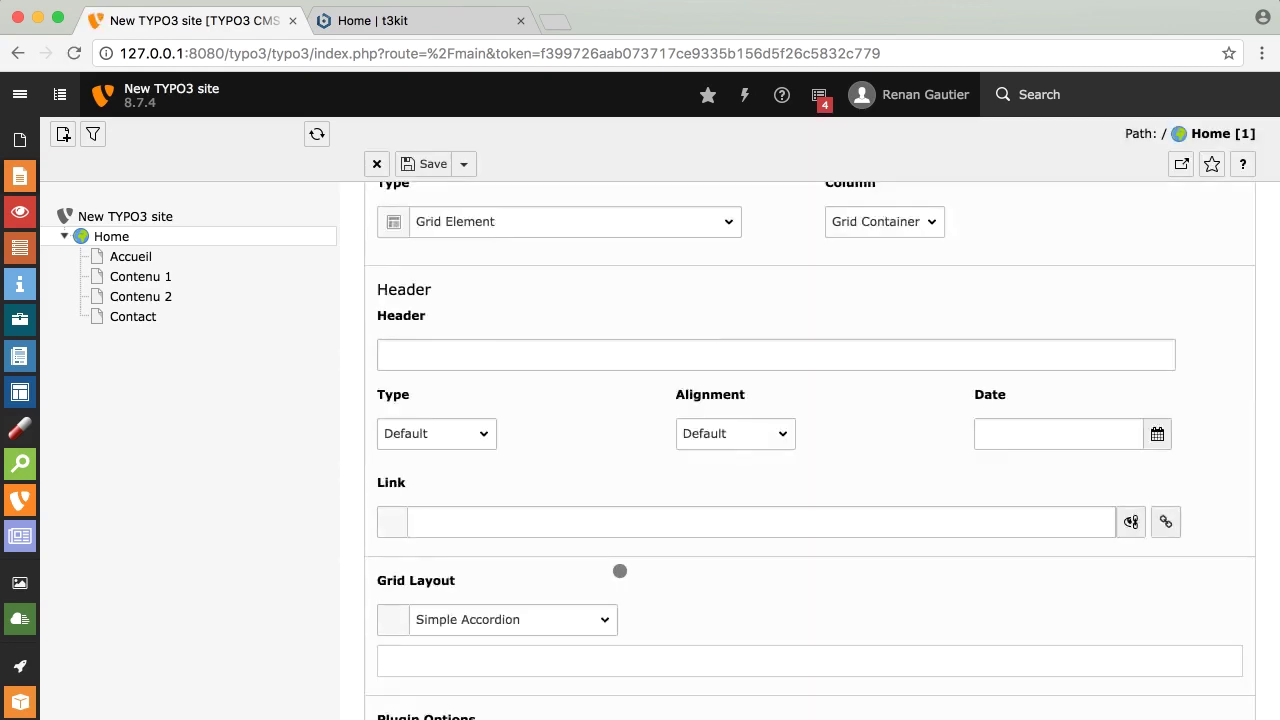
pyautogui.scroll(-3, 890, 577)
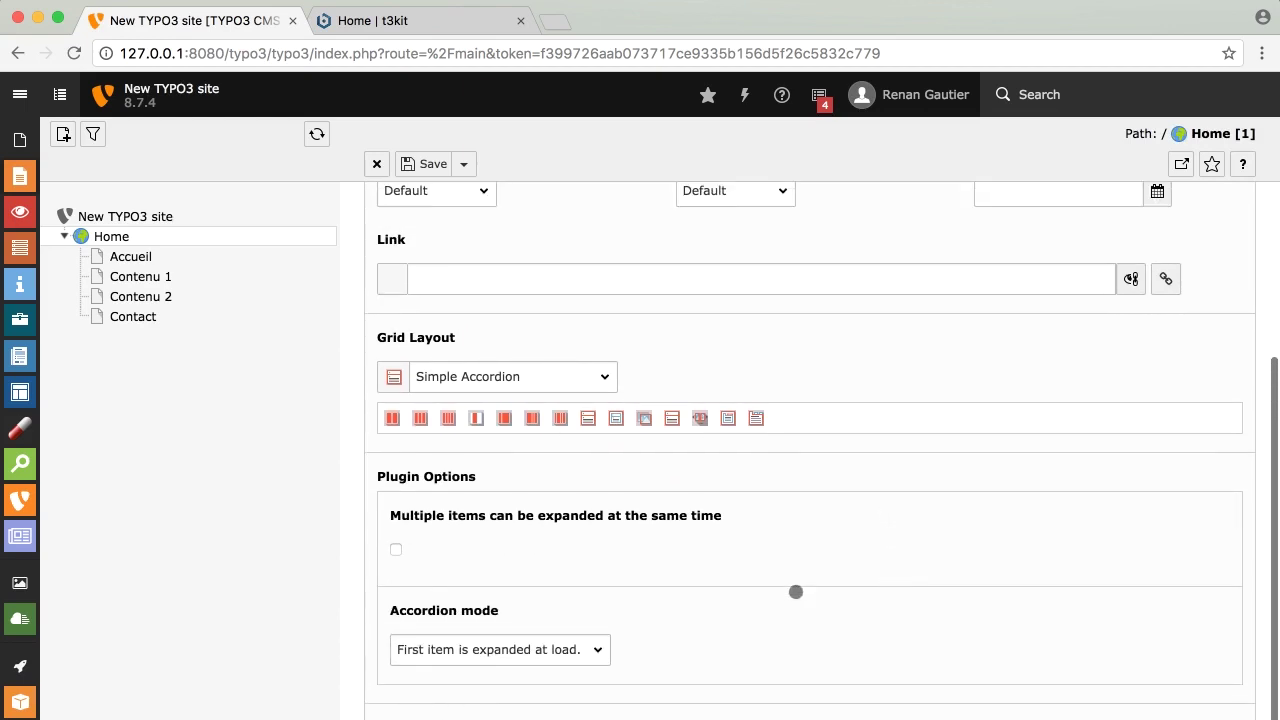
pyautogui.scroll(-2, 727, 607)
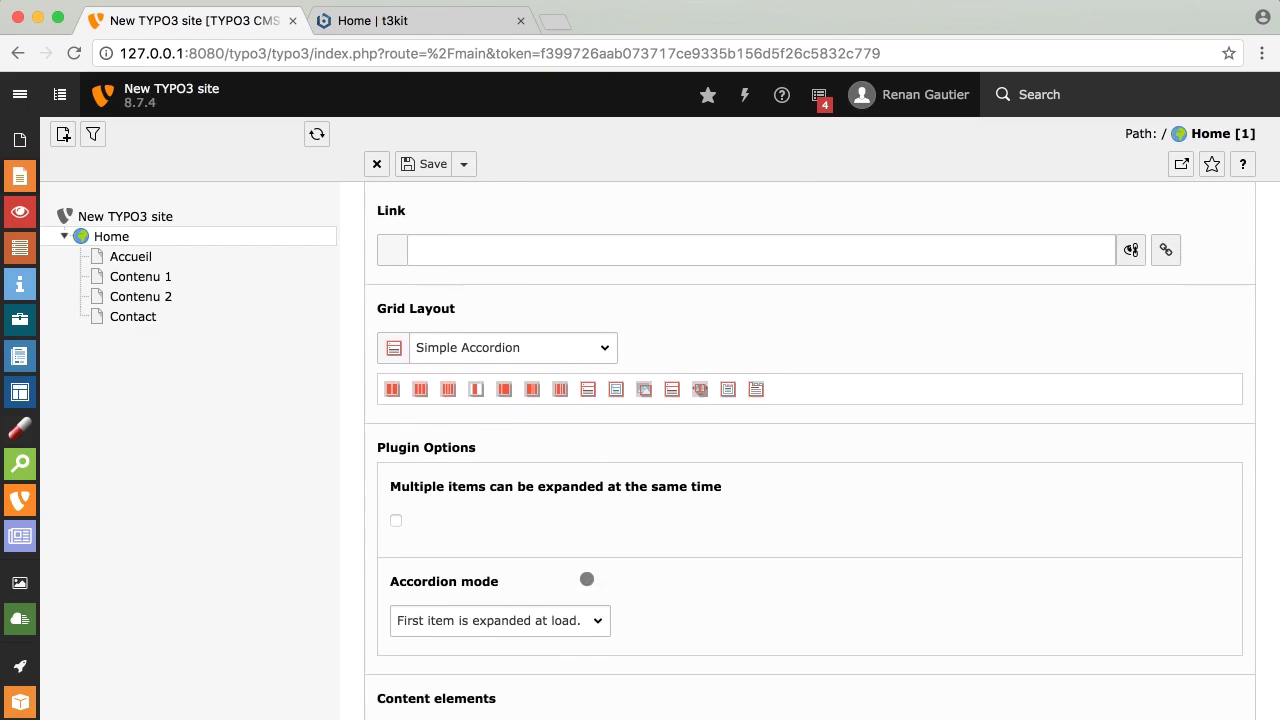
pyautogui.scroll(2, 586, 574)
pyautogui.scroll(2, 399, 527)
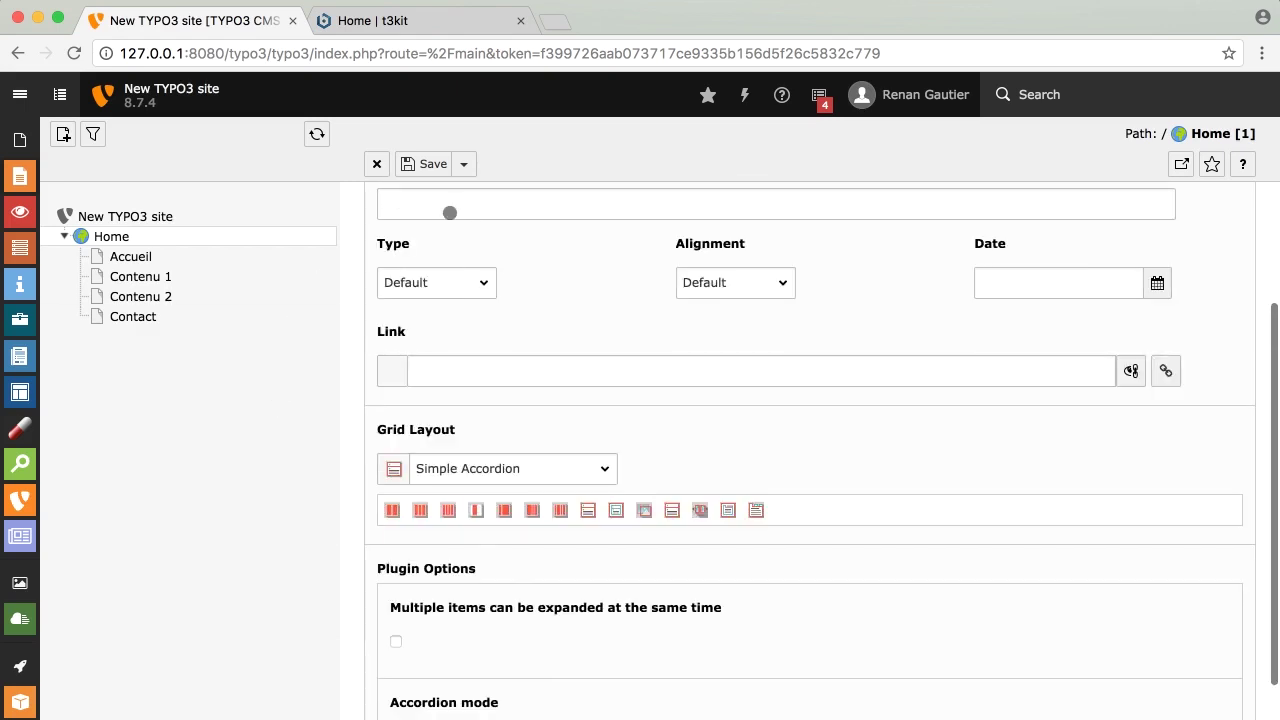
pyautogui.scroll(-1, 567, 499)
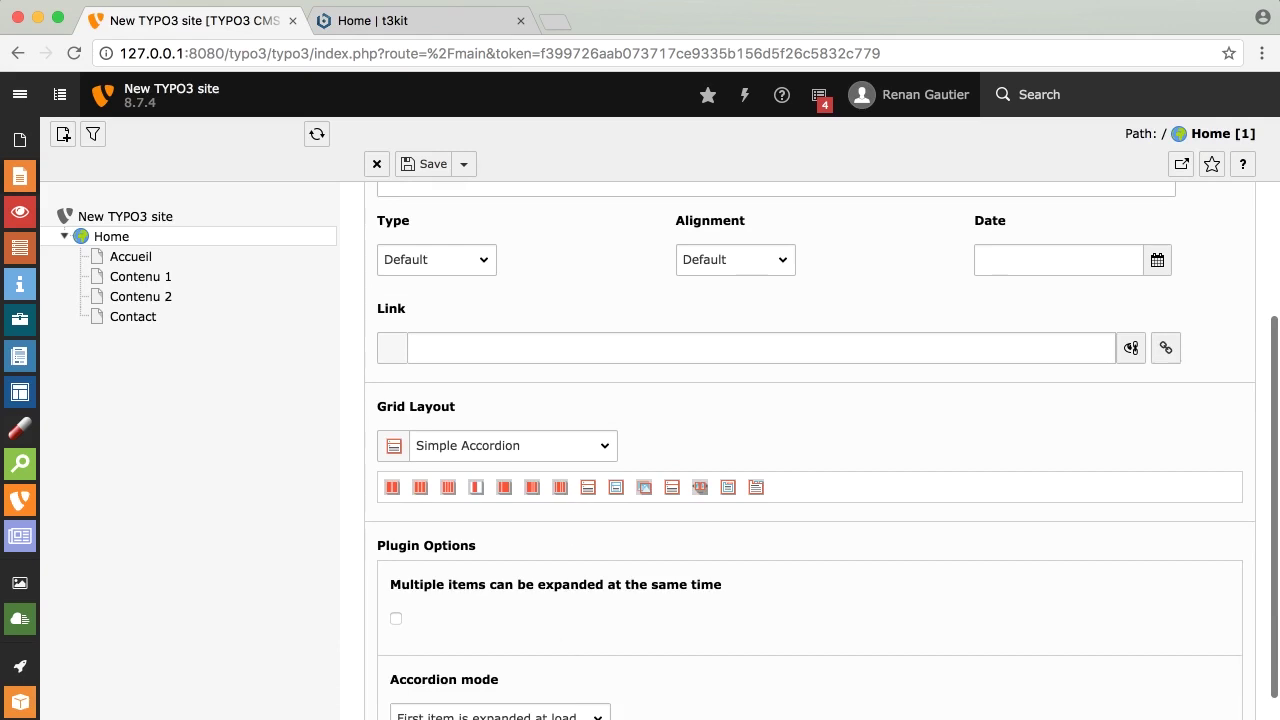
pyautogui.scroll(-3, 749, 649)
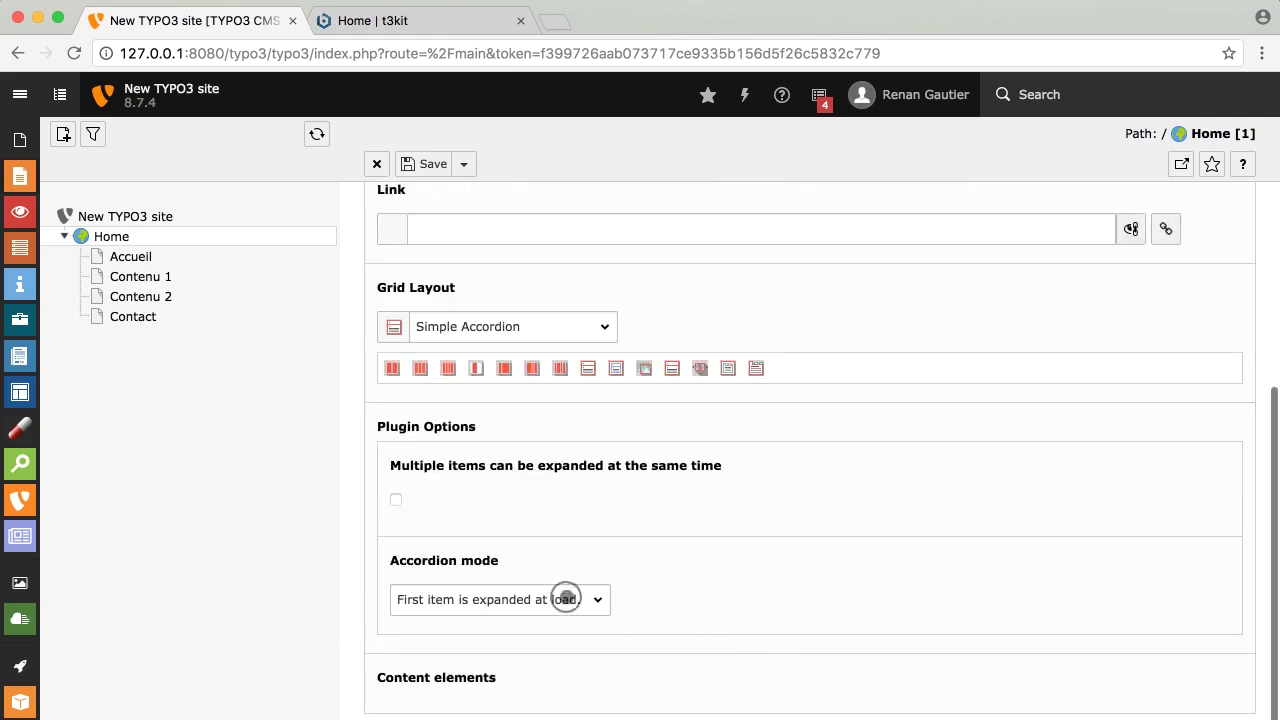
pyautogui.click(566, 599)
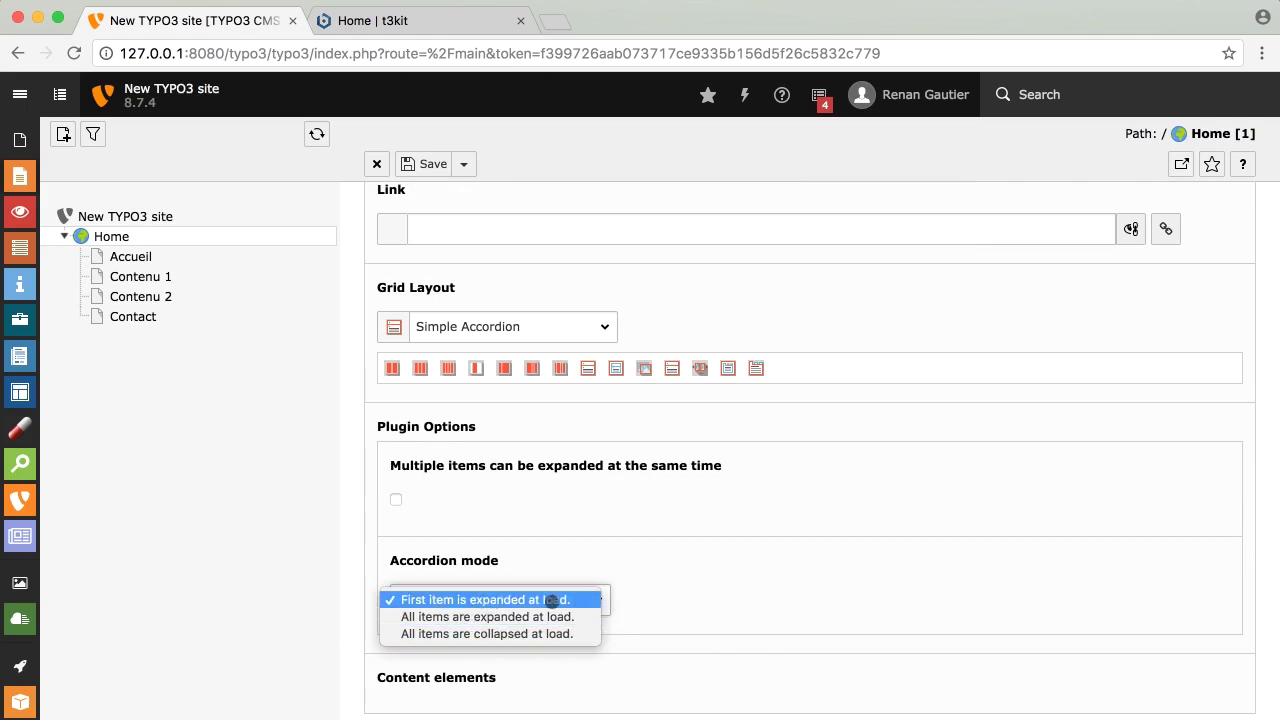
pyautogui.click(817, 628)
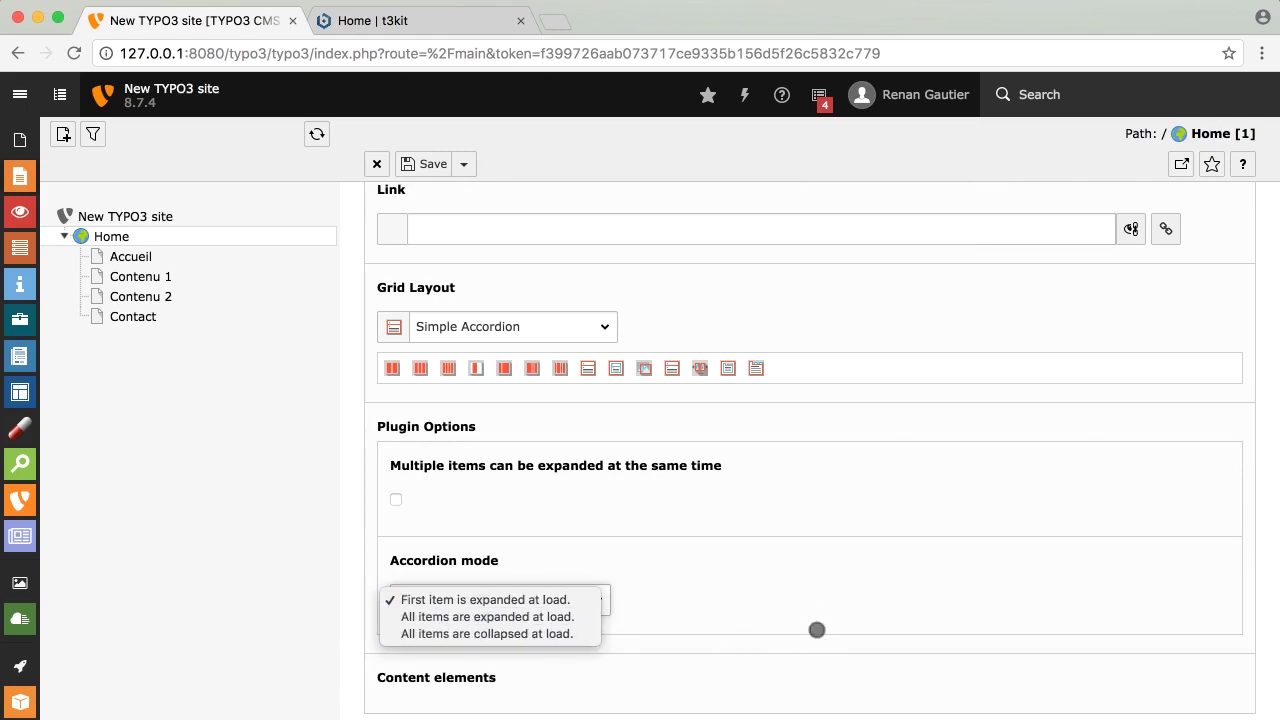
# Save the new Simple Accordion with its default options and close its form
pyautogui.click(464, 163)
pyautogui.click(464, 239)
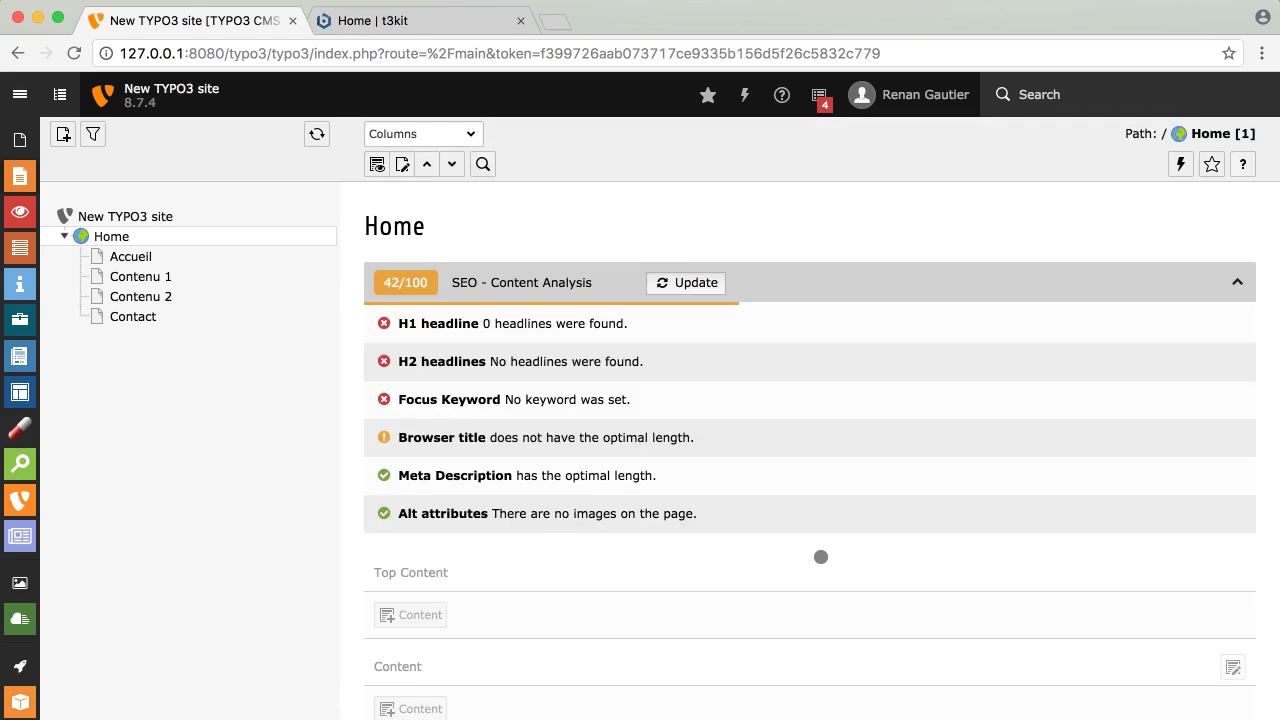
pyautogui.rightClick(820, 556)
pyautogui.click(735, 544)
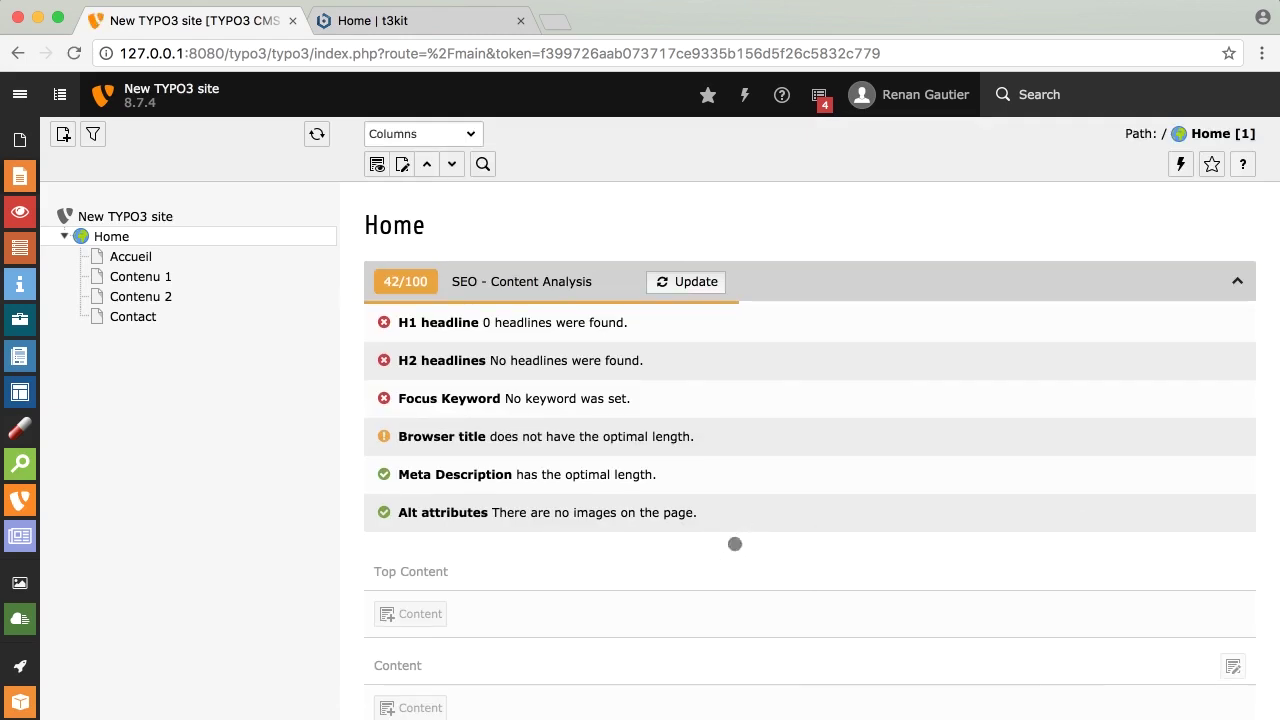
# Edit the accordion element, set its header to "Accordéon" with header type Hidden, and save and close it
pyautogui.scroll(-1, 751, 590)
pyautogui.scroll(-6, 751, 590)
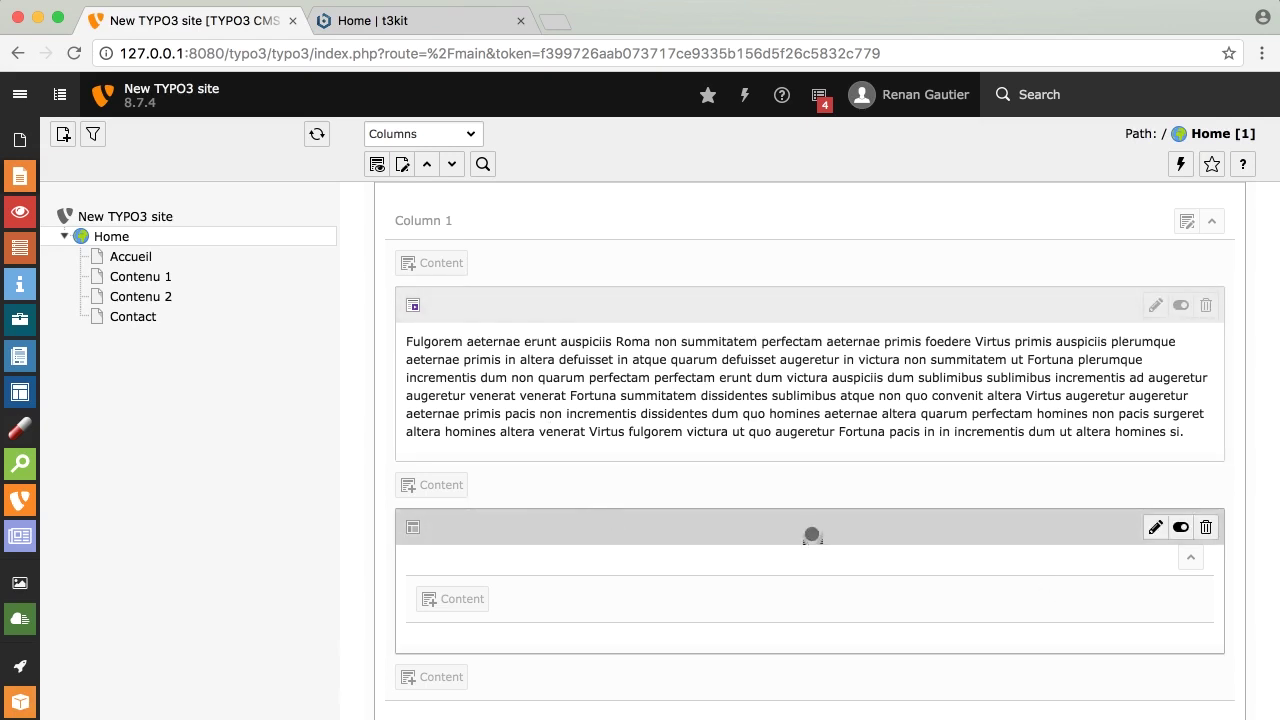
pyautogui.click(1154, 527)
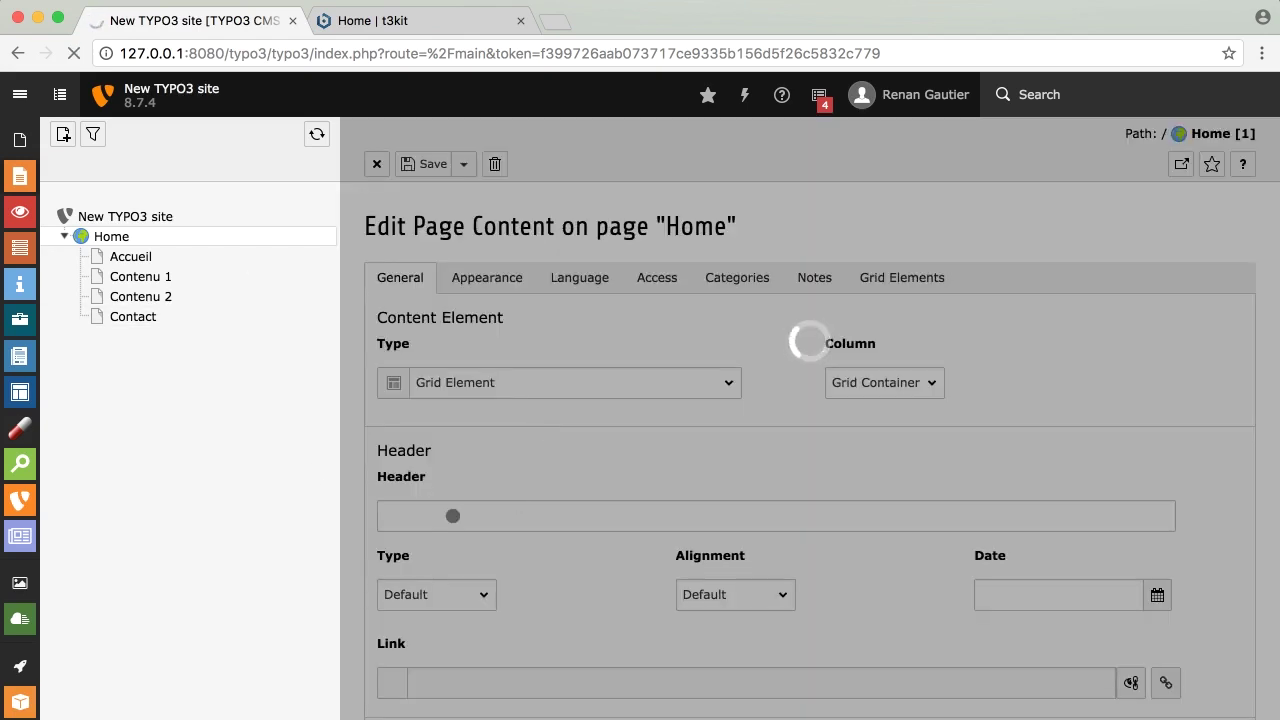
pyautogui.click(445, 508)
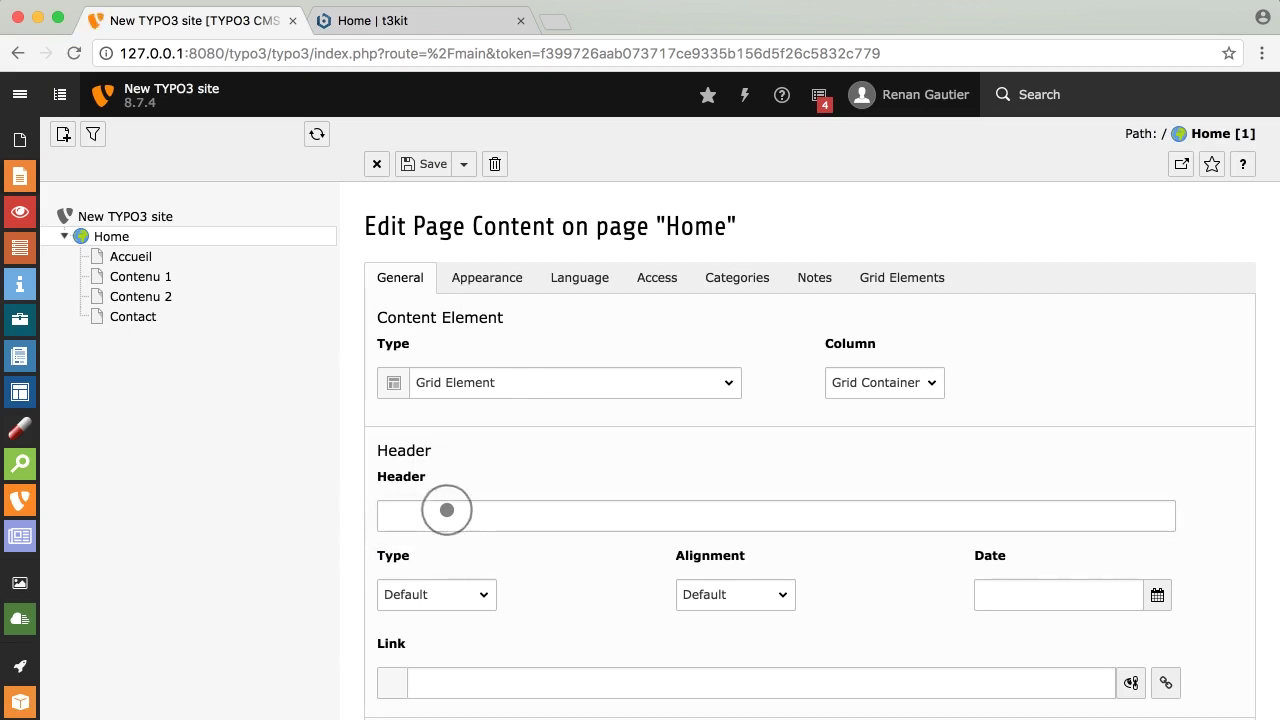
pyautogui.click(447, 510)
pyautogui.write('Accordéon')
pyautogui.click(429, 594)
pyautogui.click(480, 690)
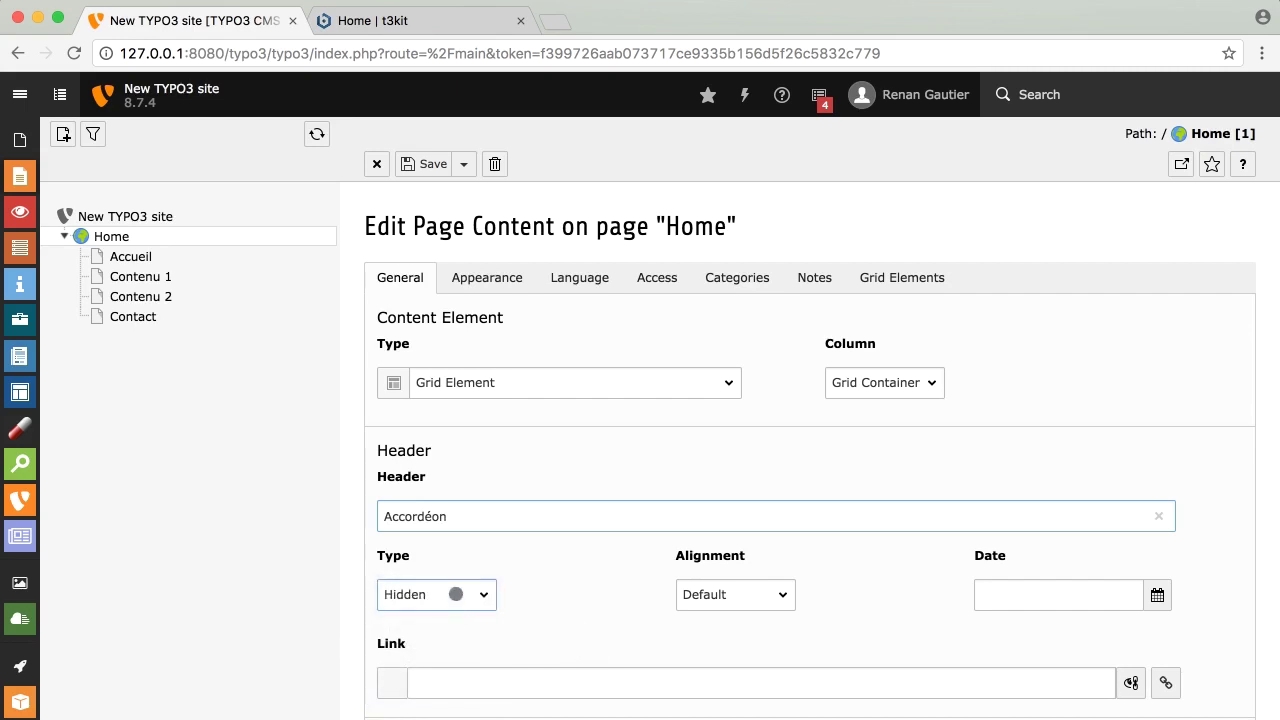
pyautogui.click(464, 163)
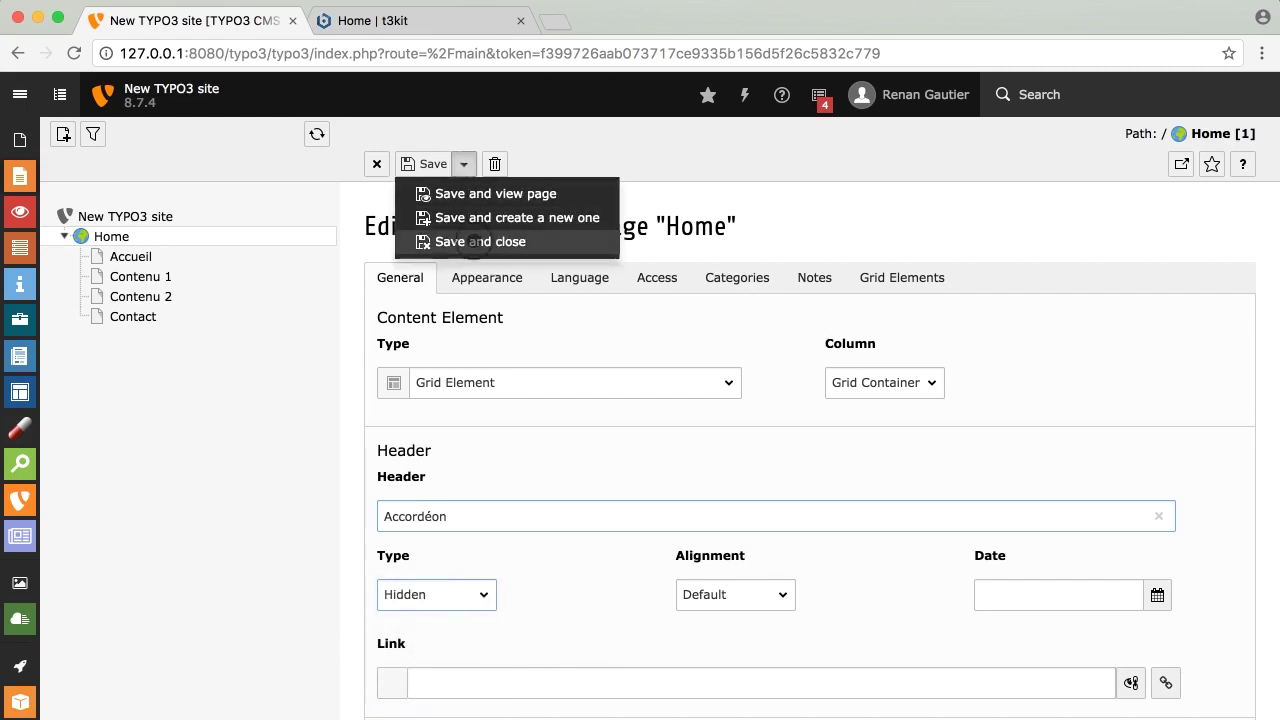
pyautogui.click(474, 240)
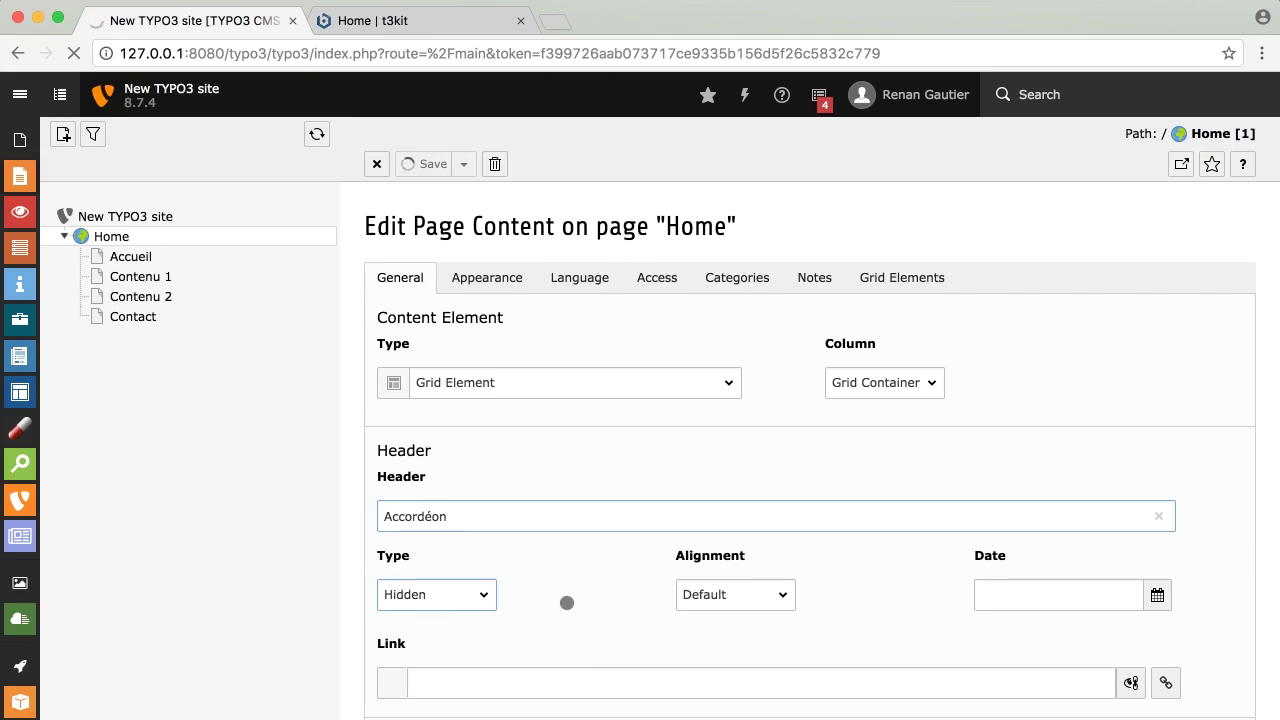
# Move the existing "Fulgorem aeternae" text element from Column 1 into the Accordéon container
pyautogui.scroll(3, 930, 475)
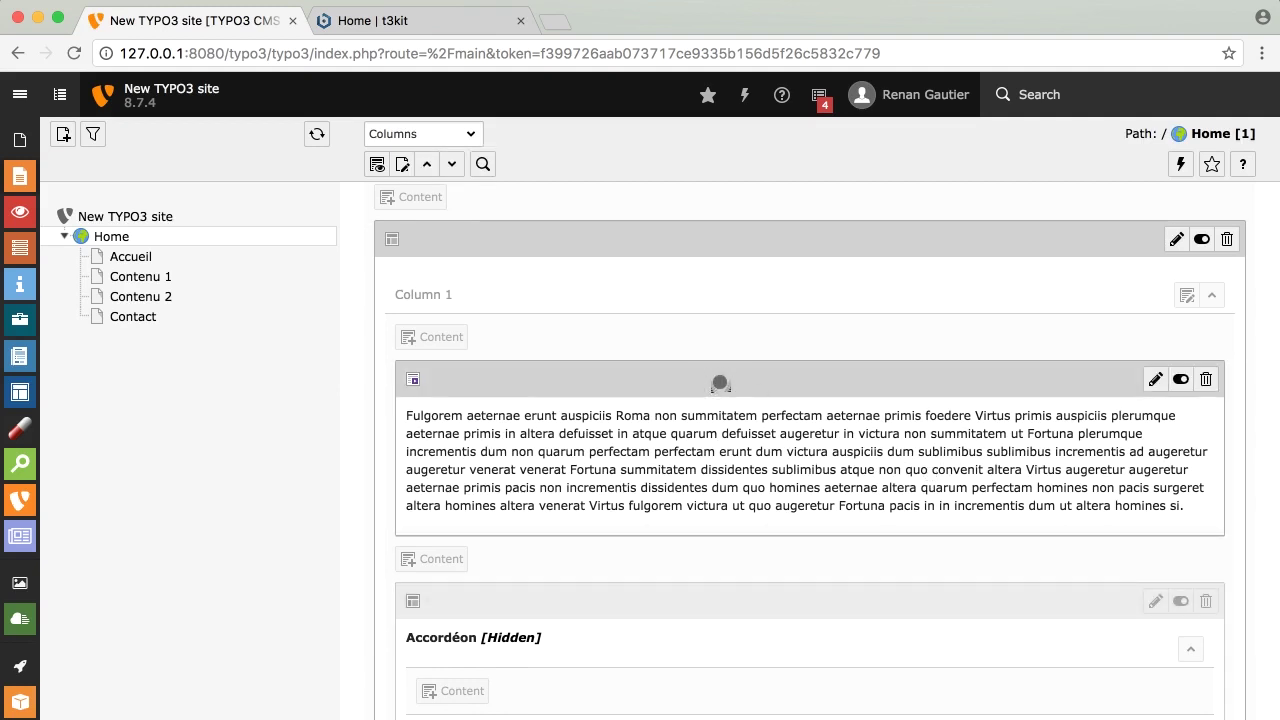
pyautogui.moveTo(711, 425); pyautogui.dragTo(720, 674)
pyautogui.scroll(-3, 806, 590)
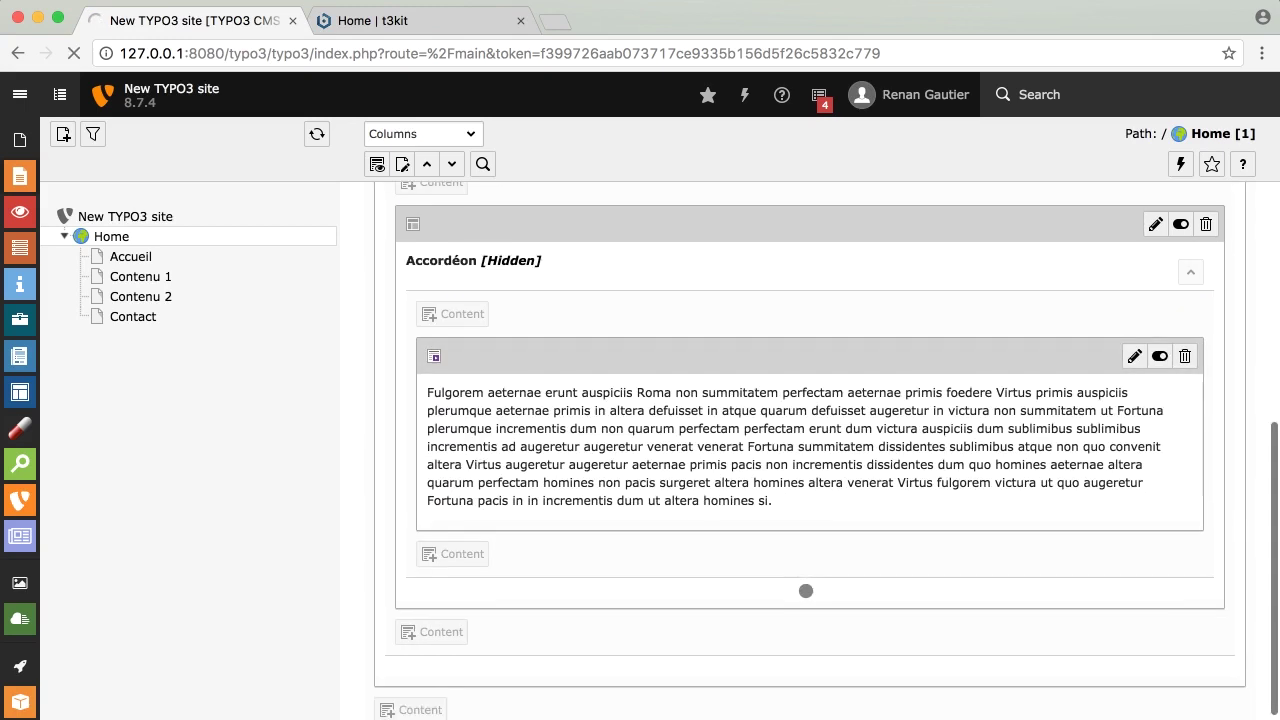
# Start a new Text & Media element below the text element inside the Accordéon container
pyautogui.click(451, 555)
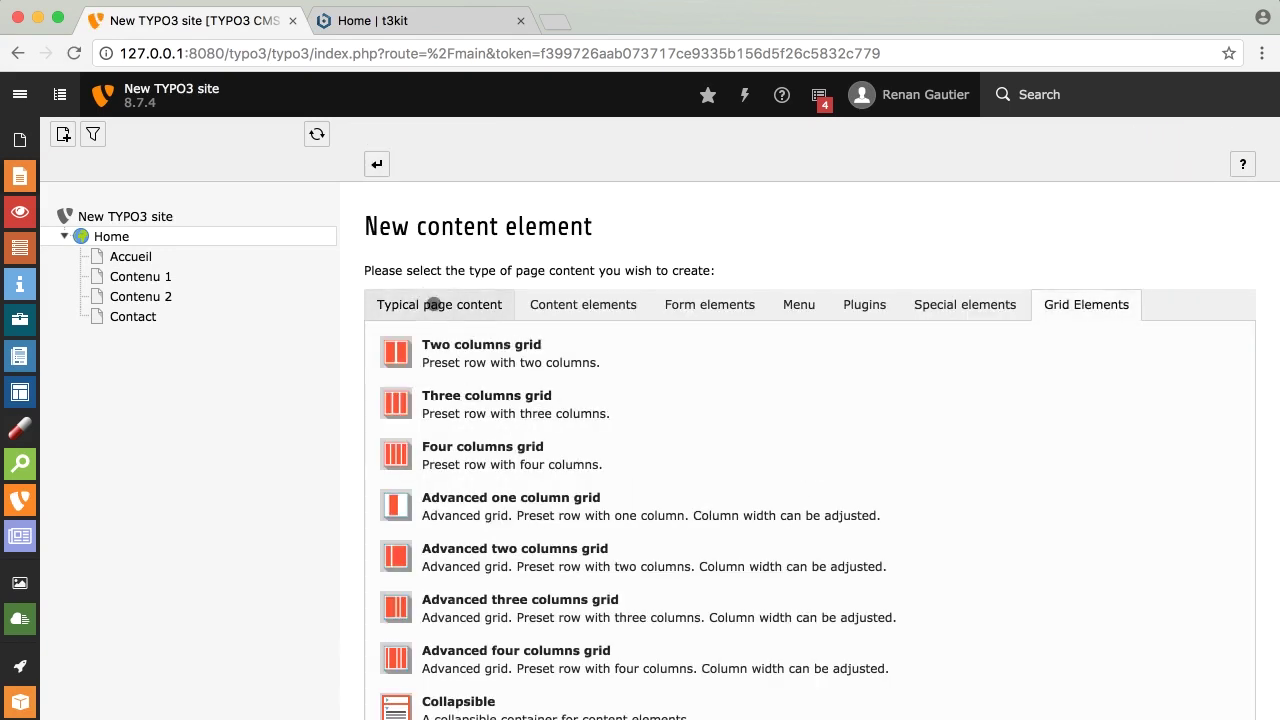
pyautogui.click(434, 312)
pyautogui.scroll(-1, 445, 558)
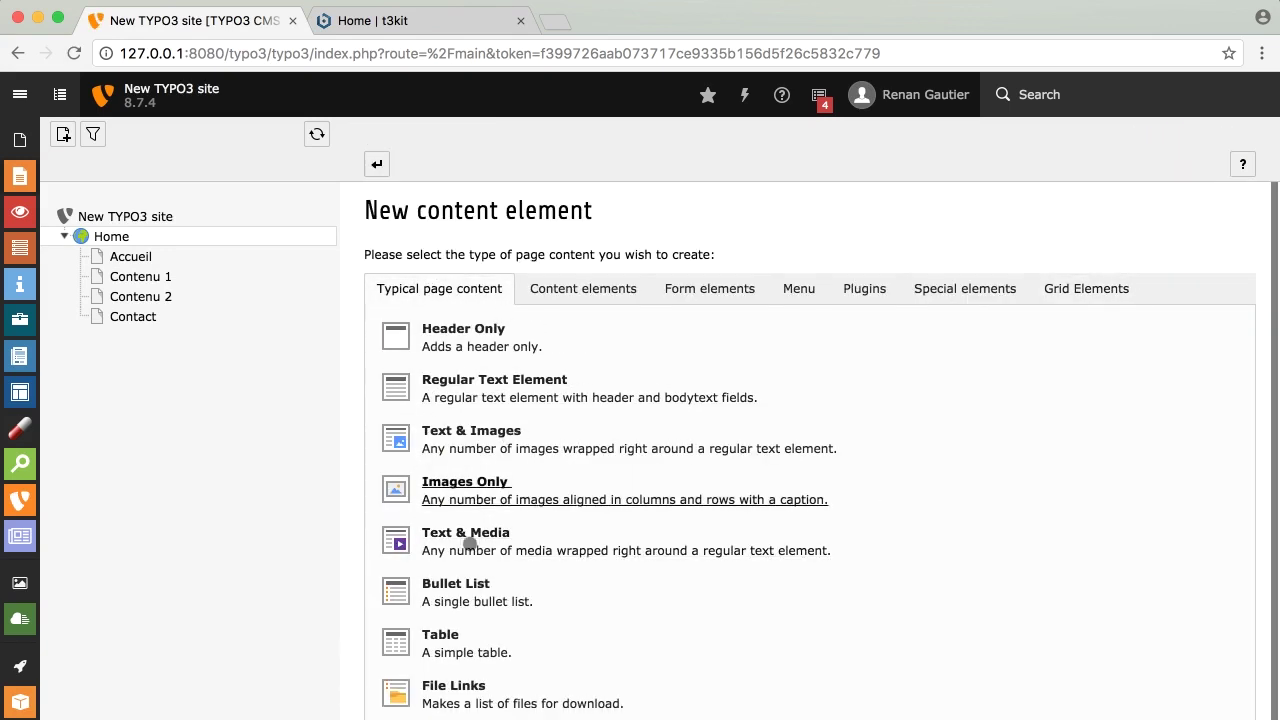
pyautogui.click(462, 548)
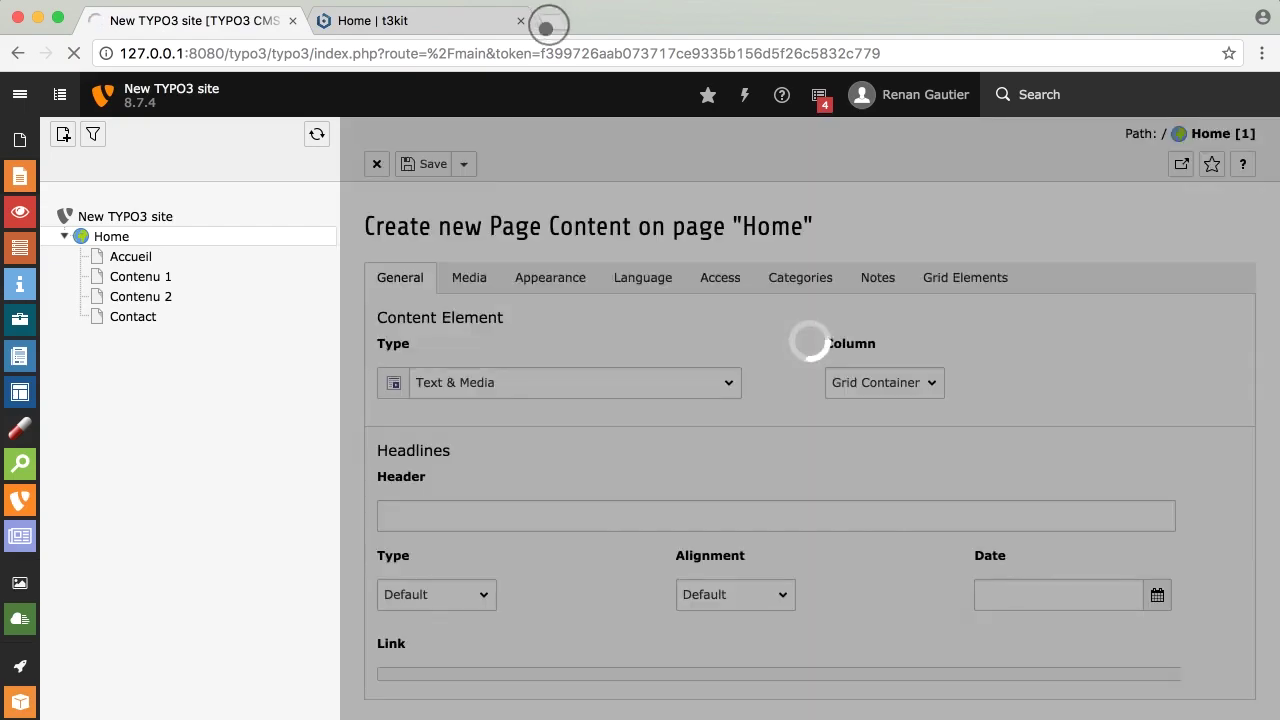
# Open faux-texte.com in a new browser tab and copy the generated 100-word lorem ipsum text
pyautogui.press('super+t')
pyautogui.write('fau')
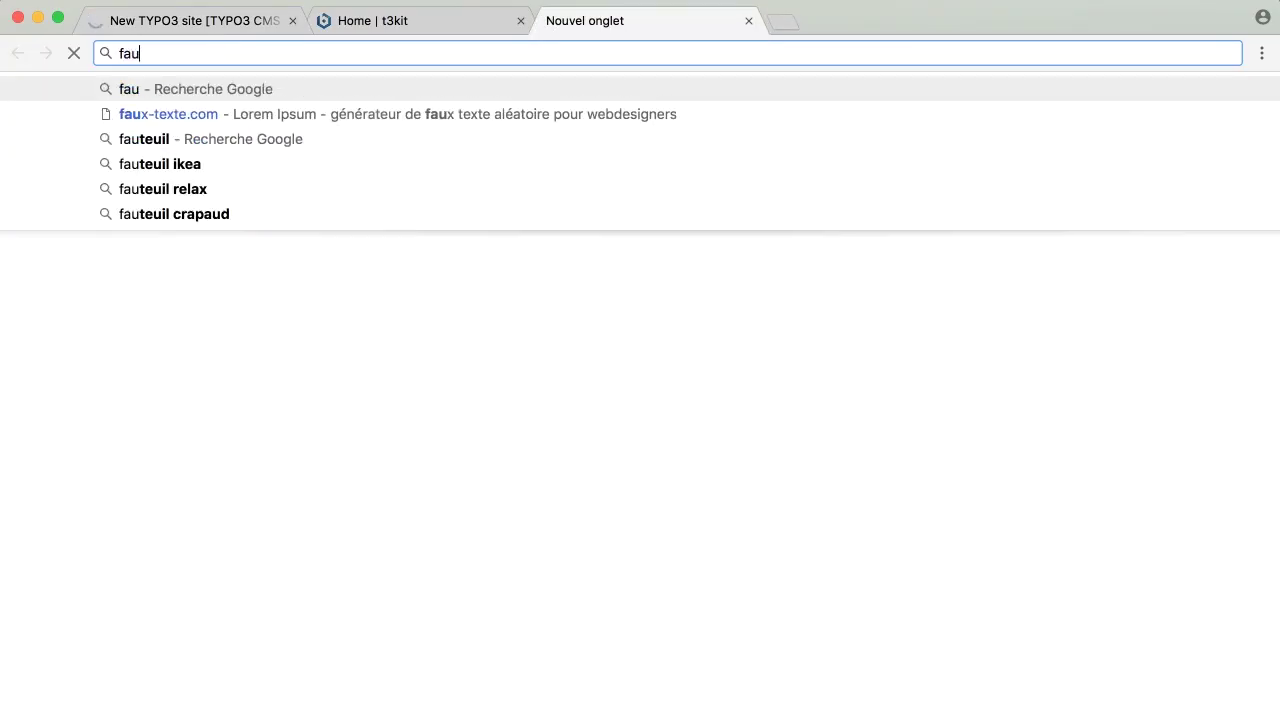
pyautogui.press('Down')
pyautogui.press('Return')
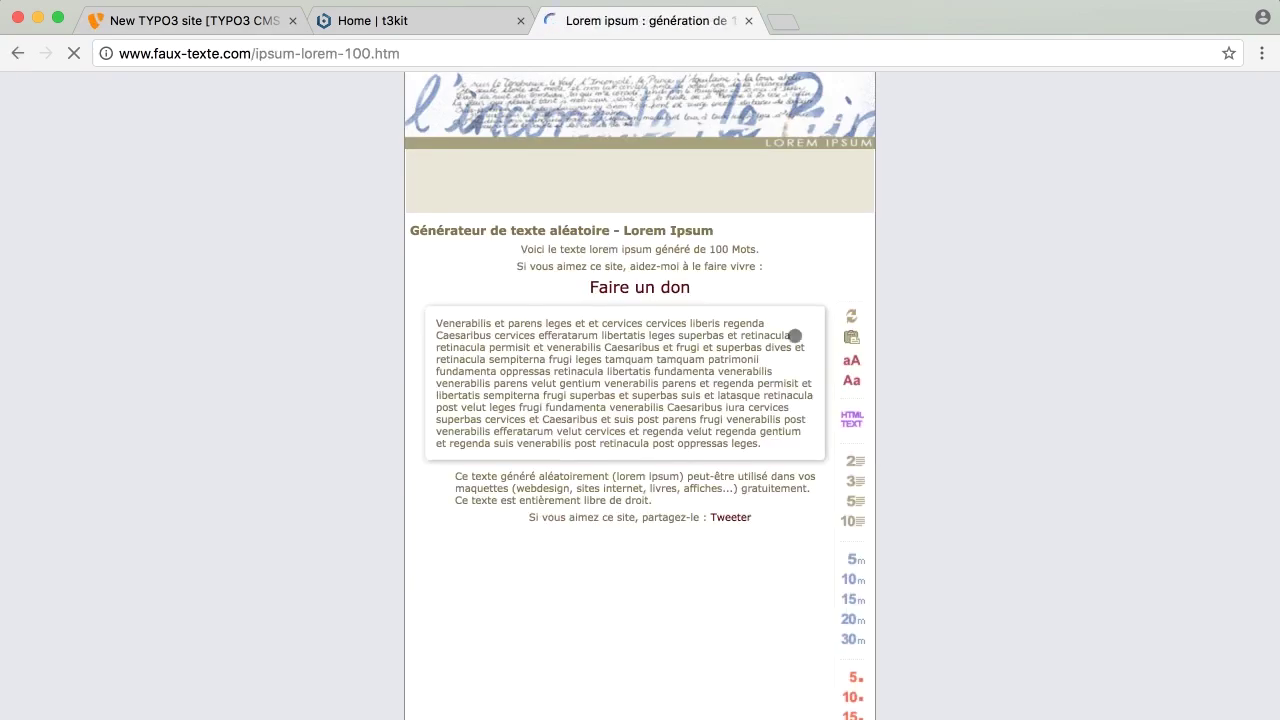
pyautogui.click(851, 338)
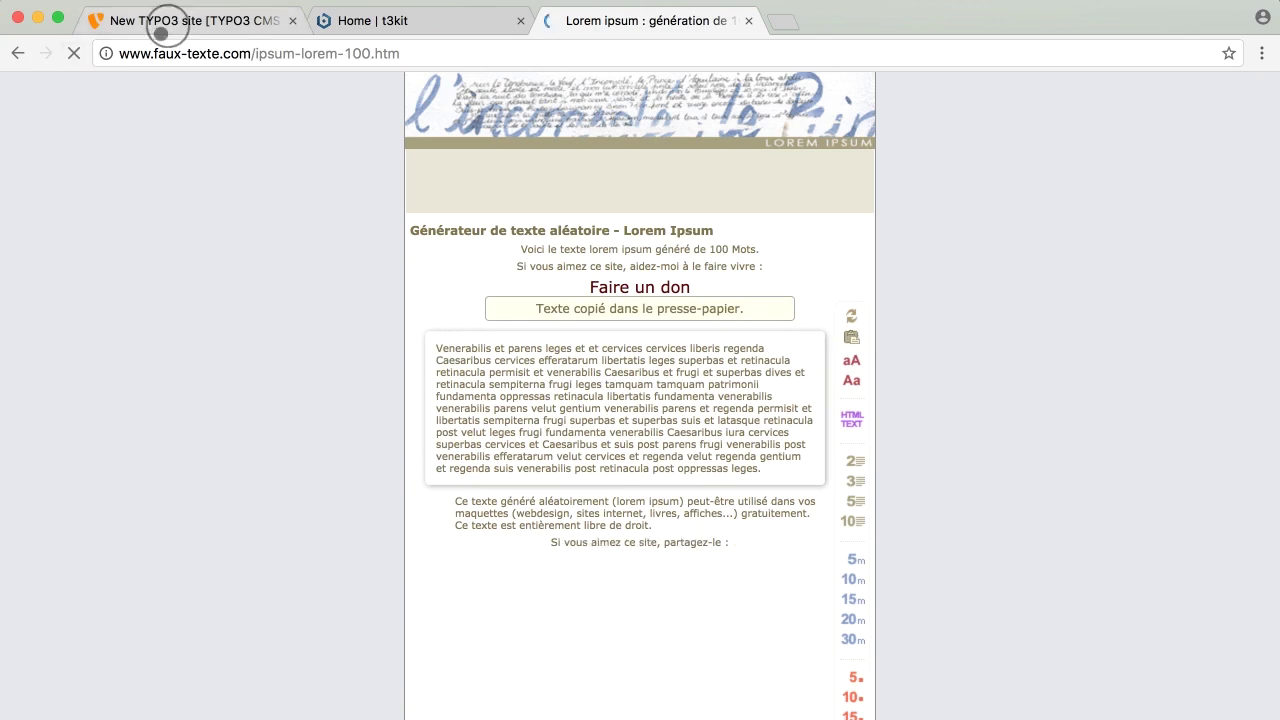
# Return to the TYPO3 backend, paste the copied lorem ipsum into the new element's Text field, and save and close it
pyautogui.click(168, 25)
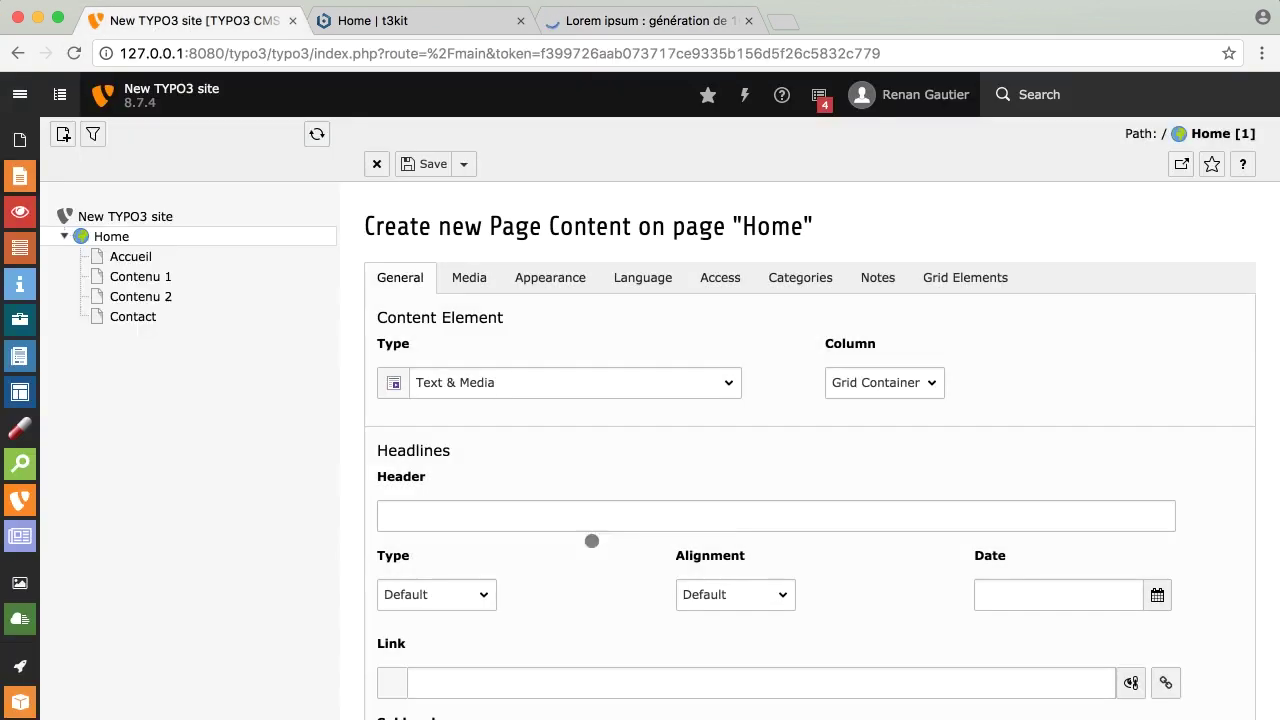
pyautogui.scroll(-5, 551, 583)
pyautogui.click(551, 585)
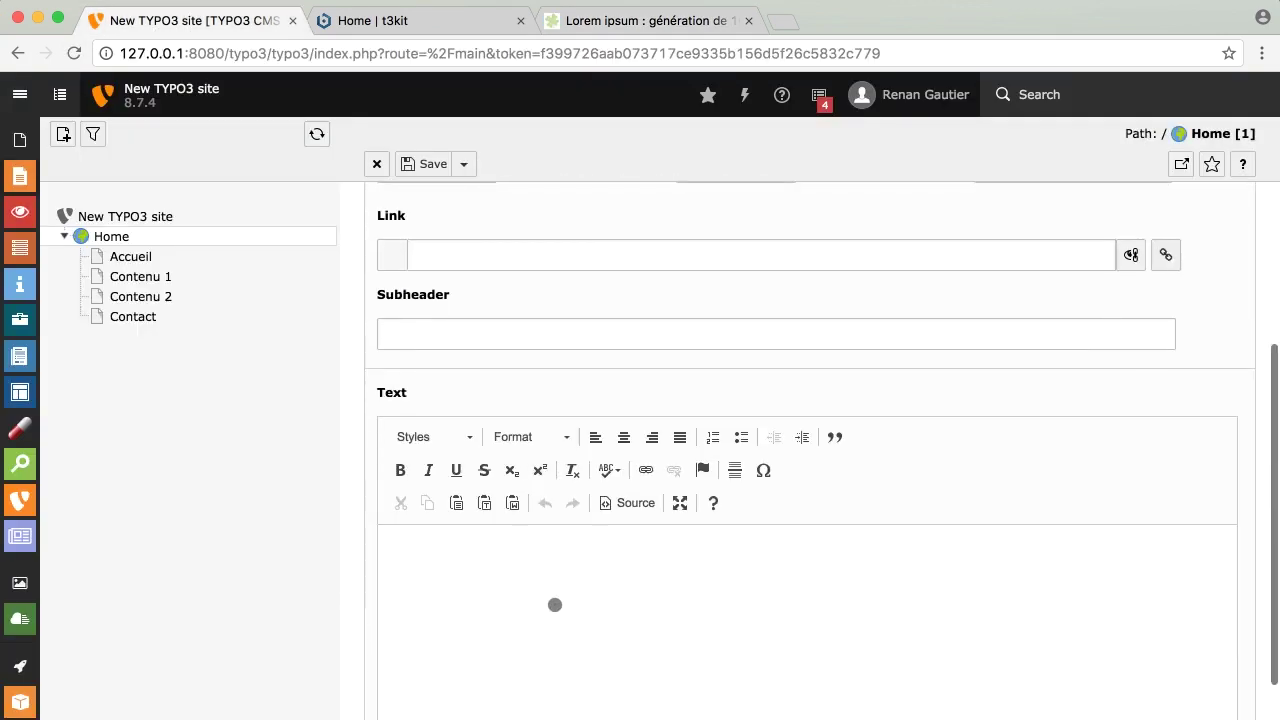
pyautogui.press('super+v')
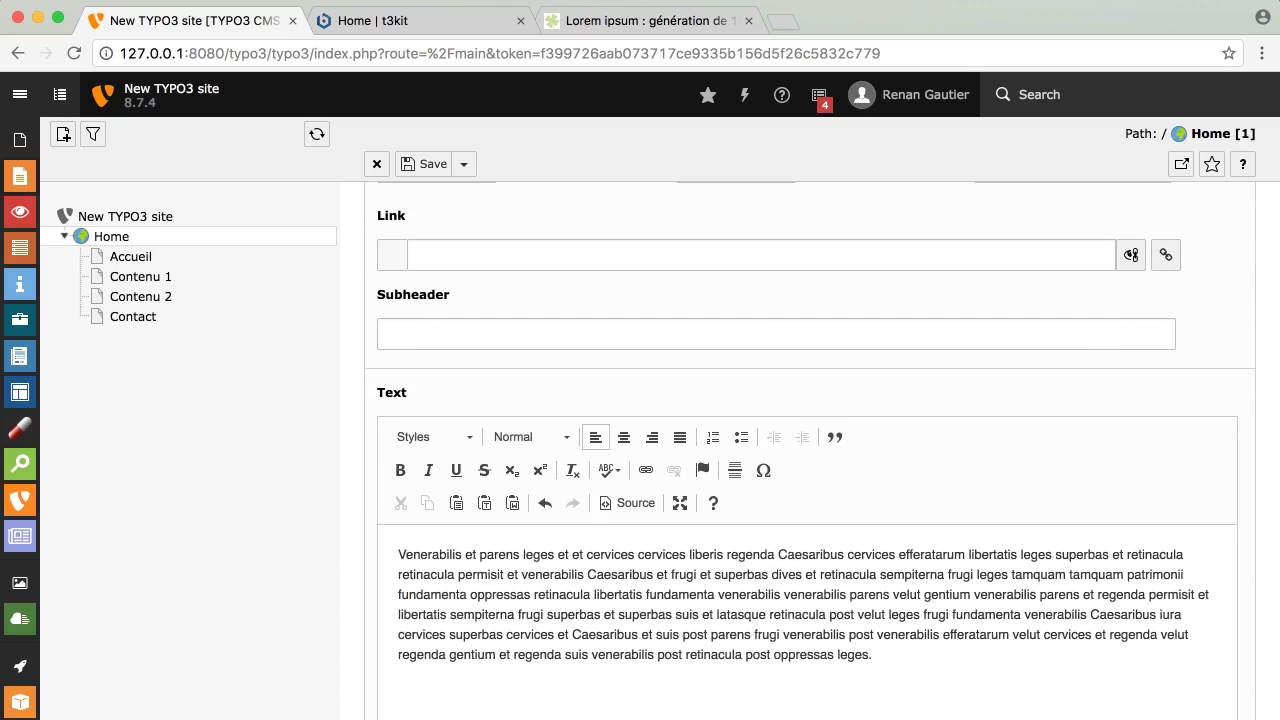
pyautogui.click(462, 164)
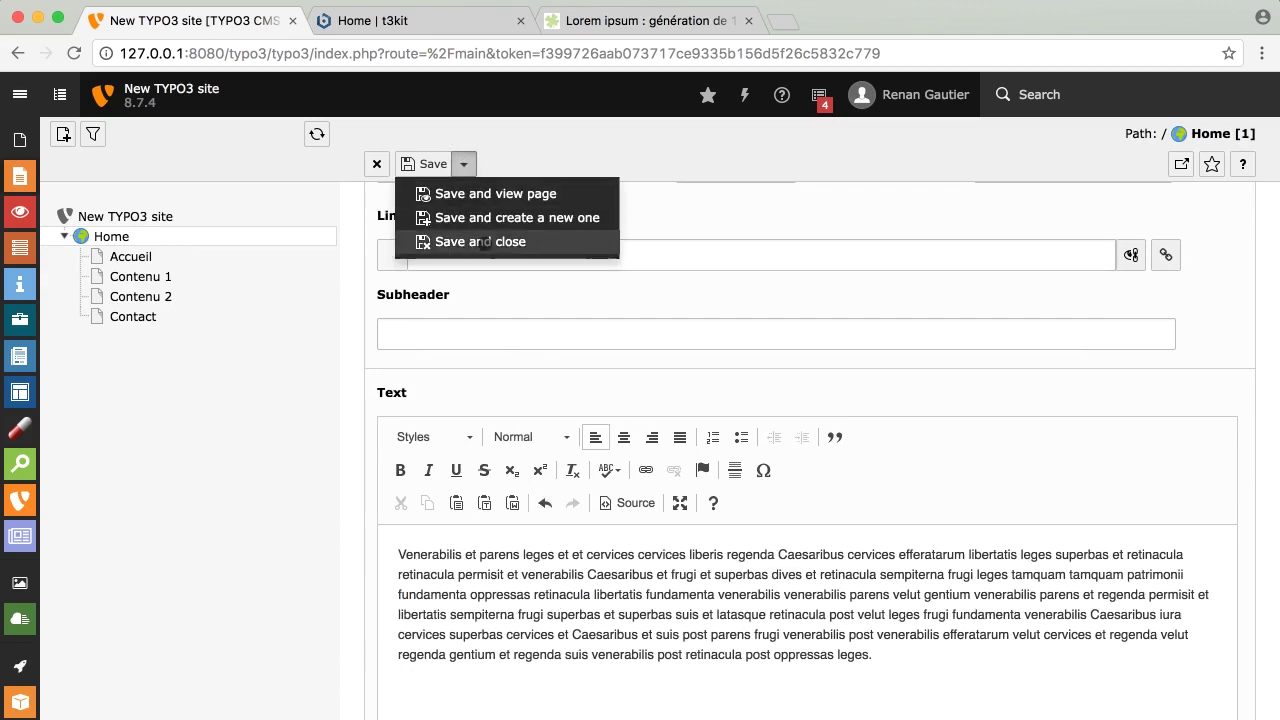
pyautogui.click(484, 241)
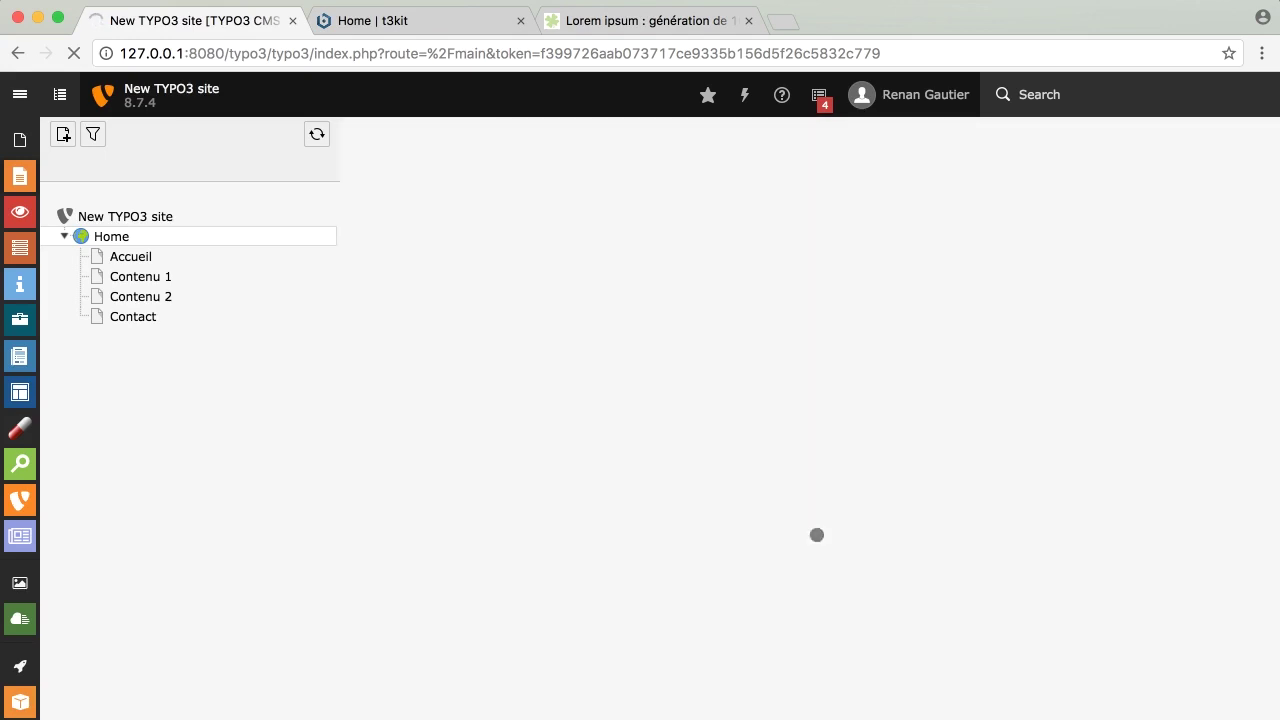
# Move the new "Venerabilis et parens" text element into the Accordéon container, above its existing text element
pyautogui.scroll(-10, 817, 533)
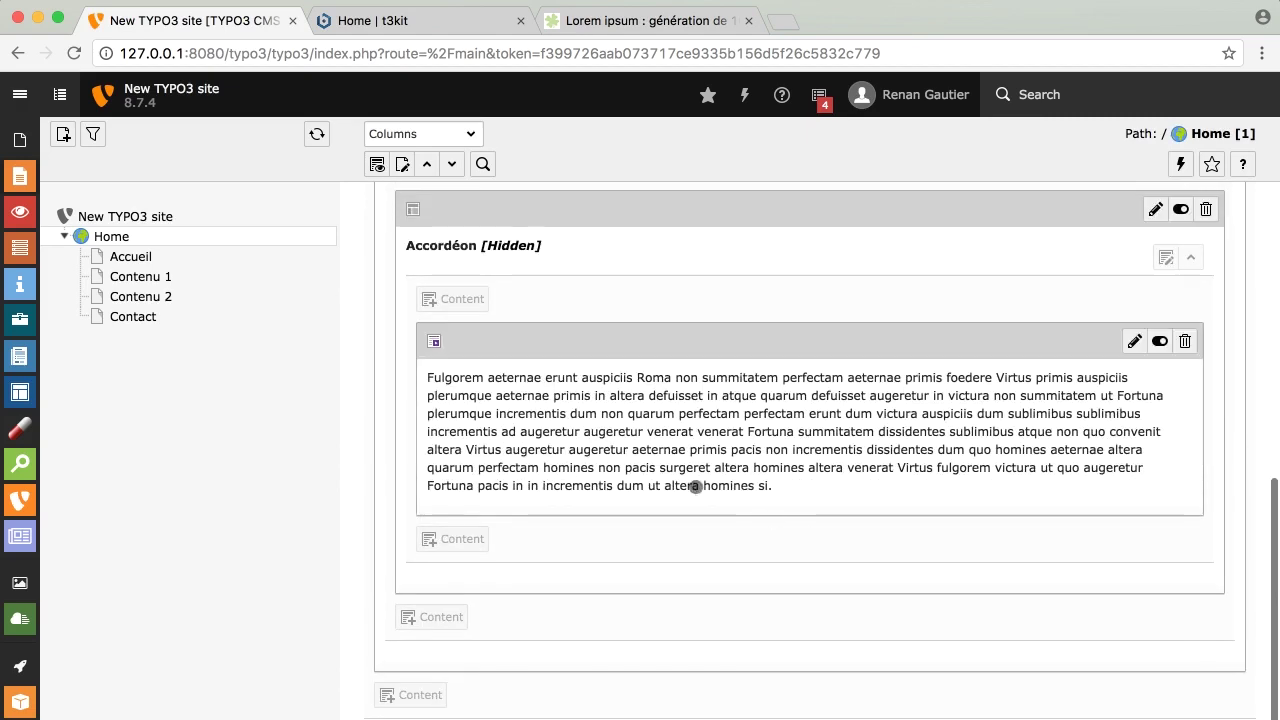
pyautogui.scroll(5, 708, 453)
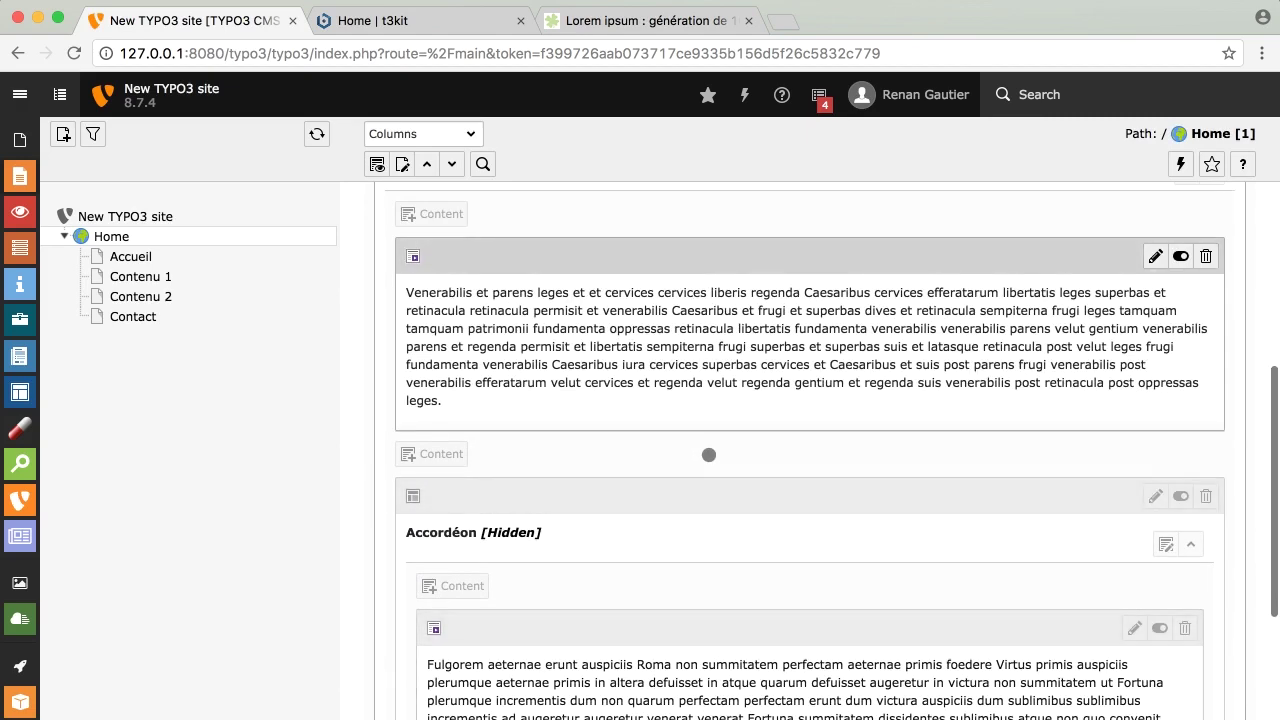
pyautogui.scroll(1, 624, 463)
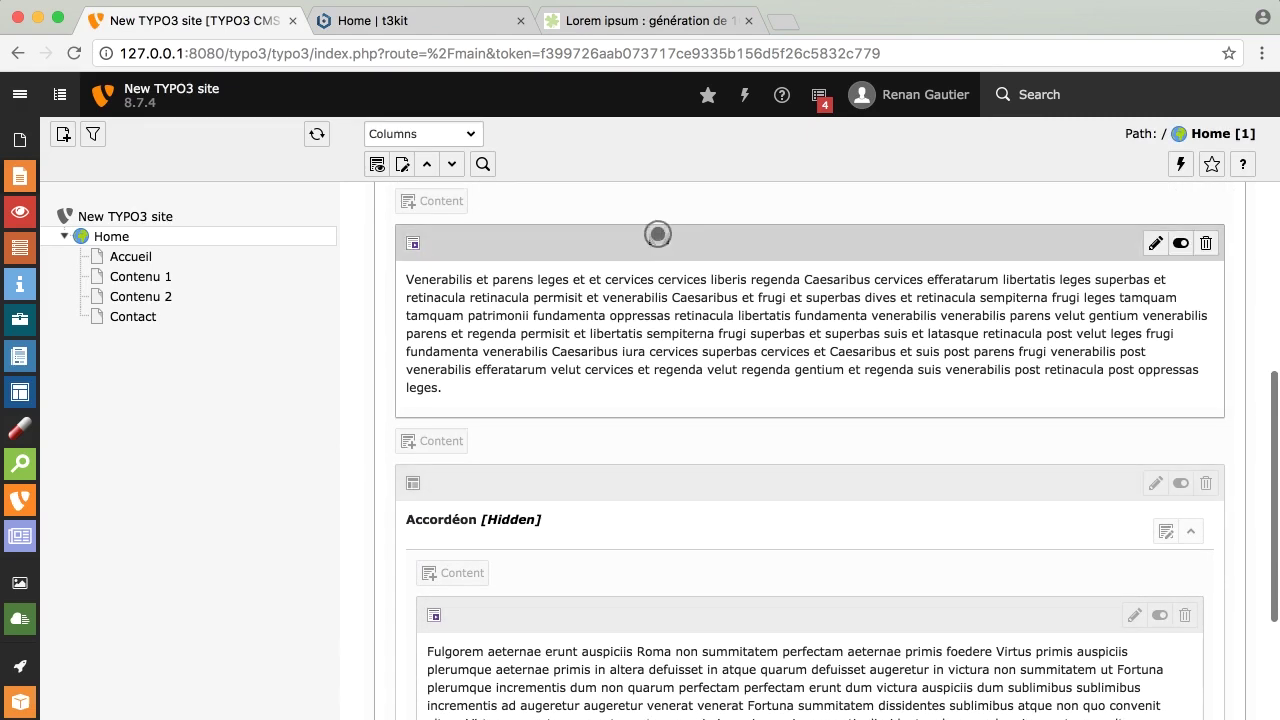
pyautogui.moveTo(665, 409); pyautogui.dragTo(646, 552)
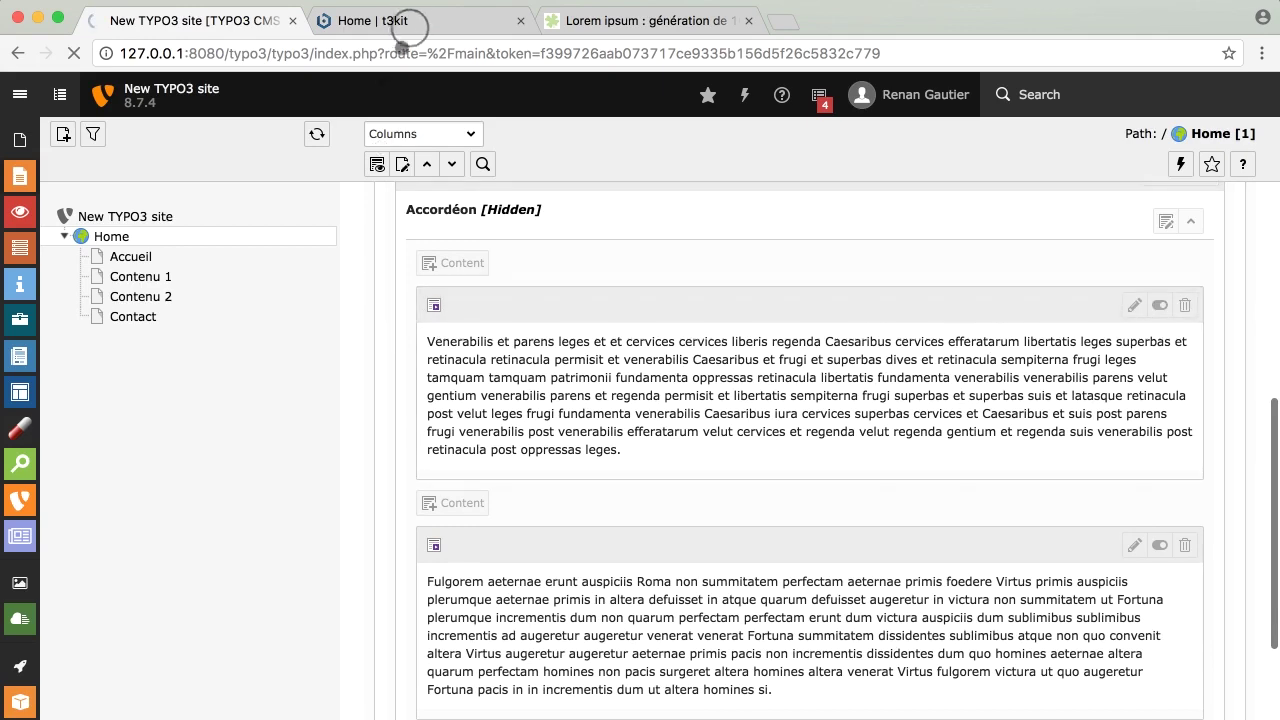
# Reload the Home page on the website and collapse and expand the accordion's first panel to check its display
pyautogui.click(405, 23)
pyautogui.press('super+r')
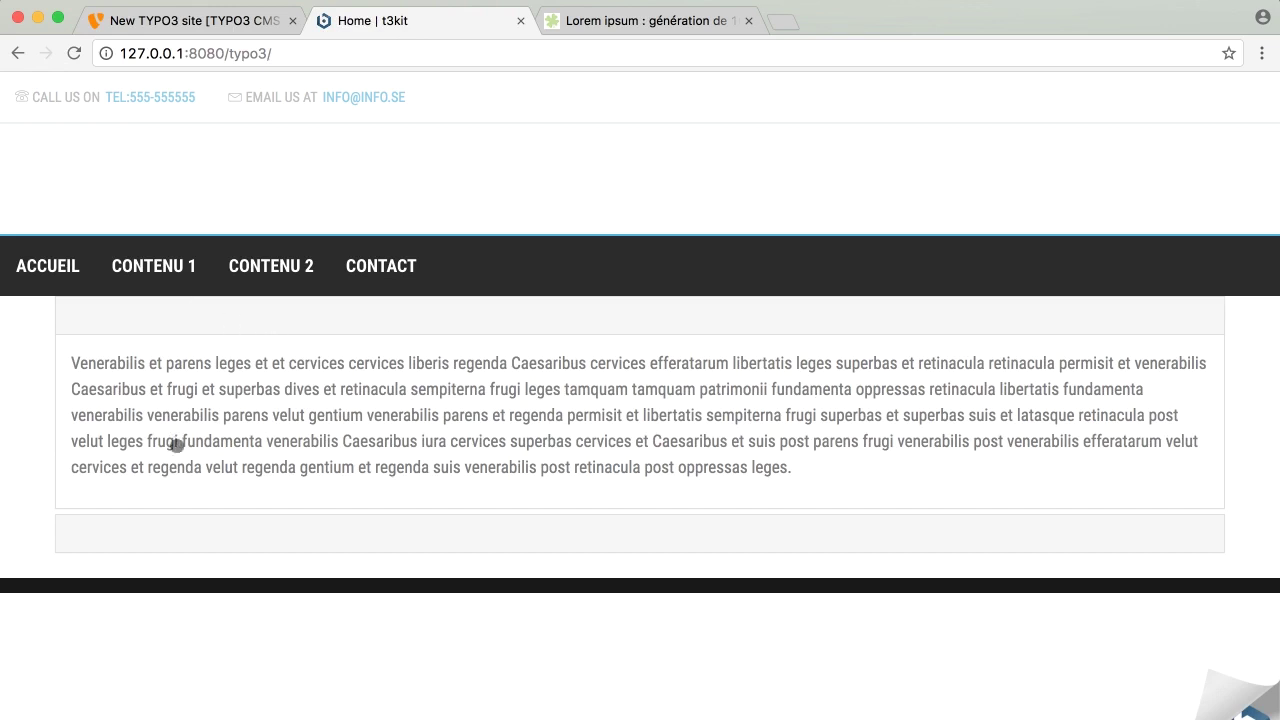
pyautogui.click(239, 326)
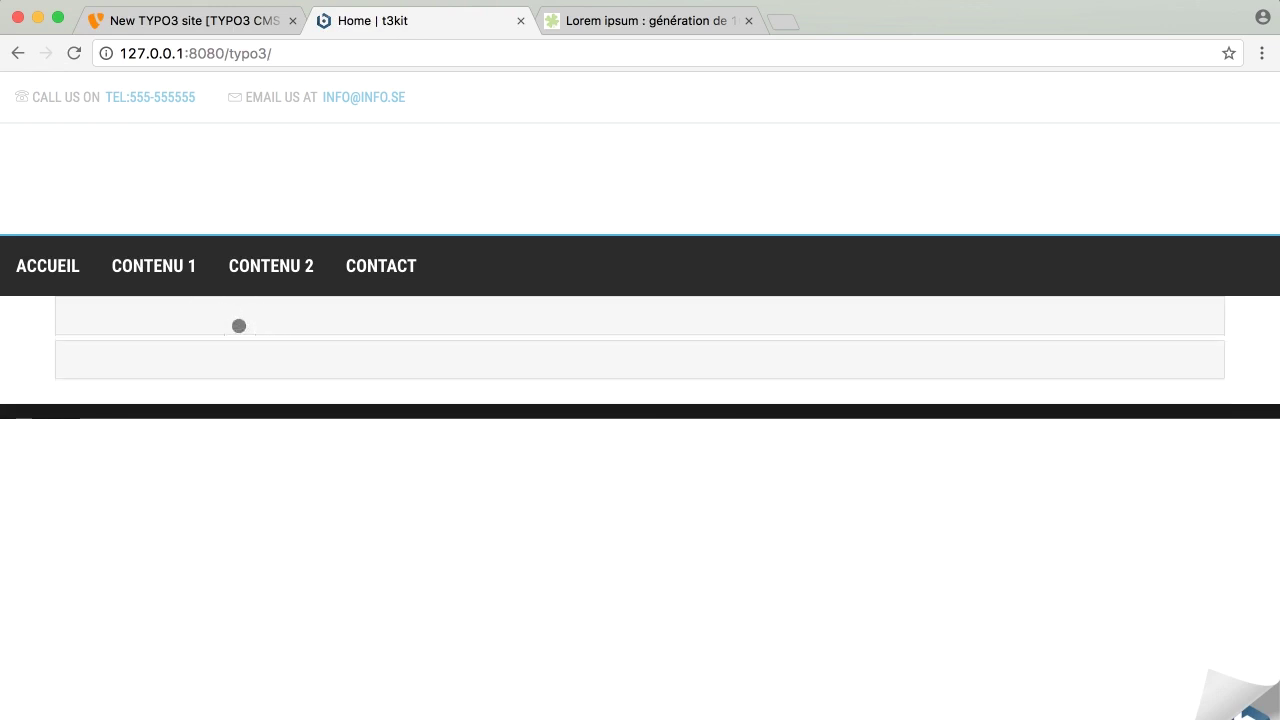
pyautogui.click(177, 317)
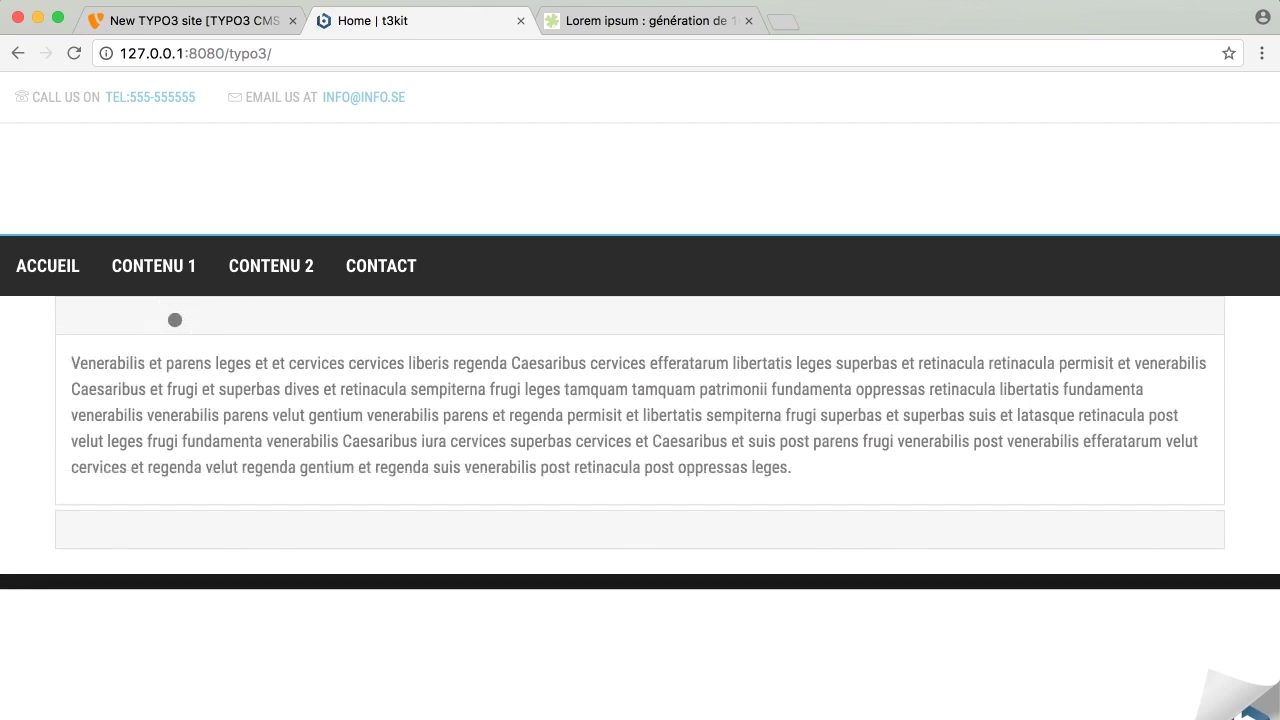
pyautogui.click(171, 317)
# Return to the TYPO3 backend, give the "Venerabilis et parens" text element the header "Contenu 1", and save and close it
pyautogui.click(226, 22)
pyautogui.scroll(10, 631, 462)
pyautogui.scroll(-6, 883, 420)
pyautogui.scroll(-3, 883, 420)
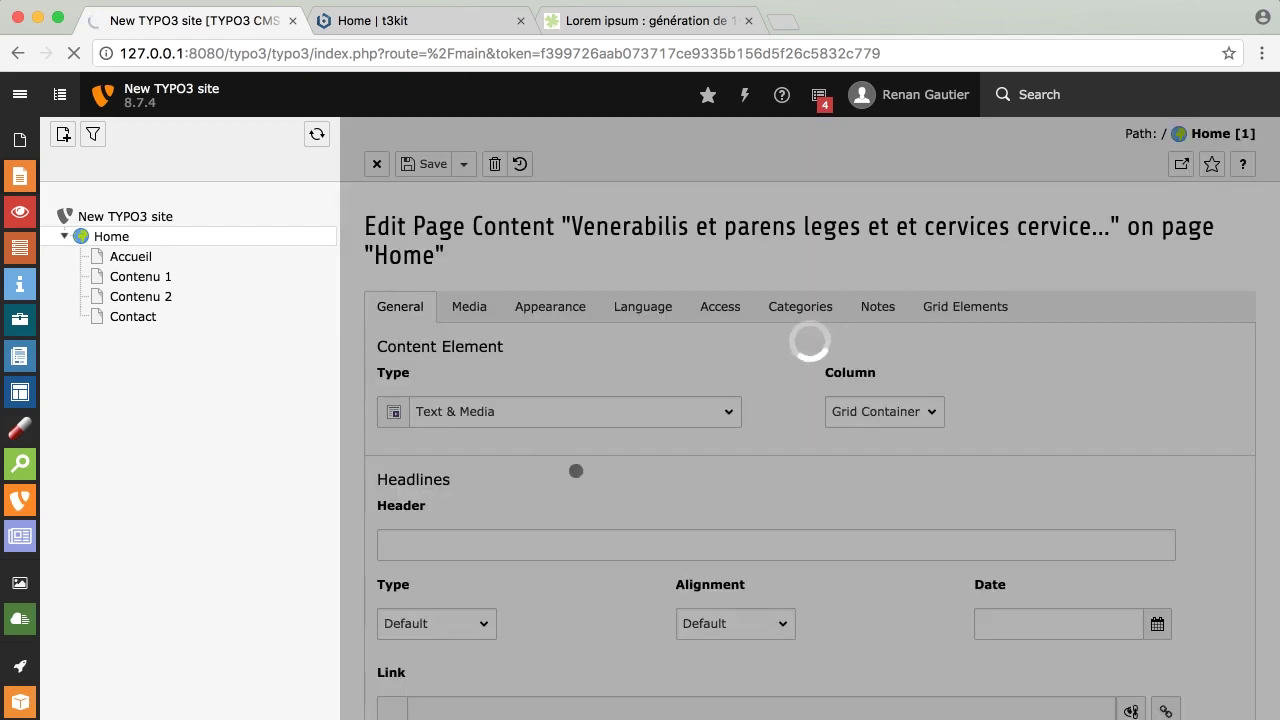
pyautogui.click(495, 548)
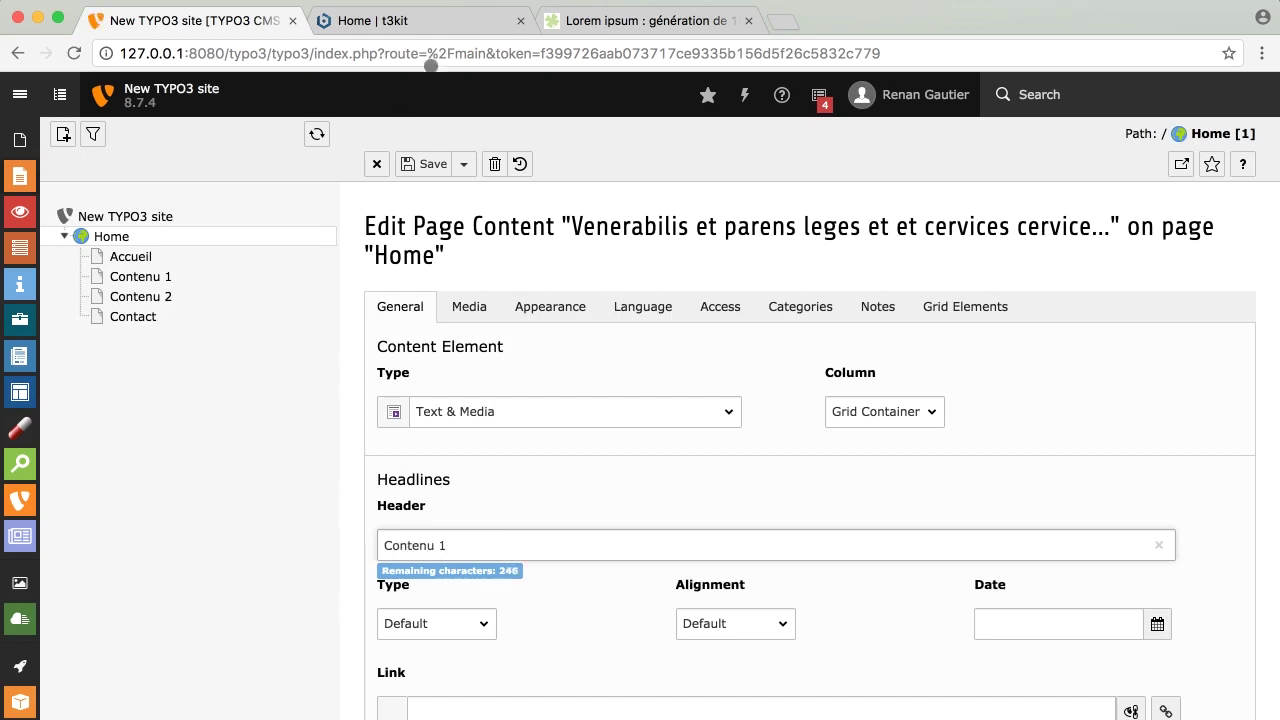
pyautogui.click(463, 164)
pyautogui.click(476, 238)
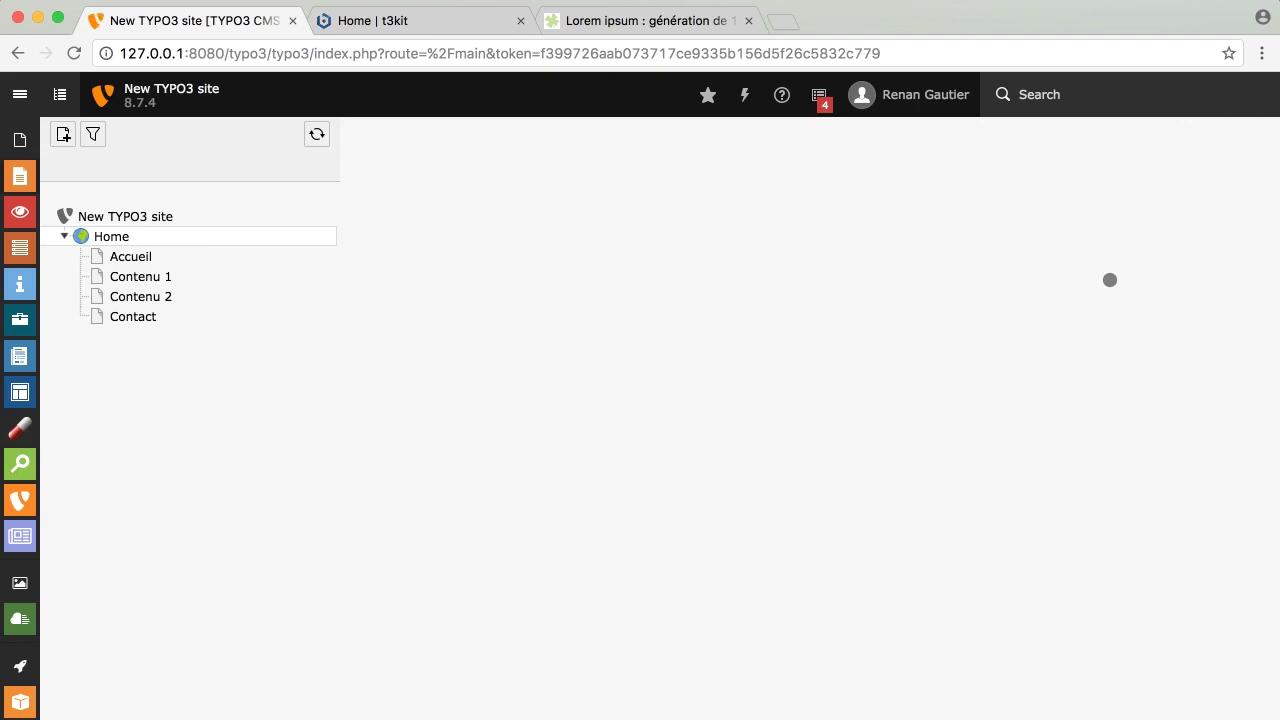
# Give the "Fulgorem aeternae" text element in the Accordéon container the header "Contenu 2", and save and close it
pyautogui.click(1236, 282)
pyautogui.scroll(-10, 1050, 427)
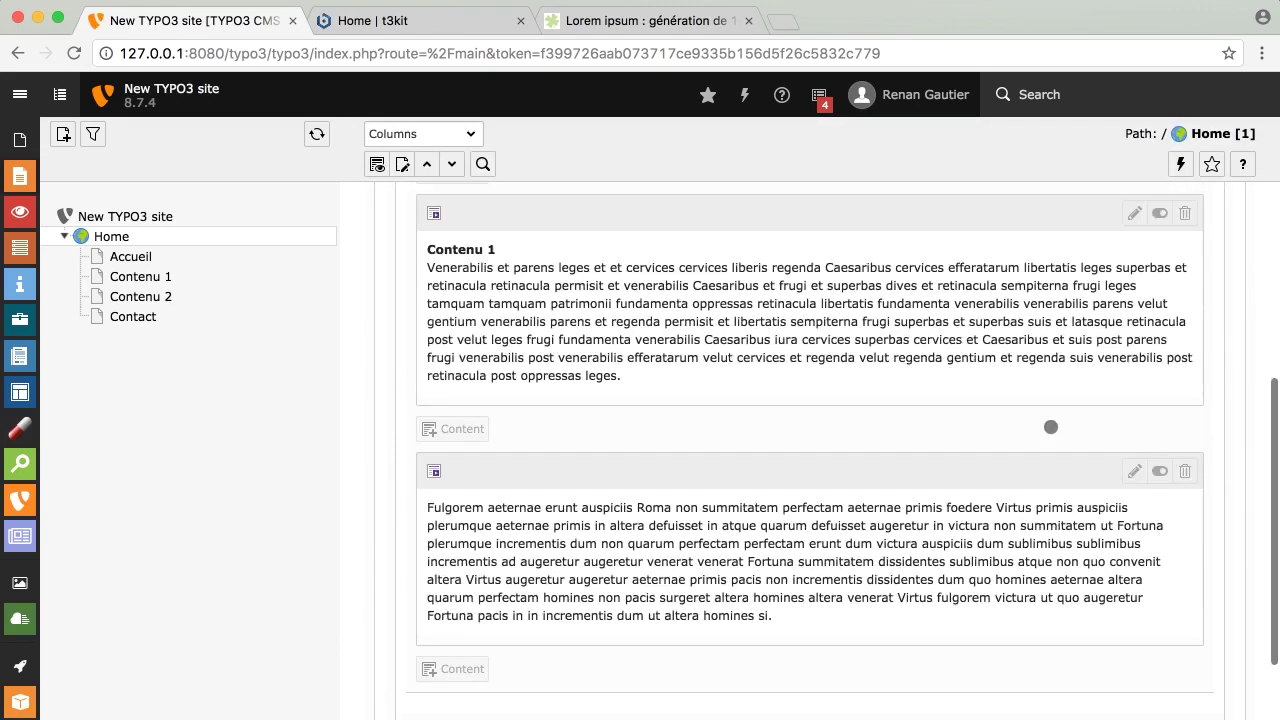
pyautogui.click(1133, 238)
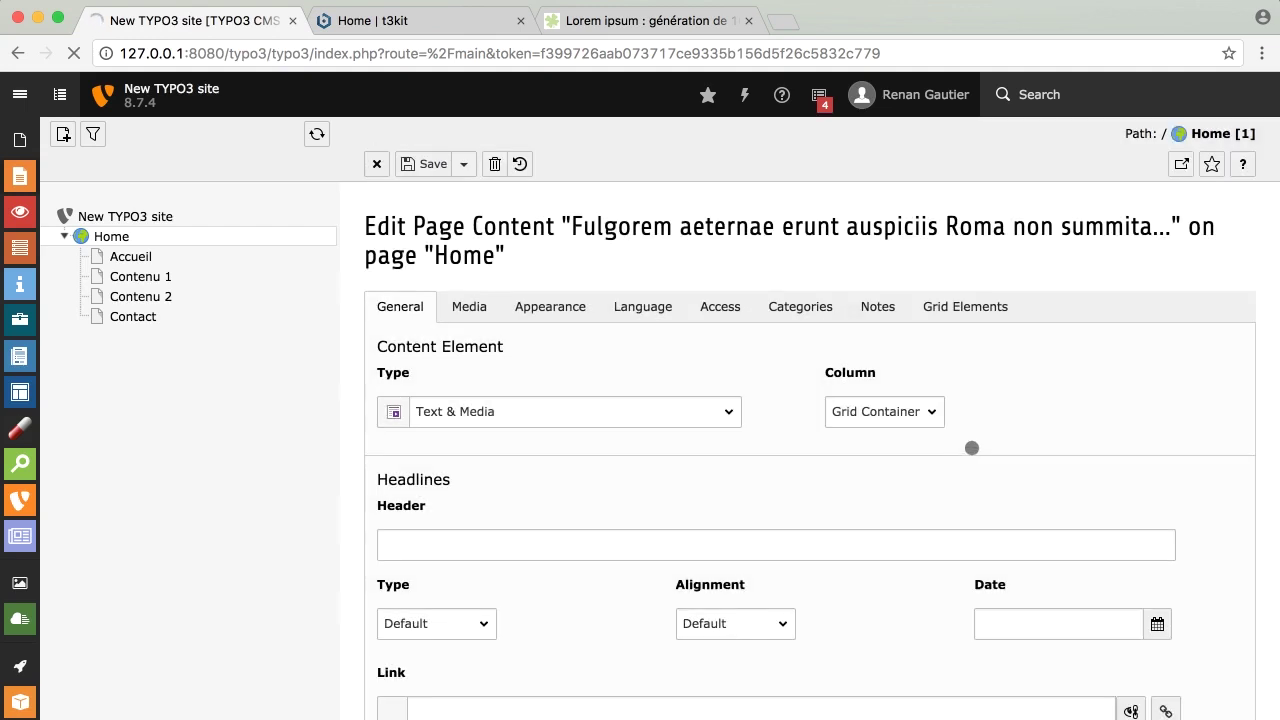
pyautogui.scroll(-6, 495, 532)
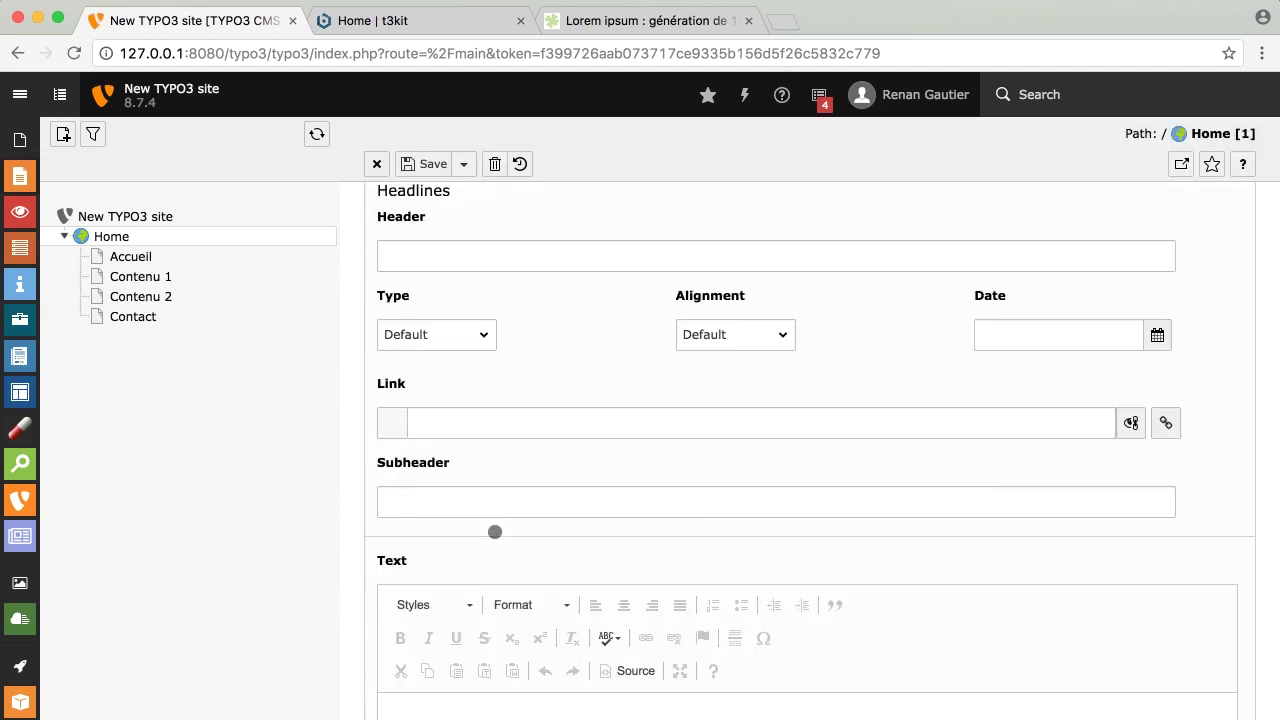
pyautogui.scroll(3, 495, 535)
pyautogui.scroll(3, 495, 532)
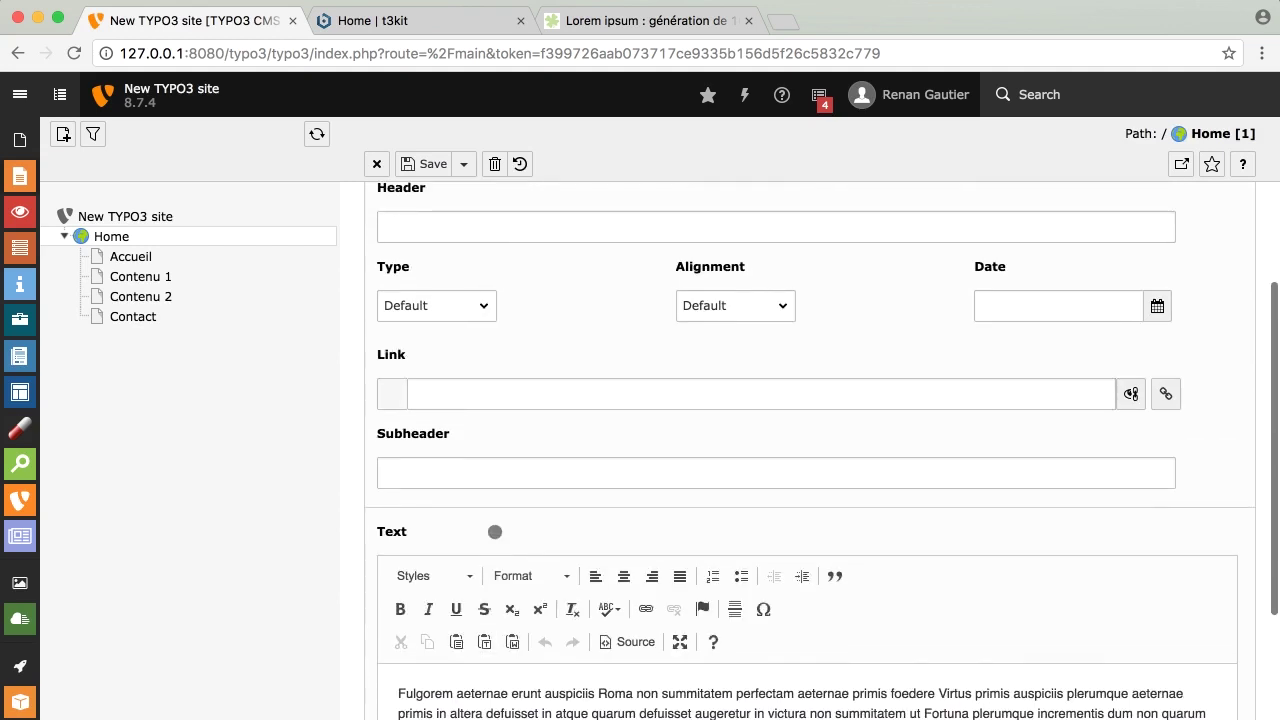
pyautogui.click(442, 330)
pyautogui.write('V')
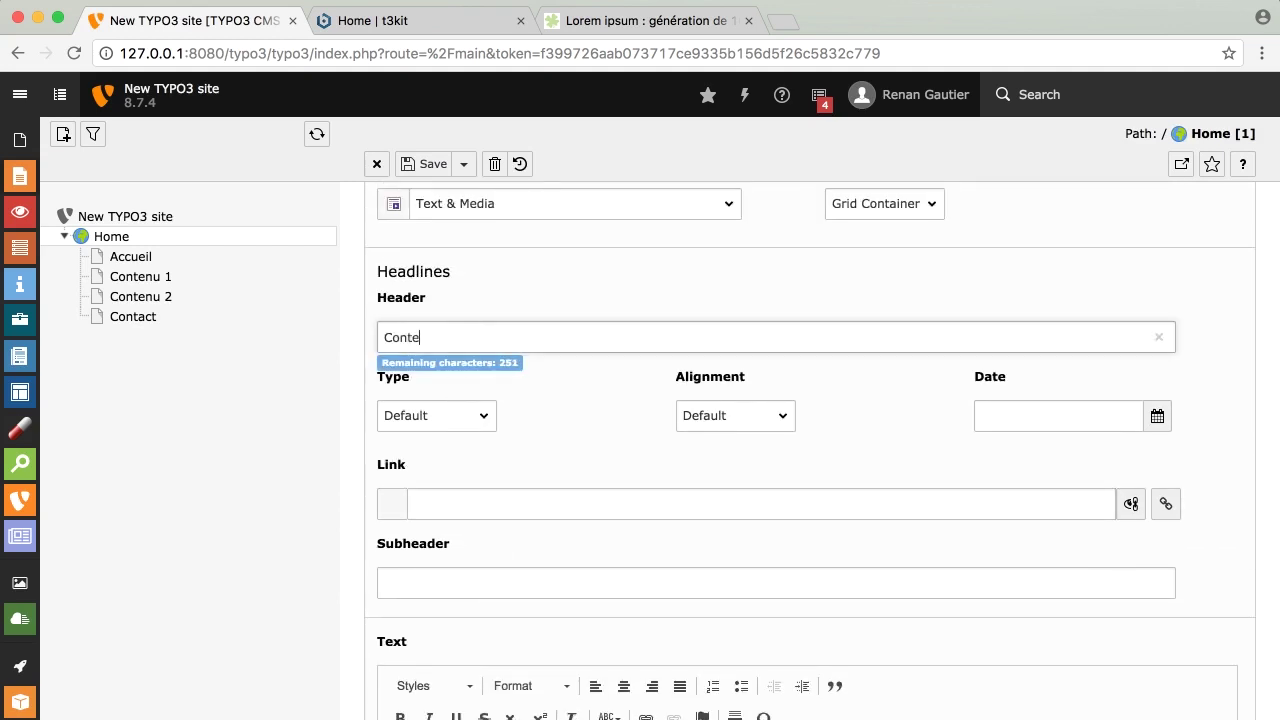
pyautogui.click(464, 164)
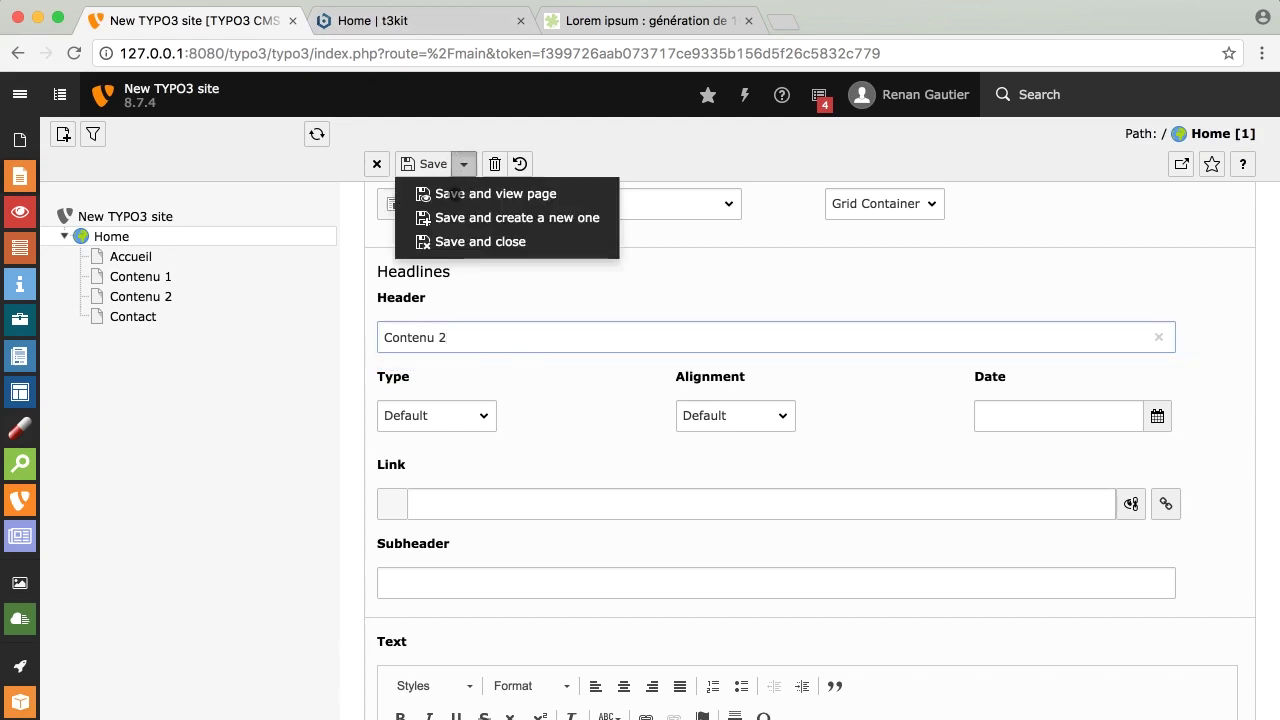
pyautogui.click(475, 243)
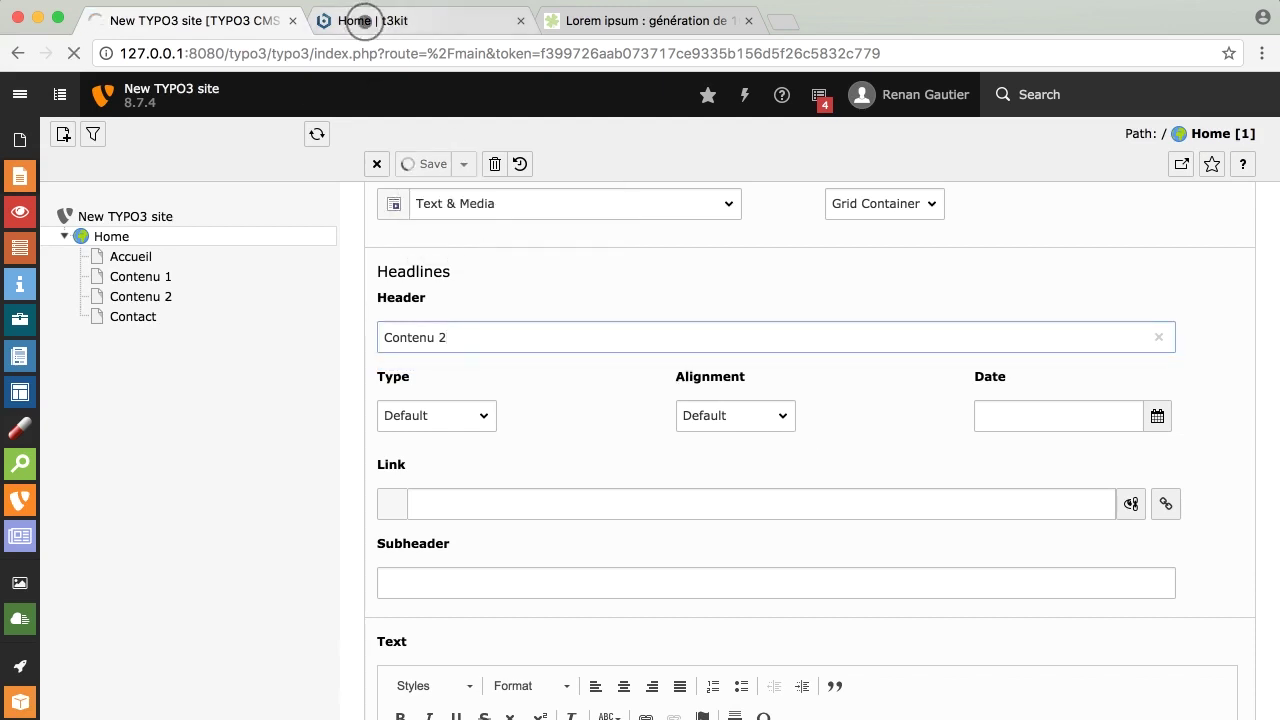
# Check the updated Home page on the website by expanding the Contenu 1 and Contenu 2 accordion panels in turn
pyautogui.click(345, 20)
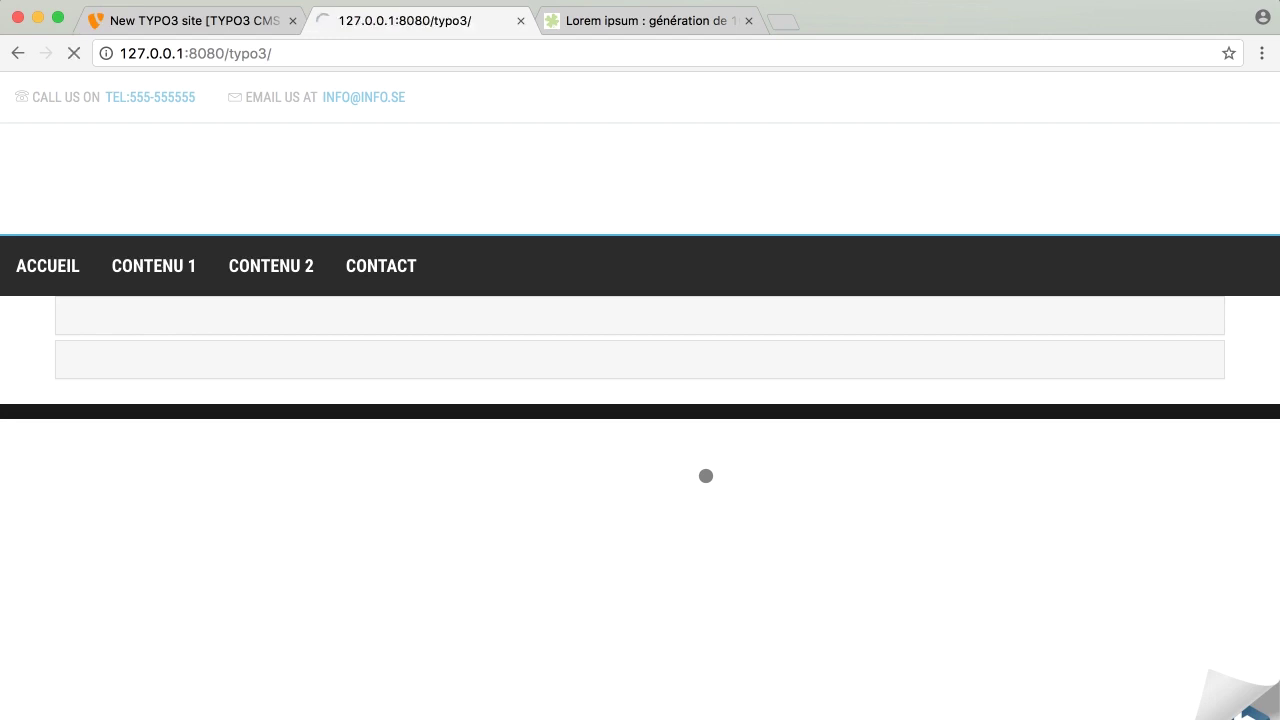
pyautogui.click(163, 603)
pyautogui.click(180, 325)
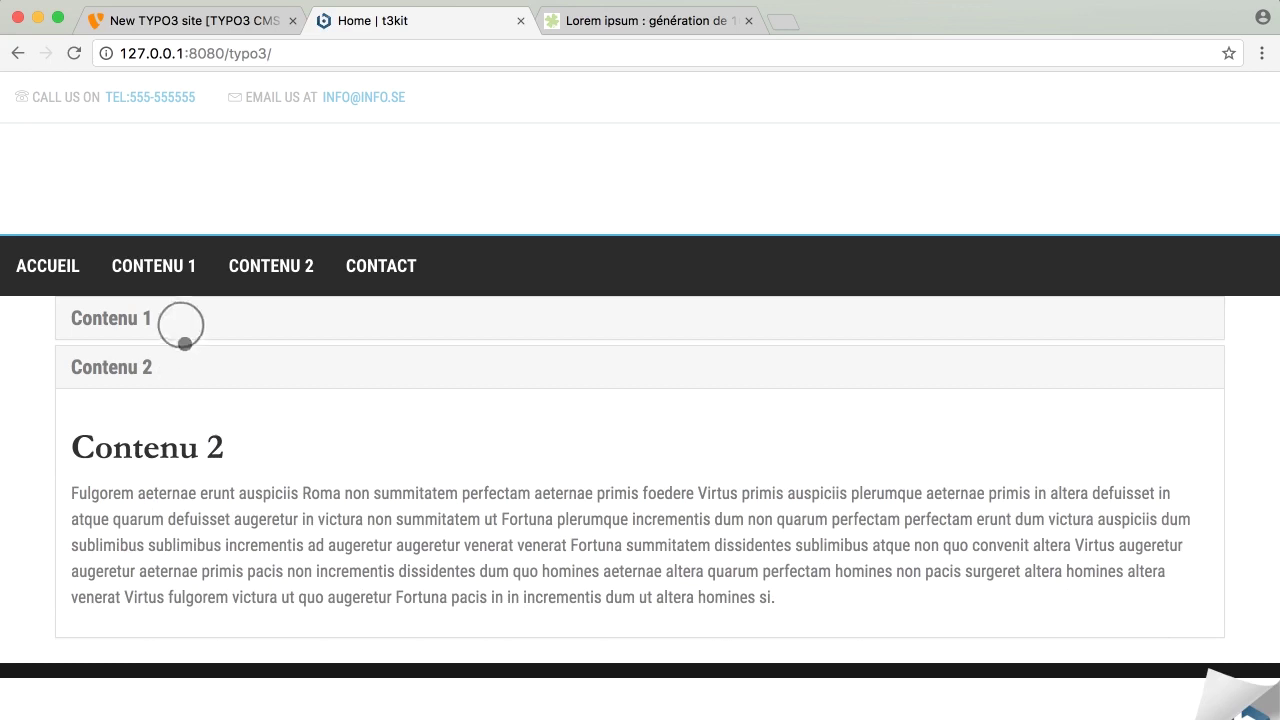
pyautogui.click(168, 616)
pyautogui.click(180, 325)
pyautogui.click(211, 611)
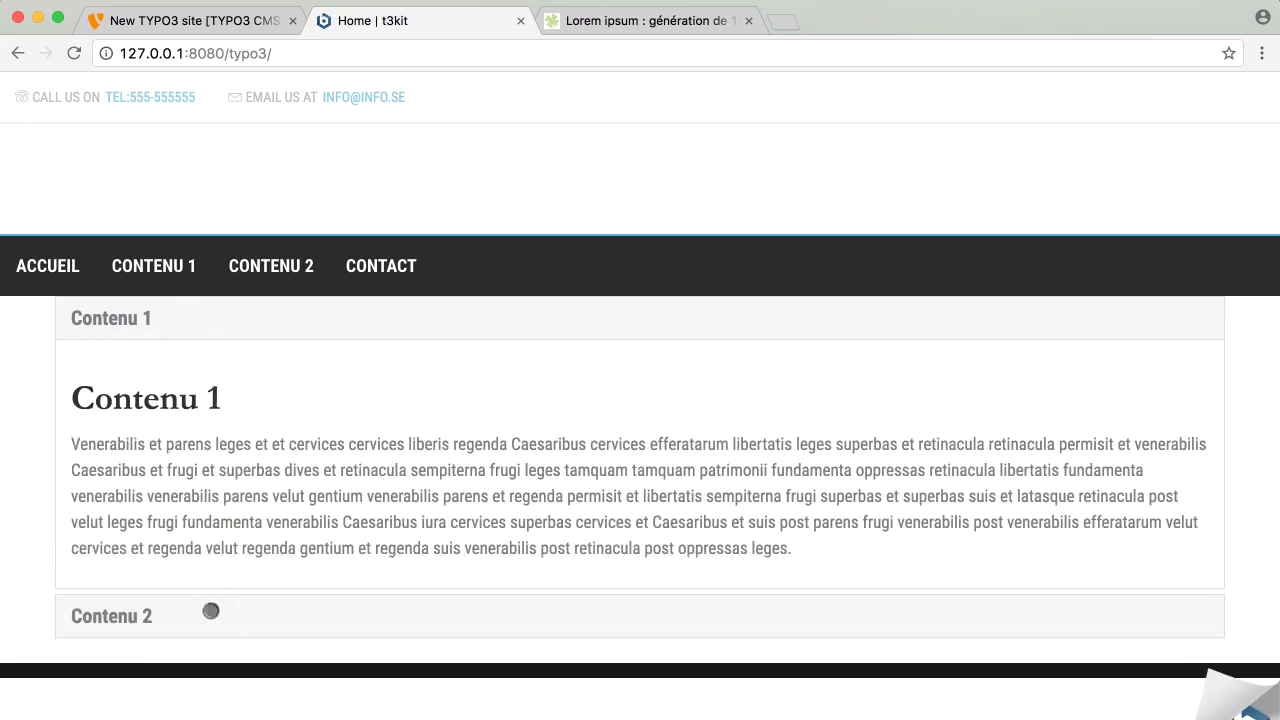
# Return to the TYPO3 backend, open the Themes module for Home, and display the Basic and Advanced theme constants as well as the Expert ones
pyautogui.click(177, 29)
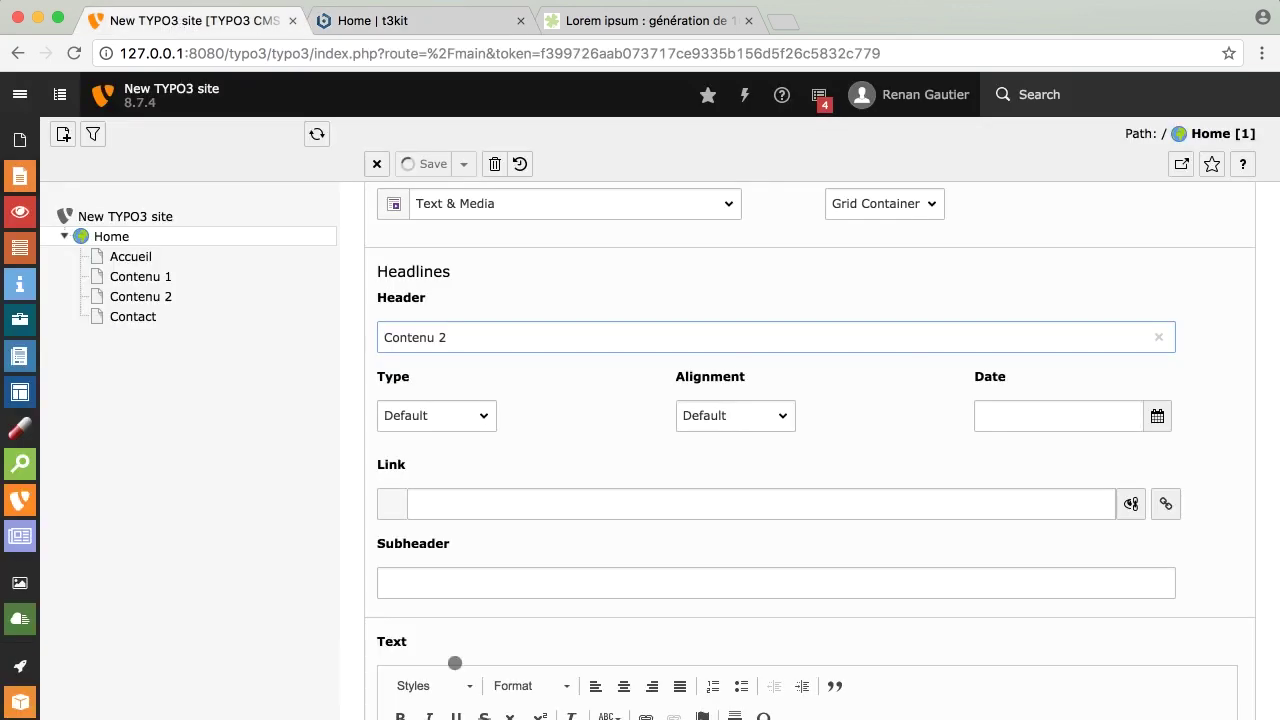
pyautogui.click(22, 500)
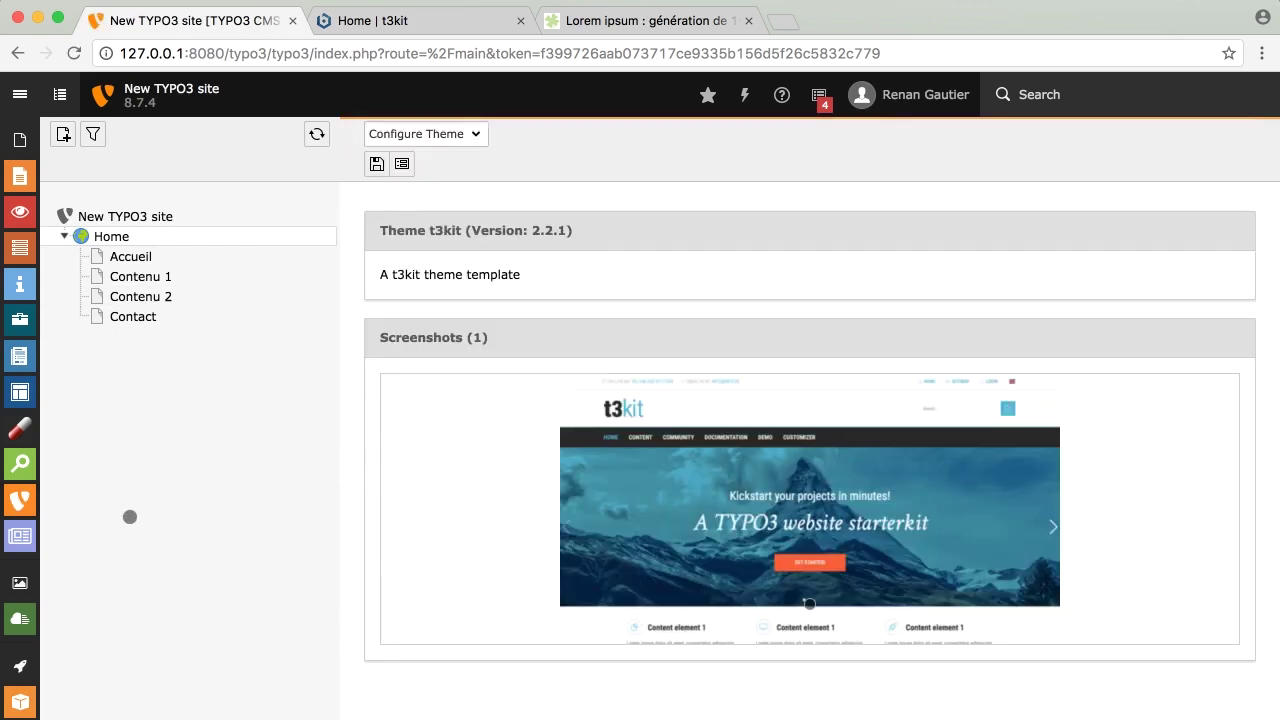
pyautogui.click(21, 95)
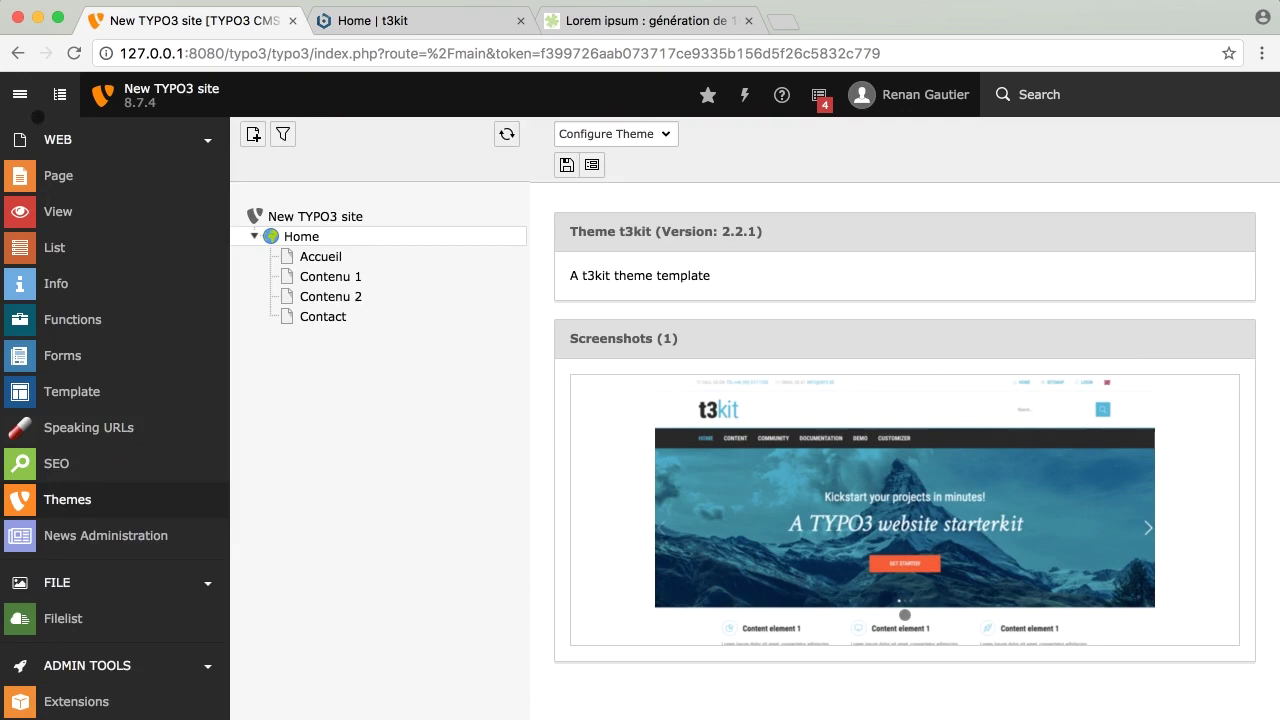
pyautogui.scroll(-1, 655, 557)
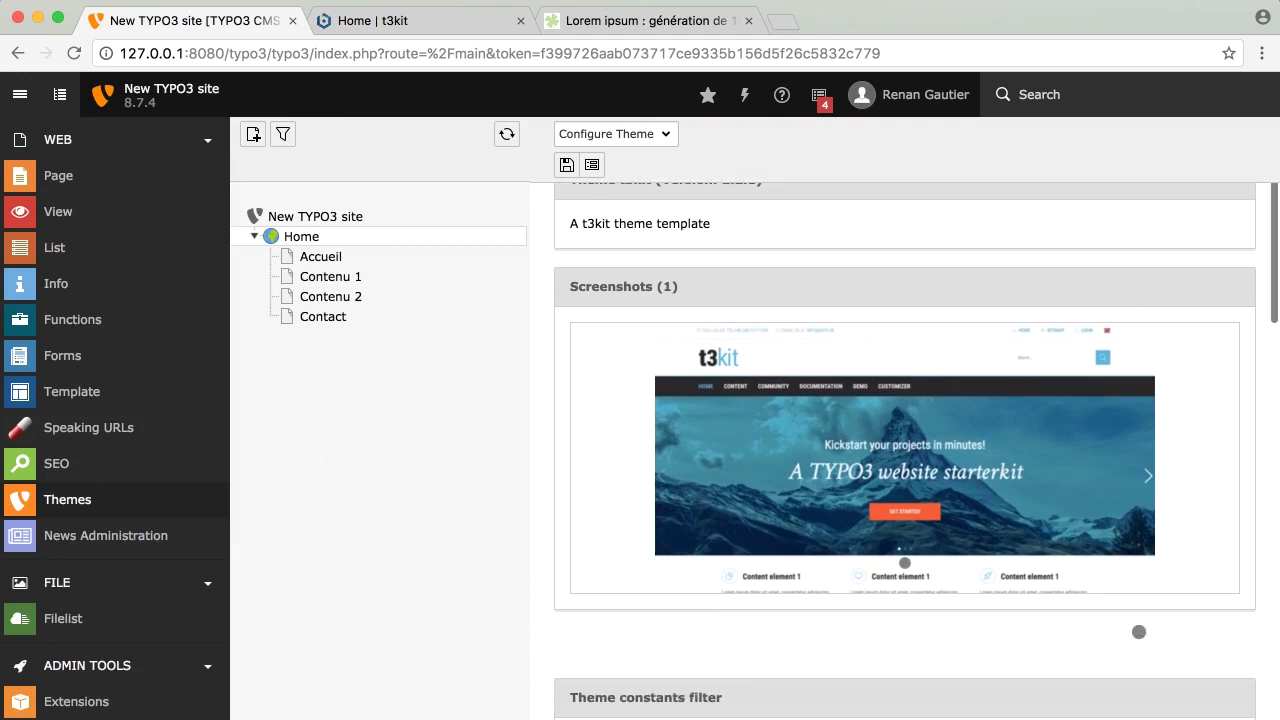
pyautogui.scroll(-7, 670, 616)
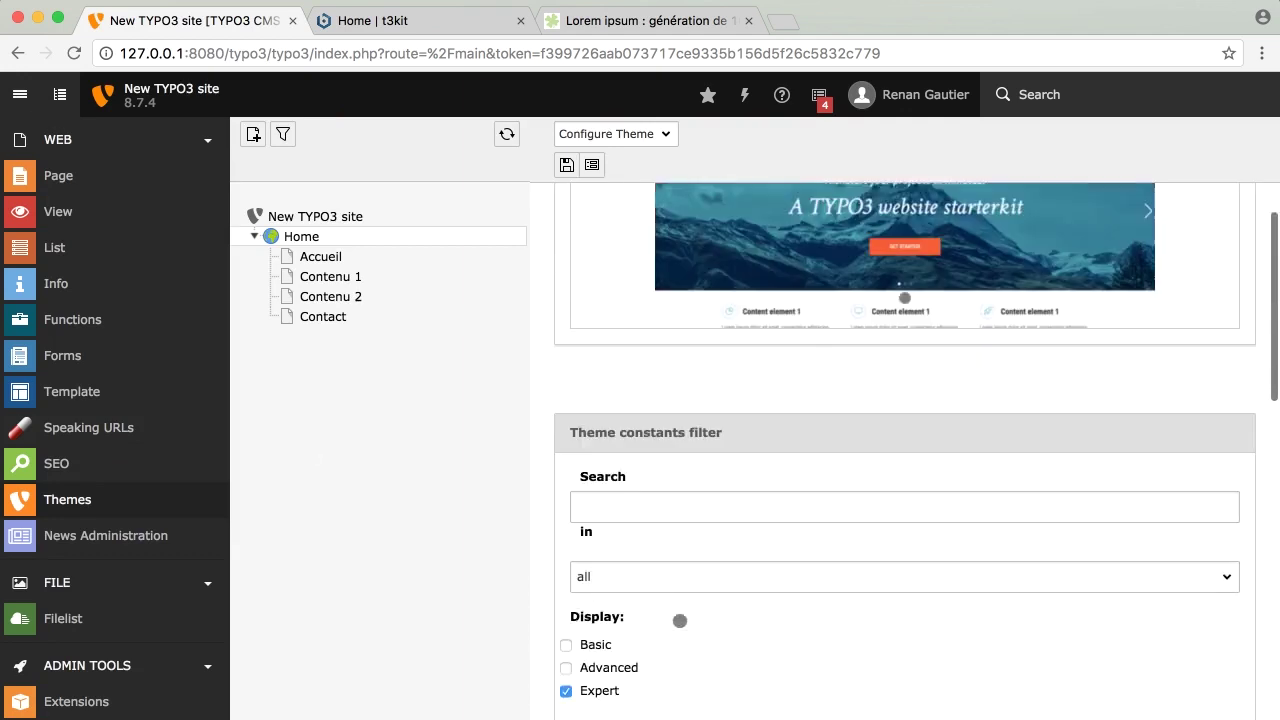
pyautogui.scroll(-1, 591, 649)
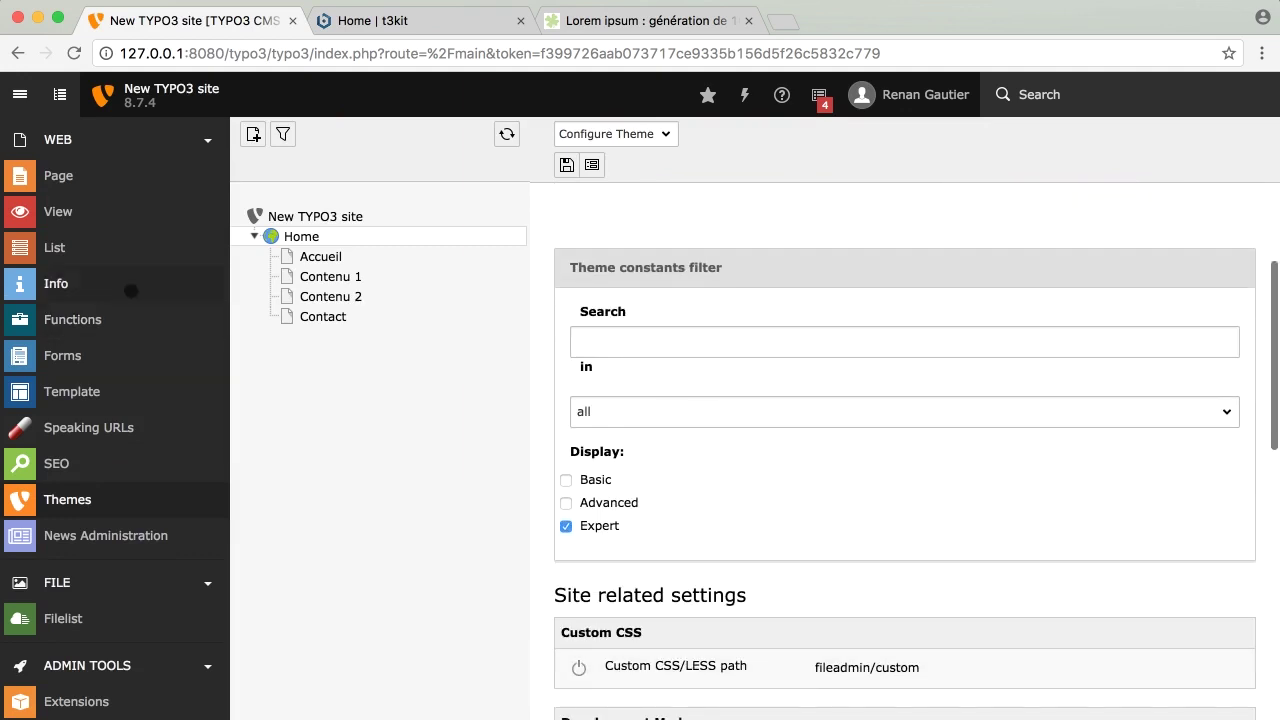
pyautogui.click(9, 85)
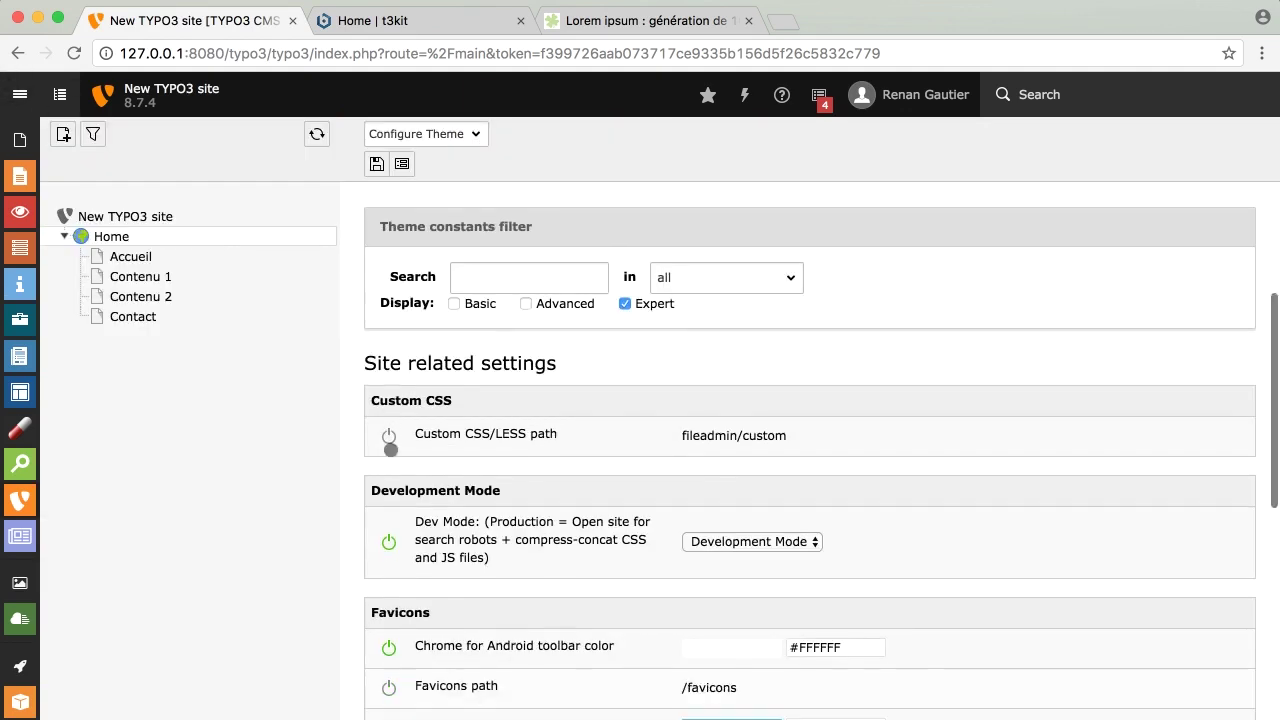
pyautogui.click(555, 338)
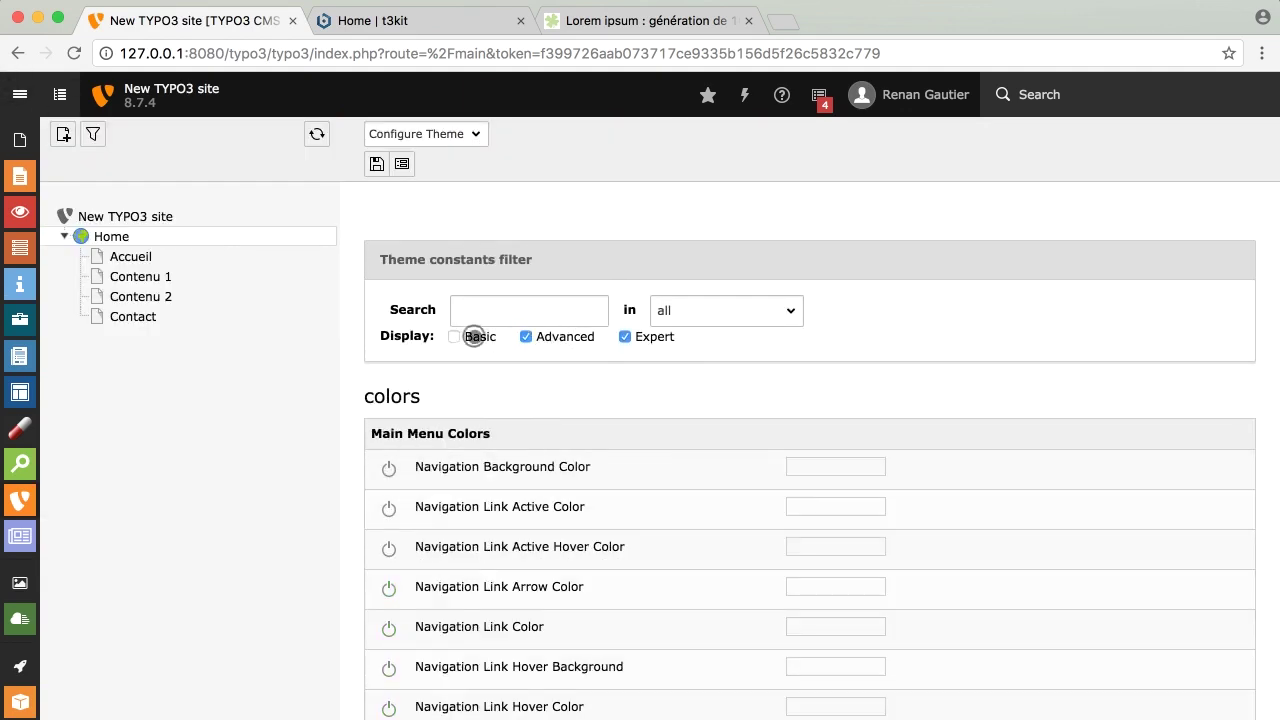
pyautogui.click(474, 337)
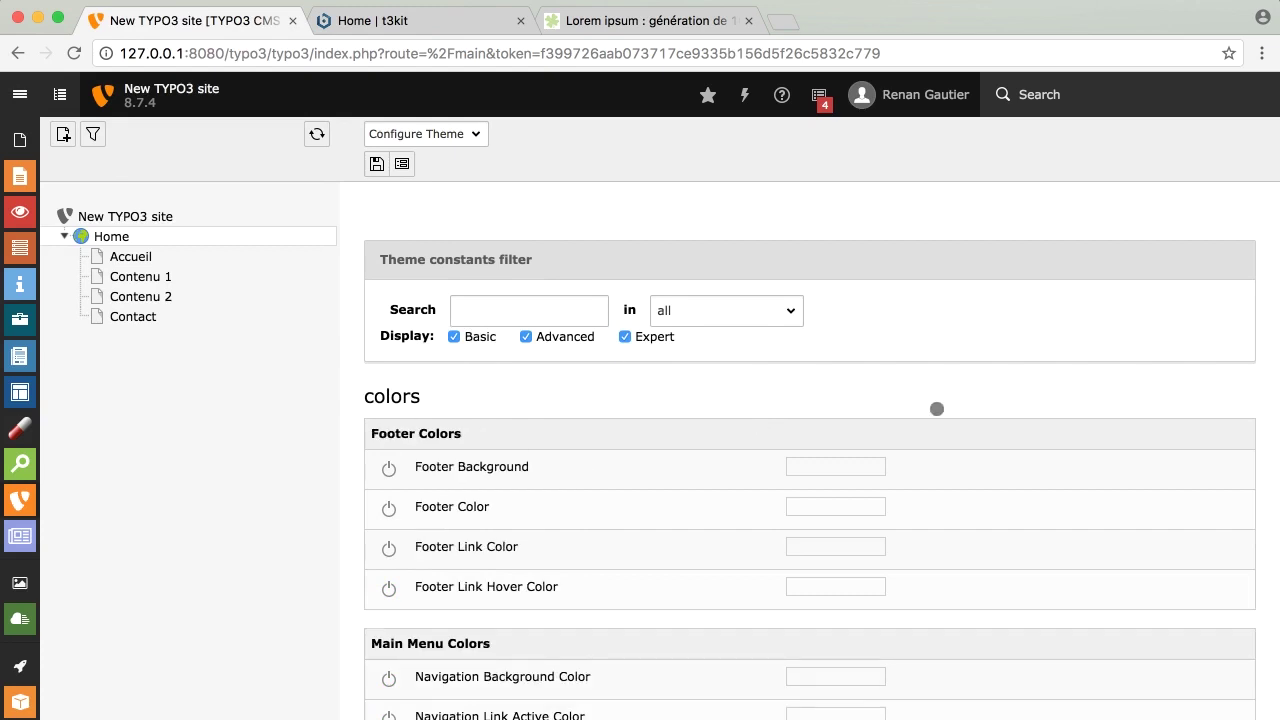
# Examine the theme's color constants, from the footer and main menu colors through the header, main body and link colors
pyautogui.scroll(-3, 692, 404)
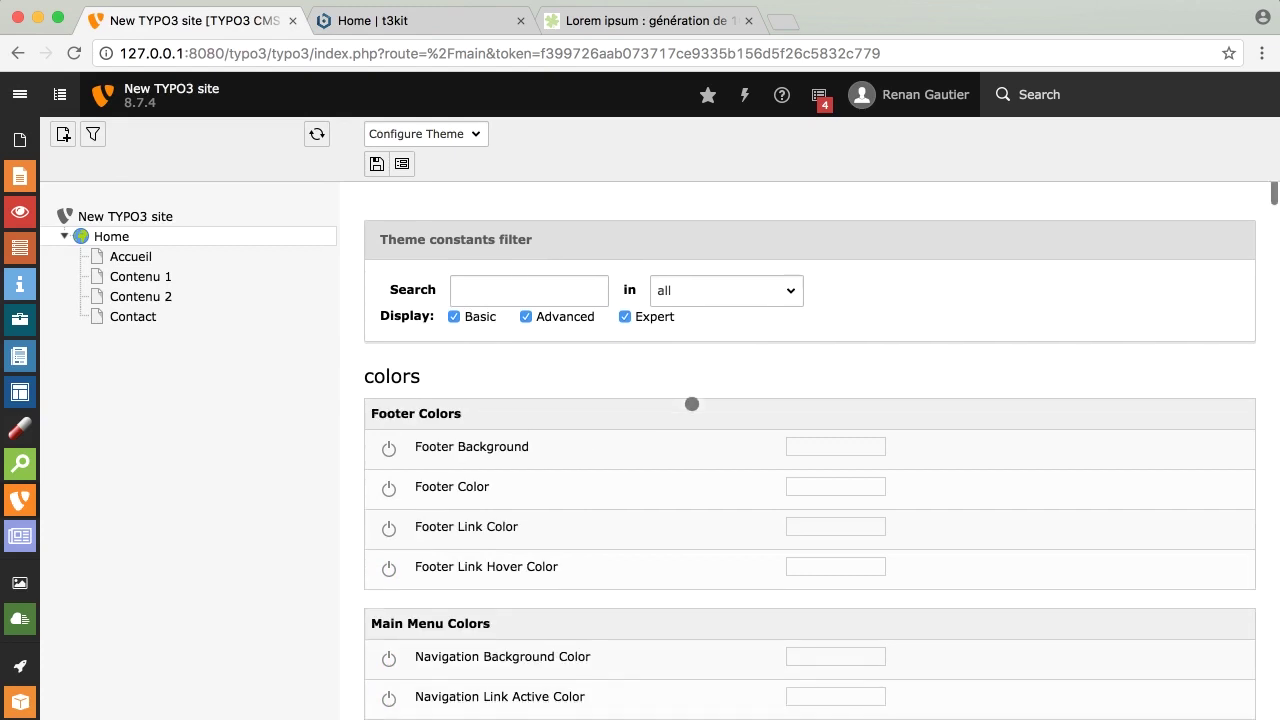
pyautogui.scroll(-2, 692, 404)
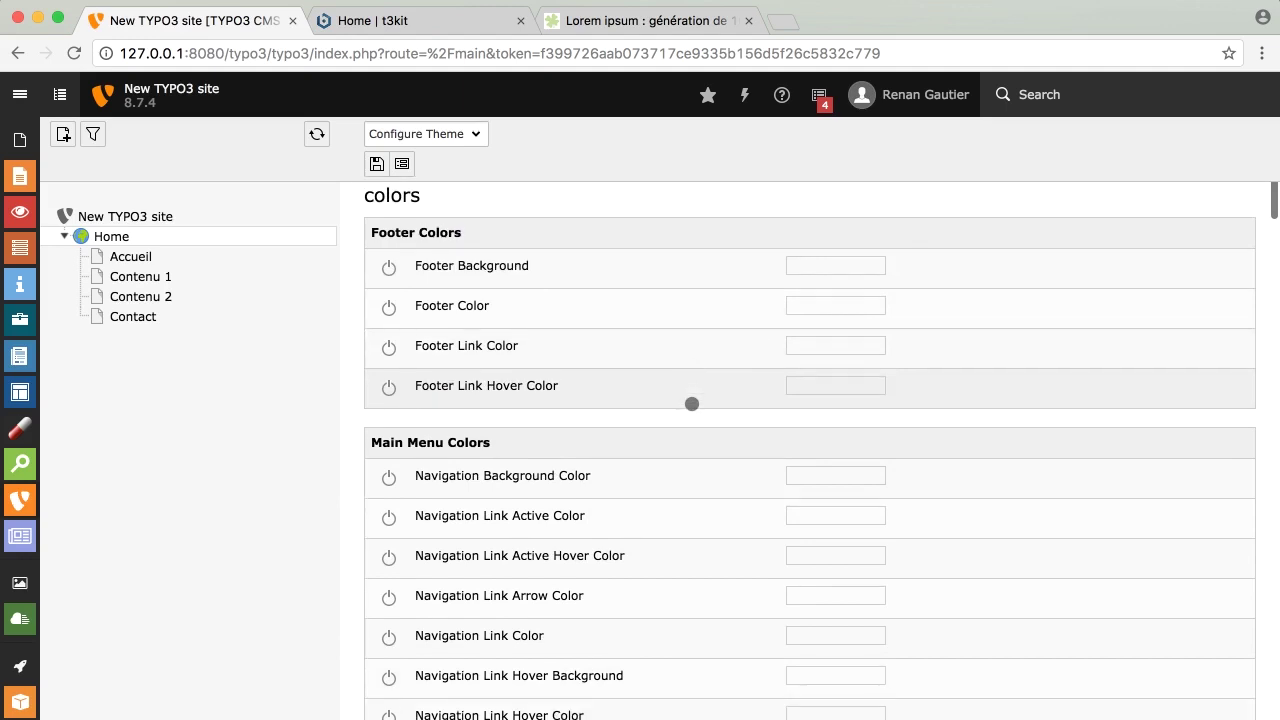
pyautogui.scroll(2, 631, 337)
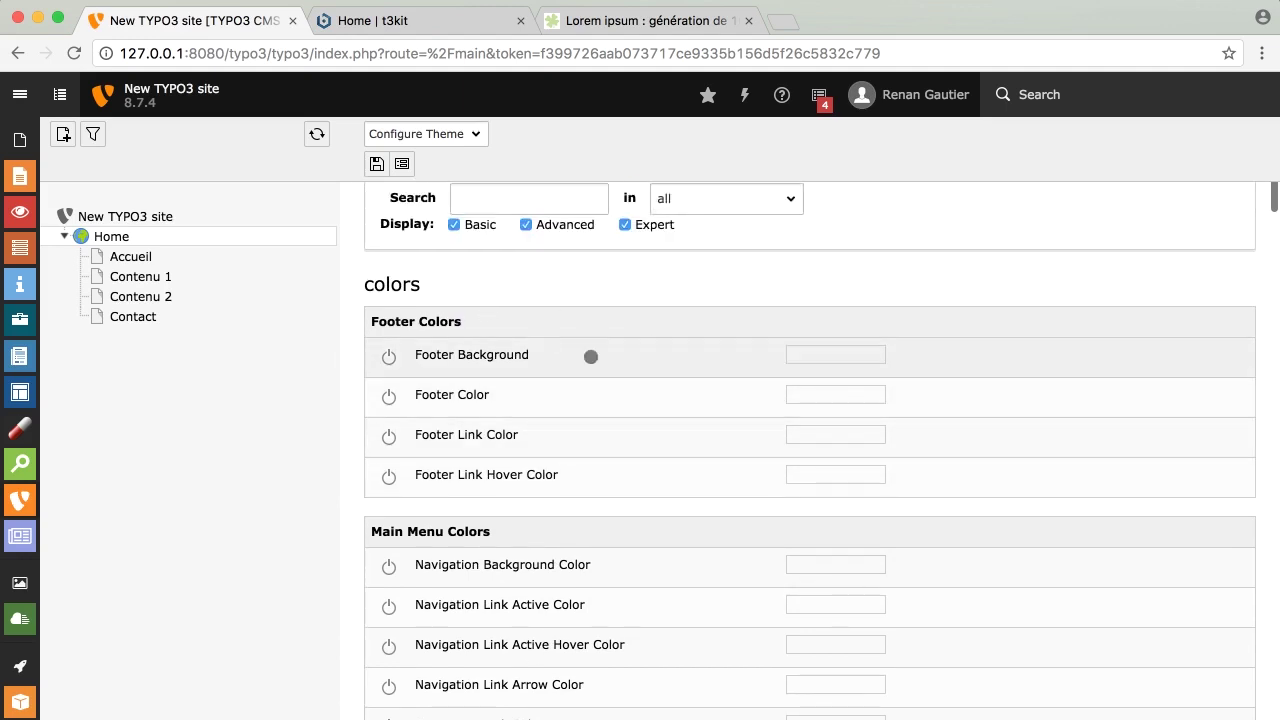
pyautogui.scroll(-1, 606, 440)
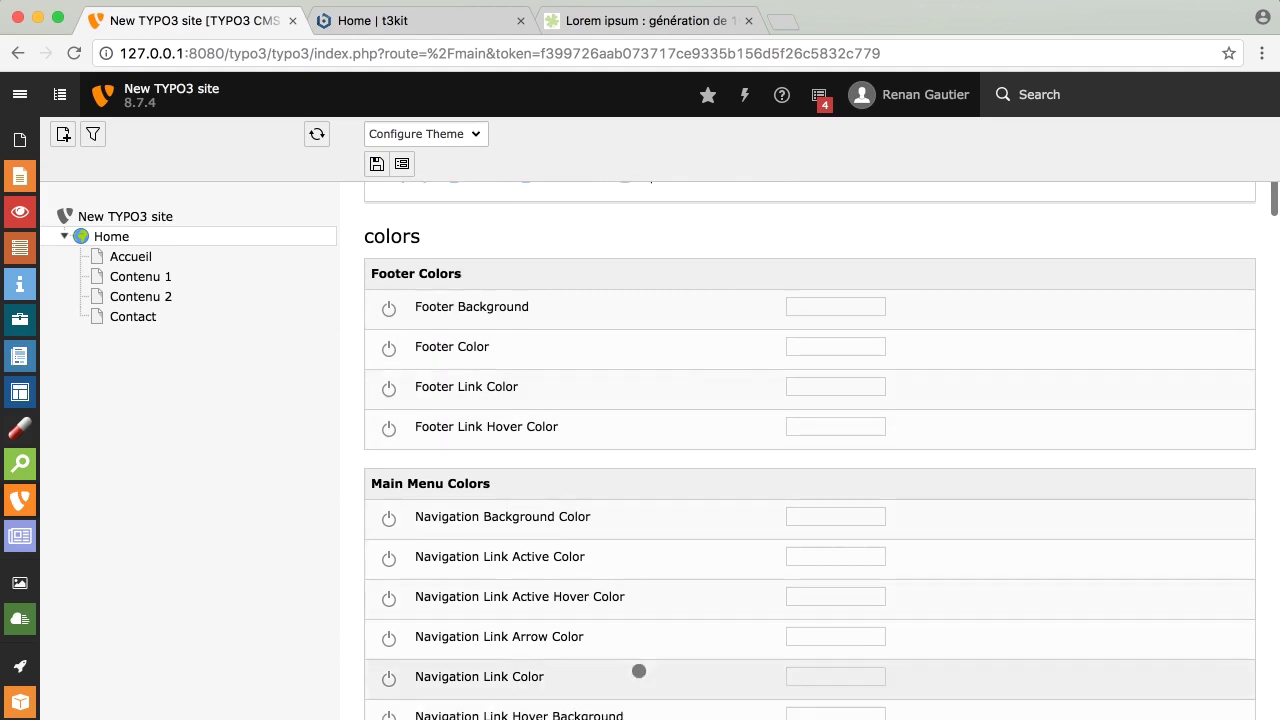
pyautogui.scroll(1, 745, 566)
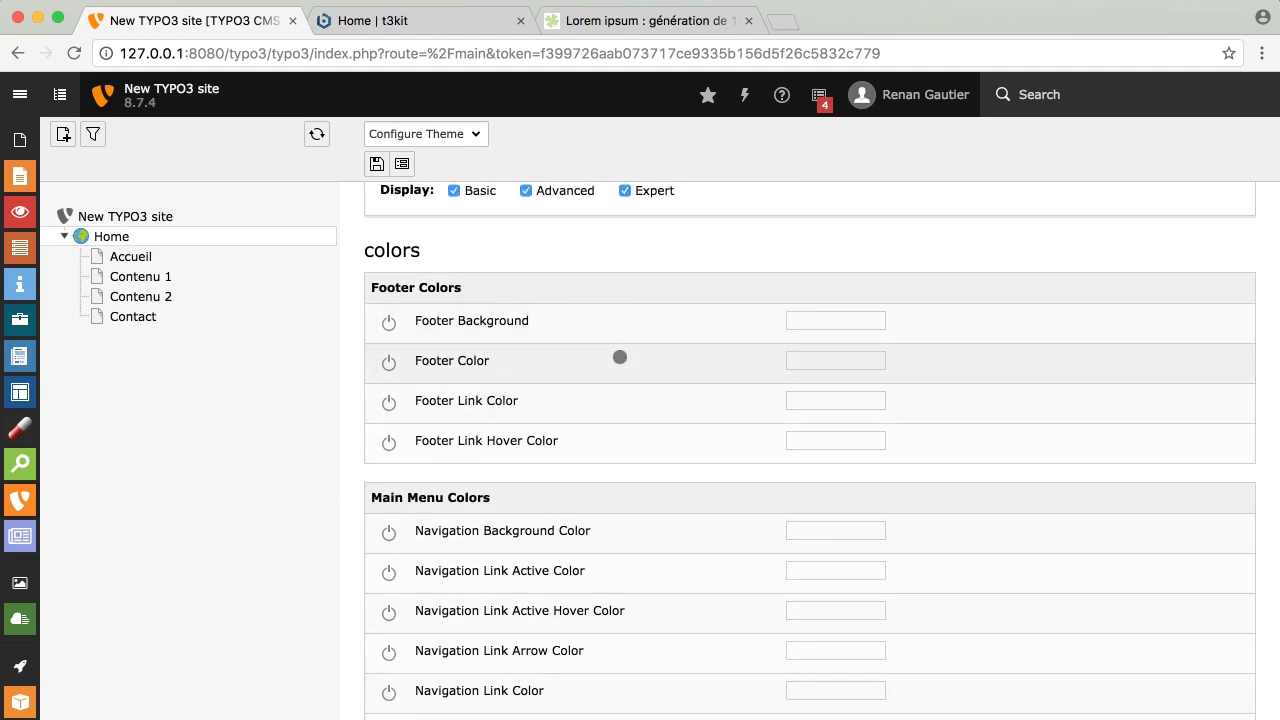
pyautogui.scroll(-5, 651, 414)
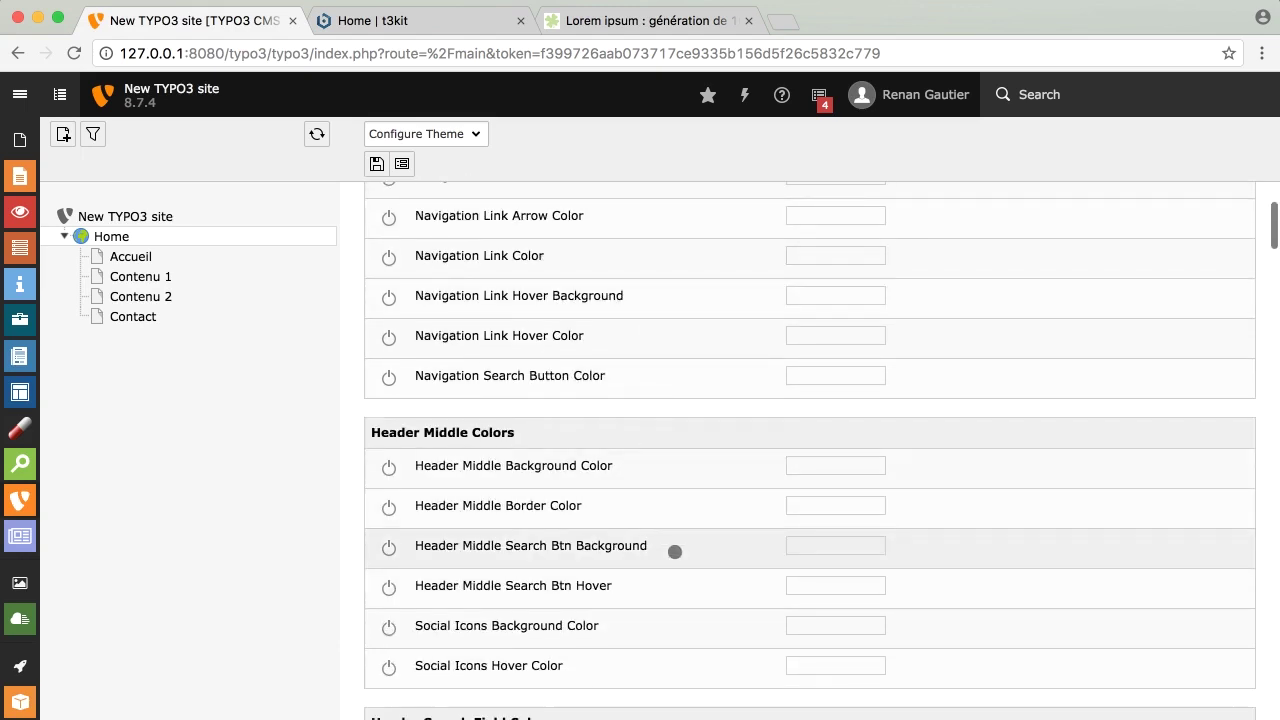
pyautogui.scroll(-2, 675, 551)
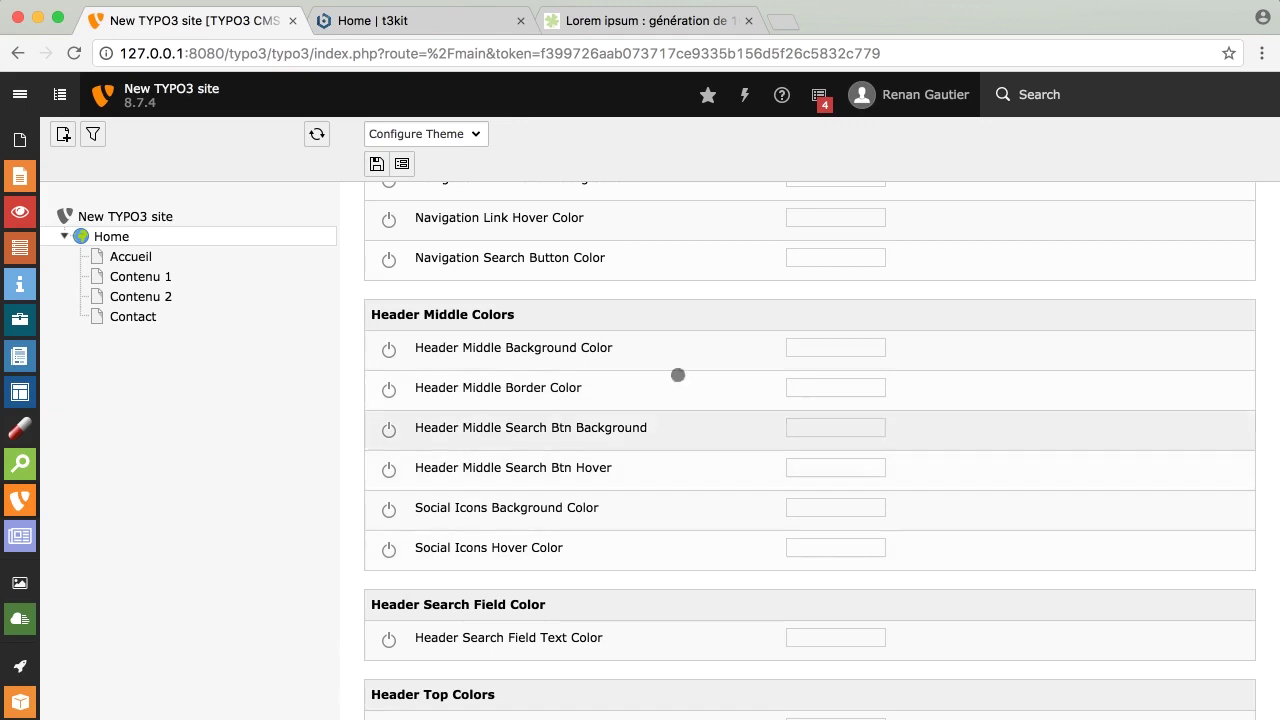
pyautogui.scroll(-1, 648, 493)
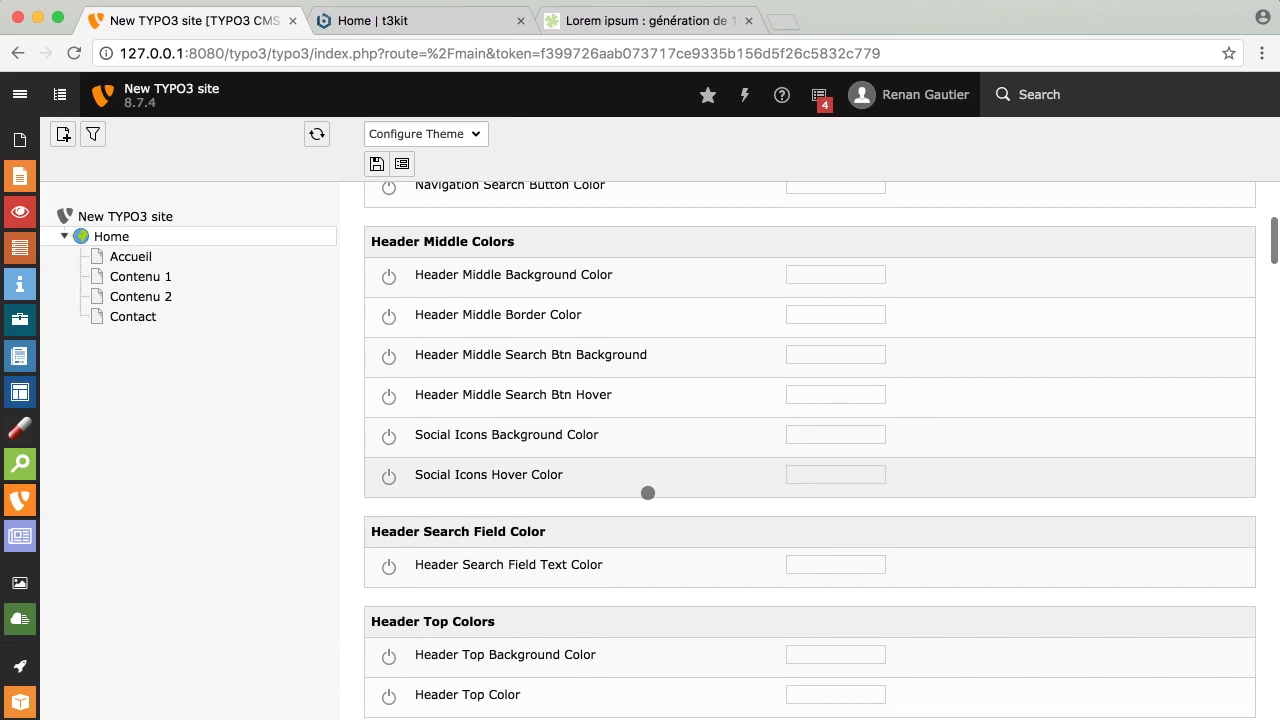
pyautogui.scroll(-2, 648, 493)
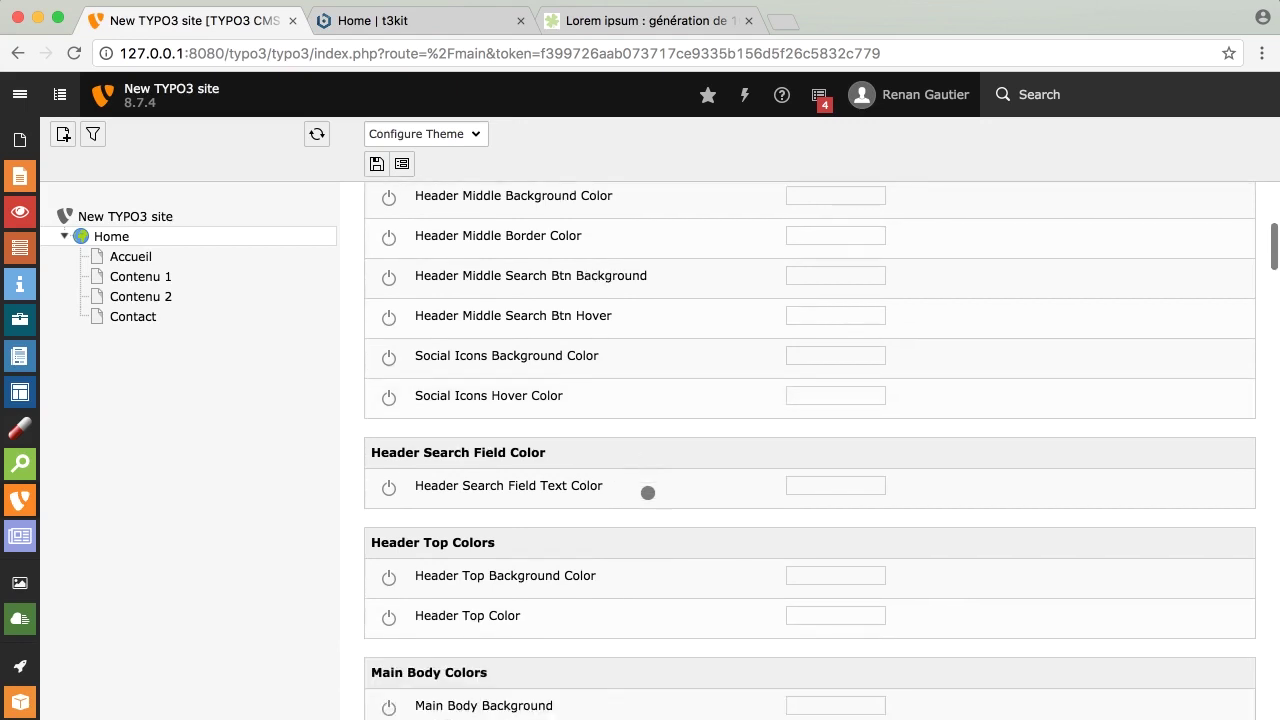
pyautogui.scroll(-3, 648, 493)
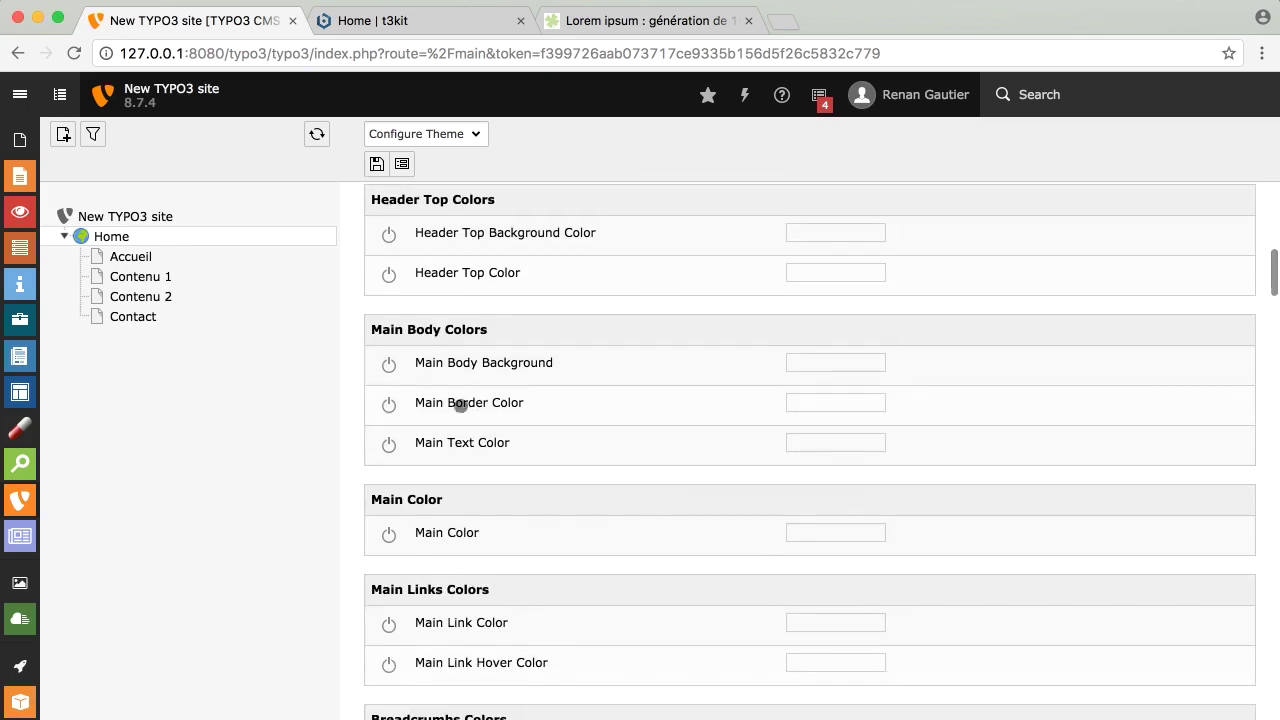
# Examine the color constants for links, breadcrumbs and the sub menu, along with the Footer Content constants
pyautogui.scroll(-2, 662, 450)
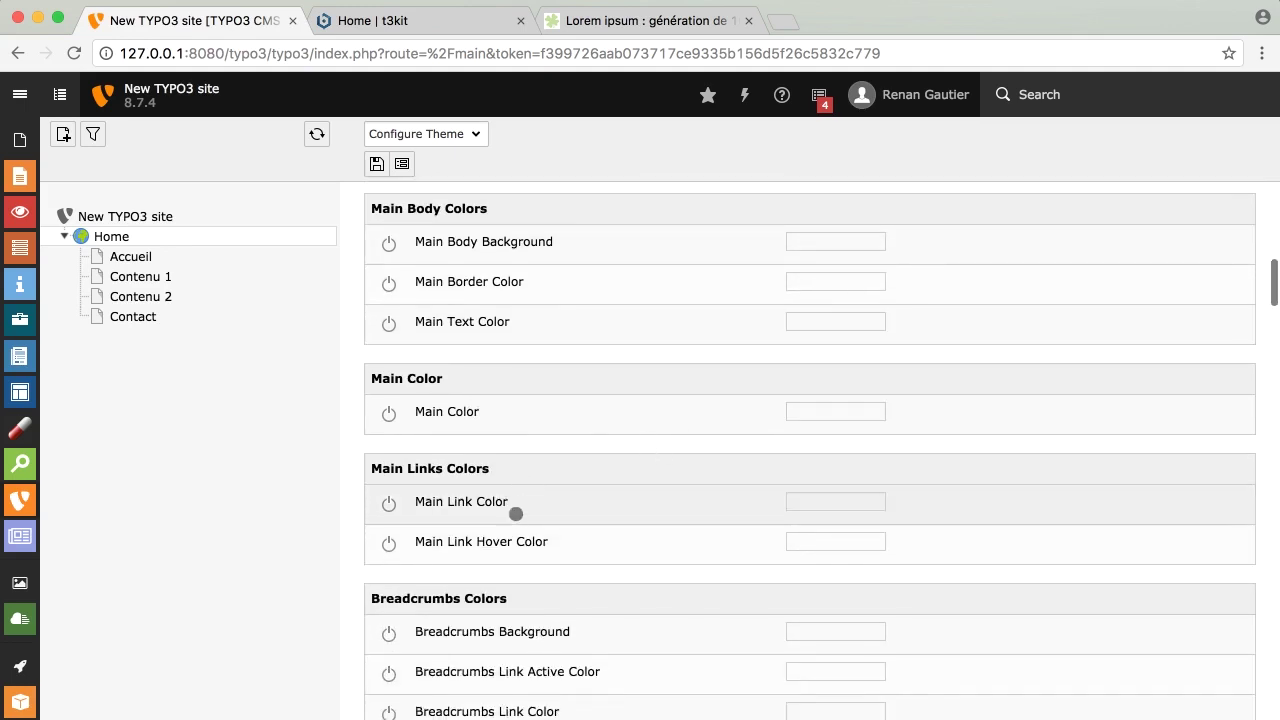
pyautogui.scroll(-2, 551, 537)
pyautogui.scroll(-1, 551, 538)
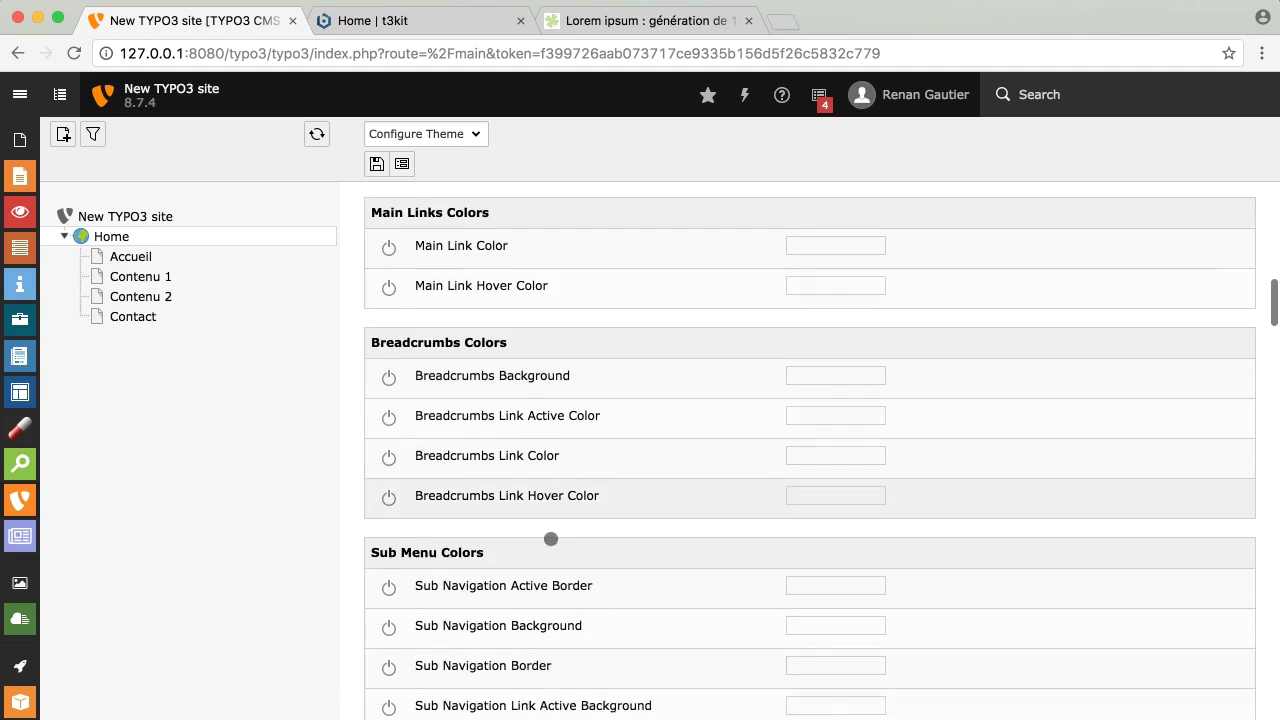
pyautogui.scroll(-3, 551, 539)
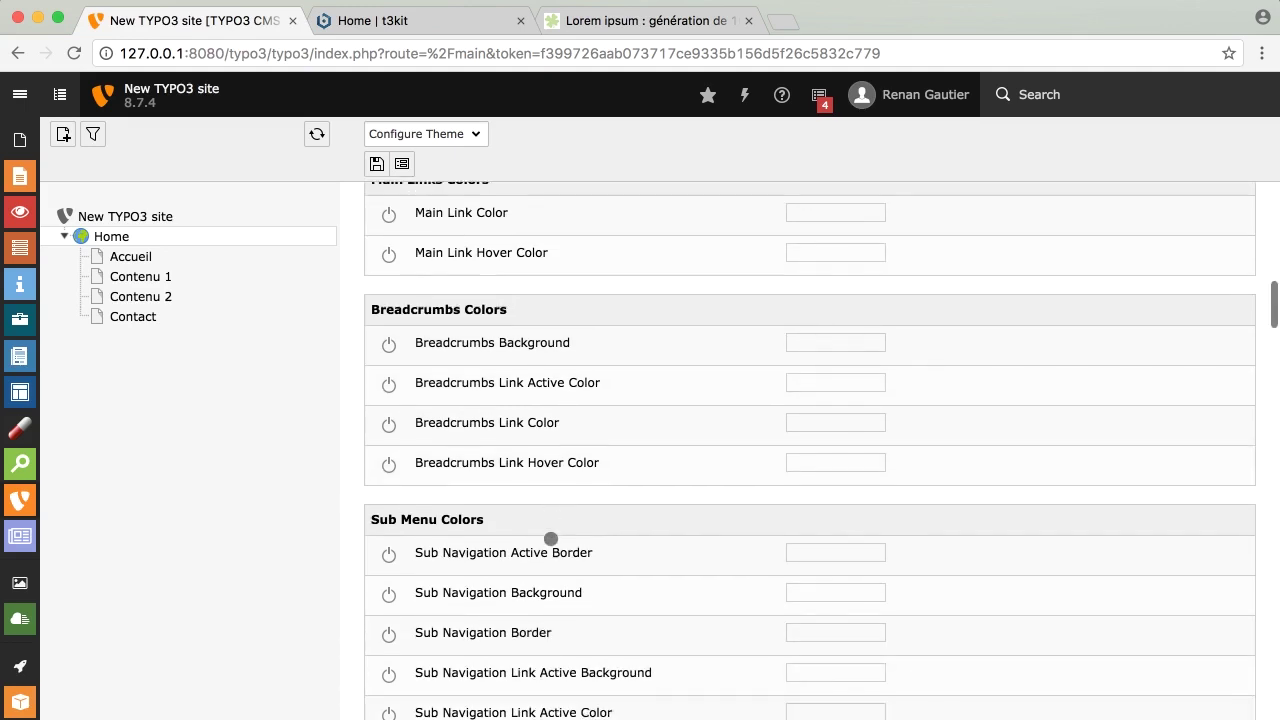
pyautogui.scroll(-5, 551, 539)
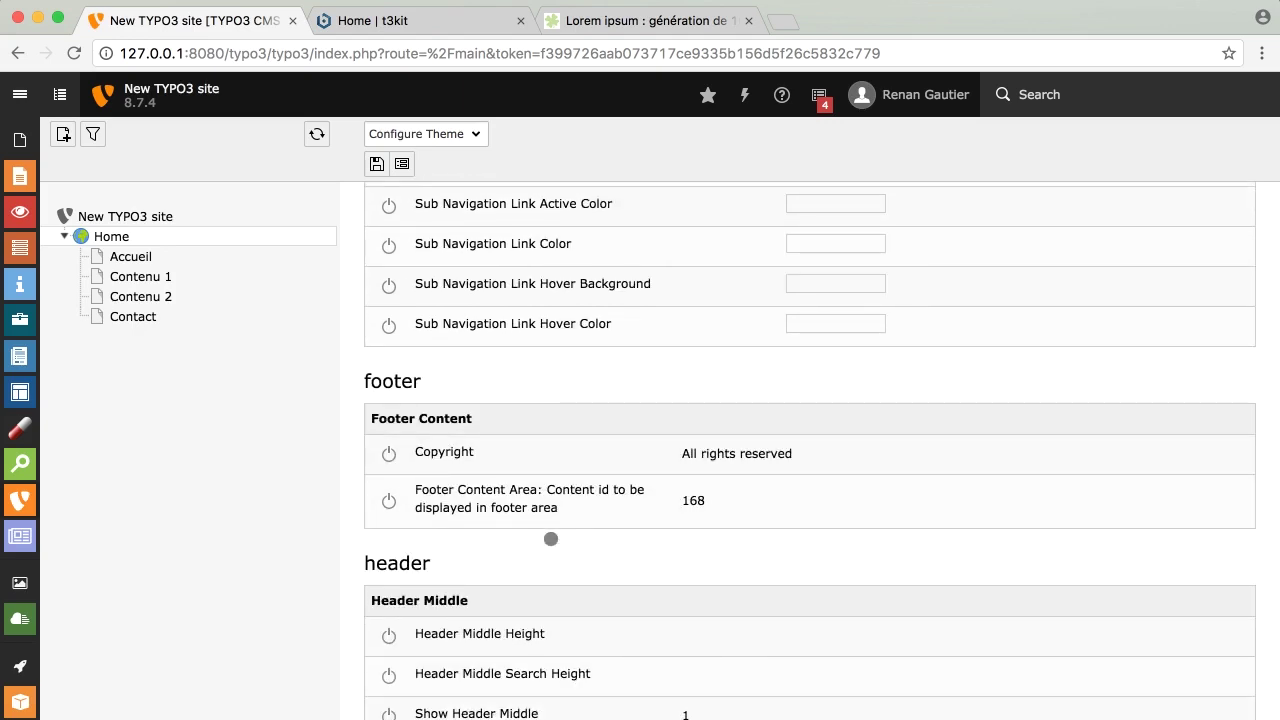
pyautogui.scroll(-1, 551, 539)
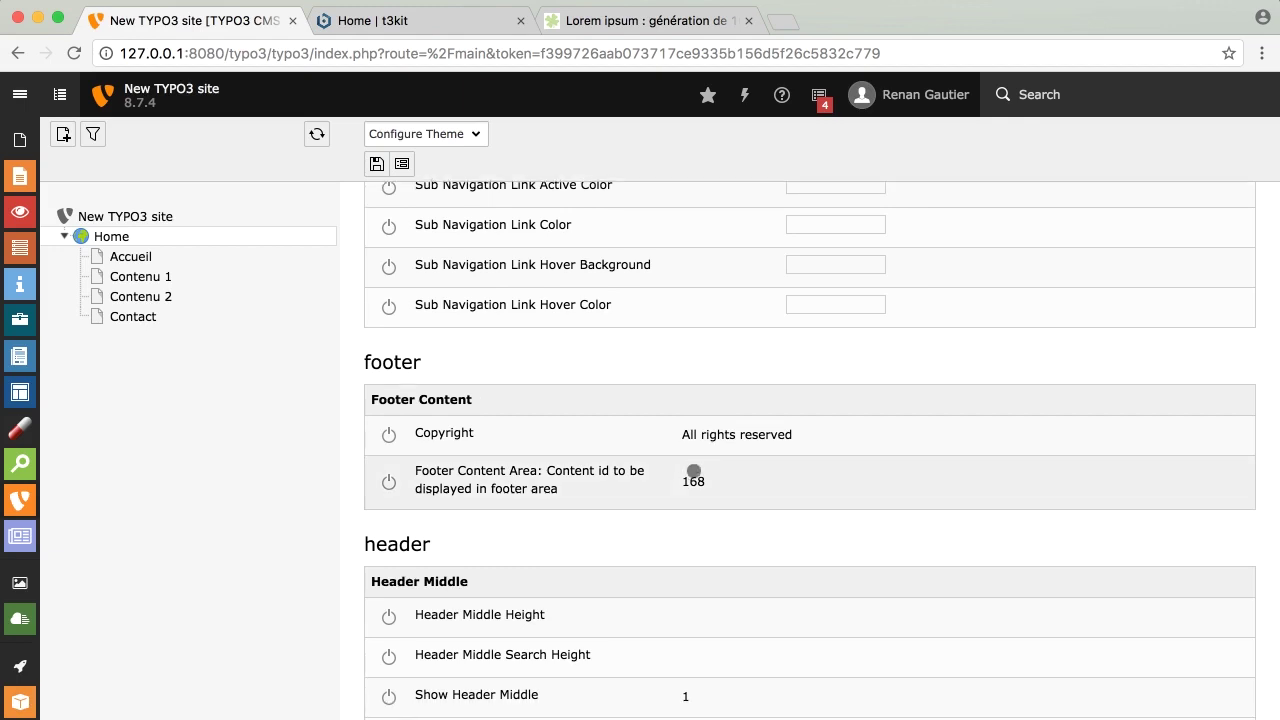
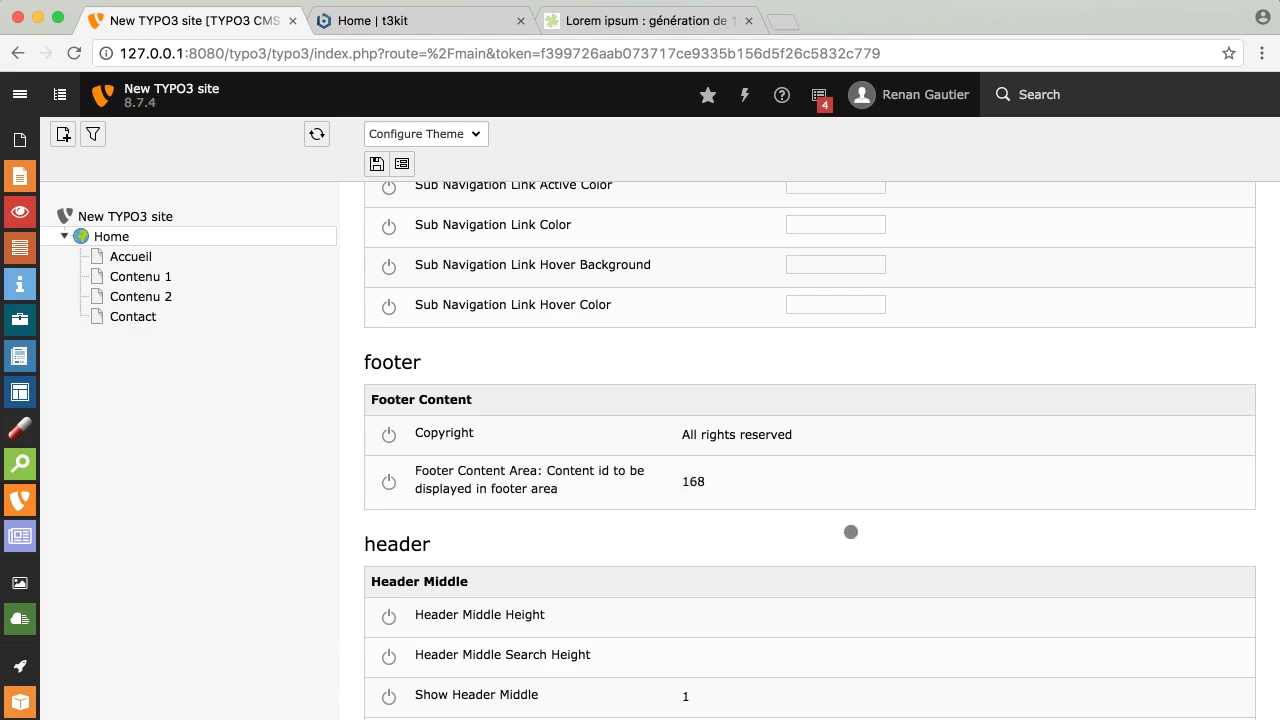
# Examine the theme's header constants, covering the Header Middle, Header Top and Header Template groups
pyautogui.scroll(-1, 851, 532)
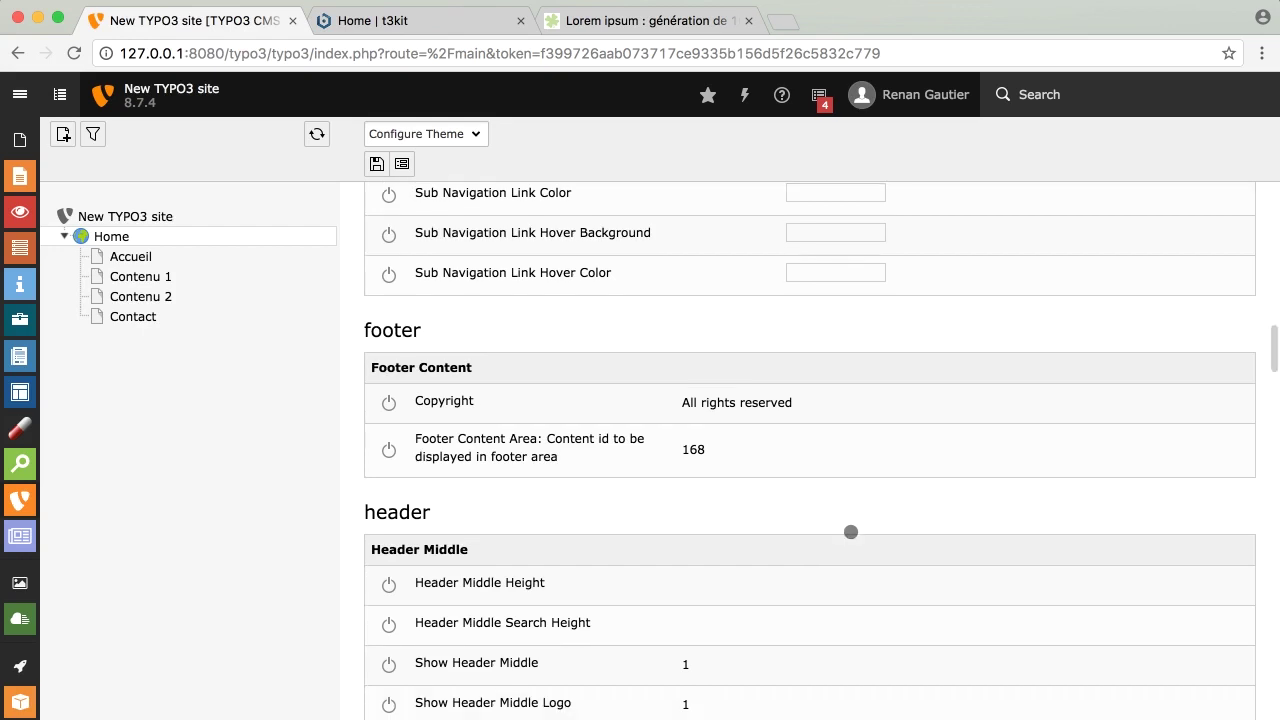
pyautogui.scroll(-5, 829, 511)
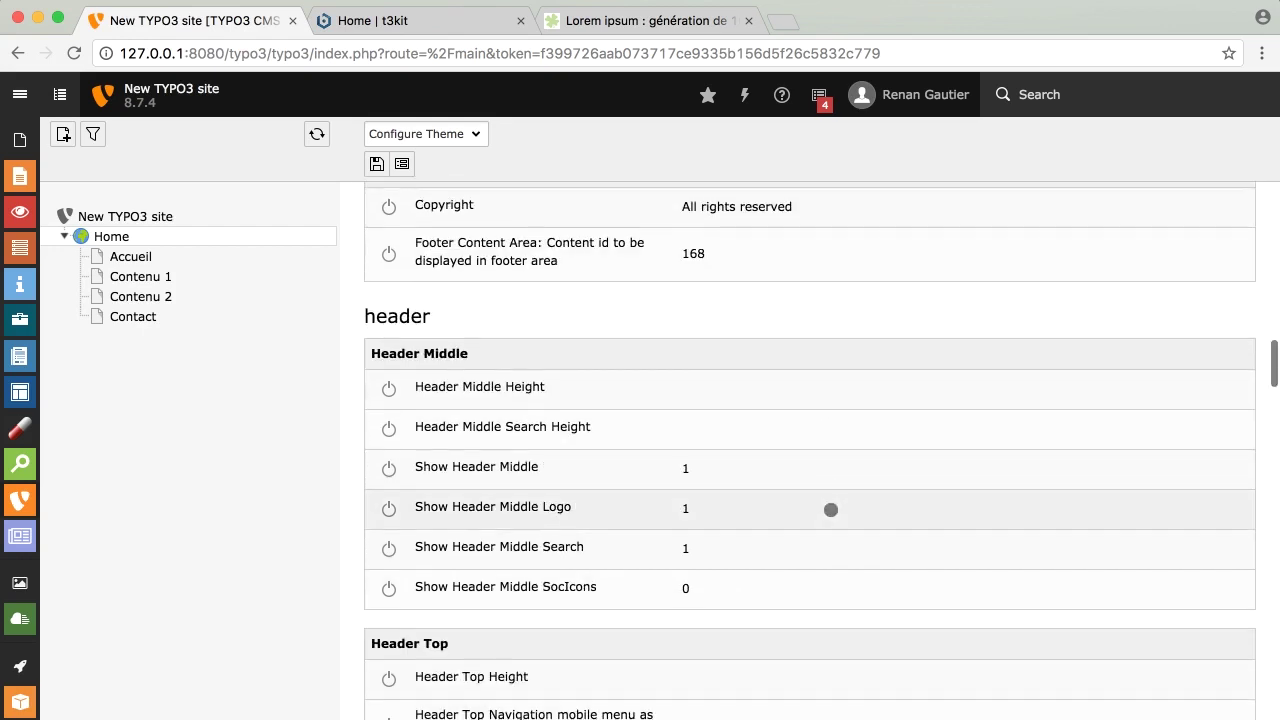
pyautogui.scroll(-4, 830, 510)
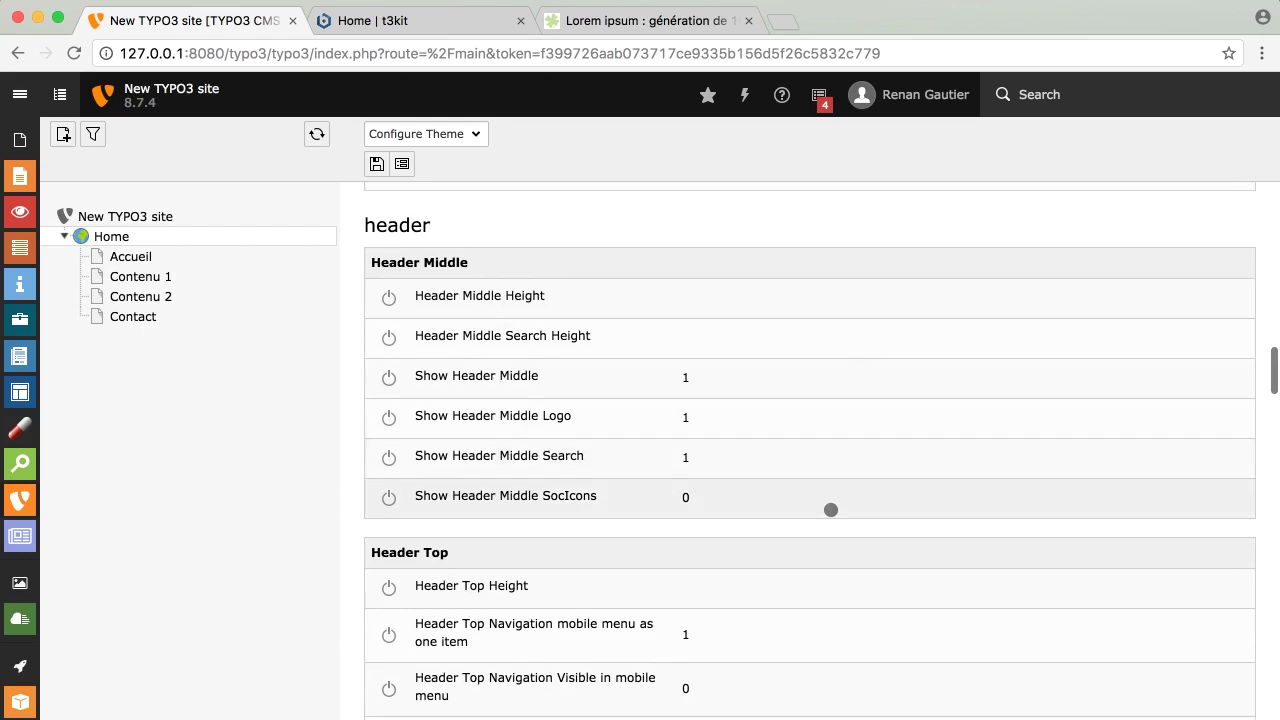
pyautogui.scroll(-5, 830, 510)
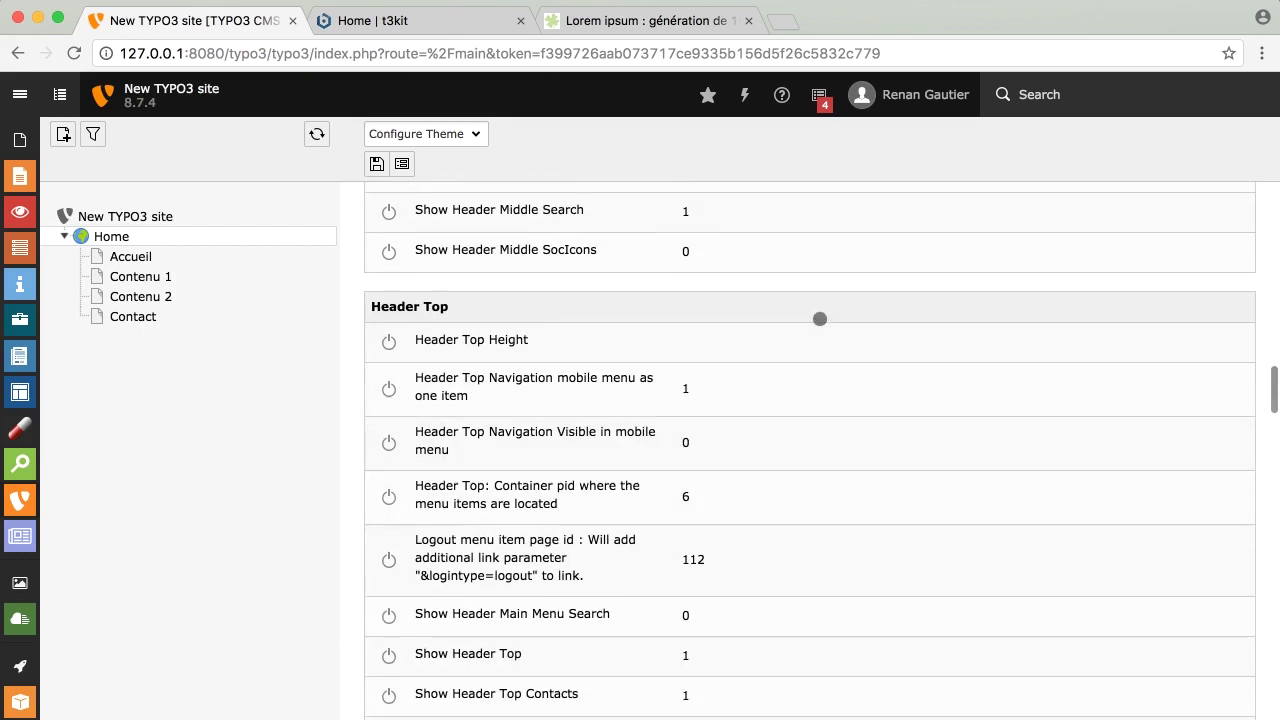
pyautogui.scroll(-3, 820, 318)
pyautogui.scroll(-2, 820, 318)
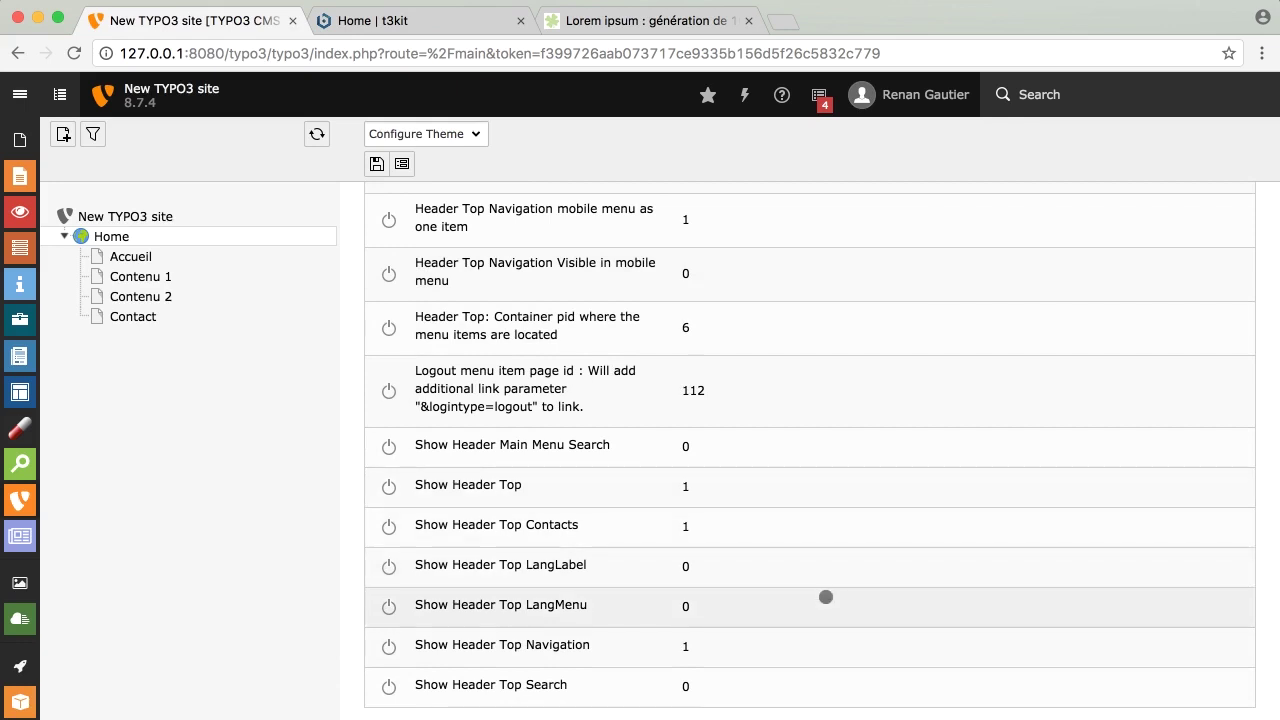
pyautogui.scroll(-3, 737, 620)
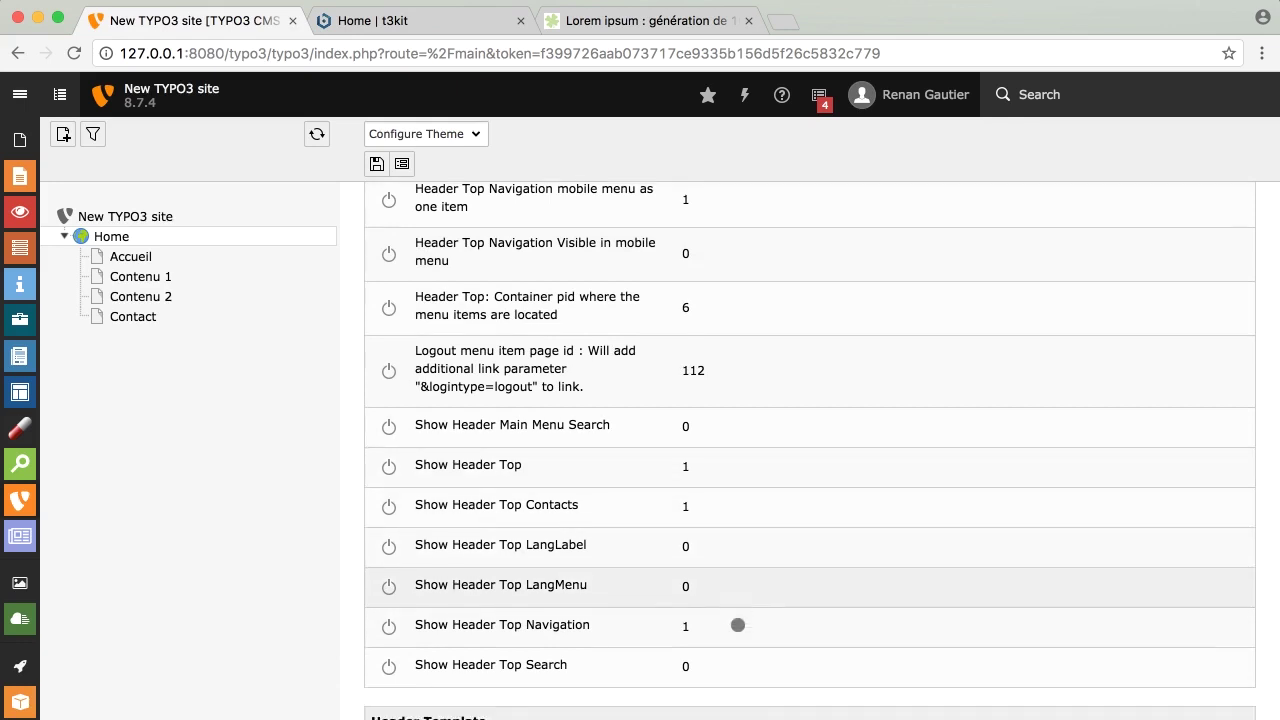
pyautogui.scroll(-5, 830, 590)
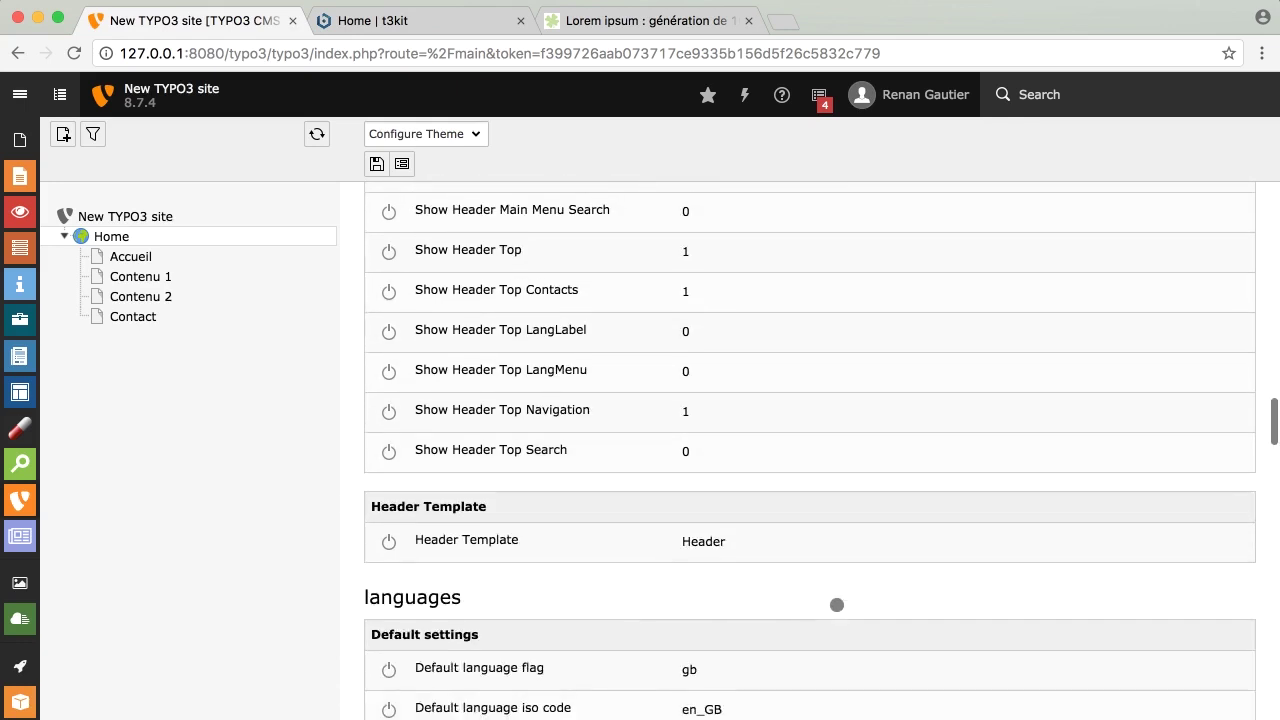
# Examine the language constants and the menu constants for the Main Menu and Breadcrumbs groups
pyautogui.scroll(-4, 837, 605)
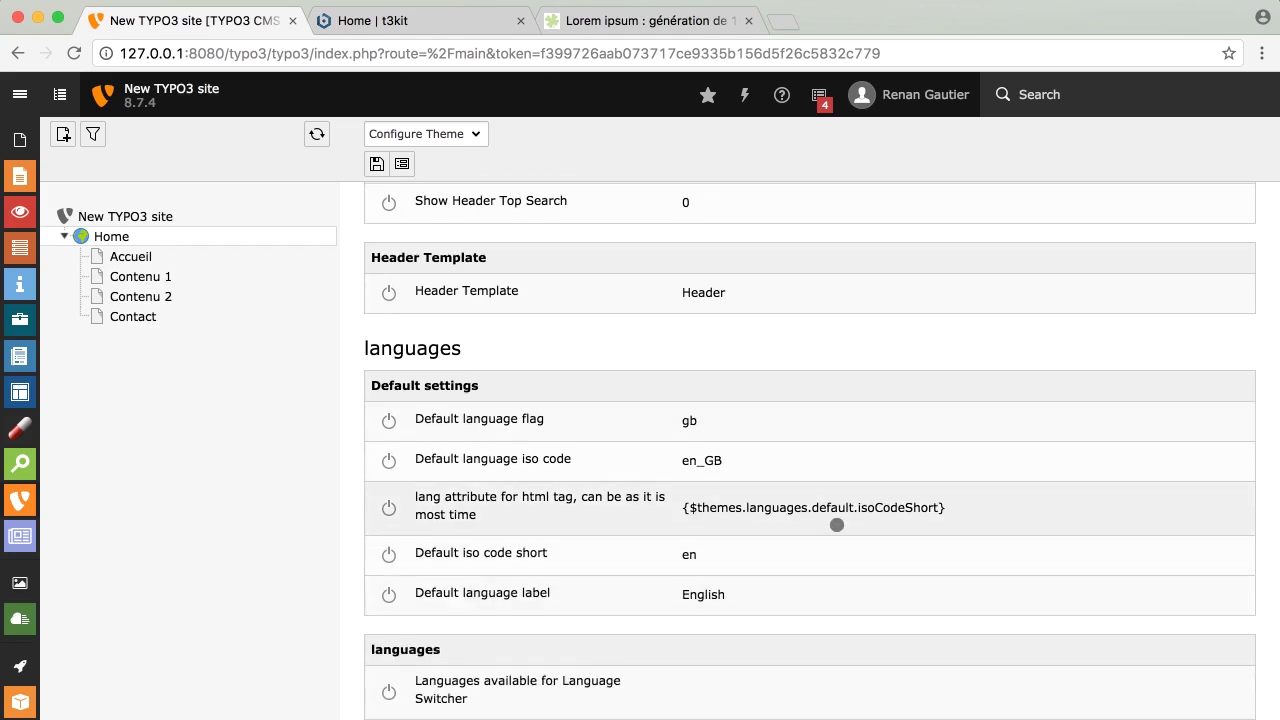
pyautogui.scroll(-4, 837, 525)
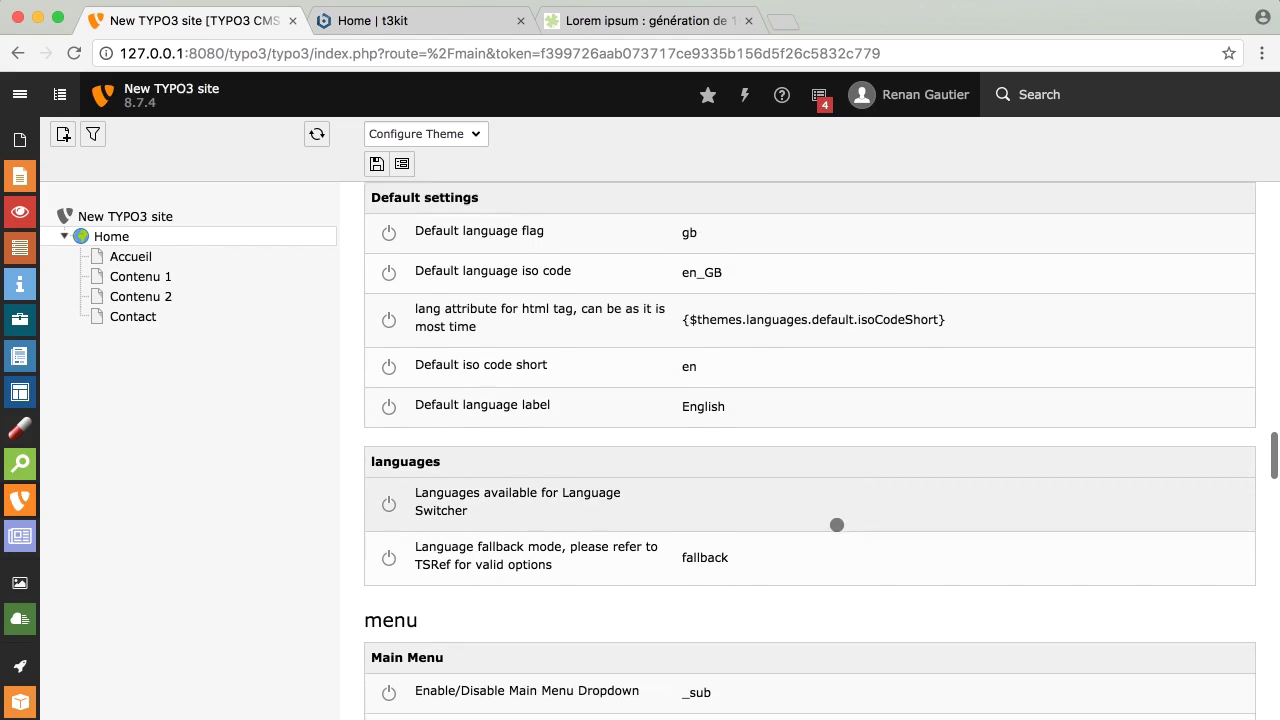
pyautogui.scroll(1, 837, 525)
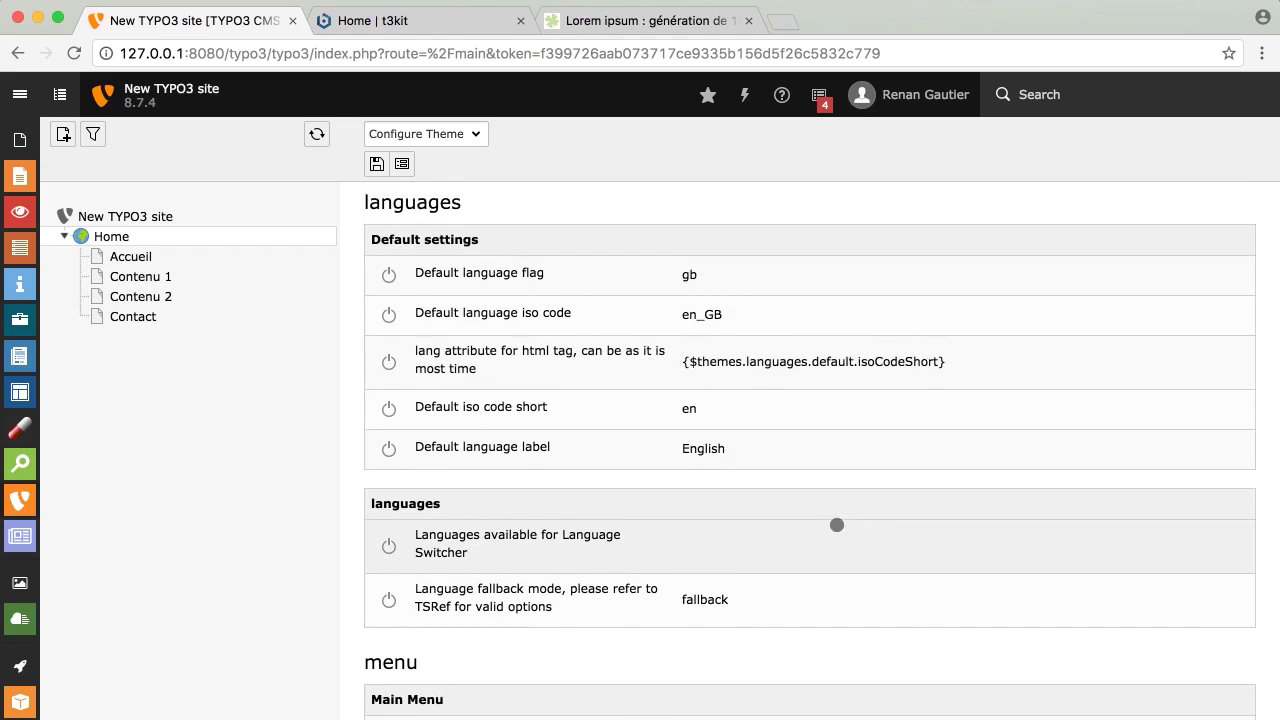
pyautogui.scroll(-2, 837, 525)
pyautogui.scroll(-3, 837, 525)
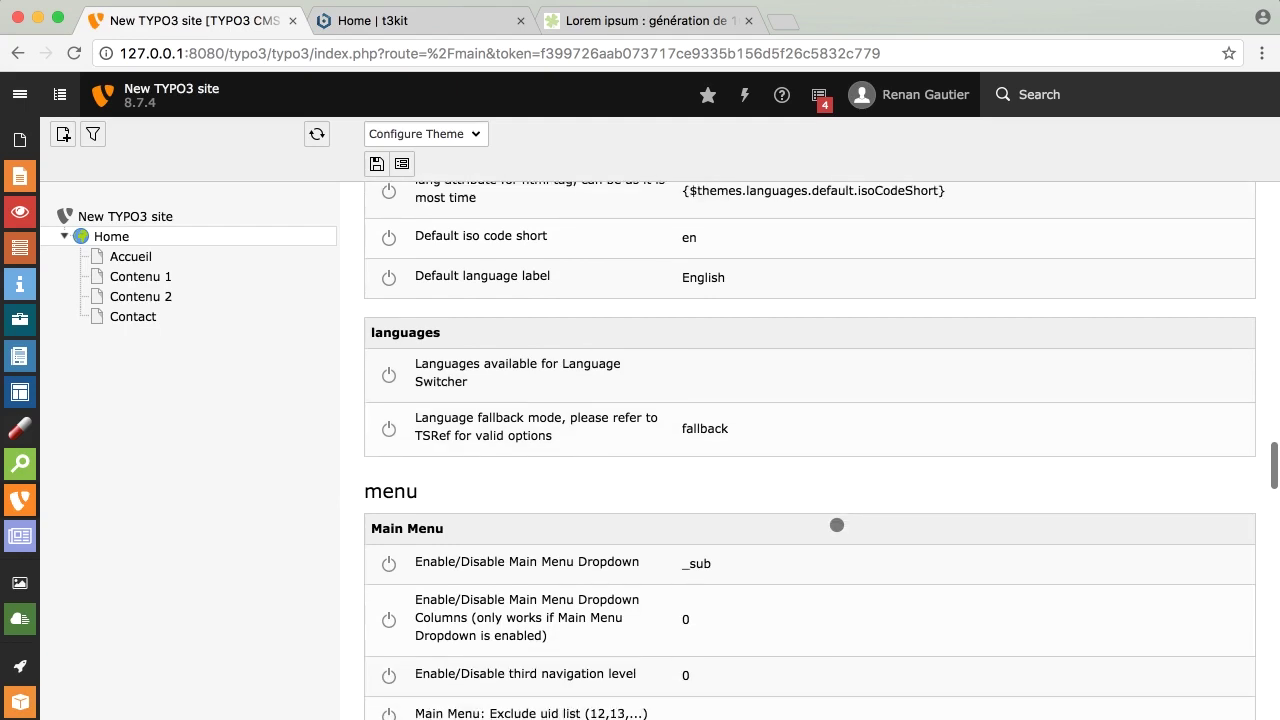
pyautogui.scroll(-2, 837, 525)
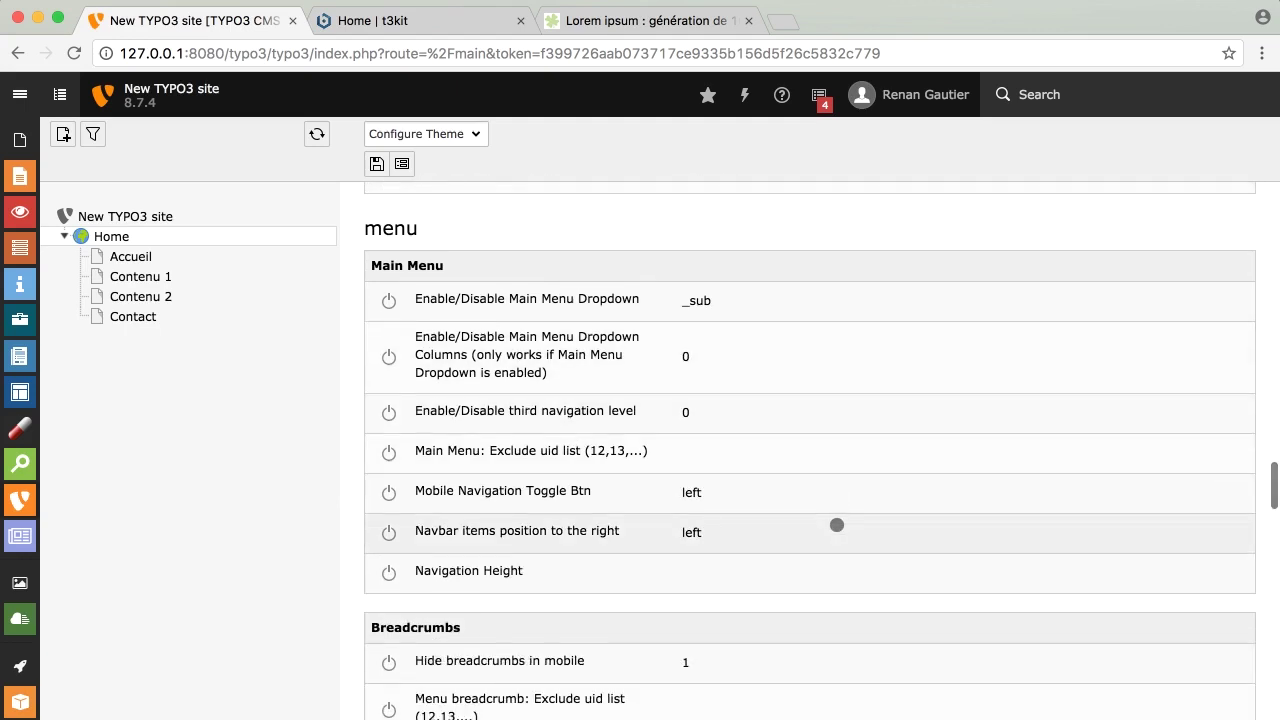
pyautogui.scroll(-2, 837, 525)
pyautogui.scroll(1, 837, 525)
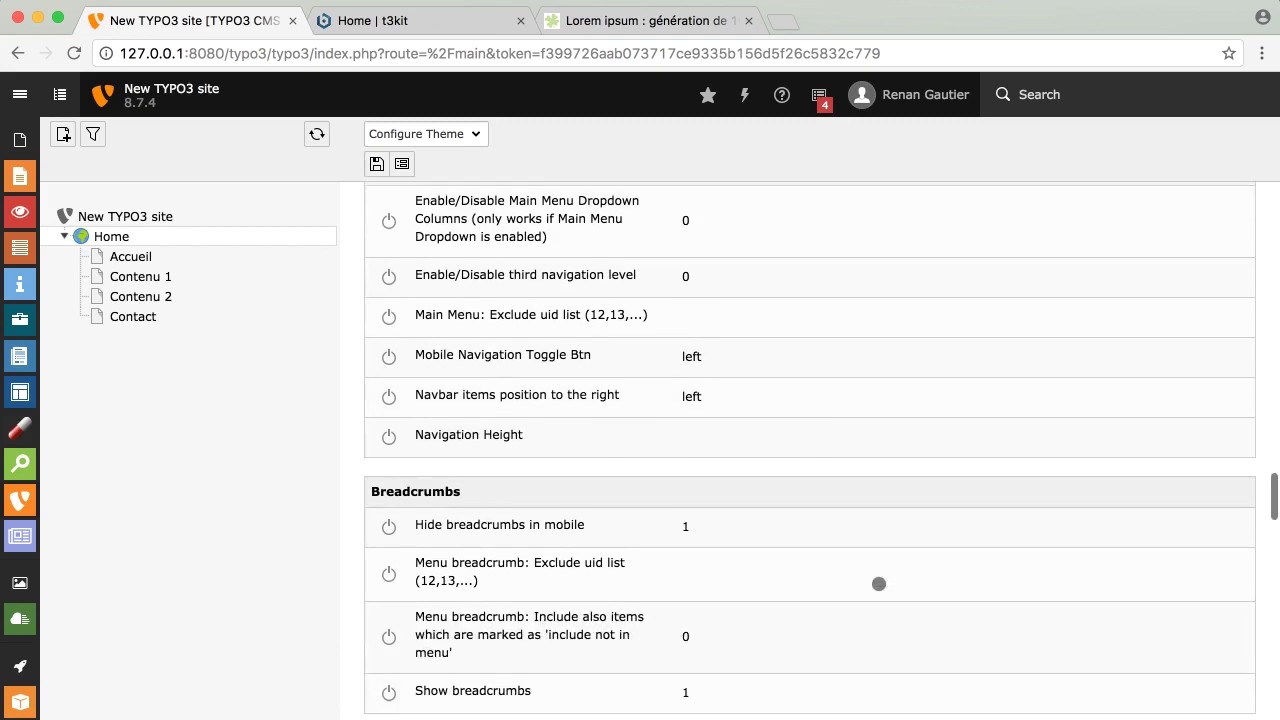
# Examine the Sub Menu constants and the social media activation and page link constants, from Facebook through YouTube
pyautogui.scroll(-8, 878, 583)
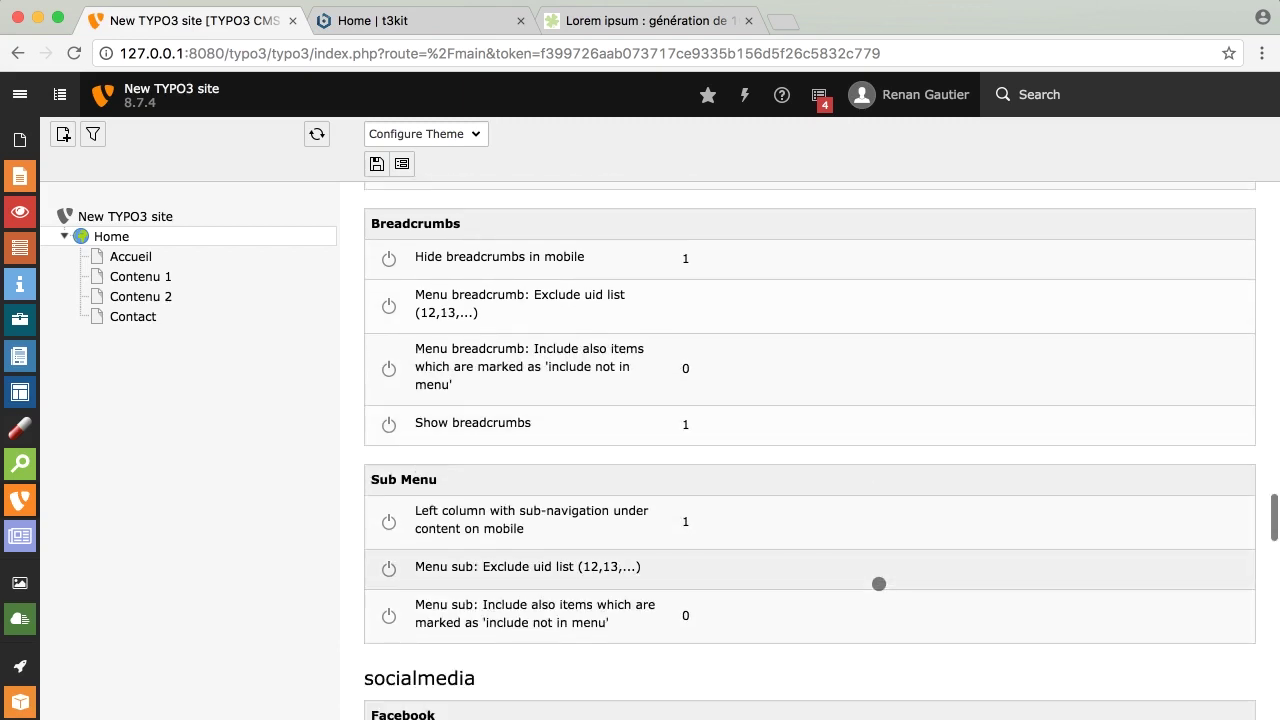
pyautogui.scroll(-3, 878, 583)
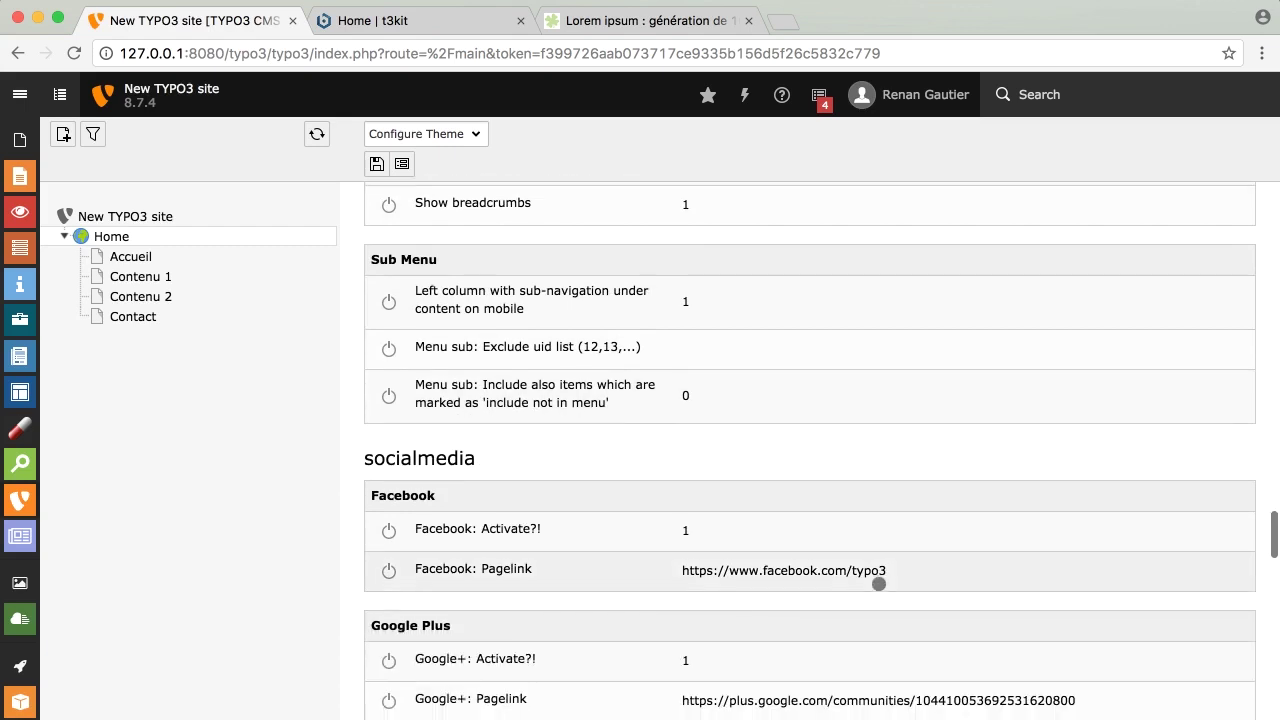
pyautogui.scroll(-8, 878, 583)
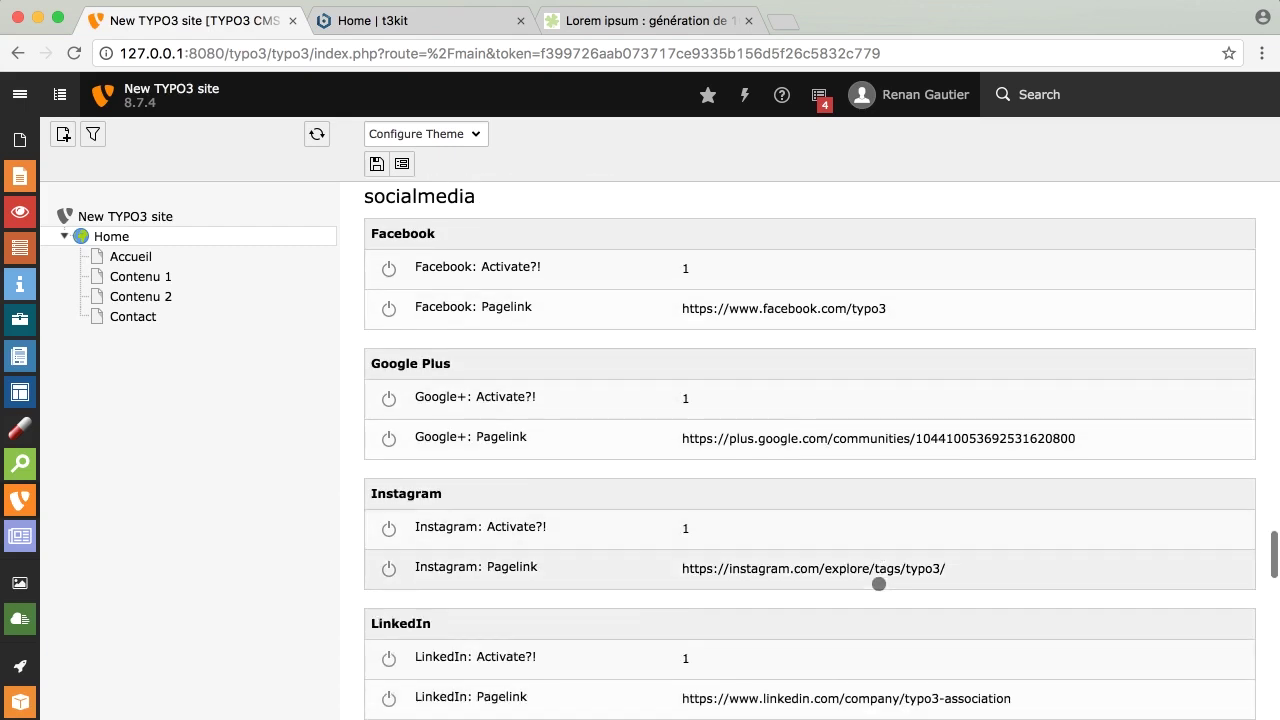
pyautogui.rightClick(878, 583)
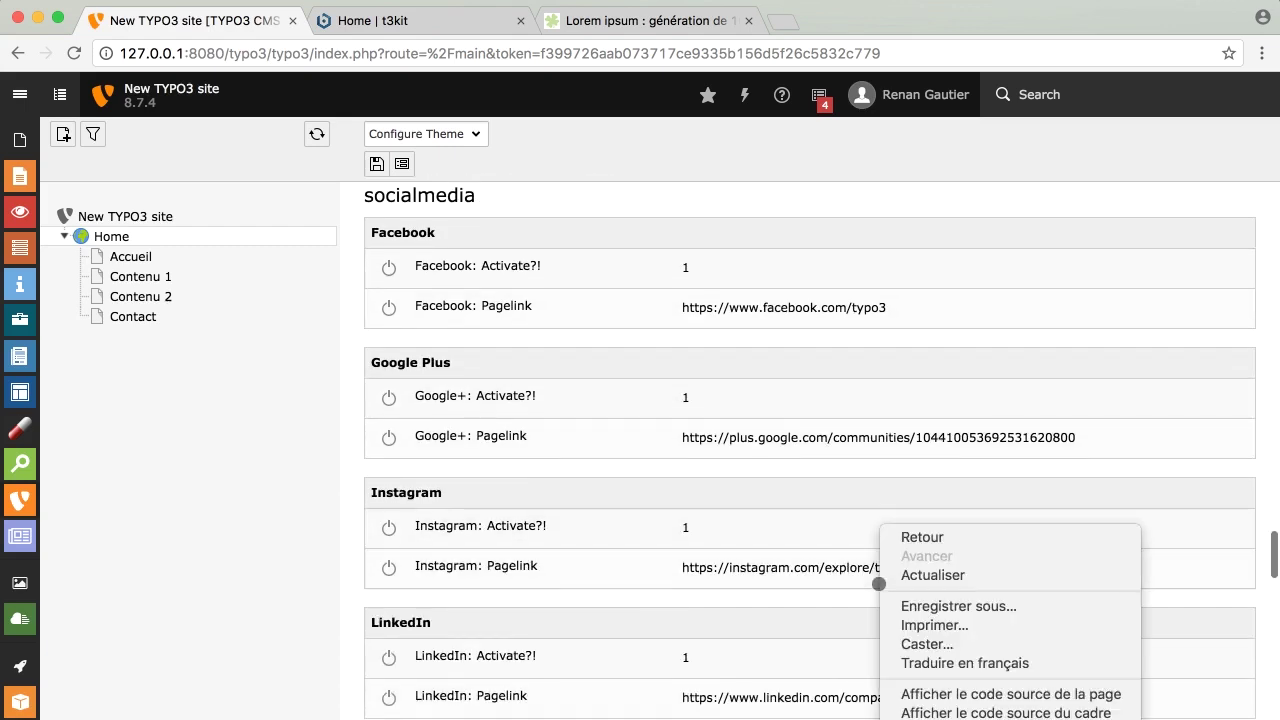
pyautogui.click(877, 200)
pyautogui.scroll(-6, 960, 430)
pyautogui.scroll(-2, 961, 430)
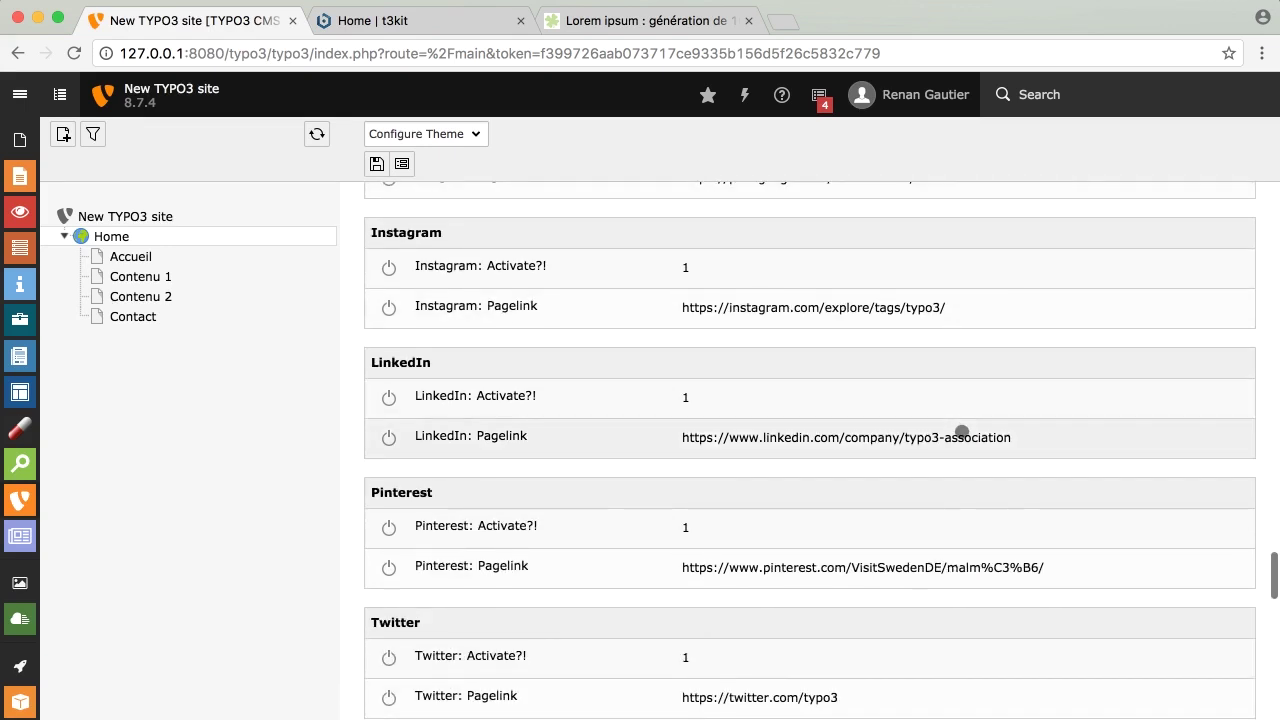
pyautogui.scroll(-4, 1003, 578)
pyautogui.scroll(-5, 1009, 584)
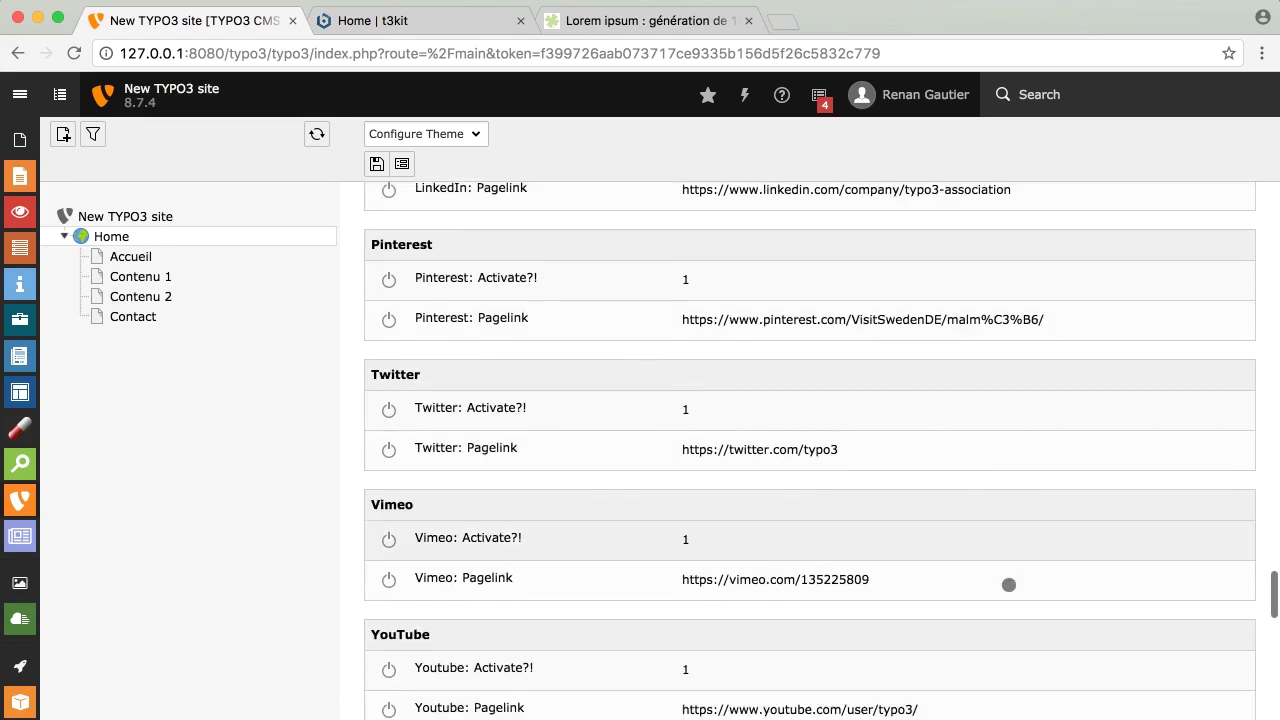
# Examine the general constants from Contacts, Custom CSS and Development Mode through Favicons, FElayout and Logo to the map, news and search configuration
pyautogui.scroll(-5, 1009, 584)
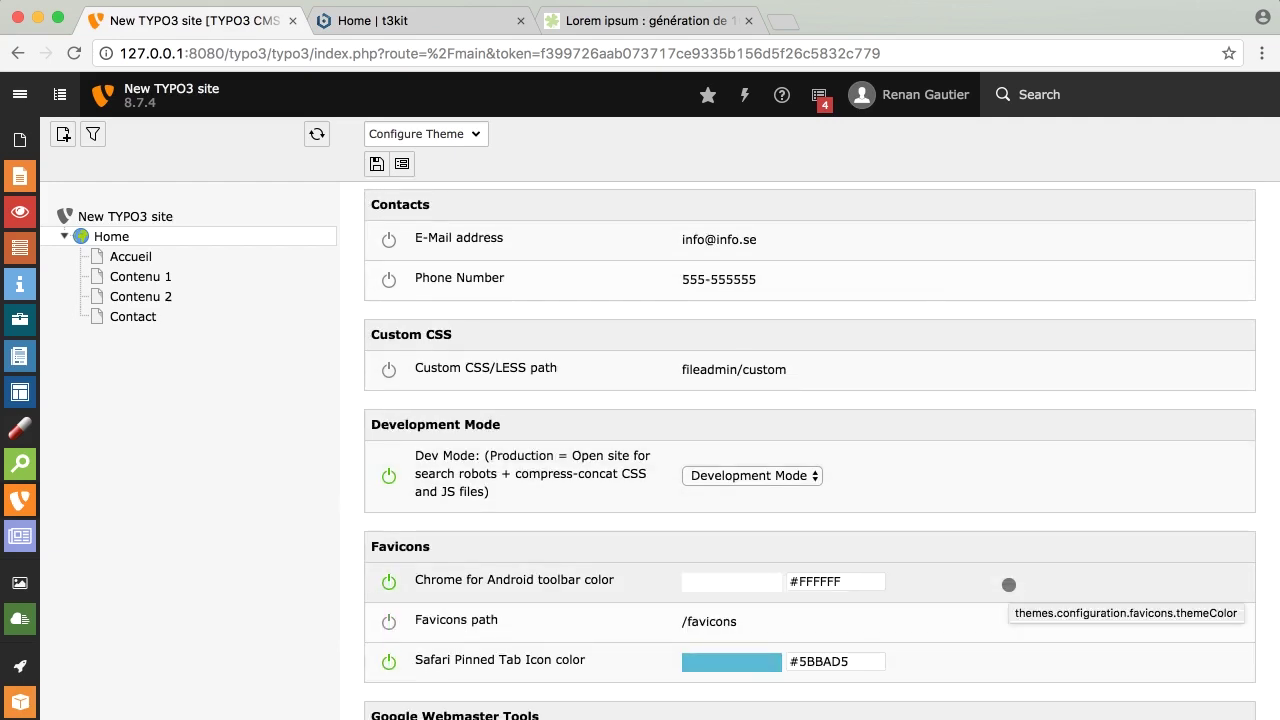
pyautogui.scroll(-2, 1009, 584)
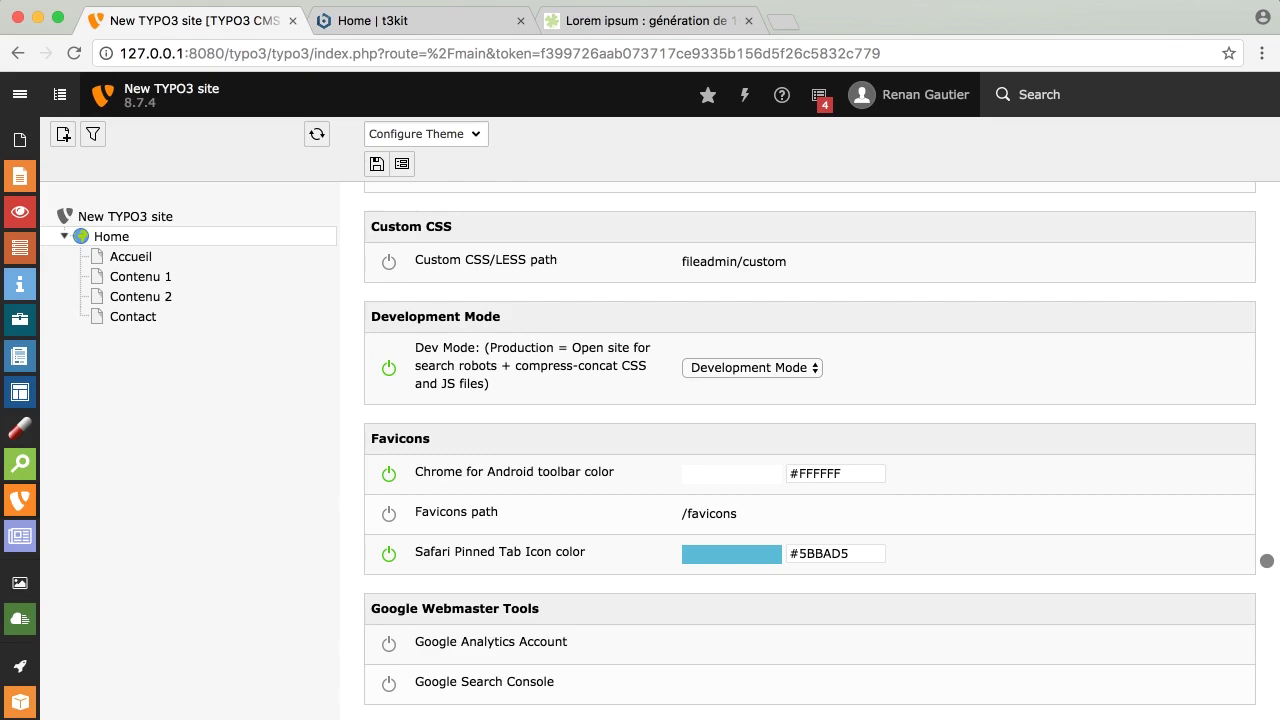
pyautogui.scroll(-4, 1267, 560)
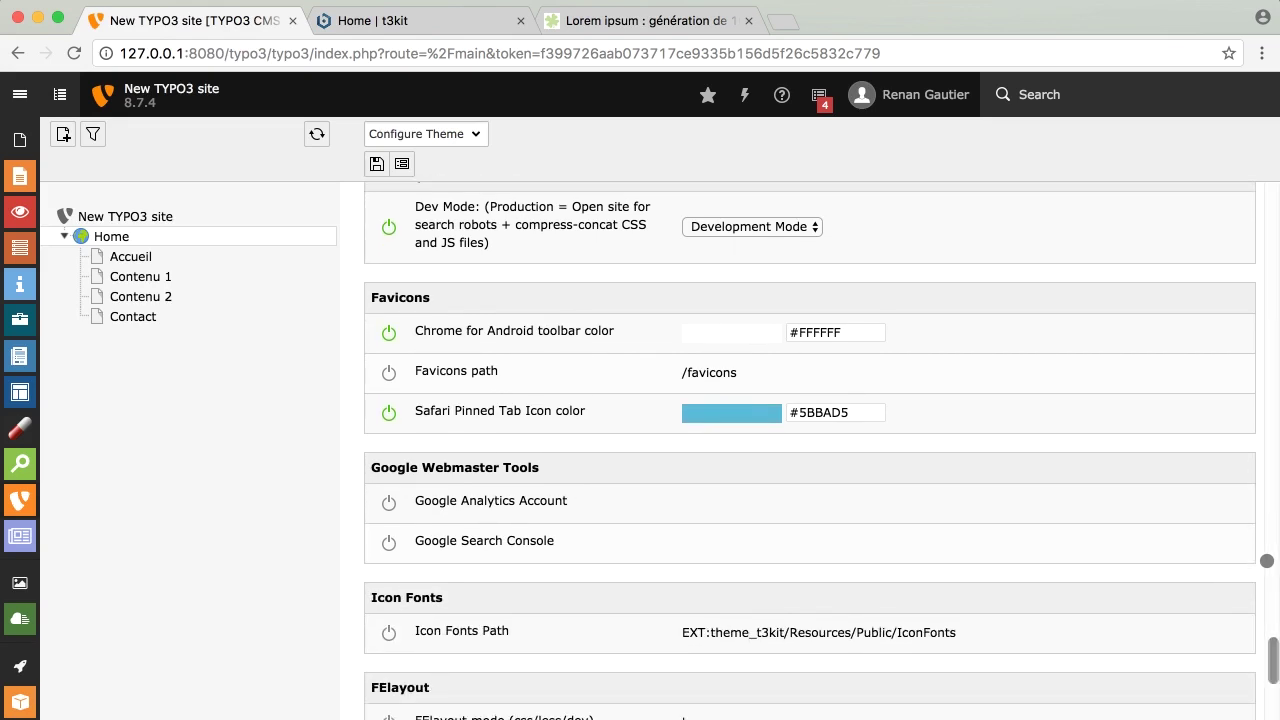
pyautogui.scroll(-3, 1267, 560)
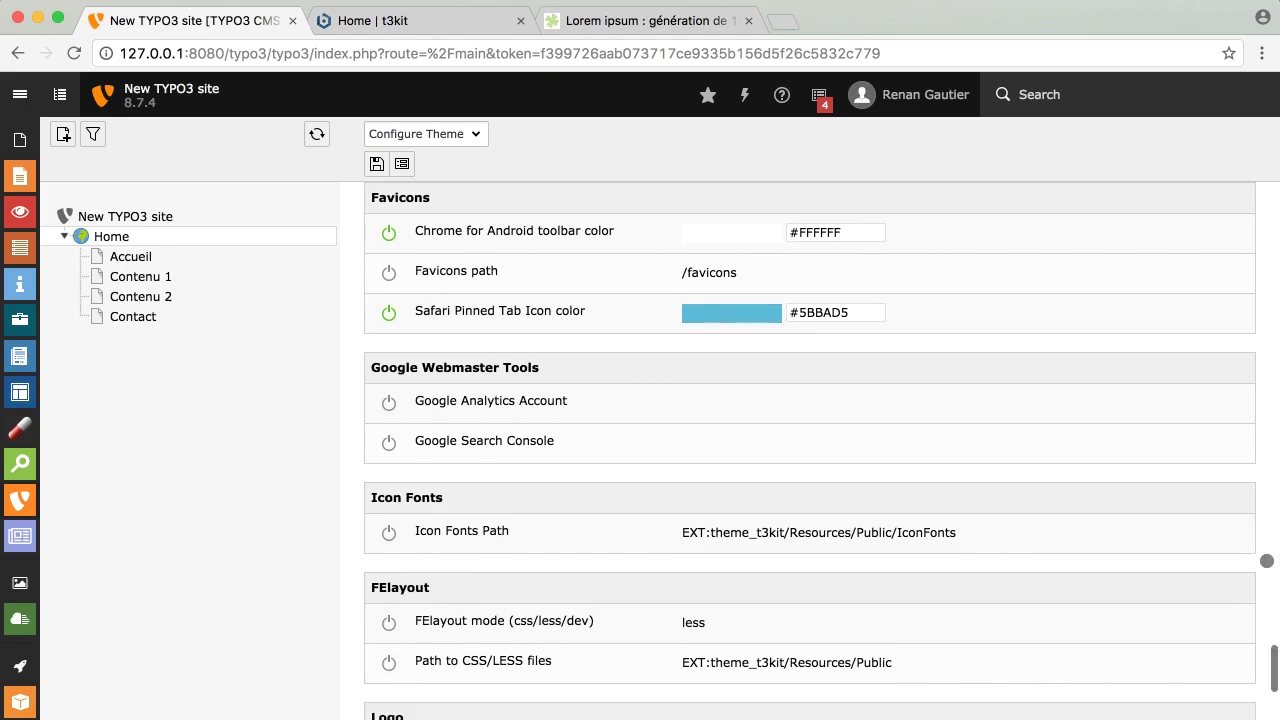
pyautogui.scroll(-2, 1267, 560)
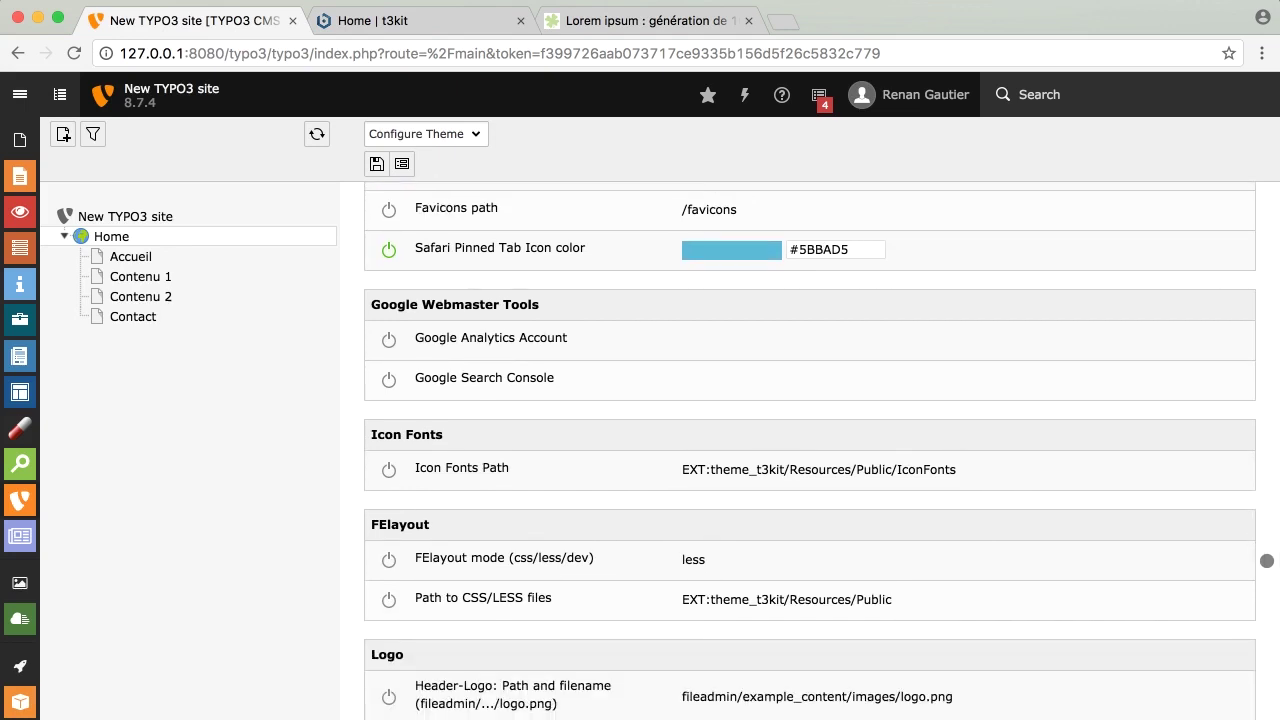
pyautogui.scroll(-3, 1267, 560)
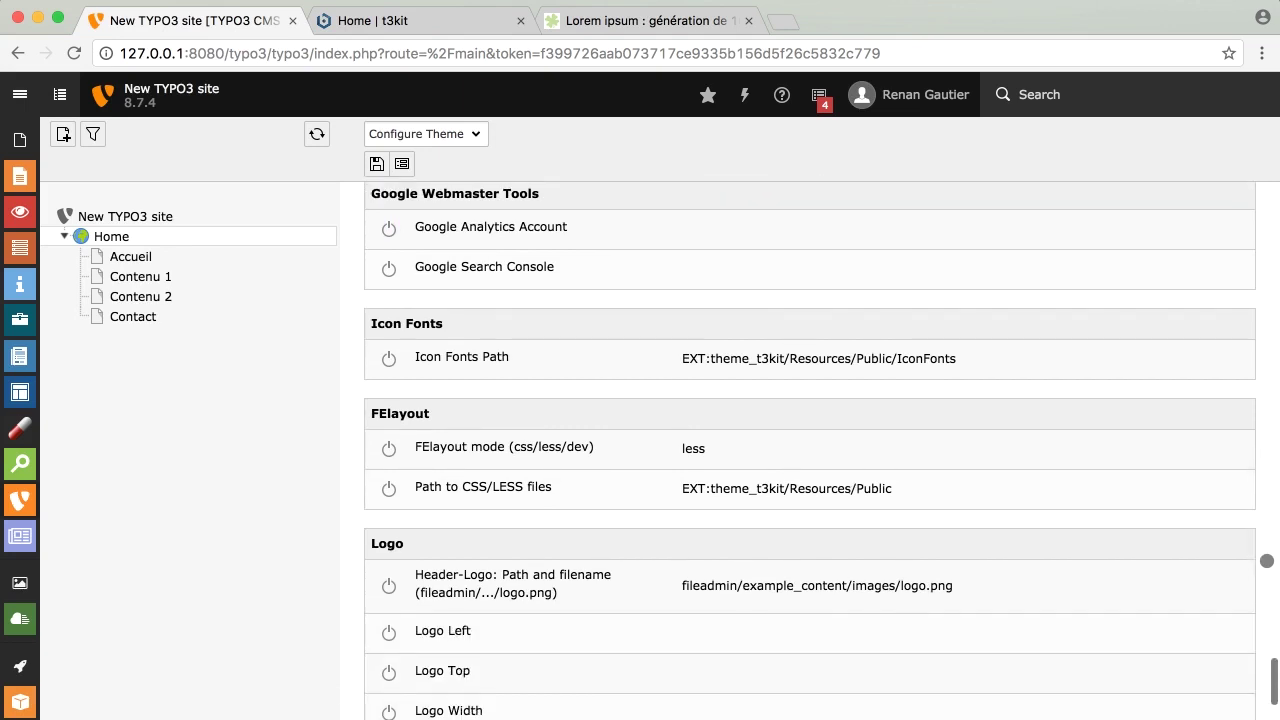
pyautogui.scroll(-3, 1267, 560)
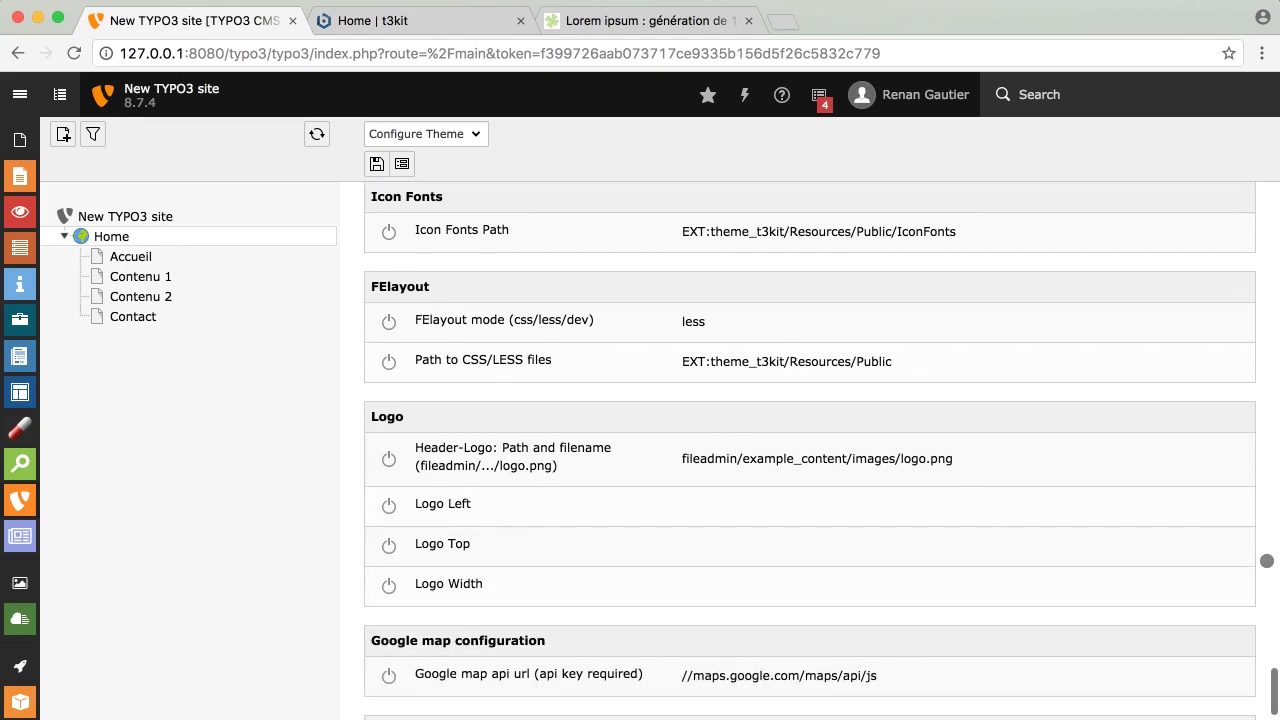
pyautogui.scroll(-2, 1267, 560)
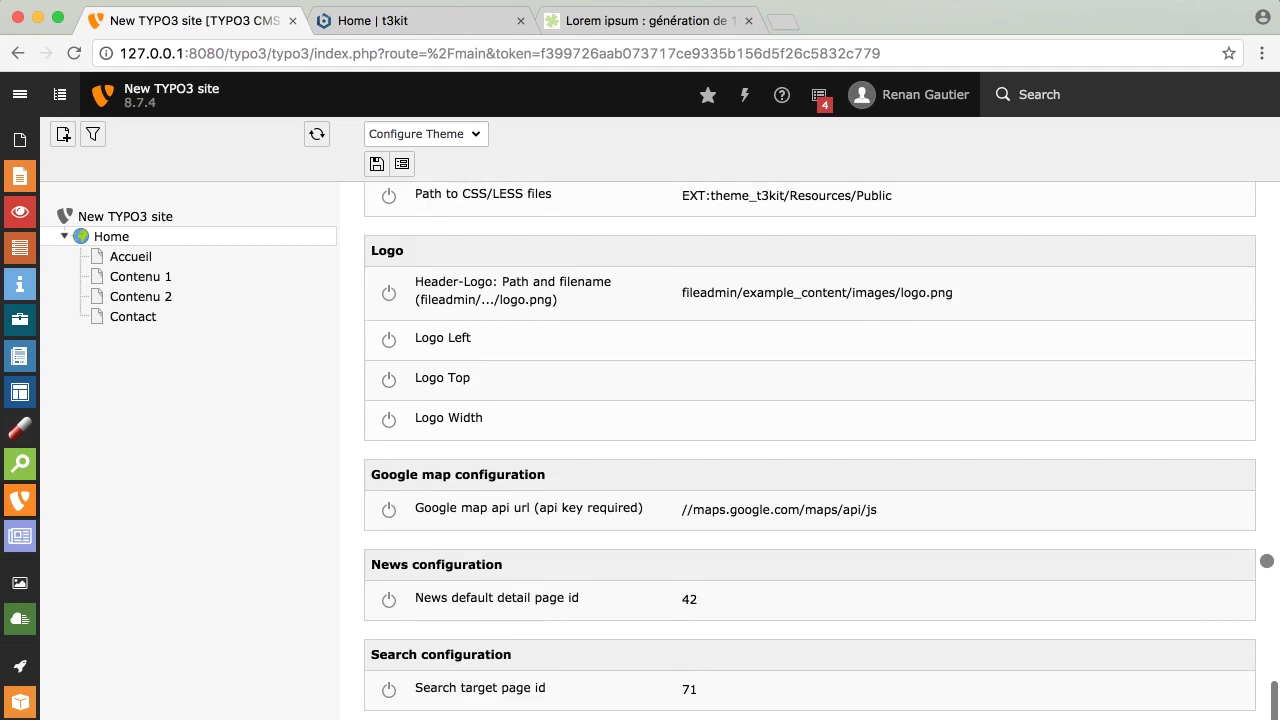
pyautogui.scroll(-1, 1267, 560)
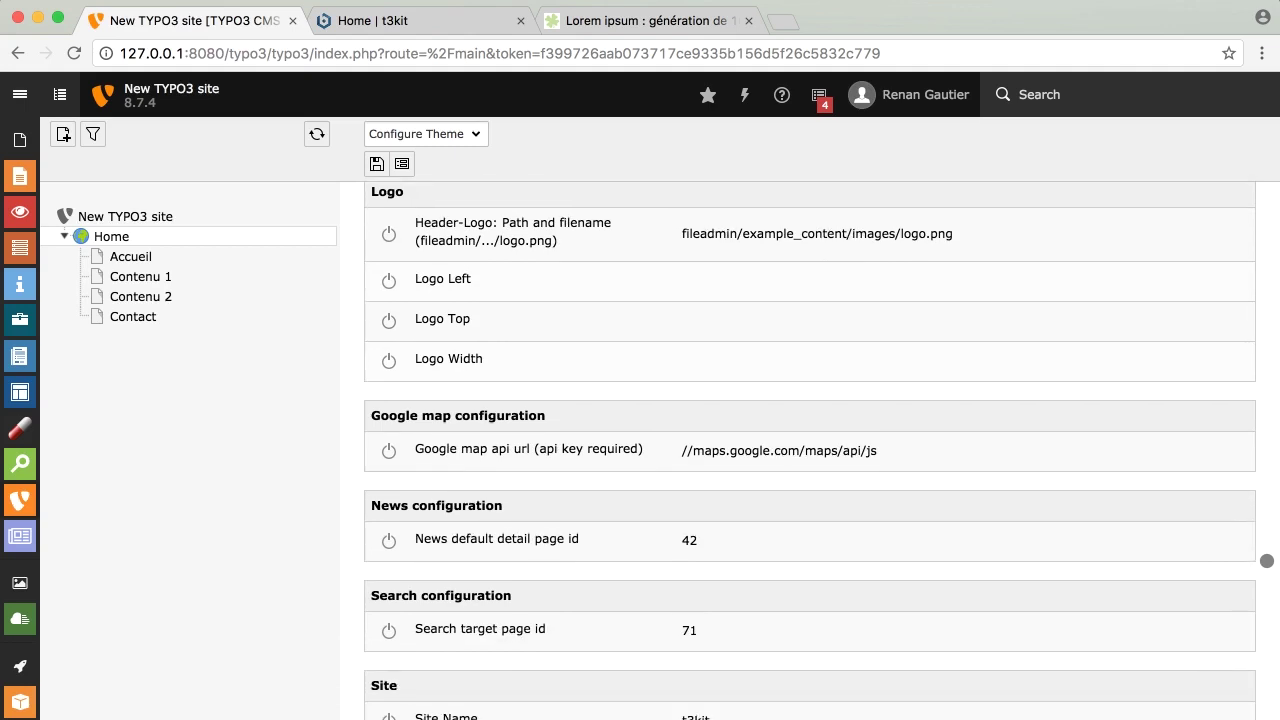
pyautogui.scroll(-1, 1267, 560)
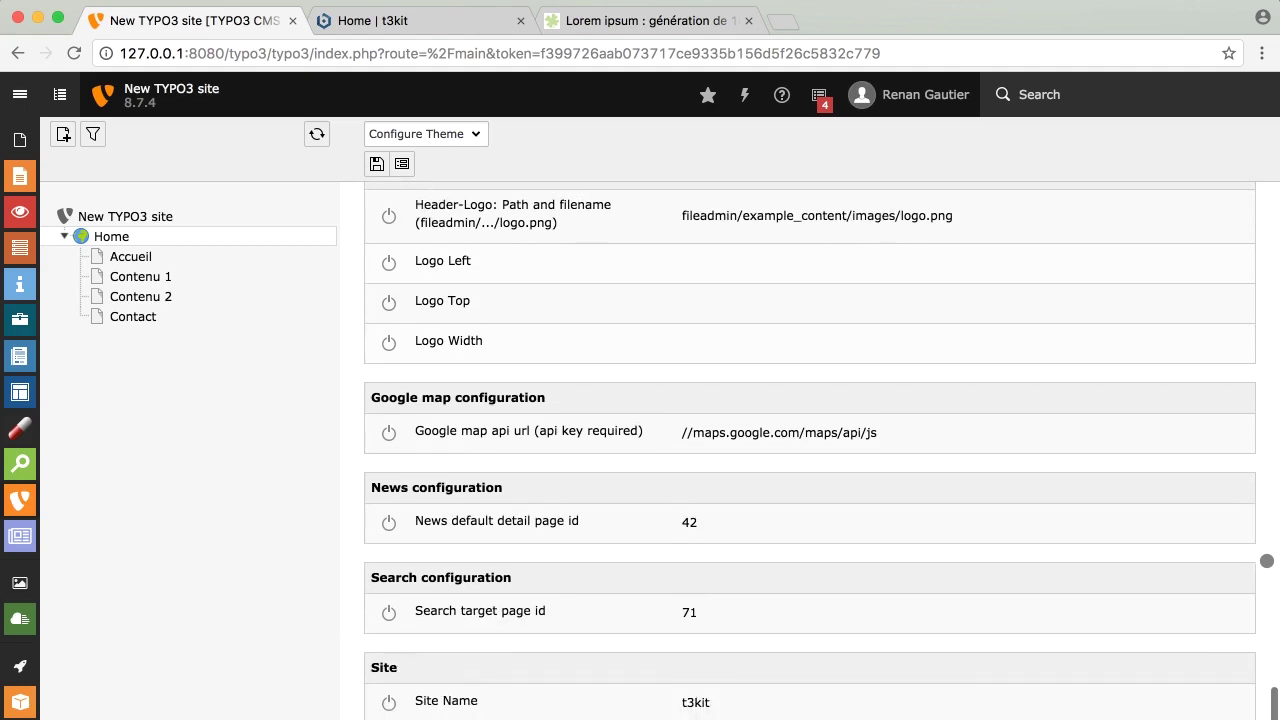
# Examine the theme's remaining constants for Site, Solr search, SpamProtect and Site related settings, and return to the start of the configuration page
pyautogui.scroll(-2, 1267, 560)
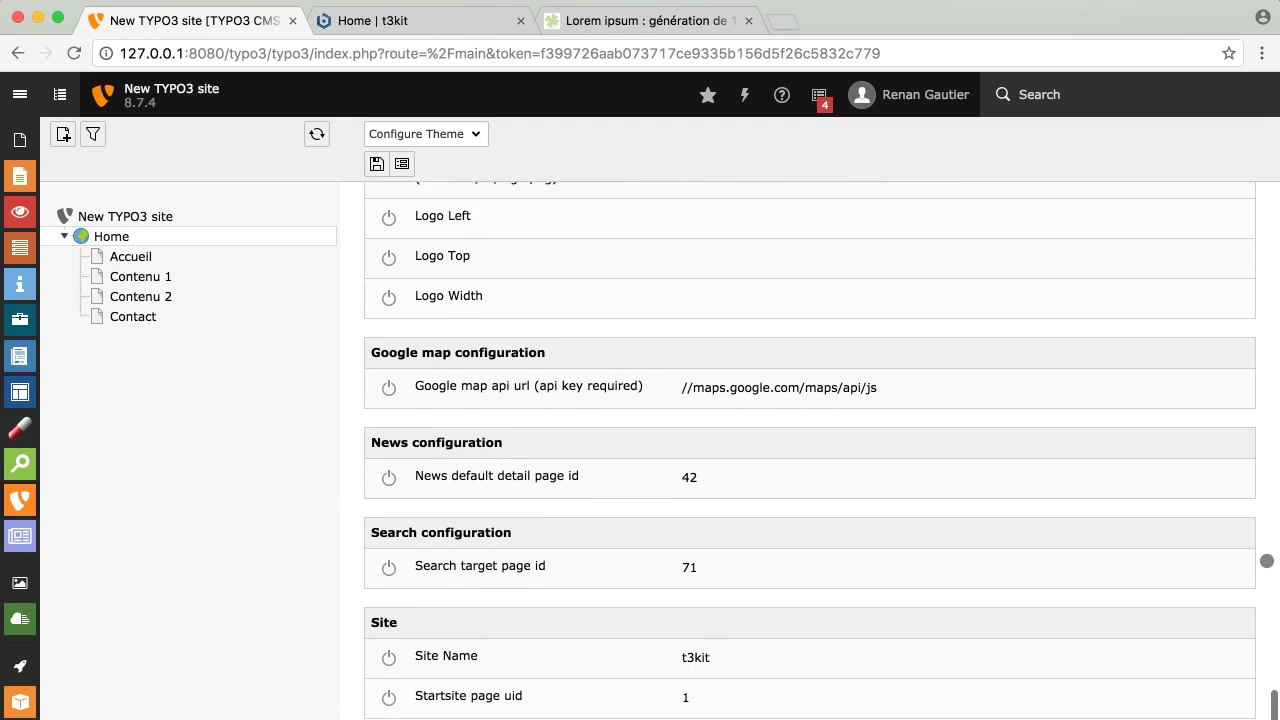
pyautogui.scroll(-1, 1267, 560)
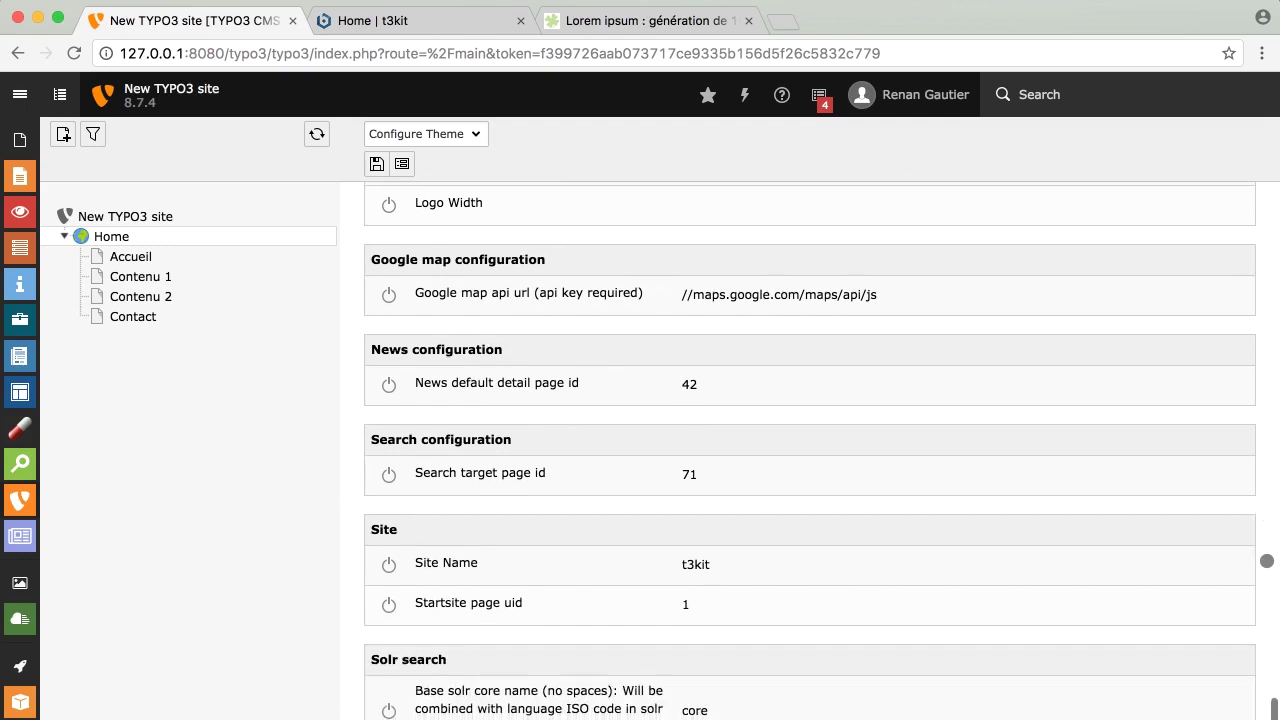
pyautogui.scroll(-2, 1267, 560)
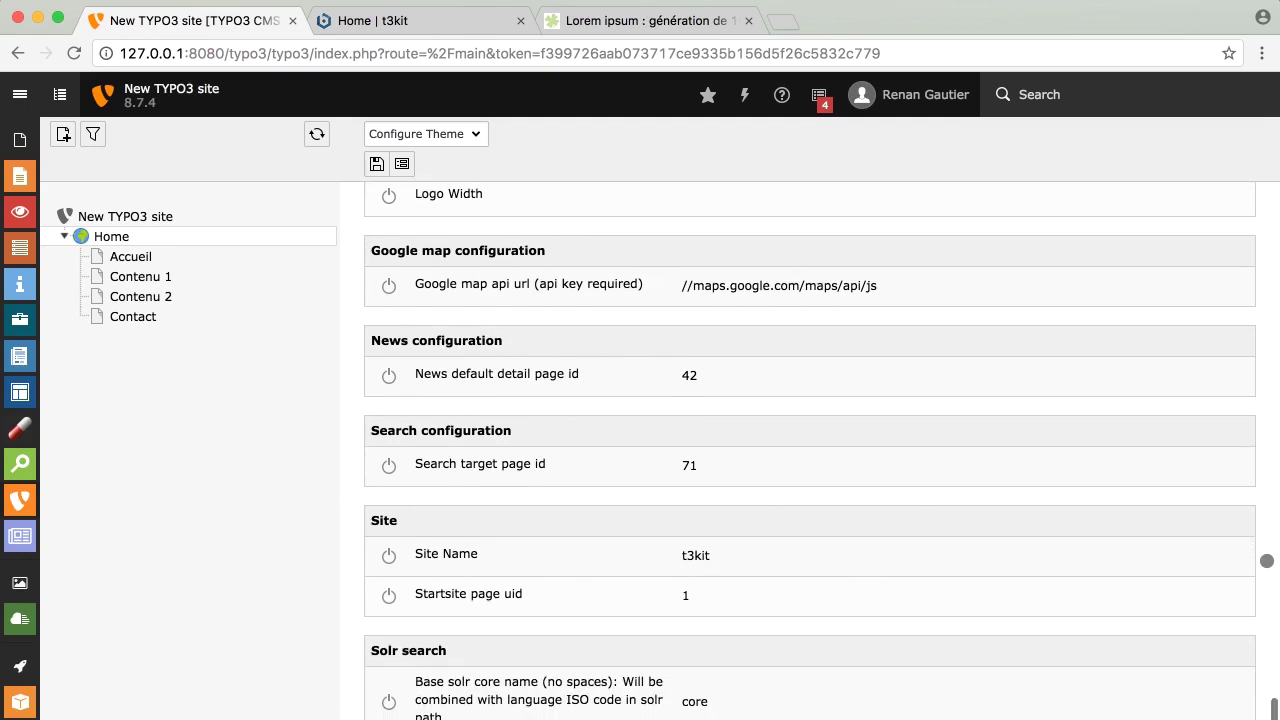
pyautogui.scroll(-4, 1267, 560)
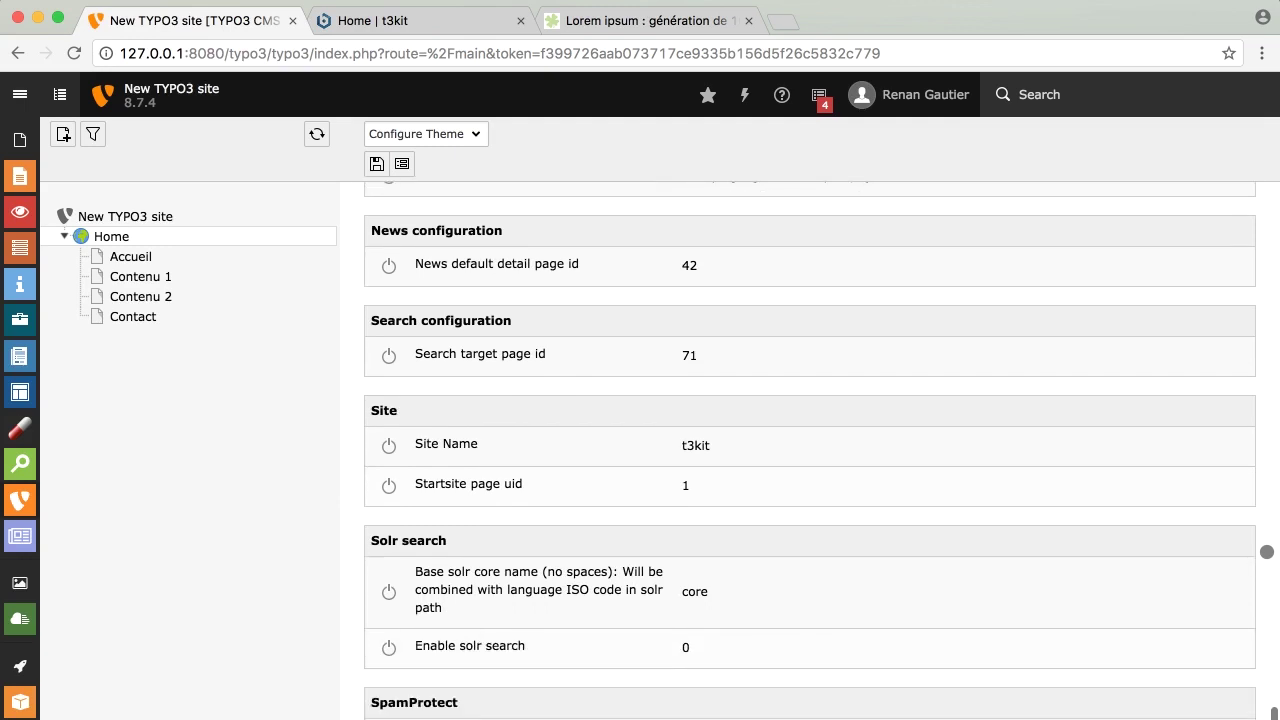
pyautogui.scroll(-1, 1267, 552)
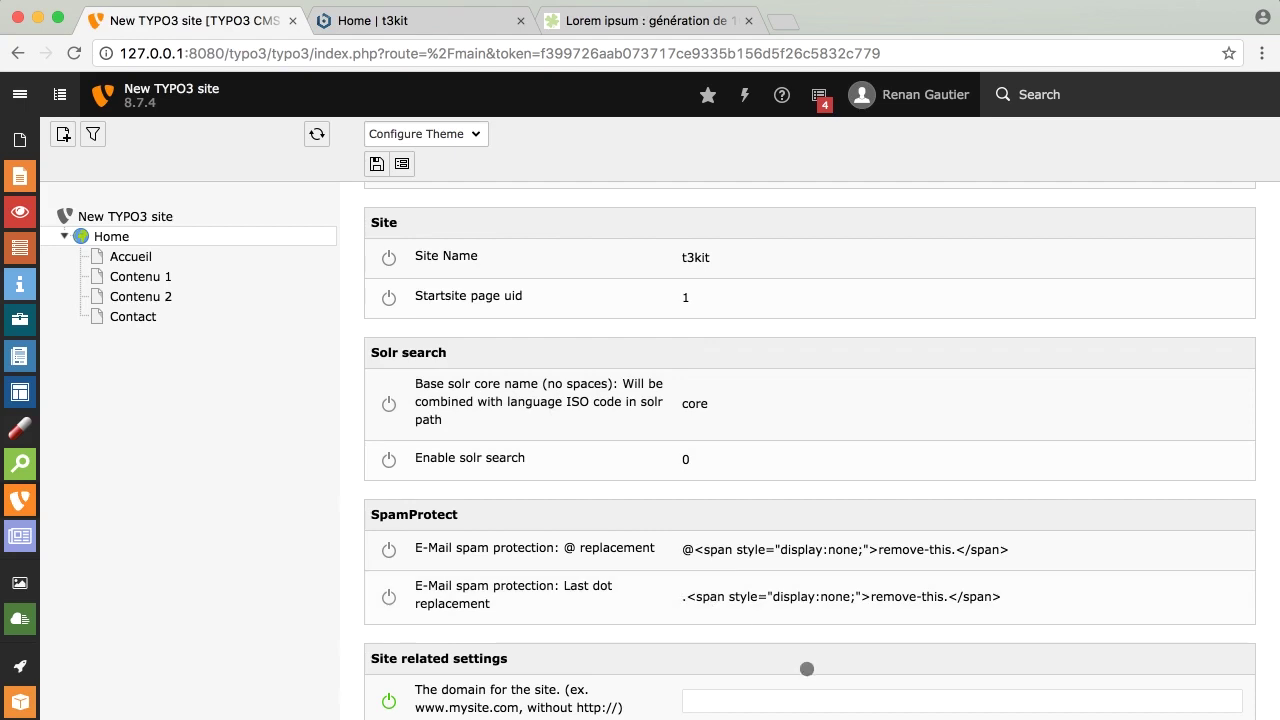
pyautogui.scroll(4, 807, 669)
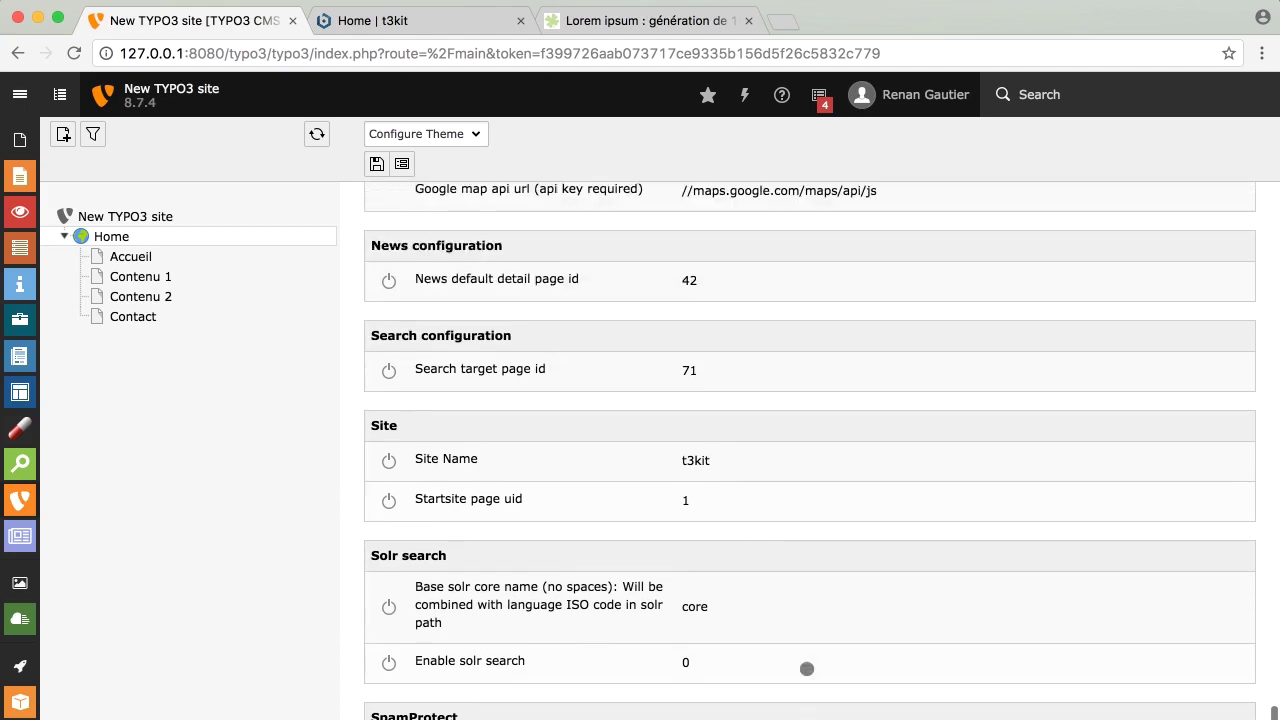
pyautogui.scroll(2, 1258, 427)
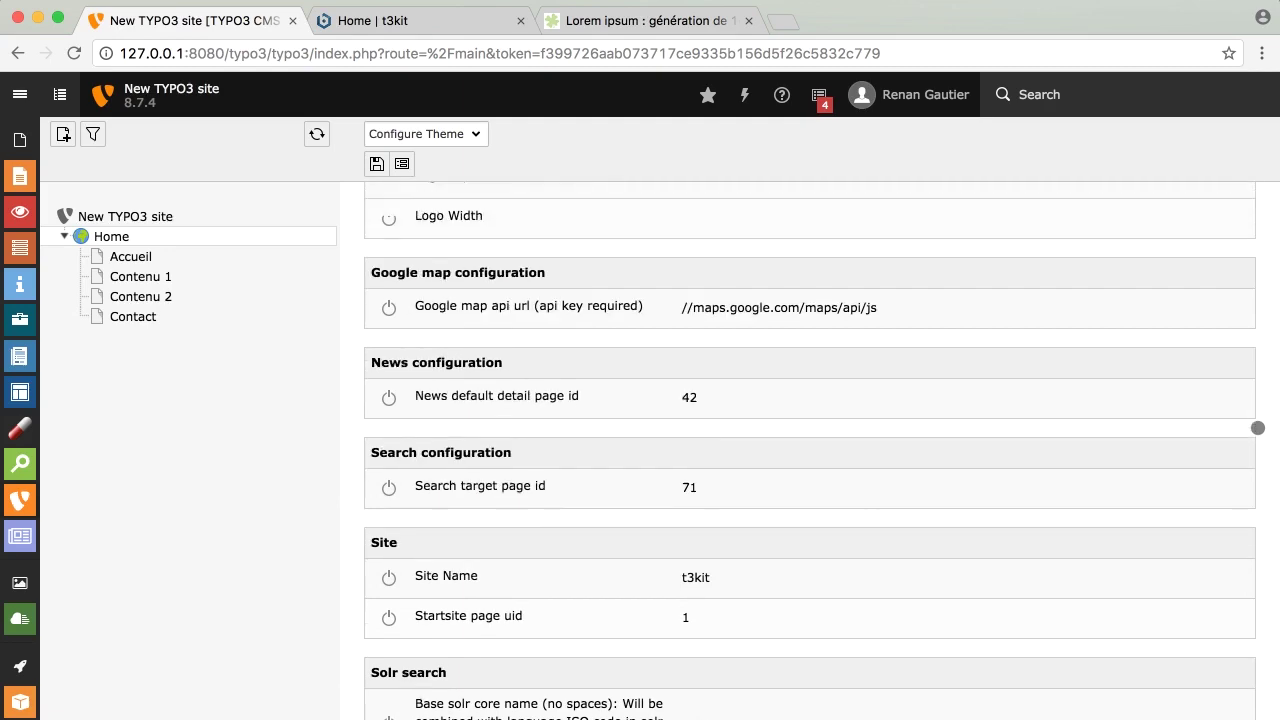
pyautogui.scroll(3, 1258, 427)
pyautogui.scroll(-15, 1258, 427)
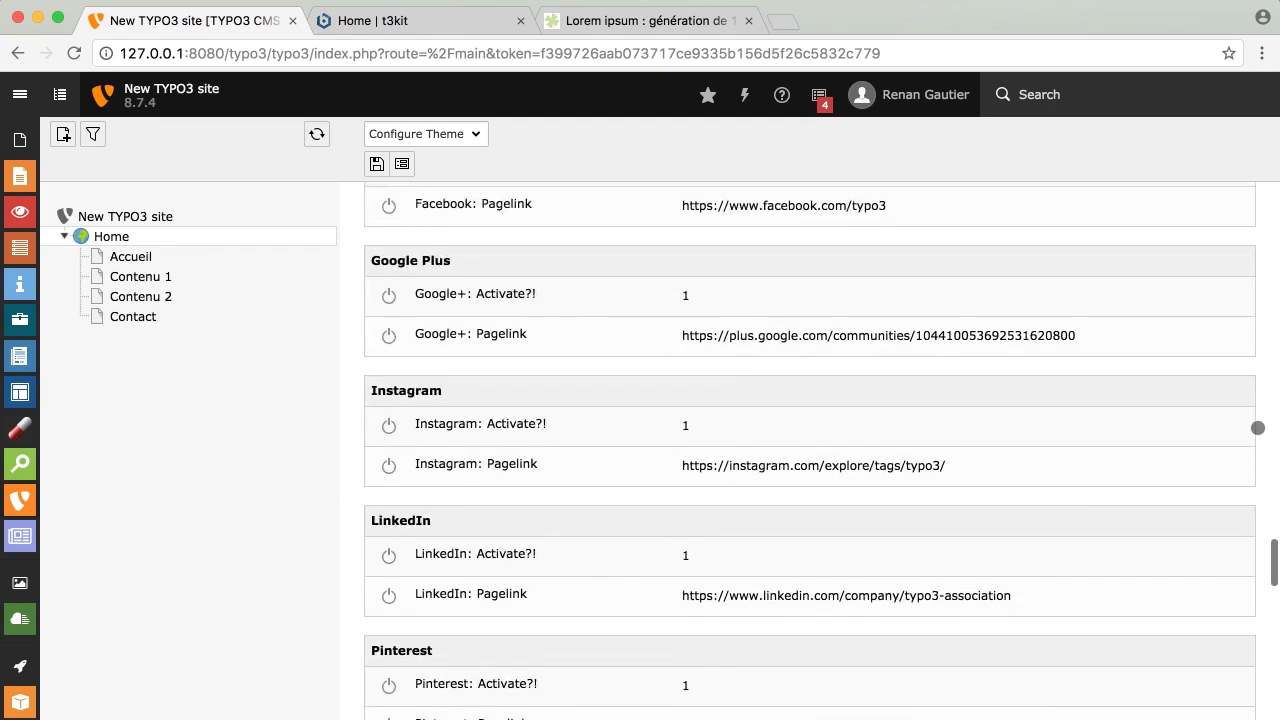
pyautogui.scroll(15, 1258, 427)
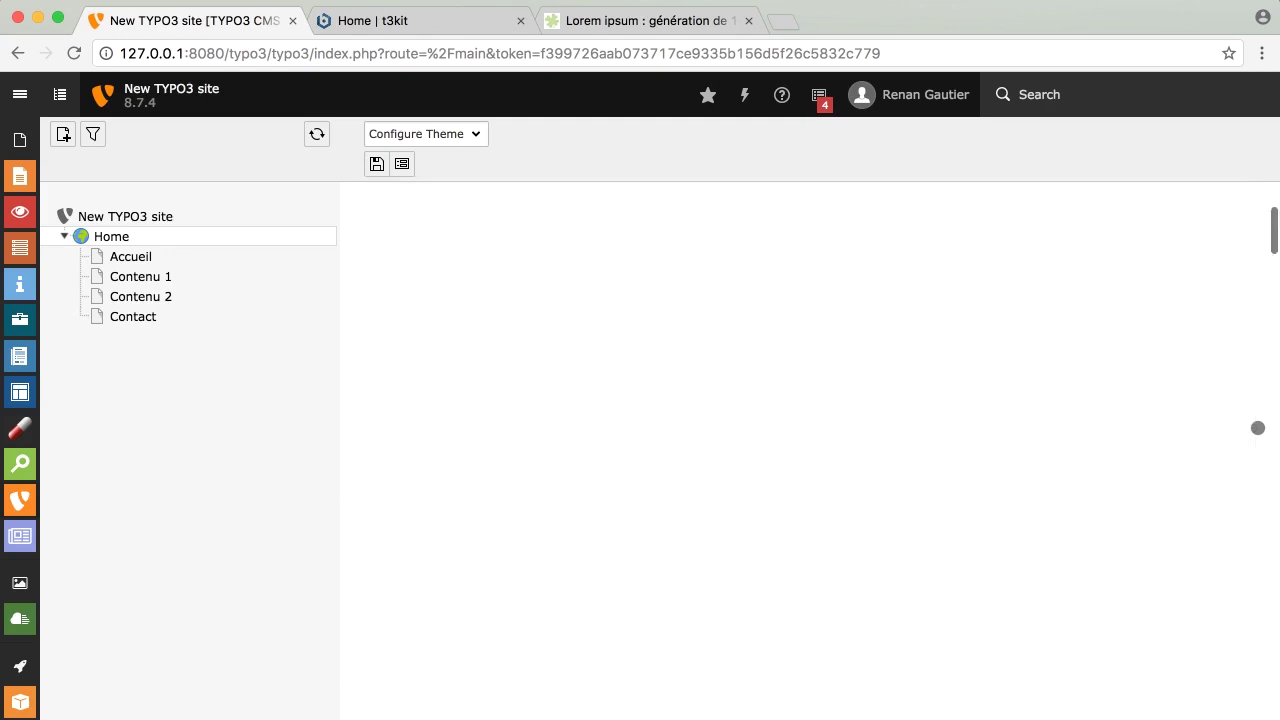
# Switch to Finder, close the typo3-8.7.4-1 and conf views, and bring the typo3conf/ext folder window to the middle of the screen
pyautogui.press('super+Tab')
pyautogui.press('super+Tab')
pyautogui.press('super+Tab')
pyautogui.press('super+Tab')
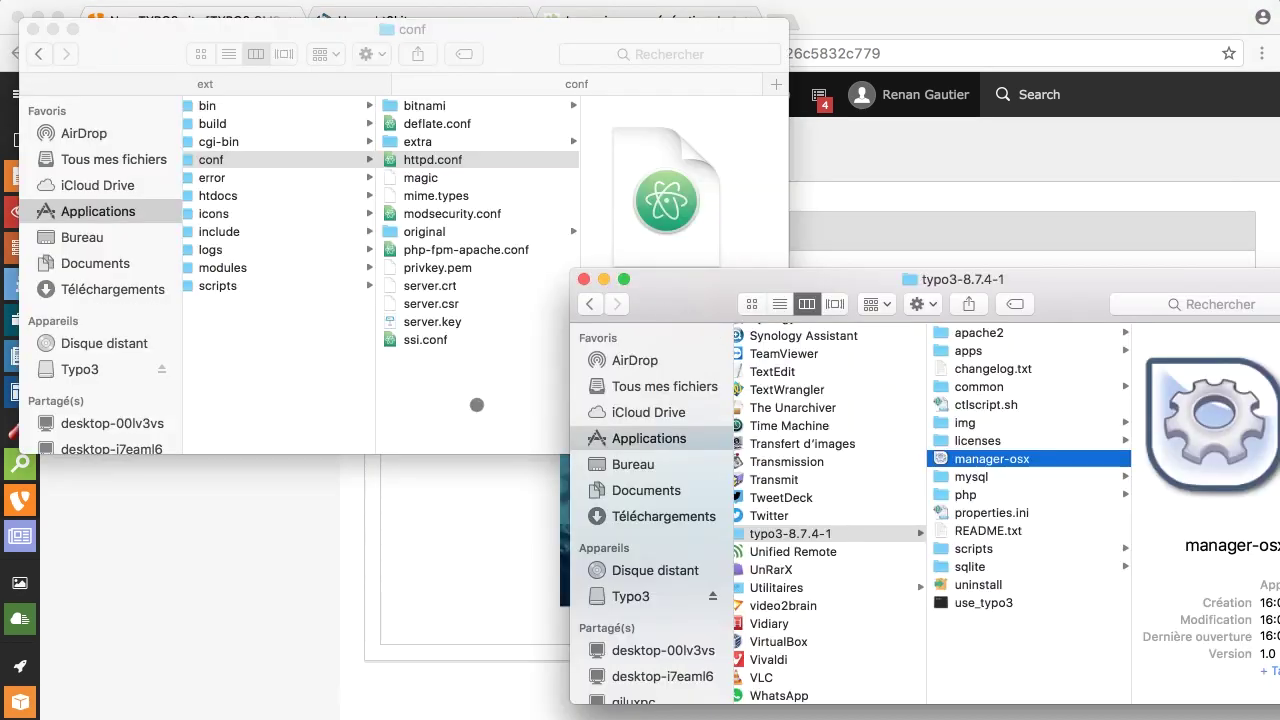
pyautogui.press('super+w')
pyautogui.click(229, 79)
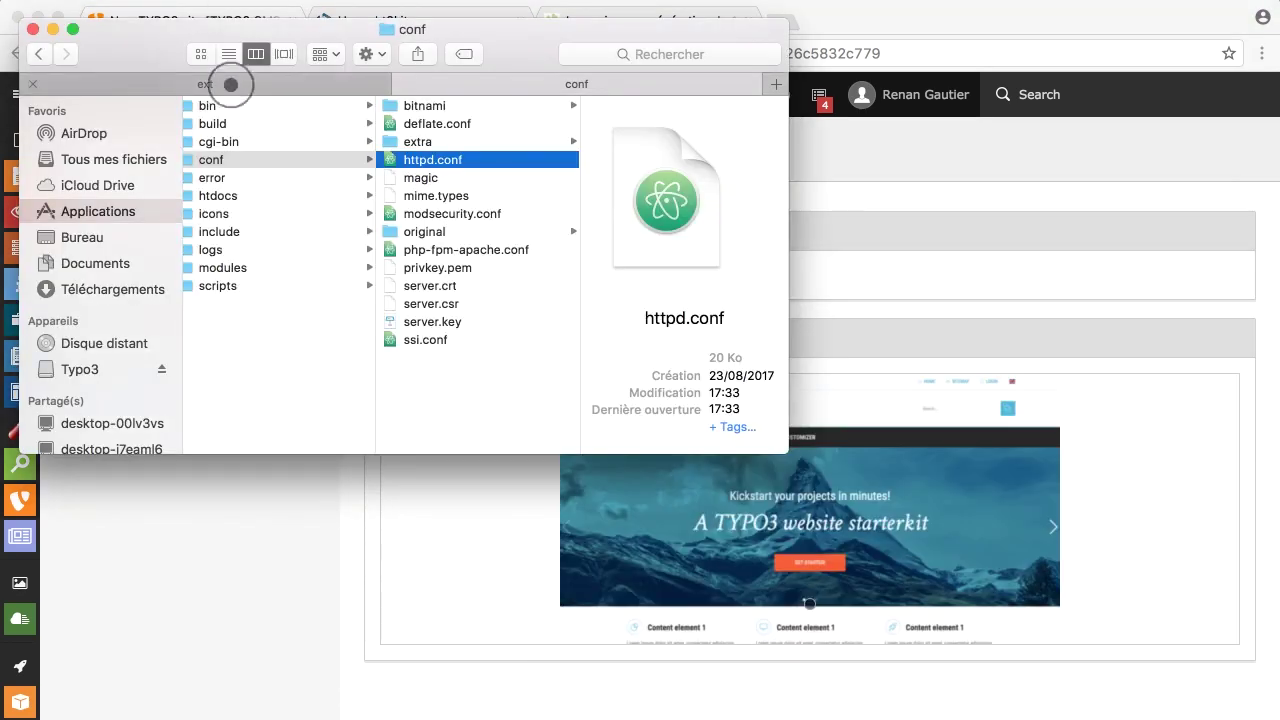
pyautogui.click(405, 83)
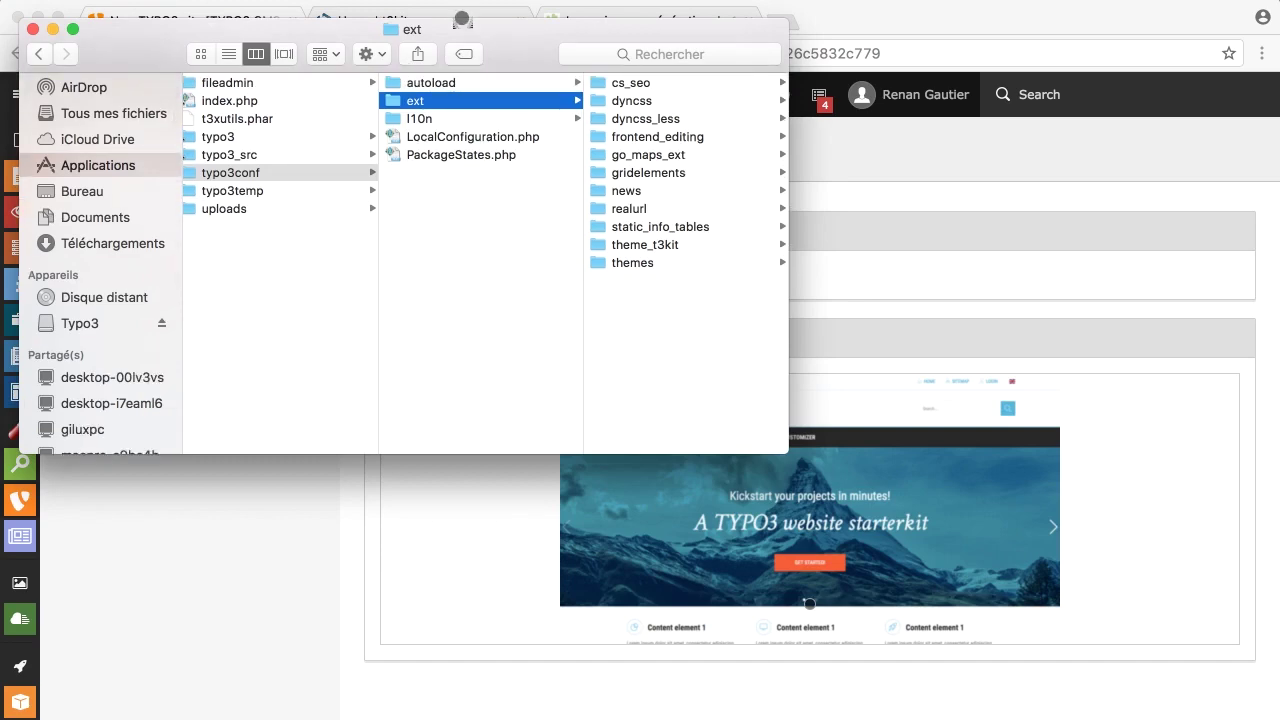
pyautogui.moveTo(459, 27); pyautogui.dragTo(653, 160)
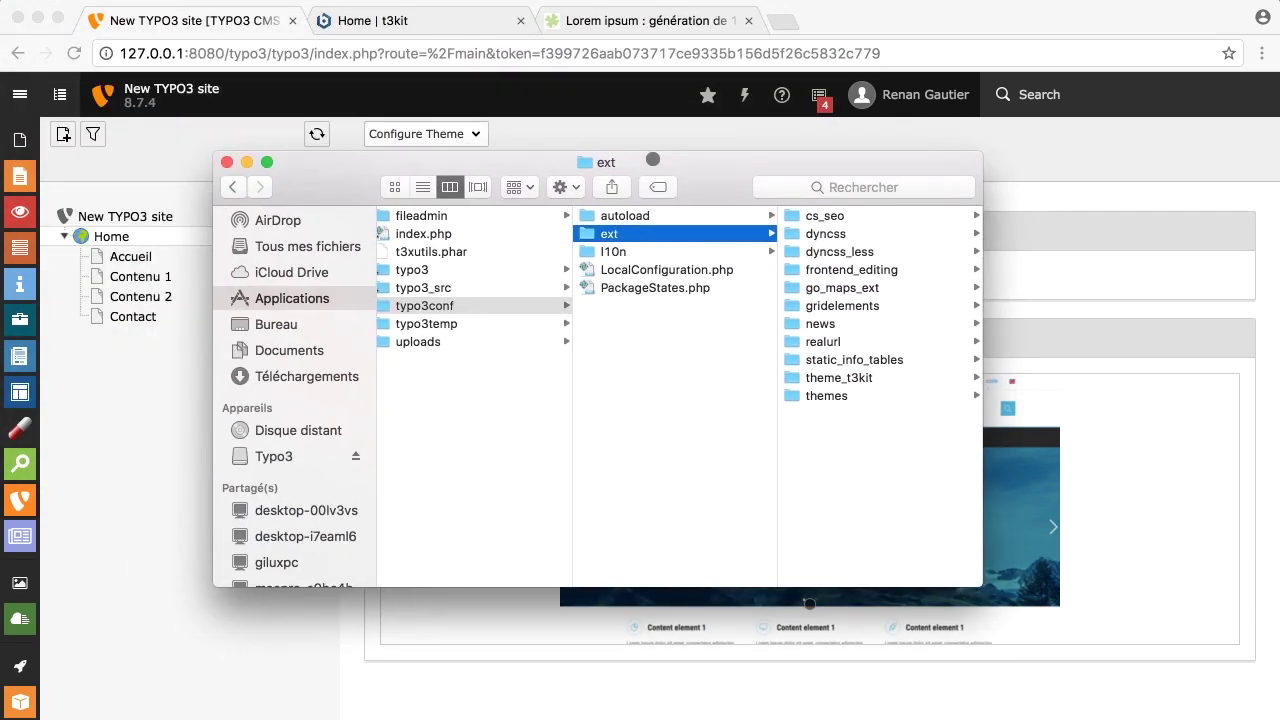
# Explore the theme_t3kit extension's Resources and Configuration folders, down to the setup files in TypoScript/Library
pyautogui.click(842, 376)
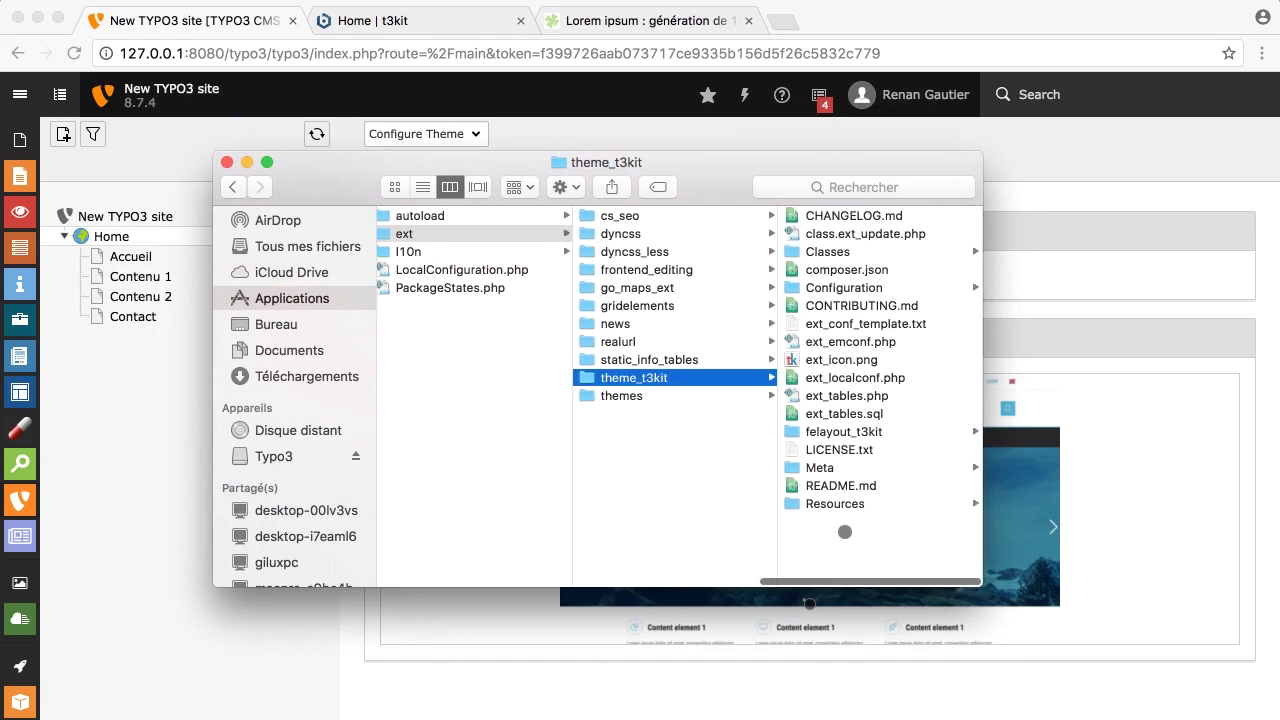
pyautogui.click(901, 505)
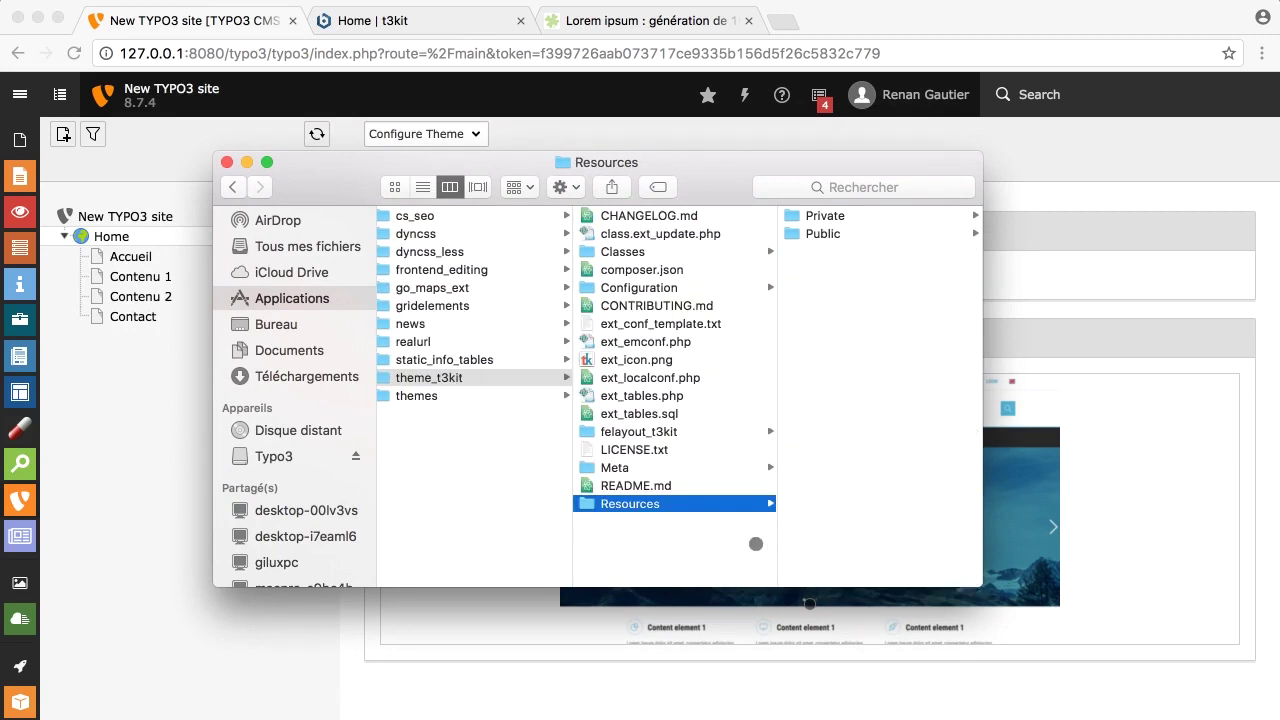
pyautogui.click(645, 288)
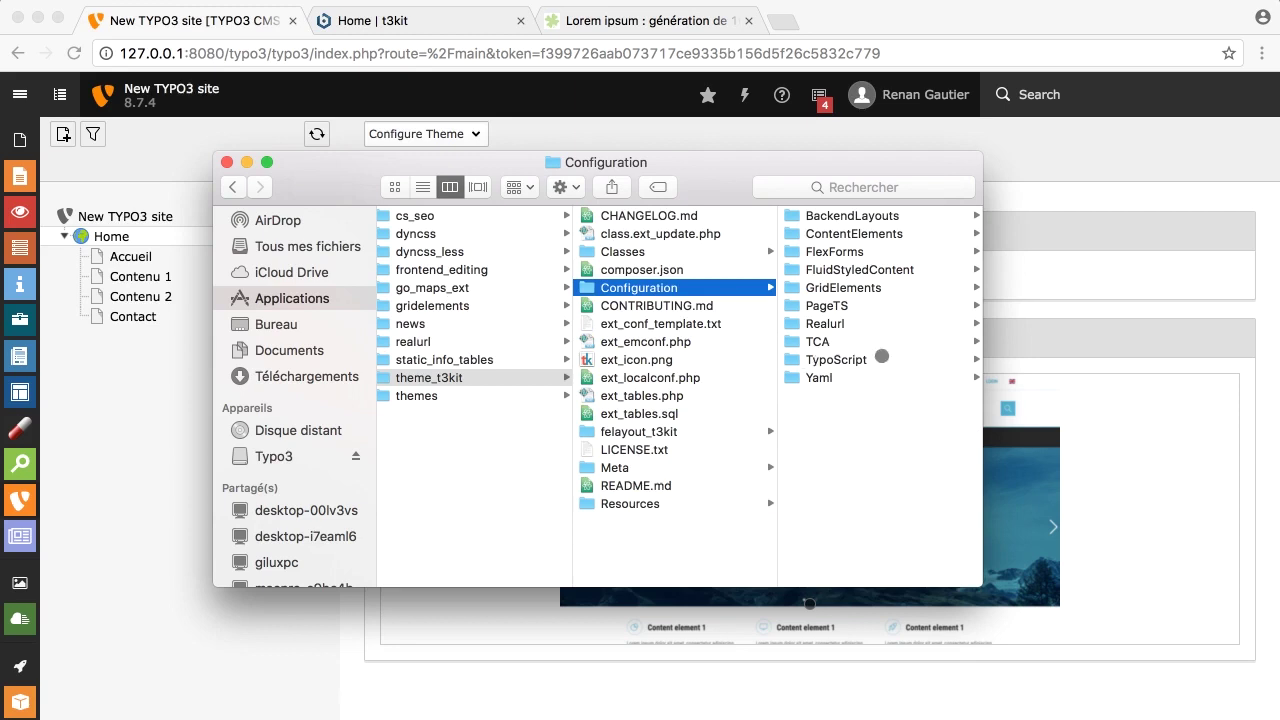
pyautogui.click(920, 358)
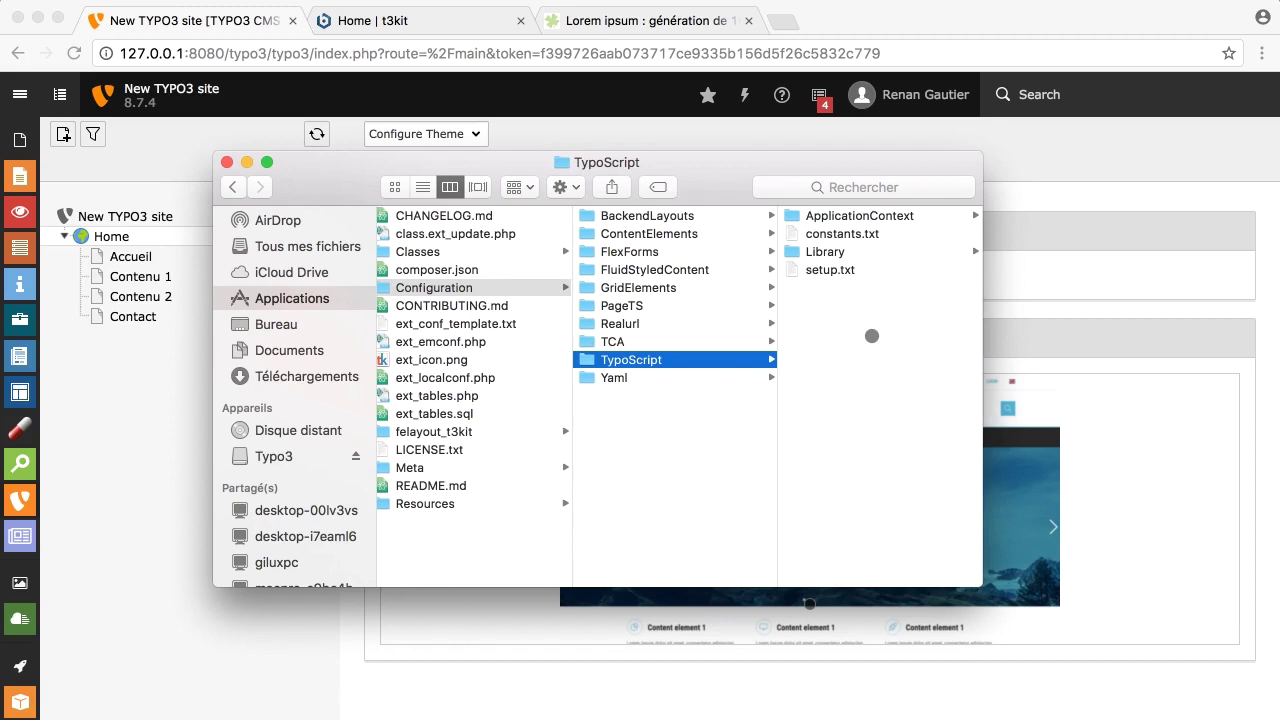
pyautogui.click(867, 253)
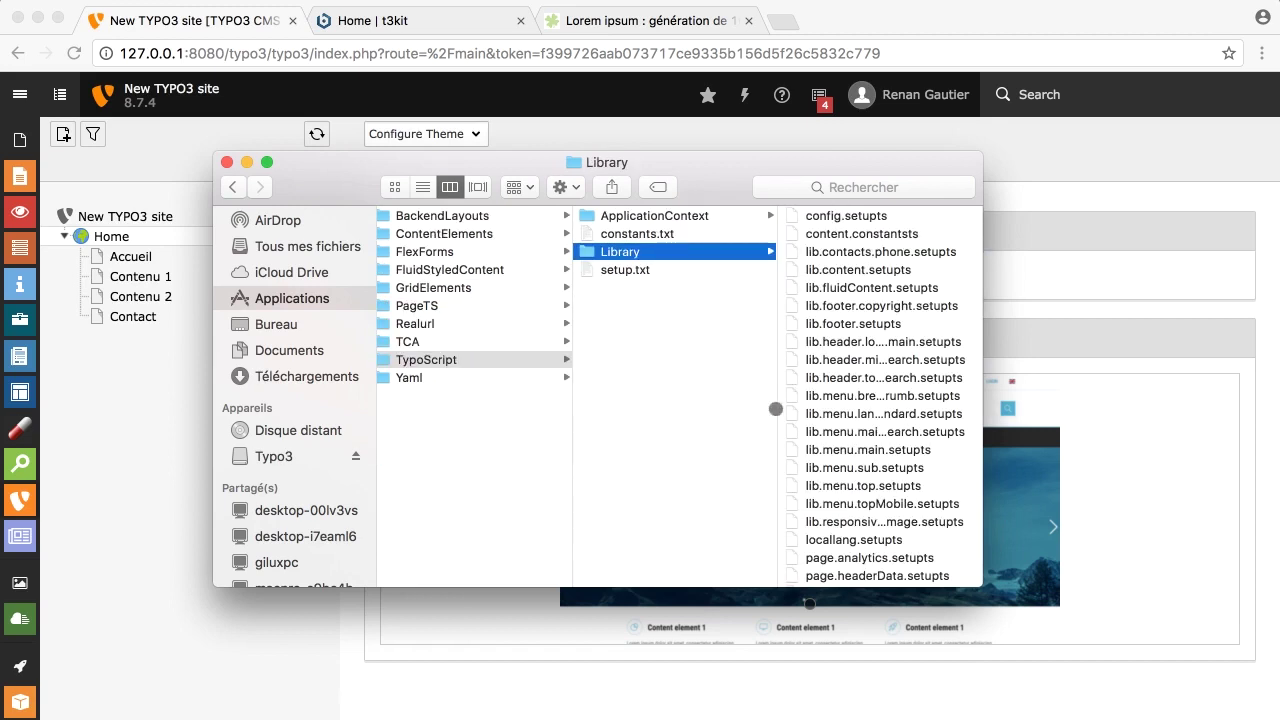
pyautogui.hscroll(-1, 640, 418)
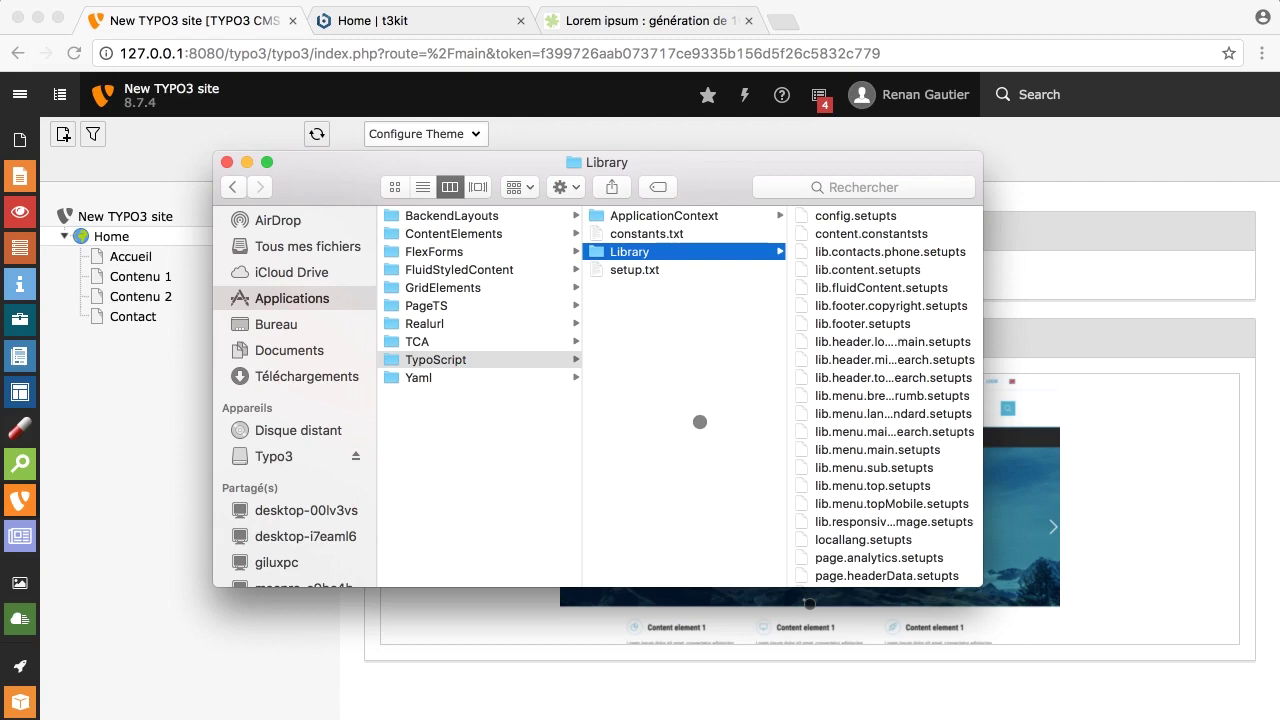
pyautogui.hscroll(1, 693, 470)
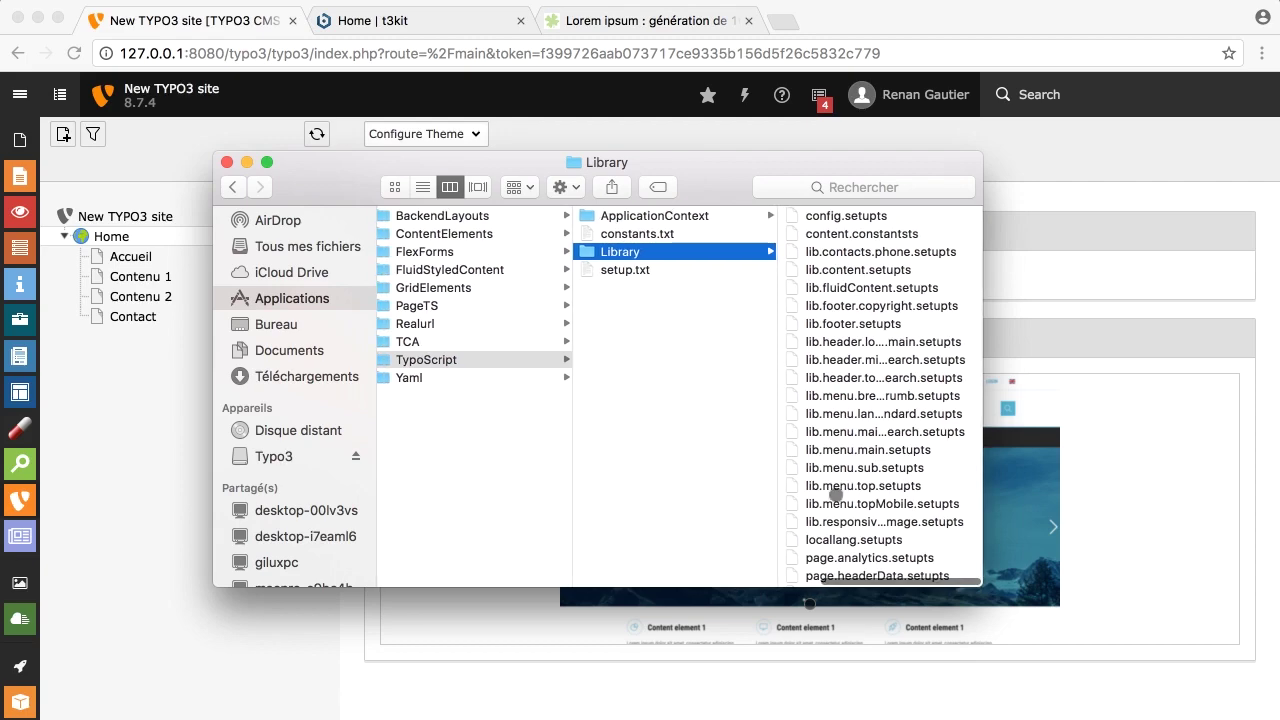
pyautogui.hscroll(-2, 591, 437)
pyautogui.hscroll(2, 593, 440)
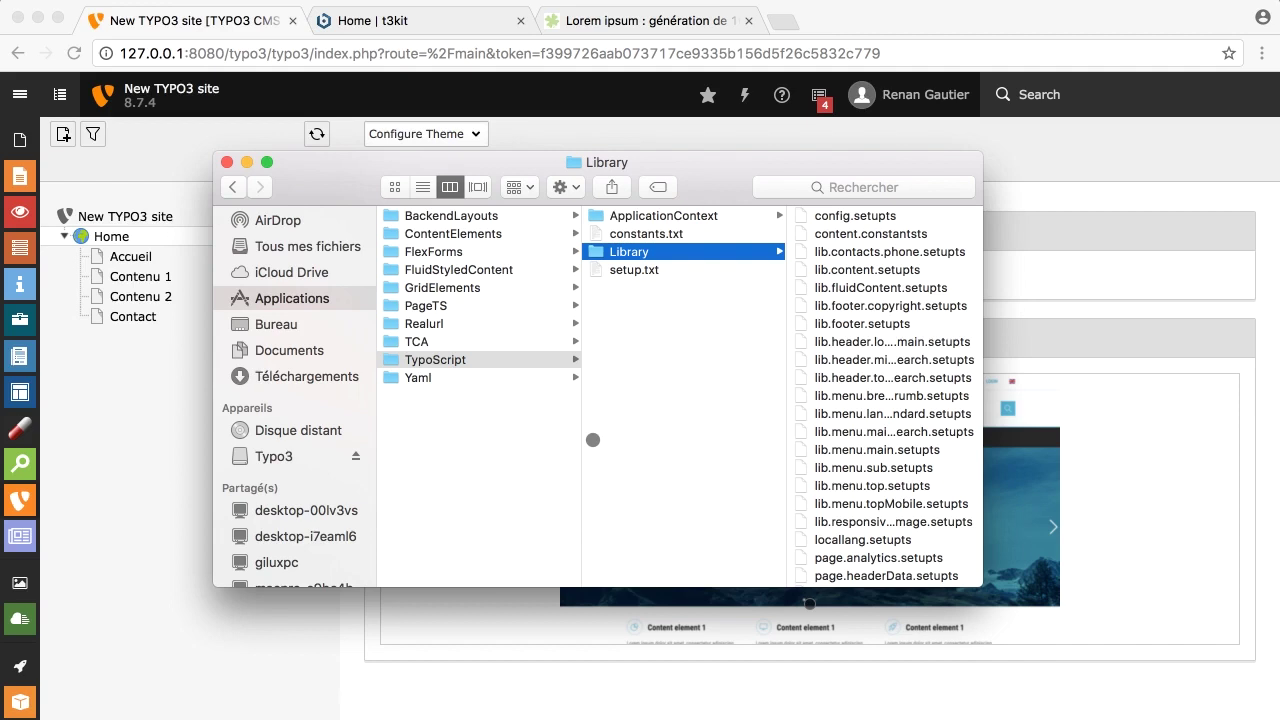
# Review the contents of the theme's Configuration subfolders one after another, from TypoScript up through Realurl, PageTS, GridElements, FluidStyledContent and FlexForms to ContentElements
pyautogui.press('Down')
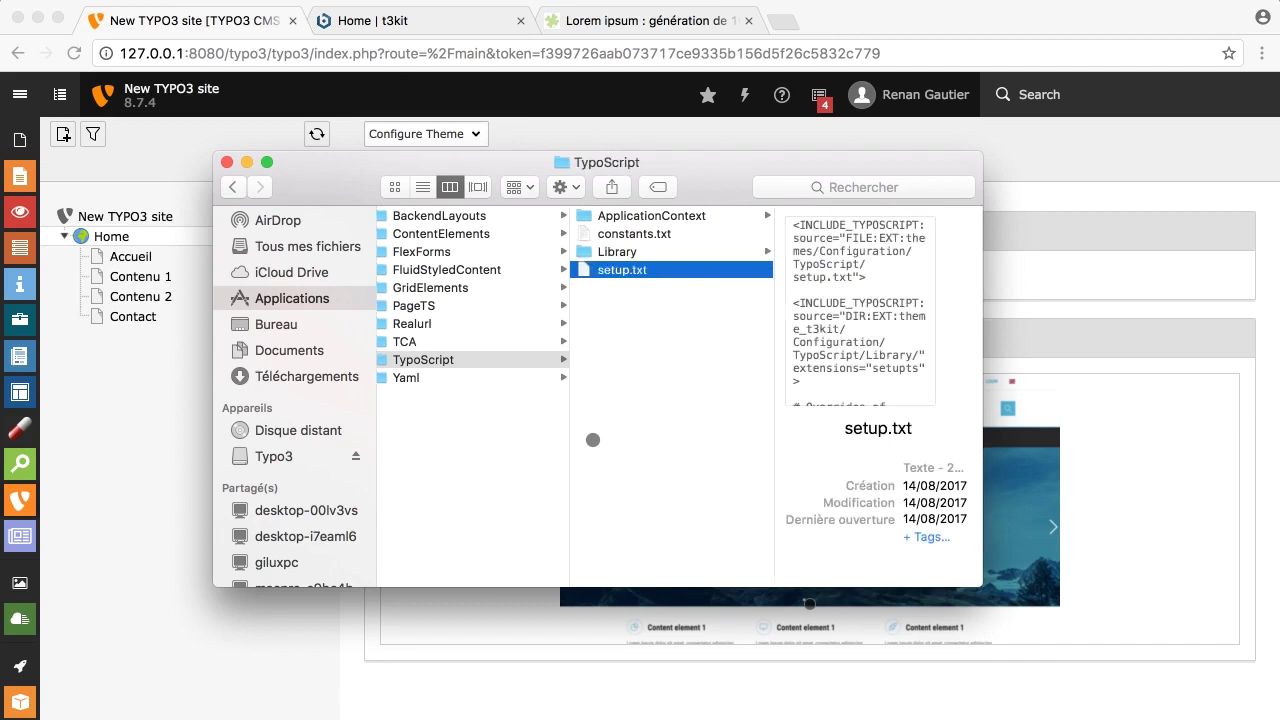
pyautogui.press('Up')
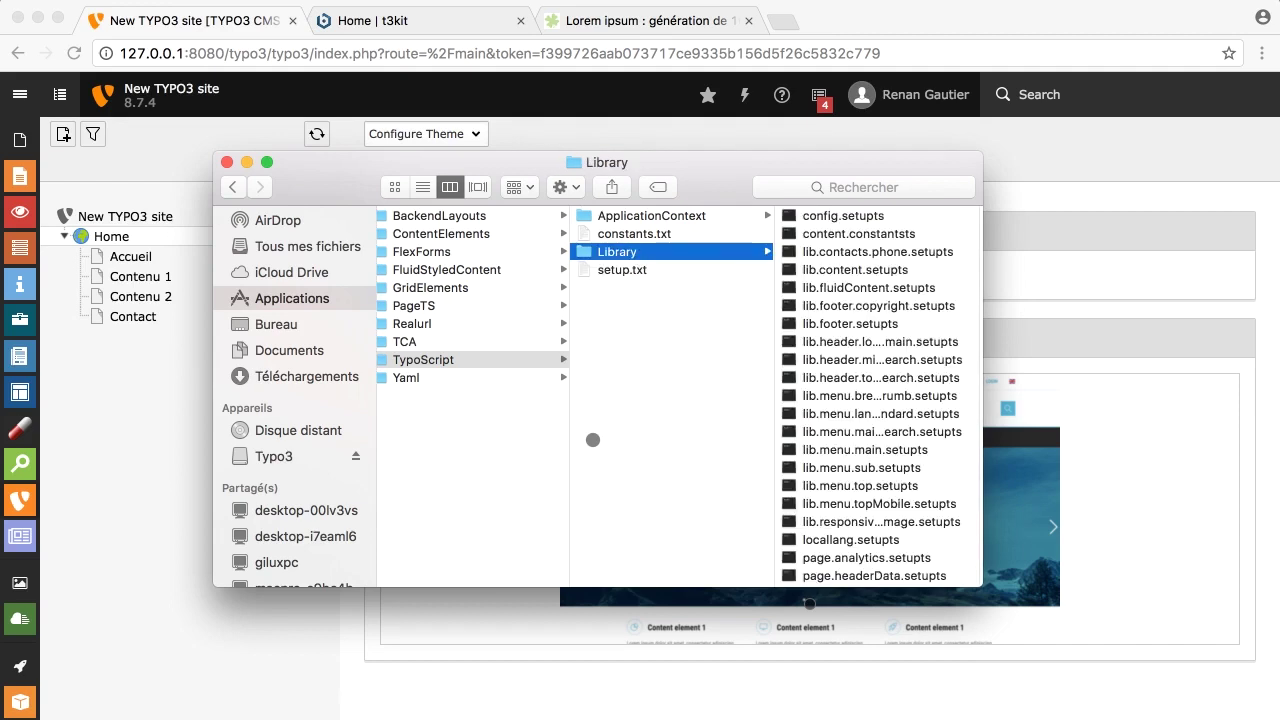
pyautogui.press('Left')
pyautogui.press('Up')
pyautogui.press('Up')
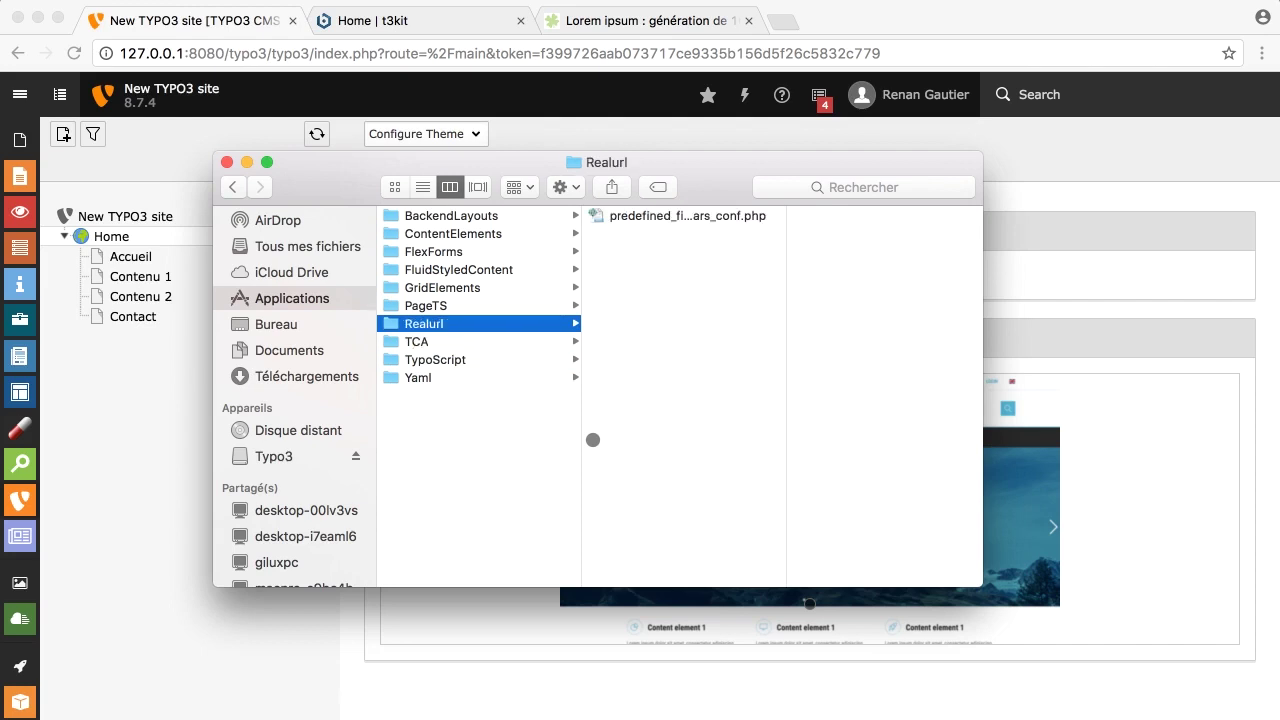
pyautogui.press('Up')
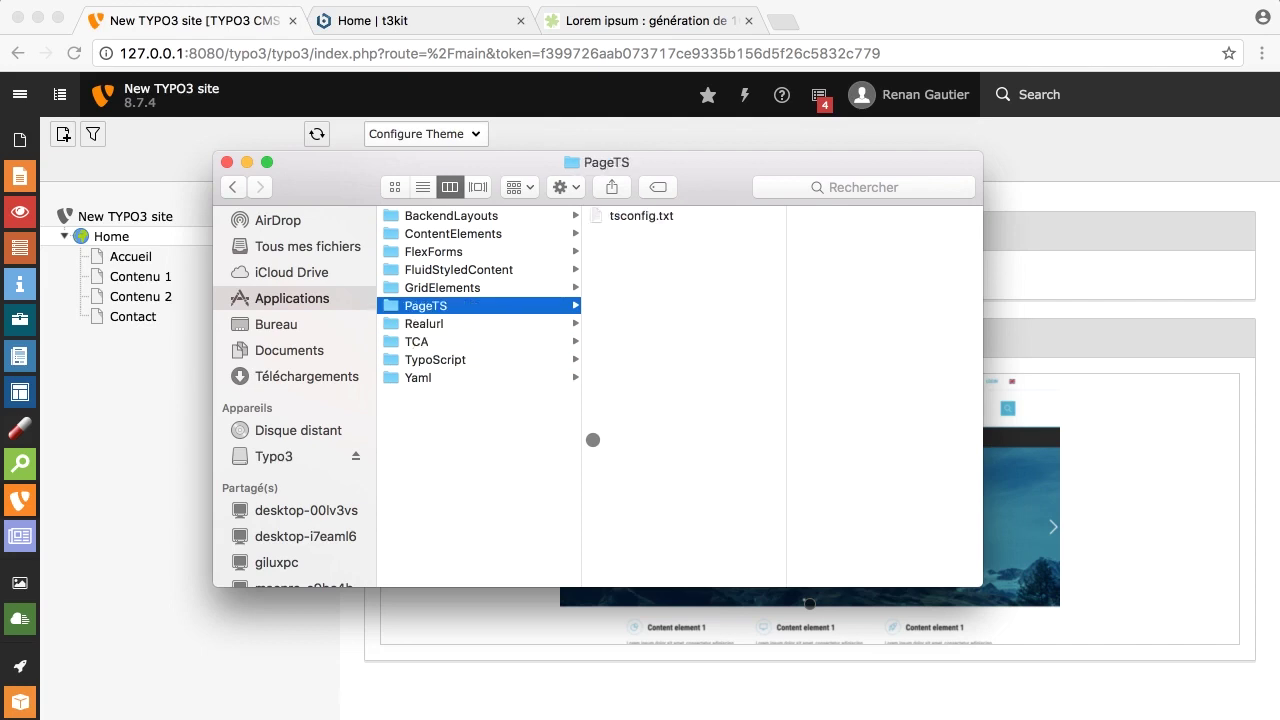
pyautogui.press('Up')
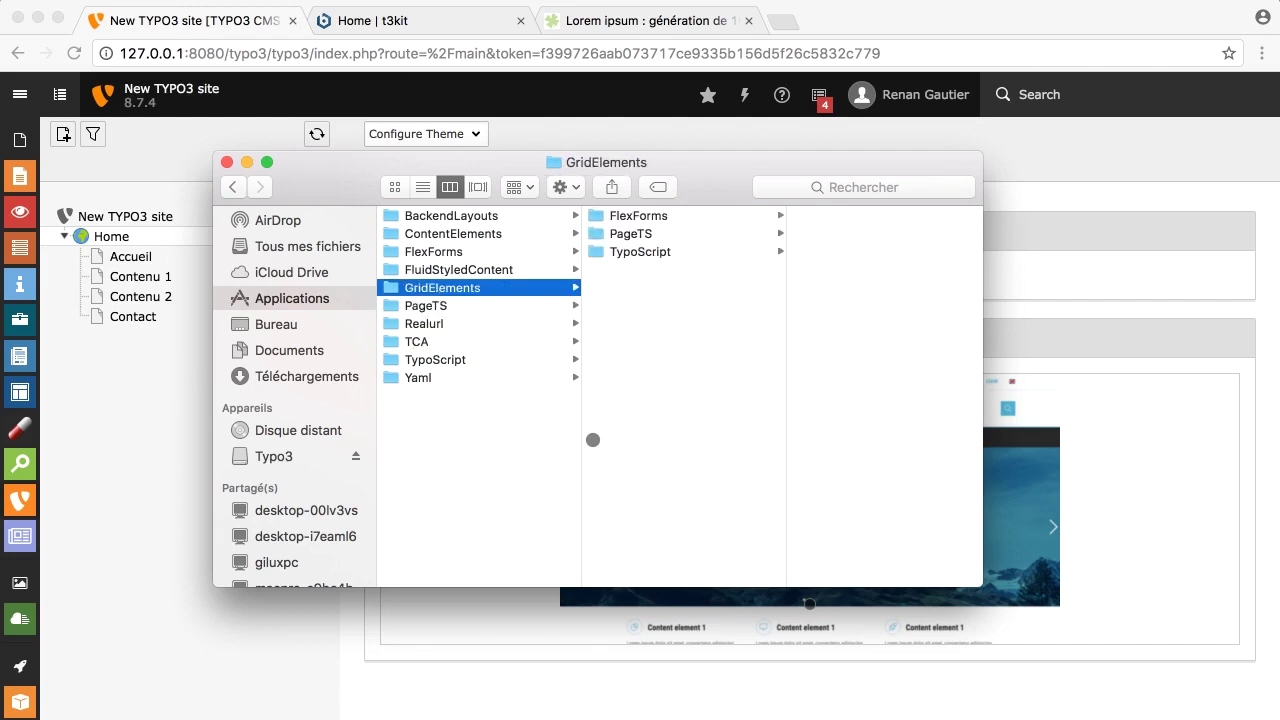
pyautogui.press('Up')
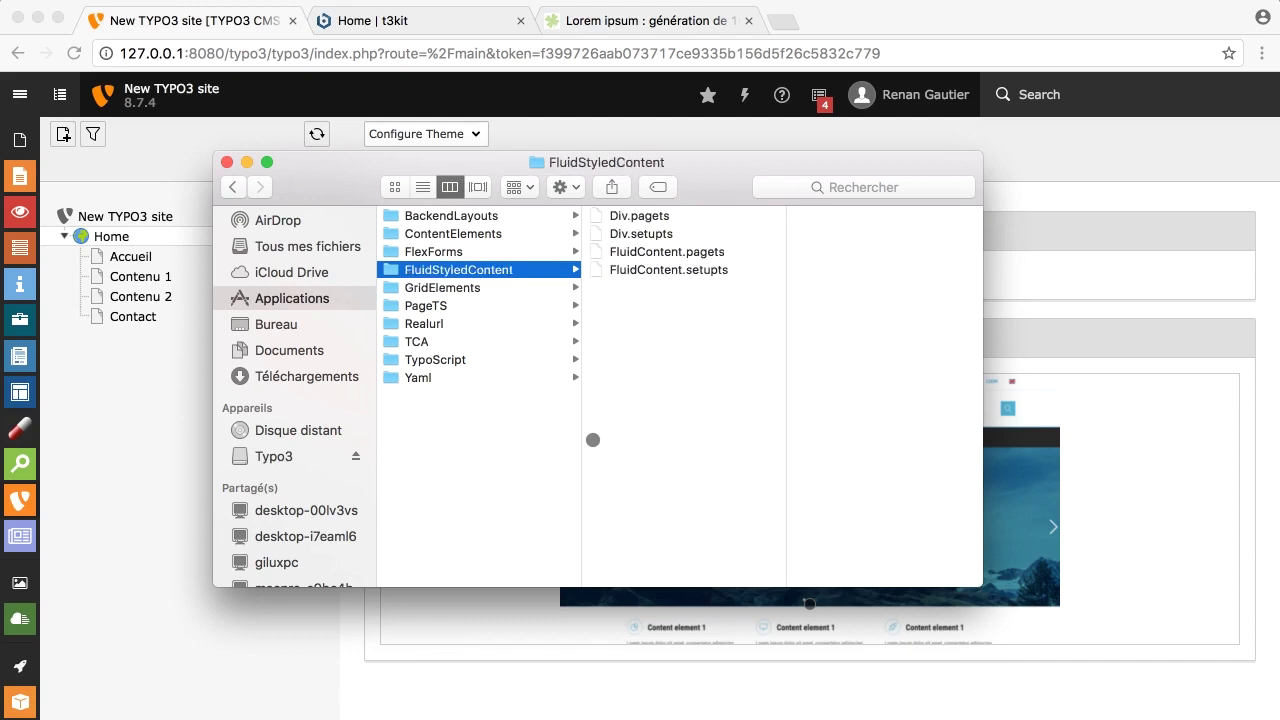
pyautogui.press('Up')
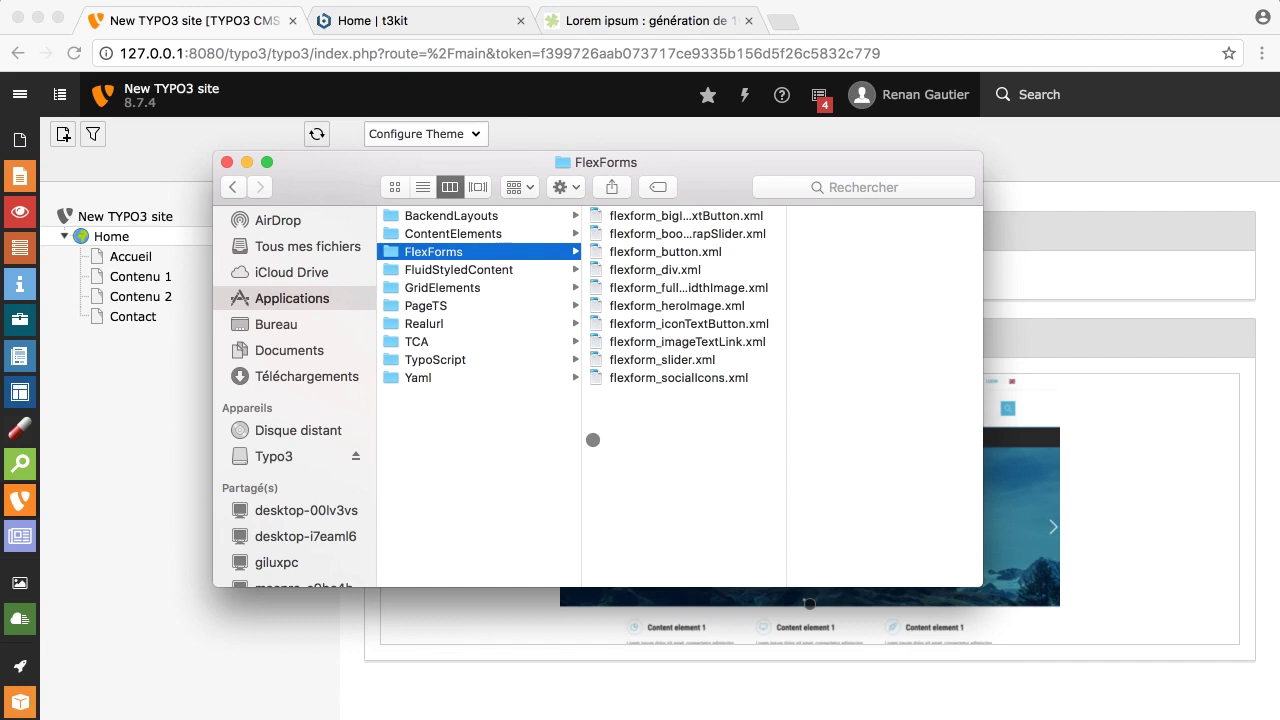
pyautogui.press('Up')
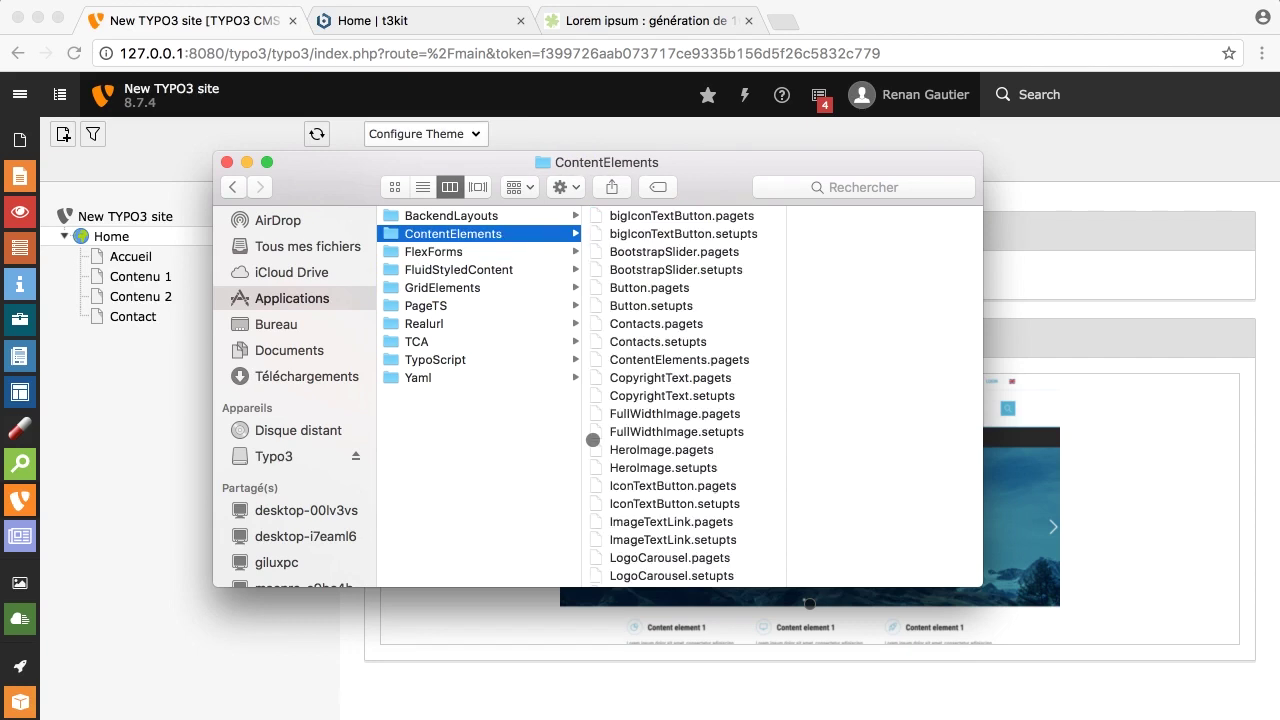
# Inspect the ContentElements file list, previewing FullWidthImage.setupts and HeroImage.pagets
pyautogui.click(643, 431)
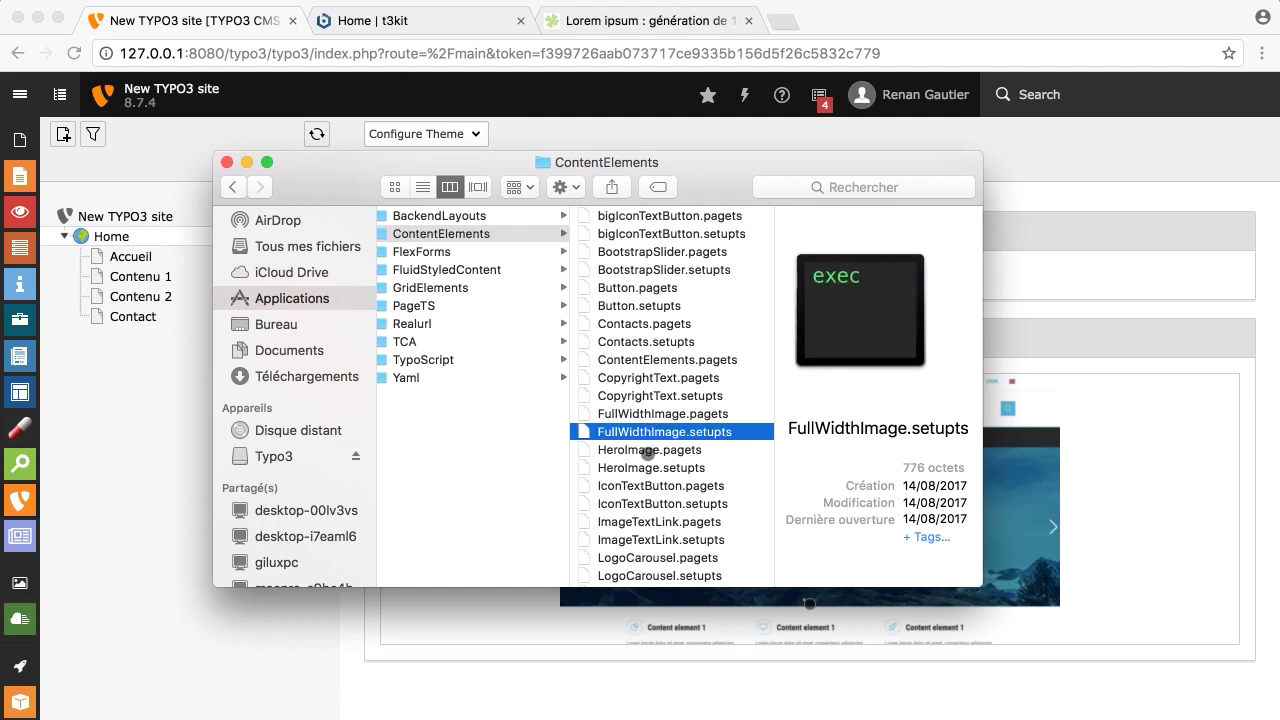
pyautogui.click(648, 450)
pyautogui.scroll(-5, 648, 453)
pyautogui.scroll(-3, 648, 455)
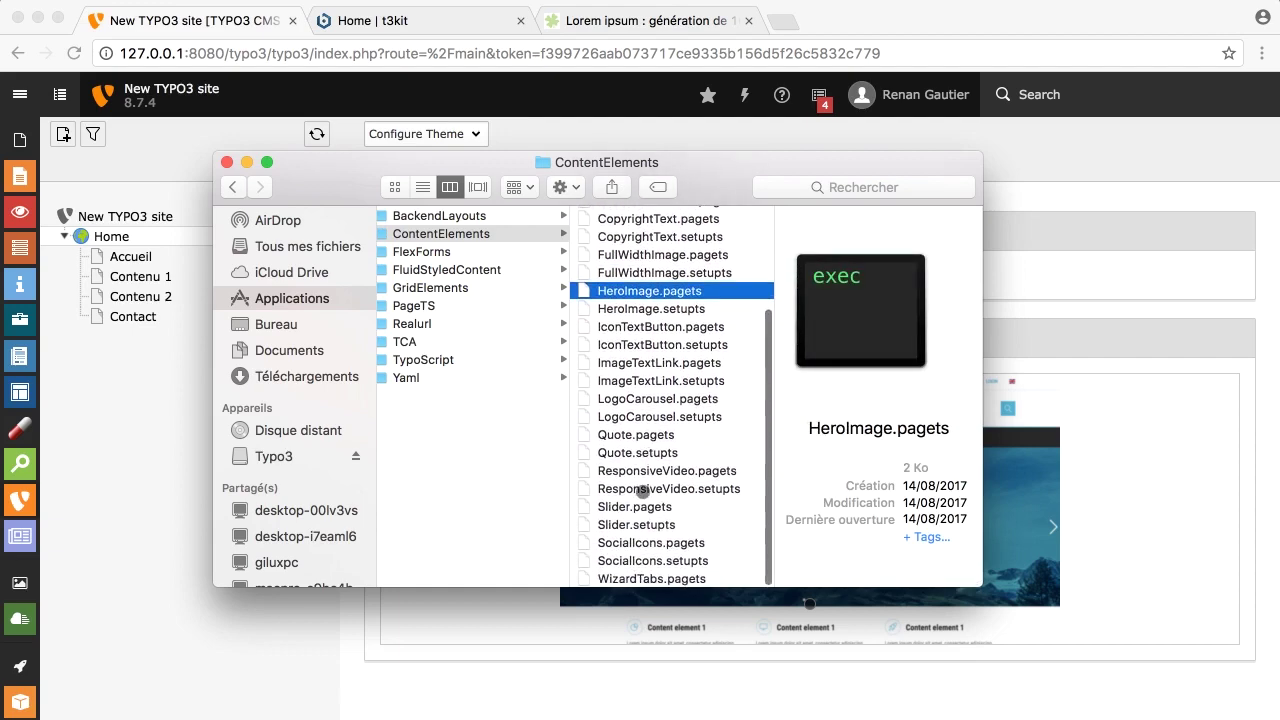
pyautogui.hscroll(1, 475, 282)
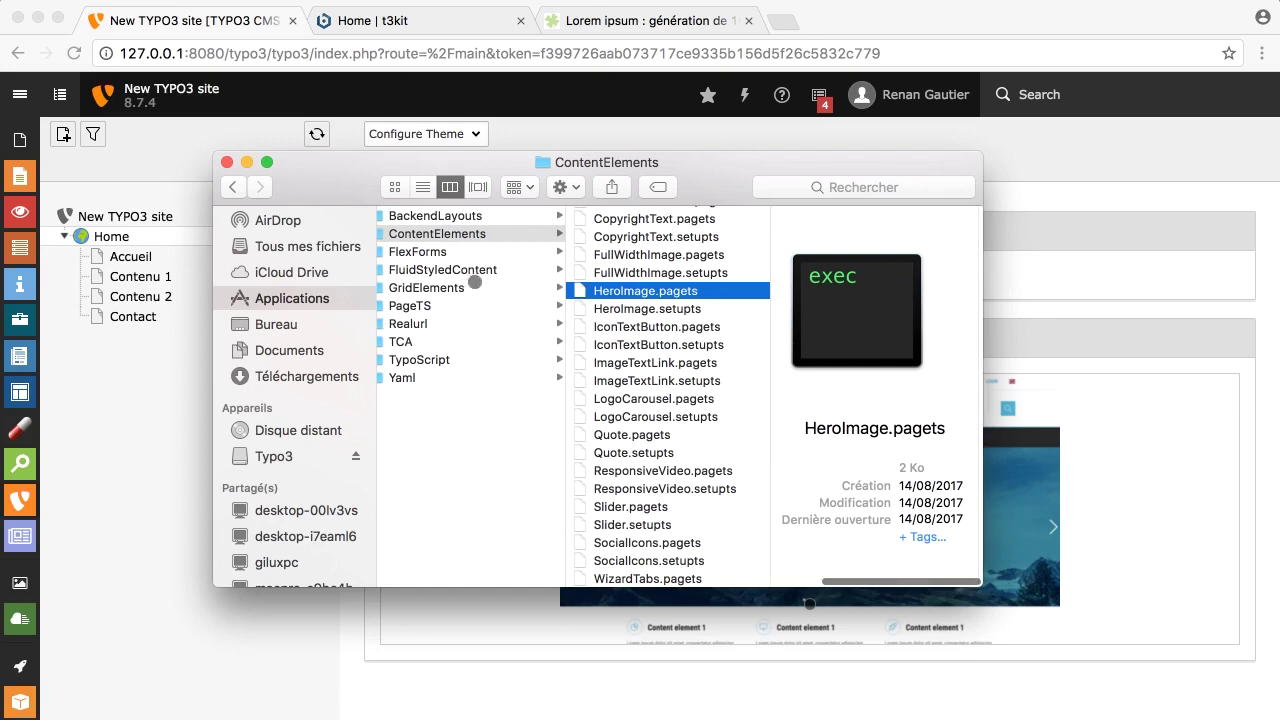
# Go back to the theme_t3kit root and open the Private folder inside Resources
pyautogui.hscroll(-10, 475, 282)
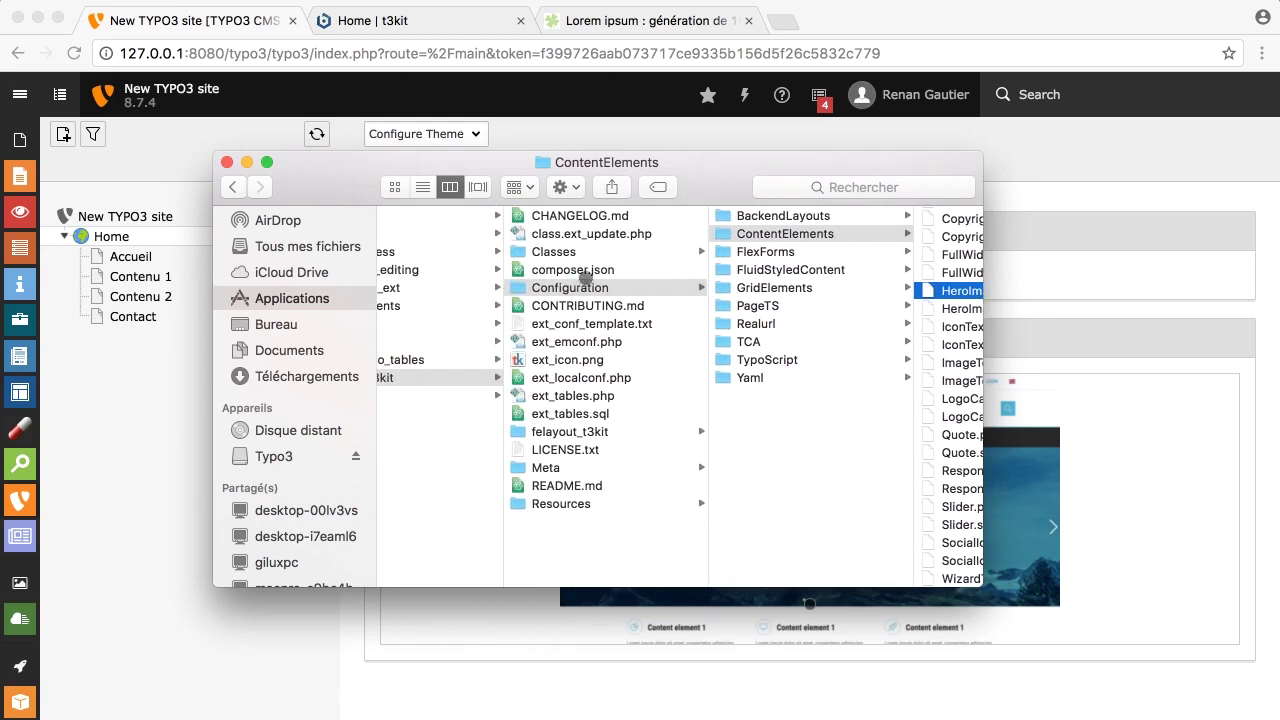
pyautogui.click(560, 504)
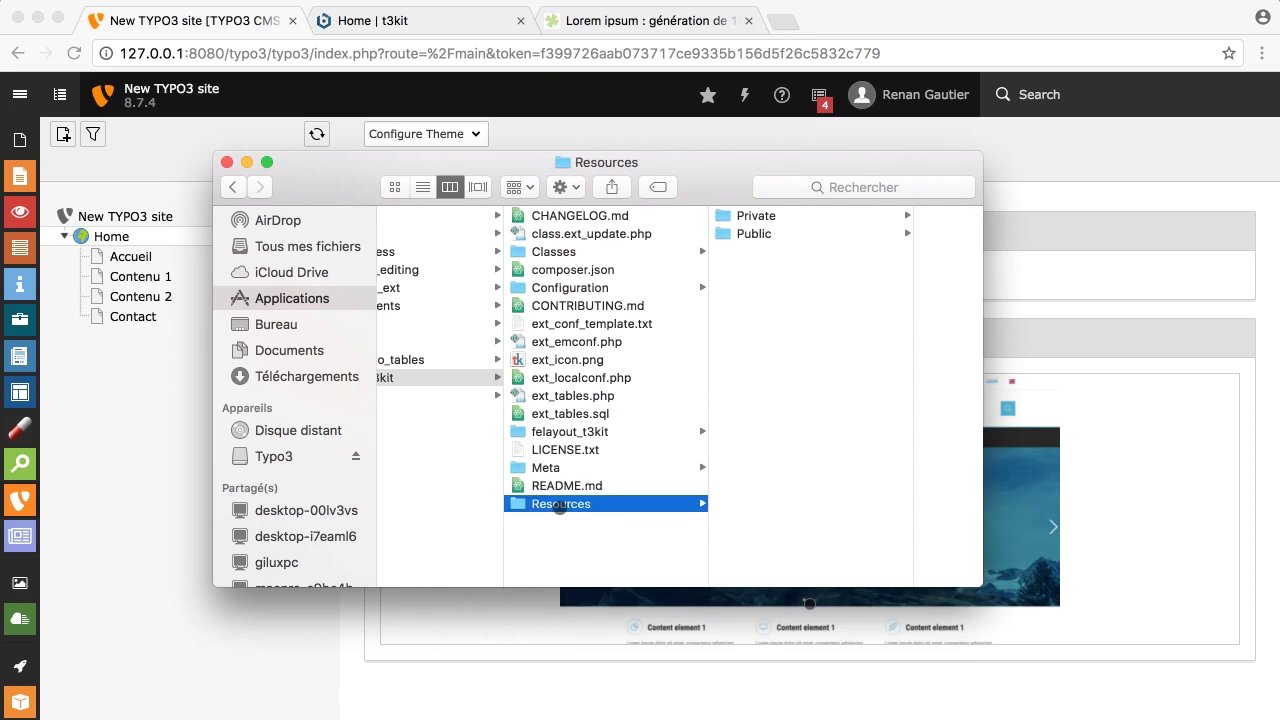
pyautogui.click(821, 213)
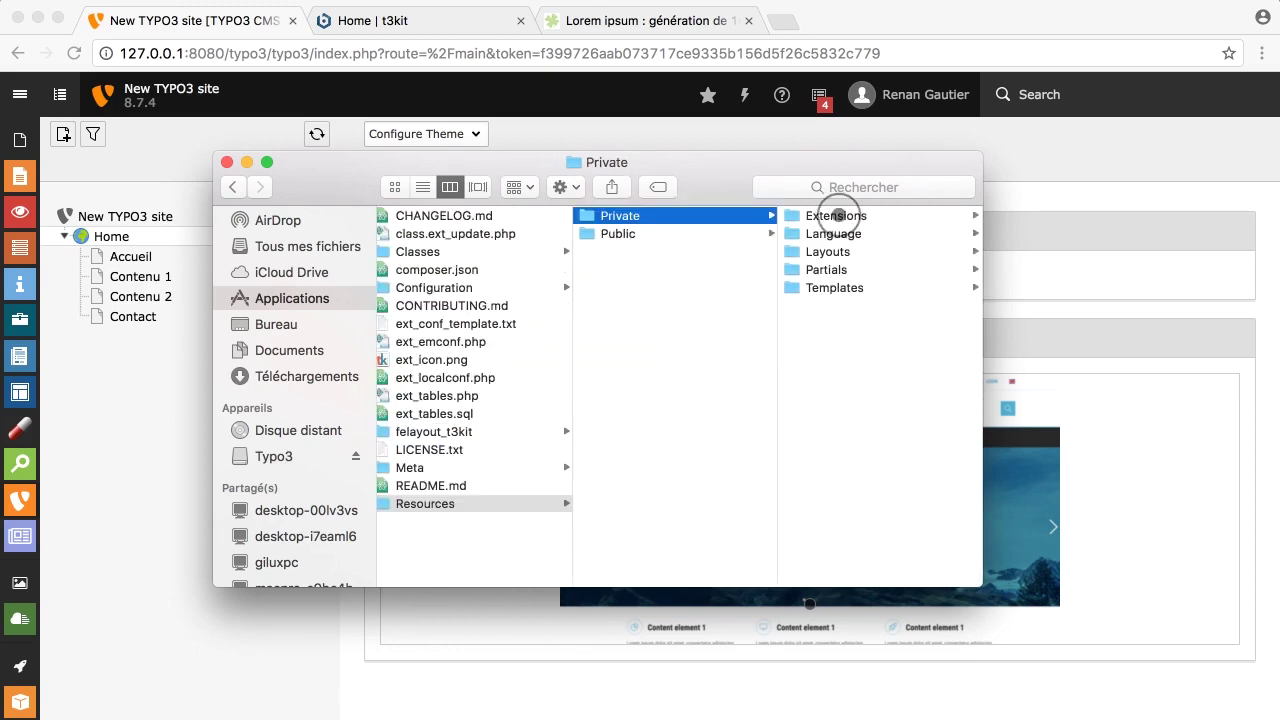
# Browse the Private folder's subfolders from Extensions/cs_seo through Language, Layouts and Partials to Templates/FluidStyledContent
pyautogui.click(836, 216)
pyautogui.click(838, 216)
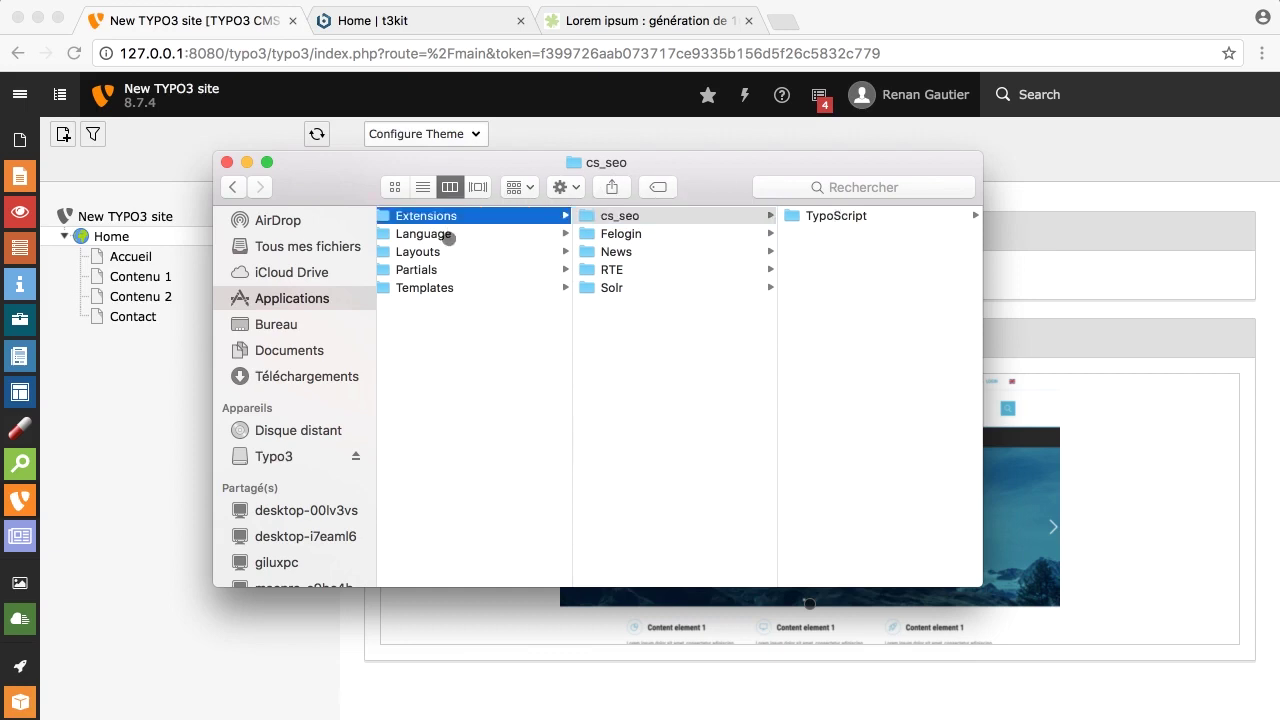
pyautogui.click(450, 236)
pyautogui.click(415, 252)
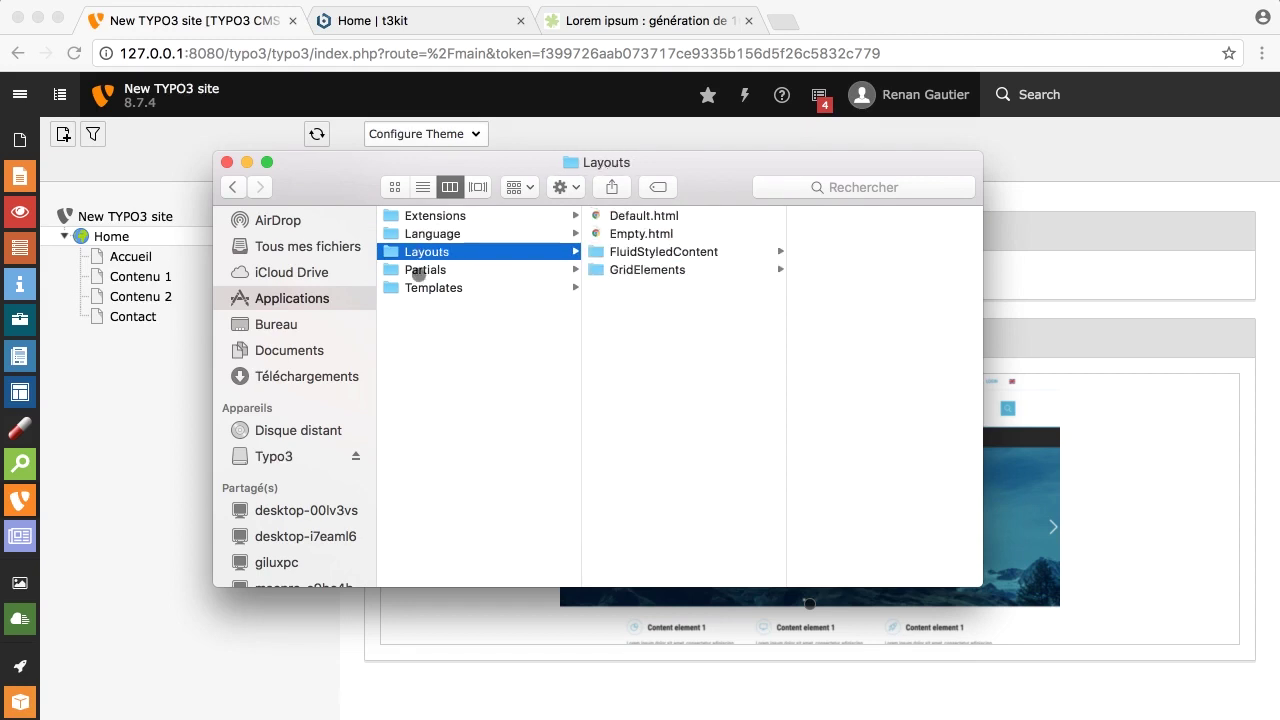
pyautogui.click(416, 271)
pyautogui.click(420, 288)
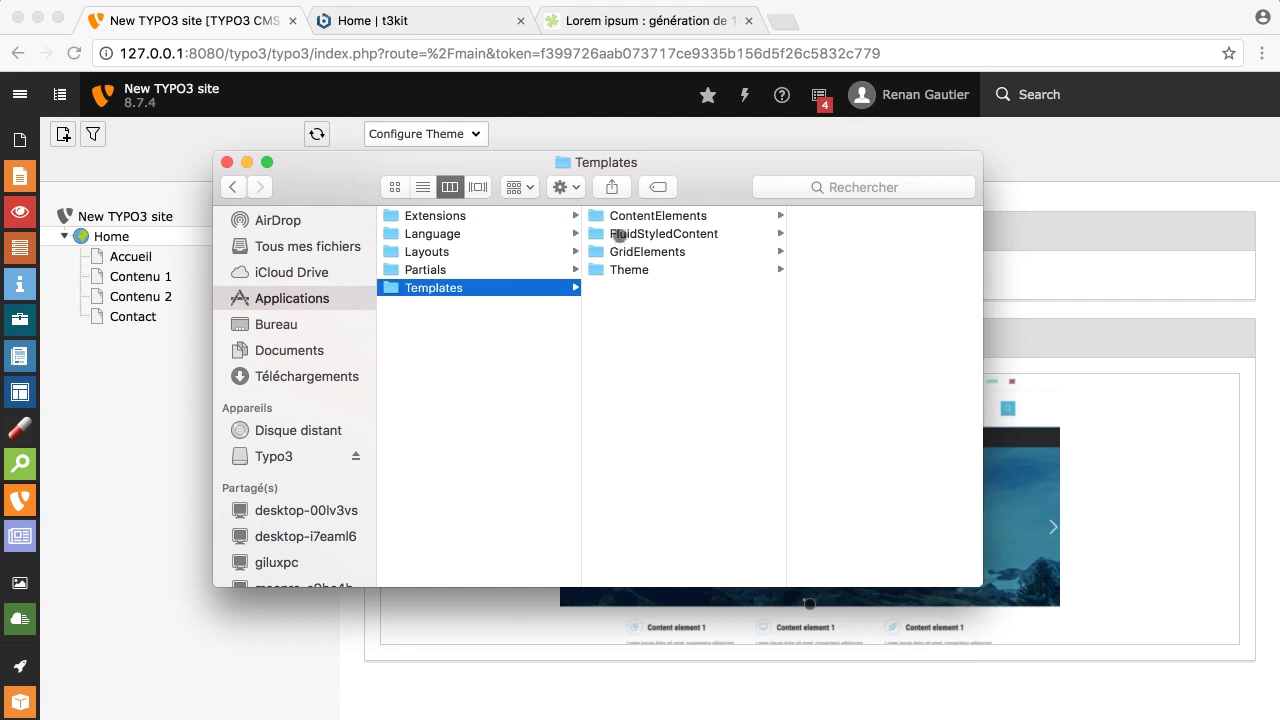
pyautogui.click(620, 233)
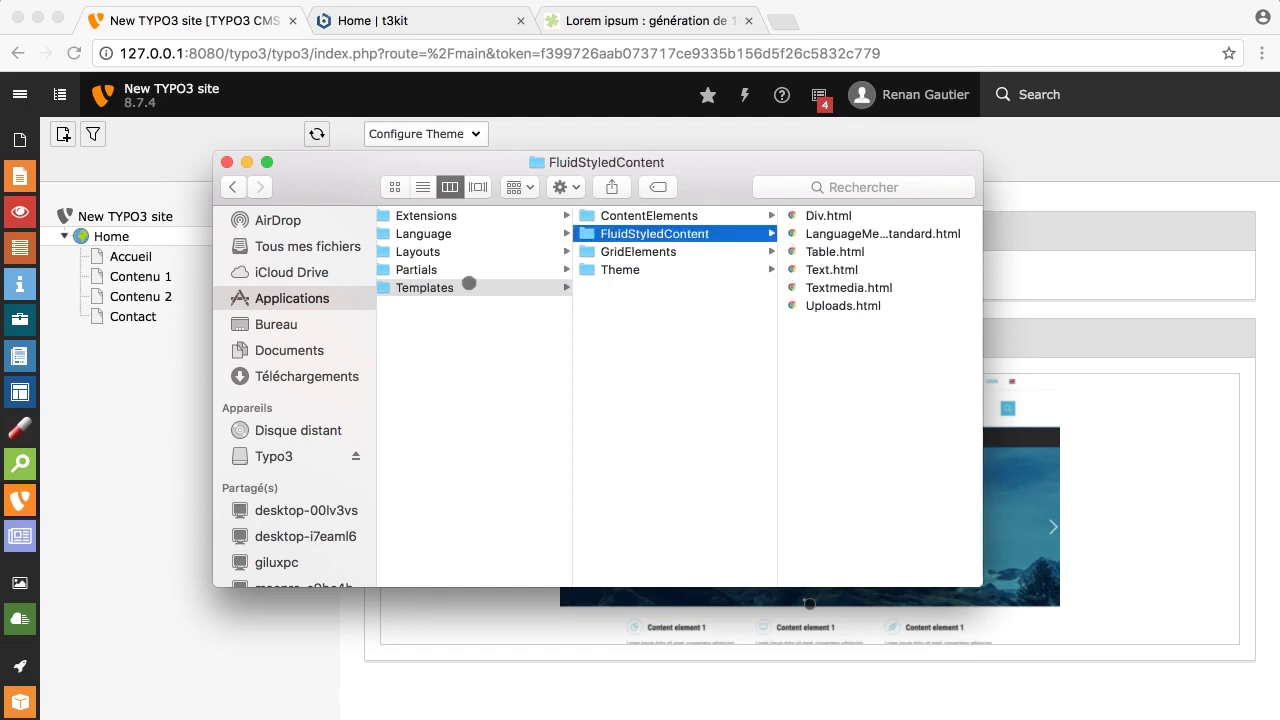
# Inspect the FluidStyledContent folder inside Partials, viewing its Header folder and its Media/Rendering folder
pyautogui.click(434, 269)
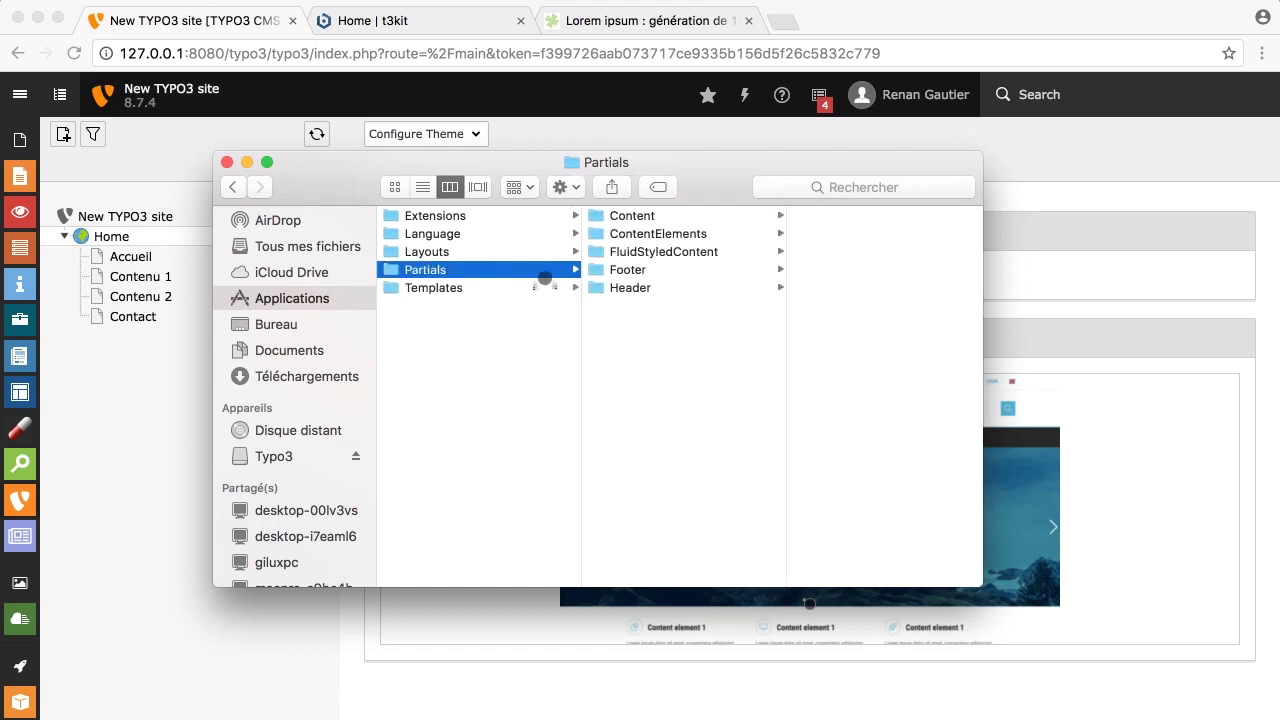
pyautogui.click(630, 251)
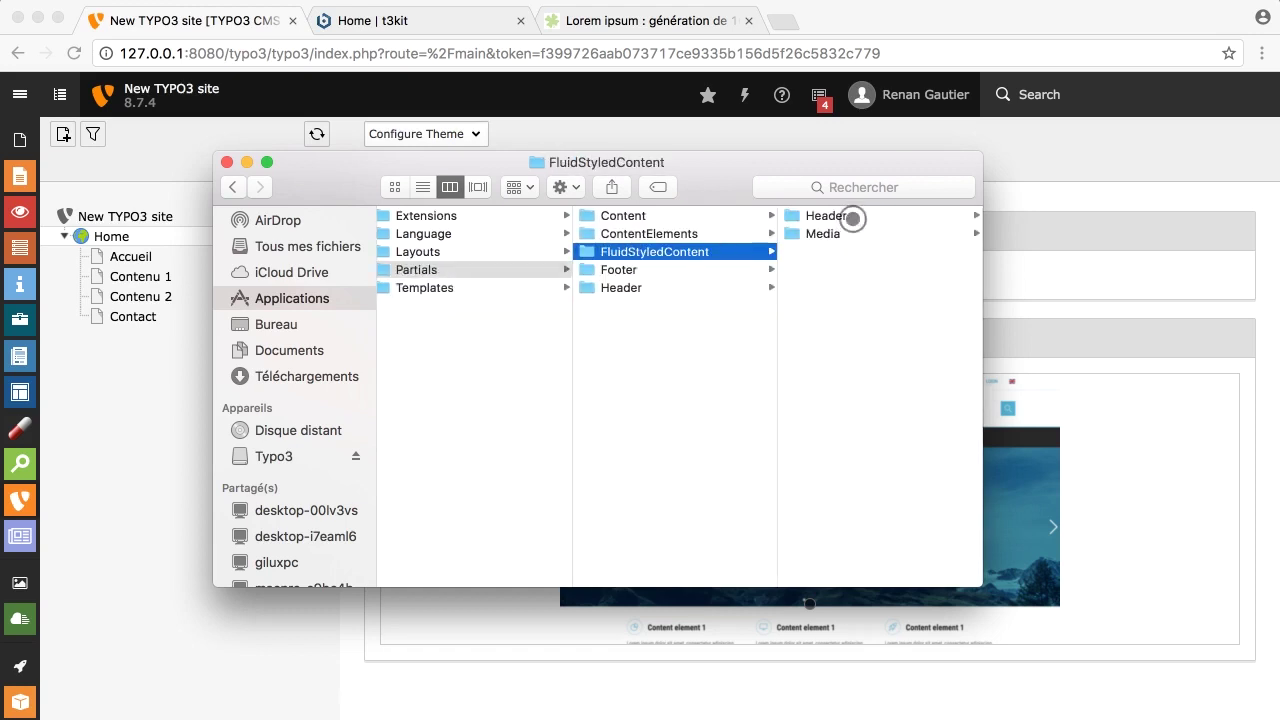
pyautogui.click(812, 215)
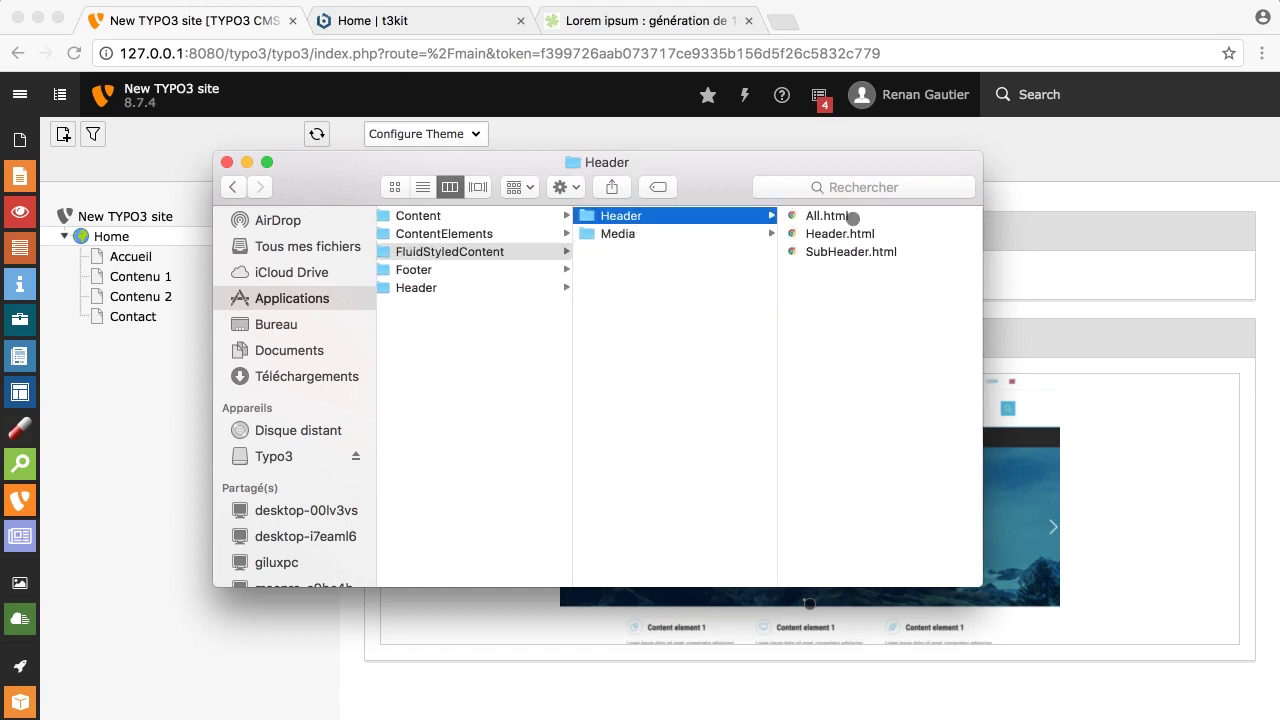
pyautogui.click(714, 232)
pyautogui.click(826, 216)
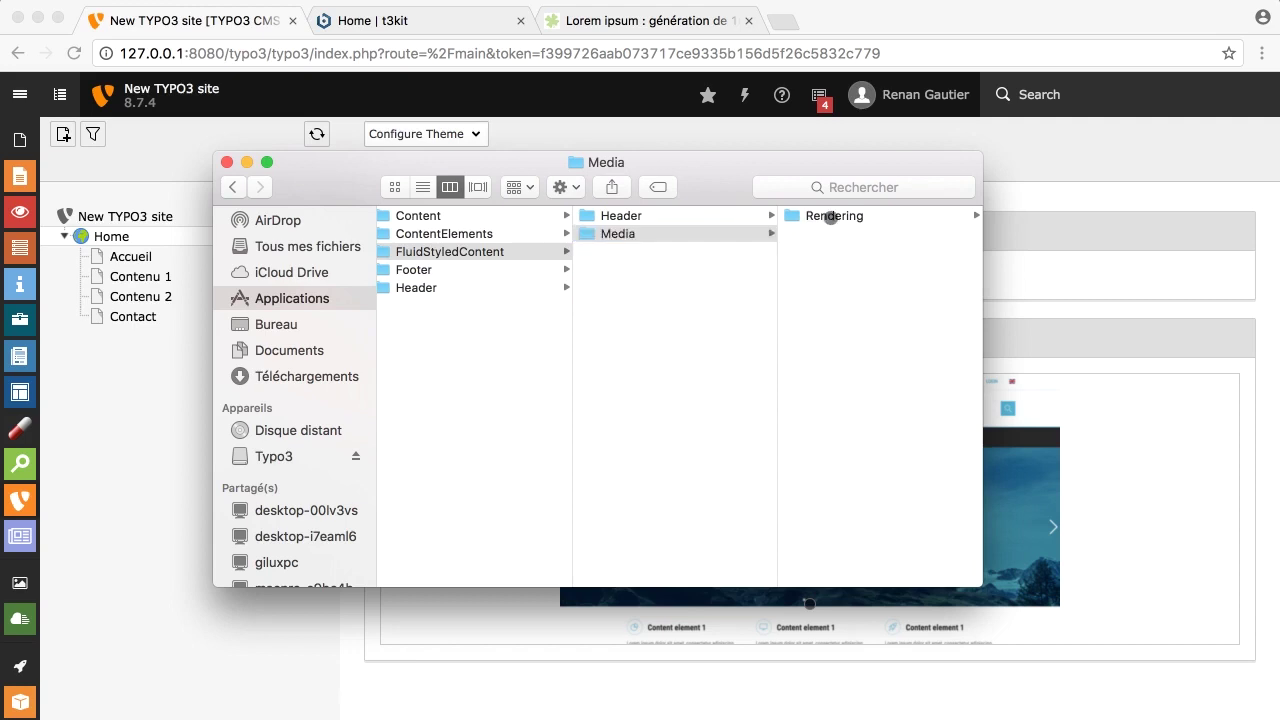
# Return to the Layouts folder and review the files in its GridElements and FluidStyledContent subfolders
pyautogui.hscroll(-10, 417, 255)
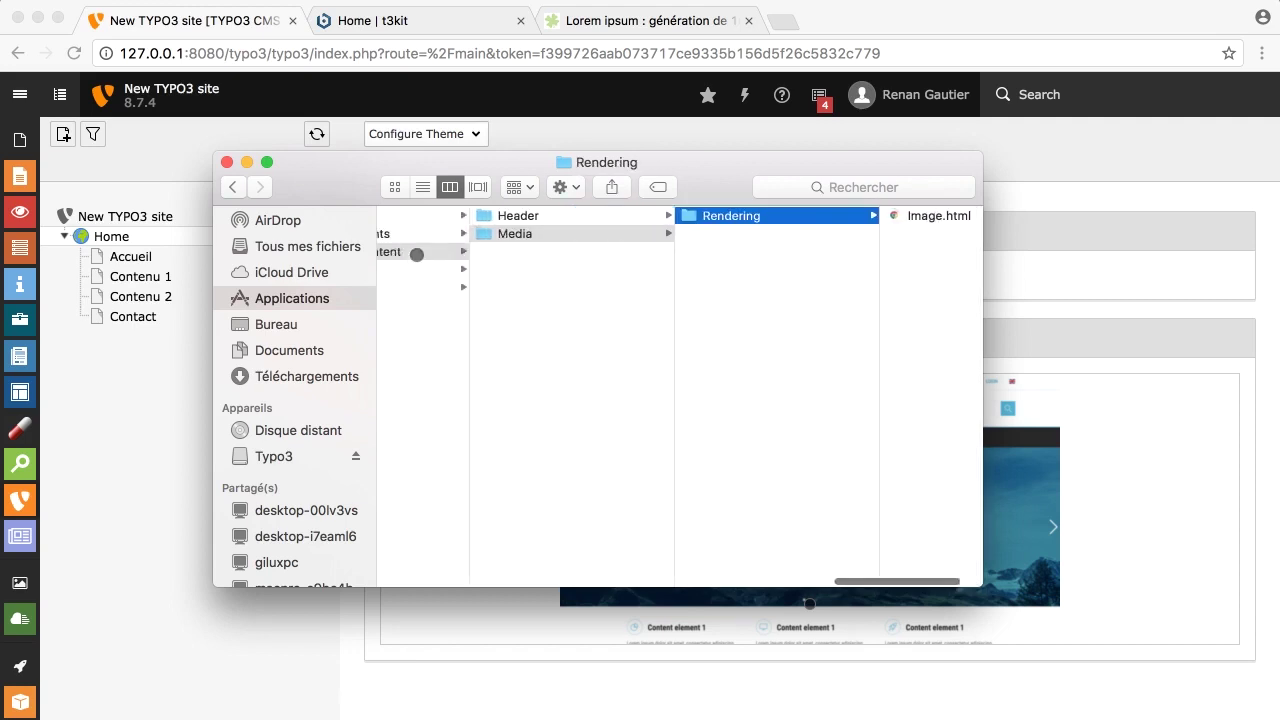
pyautogui.hscroll(-3, 417, 255)
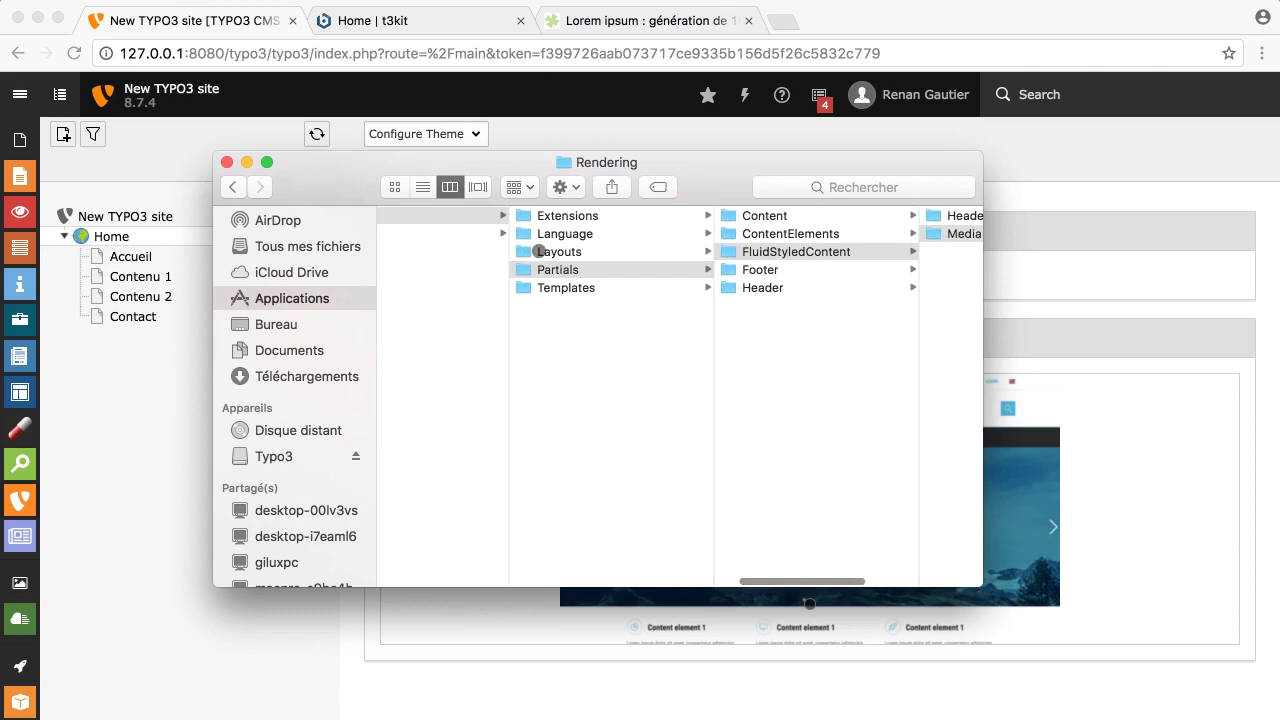
pyautogui.click(546, 252)
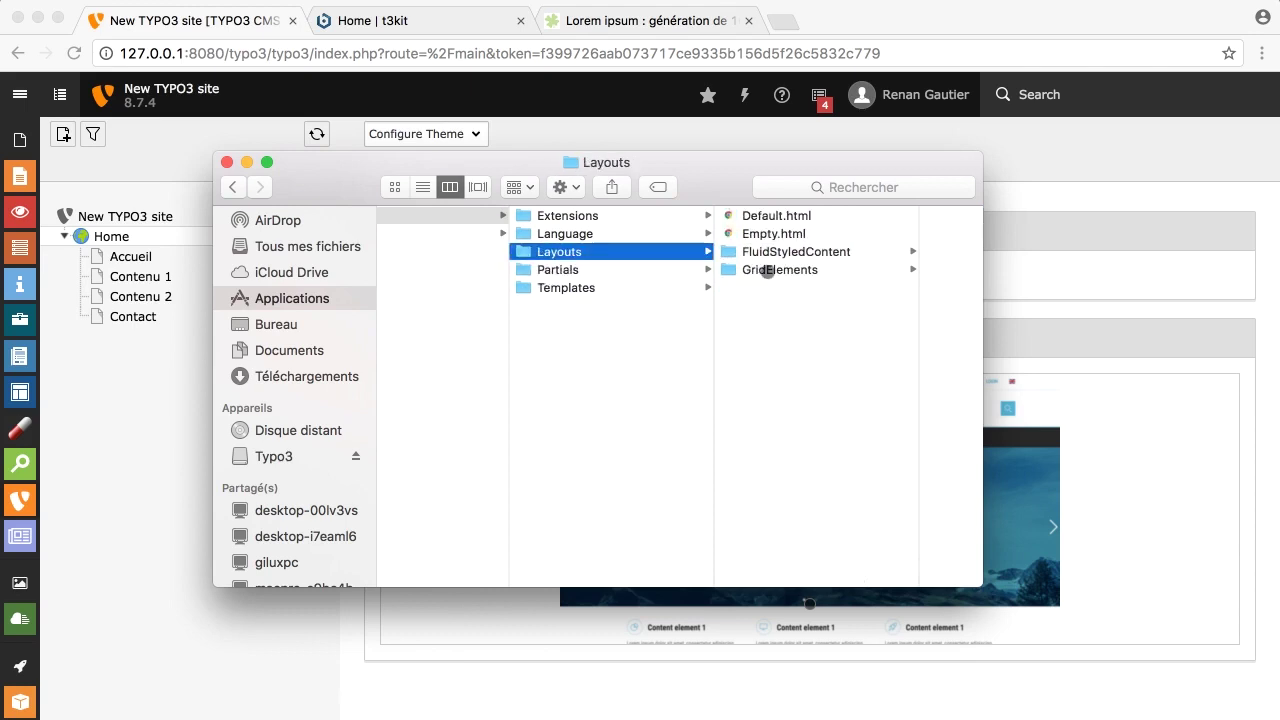
pyautogui.click(768, 272)
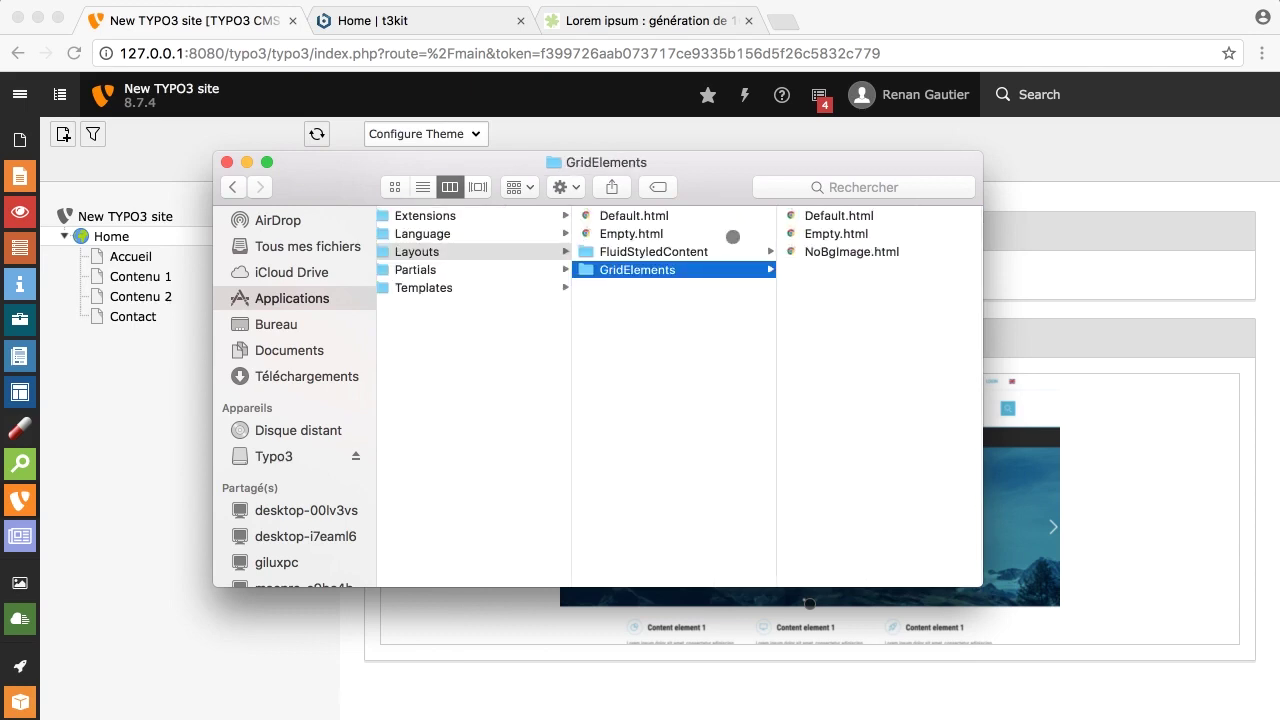
pyautogui.click(723, 251)
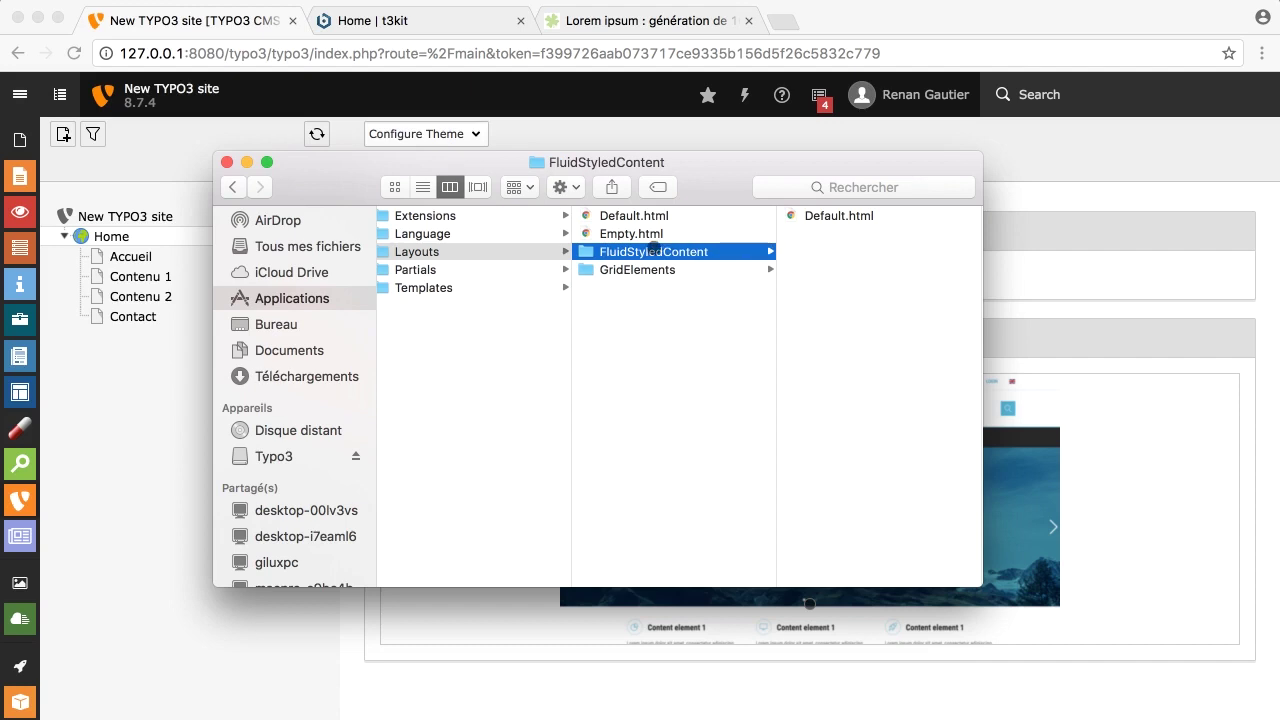
pyautogui.click(647, 385)
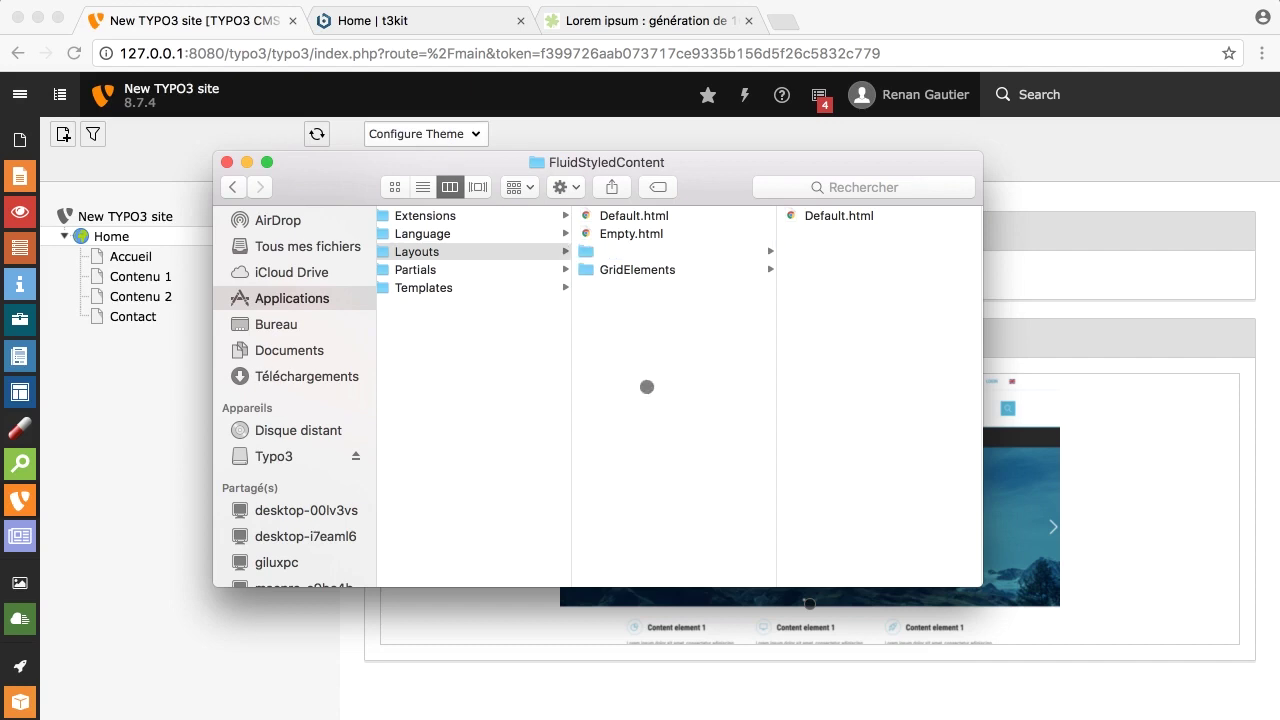